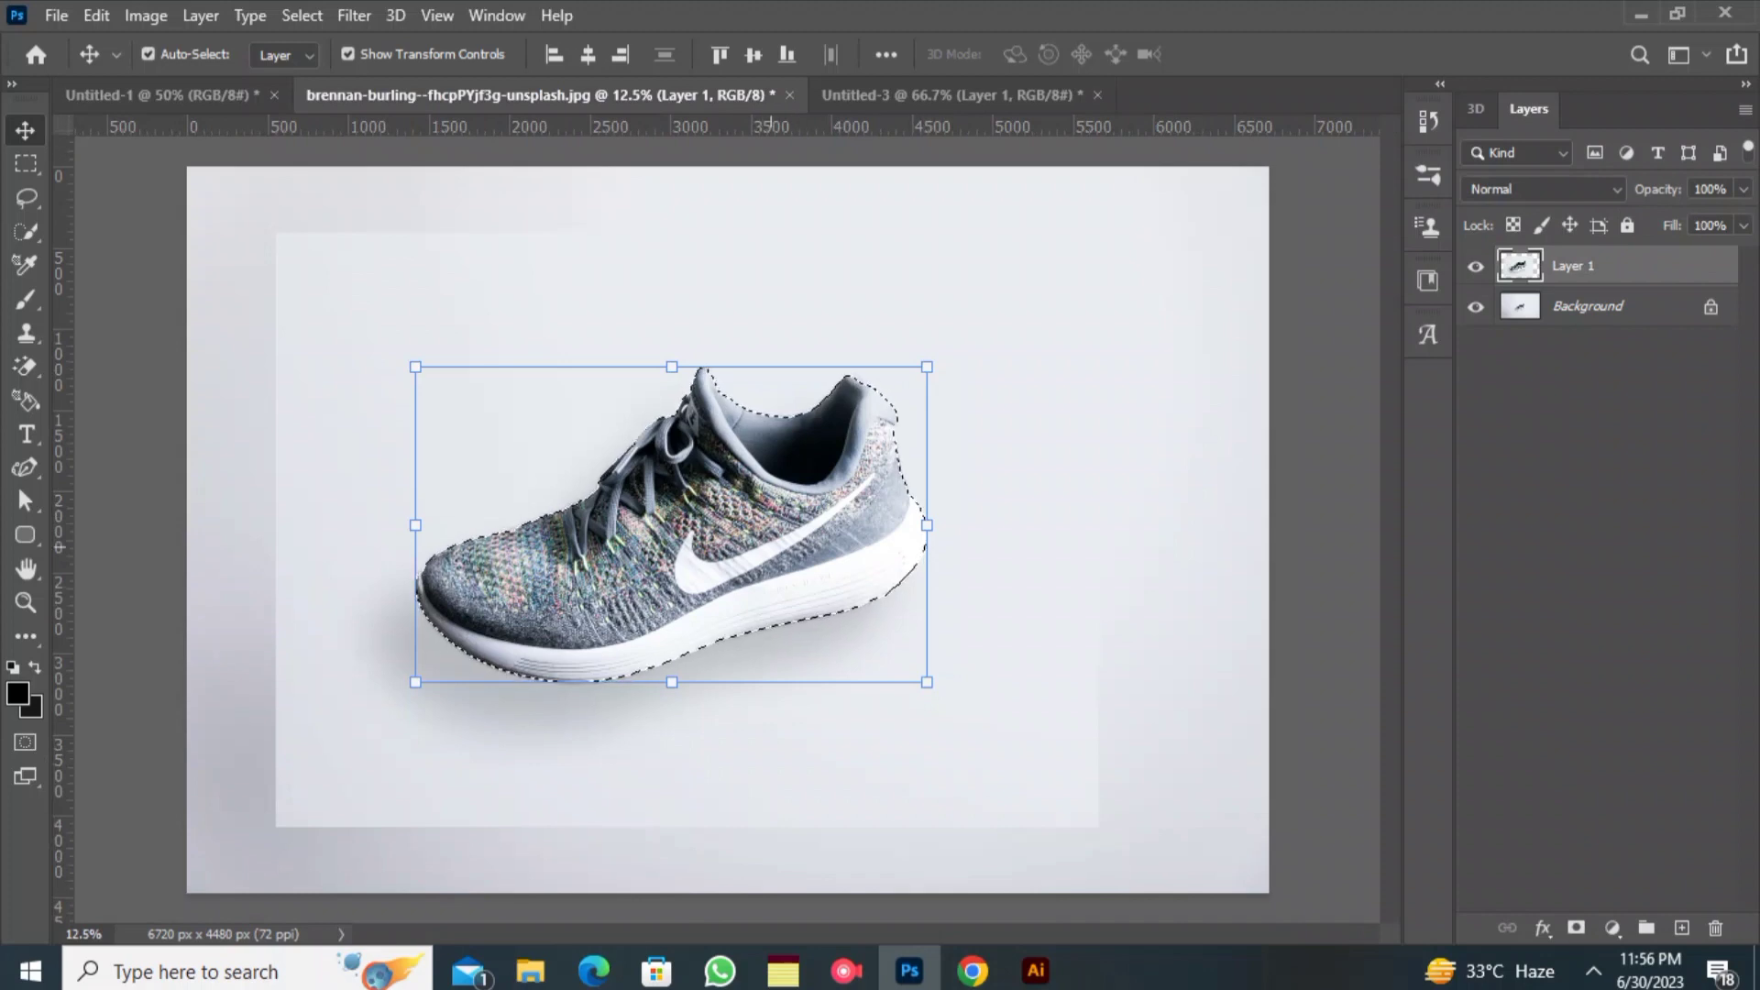
# - Copy the cut-out shoe layer from the photo document onto Artboard 1 of the Untitled-3 document
pyautogui.moveTo(775, 456); pyautogui.dragTo(963, 96)
pyautogui.moveTo(954, 159); pyautogui.dragTo(964, 100)
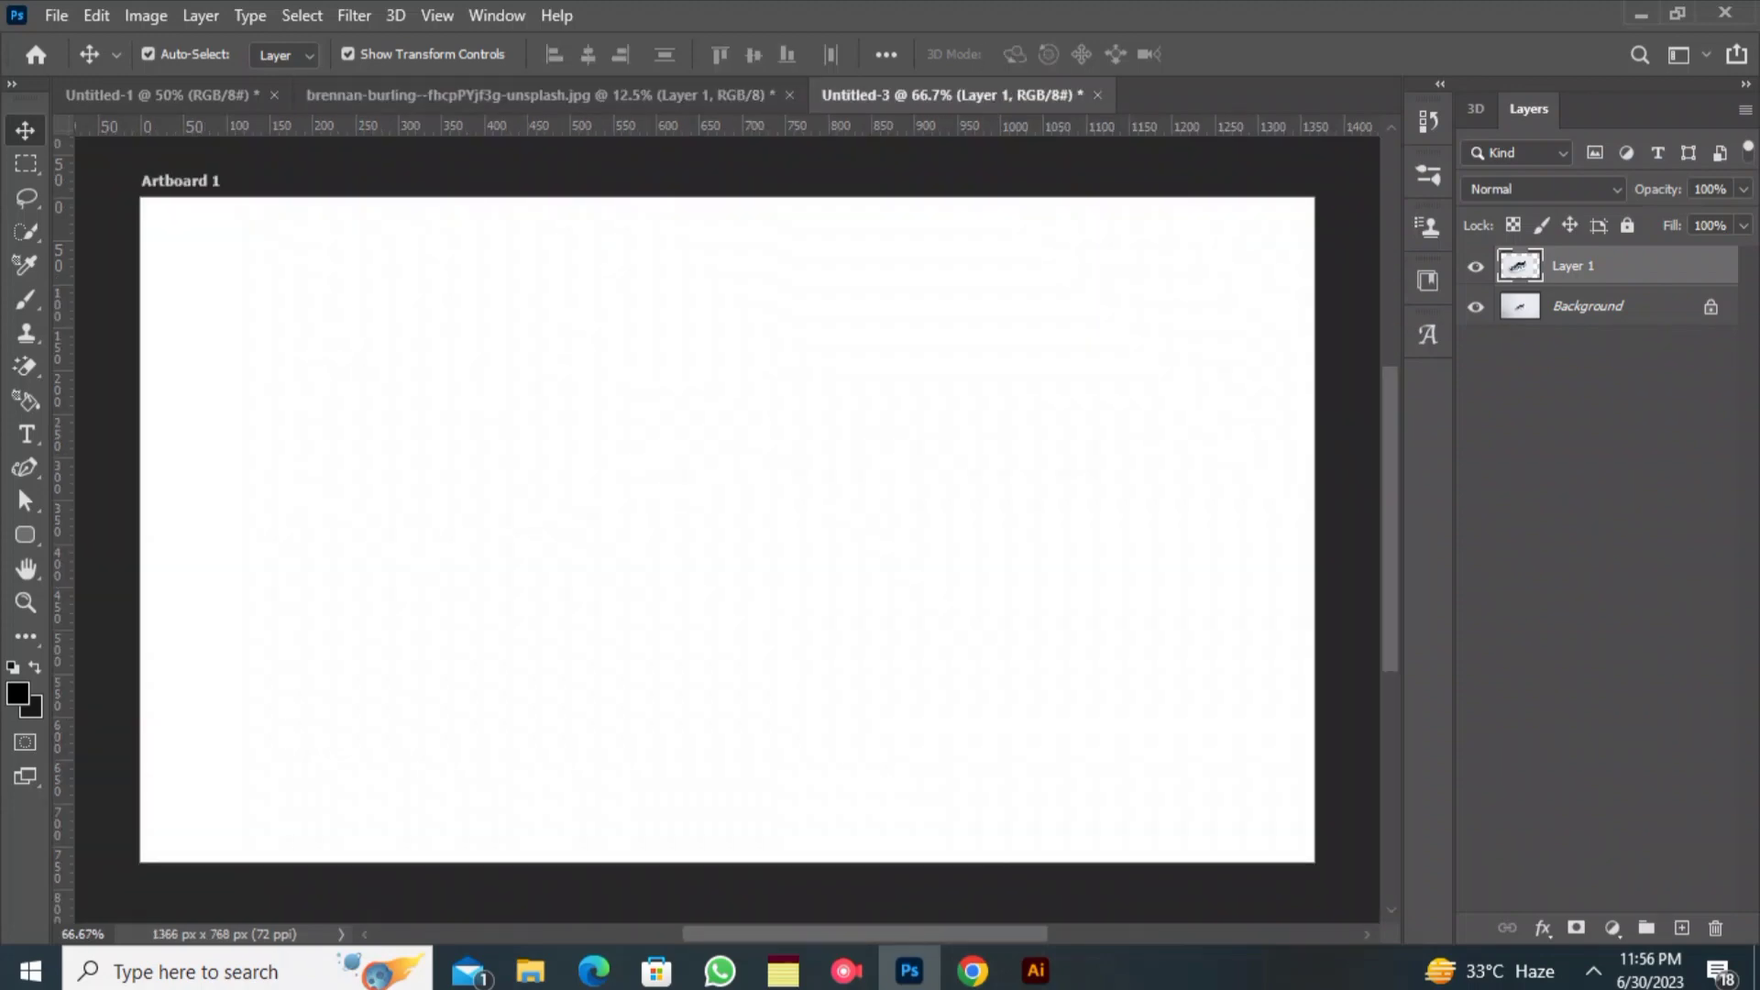
pyautogui.moveTo(964, 101); pyautogui.dragTo(856, 557)
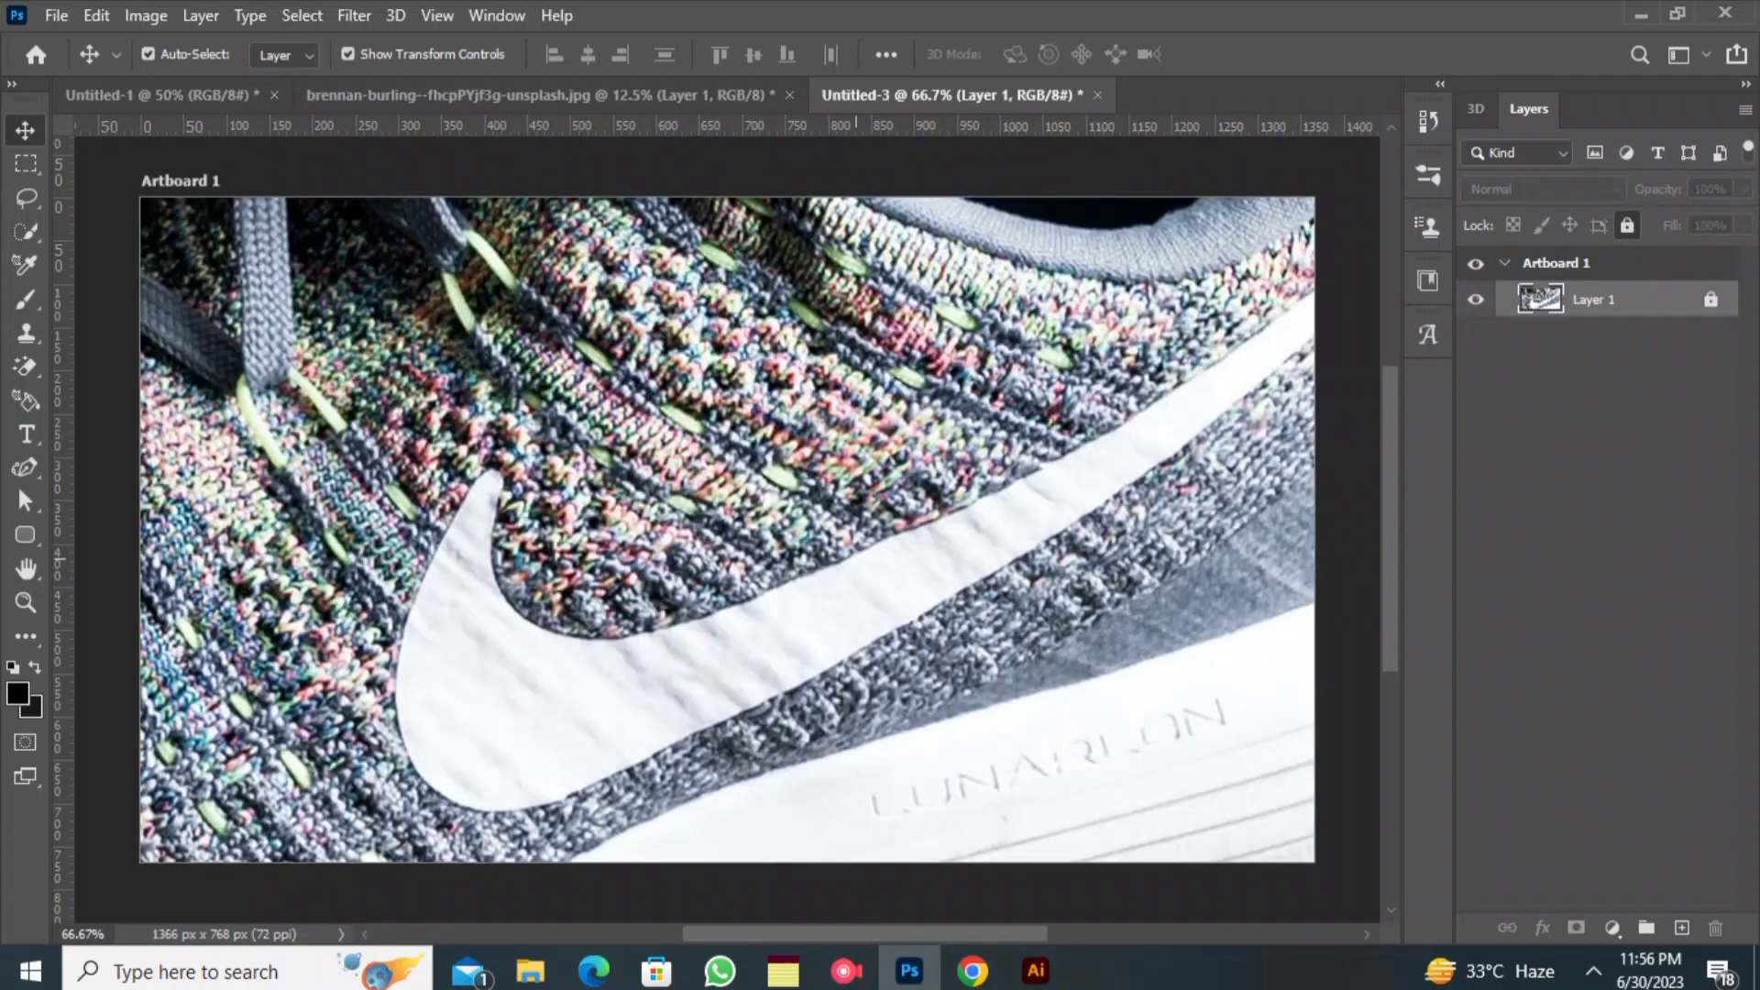
# - Unlock the oversized shoe layer and move it until its toe and the lower corner of its bounds lie on the artboard
pyautogui.moveTo(573, 635); pyautogui.dragTo(743, 534)
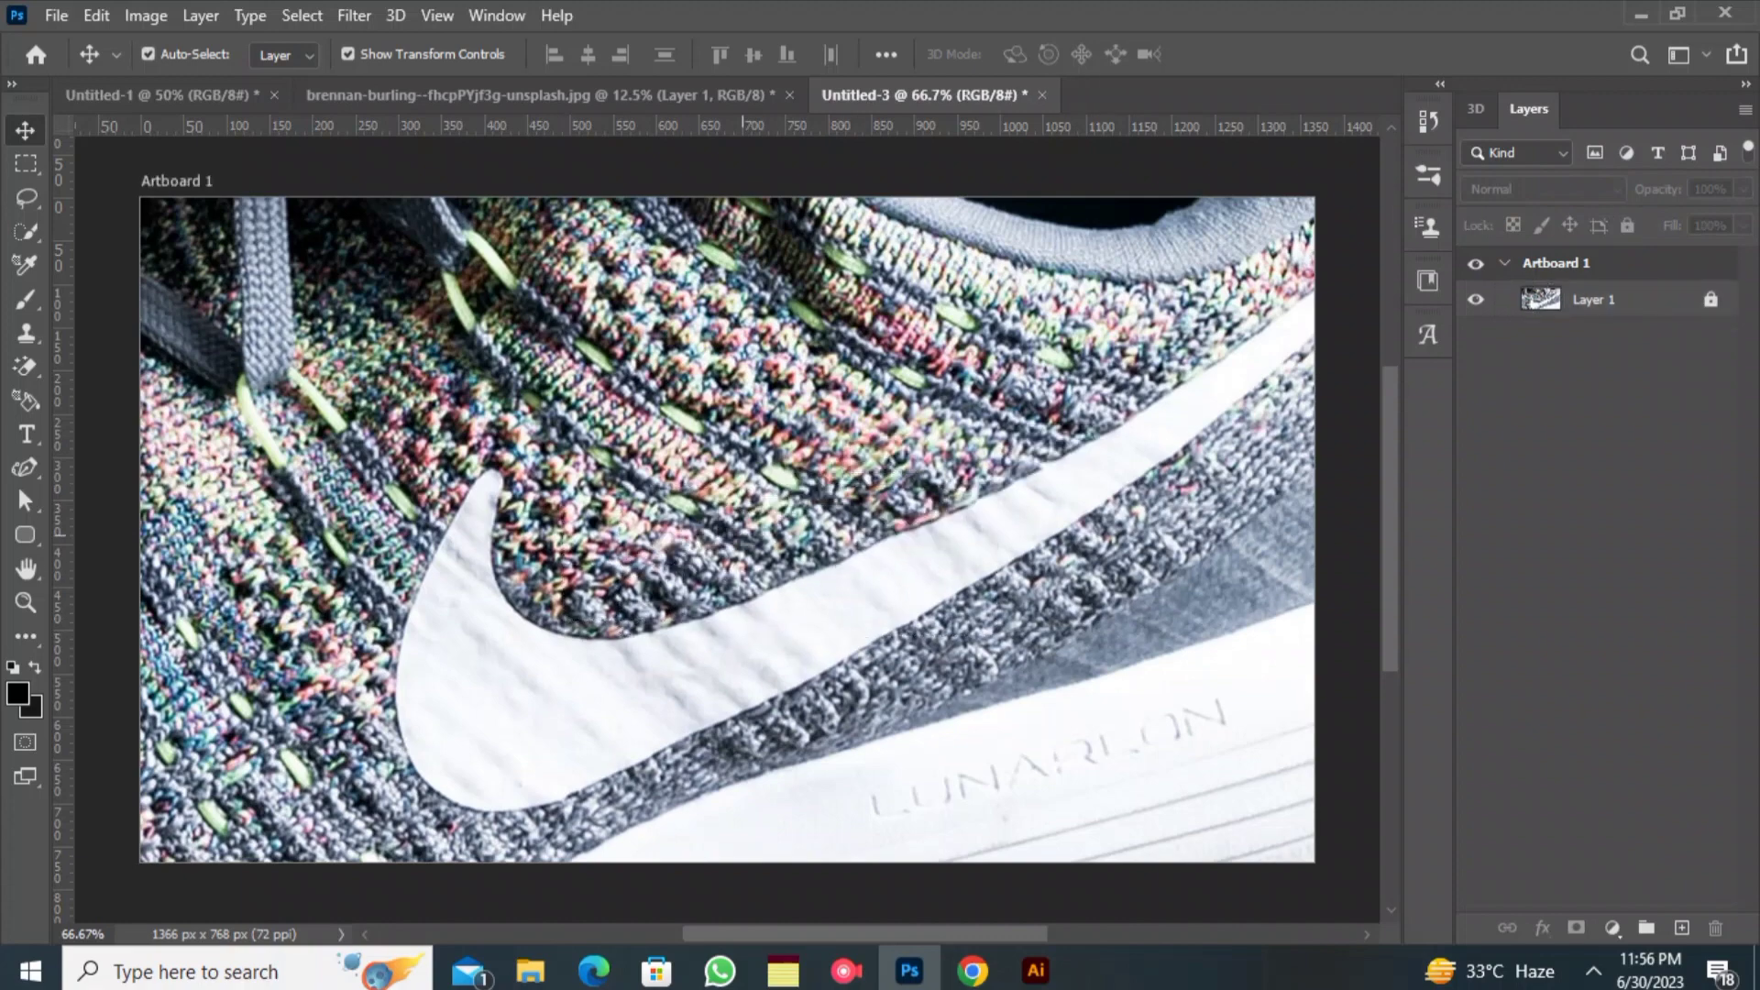
pyautogui.moveTo(465, 660); pyautogui.dragTo(902, 524)
pyautogui.moveTo(449, 674); pyautogui.dragTo(875, 541)
pyautogui.moveTo(479, 533); pyautogui.dragTo(771, 452)
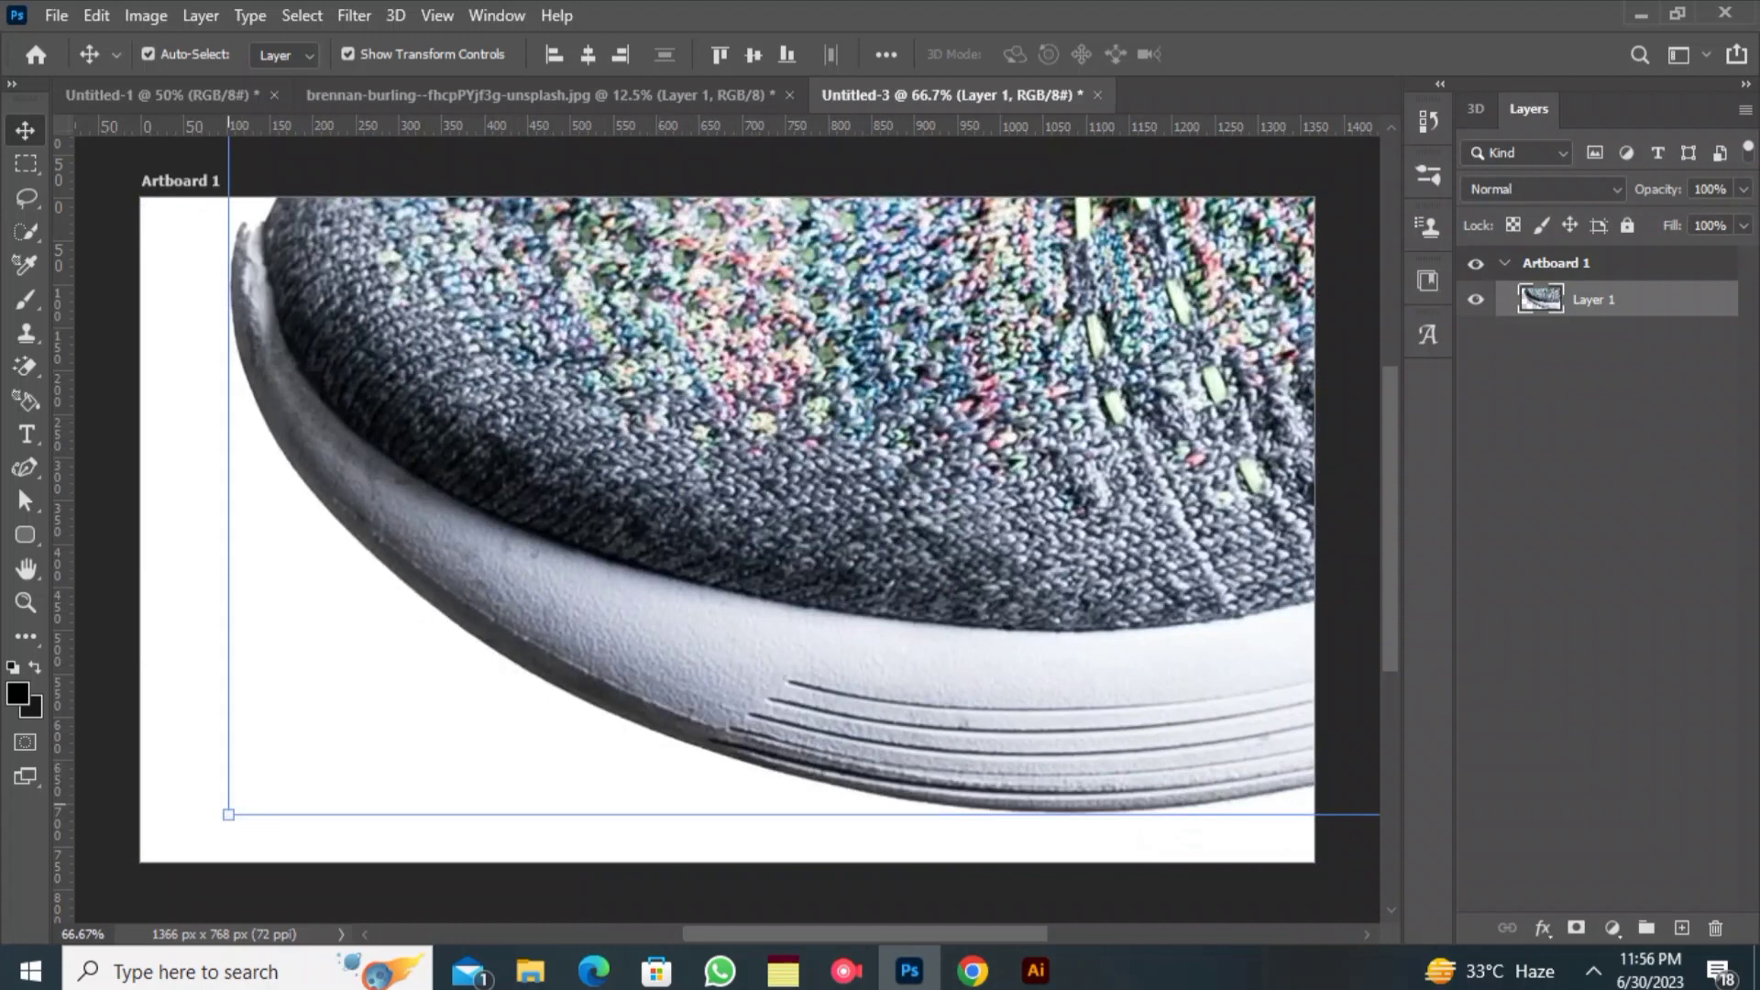
# - Rotate the shoe by -12.72° and scale it down to about 14.10% so that it fits entirely on the artboard
pyautogui.moveTo(229, 815); pyautogui.dragTo(969, 693)
pyautogui.moveTo(934, 575); pyautogui.dragTo(1047, 488)
pyautogui.moveTo(1091, 335); pyautogui.dragTo(555, 587)
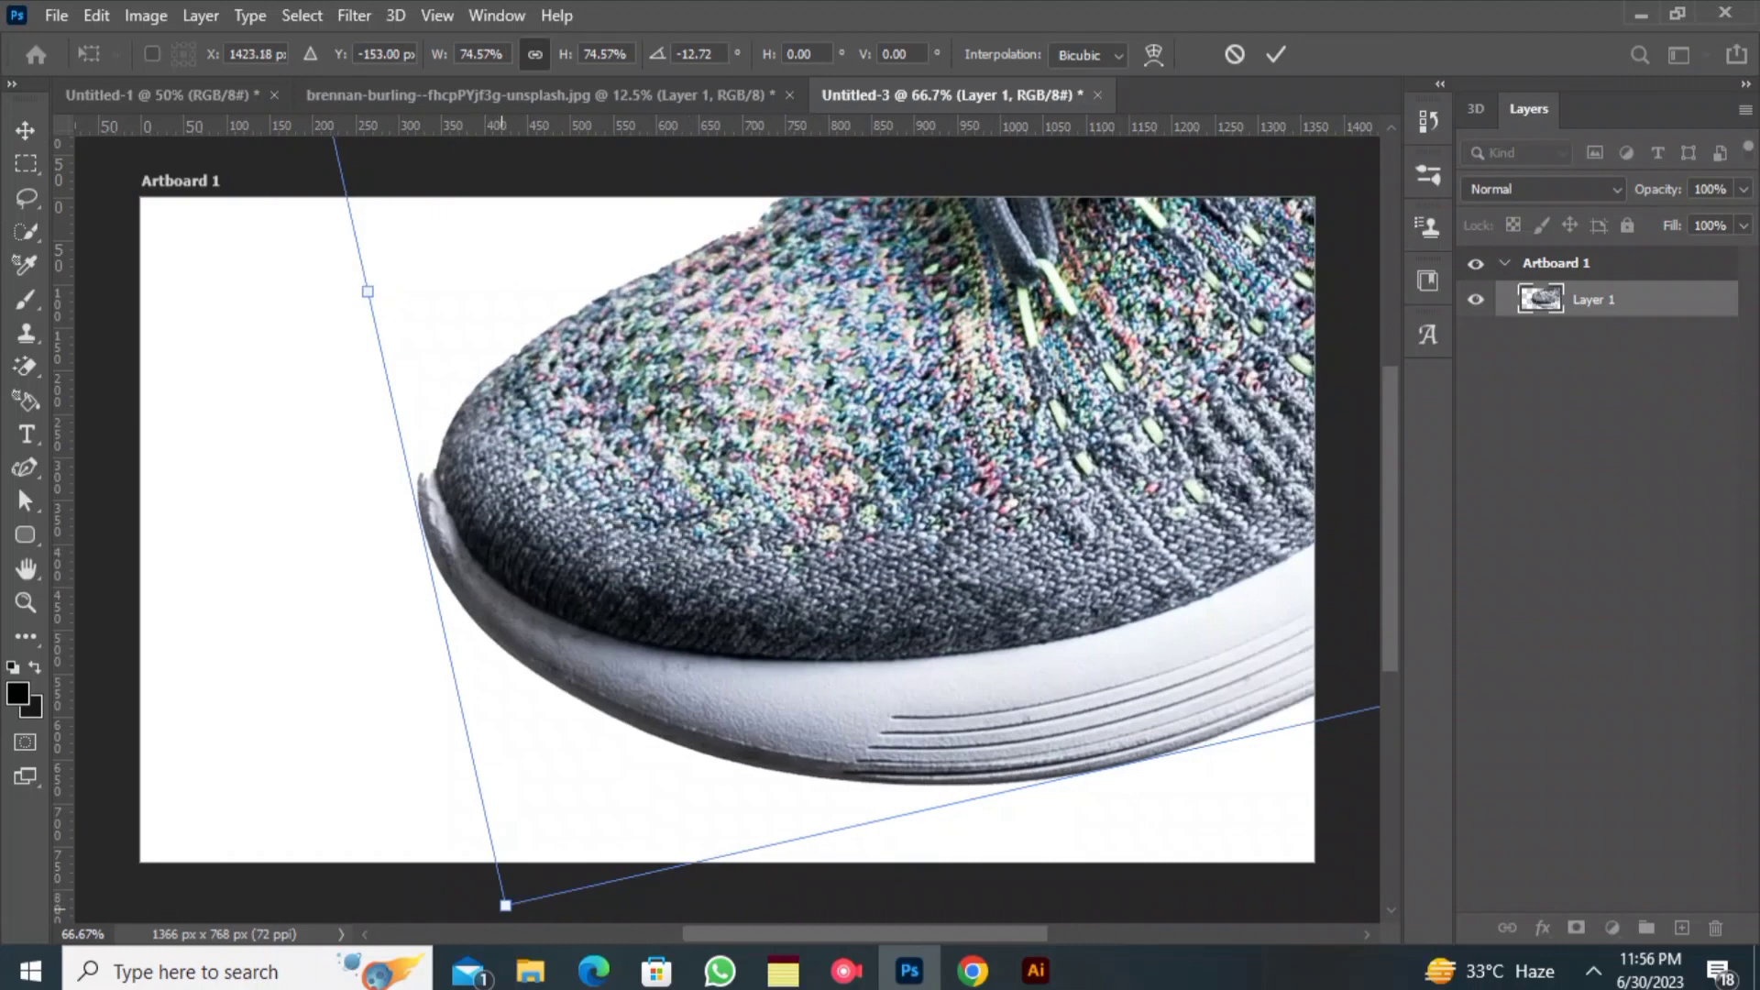
pyautogui.moveTo(505, 905); pyautogui.dragTo(828, 585)
pyautogui.moveTo(909, 342); pyautogui.dragTo(475, 605)
pyautogui.moveTo(295, 361); pyautogui.dragTo(780, 435)
pyautogui.moveTo(877, 333); pyautogui.dragTo(428, 543)
pyautogui.moveTo(313, 524); pyautogui.dragTo(665, 444)
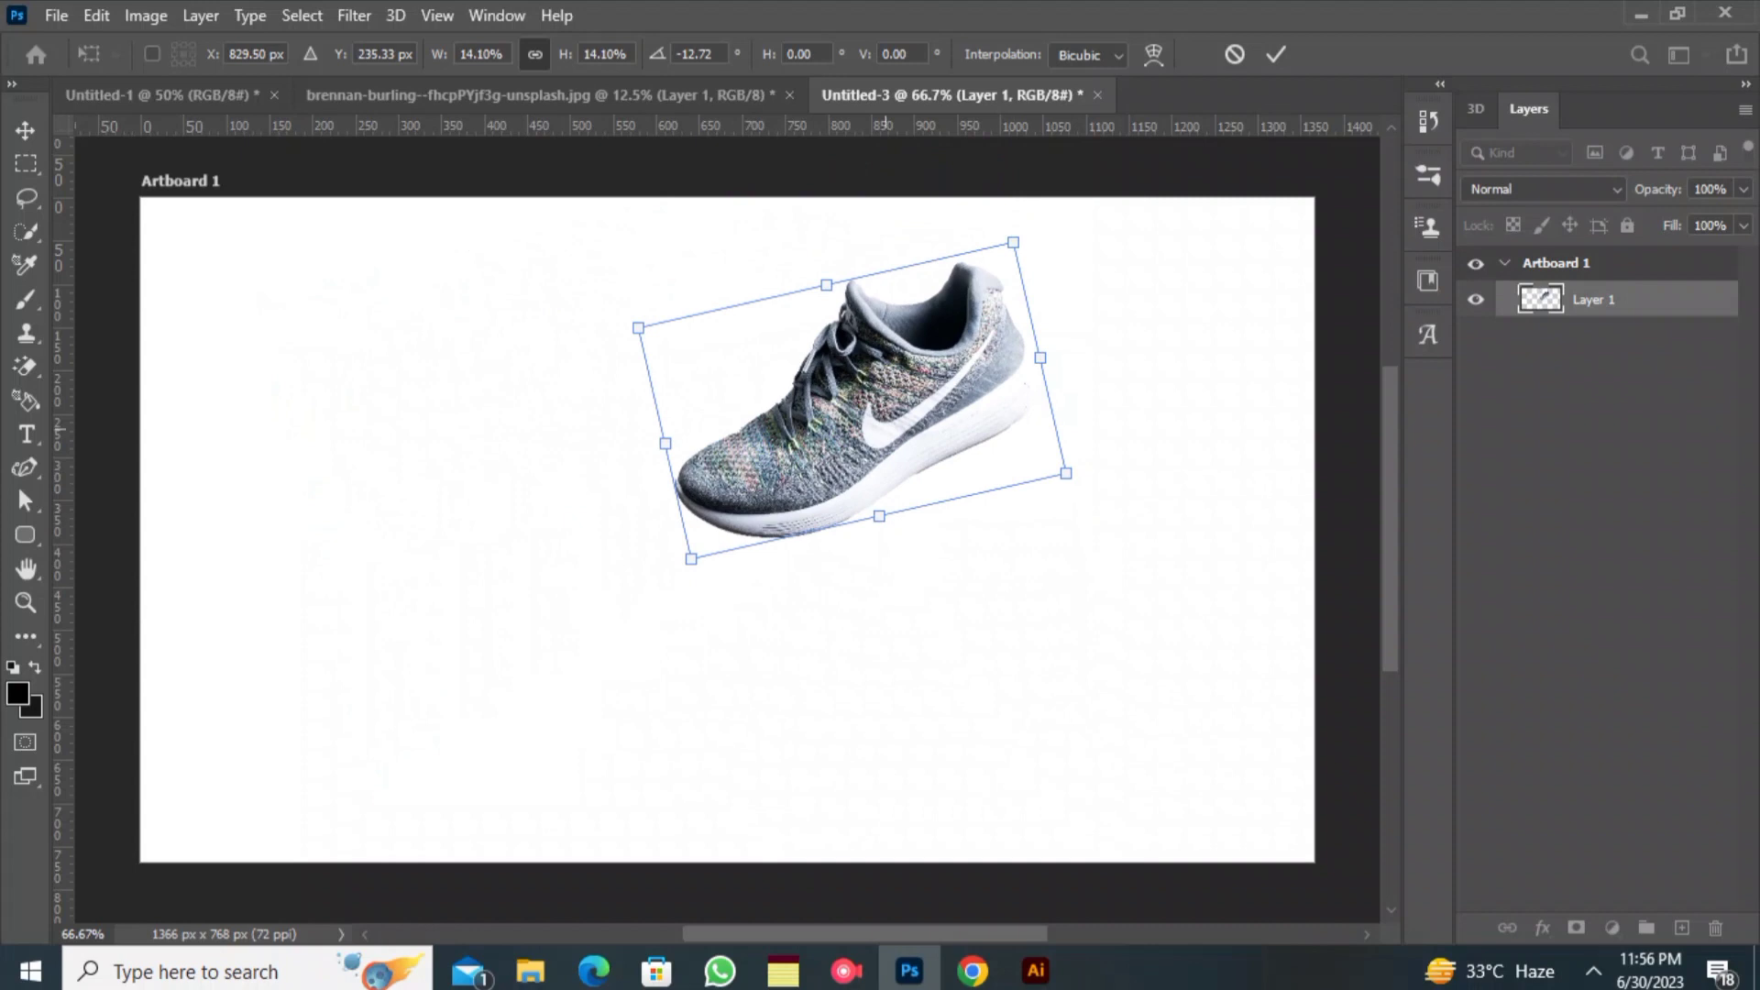
# - Enlarge the shoe to about 20.36%, position it at about X 870 px, Y 351 px, and apply the transformation
pyautogui.moveTo(883, 428); pyautogui.dragTo(943, 548)
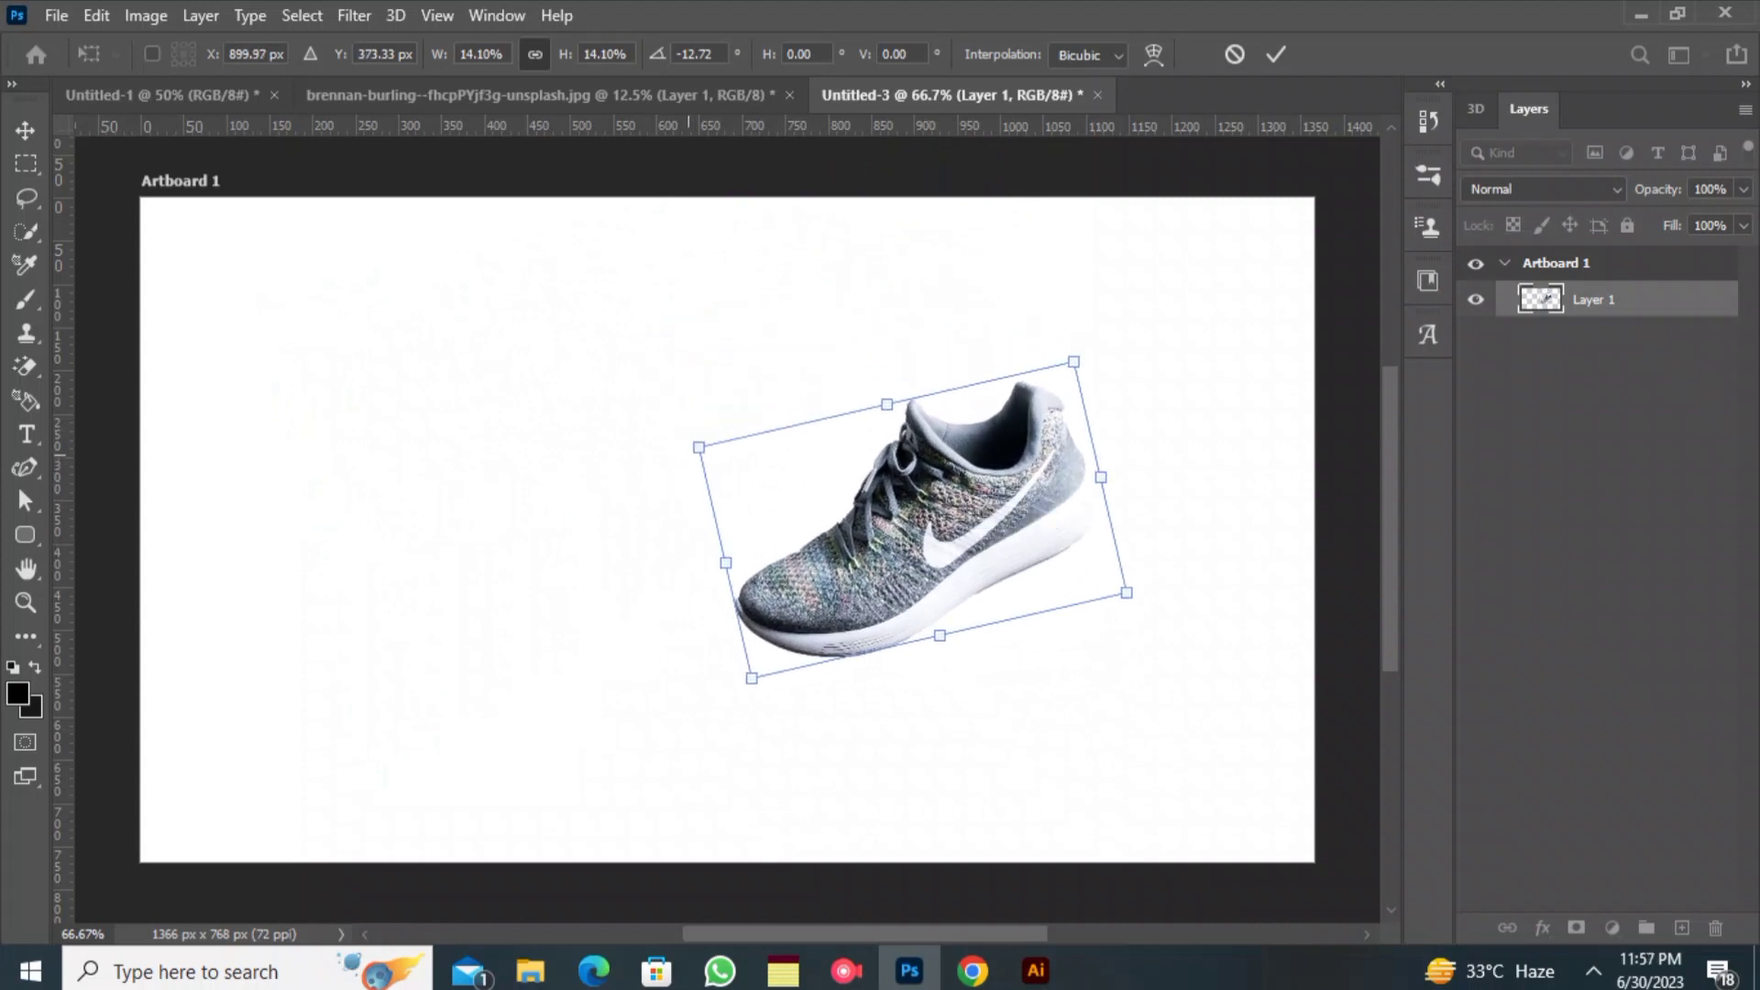
pyautogui.moveTo(699, 448); pyautogui.dragTo(510, 381)
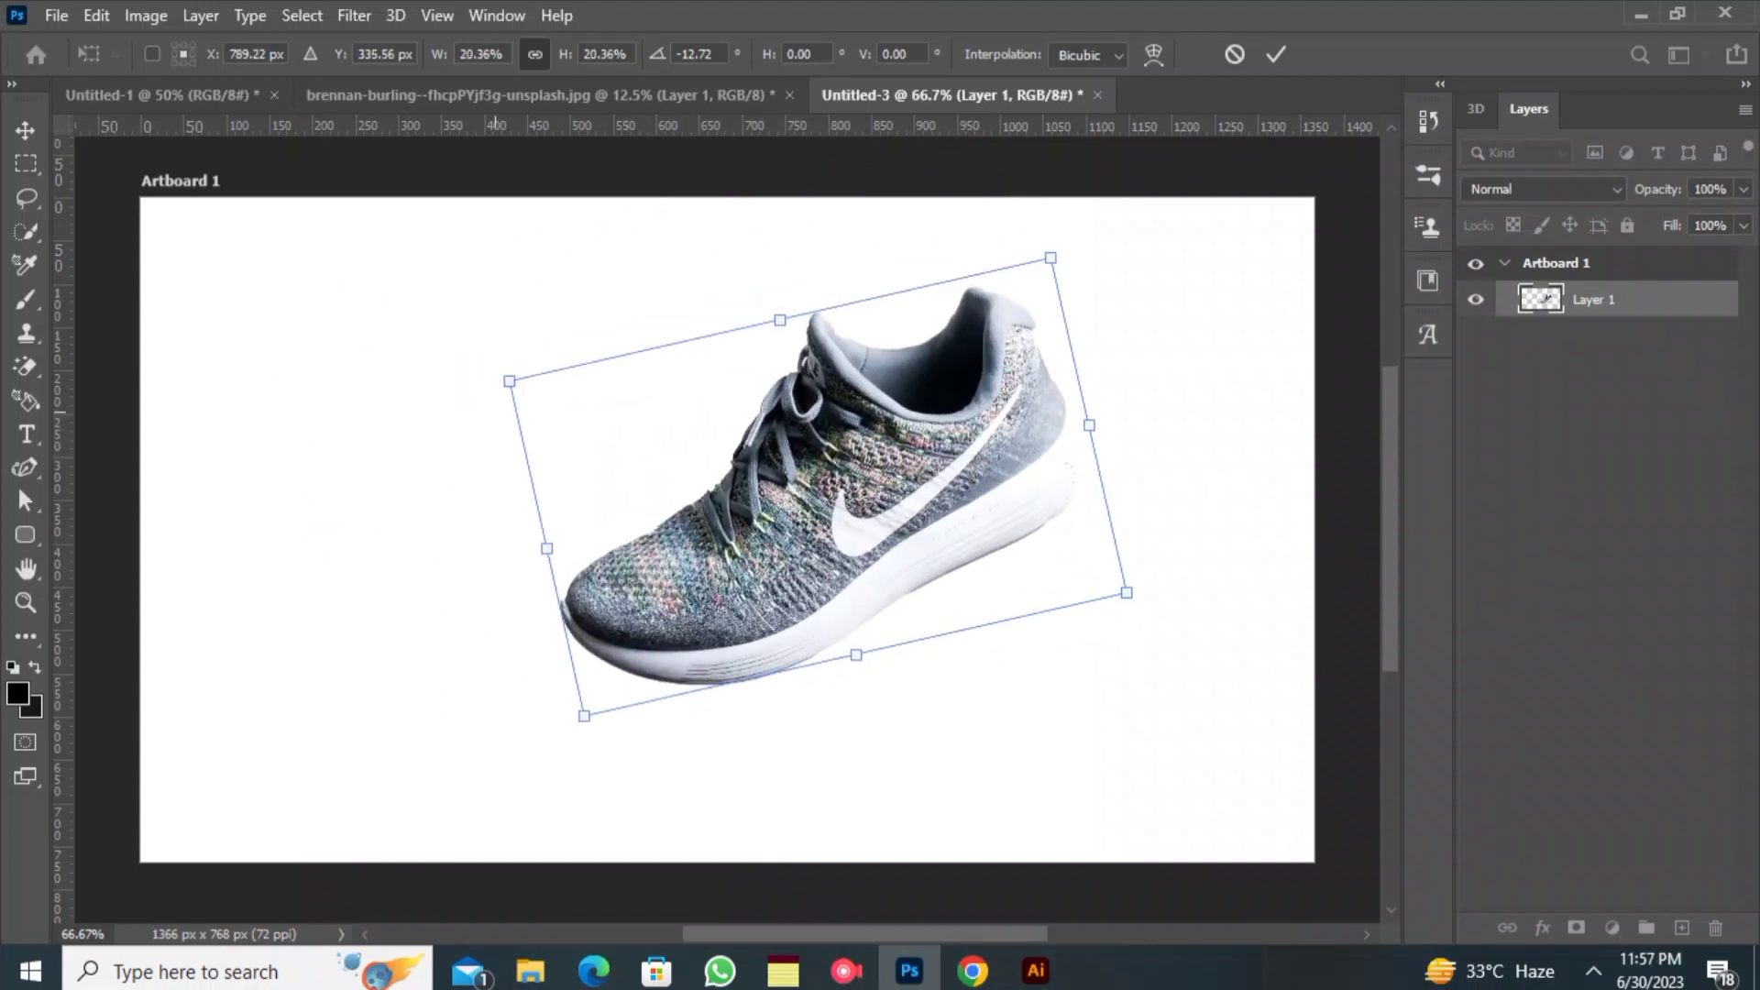
pyautogui.moveTo(787, 427); pyautogui.dragTo(855, 441)
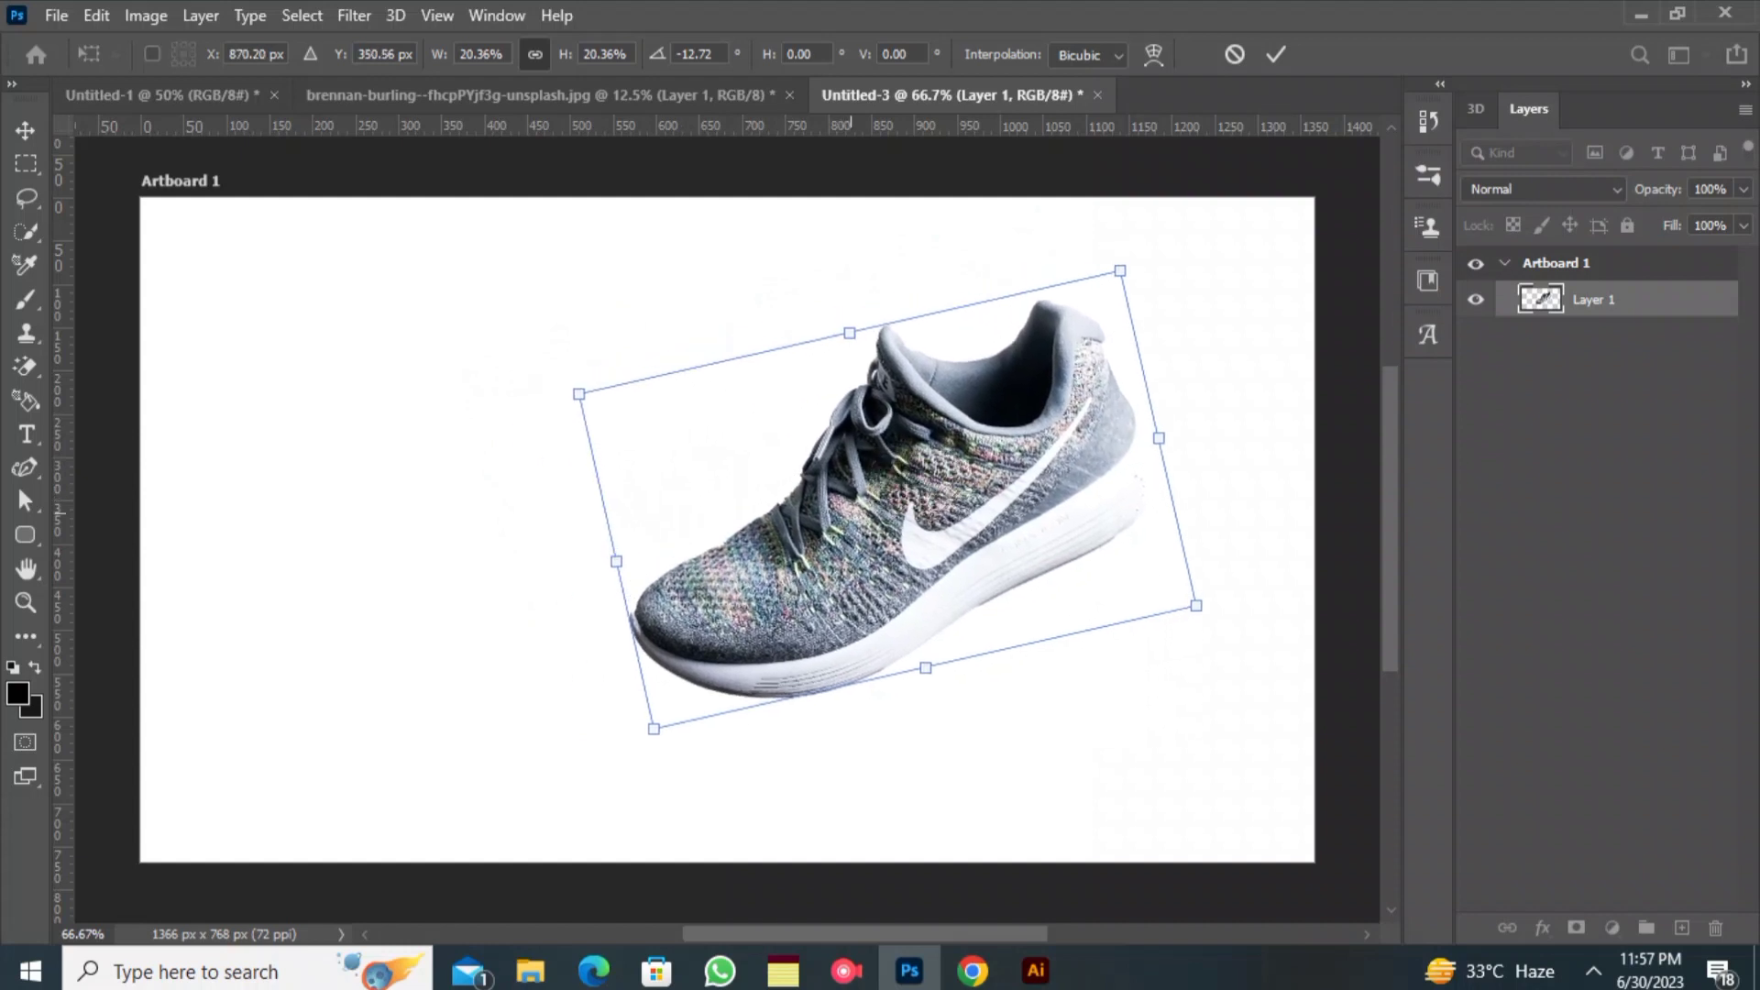
pyautogui.click(1275, 54)
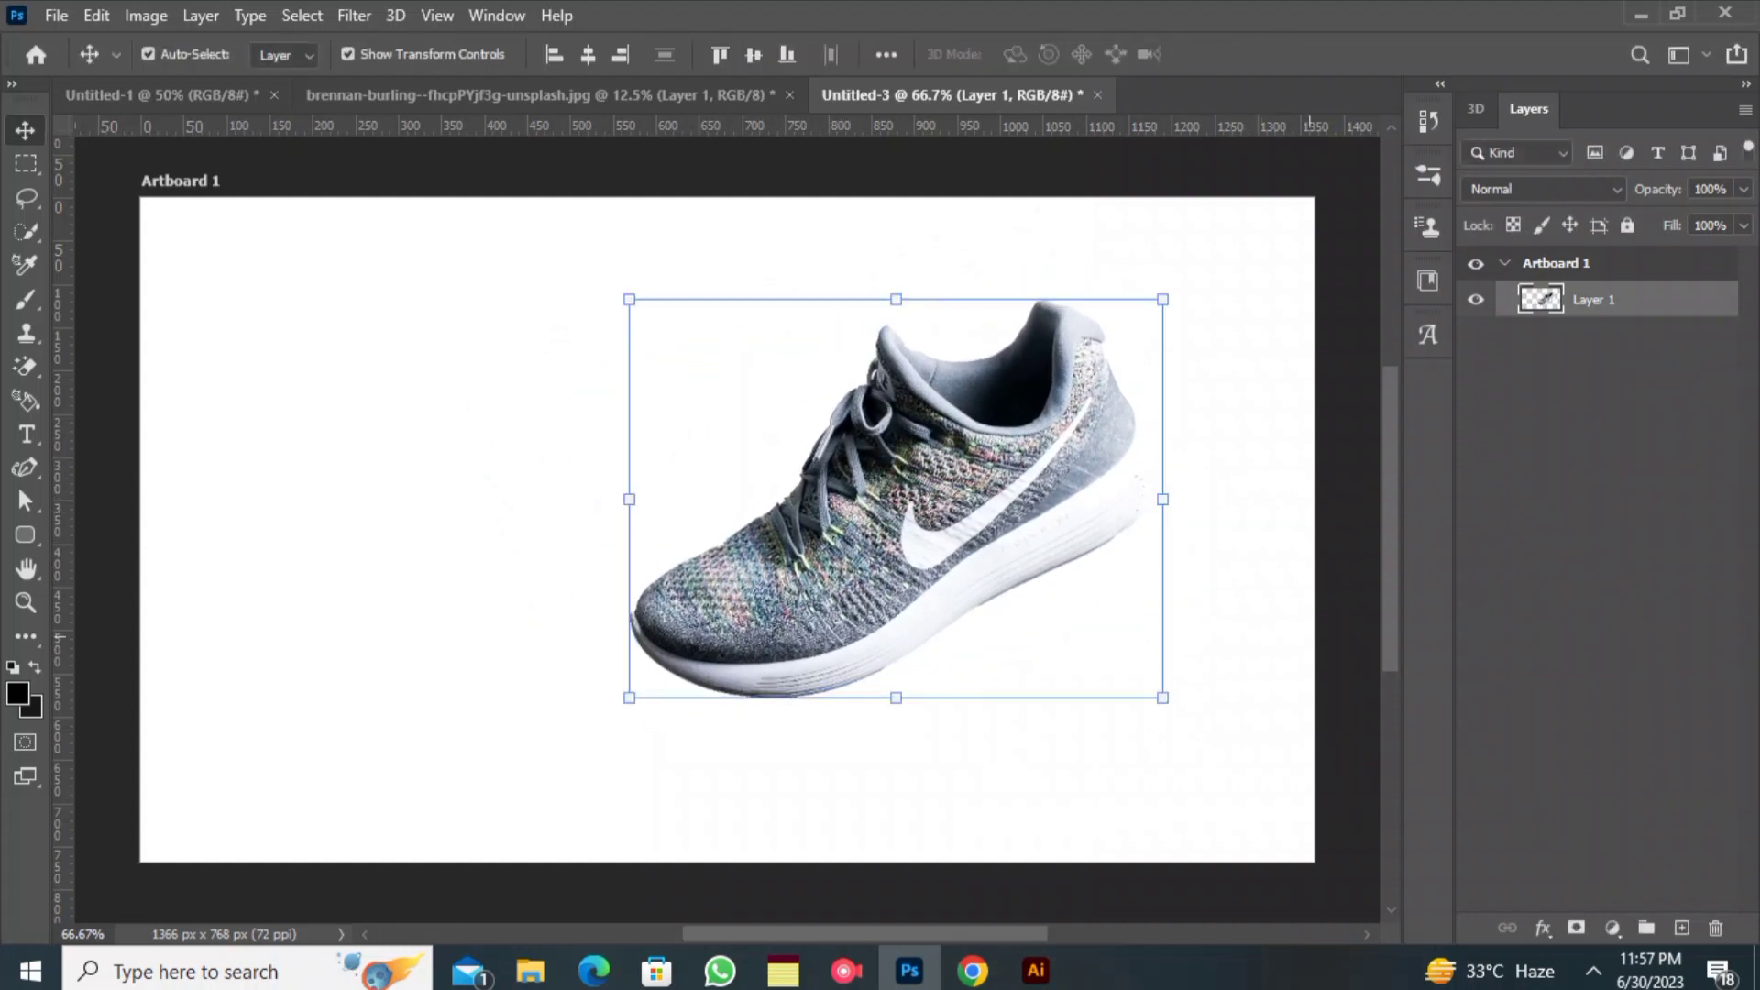
# - Lock Artboard 1 completely
pyautogui.click(1309, 632)
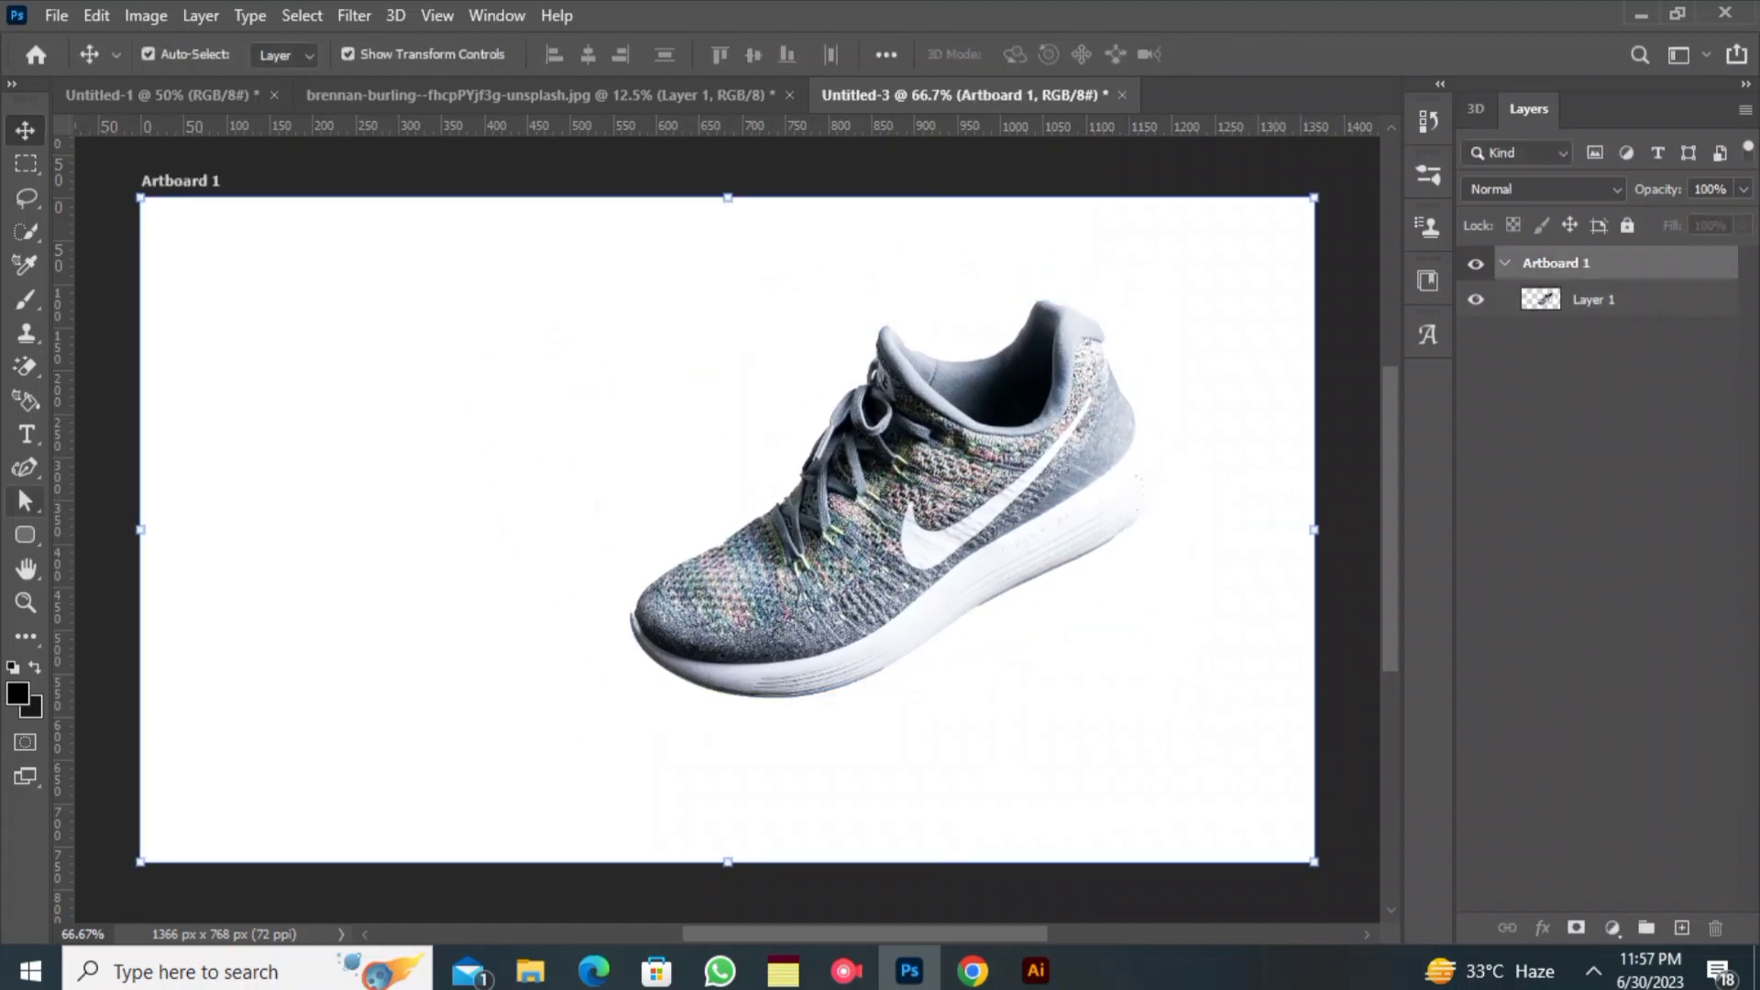
pyautogui.click(1627, 226)
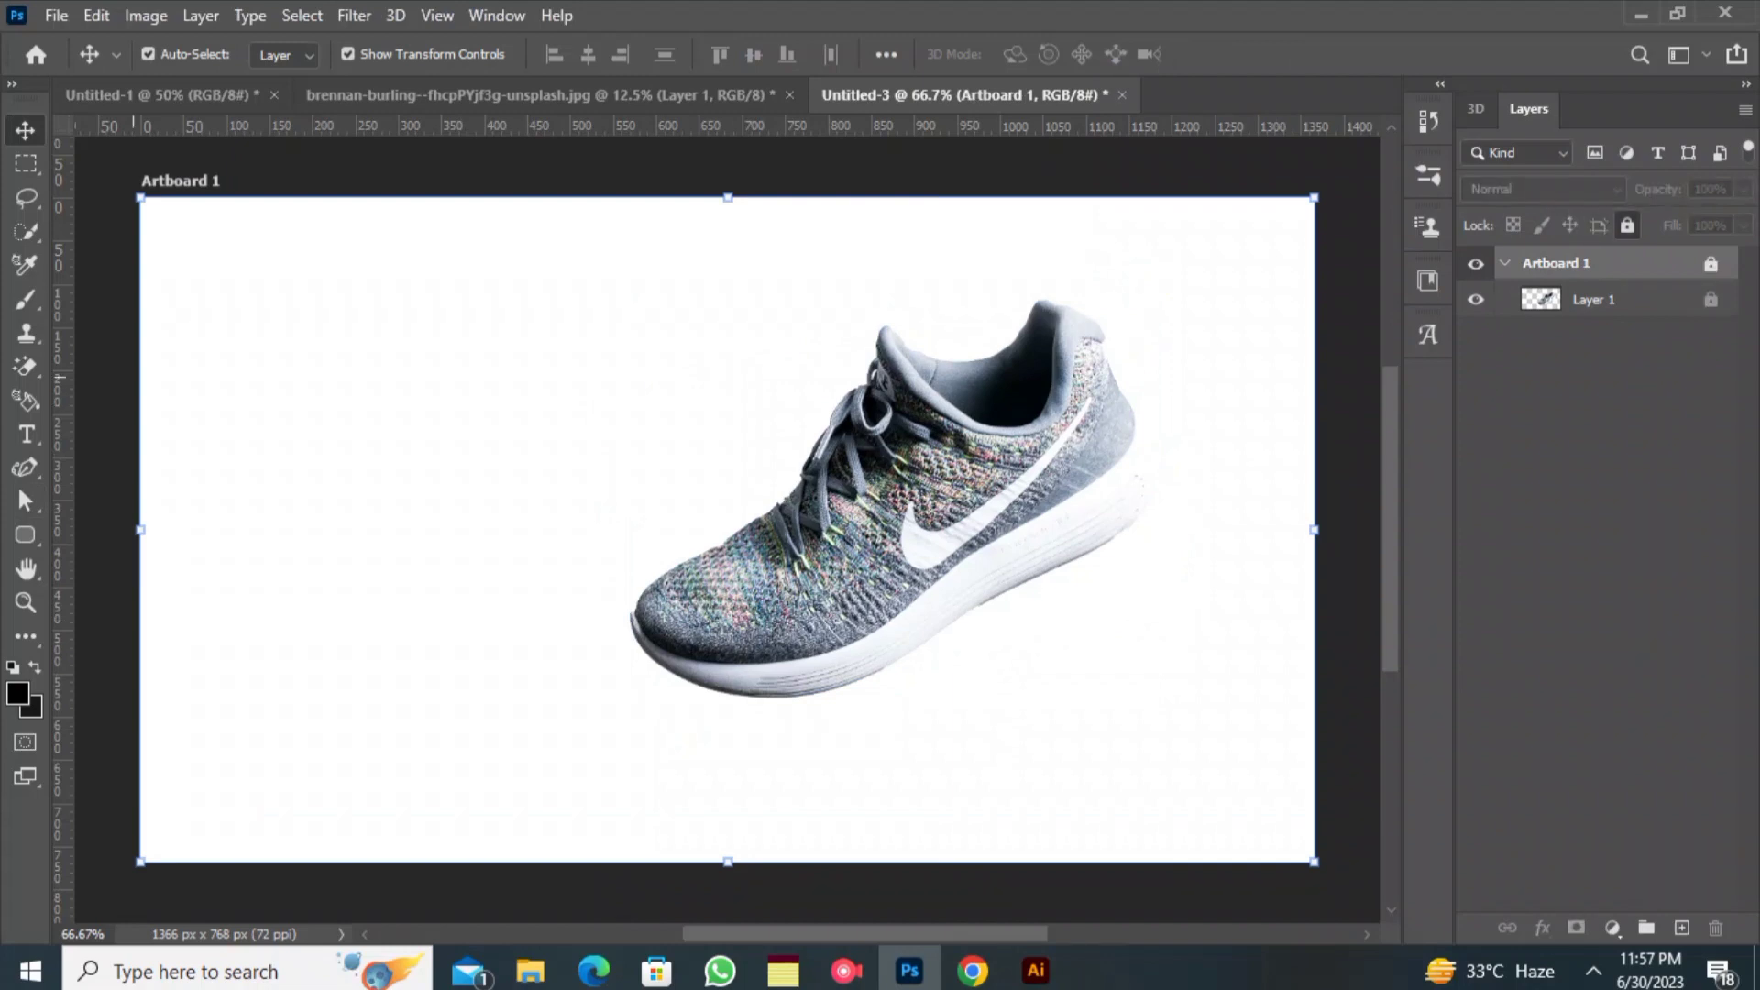
# - Draw a black rectangle about 1417 by 815 px over the whole artboard and place its layer beneath the shoe layer
pyautogui.rightClick(26, 534)
pyautogui.click(137, 531)
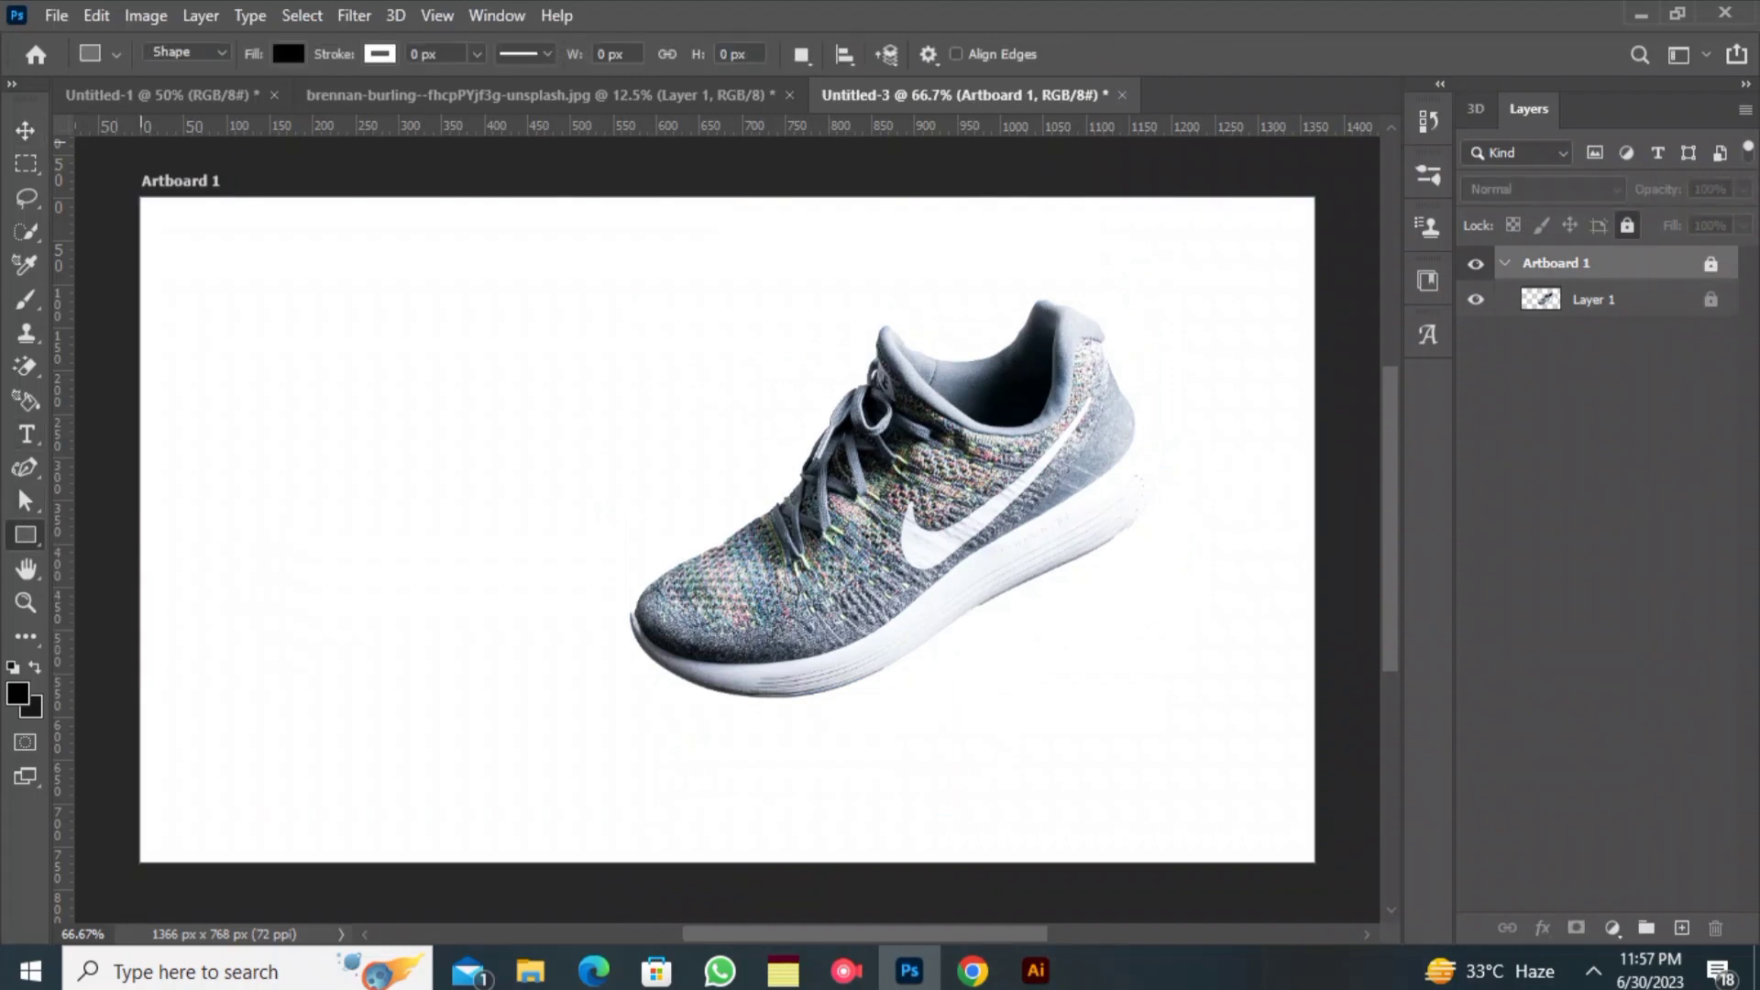
pyautogui.moveTo(117, 167); pyautogui.dragTo(1335, 872)
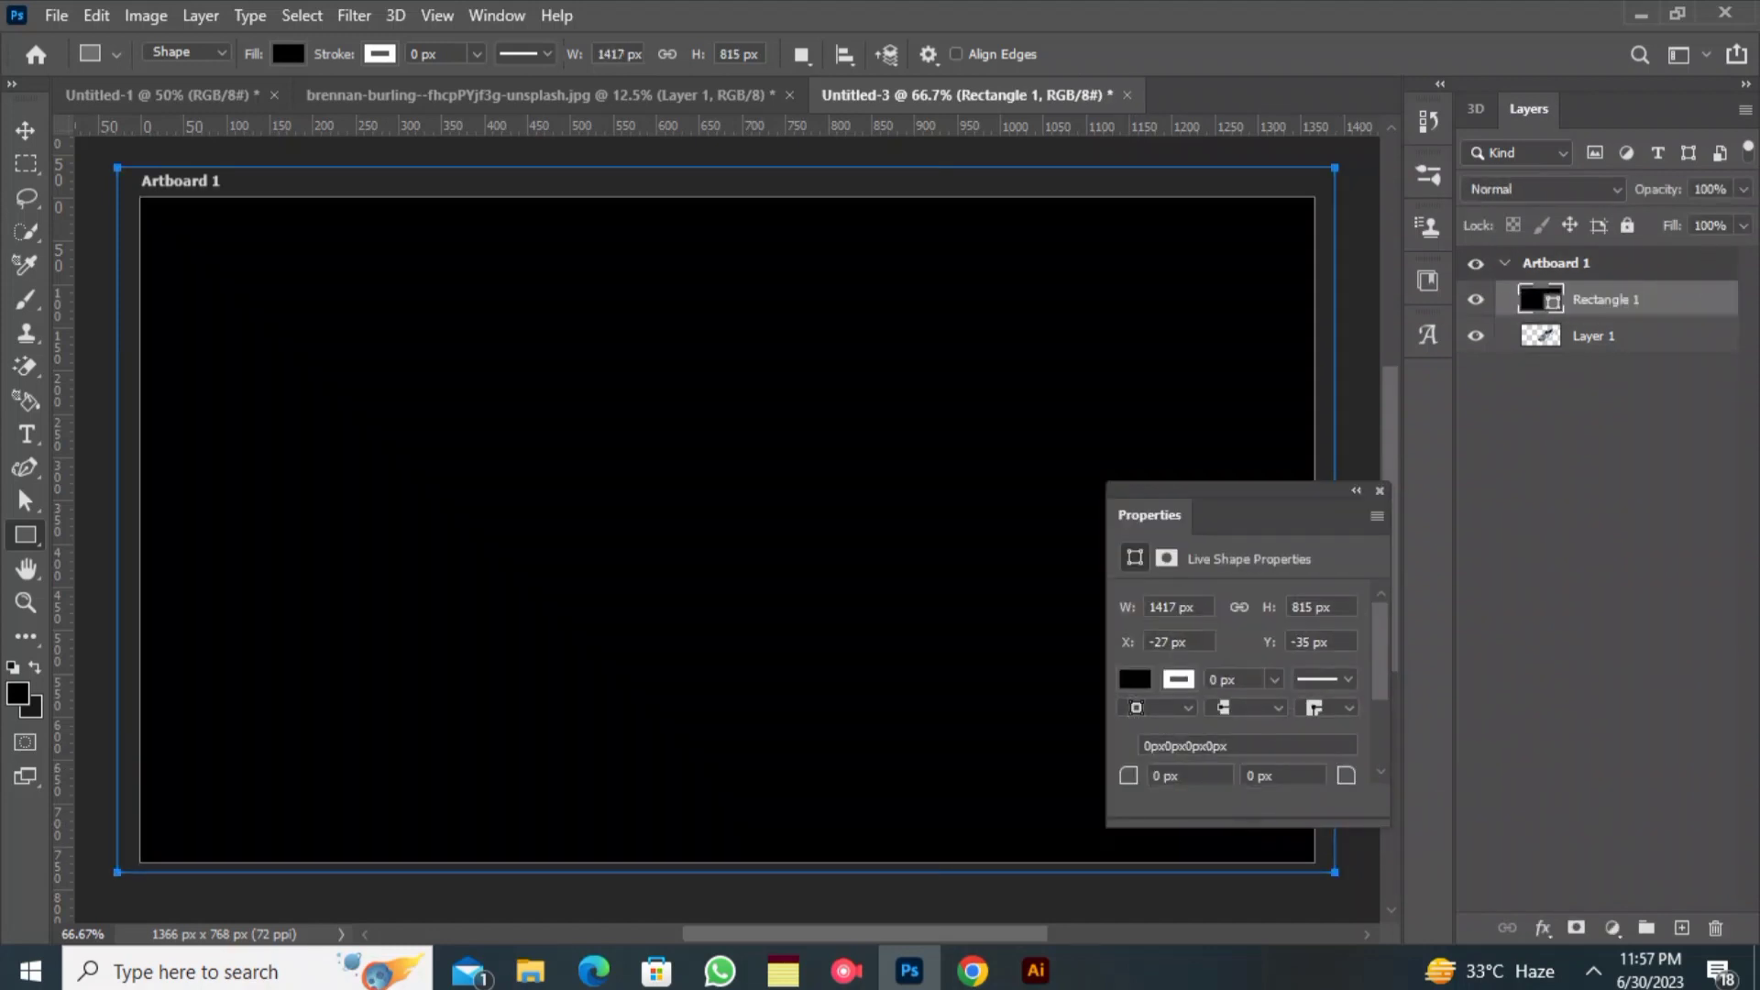
pyautogui.moveTo(1606, 300); pyautogui.dragTo(1608, 352)
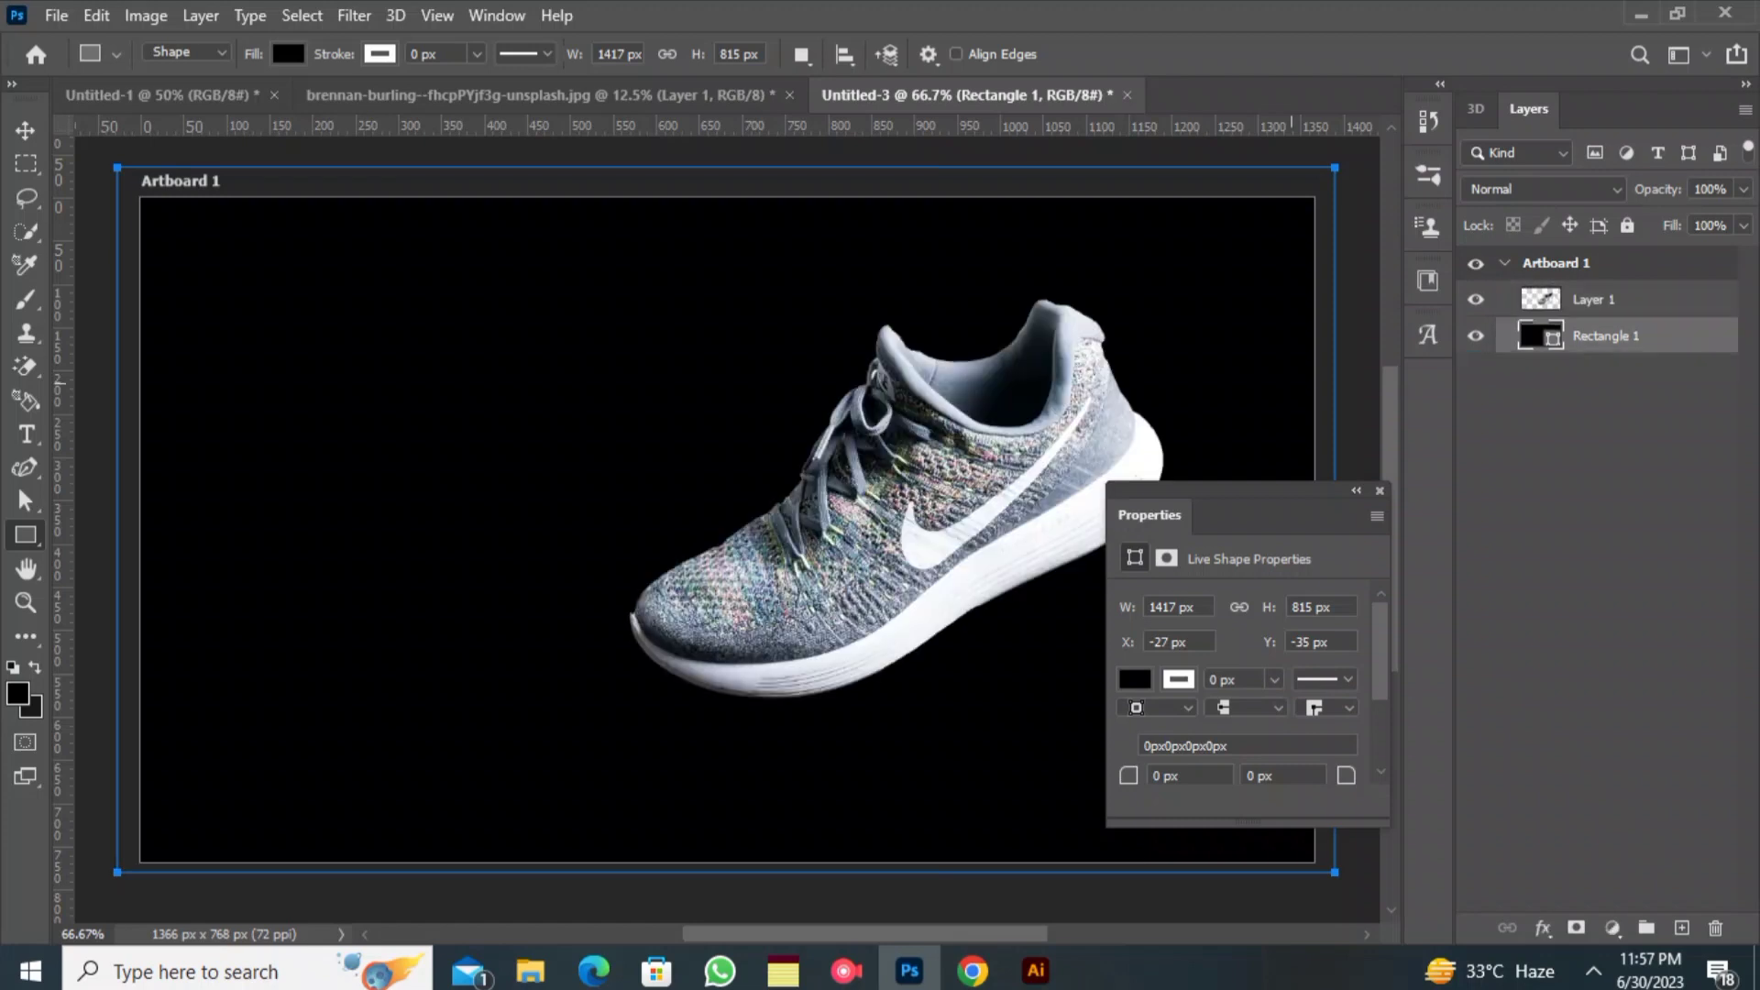
# - Fill the background rectangle with the linear gradient preset running from pale lavender to teal
pyautogui.click(289, 55)
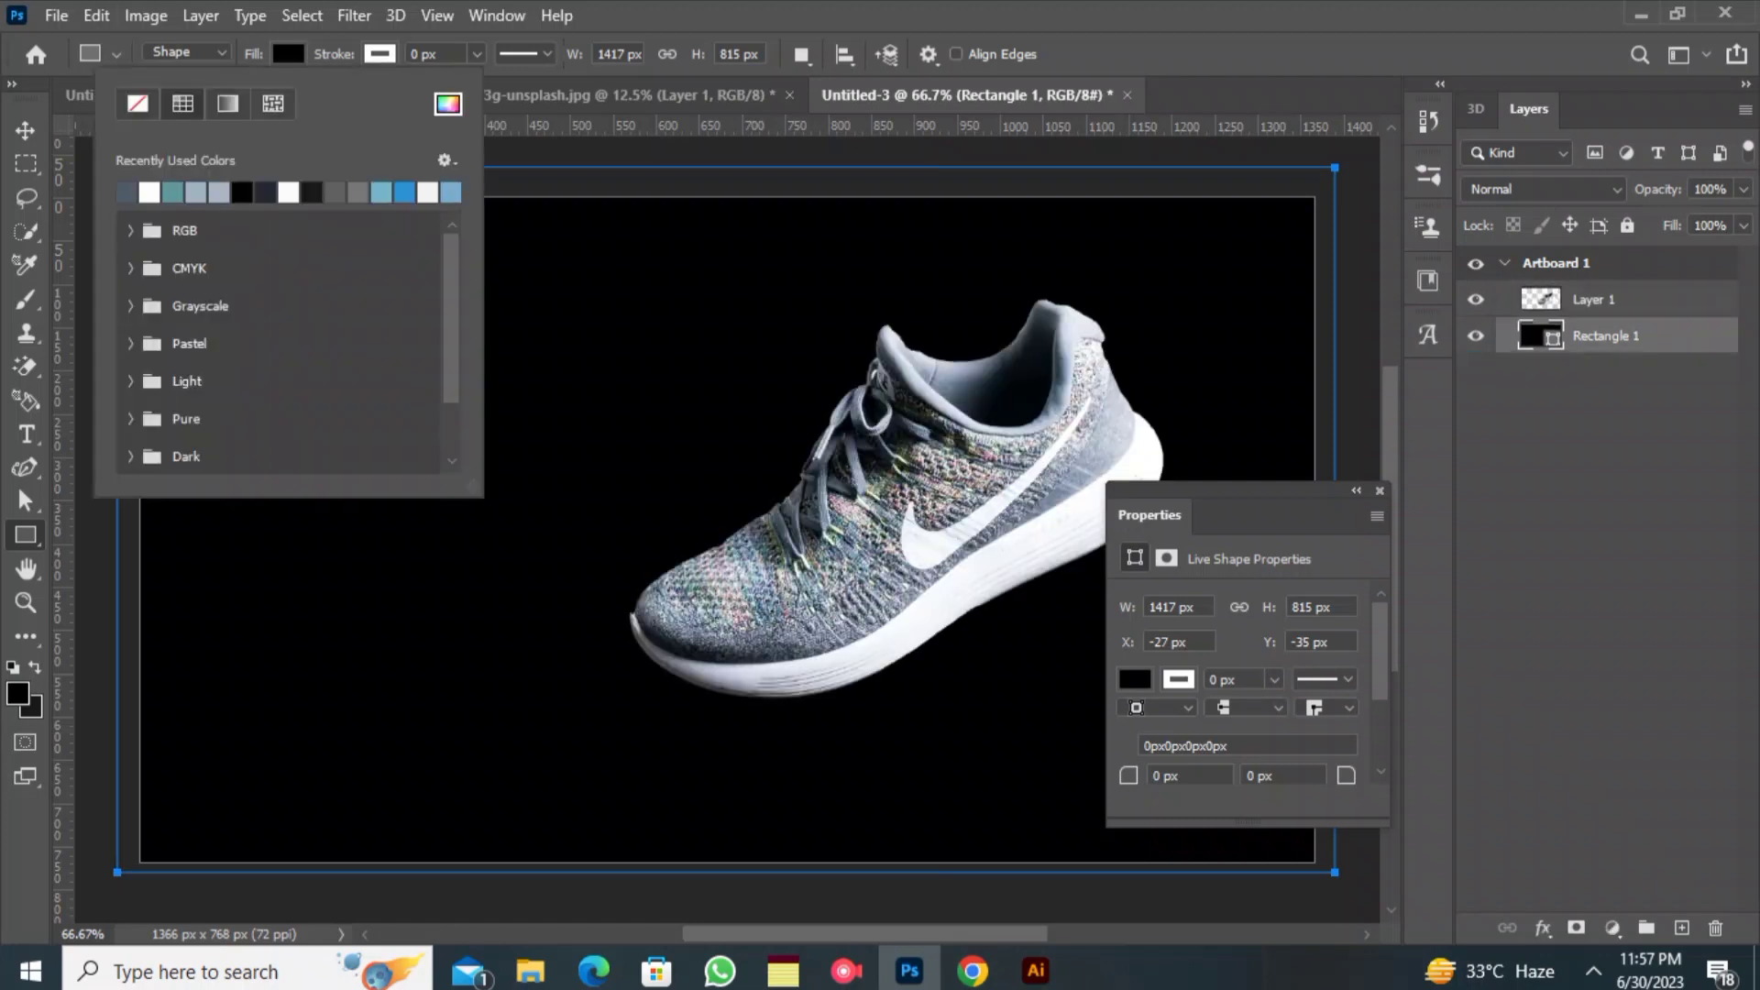
pyautogui.click(228, 102)
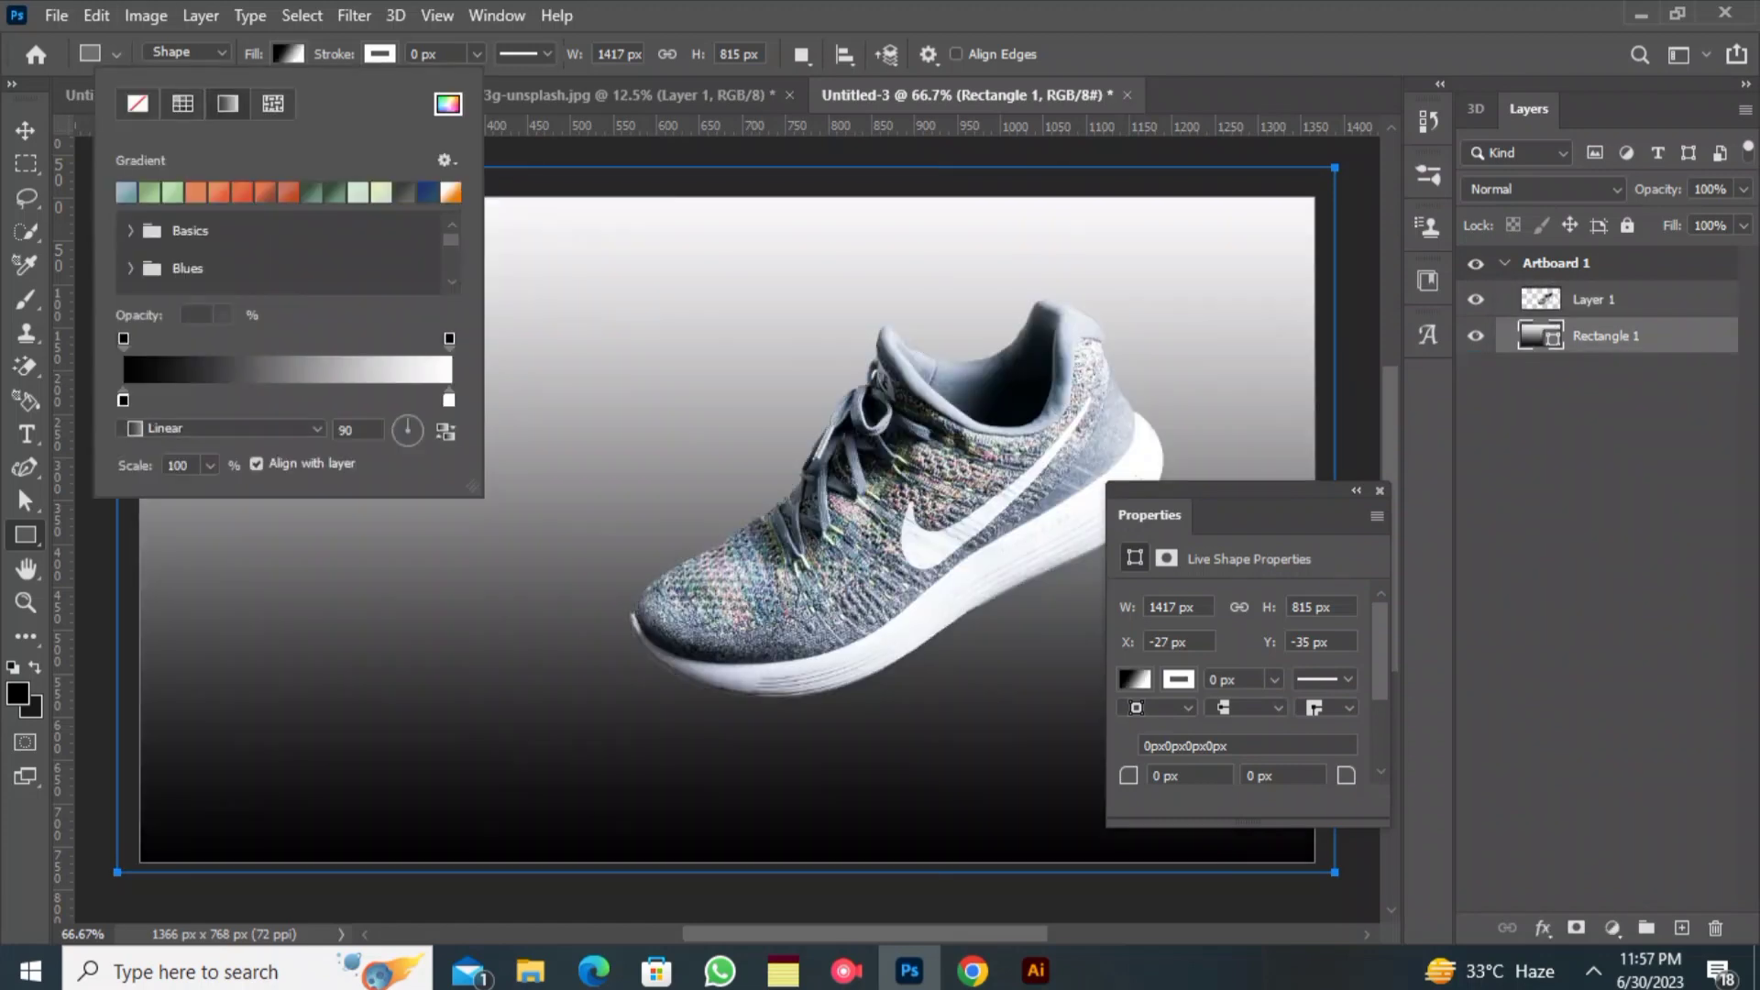
pyautogui.click(126, 192)
pyautogui.click(1261, 229)
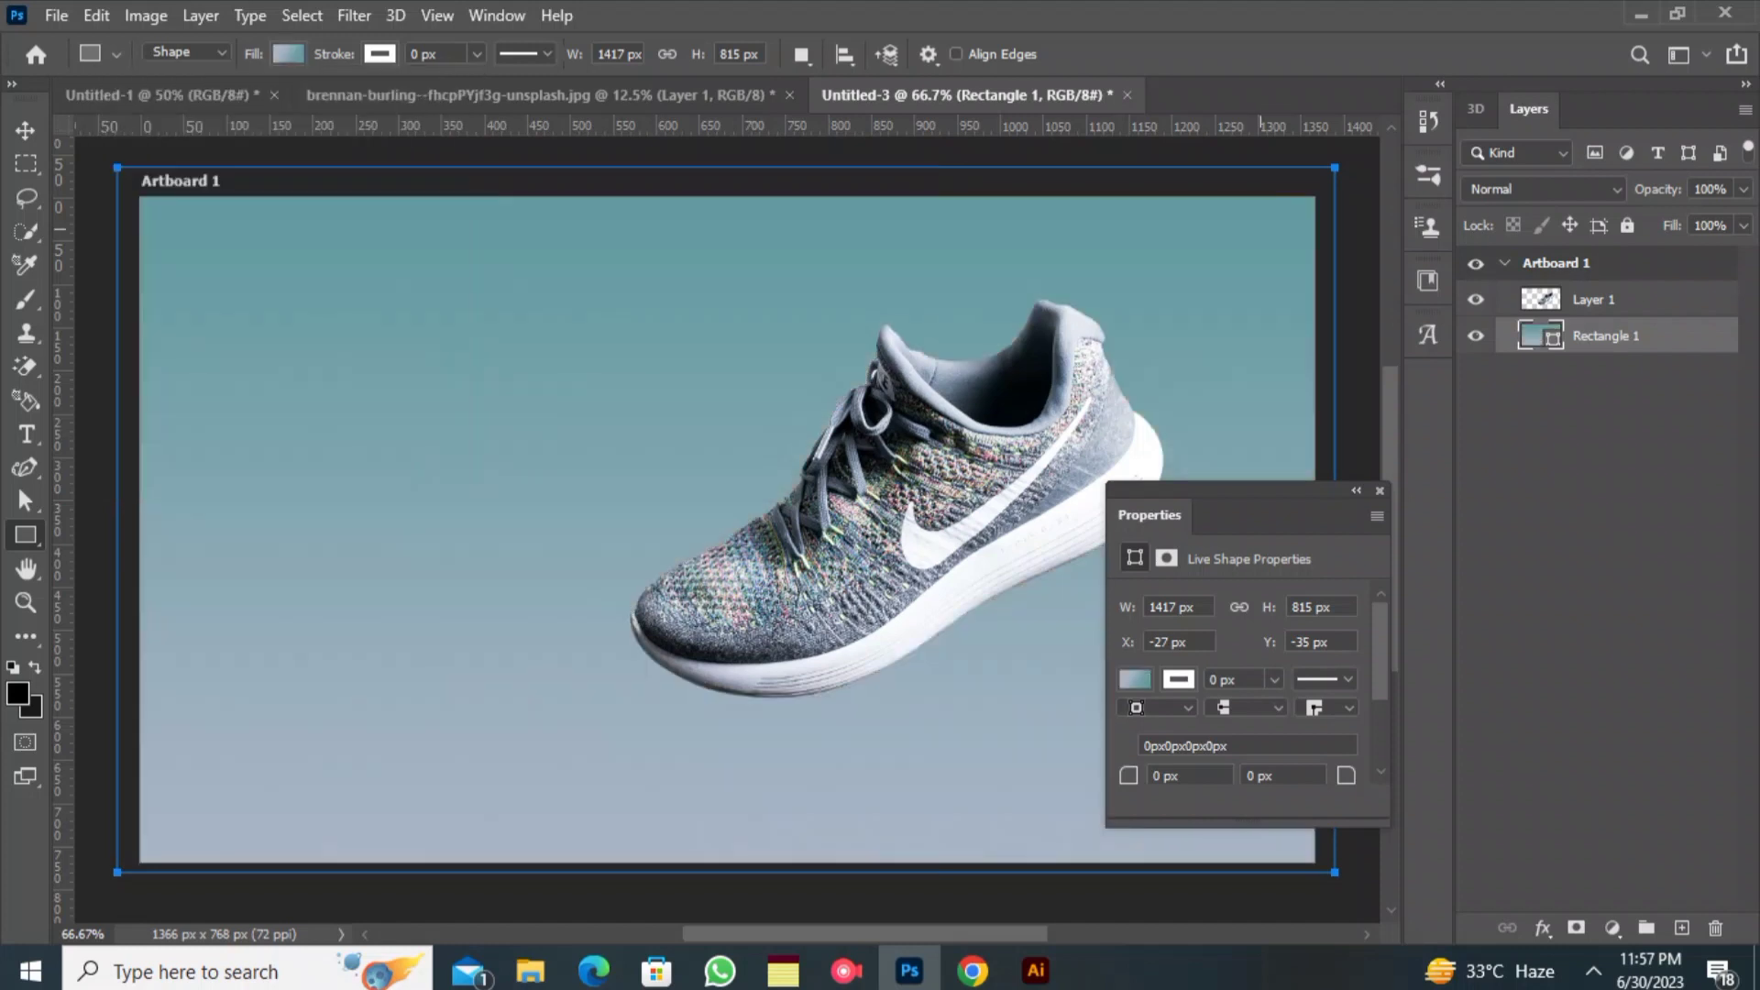
# - Dock the floating Properties panel in the workspace so it no longer covers the canvas
pyautogui.moveTo(1149, 514); pyautogui.dragTo(1271, 492)
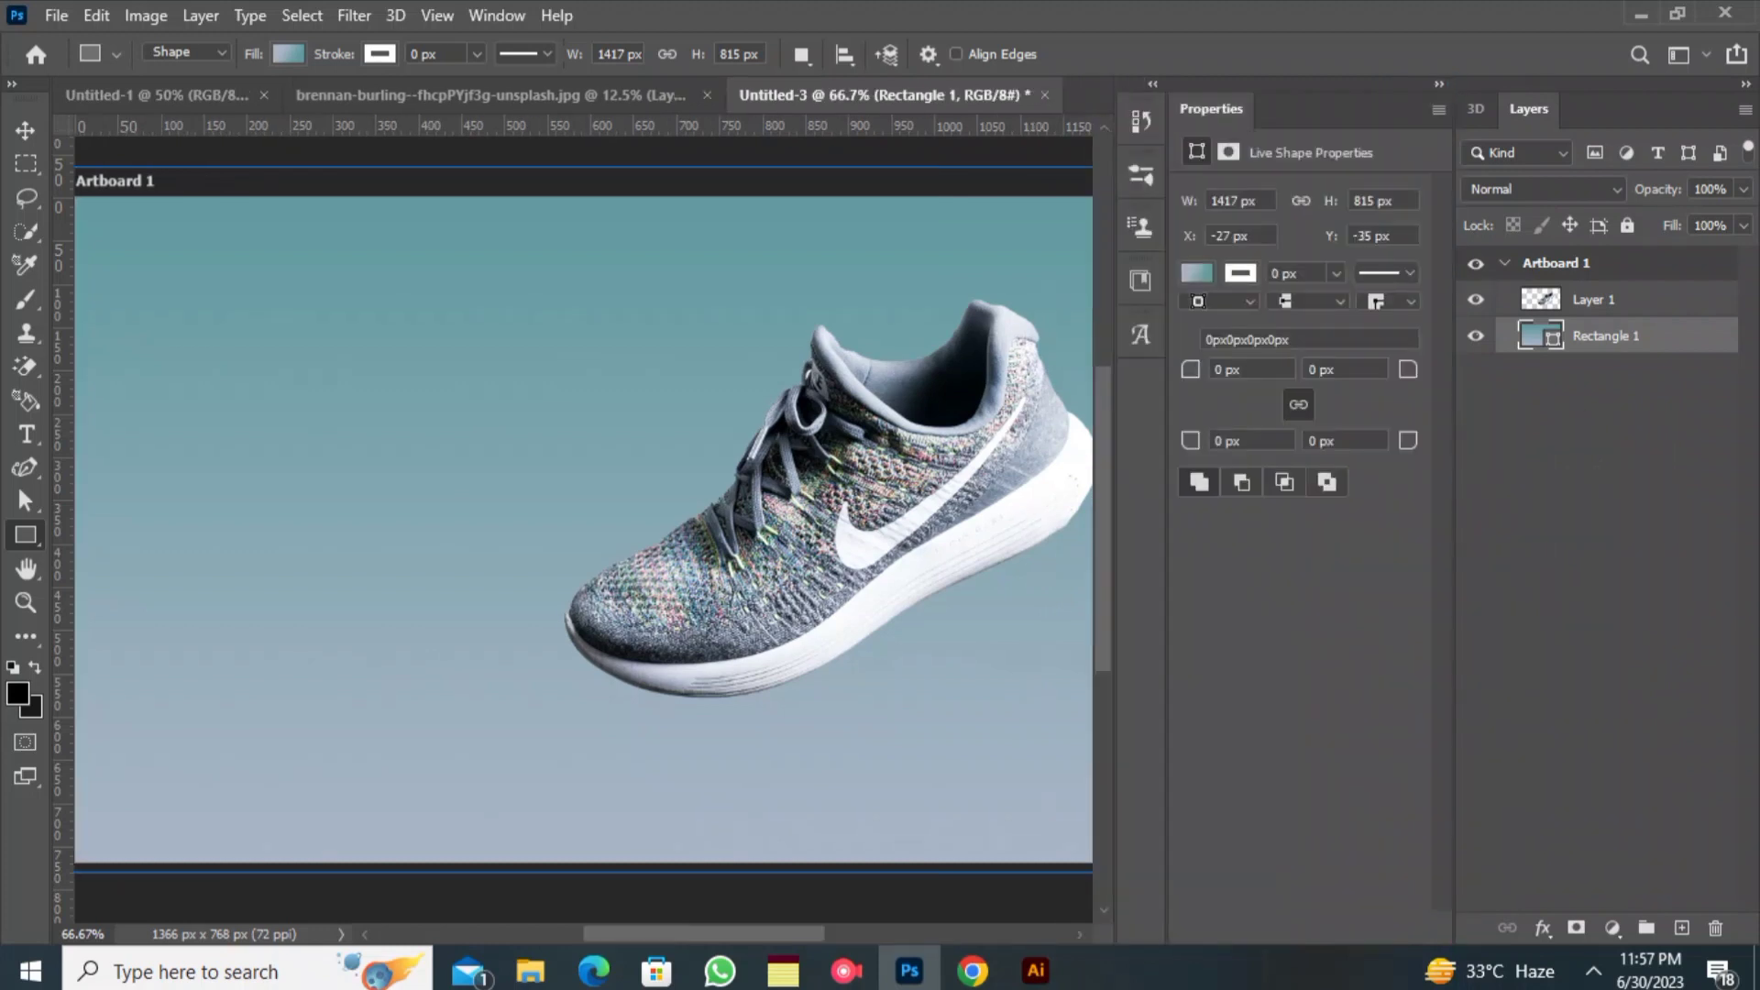
pyautogui.moveTo(1211, 108); pyautogui.dragTo(1398, 311)
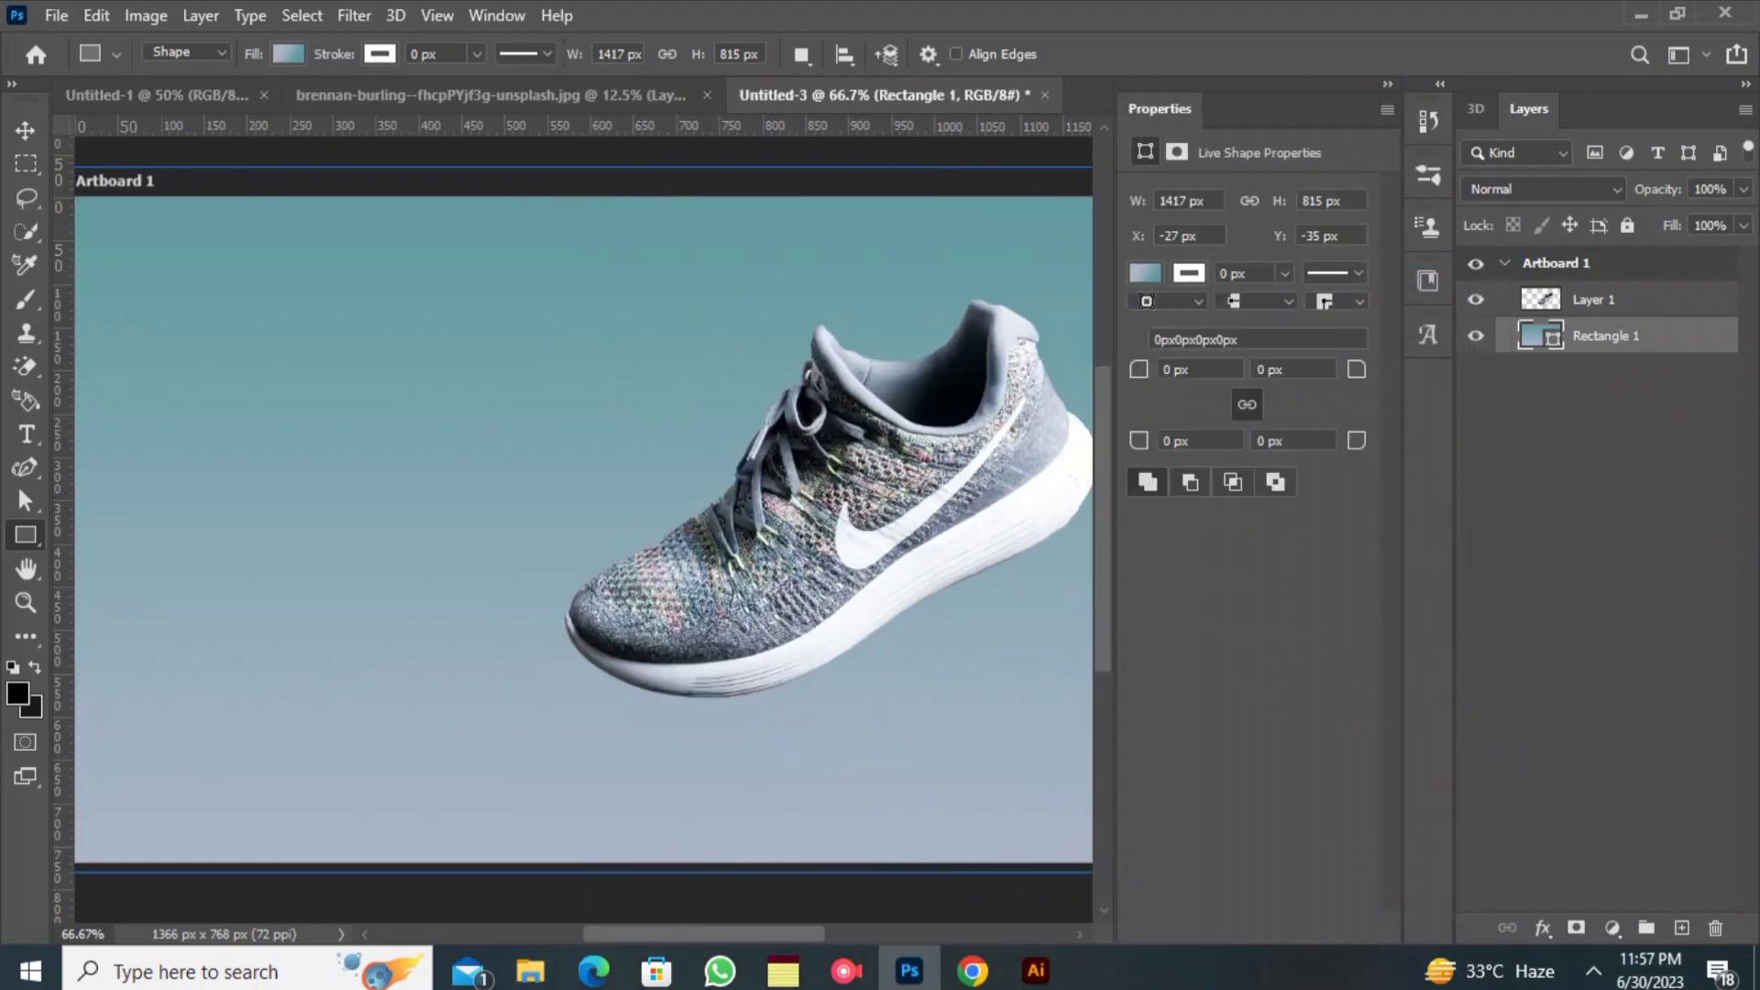
pyautogui.moveTo(1160, 108); pyautogui.dragTo(1211, 108)
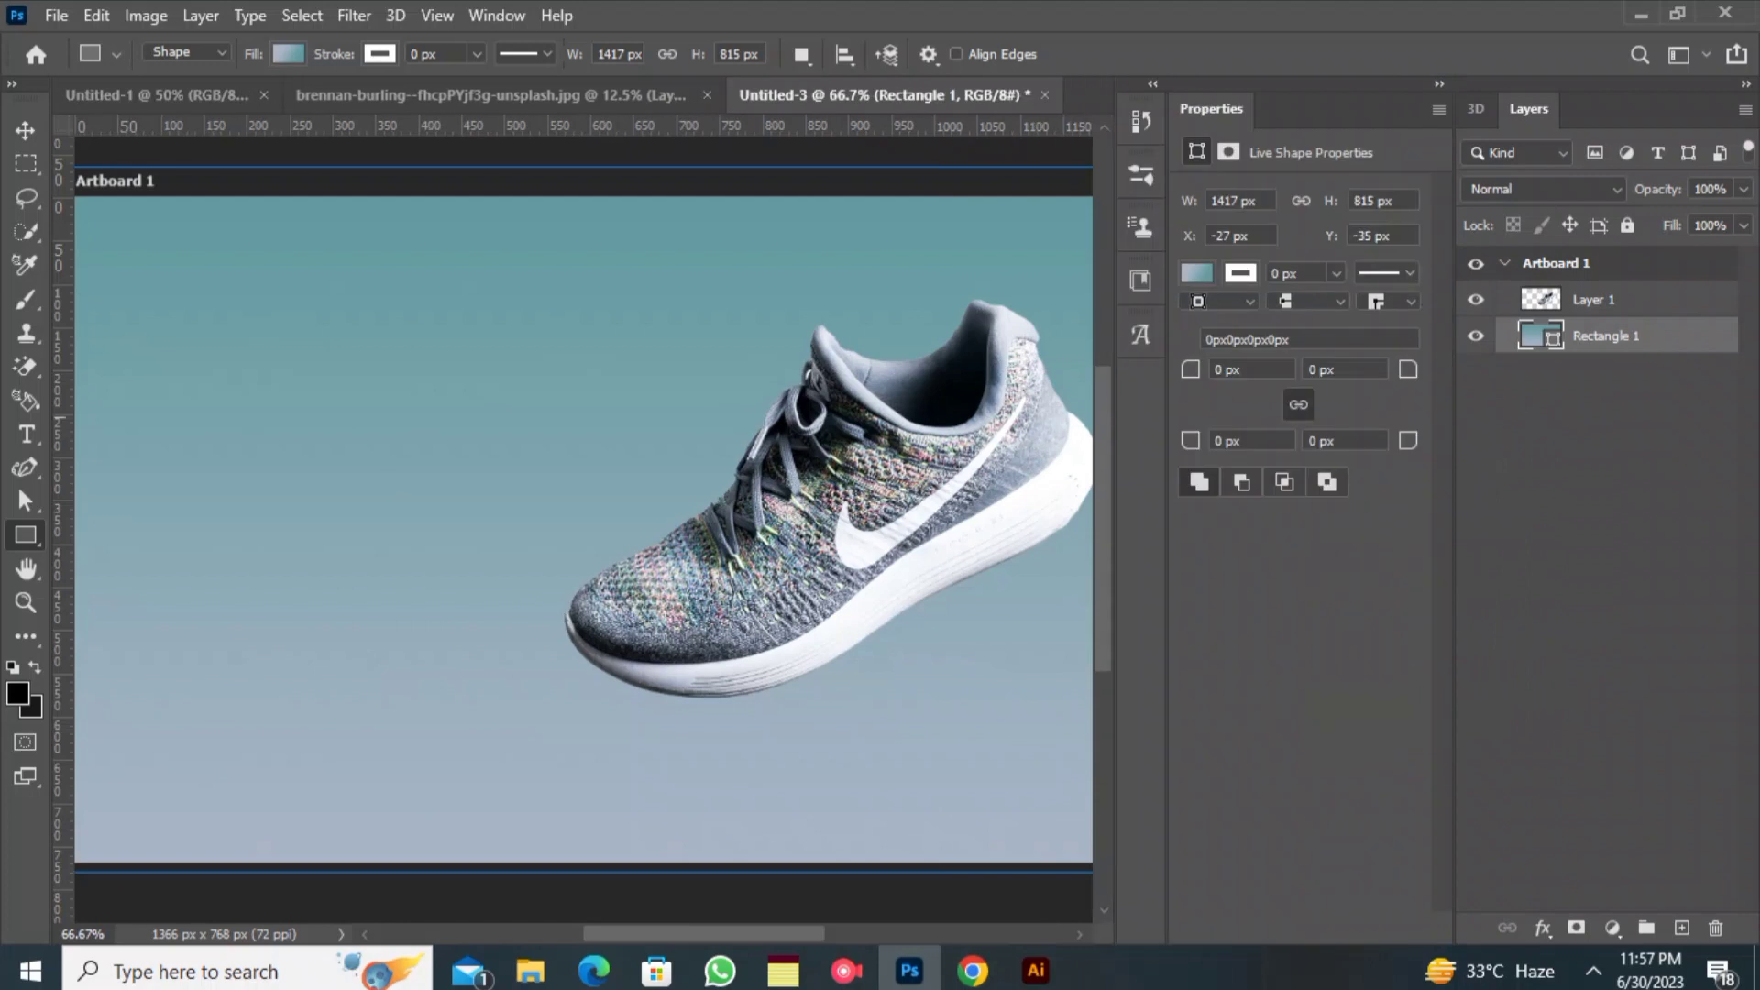
# - Draw an ellipse about 918 by 804 px behind the shoe, extending past the artboard's lower-right corner
pyautogui.hotkey('ctrl', '-')
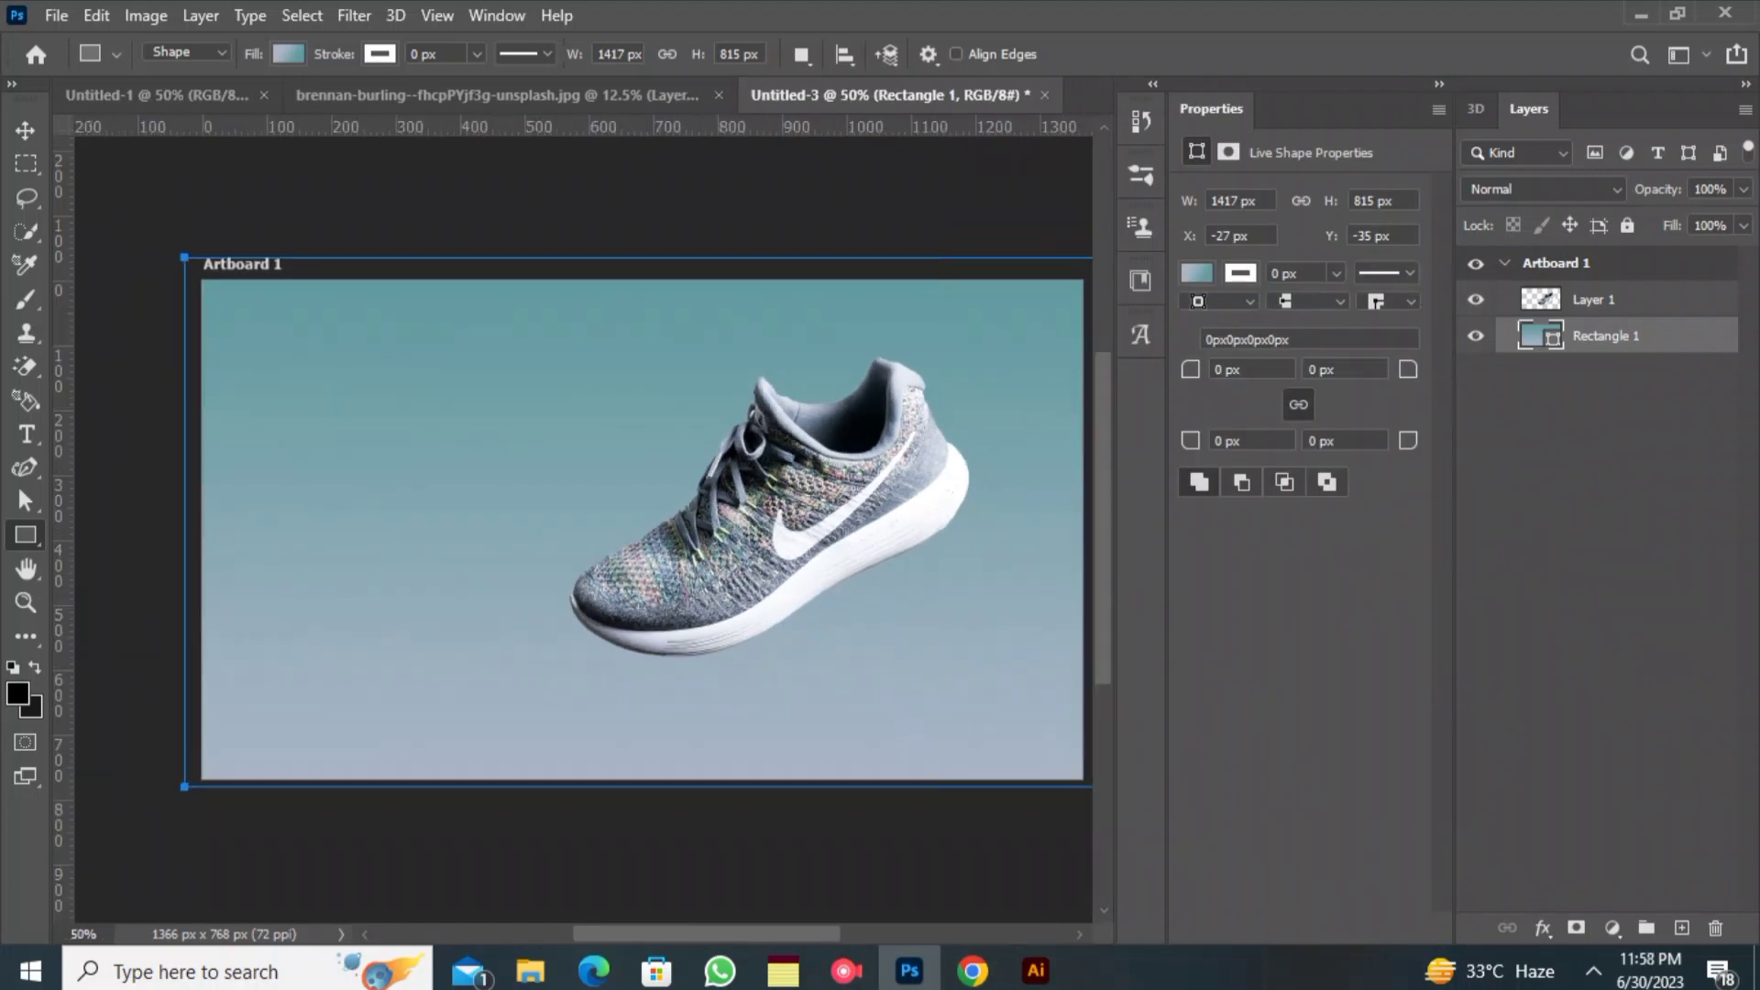
pyautogui.hscroll(2, 583, 529)
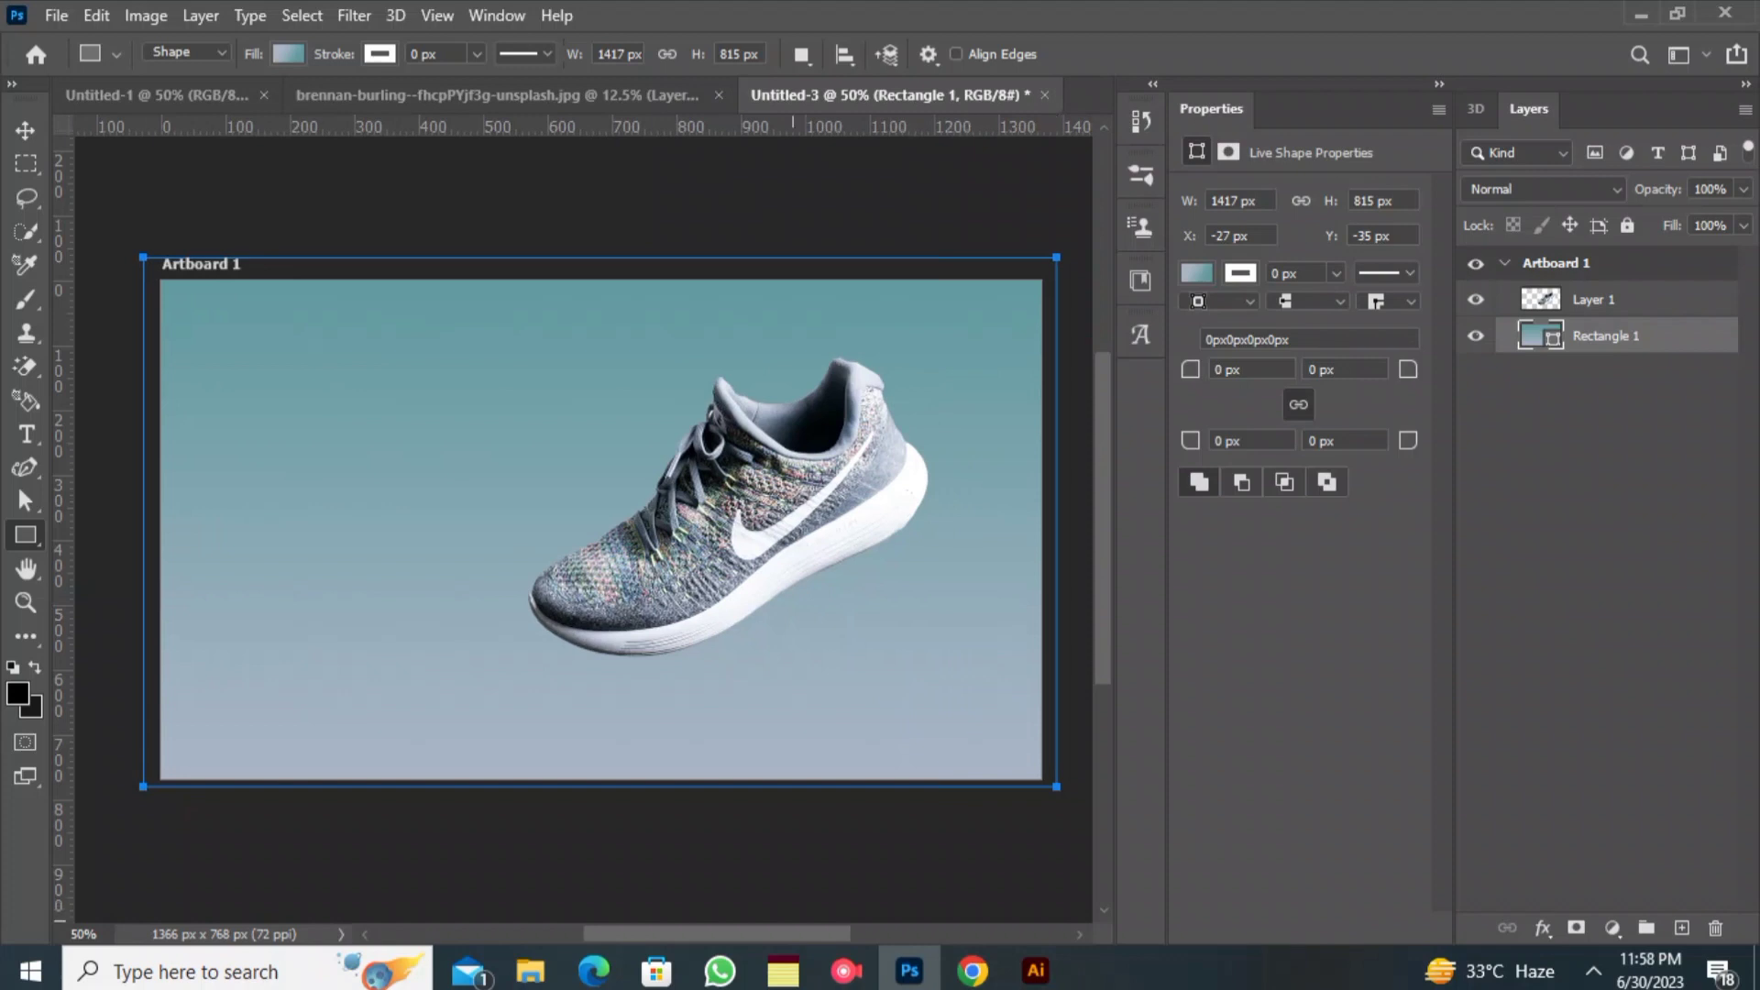
pyautogui.rightClick(26, 535)
pyautogui.click(135, 586)
pyautogui.moveTo(577, 408); pyautogui.dragTo(1082, 908)
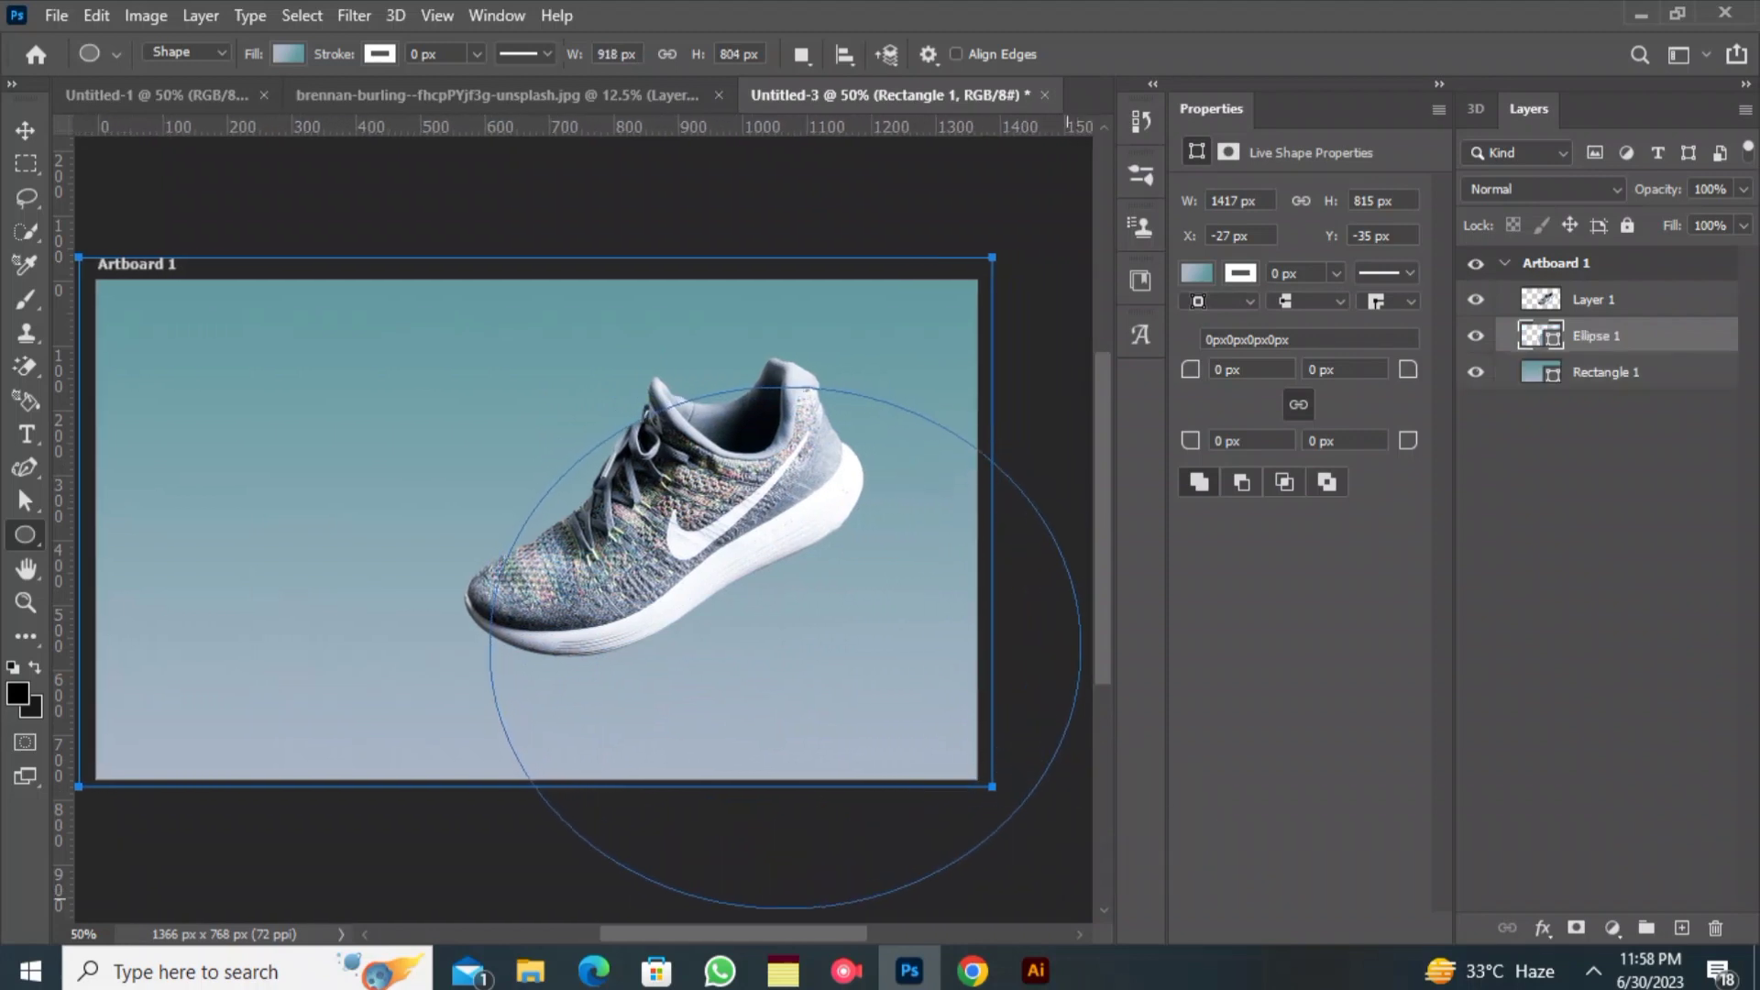
pyautogui.click(302, 16)
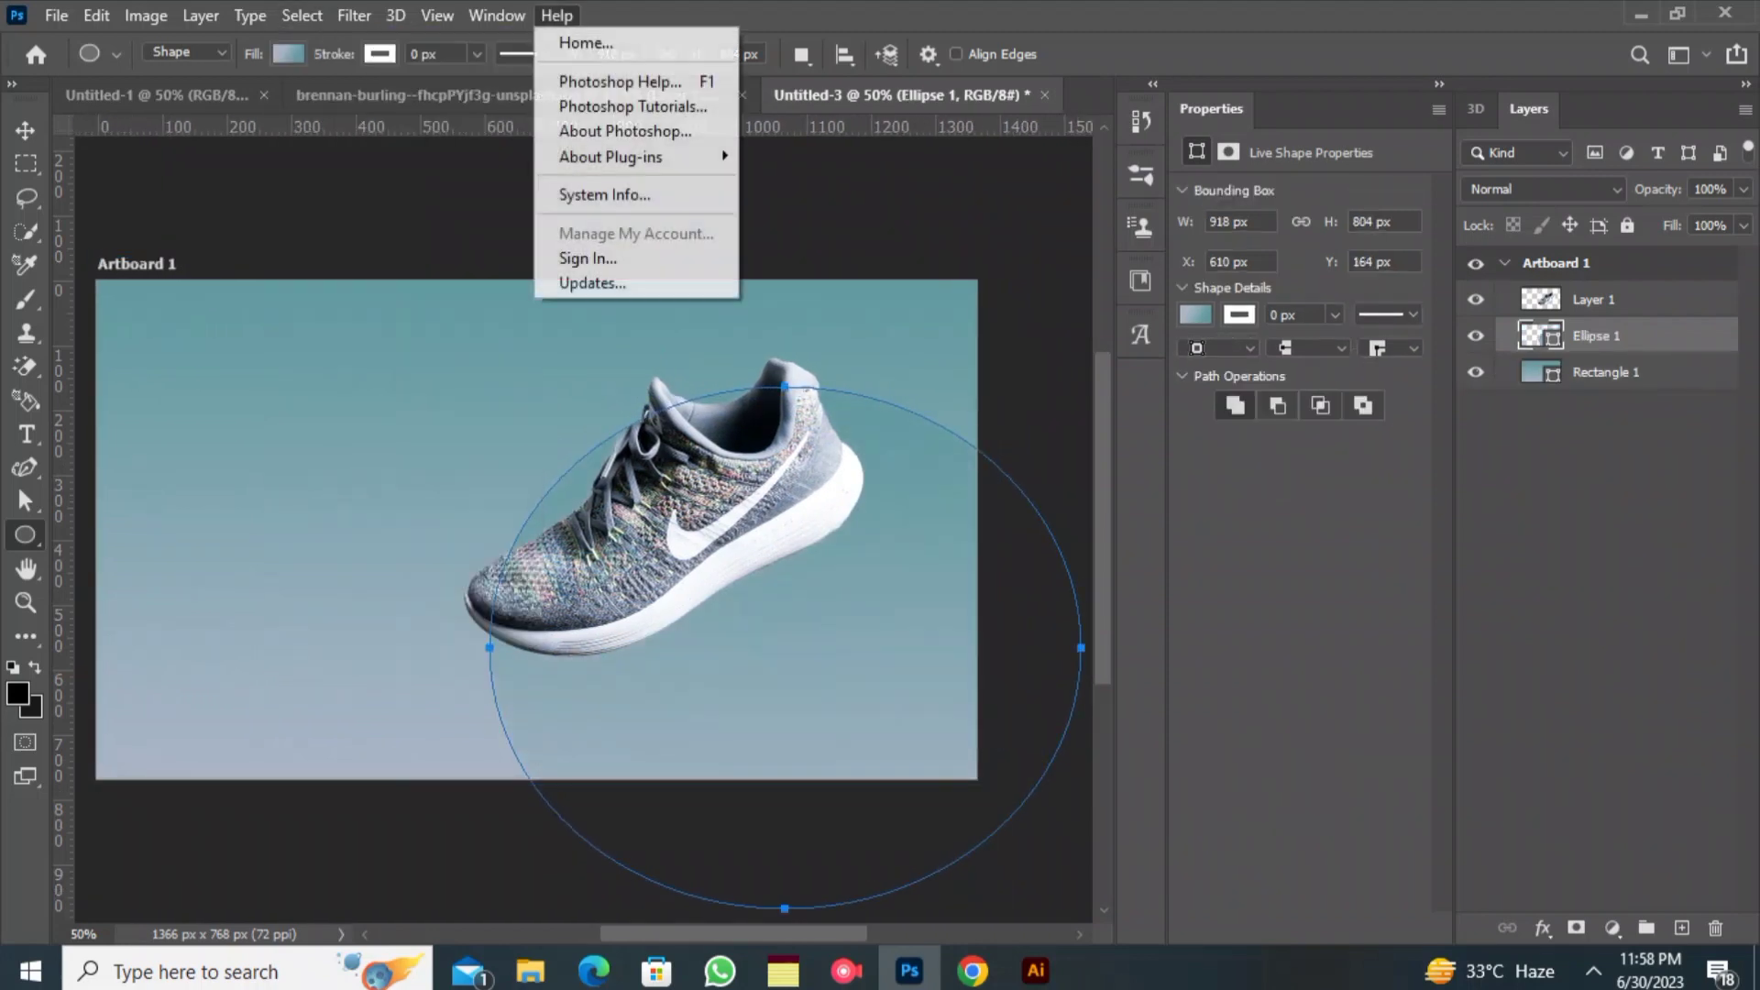
pyautogui.click(556, 16)
# - Try a solid teal fill on the ellipse and return it to the lavender-to-teal gradient preset
pyautogui.click(288, 54)
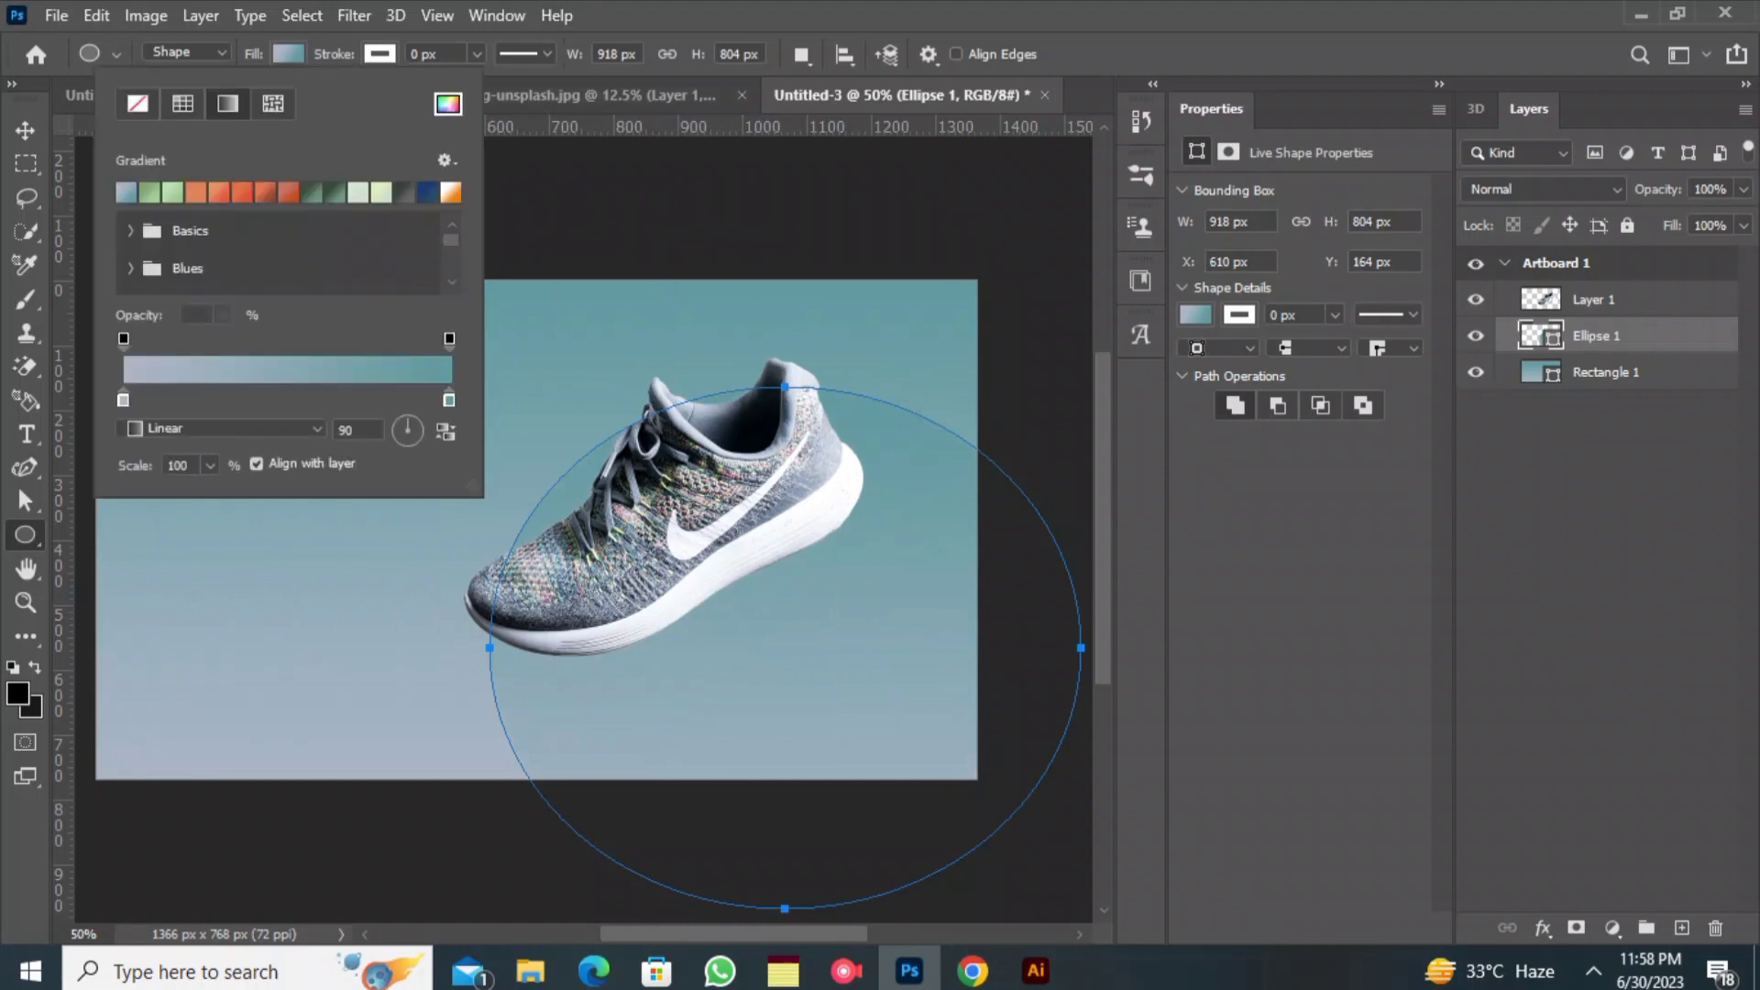
pyautogui.click(182, 103)
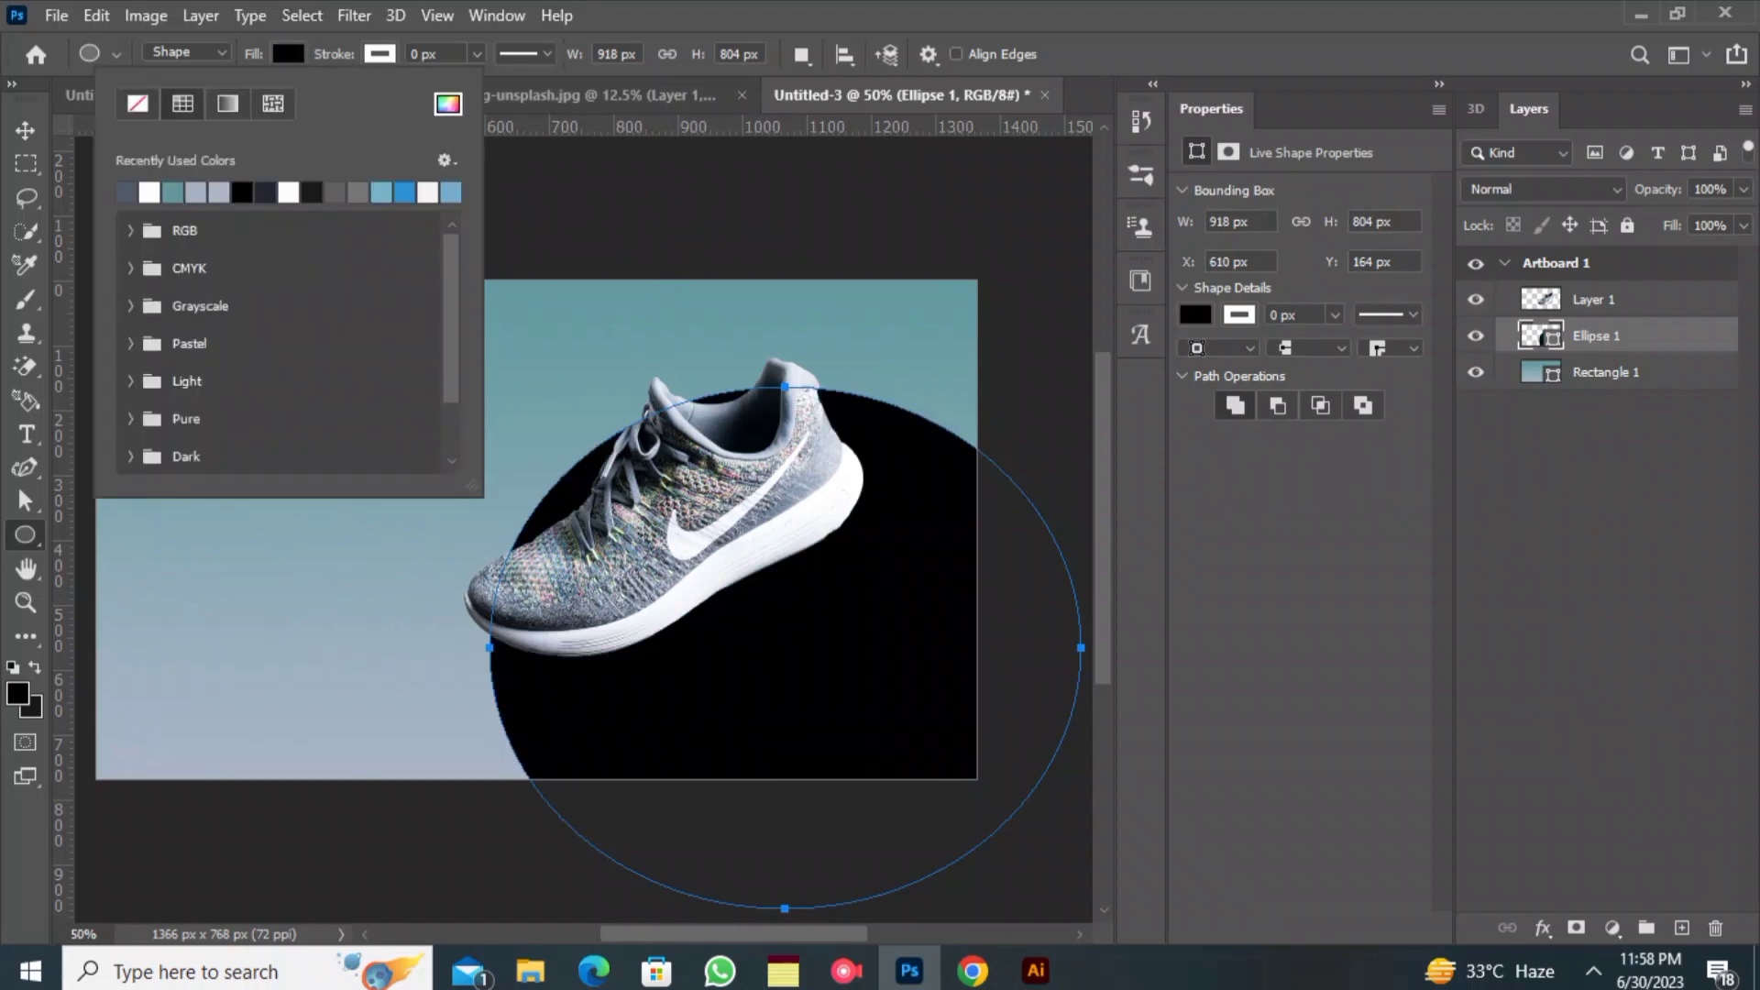
pyautogui.click(172, 193)
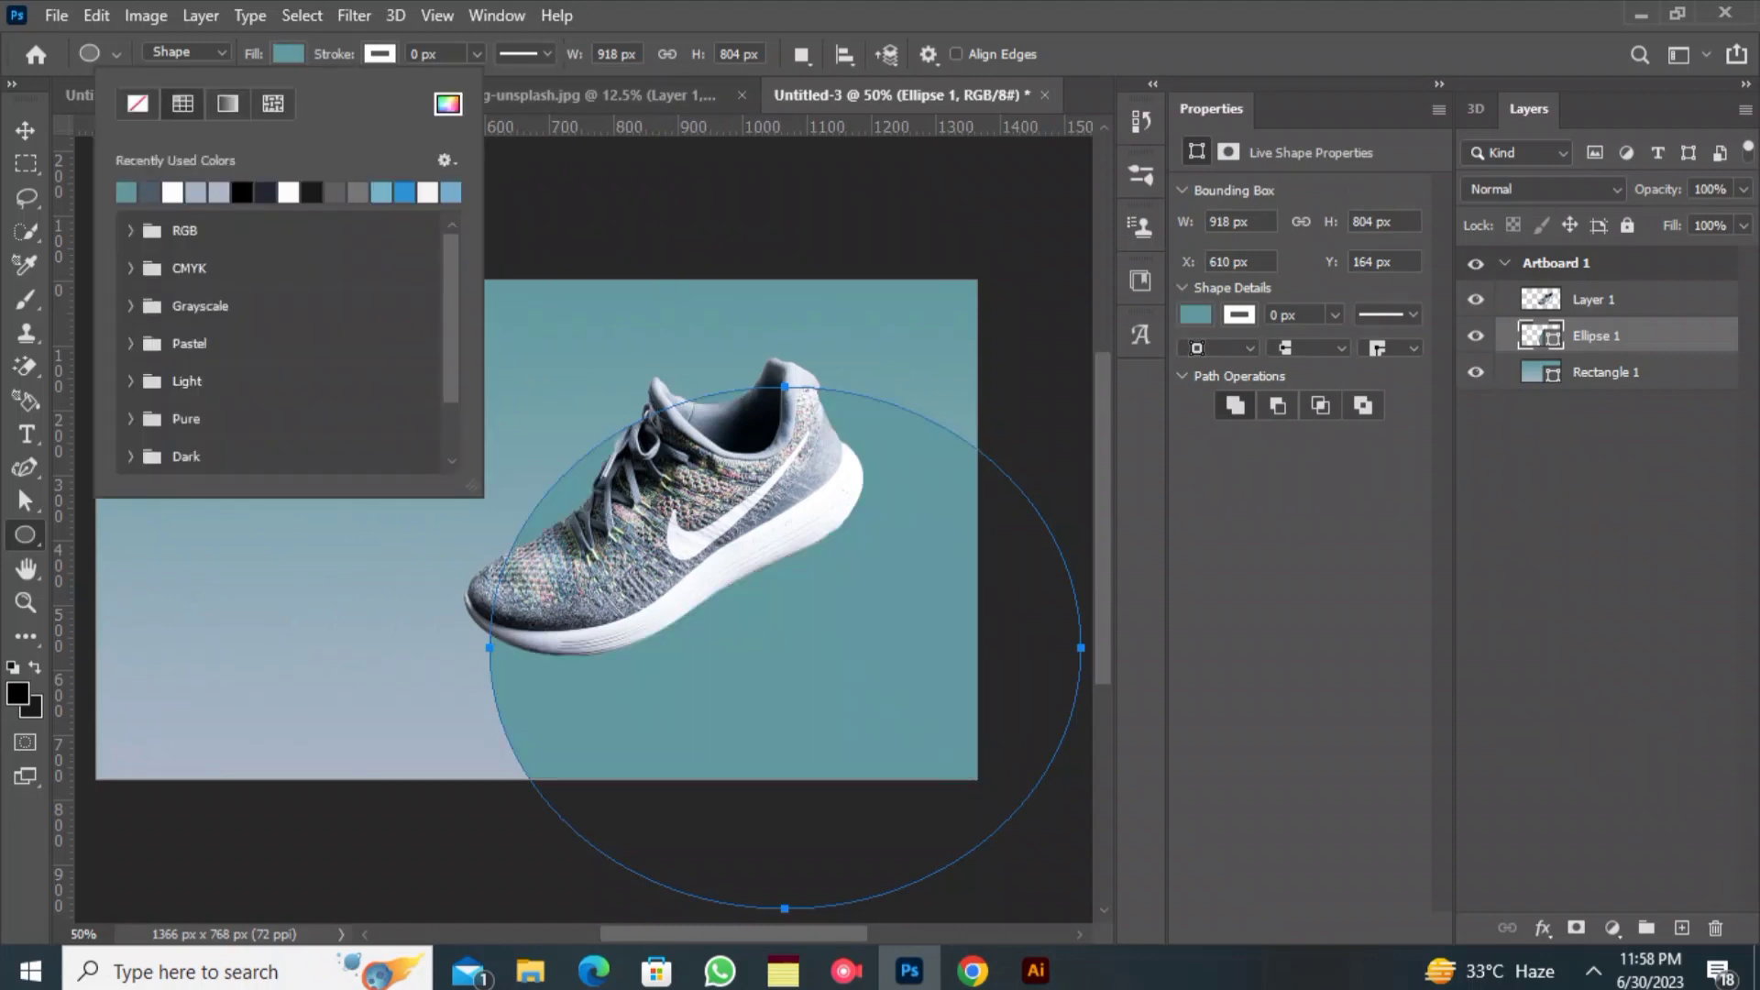
pyautogui.click(227, 104)
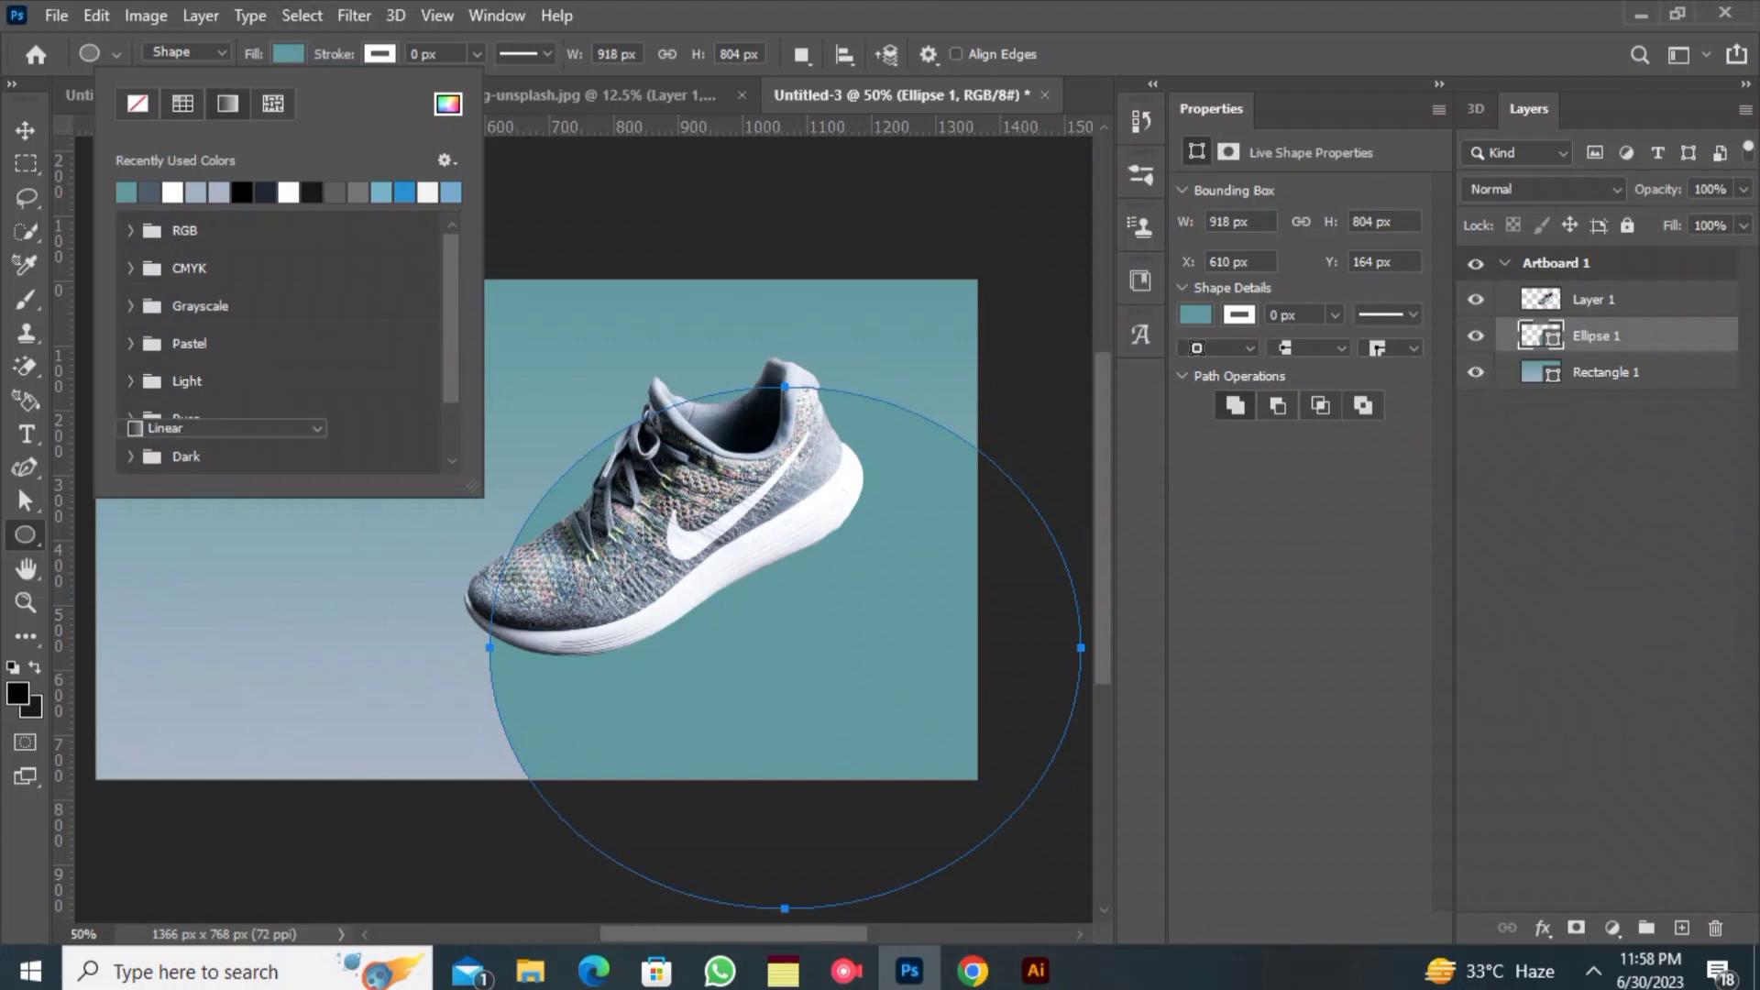
pyautogui.click(127, 193)
pyautogui.click(288, 53)
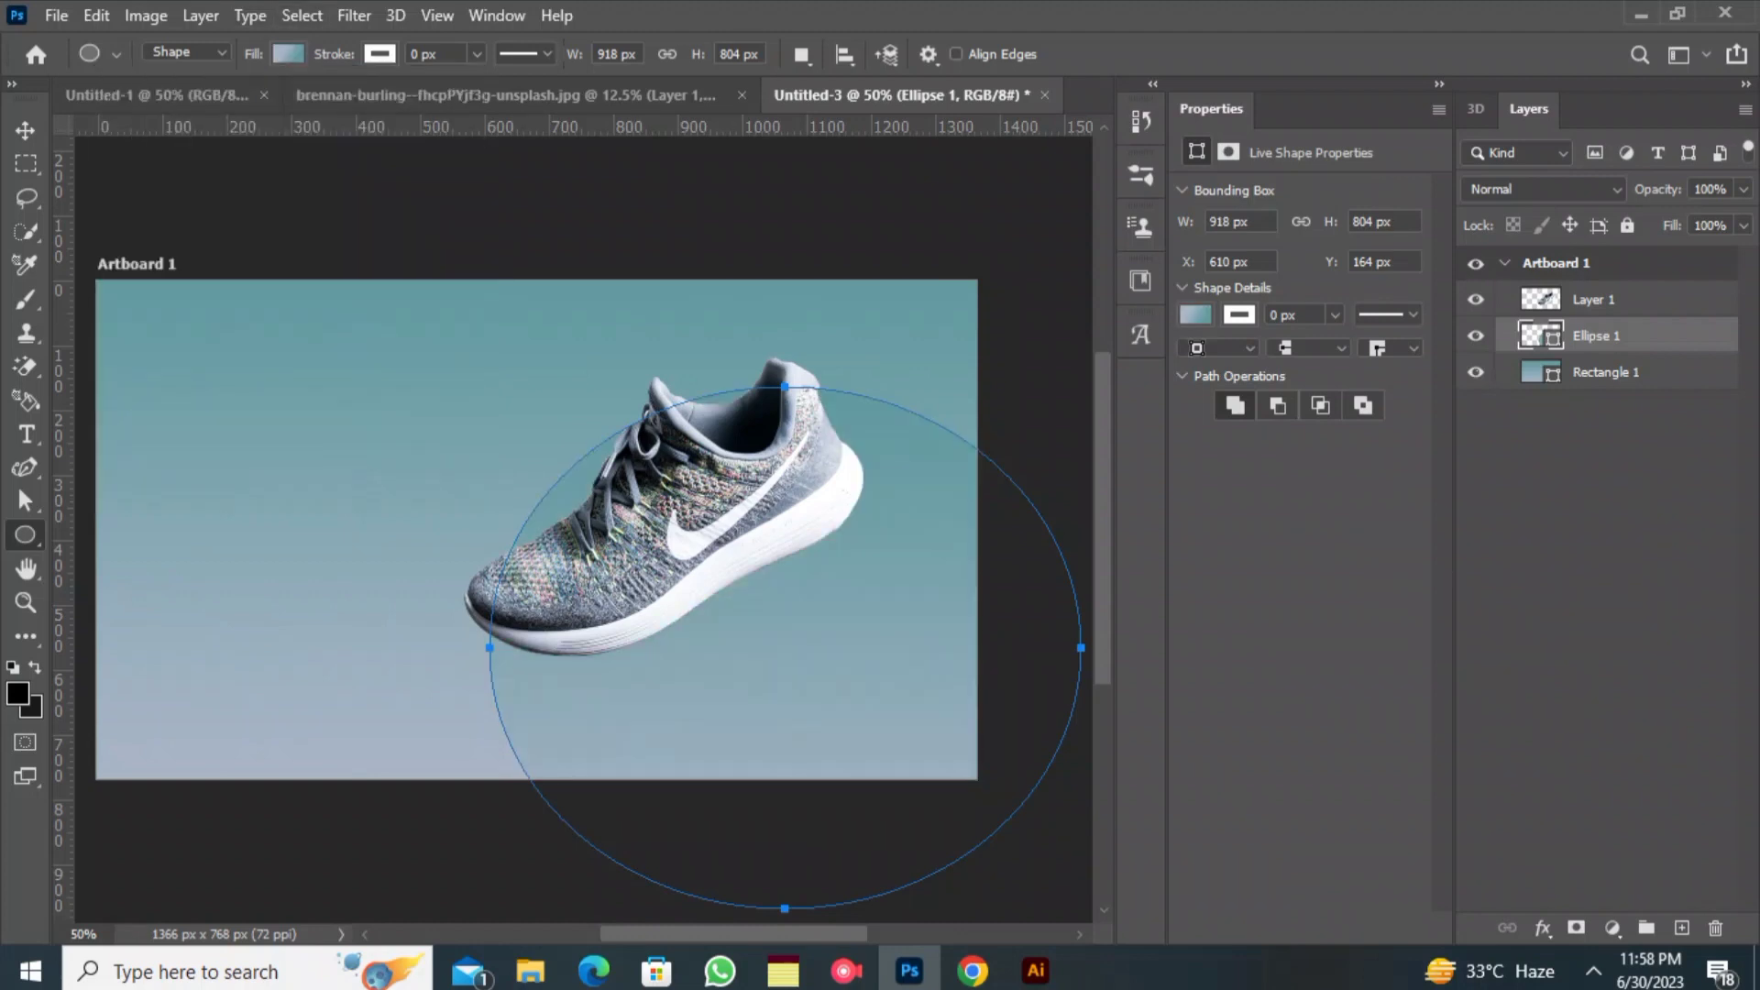
# - Paint a soft black spot beside the shoe's toe on the shoe layer, using the Brush tool at size 291
pyautogui.click(25, 130)
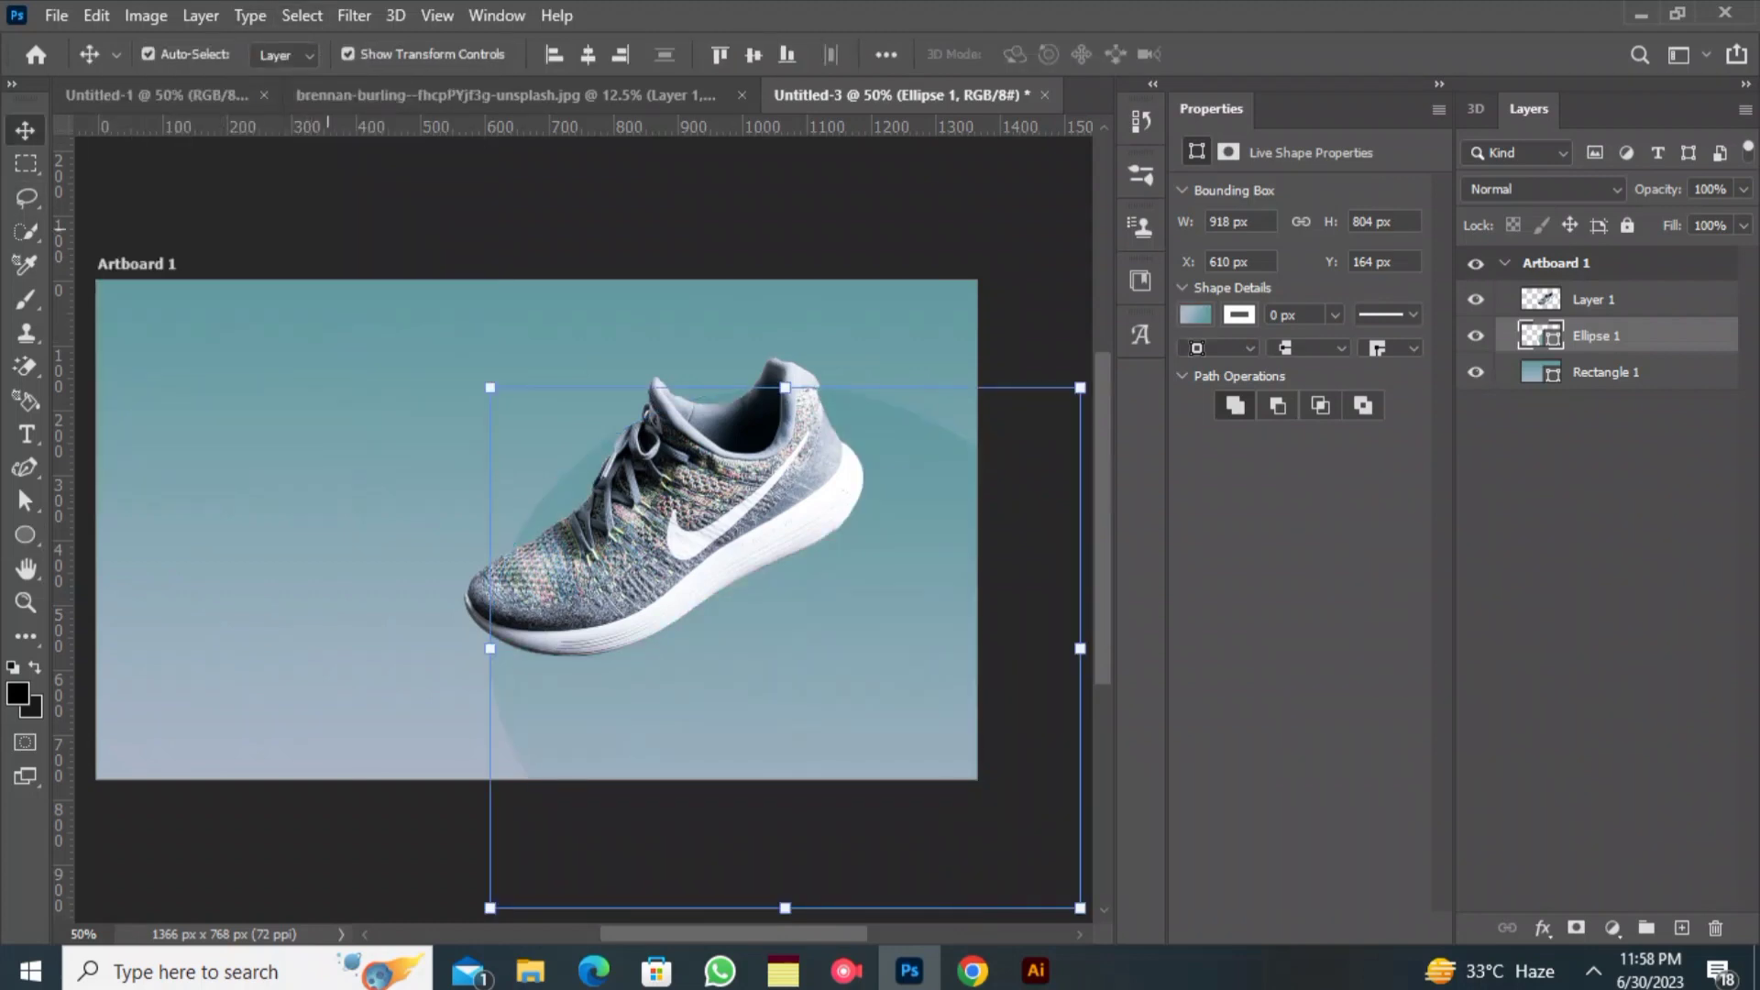
pyautogui.click(327, 228)
pyautogui.click(617, 543)
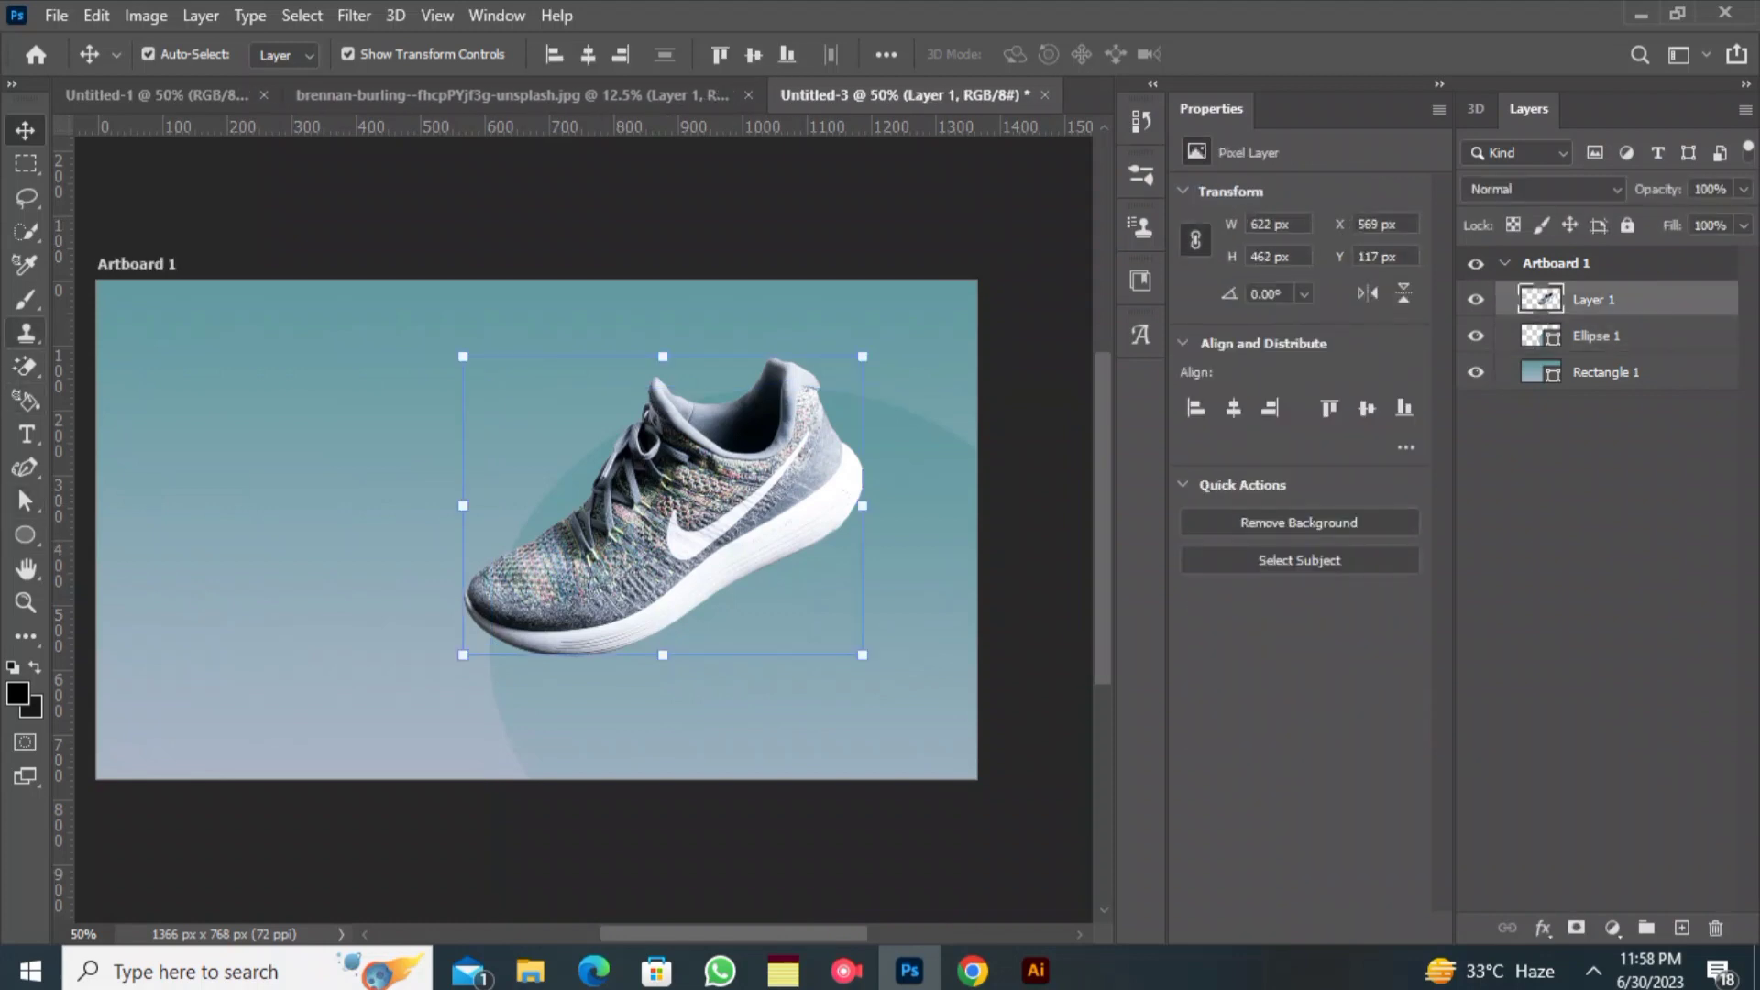
pyautogui.rightClick(26, 299)
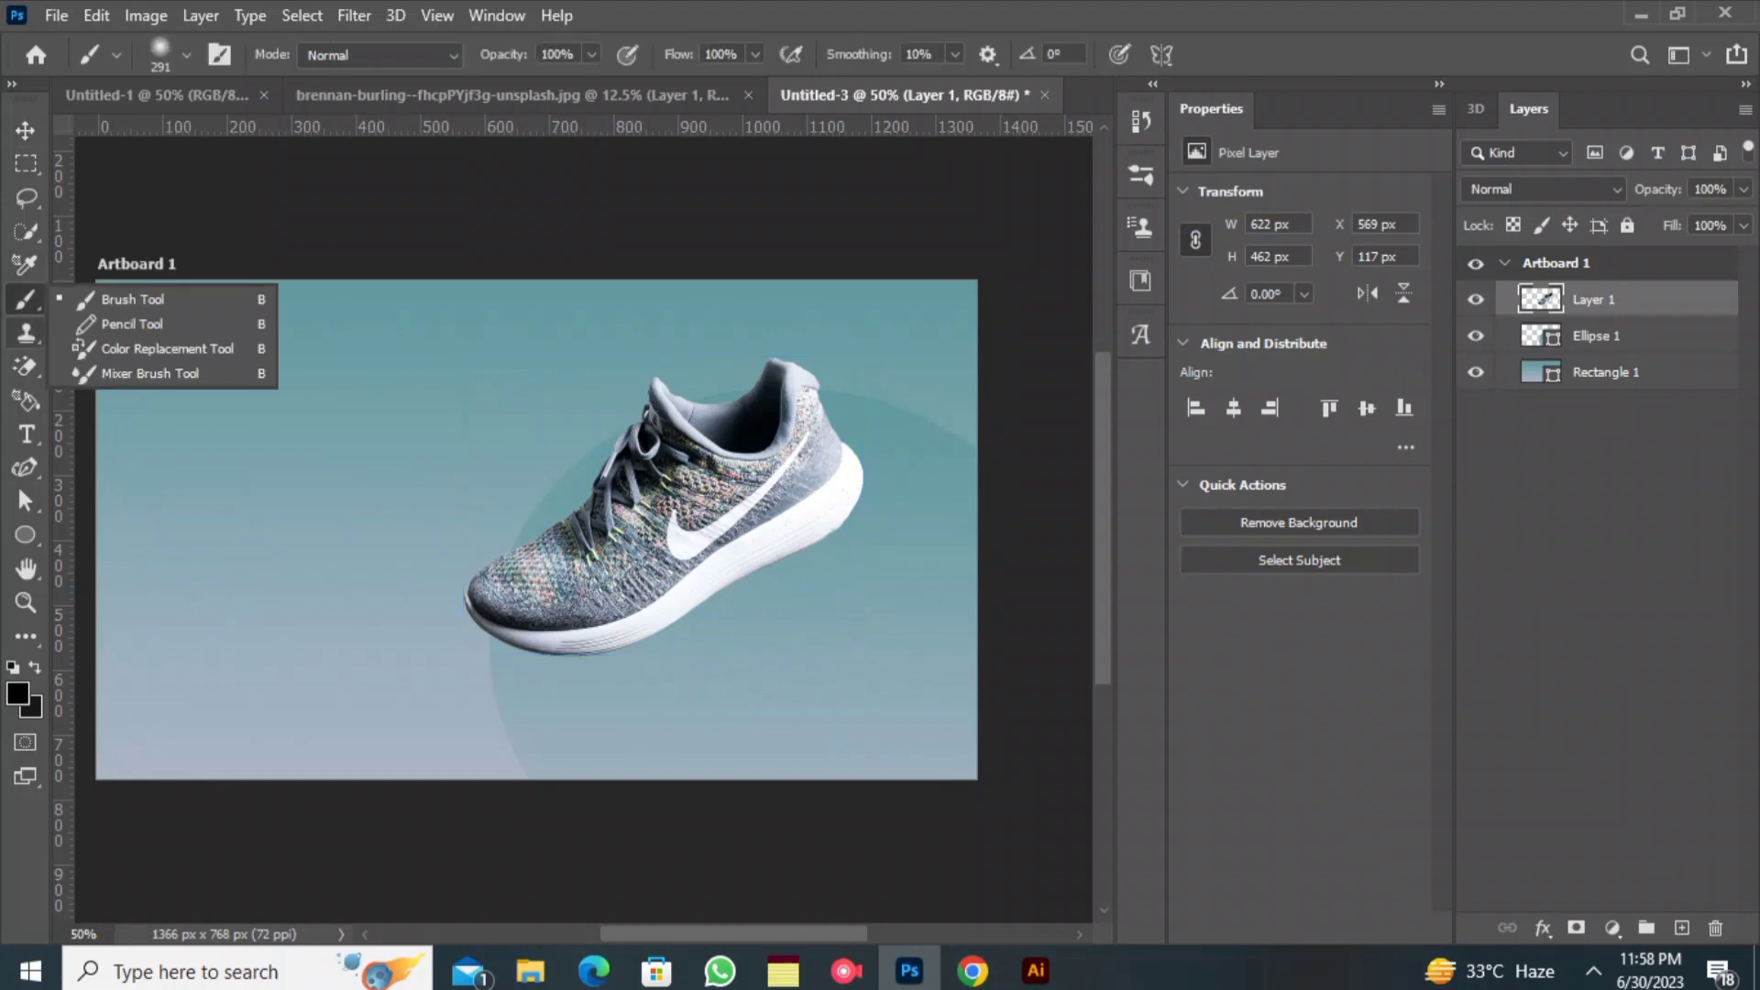
pyautogui.click(138, 294)
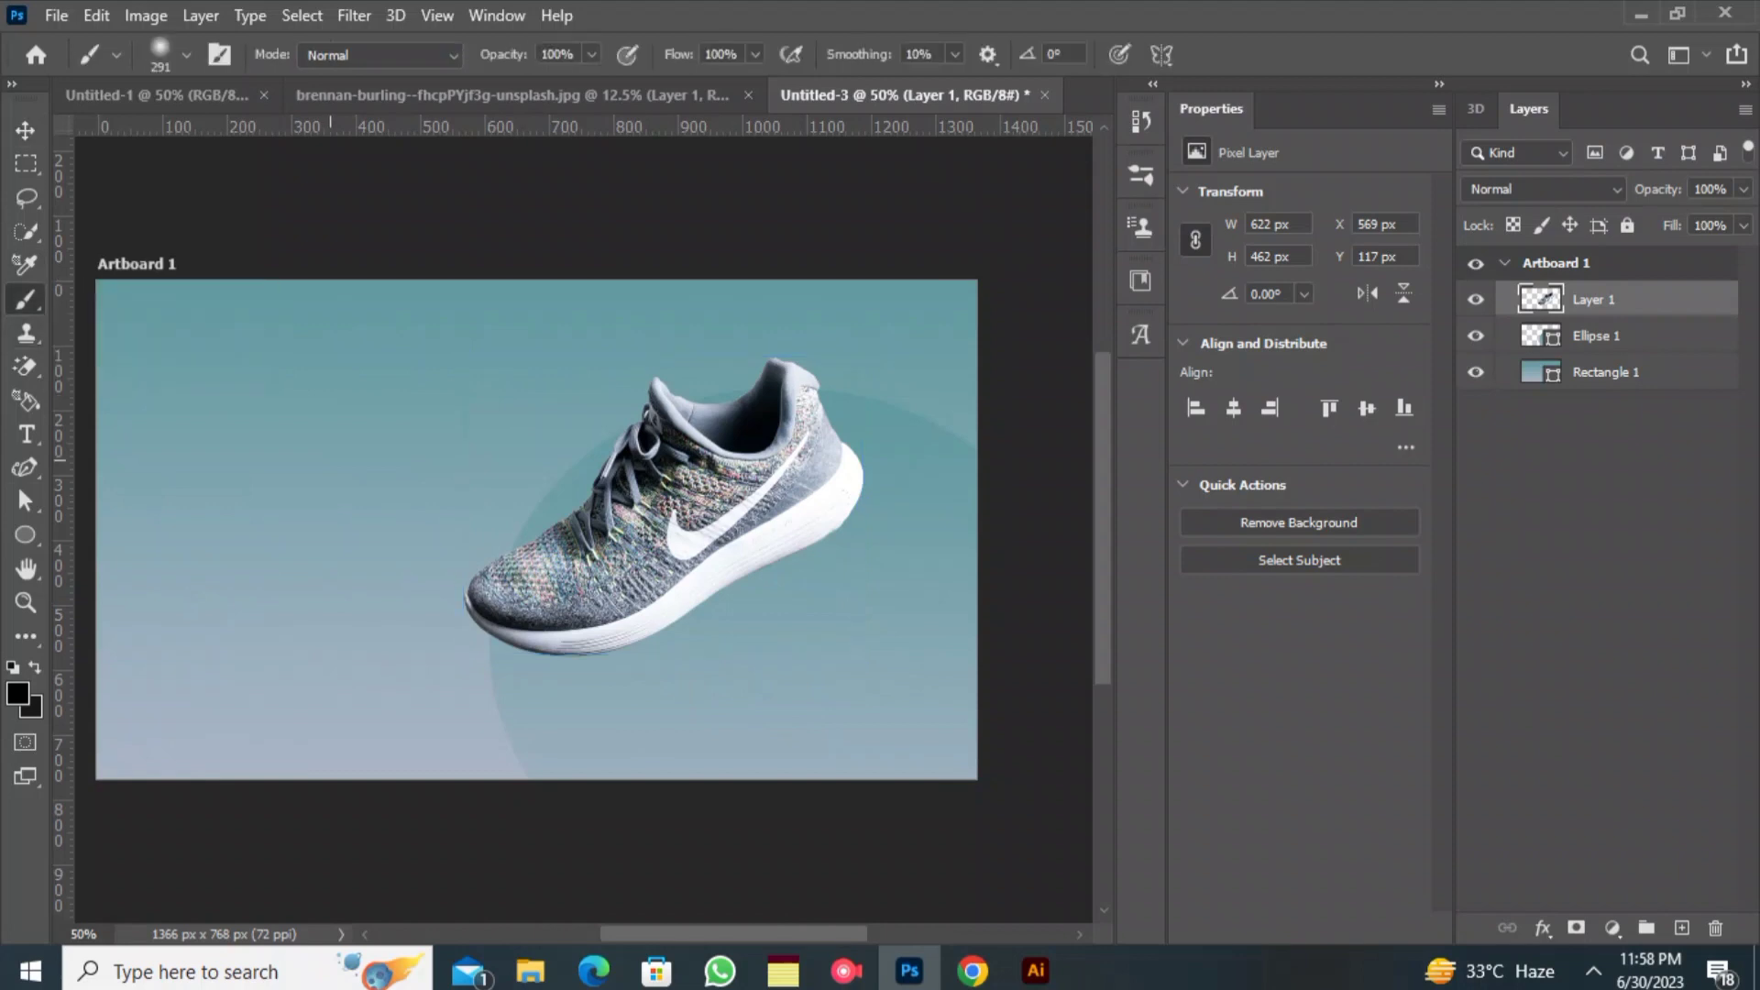
pyautogui.click(337, 494)
pyautogui.click(377, 483)
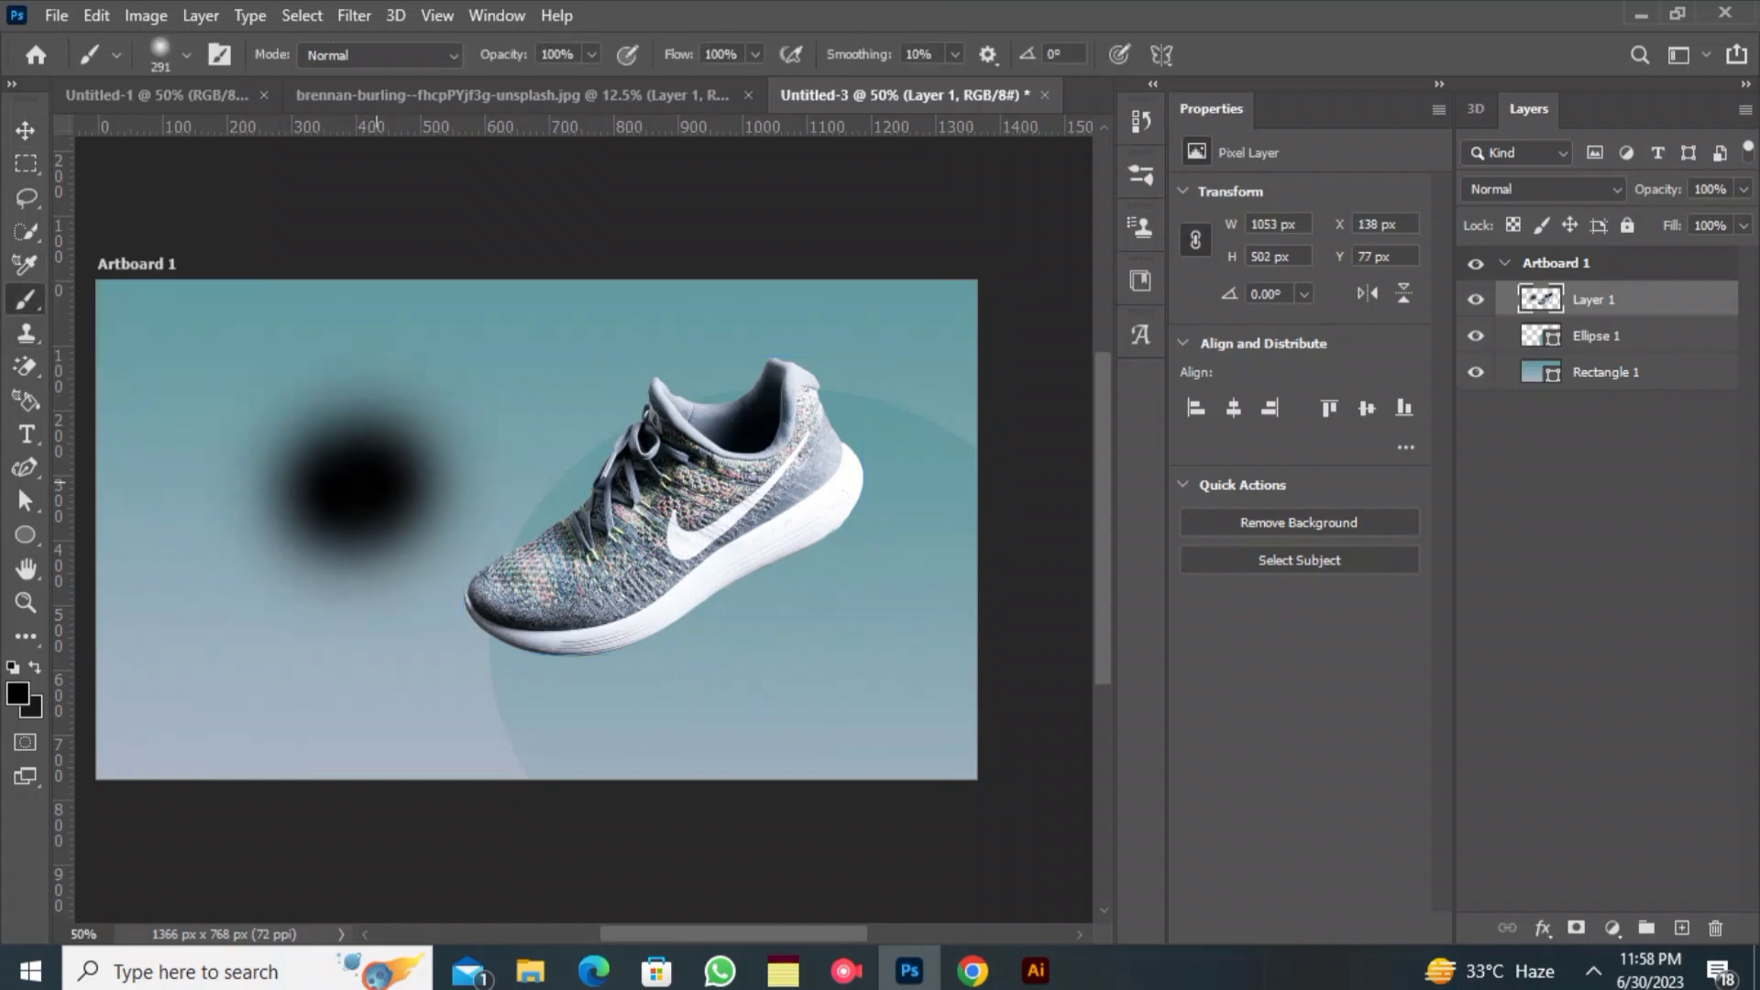
# - Shift the shoe layer slightly right and down, and erase the black spot from it with the Eraser at size 64
pyautogui.click(25, 130)
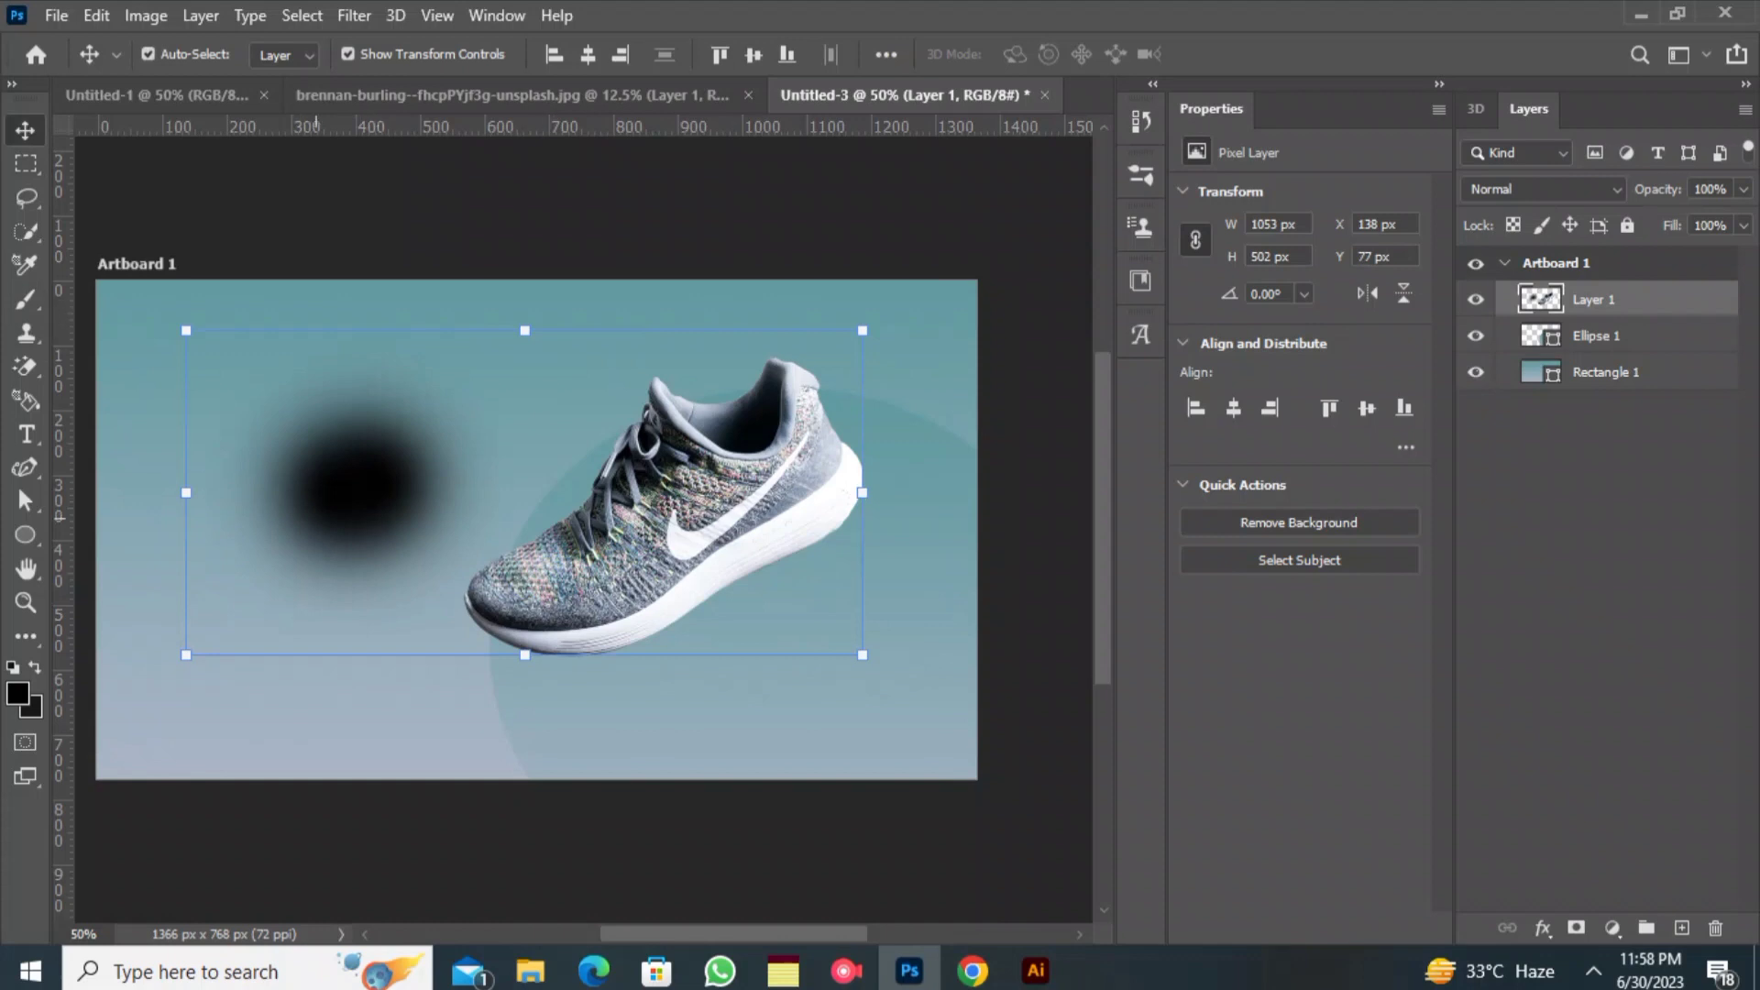
pyautogui.moveTo(337, 440); pyautogui.dragTo(347, 445)
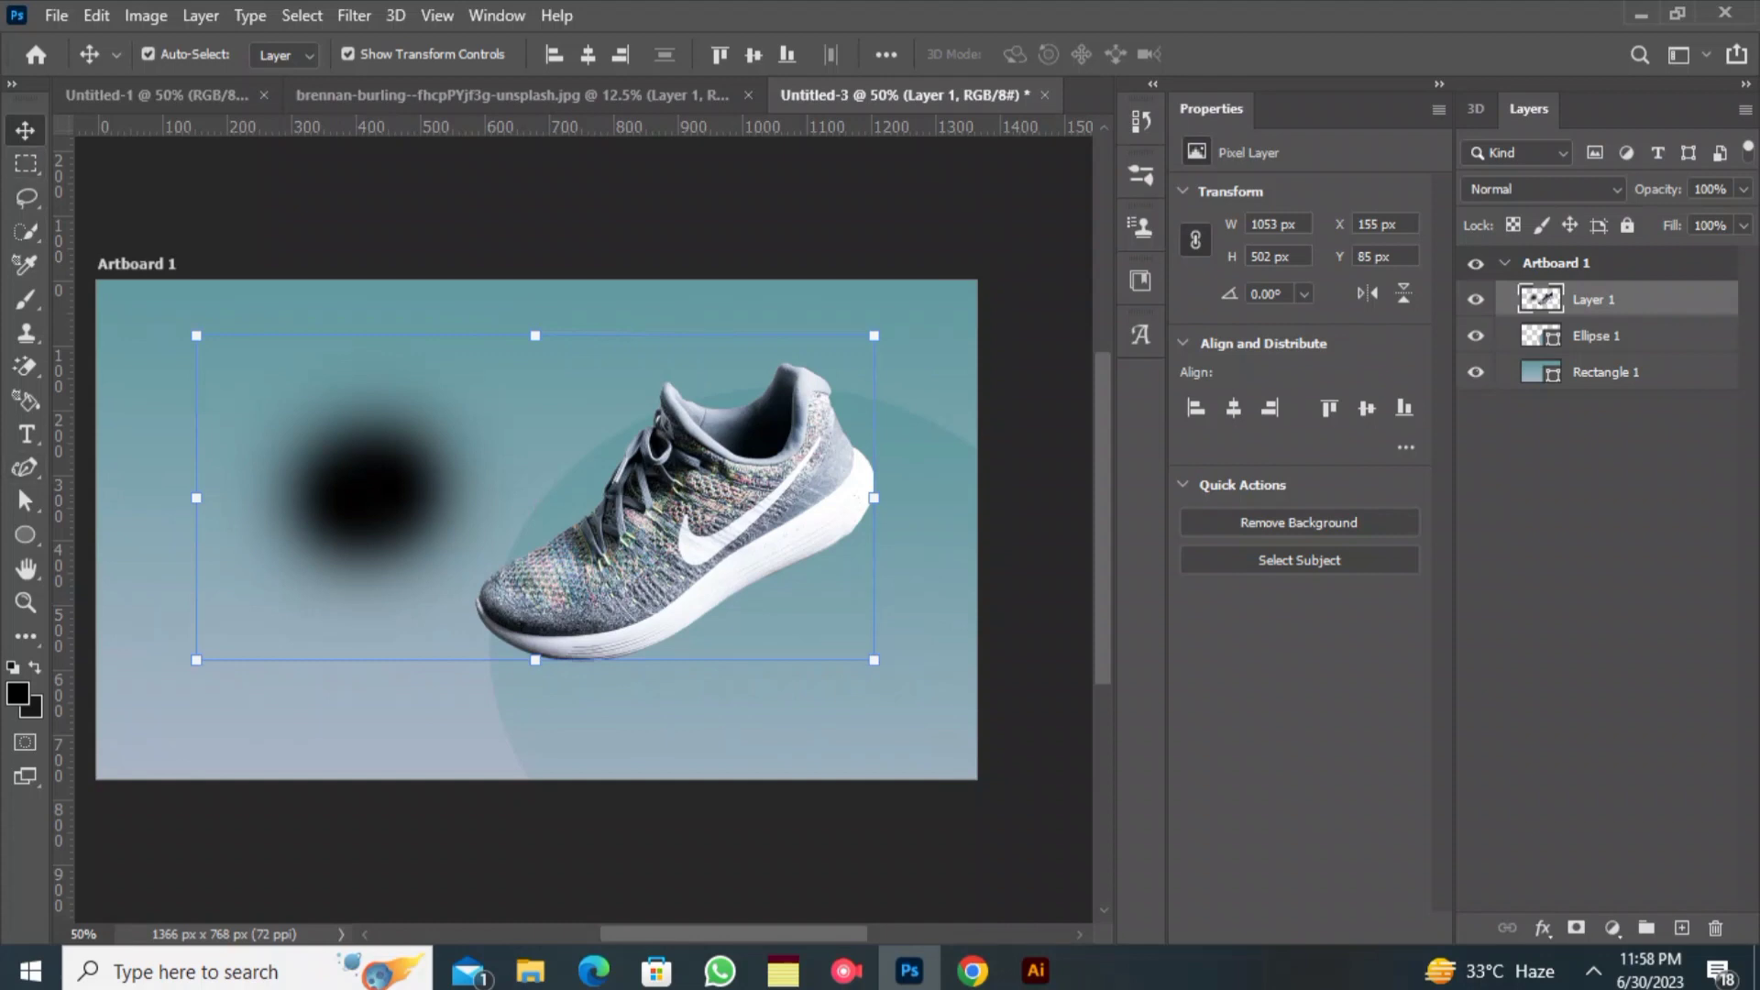
pyautogui.rightClick(26, 367)
pyautogui.click(129, 367)
pyautogui.moveTo(324, 400)
pyautogui.mouseDown()
pyautogui.moveTo(363, 539)
pyautogui.moveTo(350, 575)
pyautogui.moveTo(256, 458)
pyautogui.moveTo(196, 299)
pyautogui.moveTo(385, 550)
pyautogui.moveTo(403, 413)
pyautogui.moveTo(436, 499)
pyautogui.moveTo(383, 357)
pyautogui.moveTo(499, 503)
pyautogui.mouseUp()
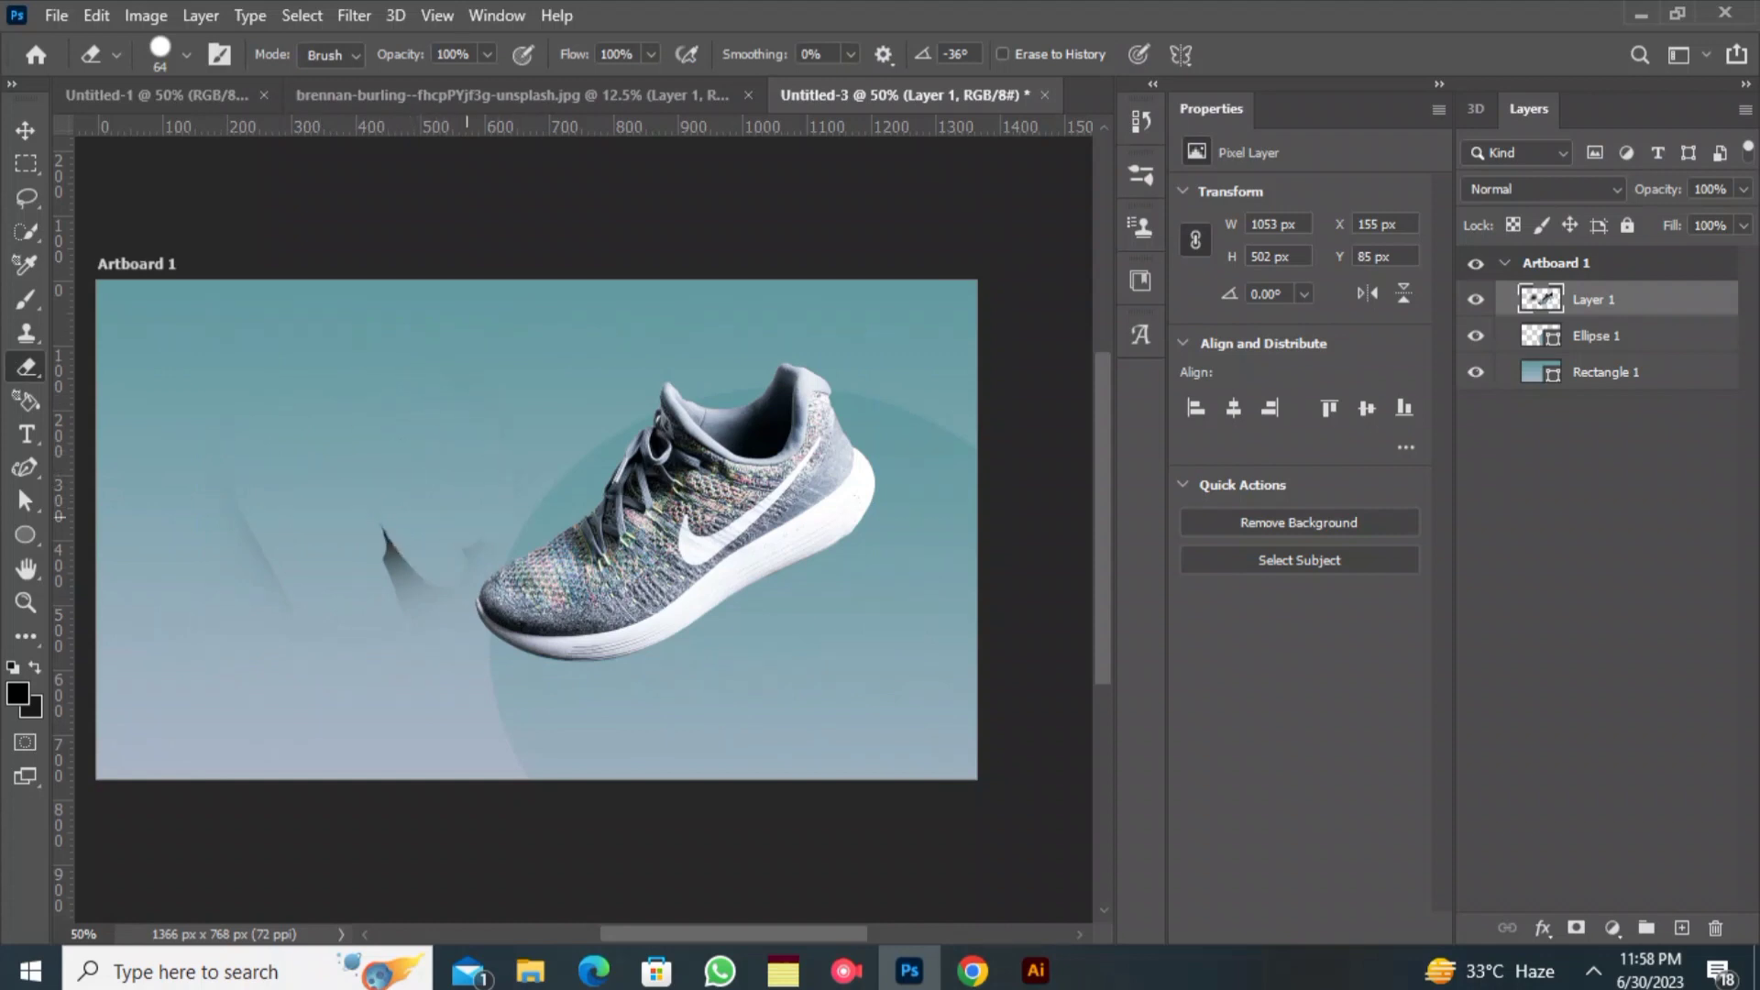
pyautogui.moveTo(407, 586); pyautogui.dragTo(398, 554)
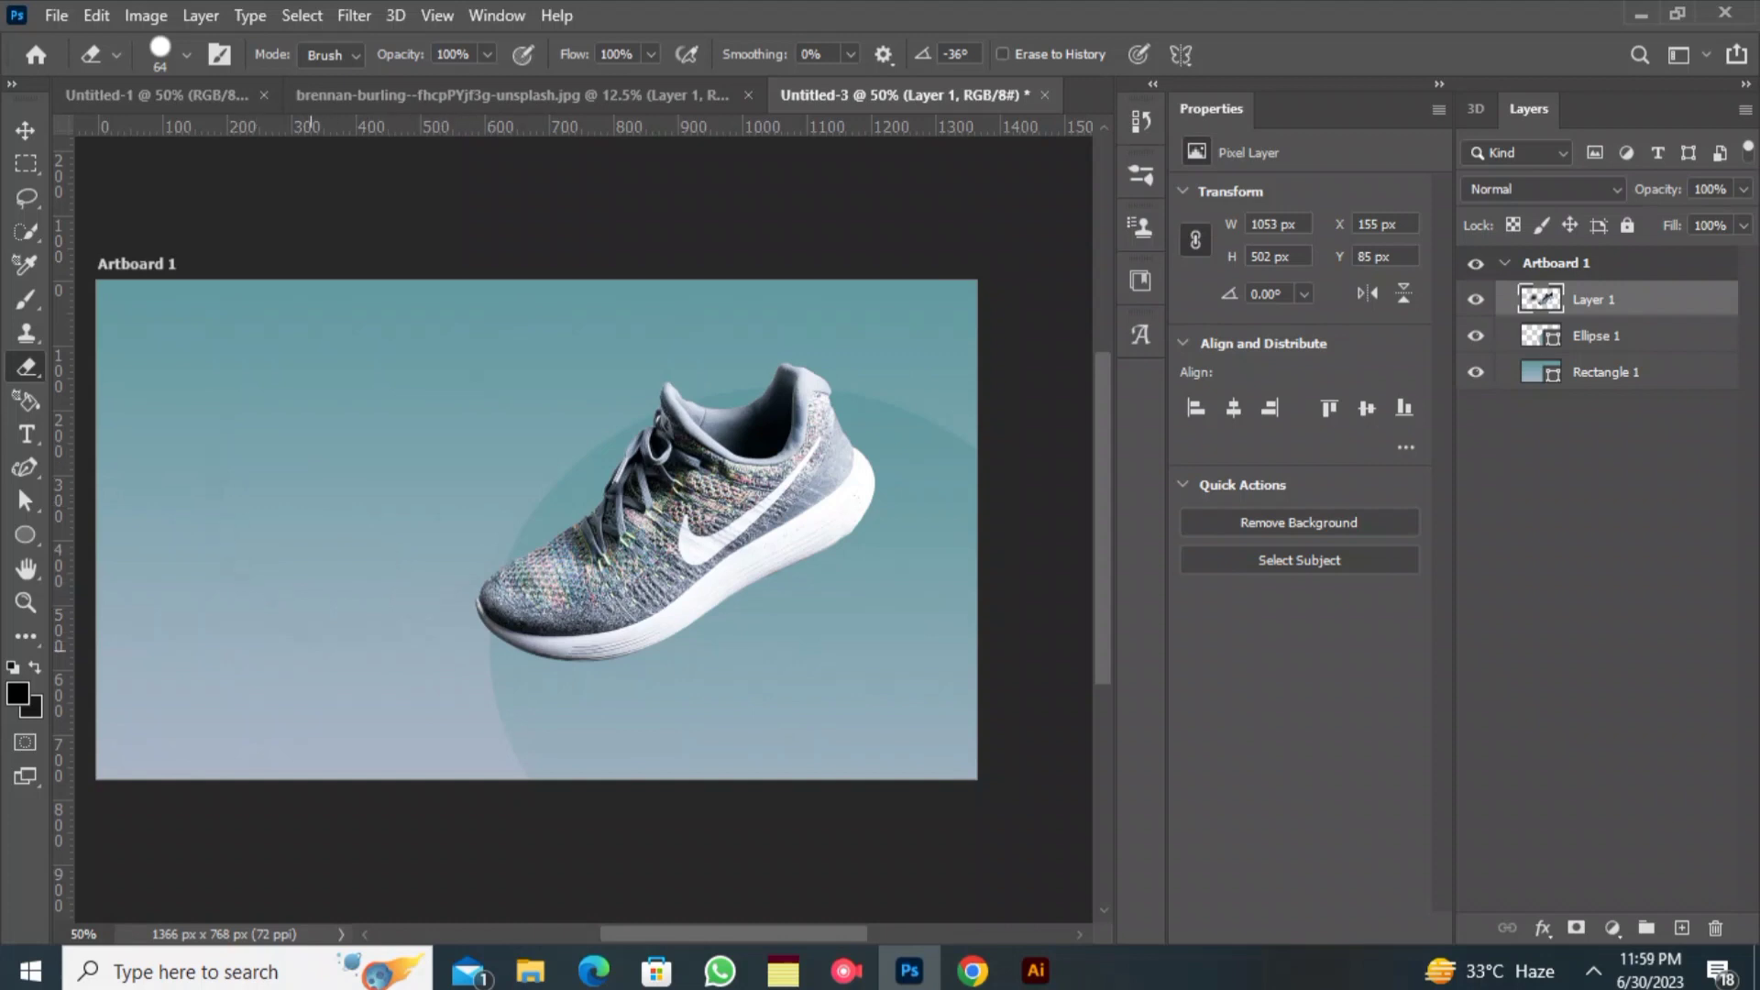
pyautogui.click(26, 131)
pyautogui.click(312, 207)
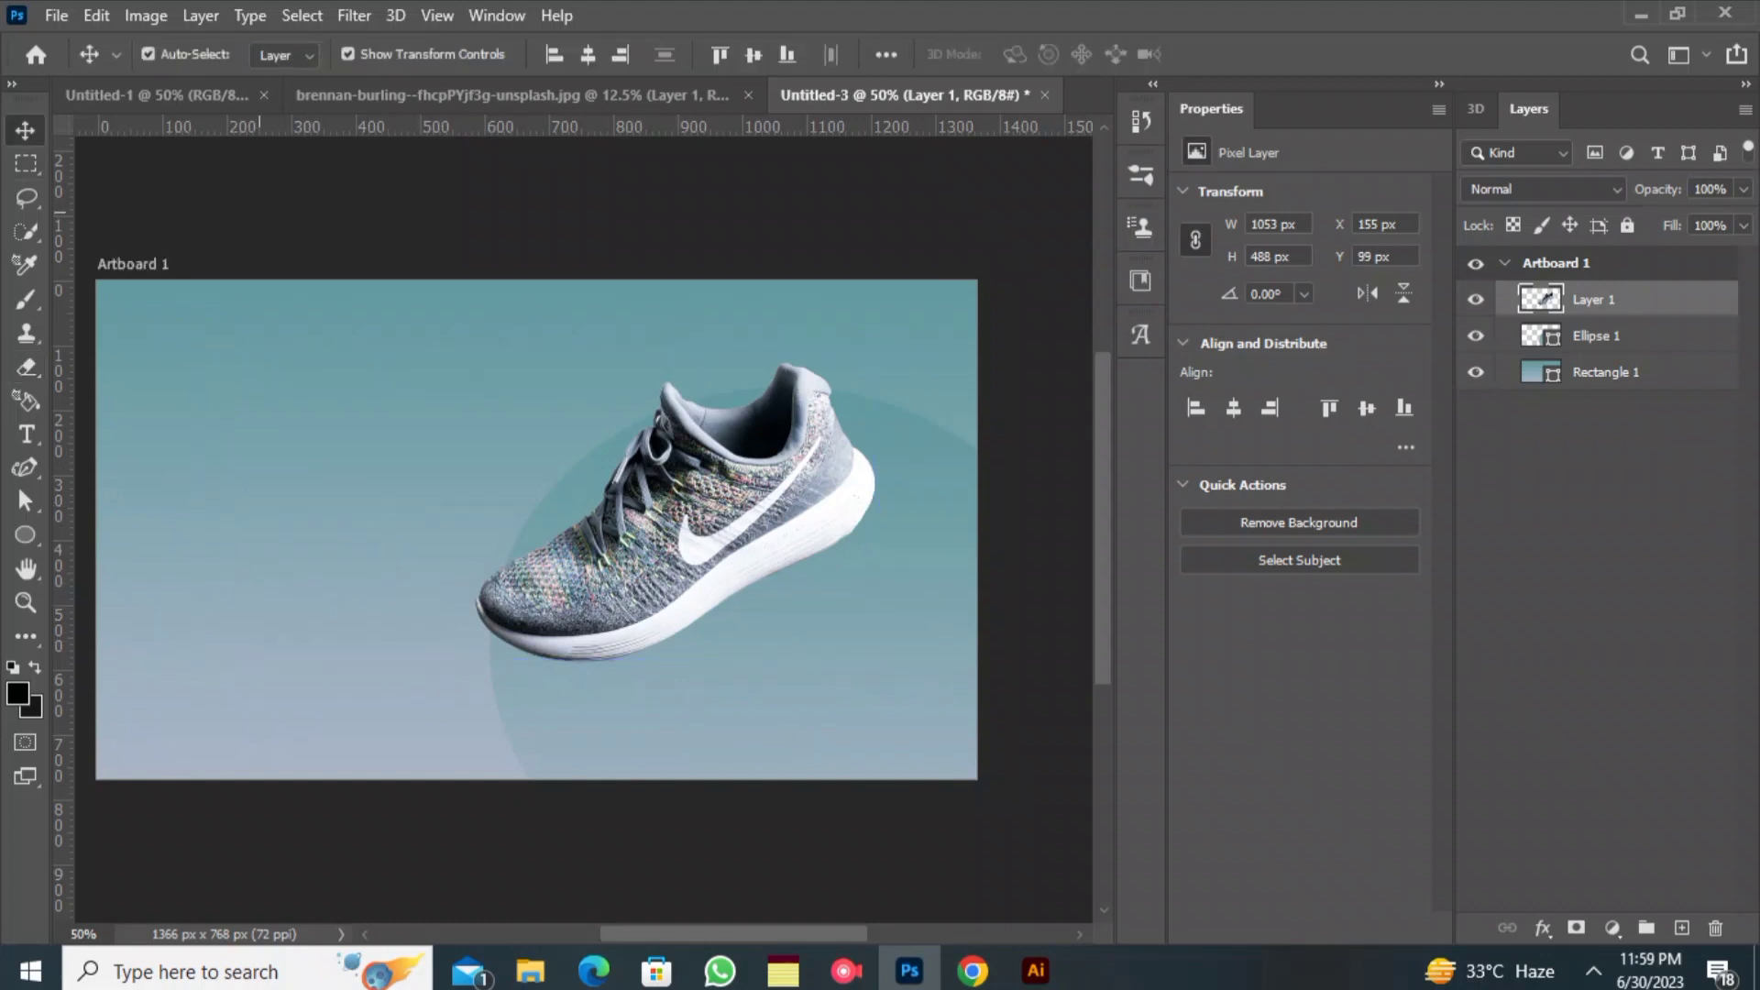
# - Create a new layer above the shoe and paint overlapping soft black spots beside the toe with the size 291 brush
pyautogui.click(1681, 927)
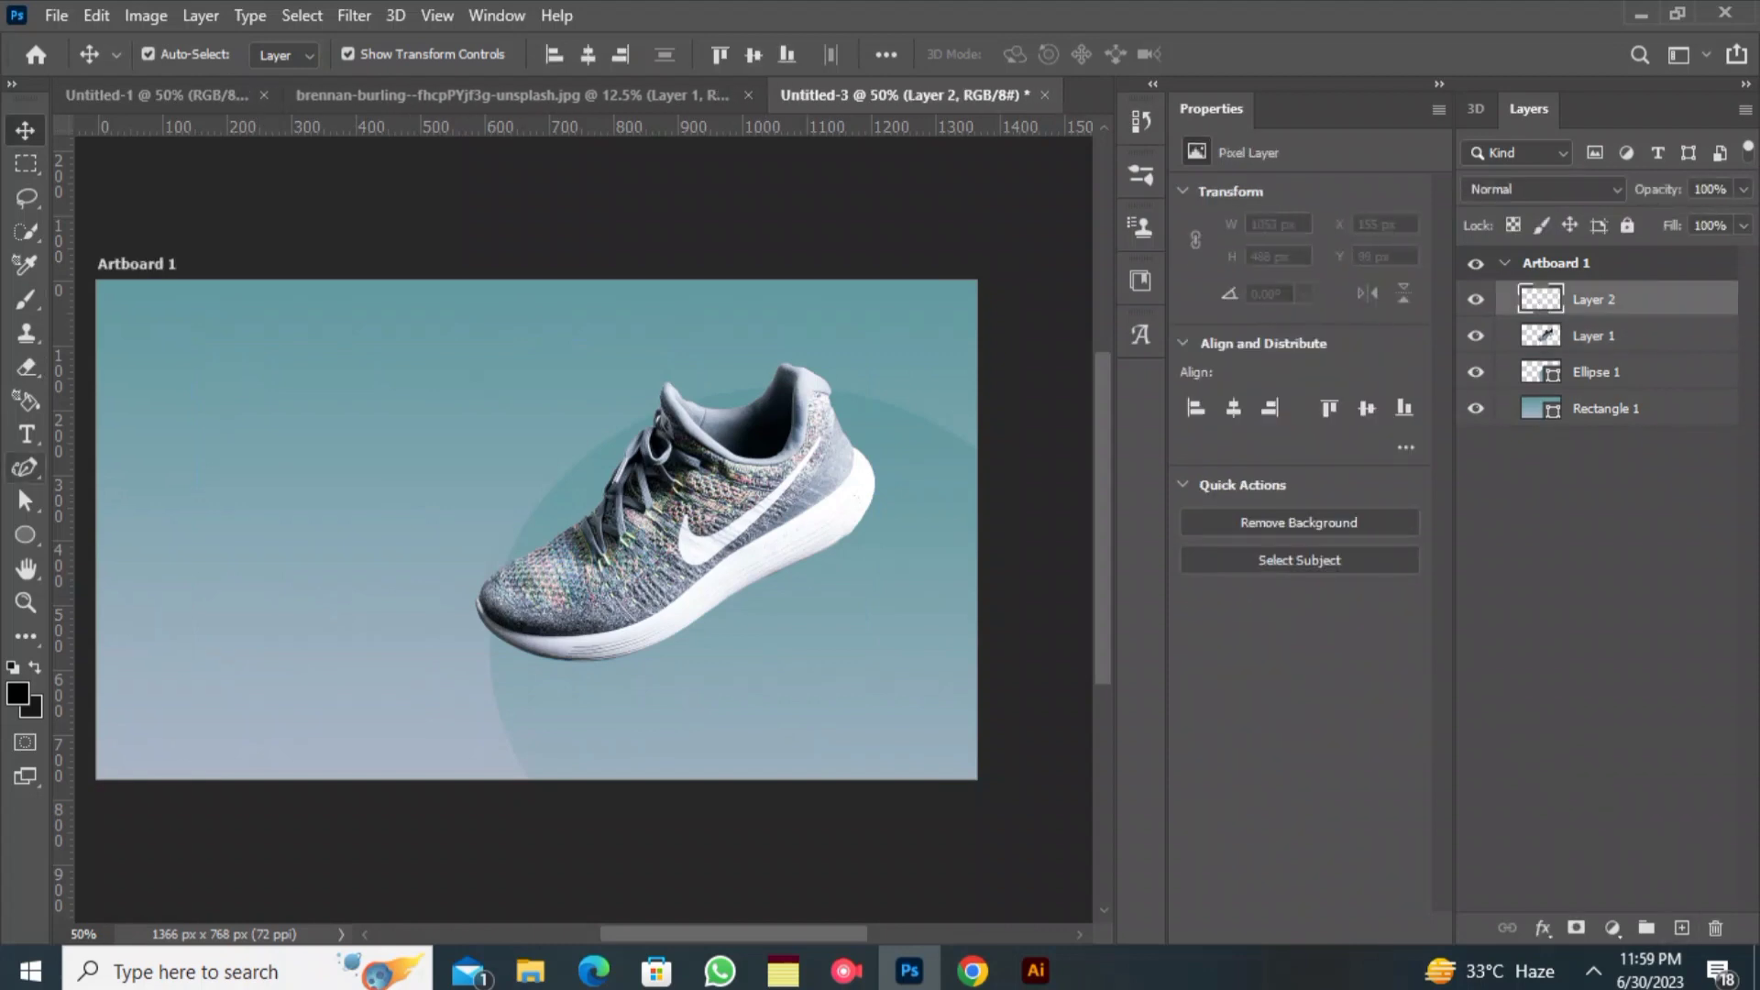
pyautogui.click(25, 299)
pyautogui.click(359, 508)
pyautogui.click(255, 515)
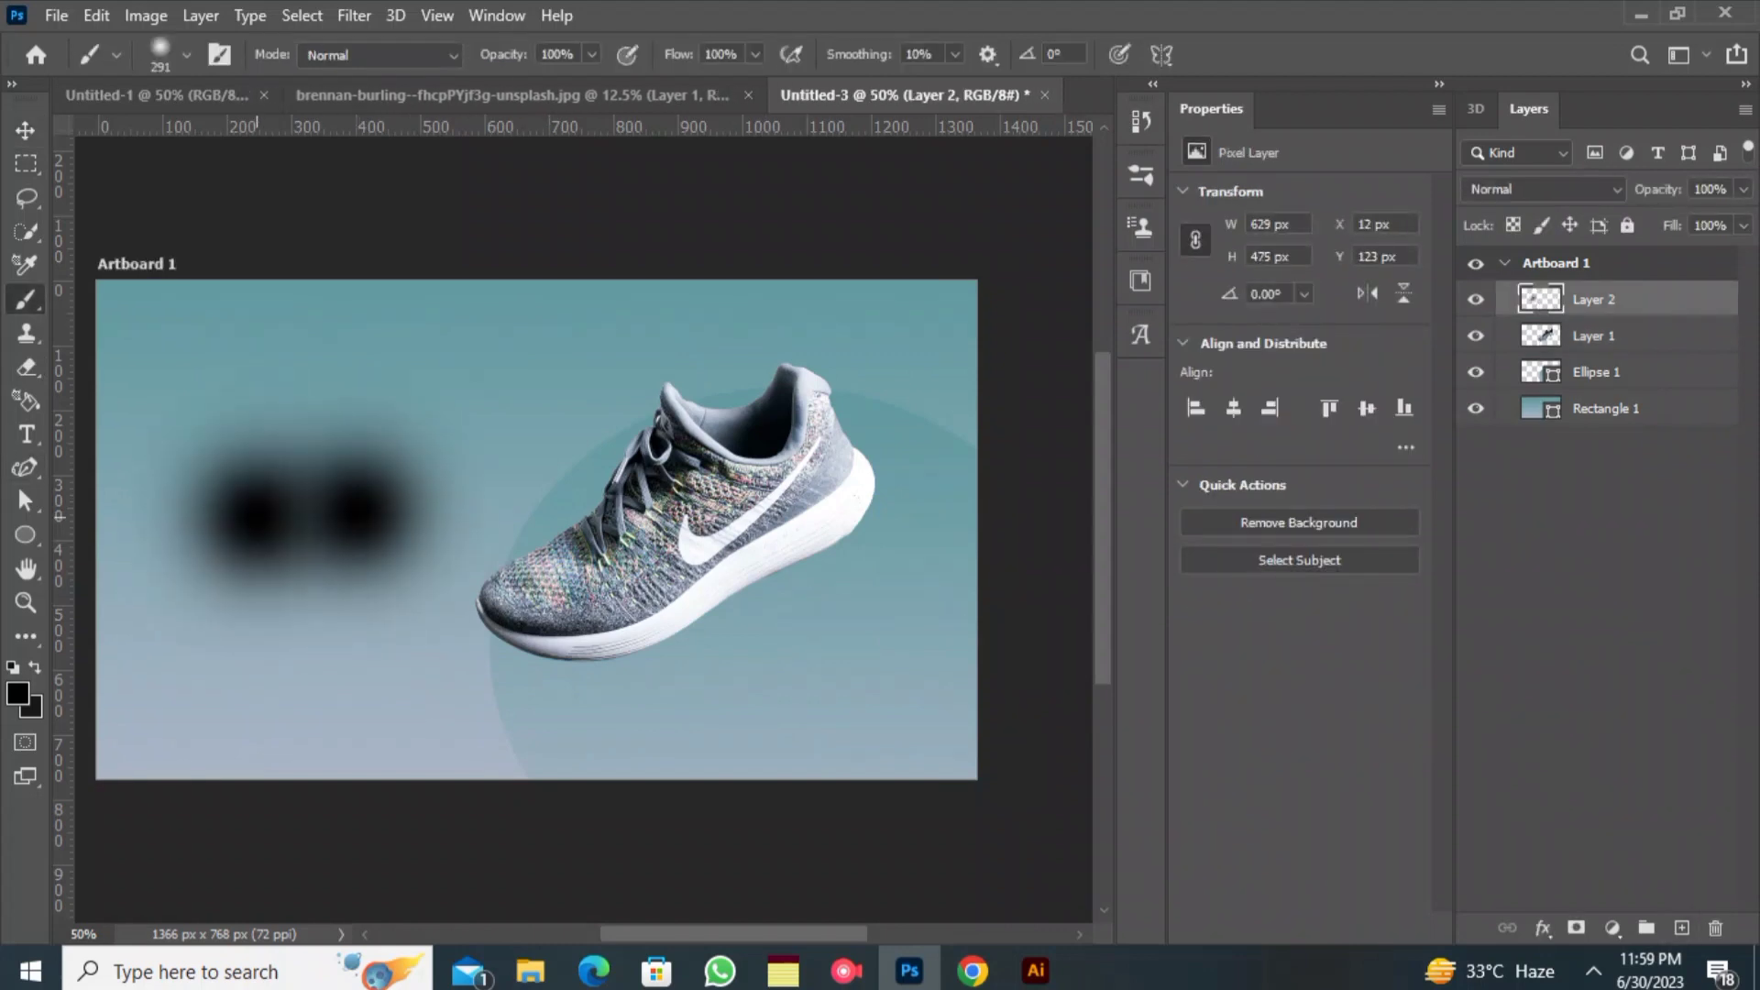
pyautogui.click(284, 524)
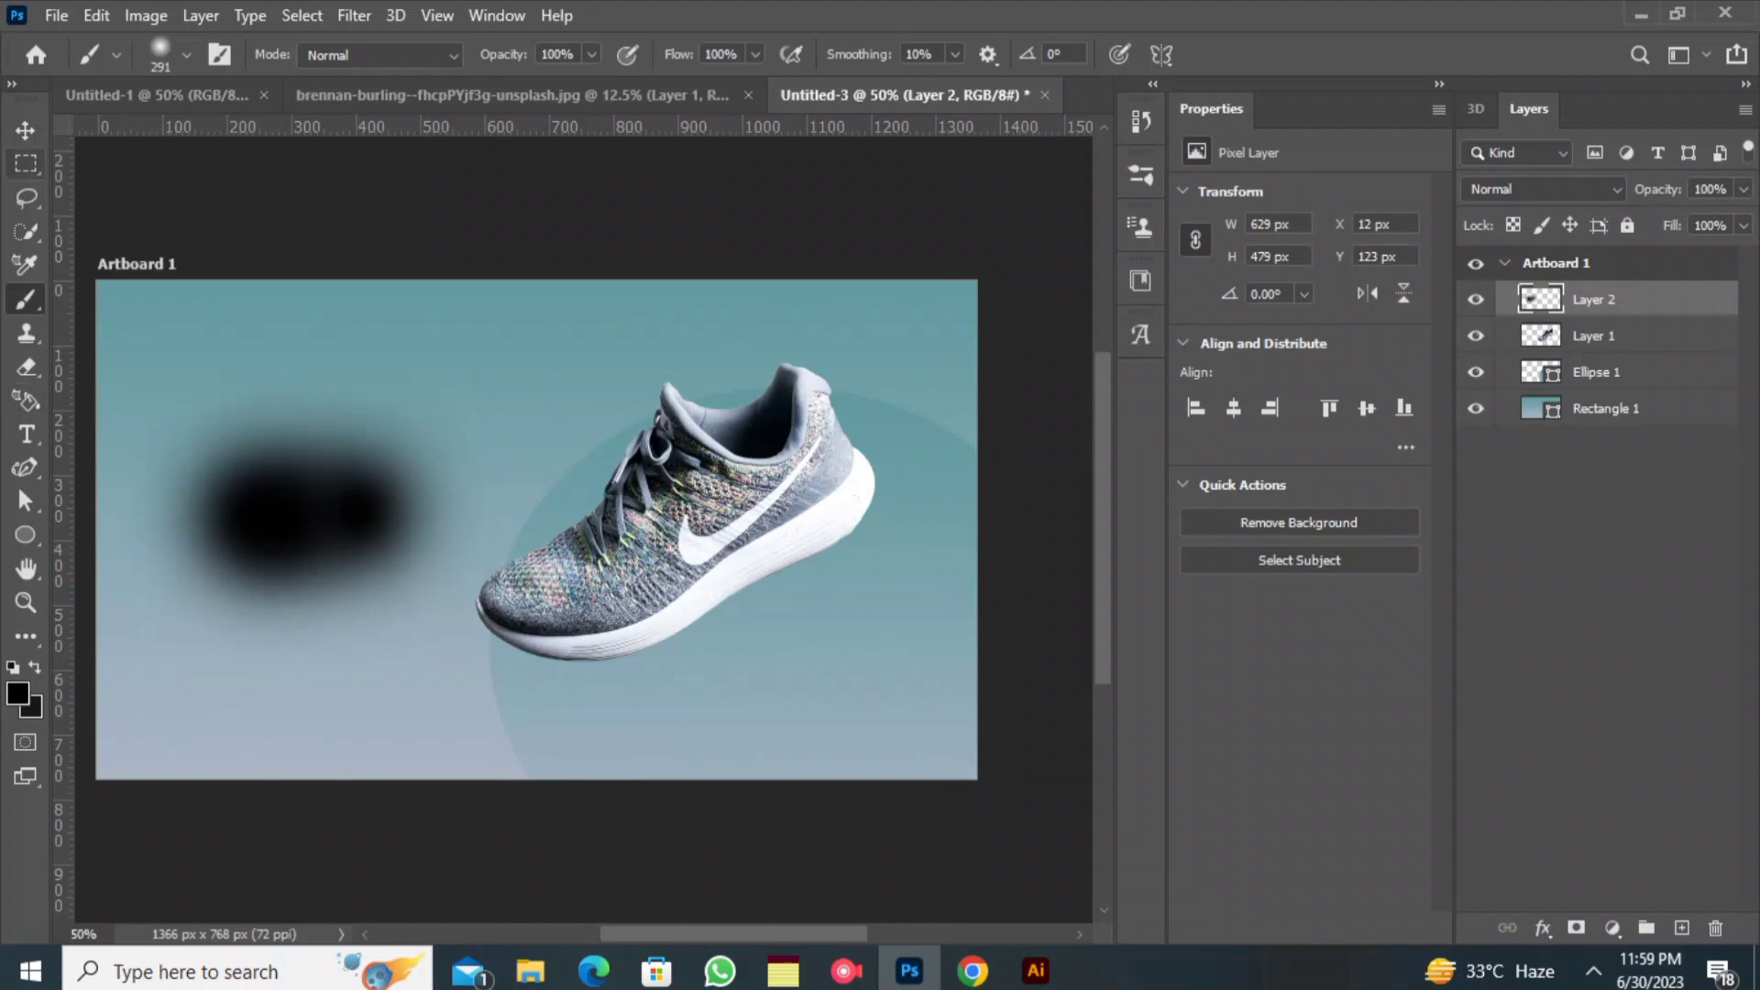
# - Squash the painted black spots to about 13% of their height and place the resulting shadow beneath the shoe's sole
pyautogui.click(26, 130)
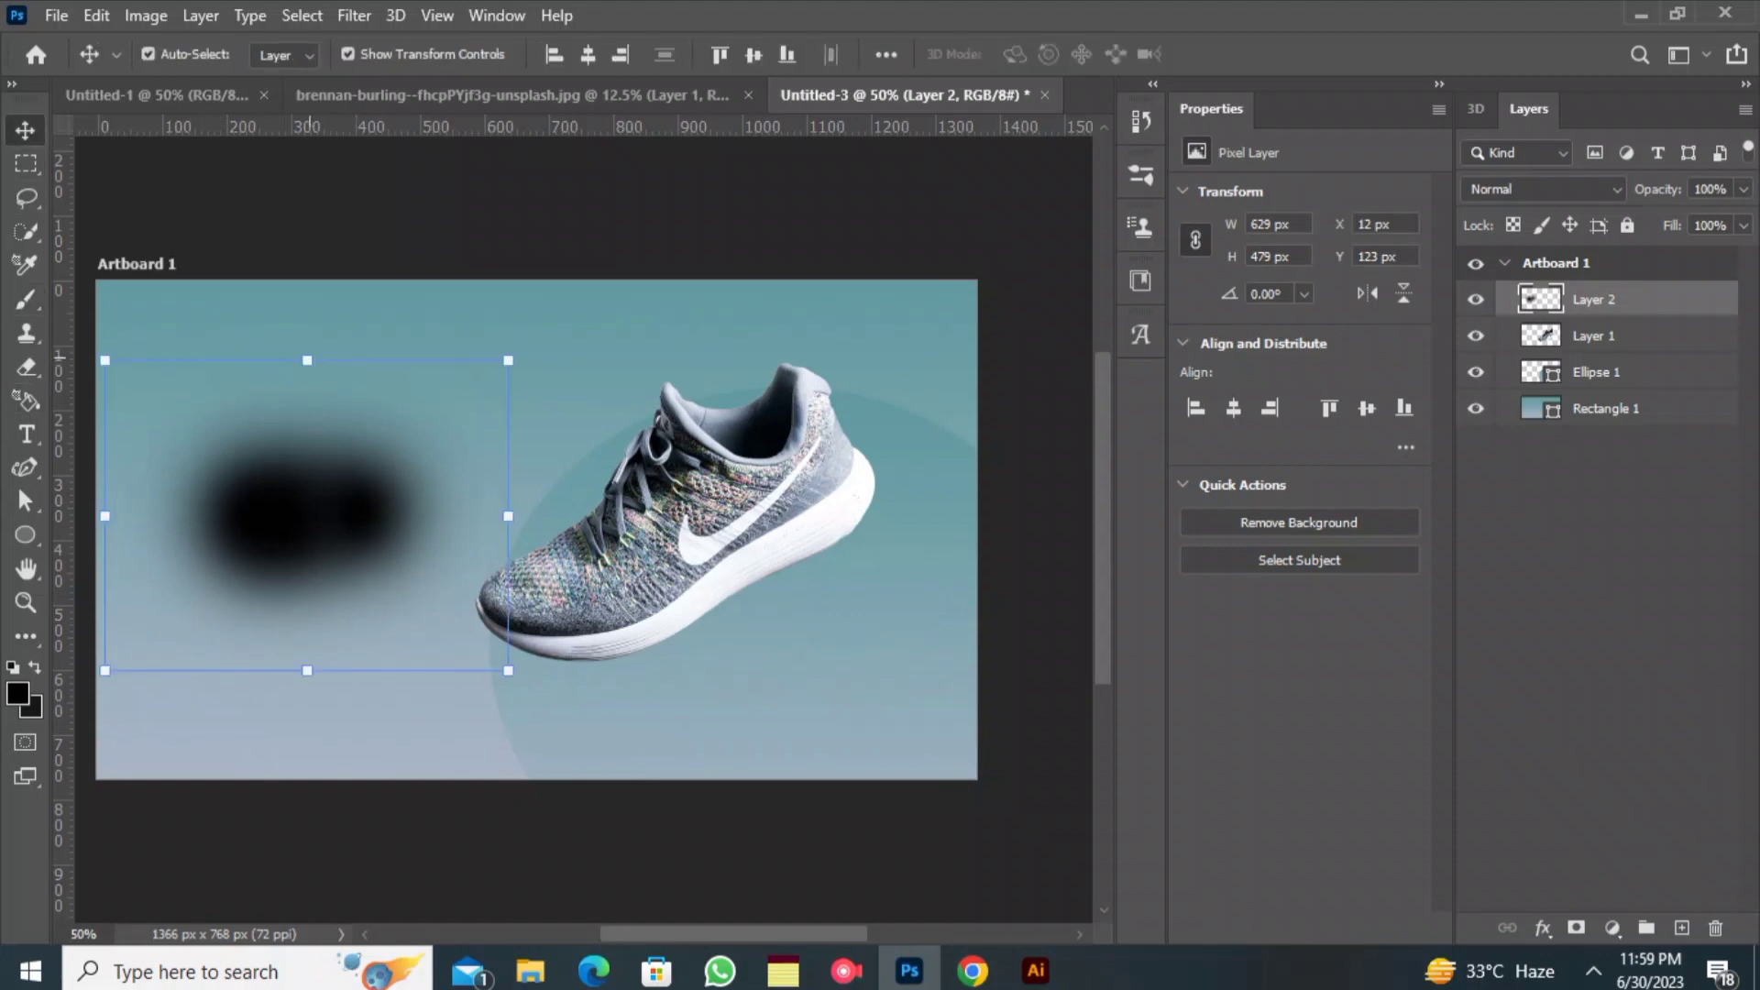
pyautogui.moveTo(307, 360); pyautogui.dragTo(328, 631)
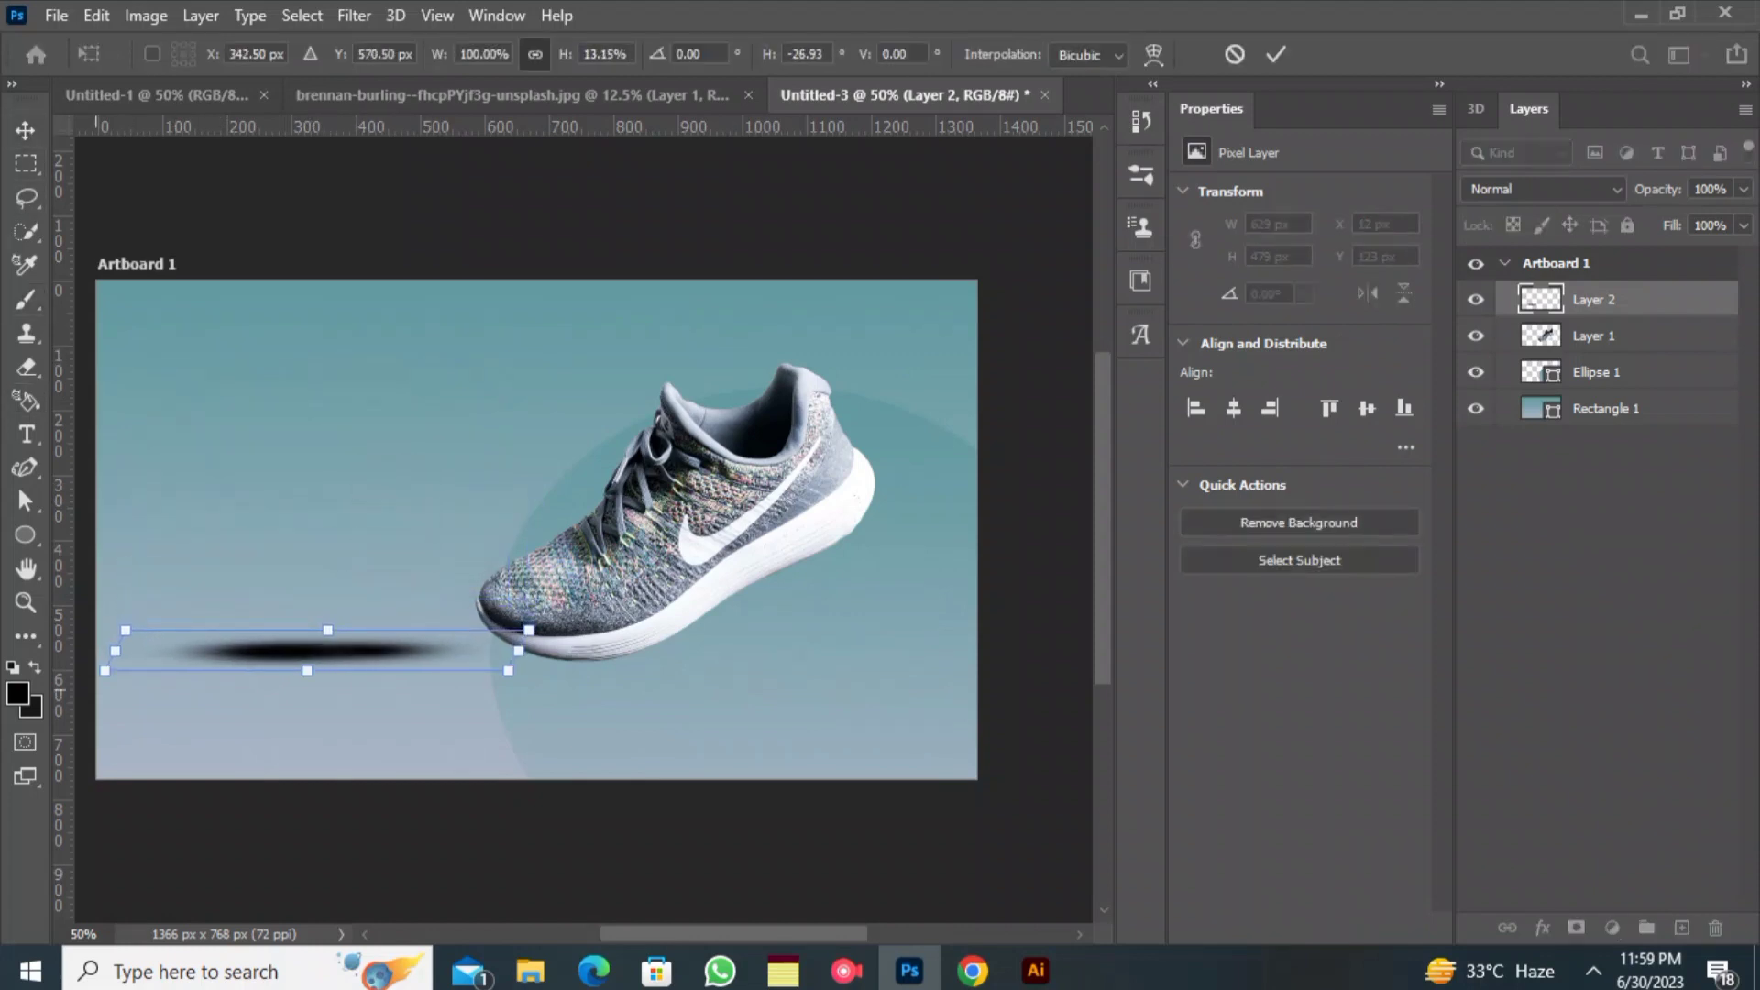
pyautogui.moveTo(105, 670); pyautogui.dragTo(144, 666)
pyautogui.moveTo(369, 635); pyautogui.dragTo(689, 646)
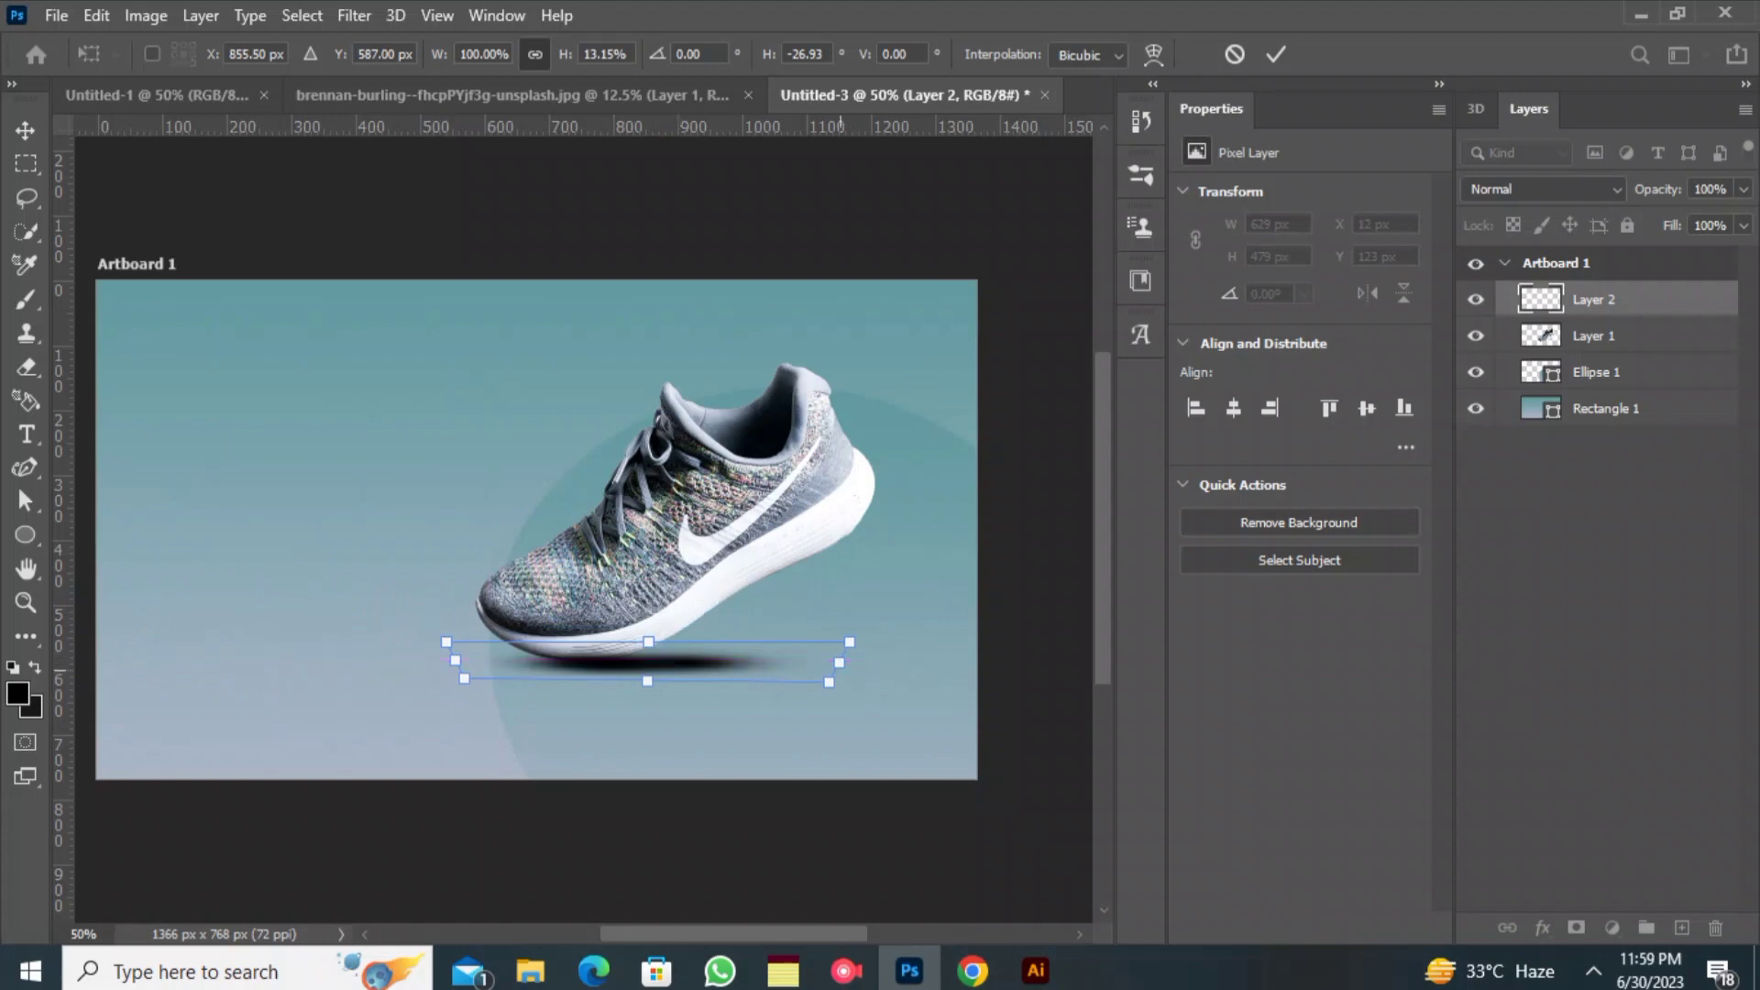
# - Stretch the shadow to about 817 px wide, set its layer opacity to 50%, and shift it left under the sole
pyautogui.moveTo(839, 662); pyautogui.dragTo(776, 671)
pyautogui.press('Return')
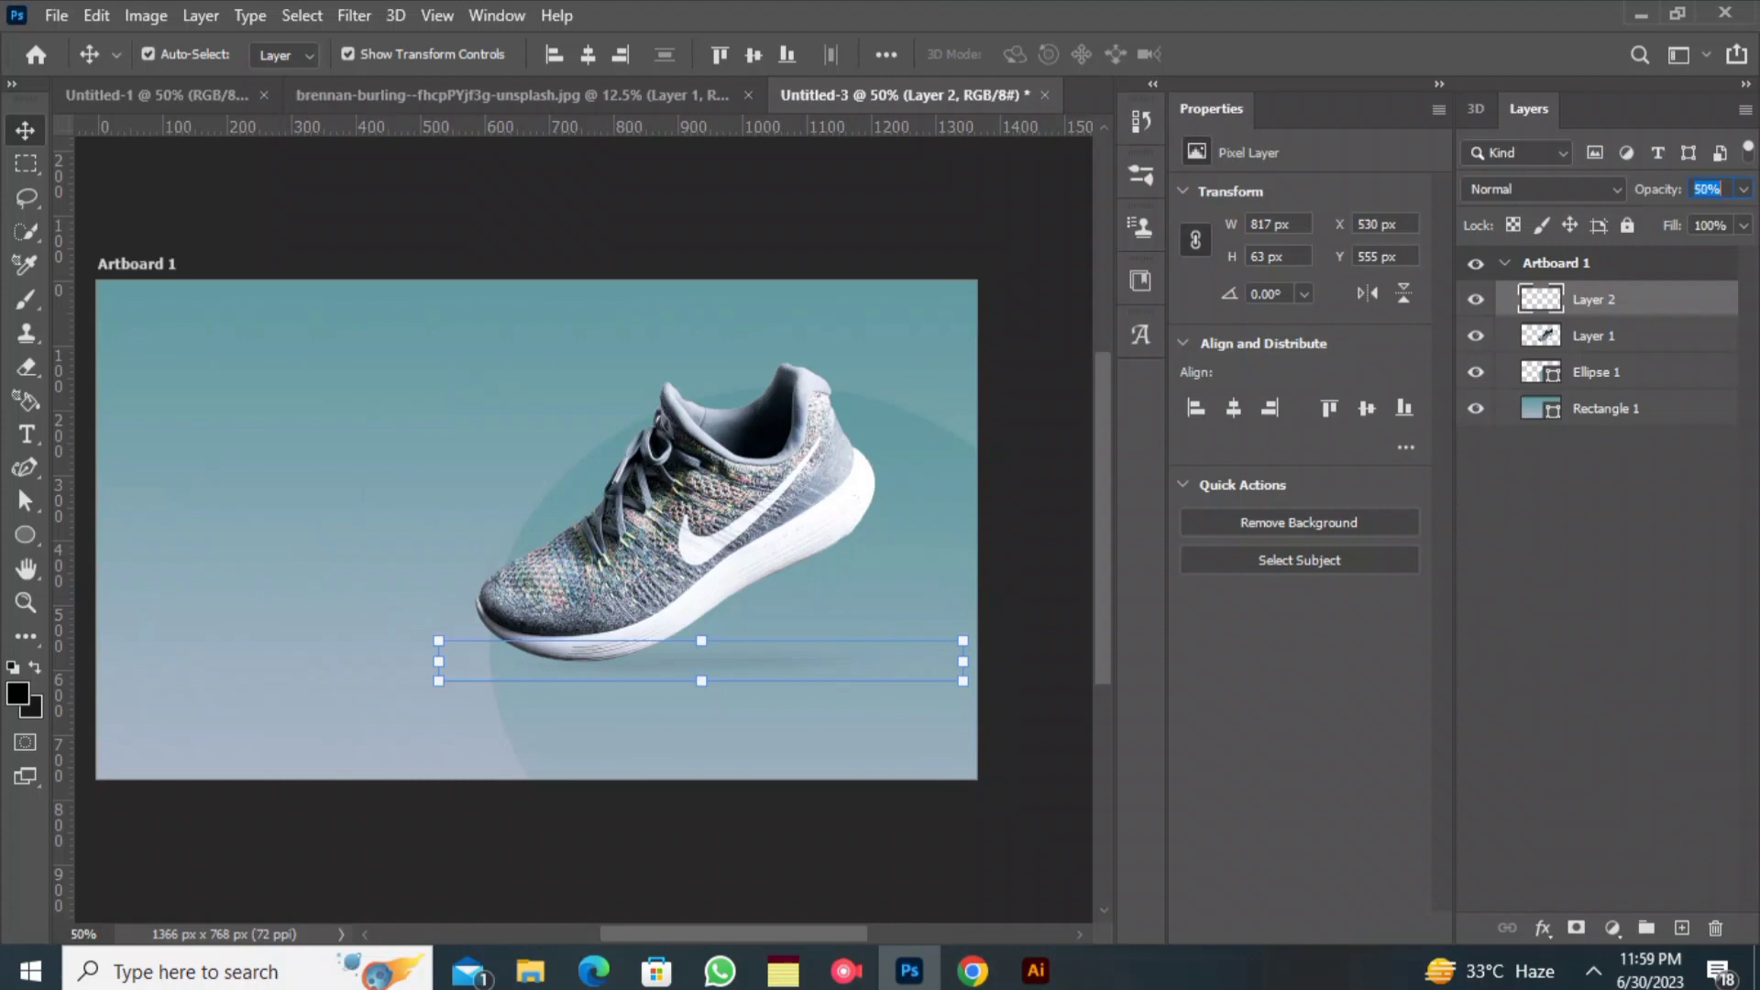
pyautogui.moveTo(798, 669); pyautogui.dragTo(768, 671)
pyautogui.click(1040, 460)
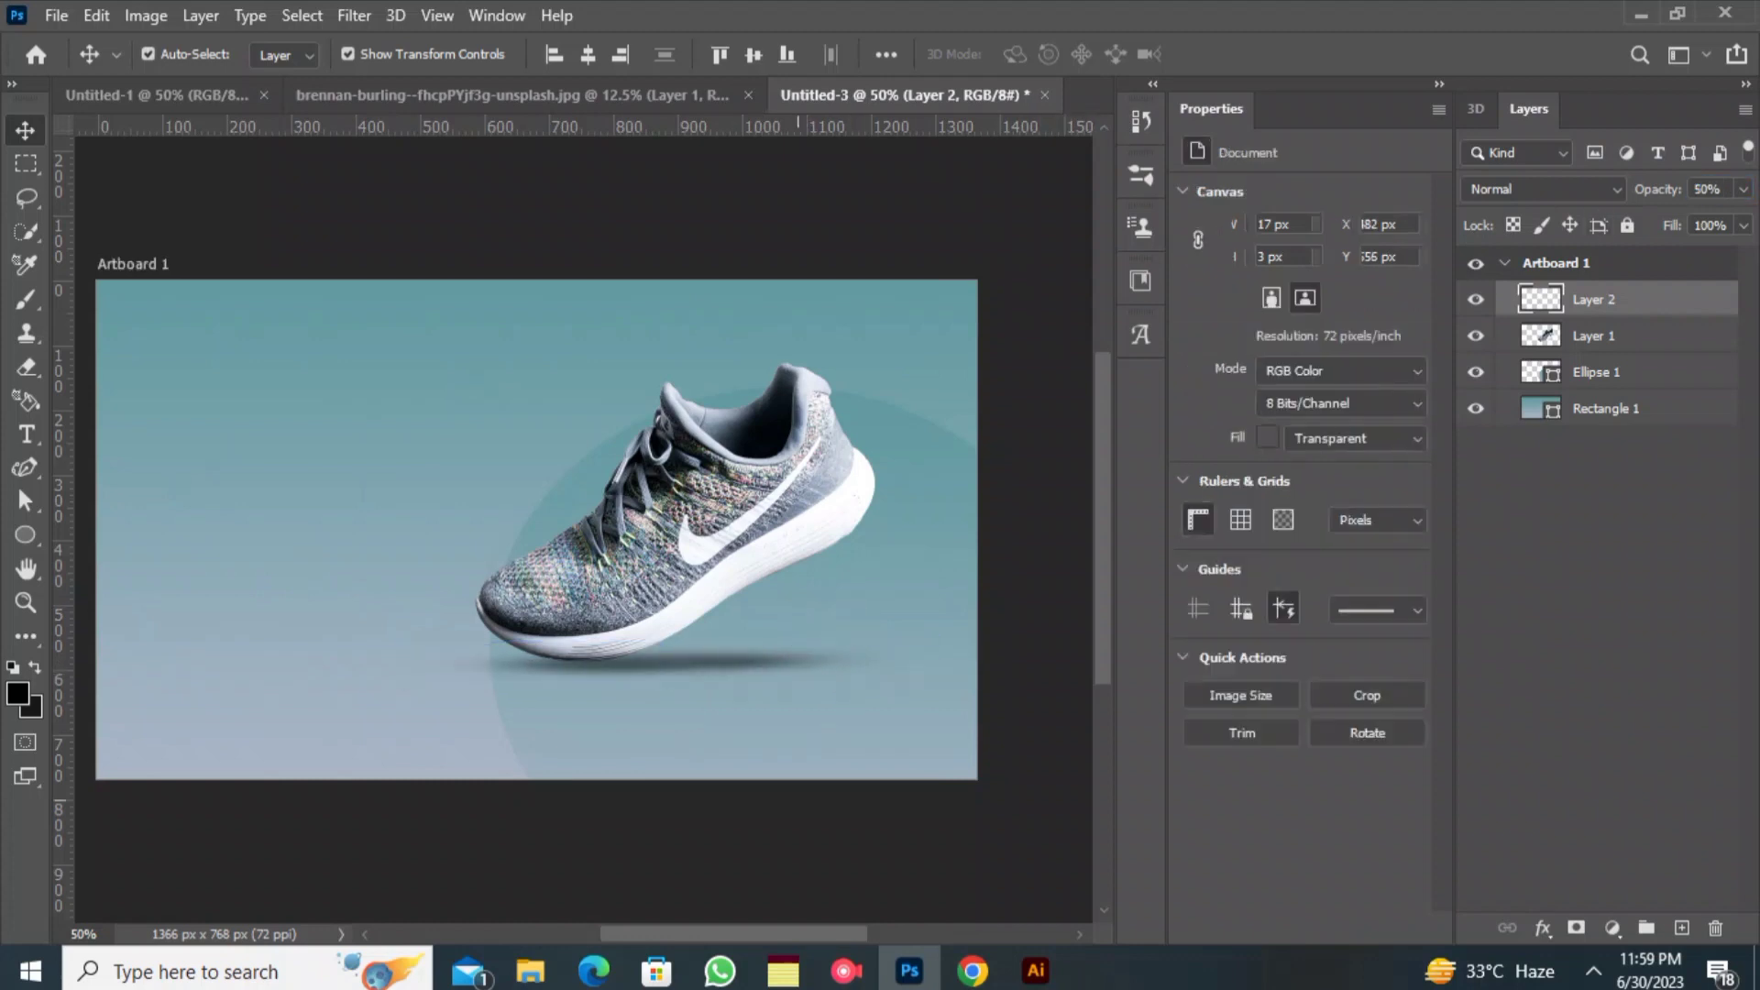
# - Add a white SNEAKERS text over the banner in Calibri Bold and enlarge it to 216 pt
pyautogui.click(25, 434)
pyautogui.click(255, 503)
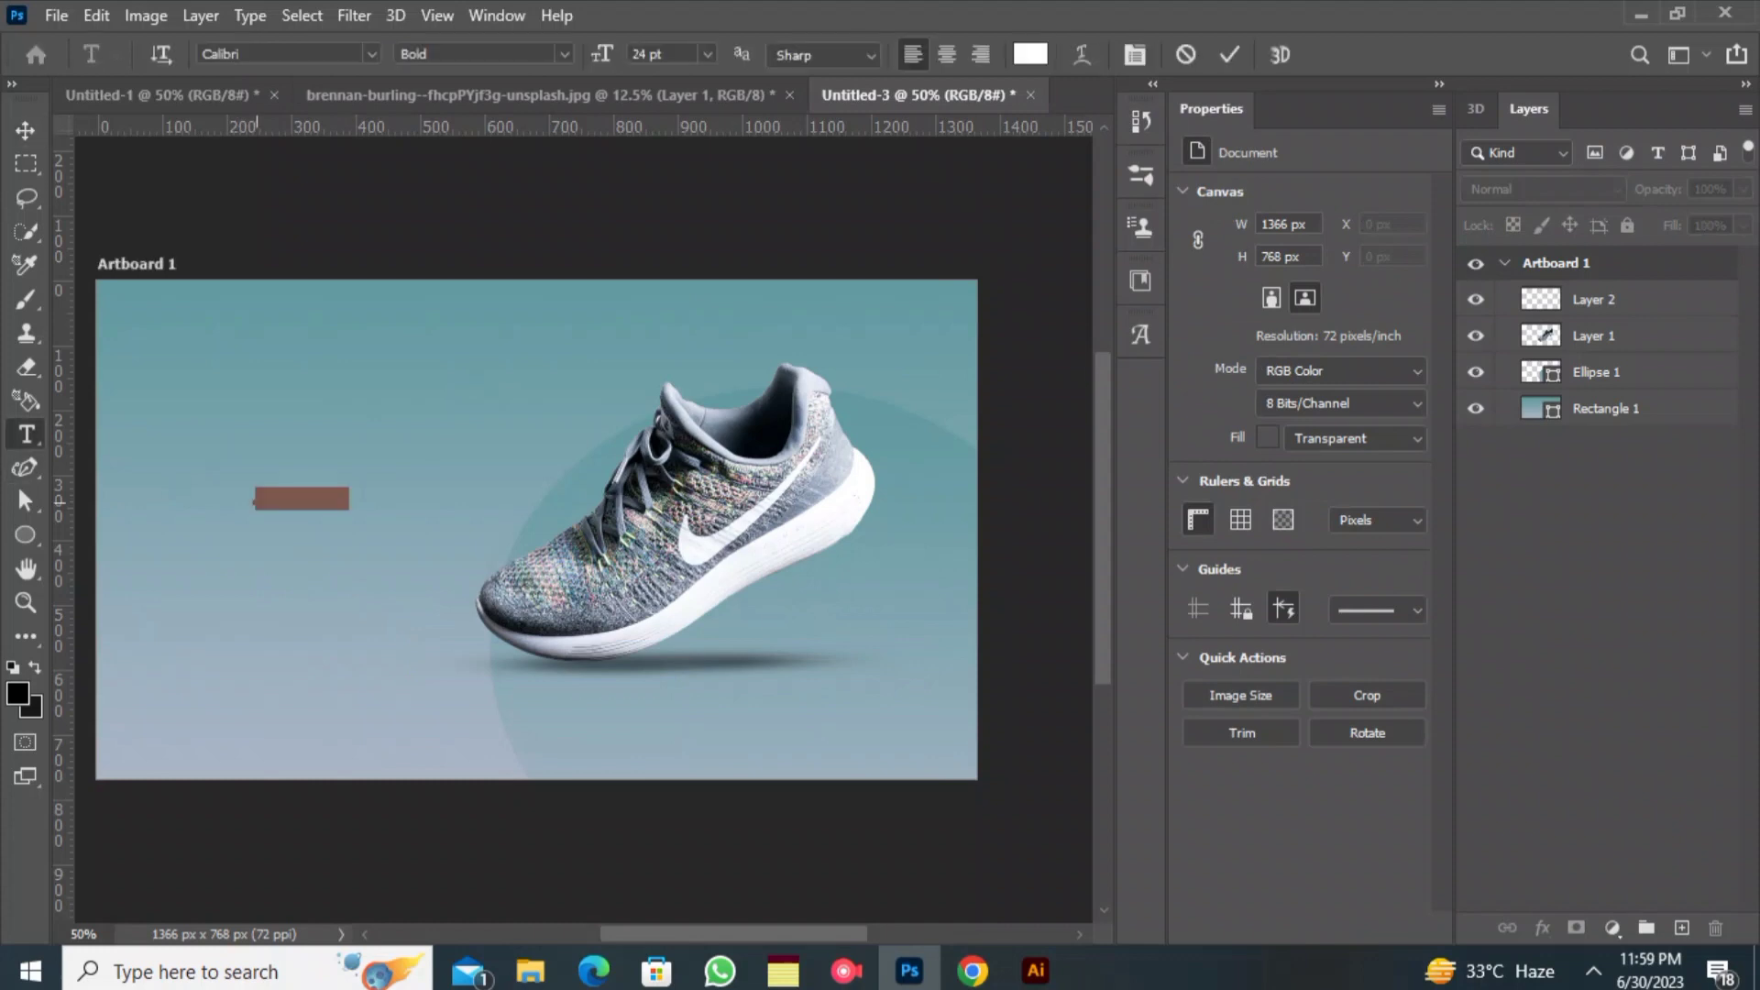
pyautogui.write('SNEAKERS')
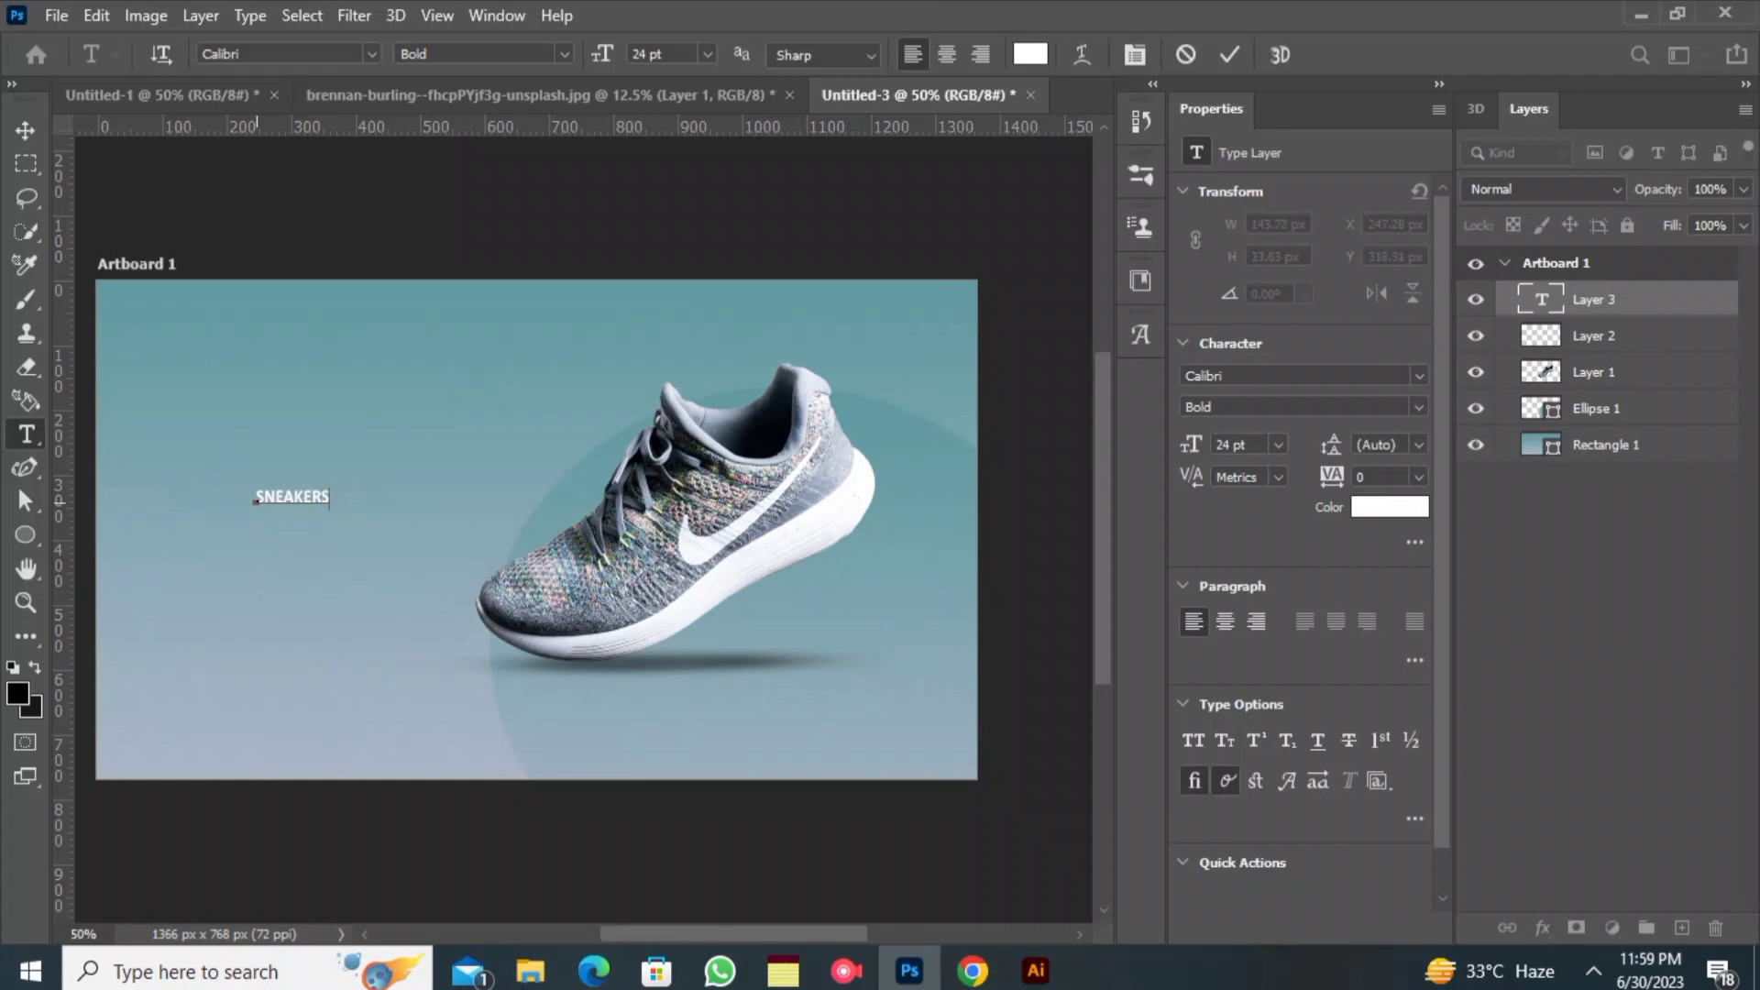
pyautogui.hotkey('ctrl', 'a')
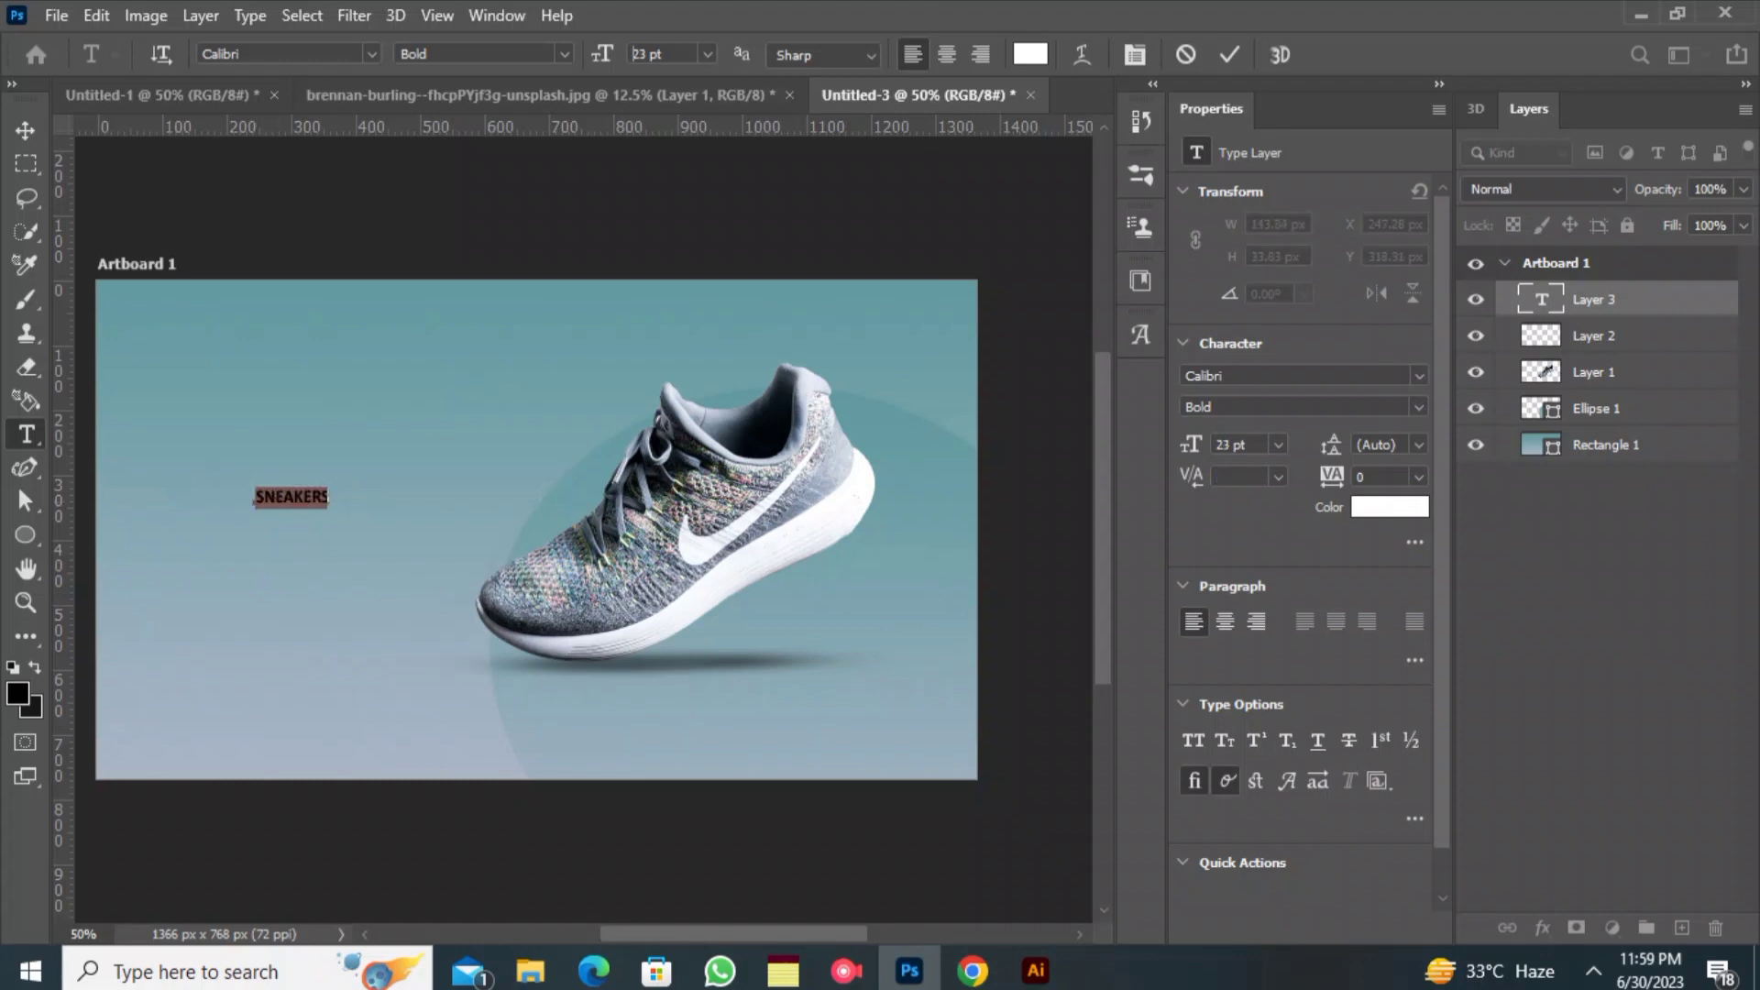
pyautogui.moveTo(602, 54); pyautogui.dragTo(850, 54)
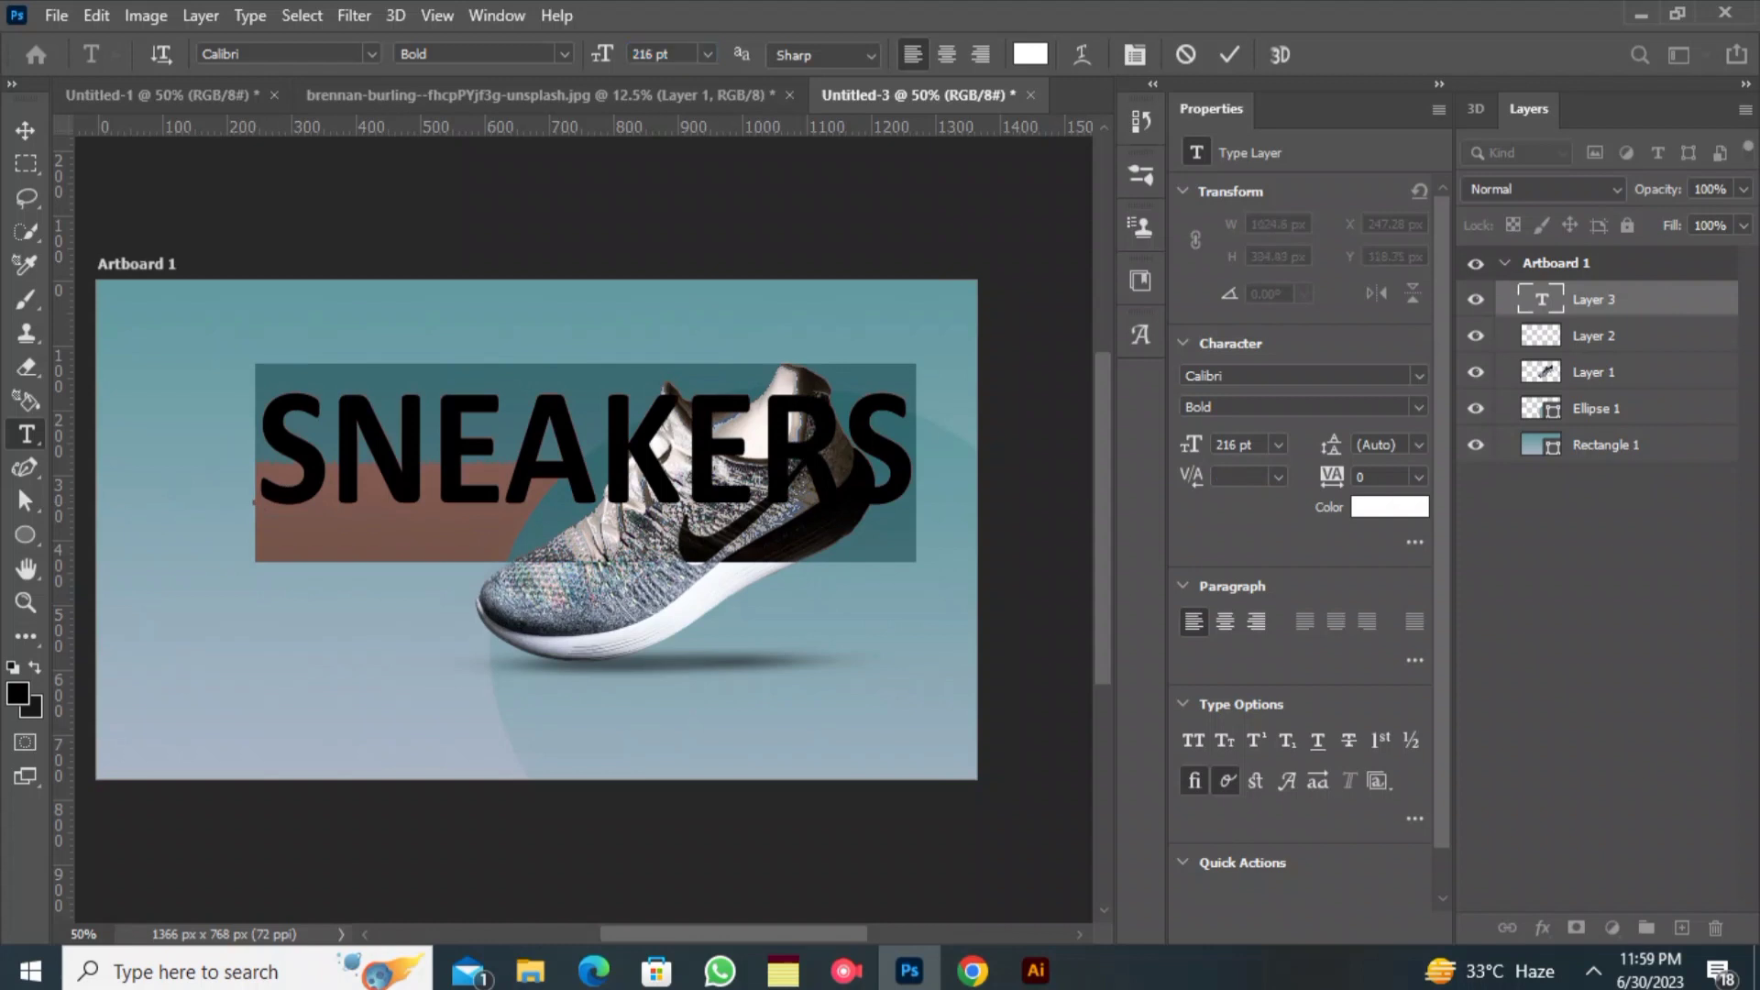
# - Change the SNEAKERS text's font to Myriad Variable Concept and reduce its size to 188 pt
pyautogui.click(564, 53)
pyautogui.press('Escape')
pyautogui.click(1419, 375)
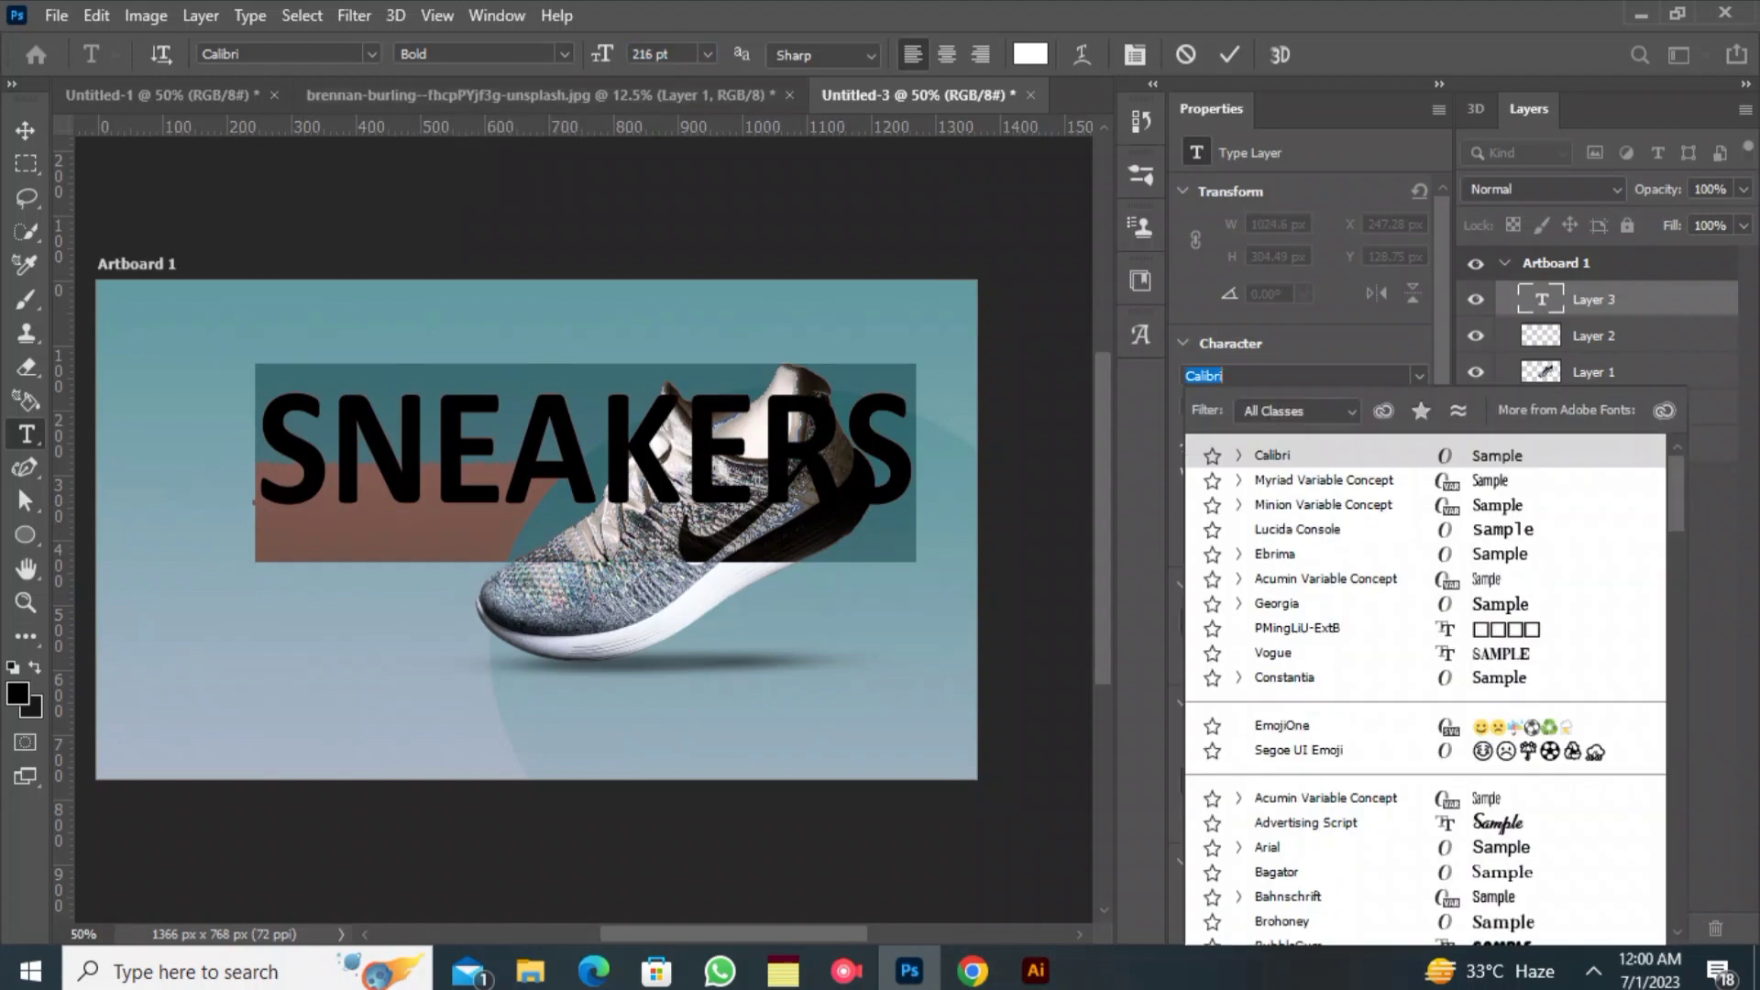
pyautogui.press('Down')
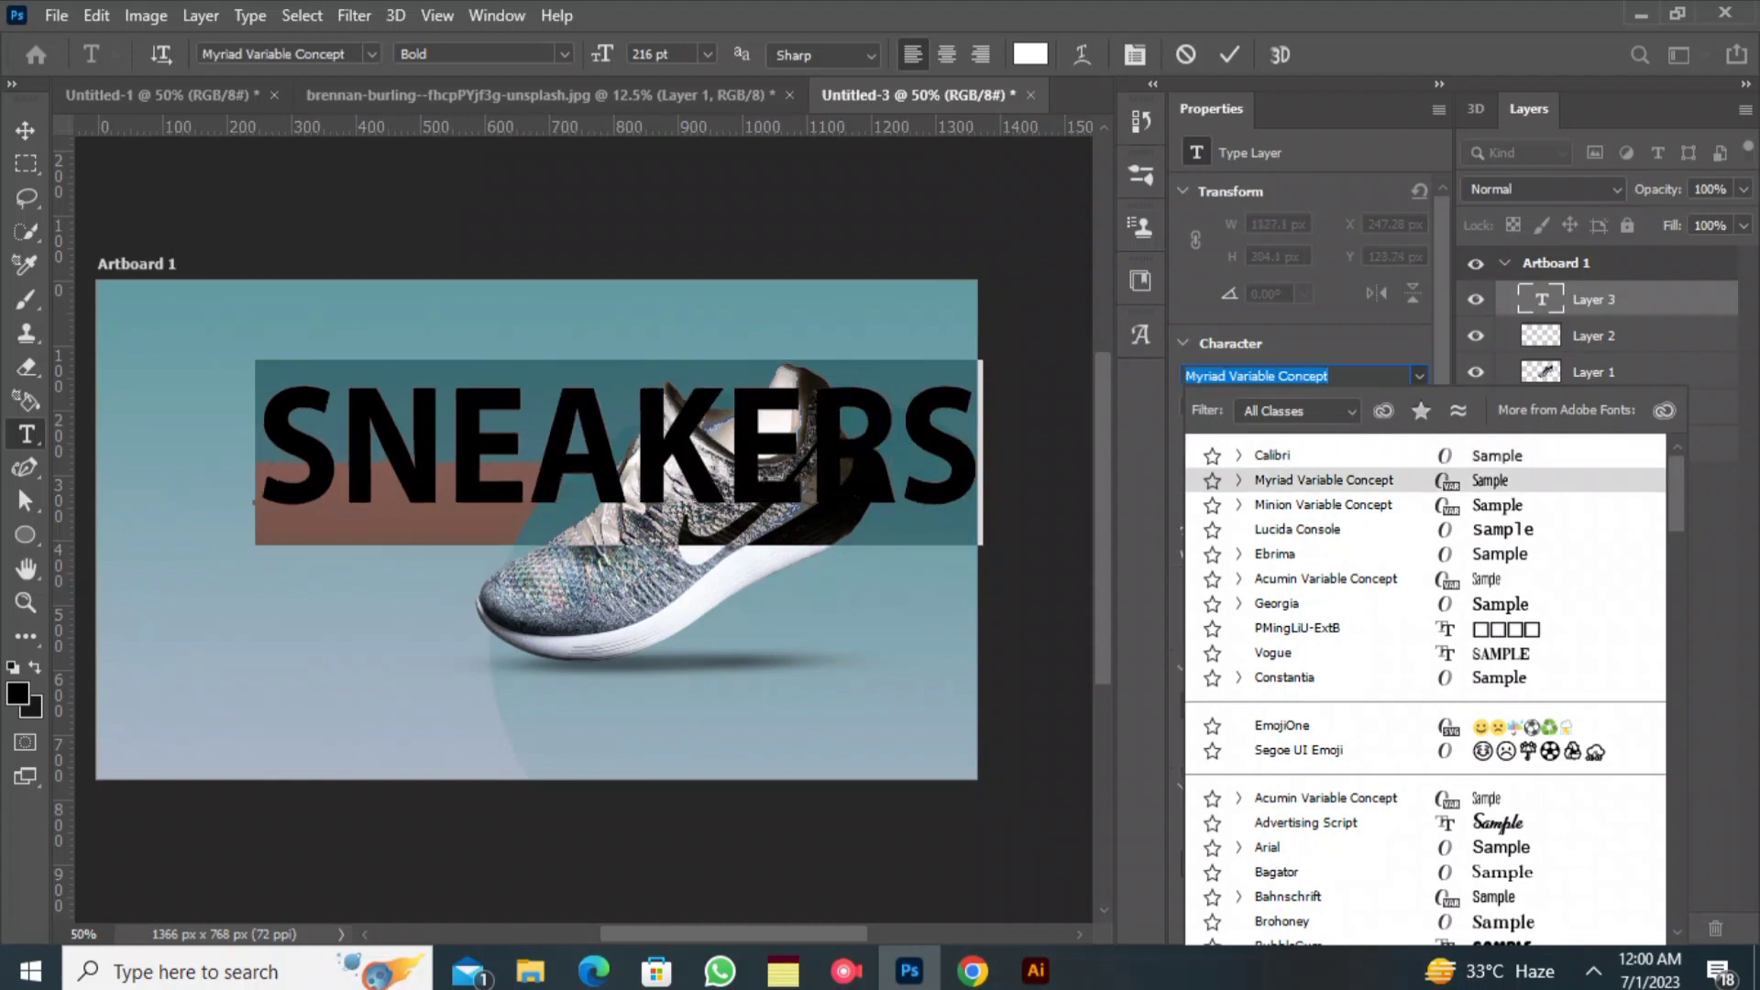
pyautogui.press('Return')
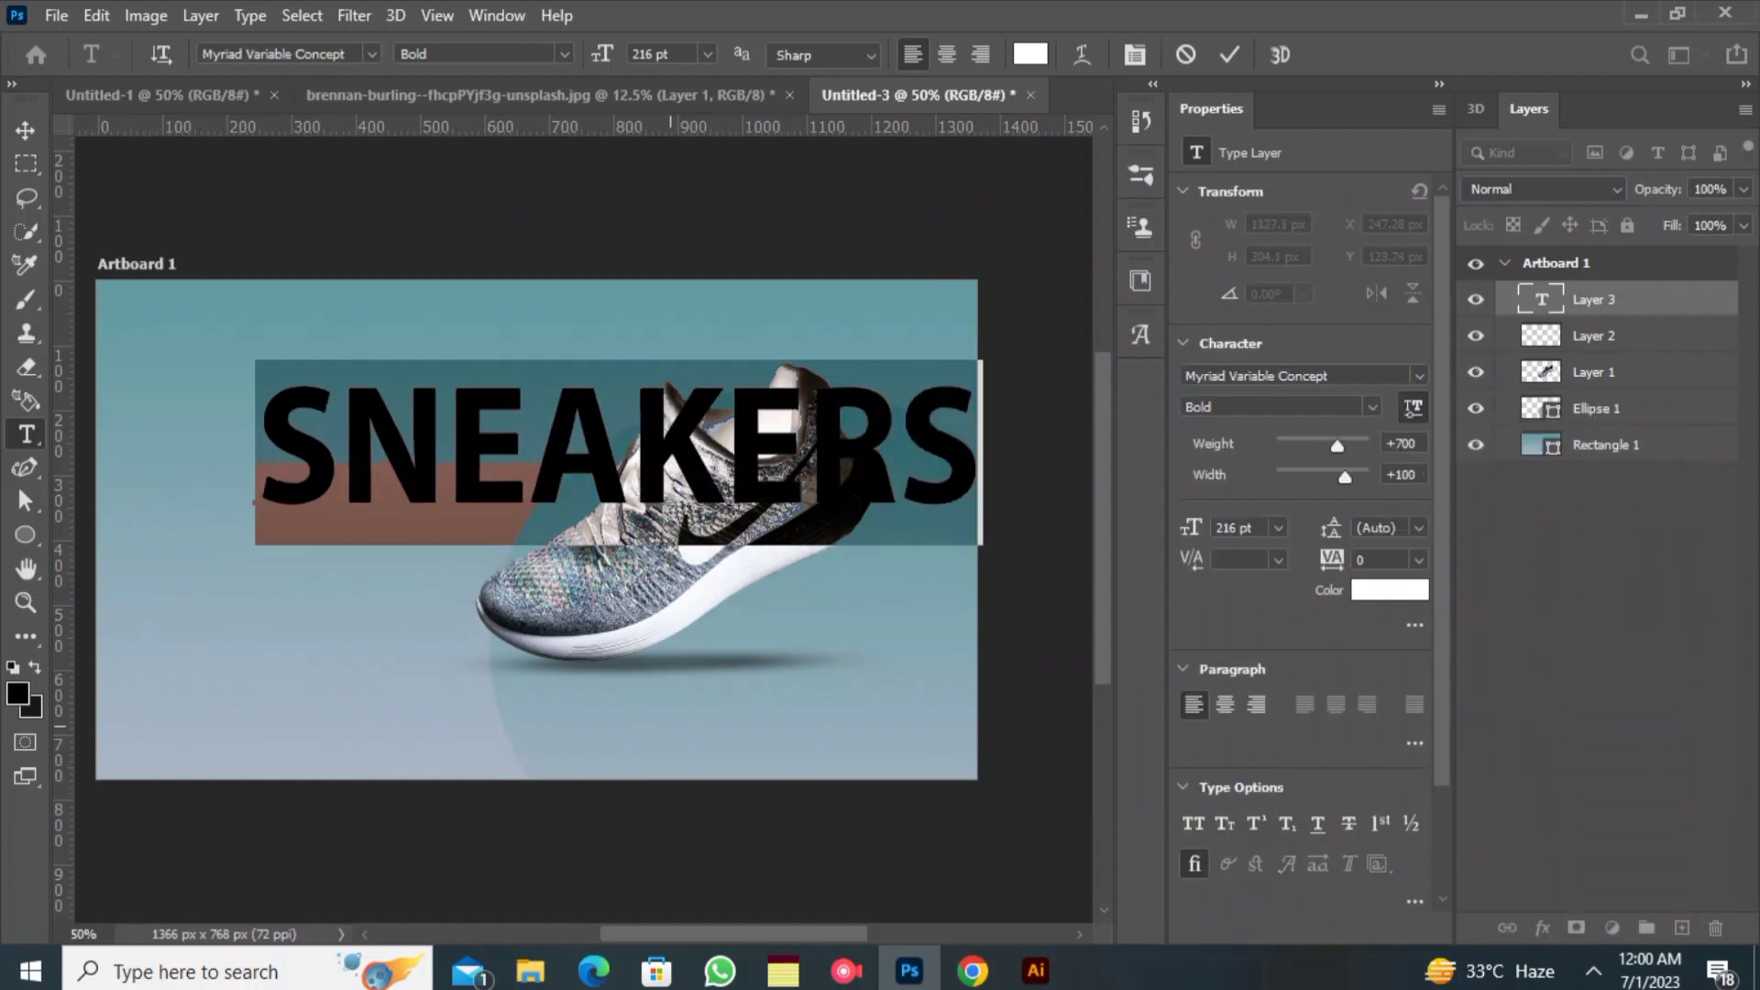
pyautogui.moveTo(601, 54); pyautogui.dragTo(565, 54)
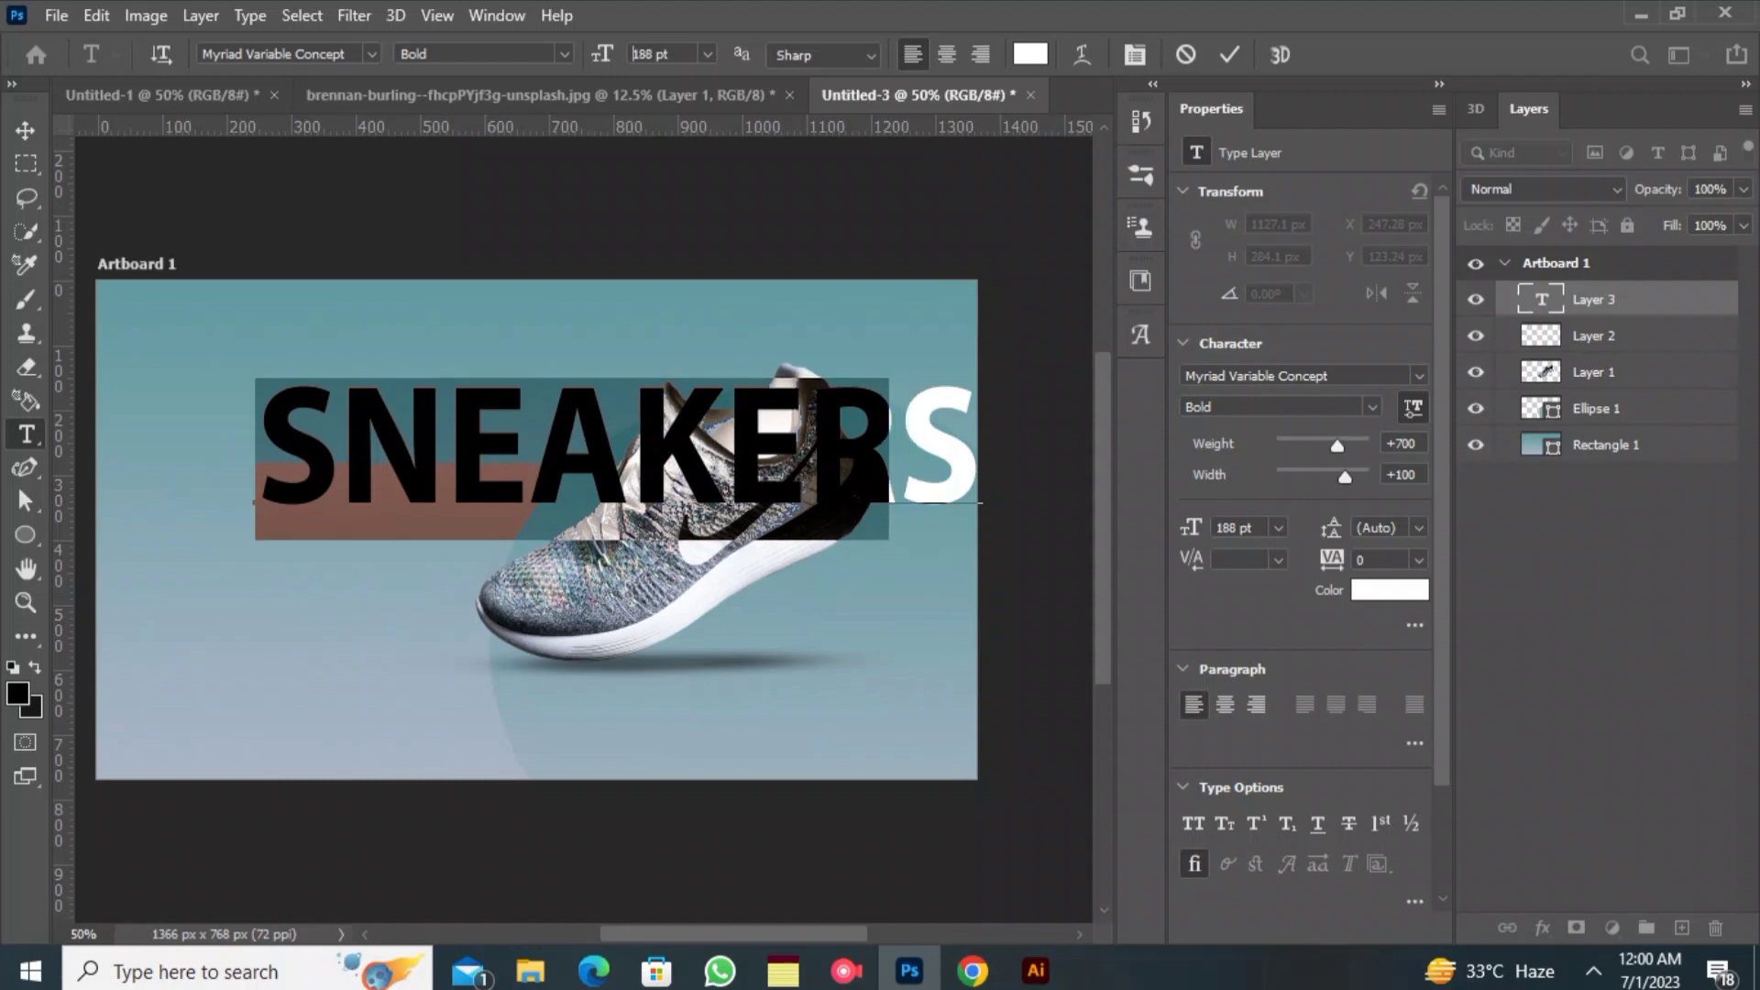
pyautogui.click(646, 827)
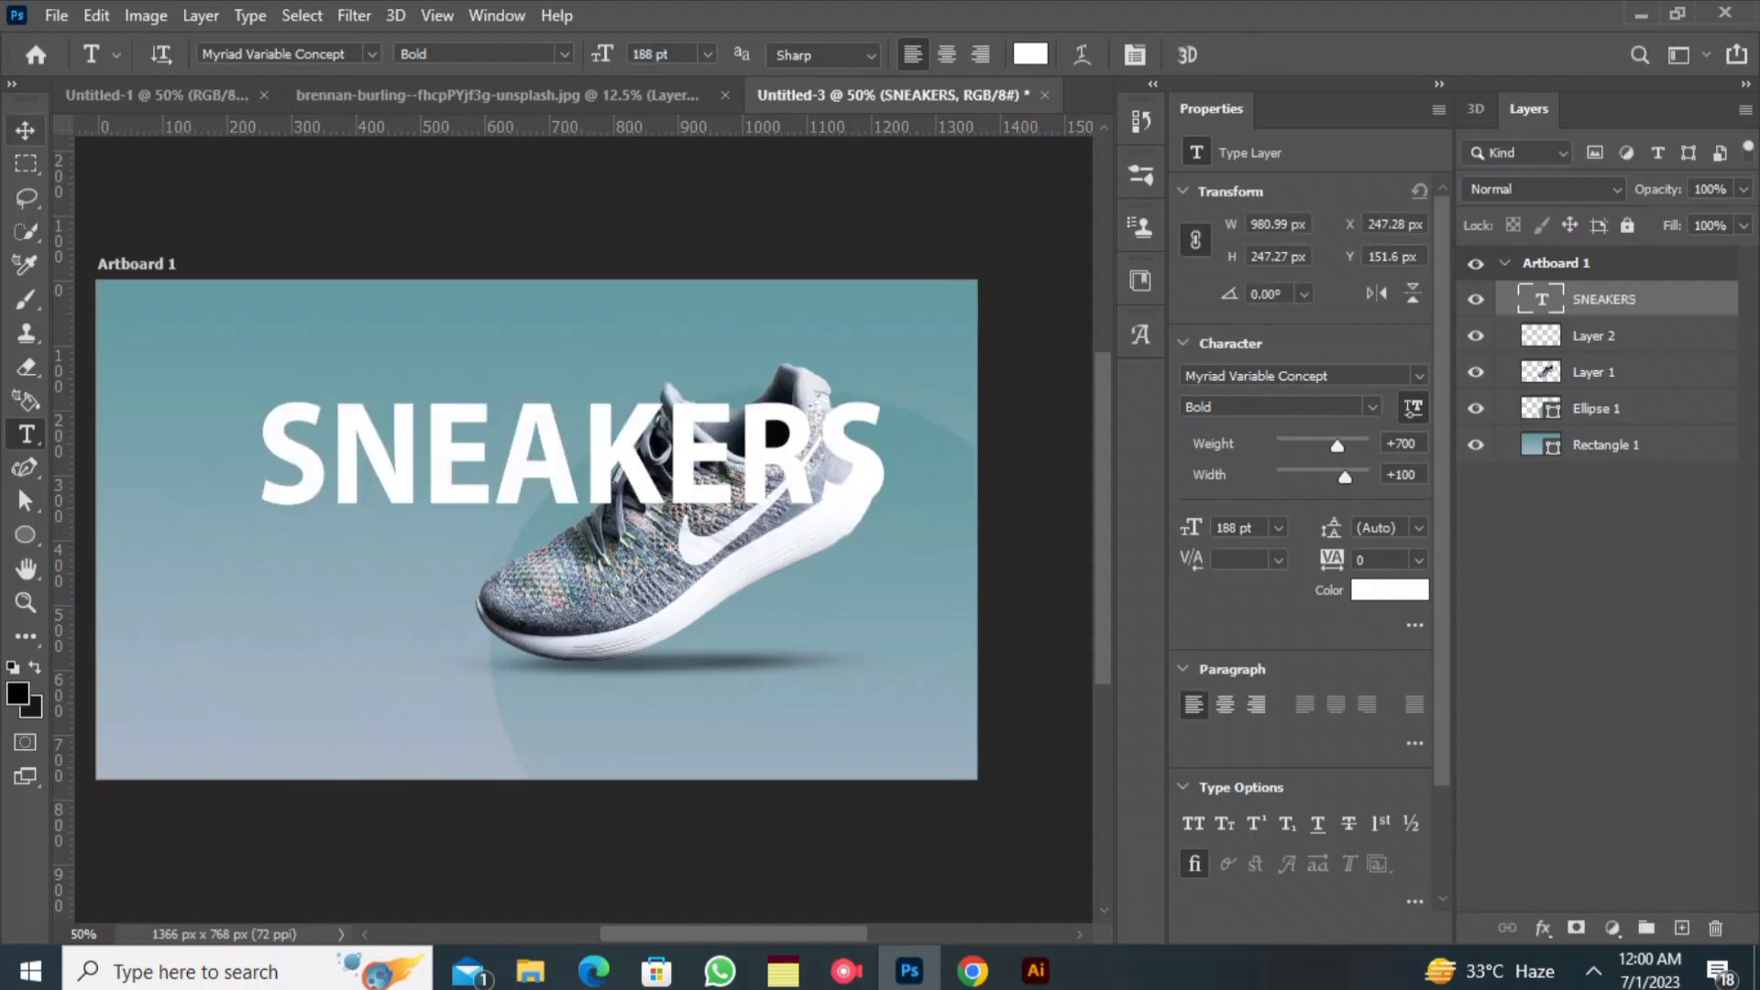
# - Move the SNEAKERS text down and right over the shoe, and reduce its size to 161 pt
pyautogui.click(25, 131)
pyautogui.moveTo(460, 446); pyautogui.dragTo(532, 497)
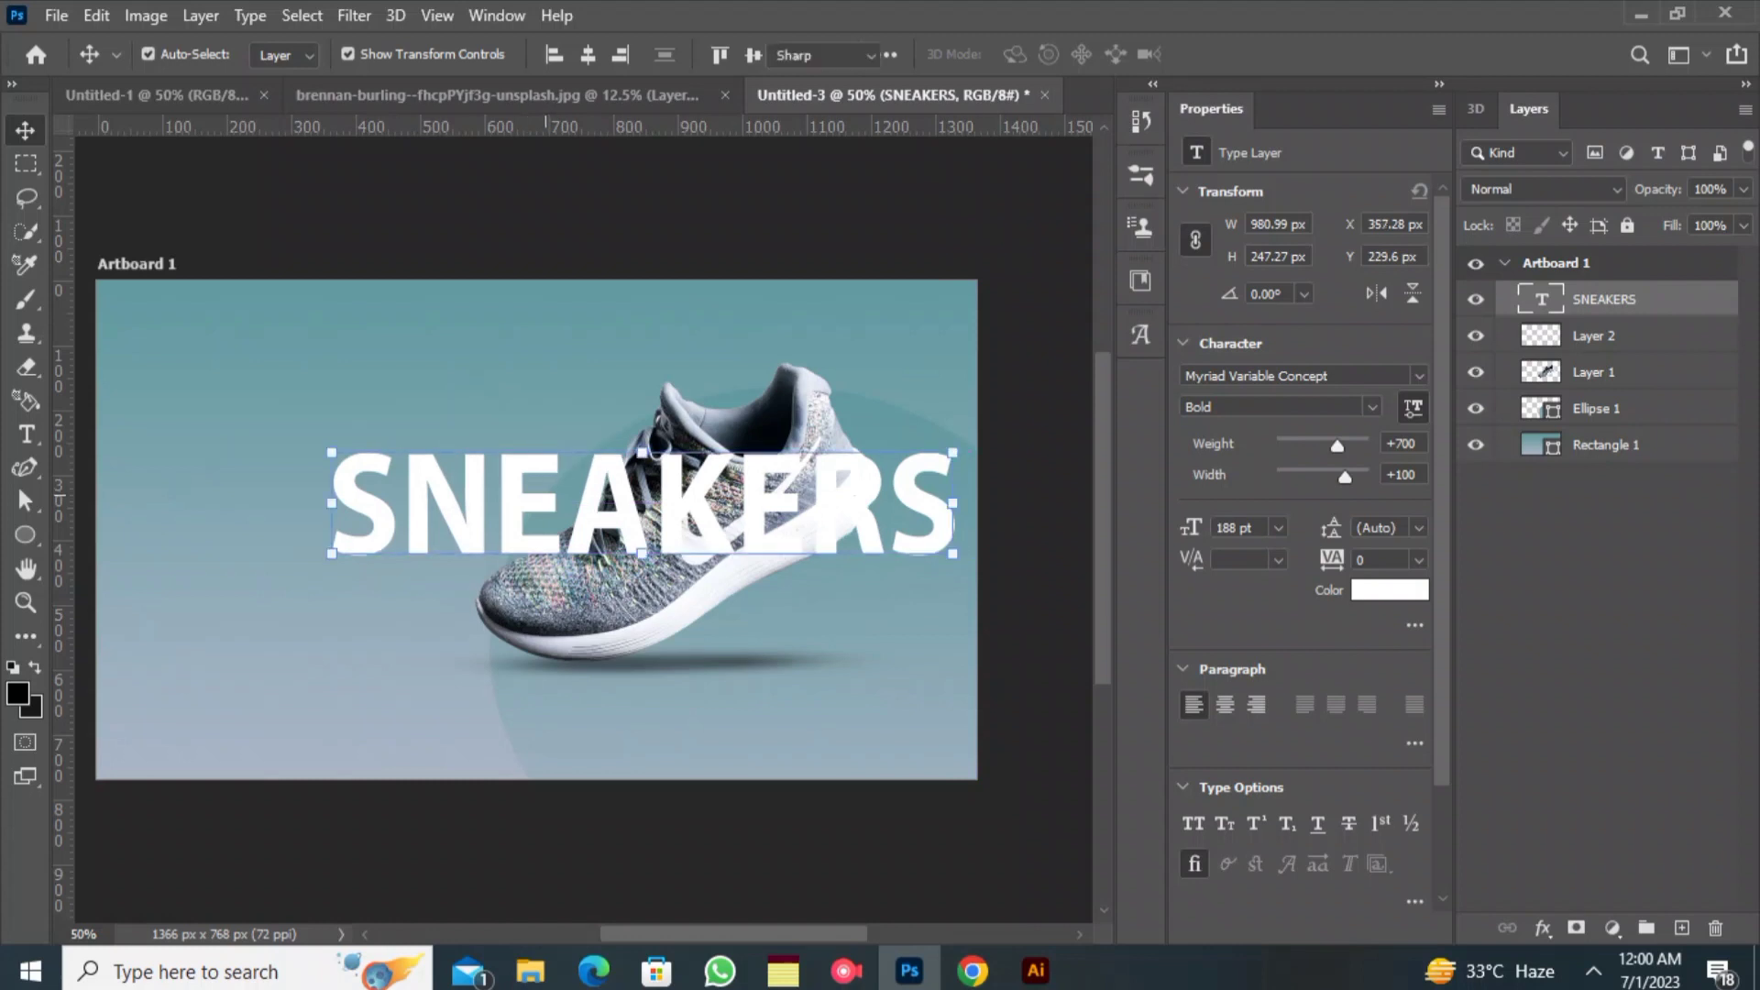
pyautogui.doubleClick(952, 518)
pyautogui.press('Down')
pyautogui.press('Down')
pyautogui.press('Down')
pyautogui.press('Down')
pyautogui.press('Down')
pyautogui.press('Down')
pyautogui.press('Down')
pyautogui.press('Down')
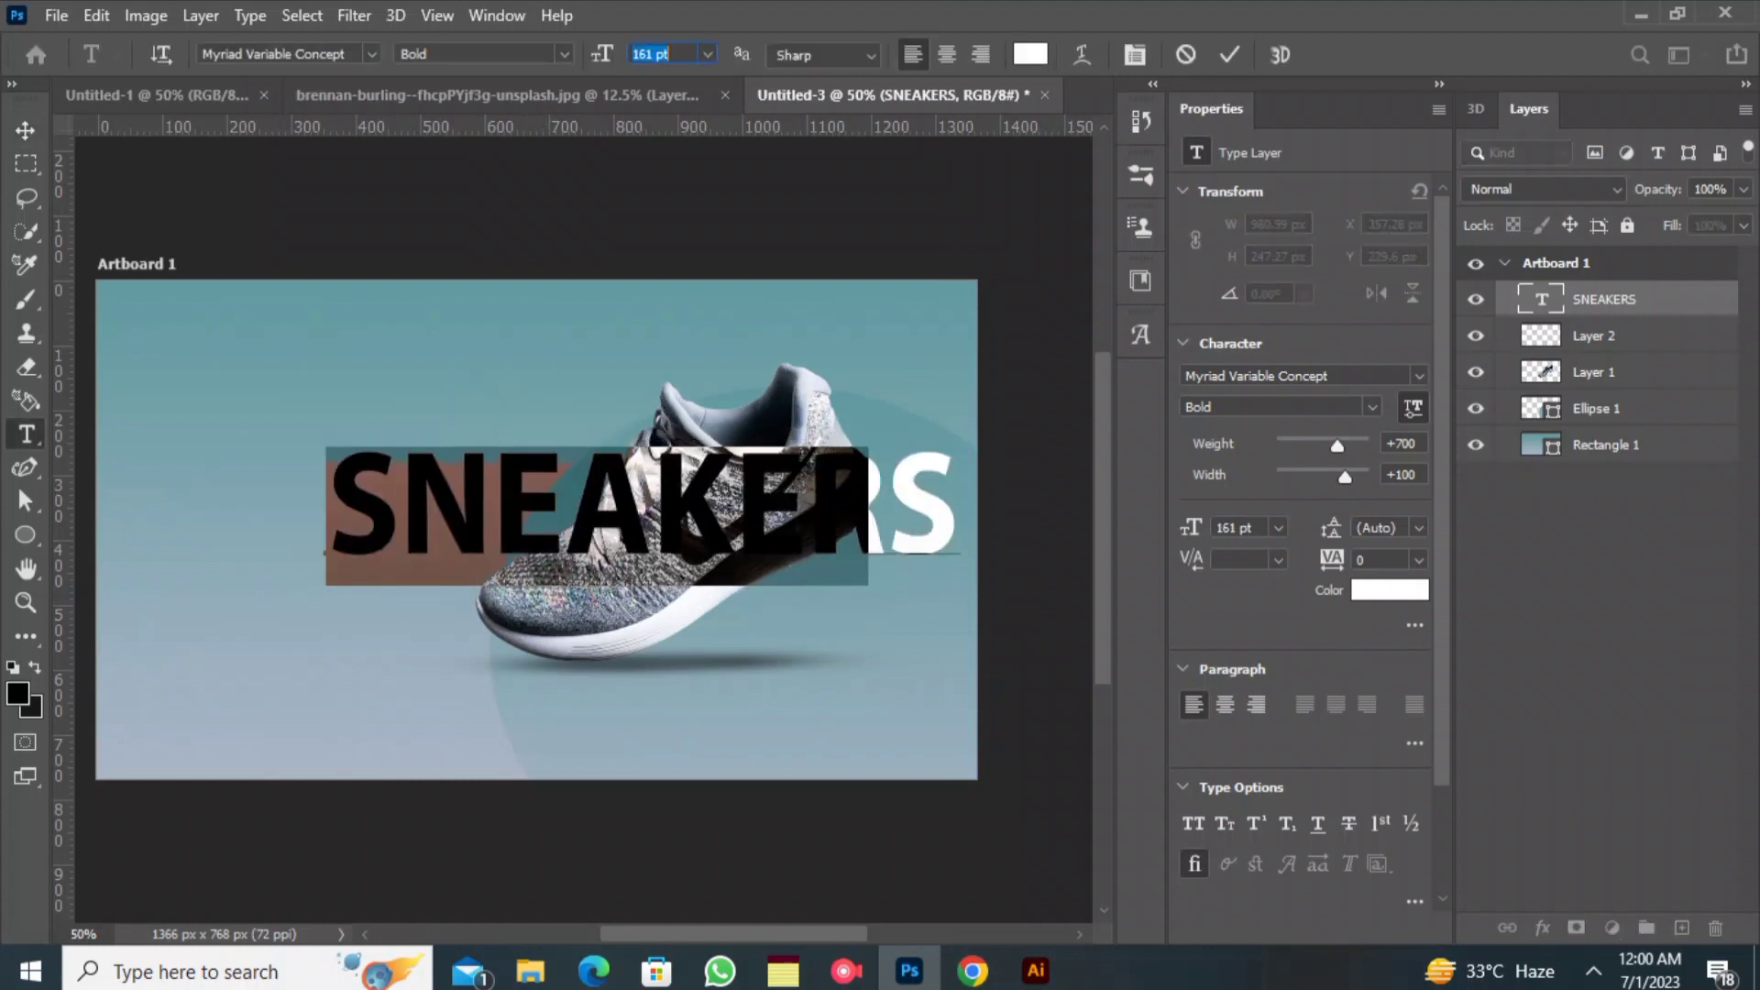
pyautogui.hotkey('ctrl', 'Return')
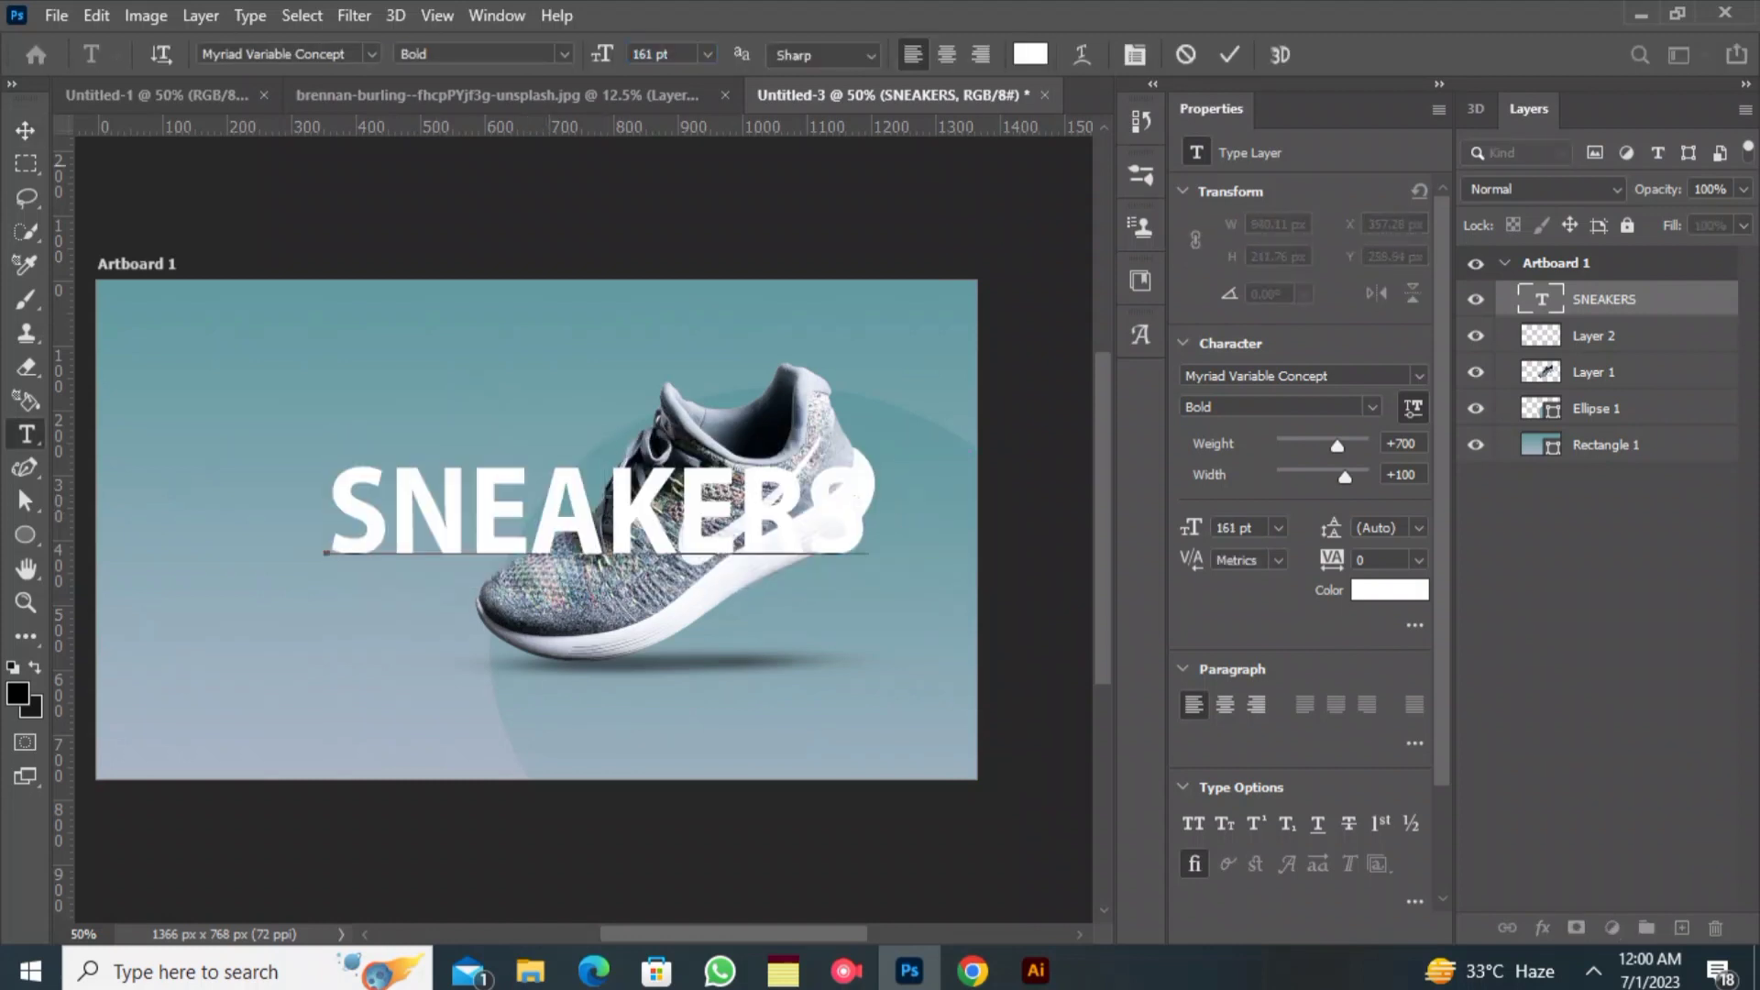
# - Stretch the SNEAKERS text to about 867 by 343 px across the shoe and move its layer beneath the shoe layer
pyautogui.press('v')
pyautogui.moveTo(608, 507); pyautogui.dragTo(596, 690)
pyautogui.moveTo(330, 478); pyautogui.dragTo(316, 472)
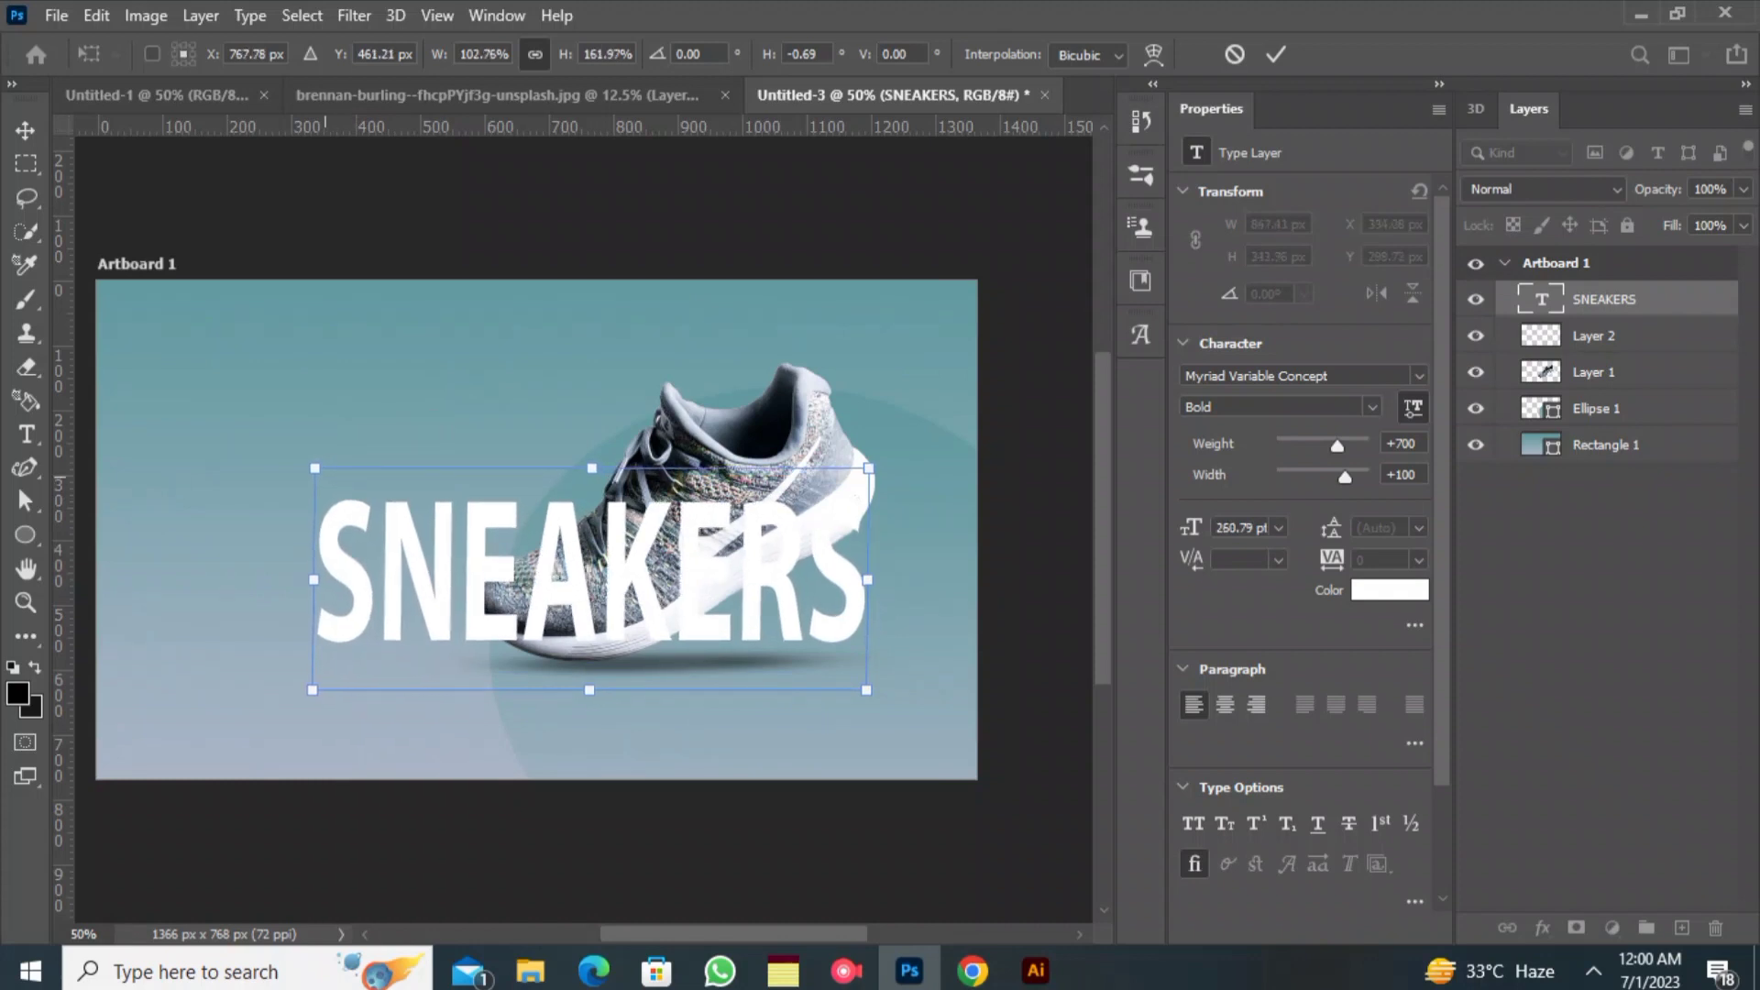
pyautogui.moveTo(489, 609); pyautogui.dragTo(567, 579)
pyautogui.moveTo(582, 518); pyautogui.dragTo(595, 504)
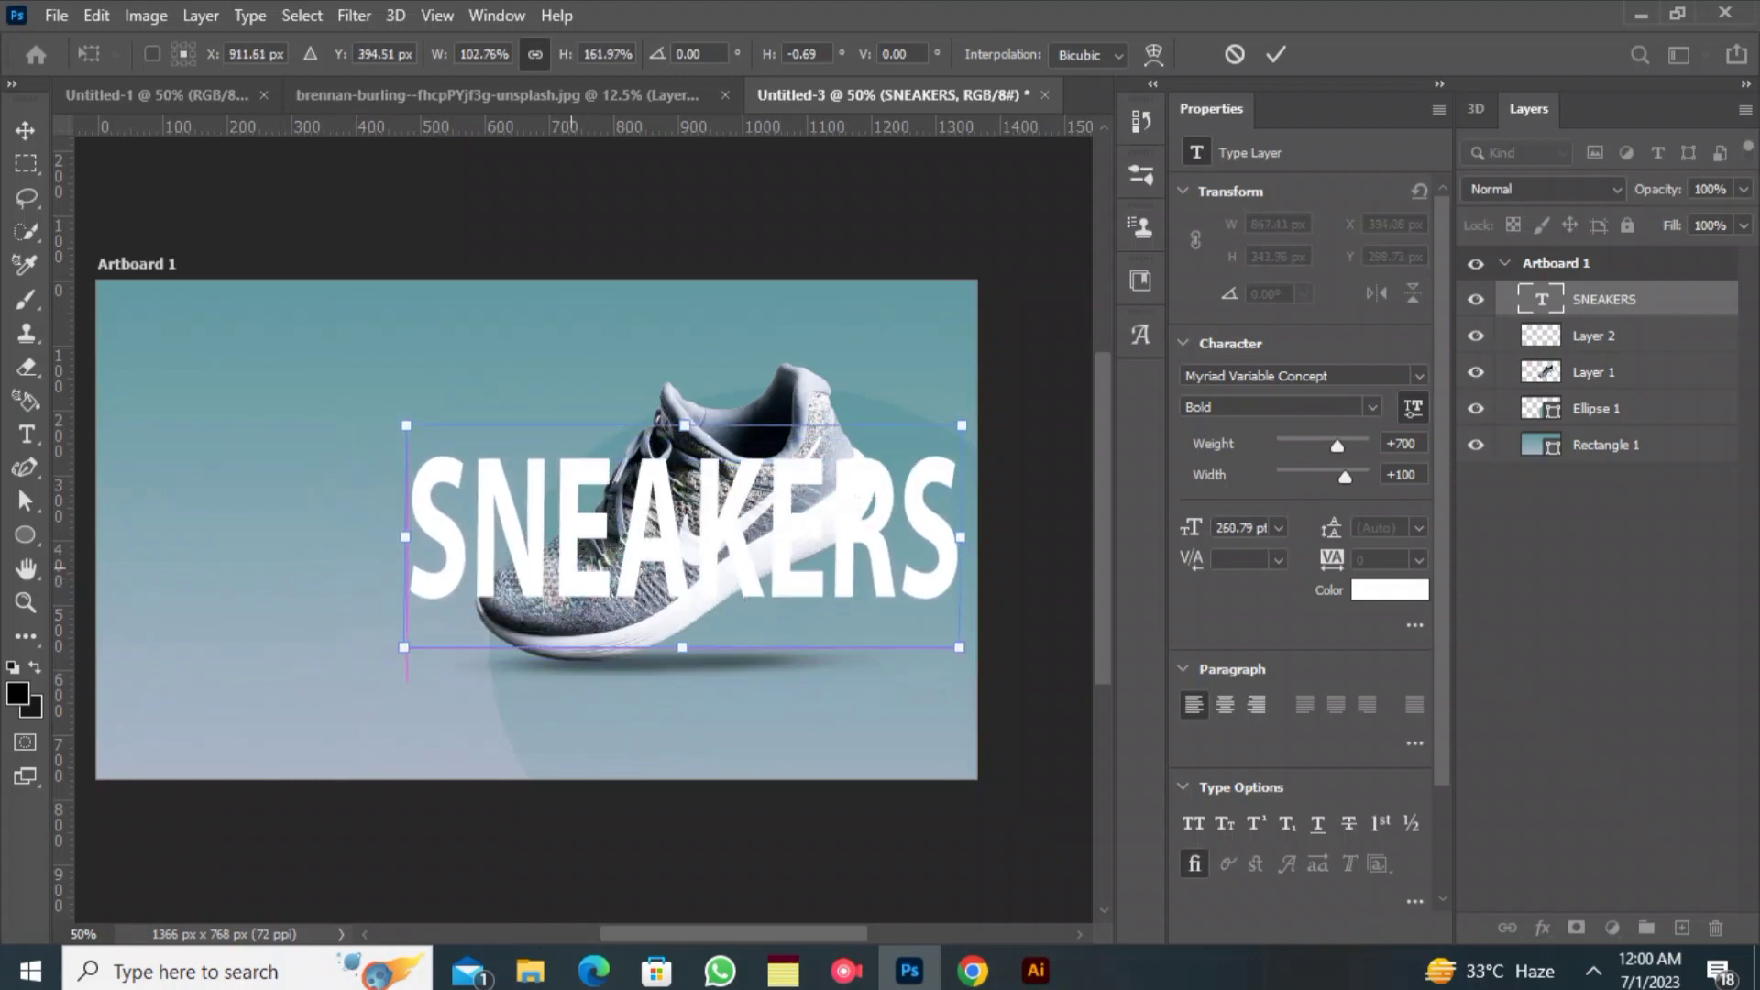
pyautogui.click(1276, 54)
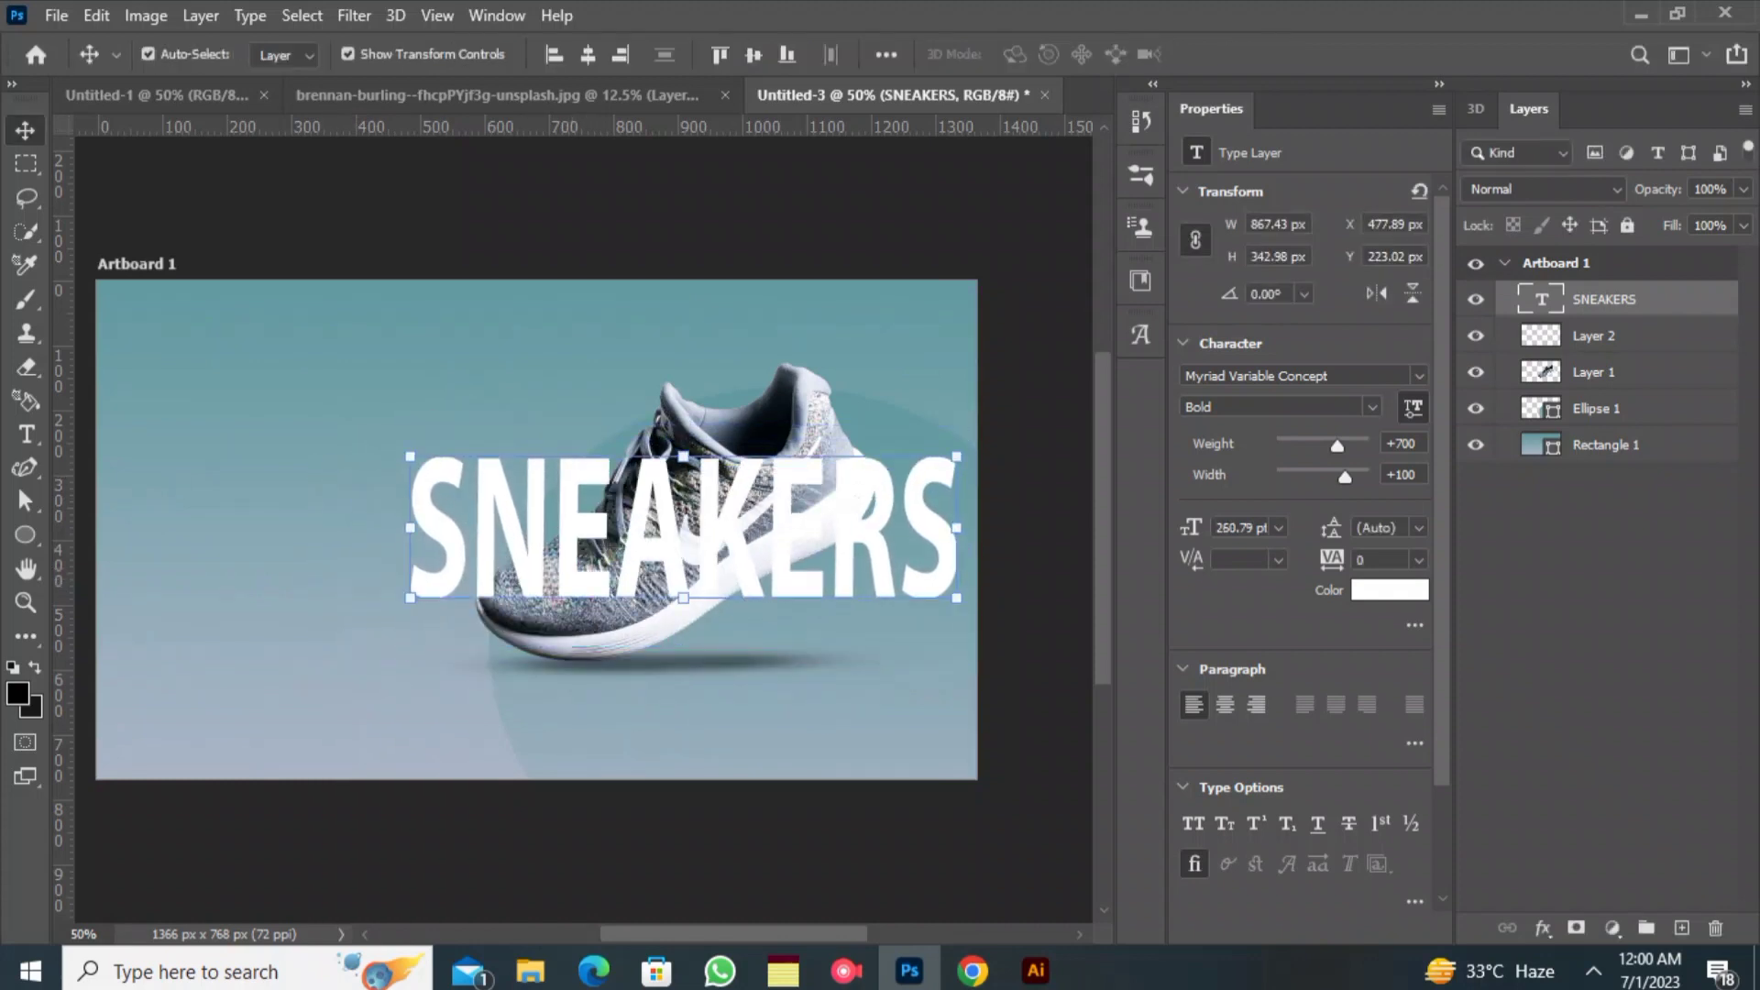
pyautogui.moveTo(1604, 299); pyautogui.dragTo(1549, 389)
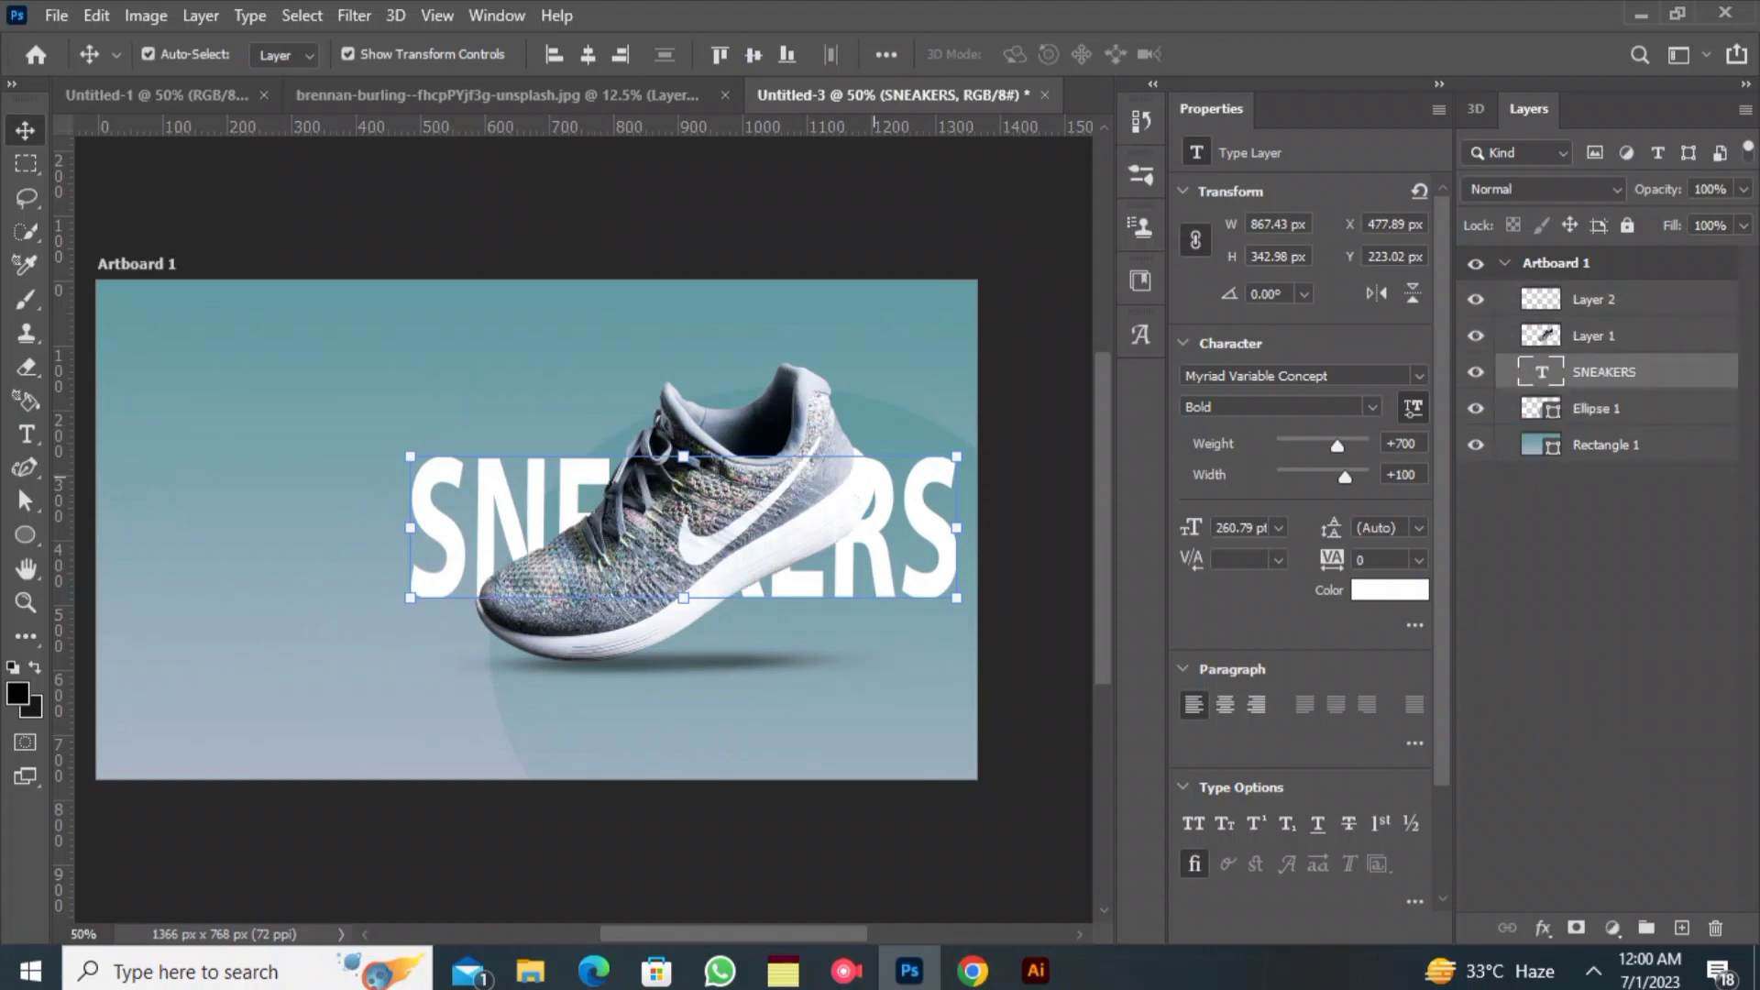
# - Open the shoe layer's blending options and set the layer opacity to 98%
pyautogui.click(738, 536)
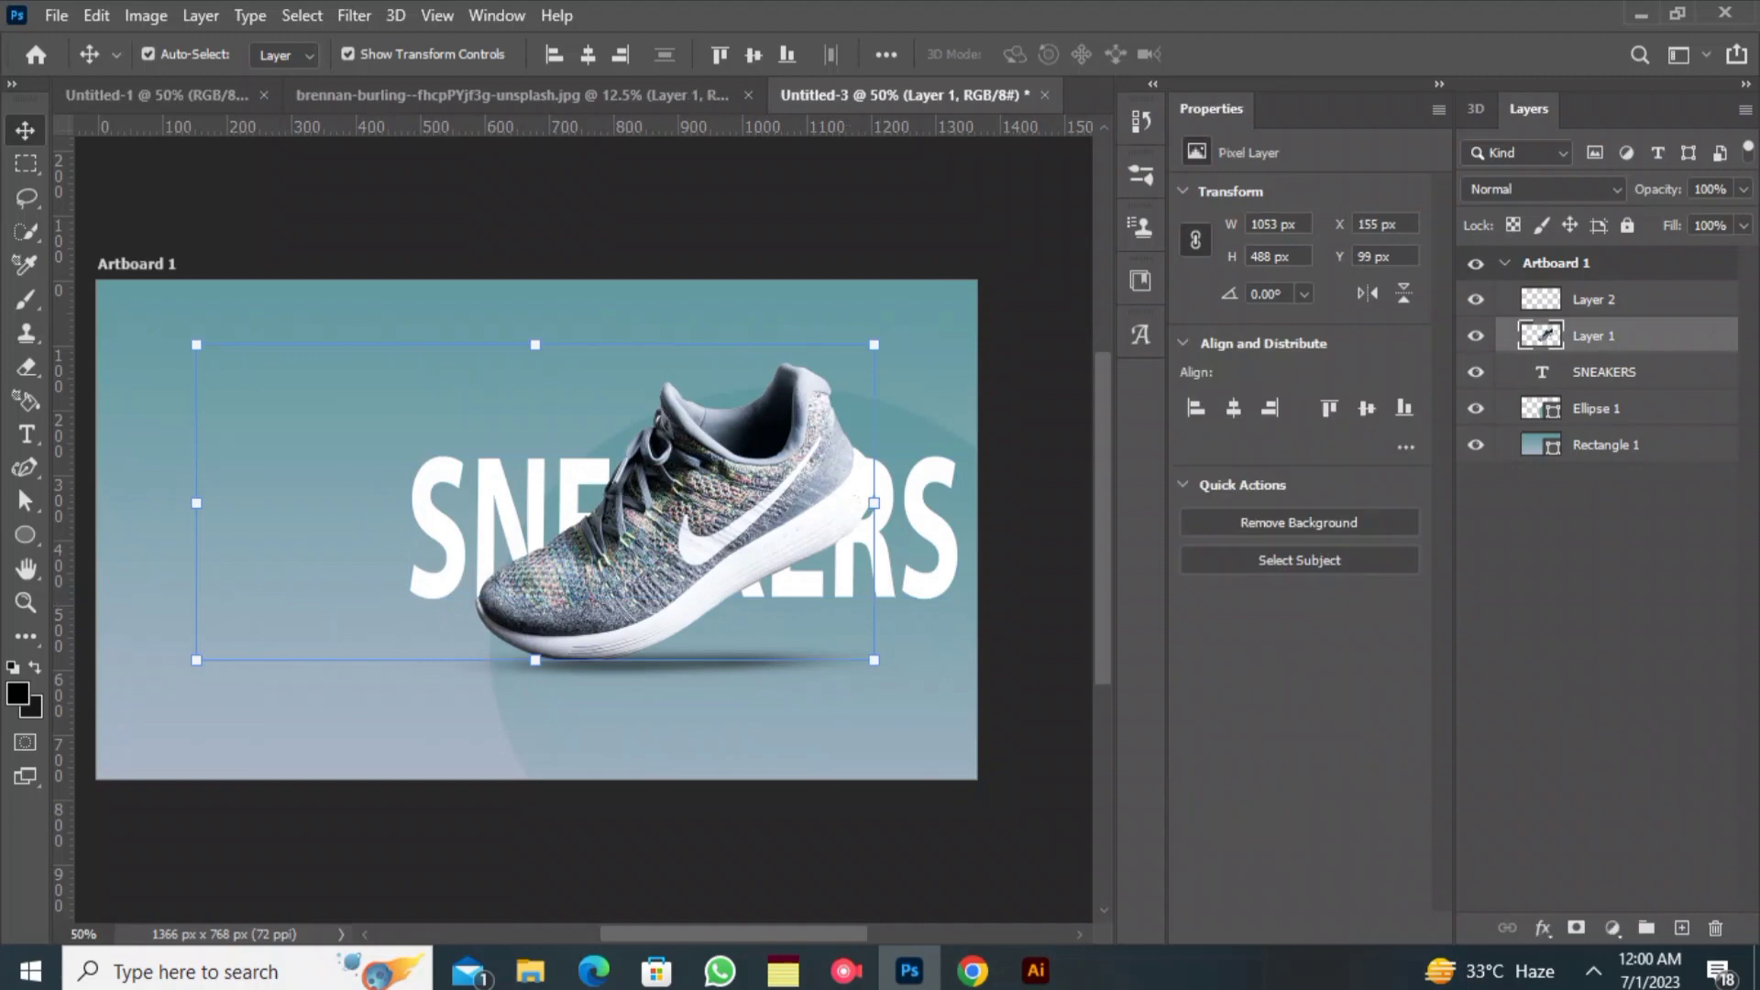
pyautogui.doubleClick(1674, 336)
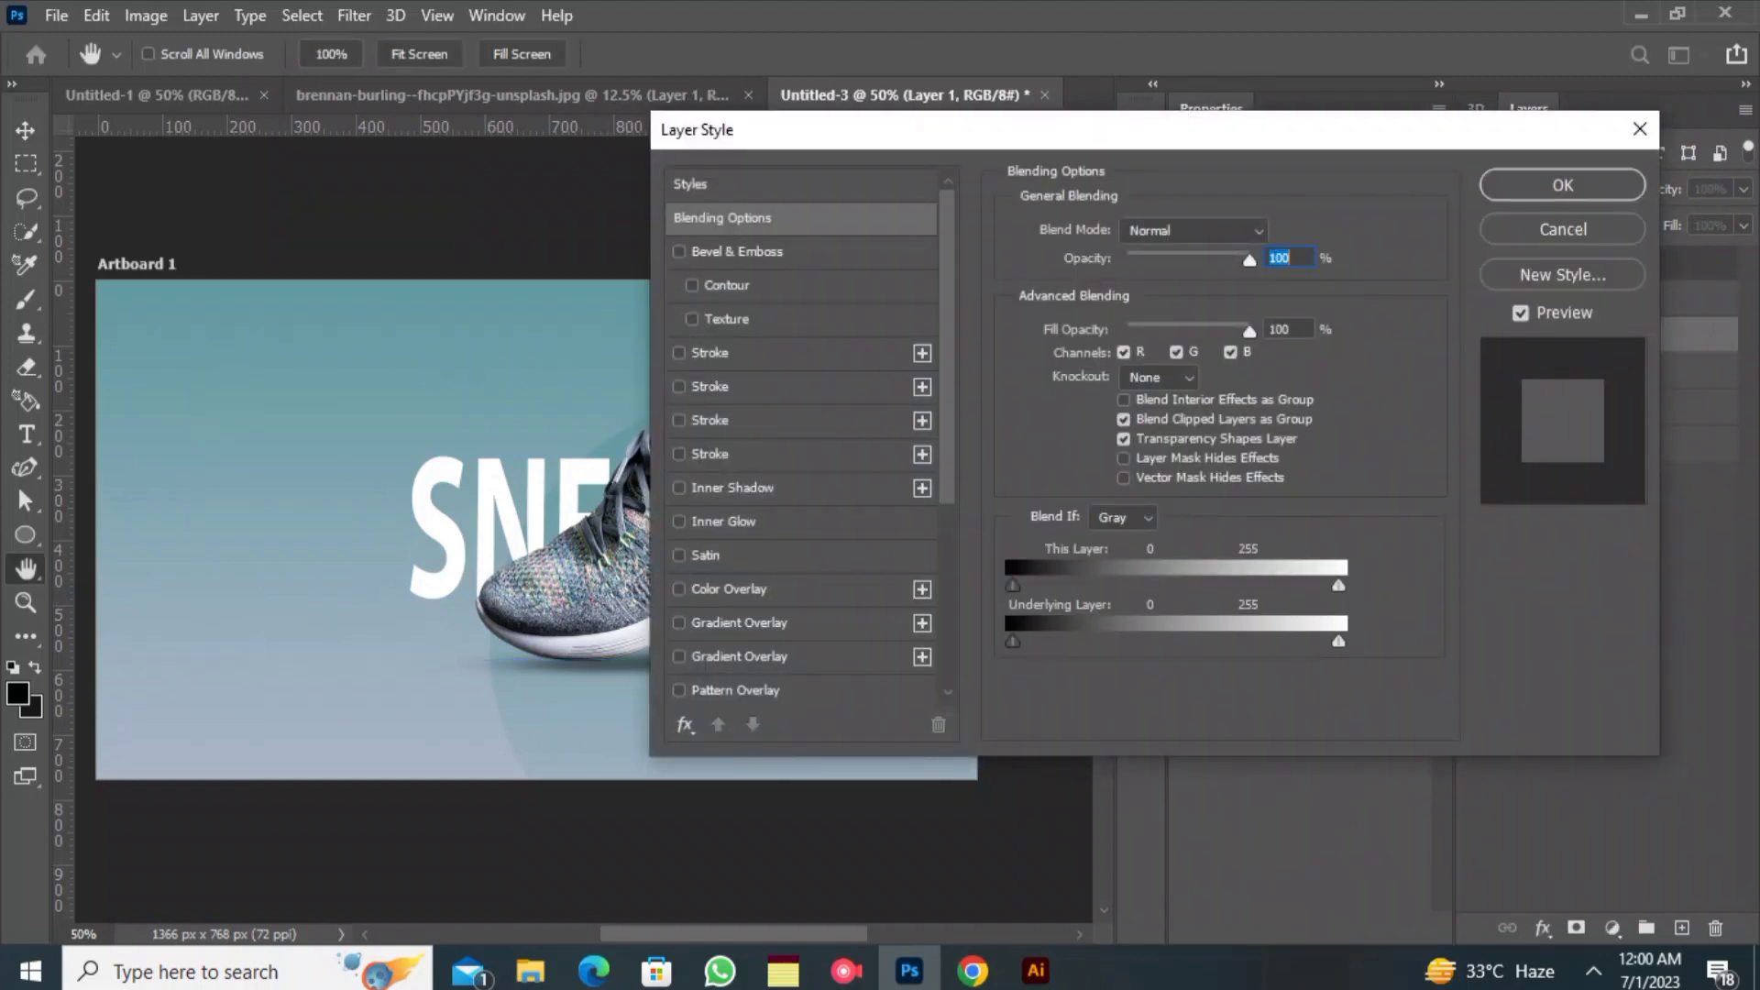
pyautogui.moveTo(923, 137); pyautogui.dragTo(1135, 130)
pyautogui.scroll(-2, 1013, 413)
pyautogui.moveTo(1460, 253); pyautogui.dragTo(1458, 253)
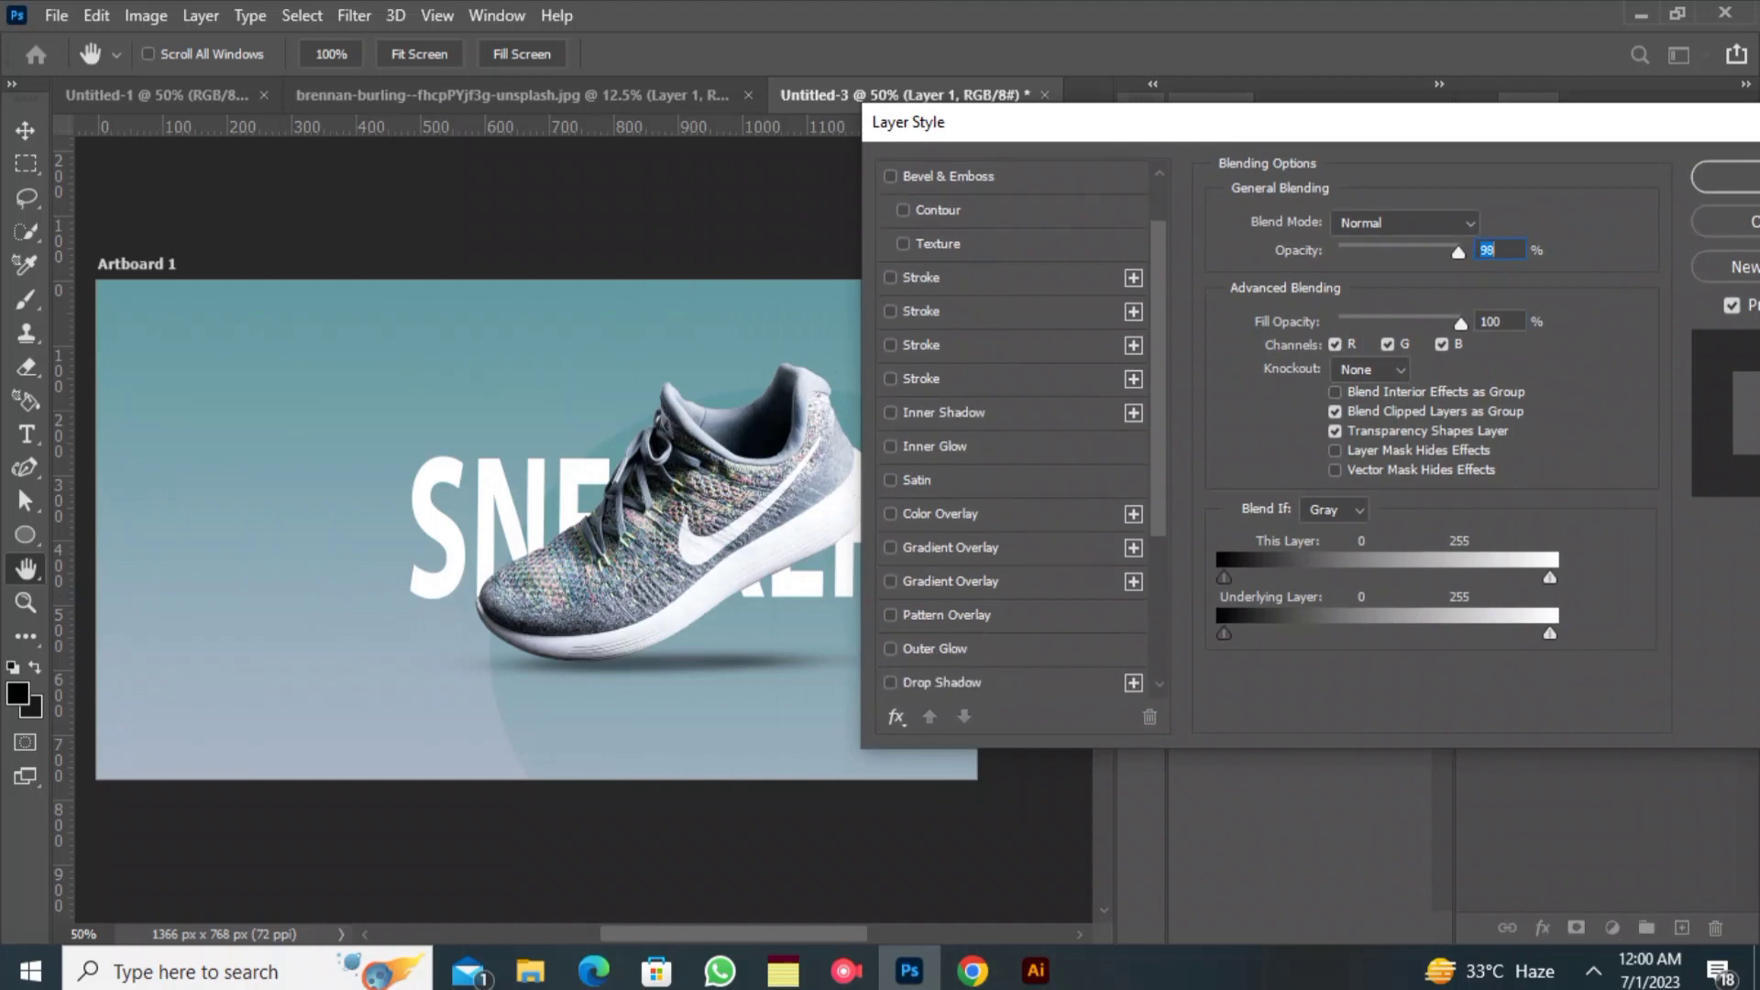
# - Give the shoe layer a drop shadow with 24% opacity, 8 px distance, 0% spread and 2 px size
pyautogui.click(890, 683)
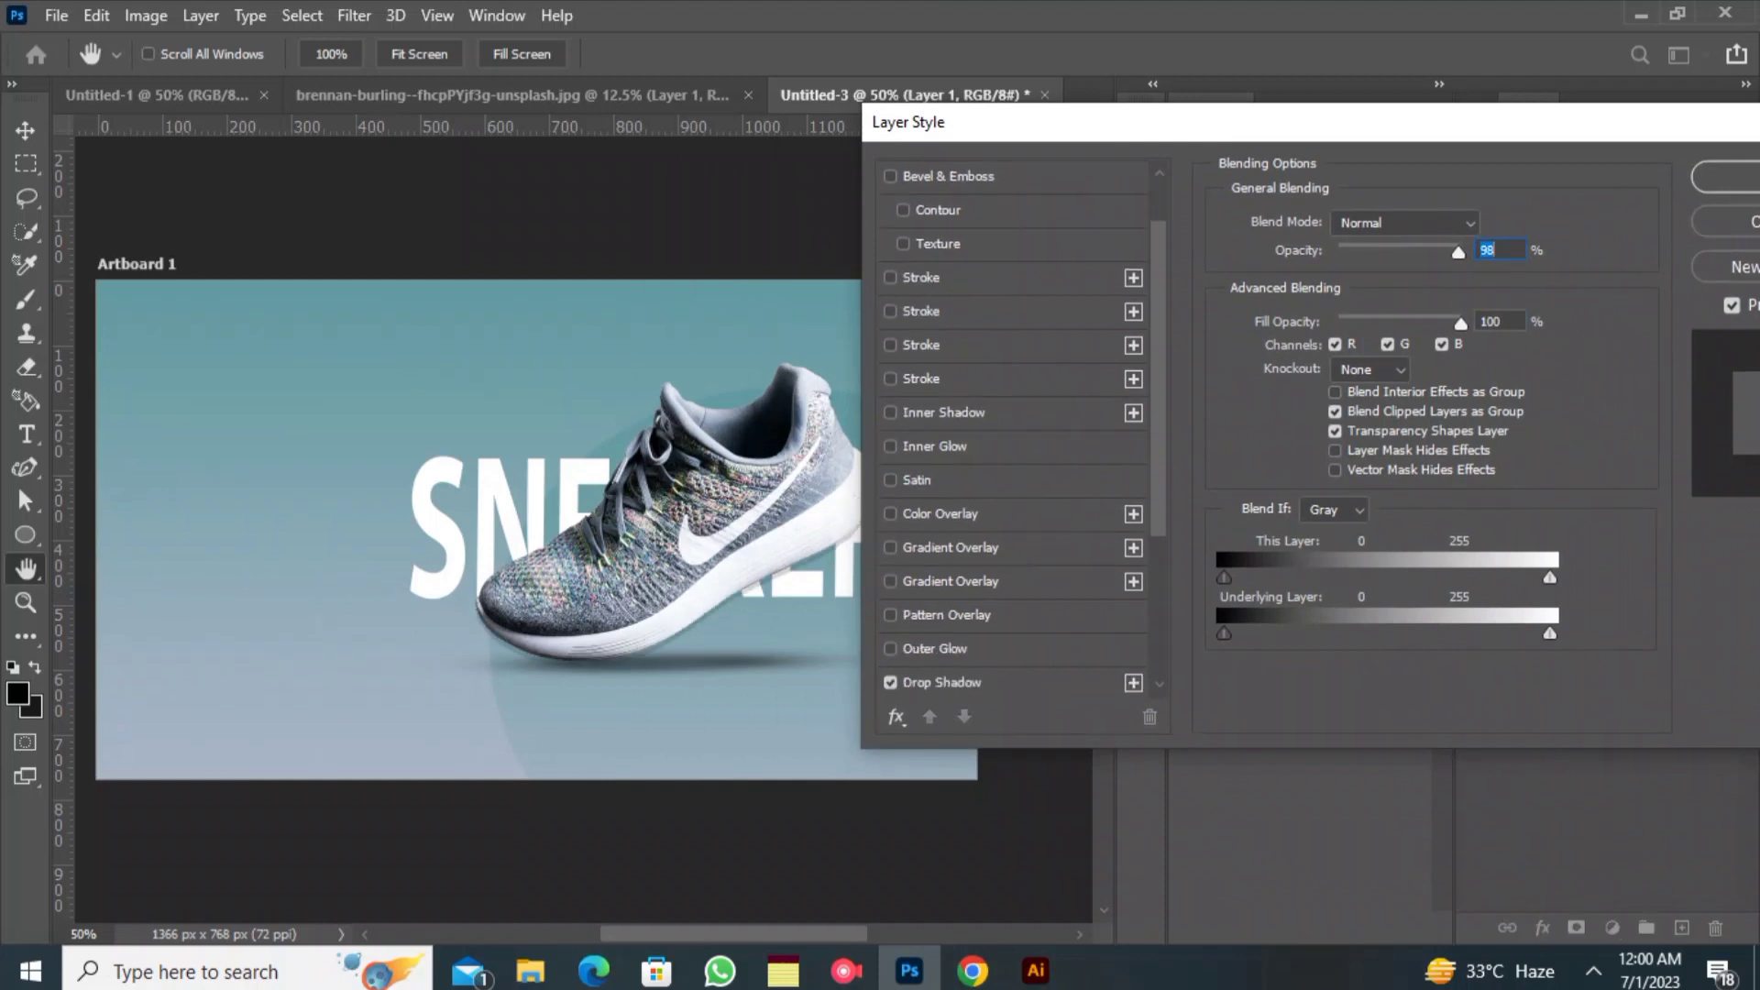
pyautogui.click(941, 683)
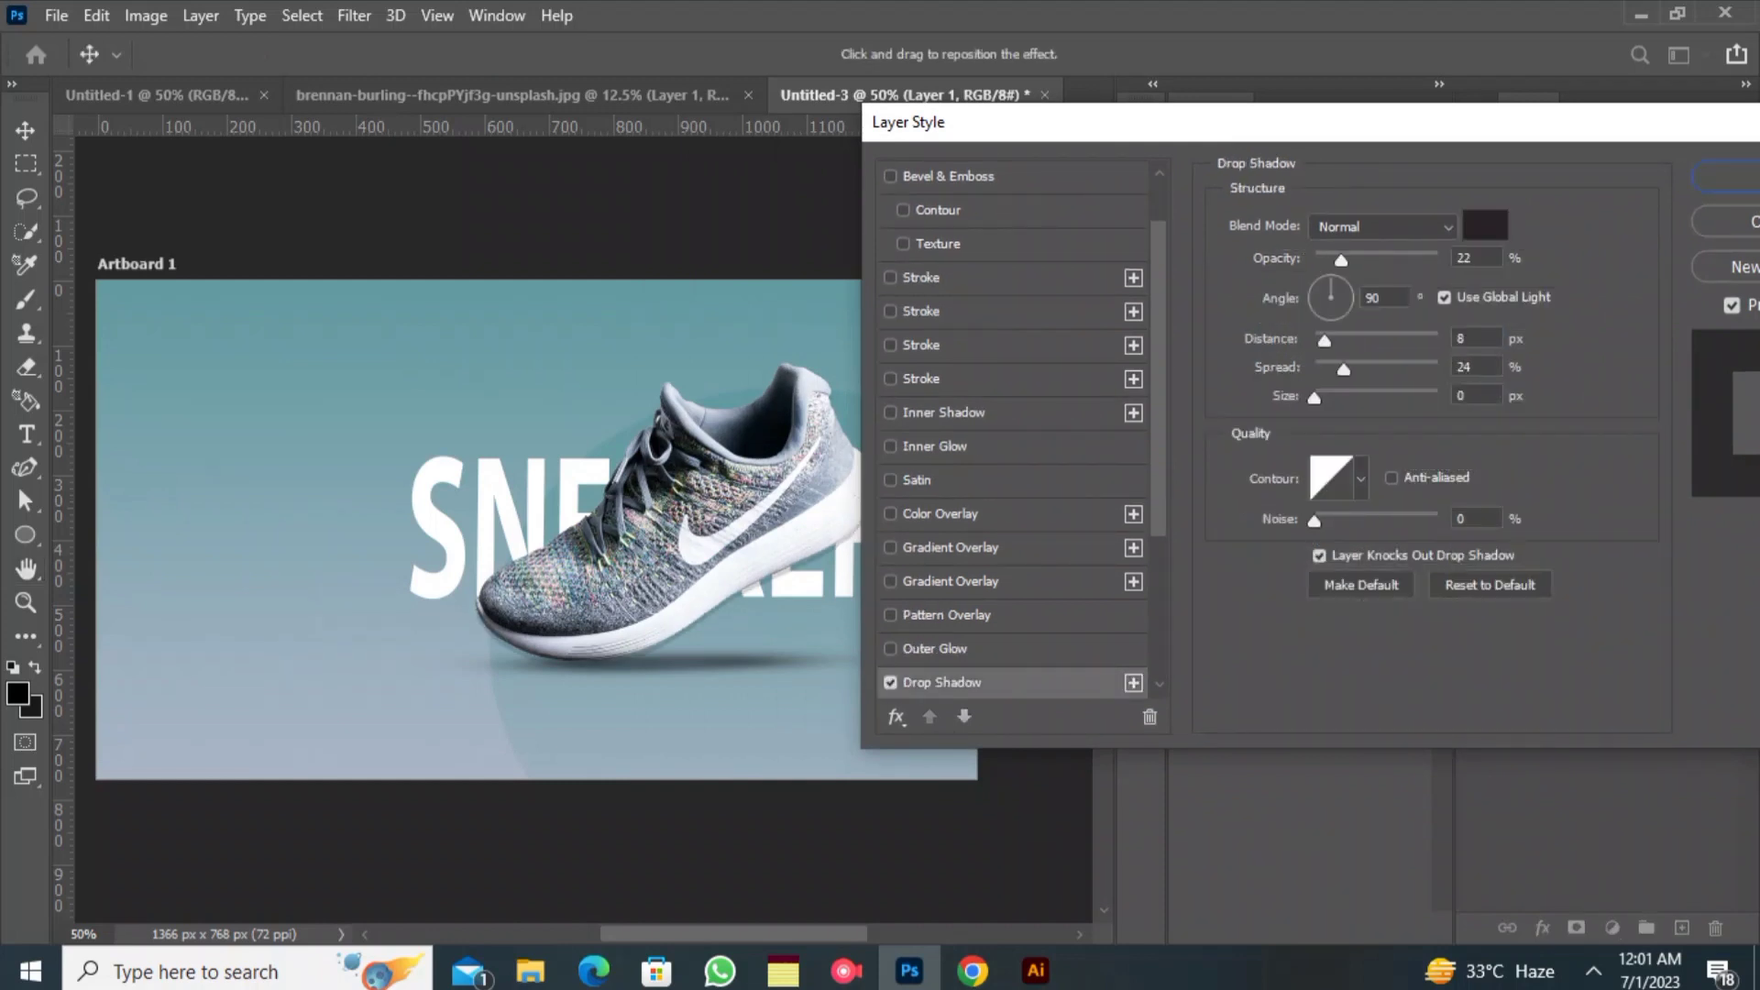
pyautogui.moveTo(1341, 259)
pyautogui.mouseDown()
pyautogui.moveTo(1386, 259)
pyautogui.moveTo(1322, 259)
pyautogui.moveTo(1344, 259)
pyautogui.mouseUp()
pyautogui.moveTo(1324, 340); pyautogui.dragTo(1317, 397)
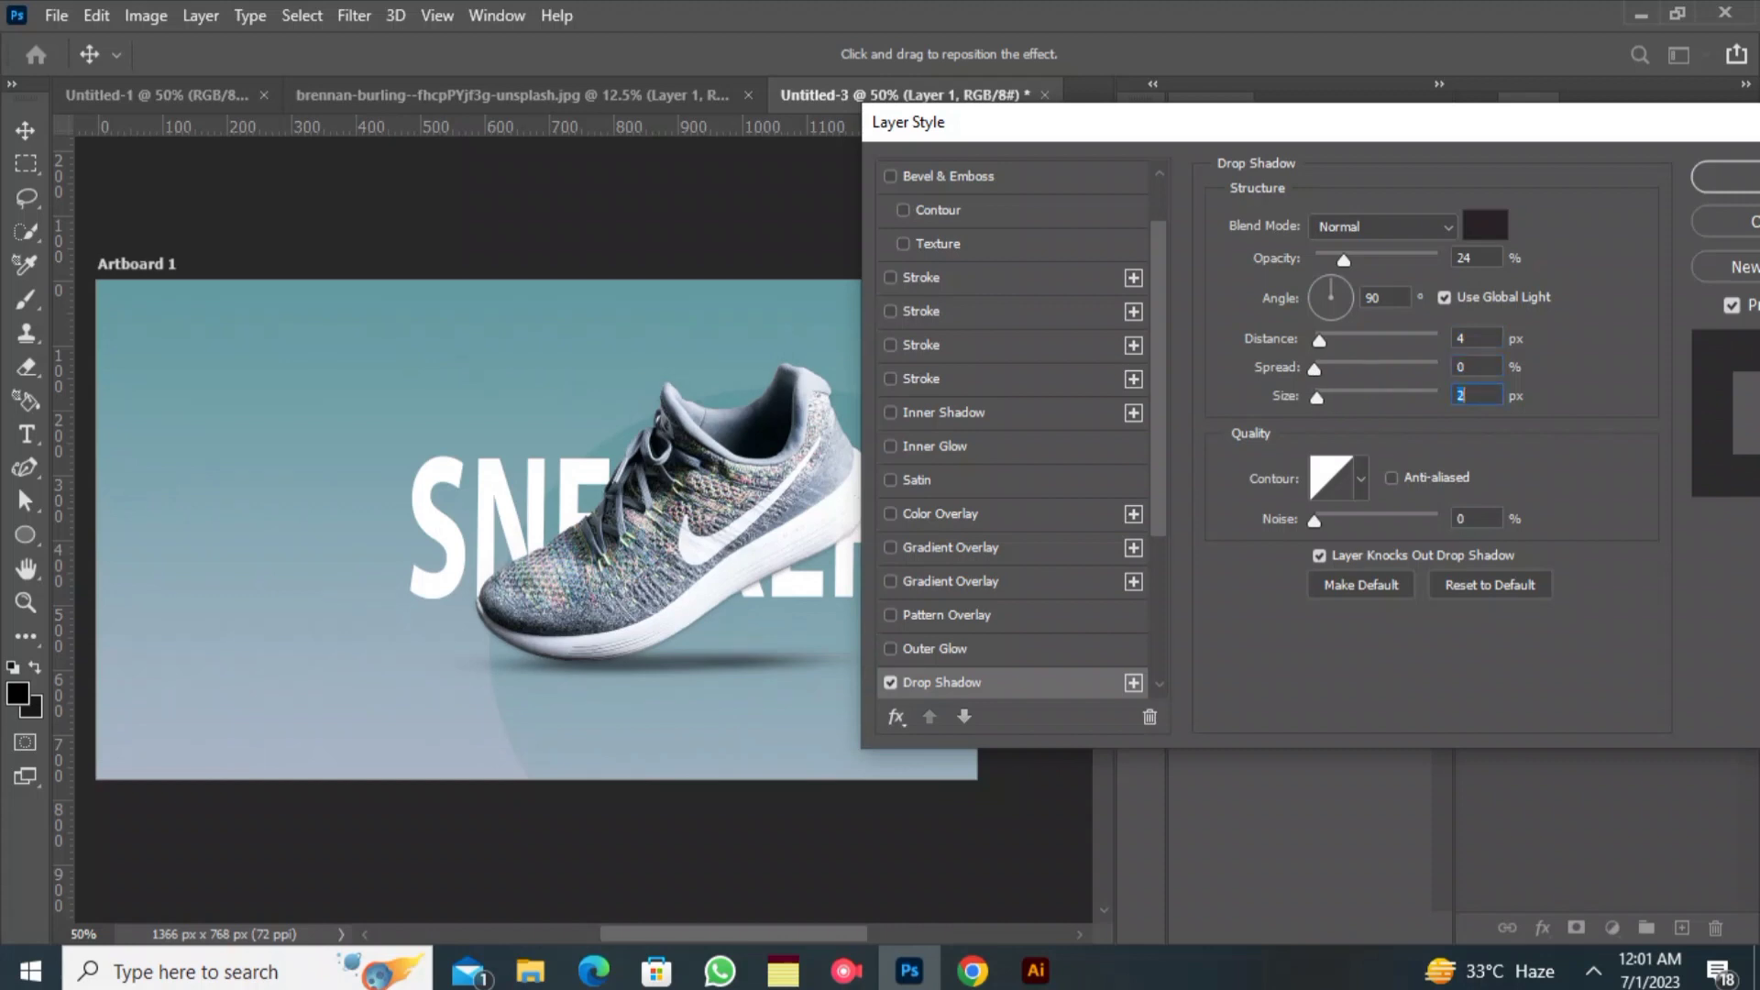
pyautogui.moveTo(1315, 521)
pyautogui.mouseDown()
pyautogui.moveTo(1360, 521)
pyautogui.moveTo(1315, 520)
pyautogui.mouseUp()
pyautogui.moveTo(1319, 340); pyautogui.dragTo(1324, 340)
pyautogui.moveTo(1347, 122); pyautogui.dragTo(729, 160)
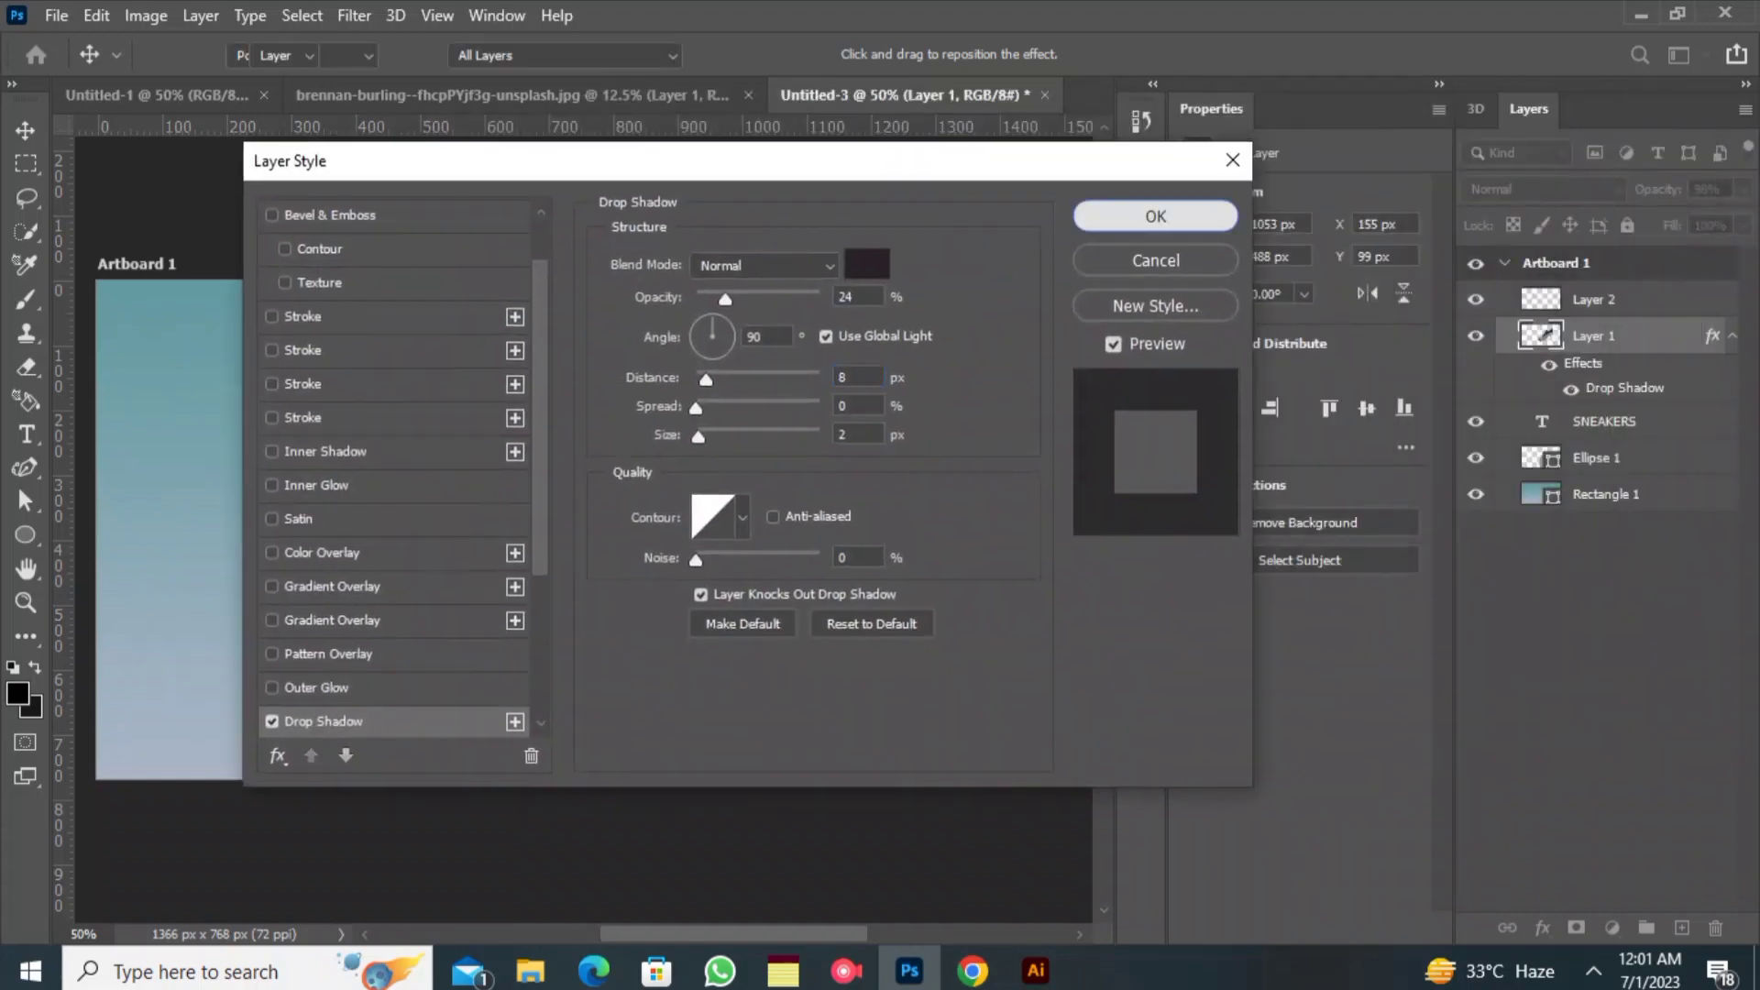
pyautogui.click(1155, 217)
# - Try a drop shadow on the SNEAKERS text layer and switch it off again
pyautogui.click(1604, 421)
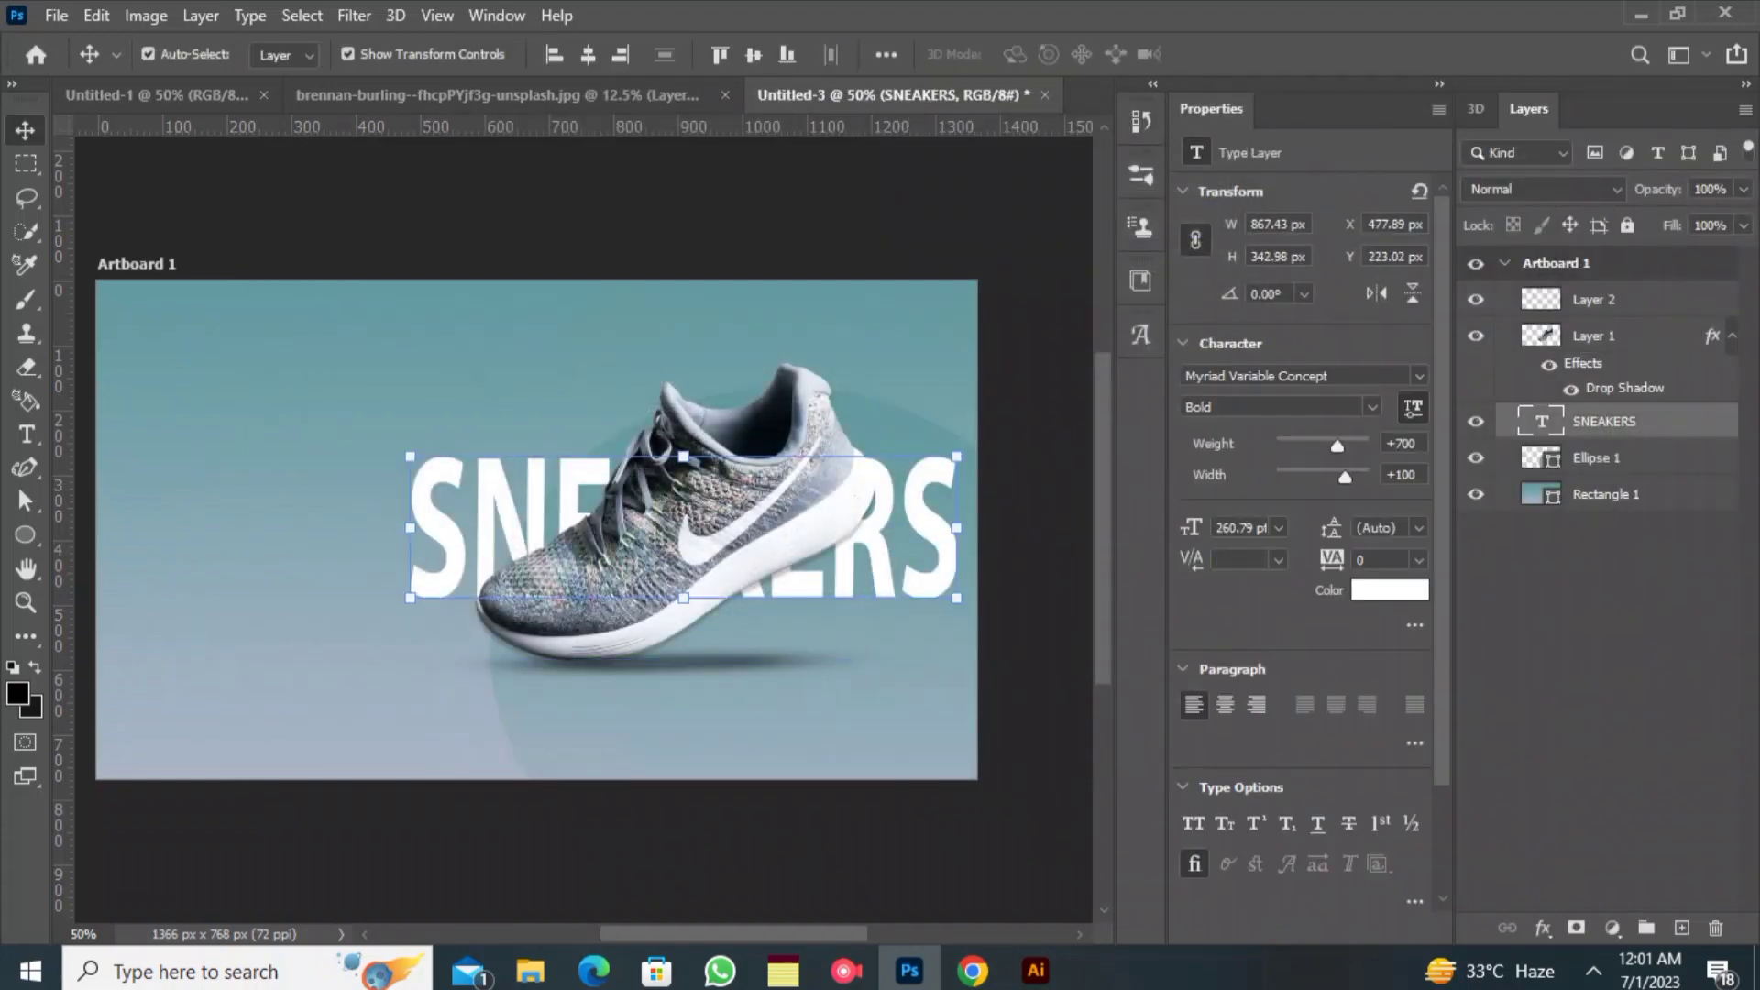
pyautogui.doubleClick(1677, 421)
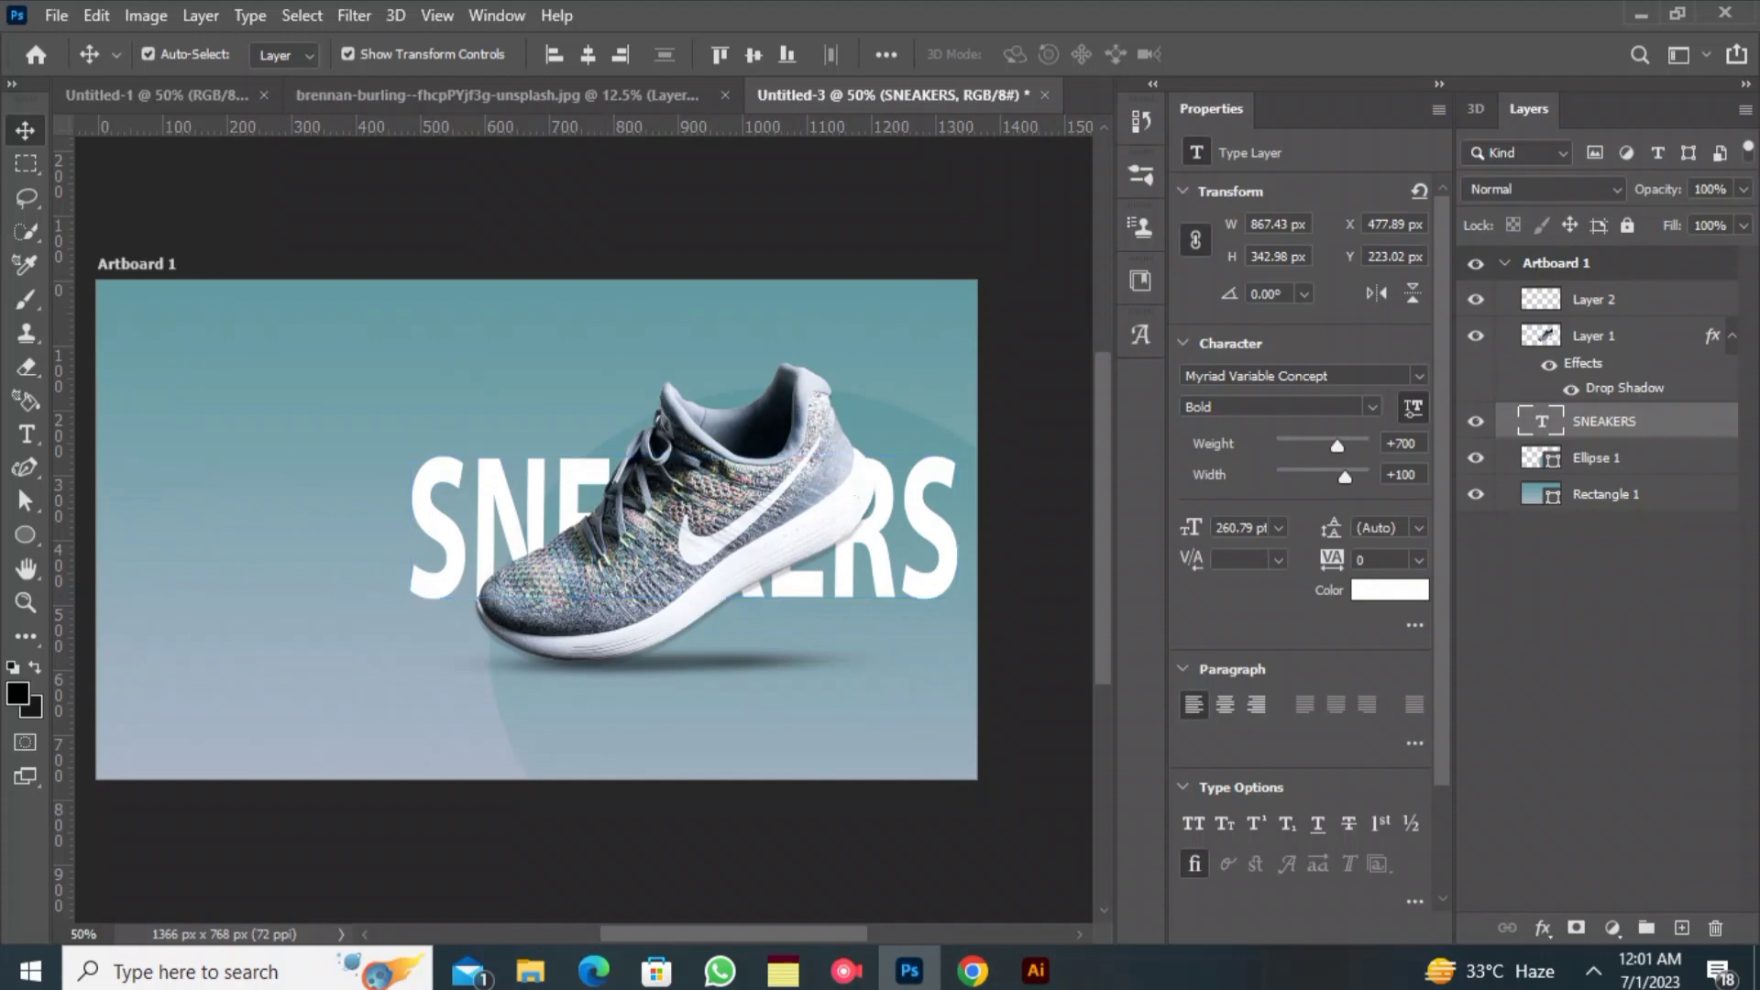
pyautogui.moveTo(780, 161); pyautogui.dragTo(1476, 242)
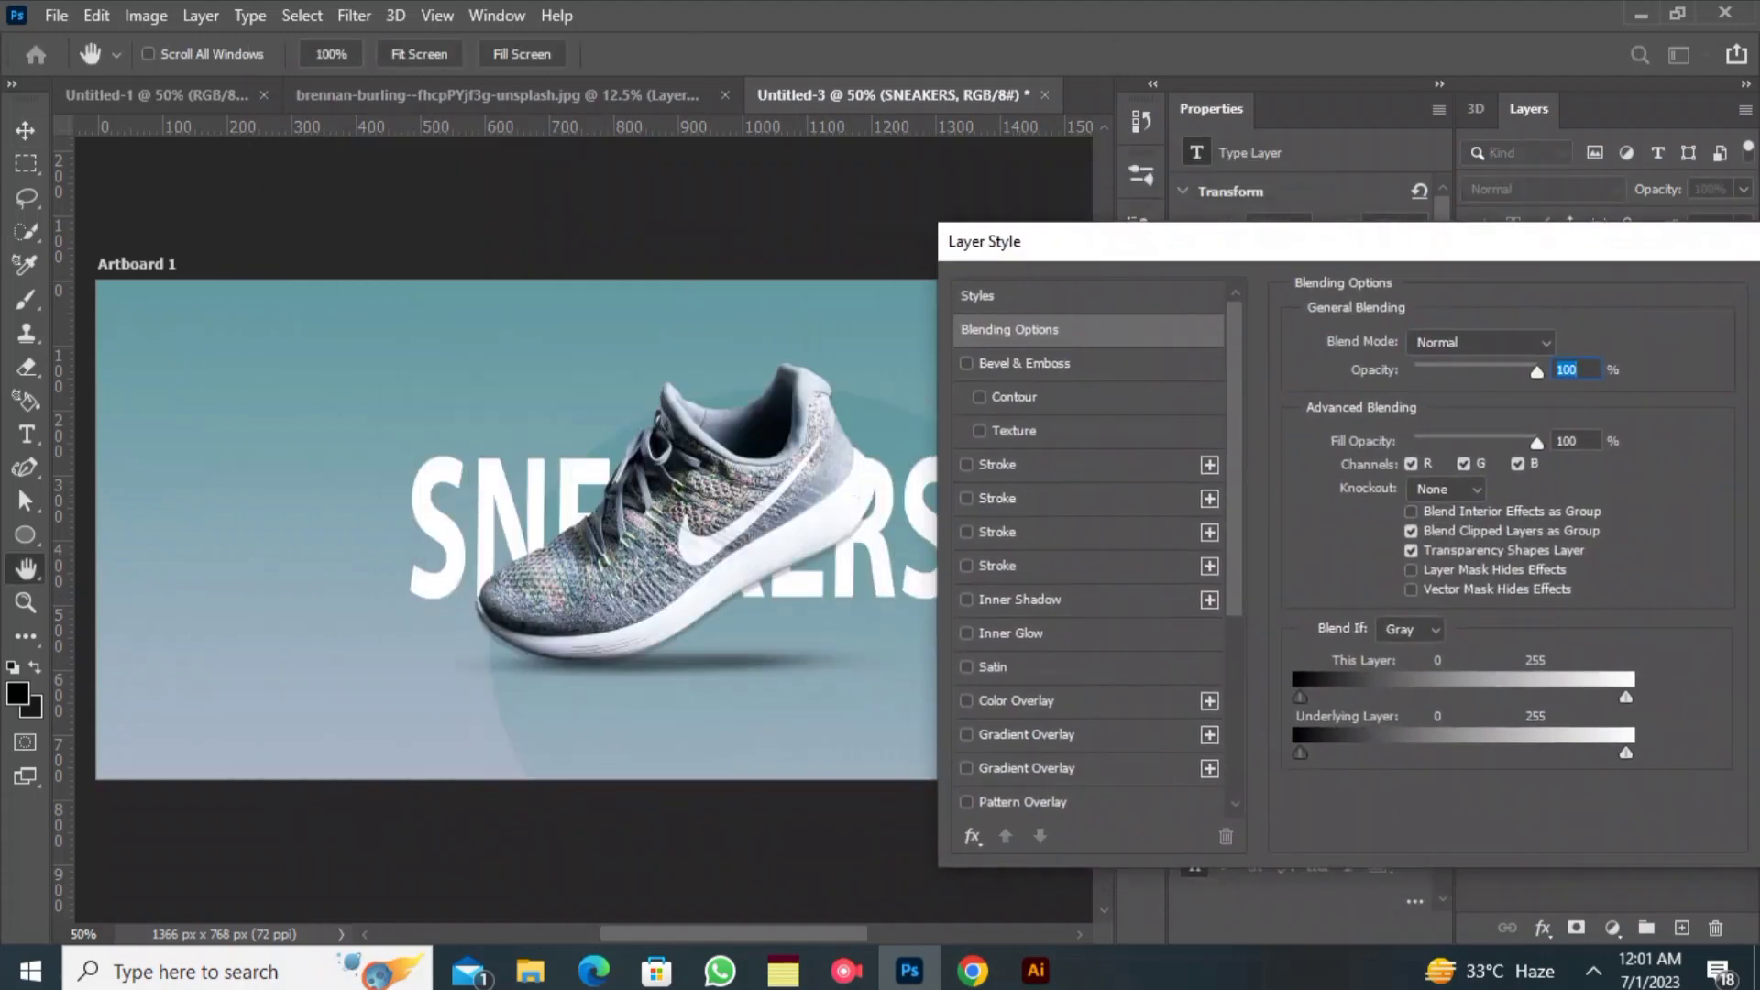
pyautogui.scroll(-1, 1090, 550)
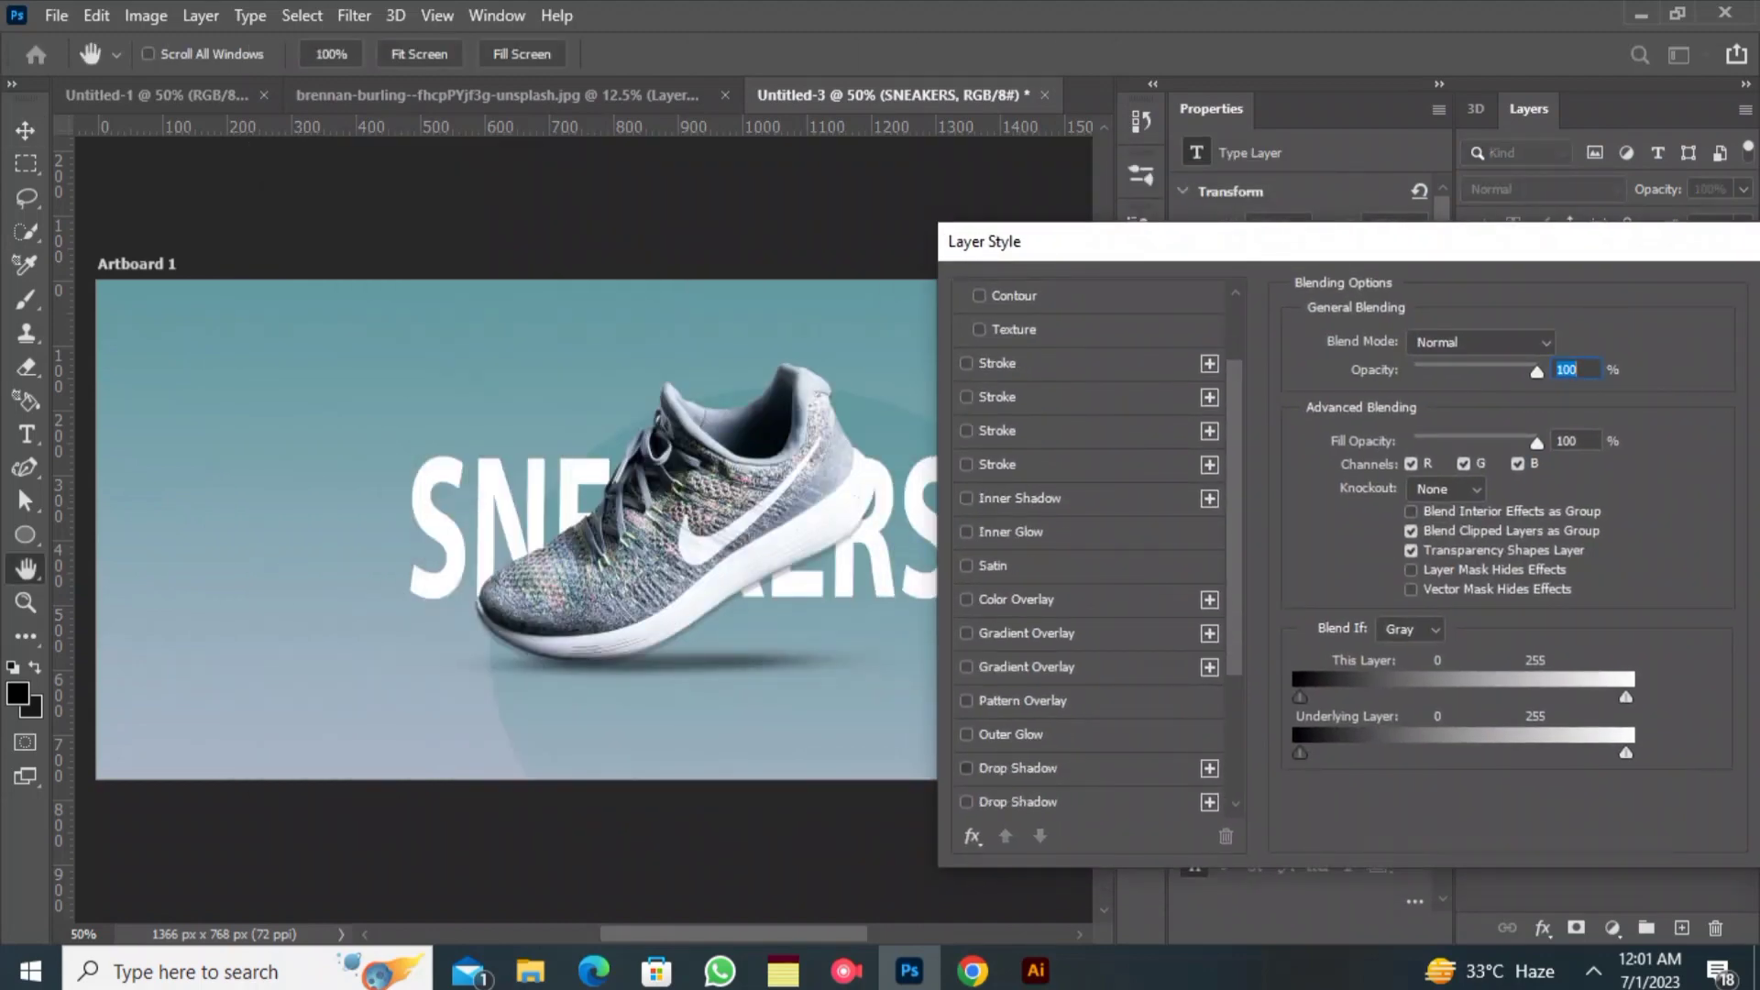
pyautogui.click(966, 768)
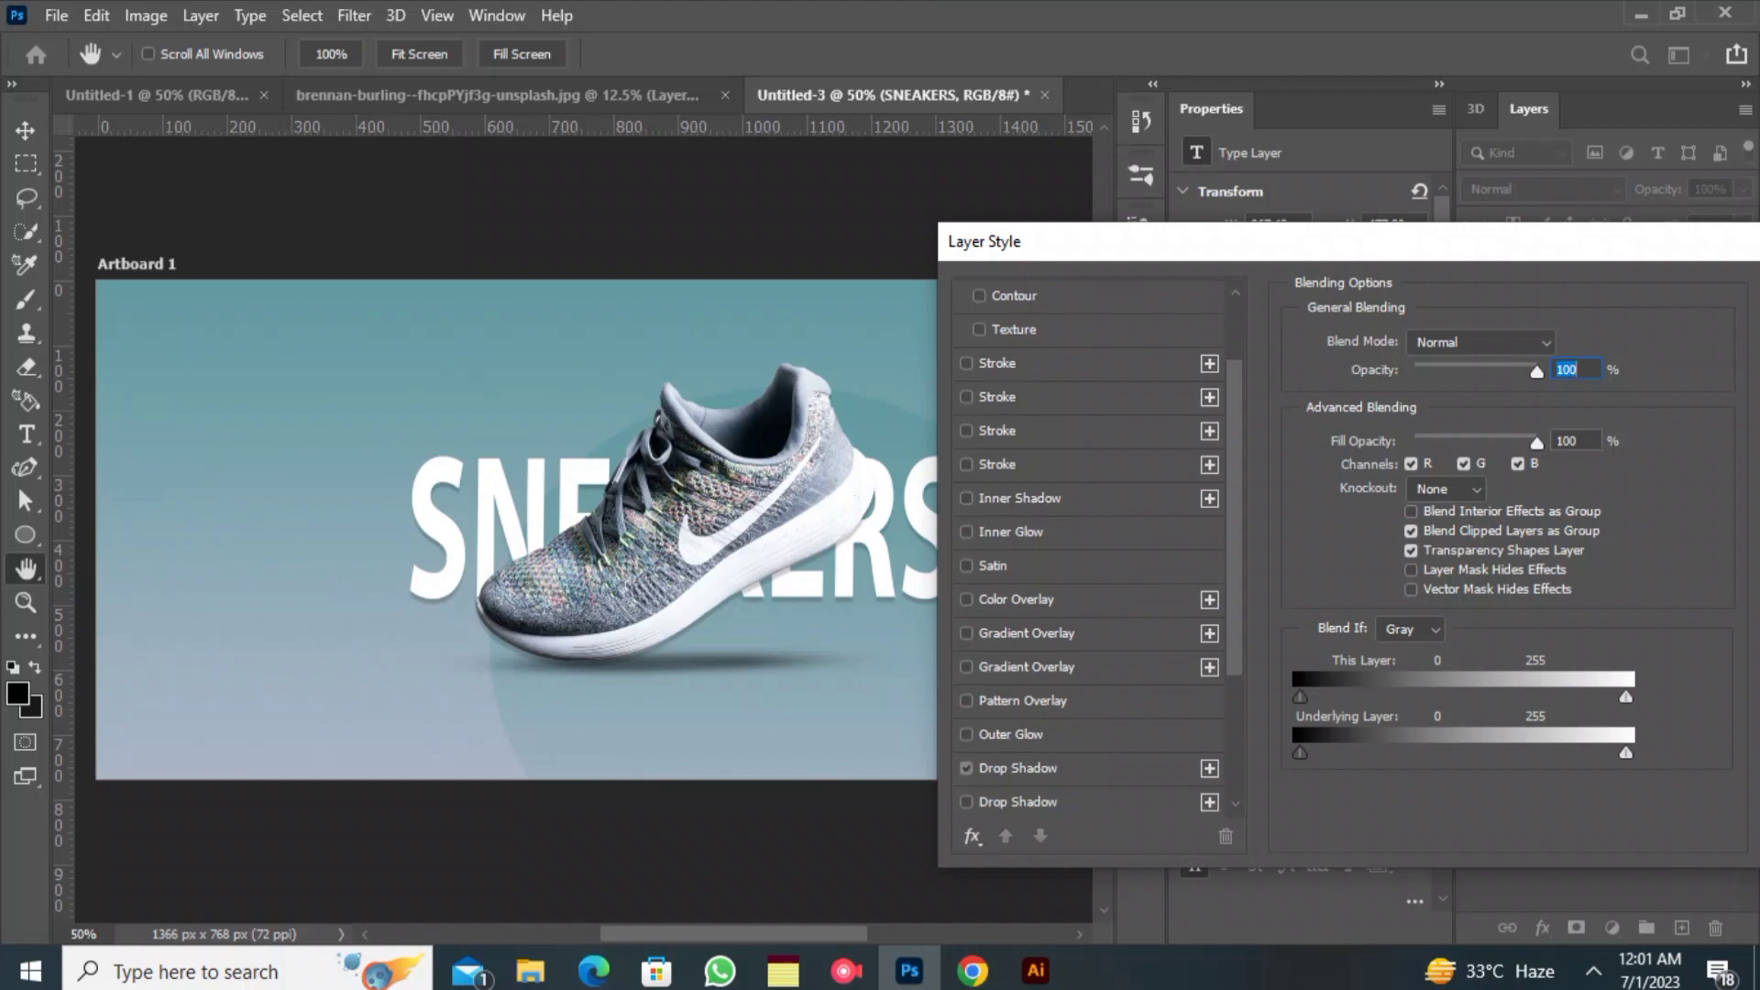
pyautogui.click(1017, 768)
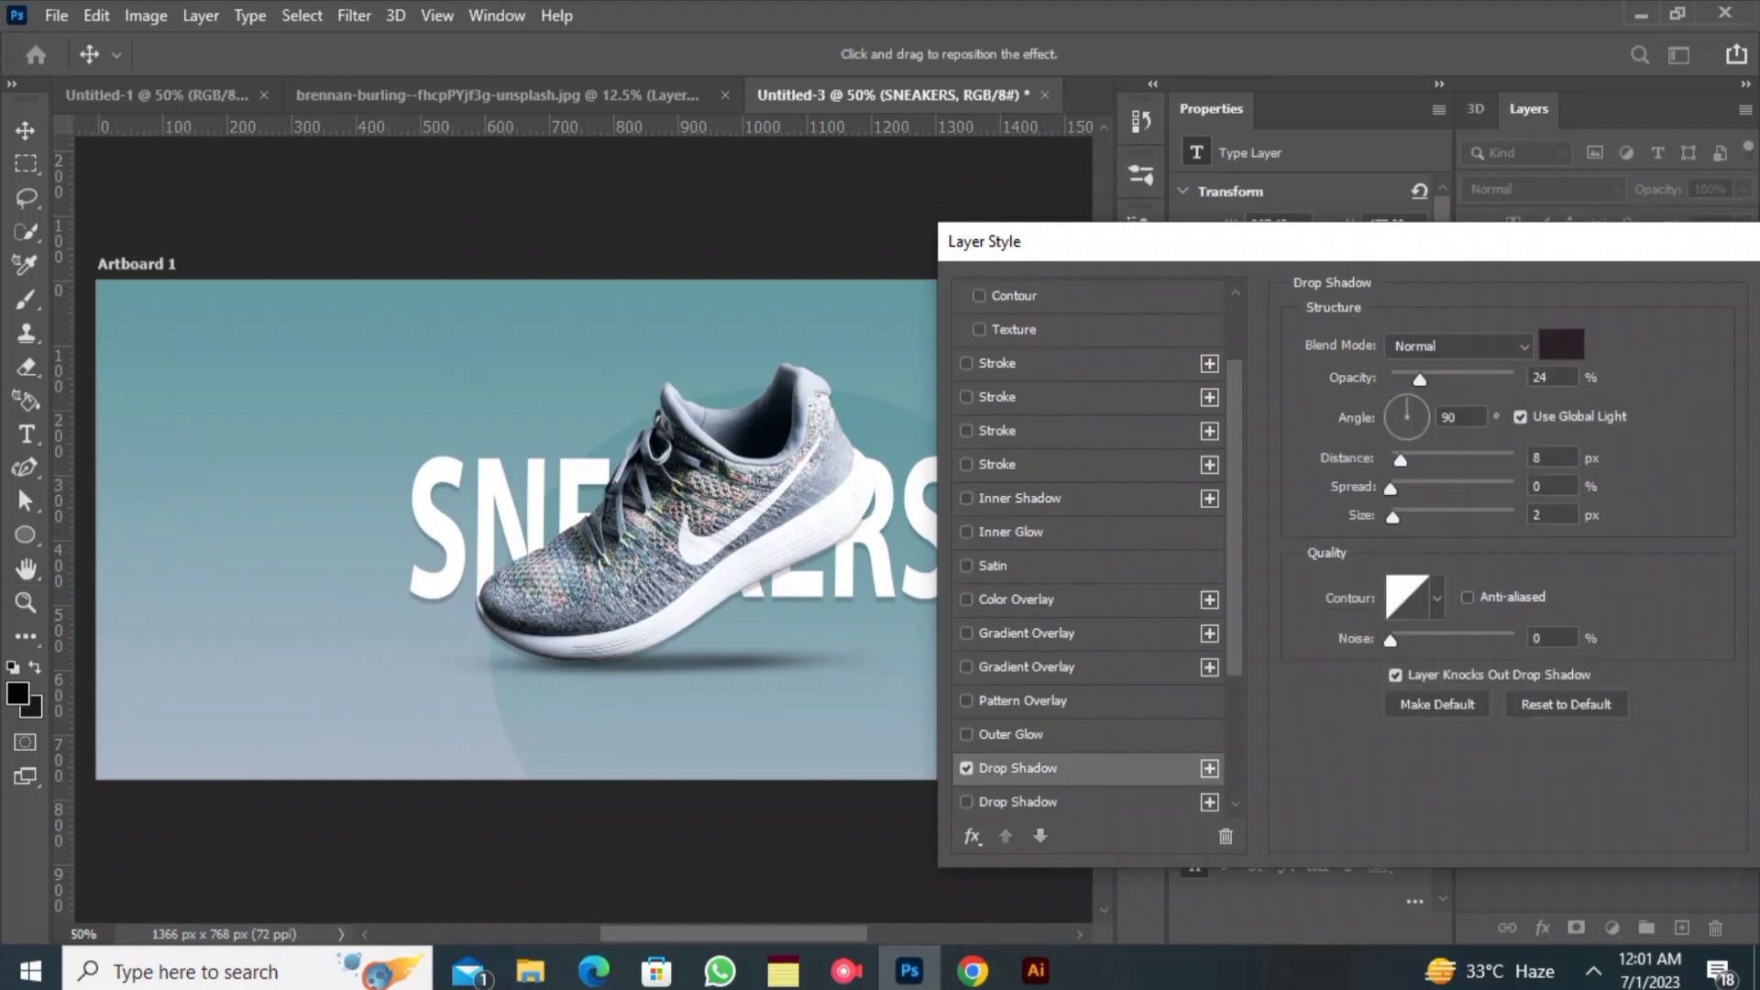
pyautogui.click(966, 768)
pyautogui.moveTo(1284, 242); pyautogui.dragTo(798, 221)
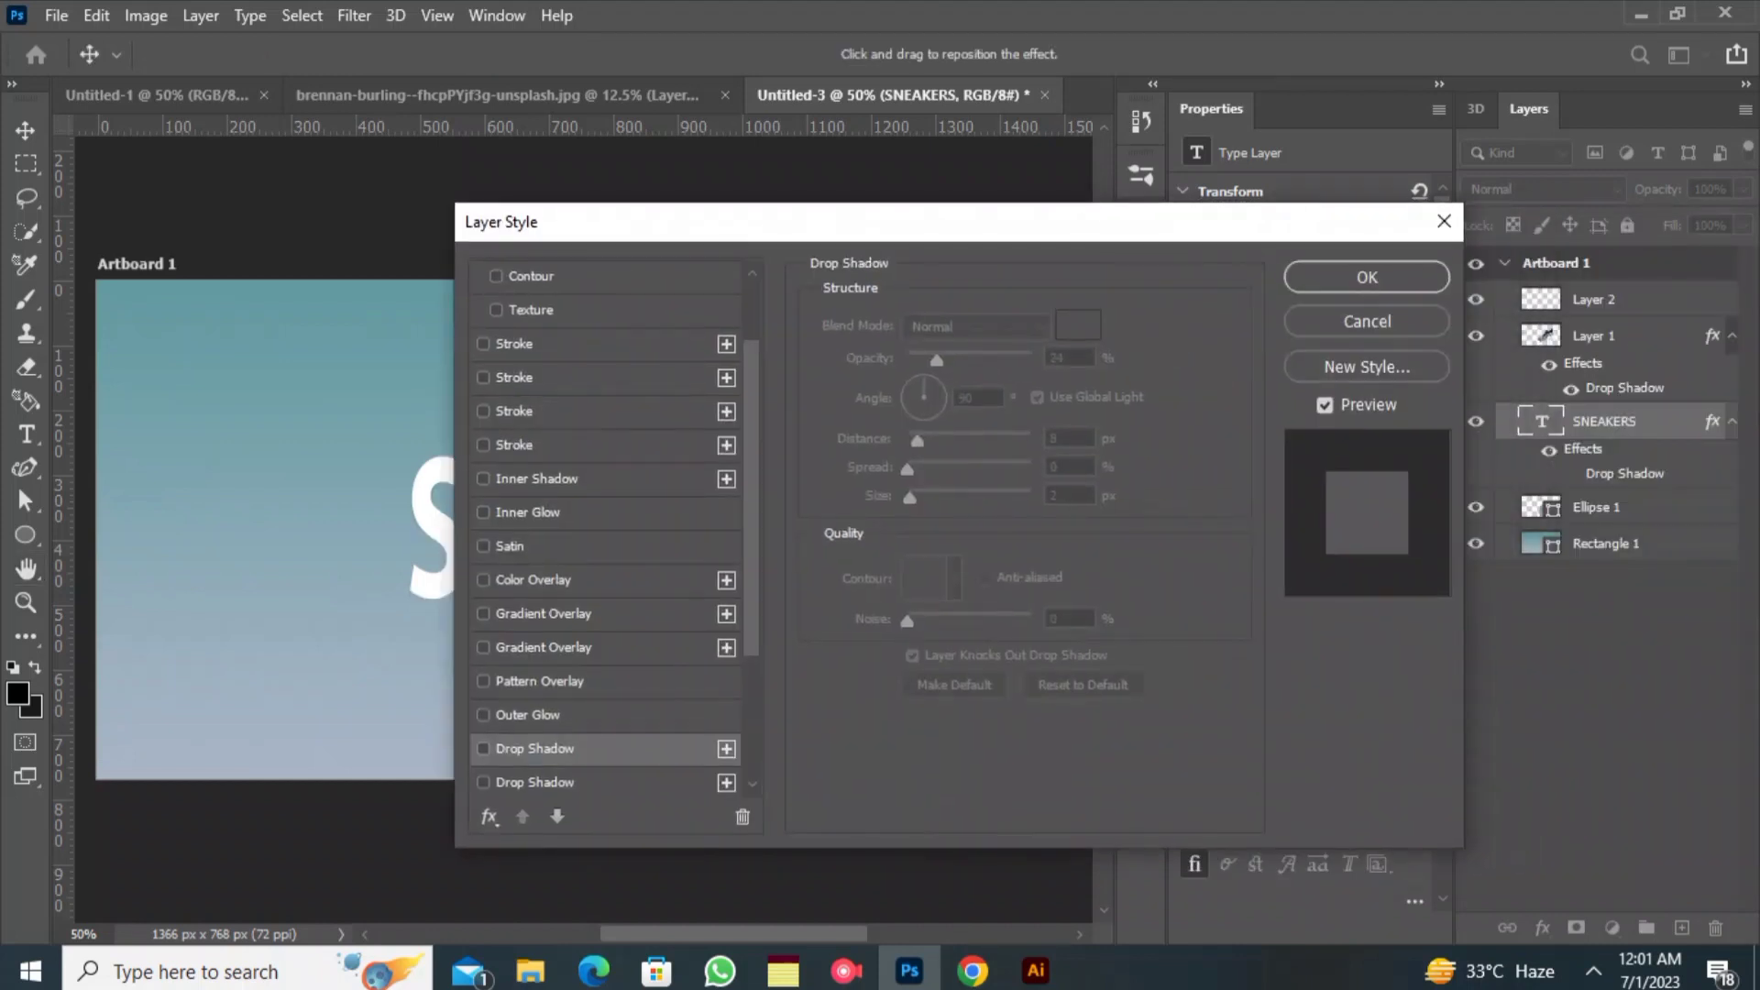
pyautogui.click(1367, 276)
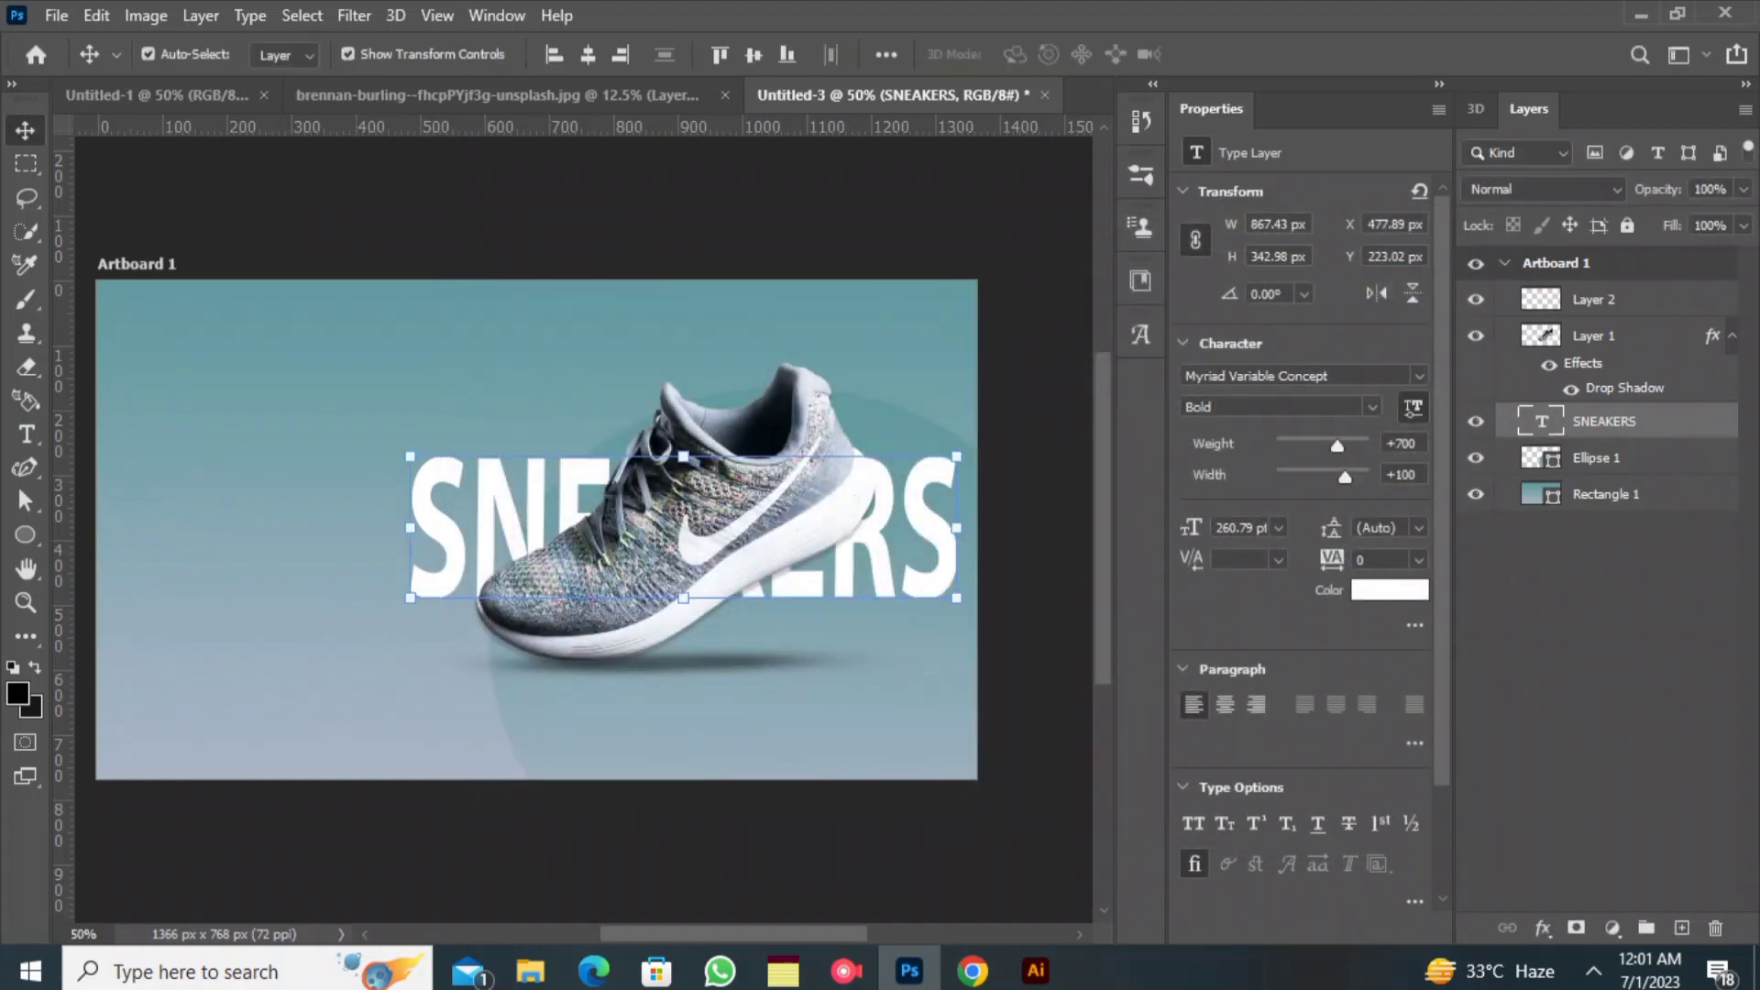
# - Duplicate the SNEAKERS text layer, flip the lower one vertically and move it directly beneath the upright text as a reflection
pyautogui.hotkey('ctrl', 'j')
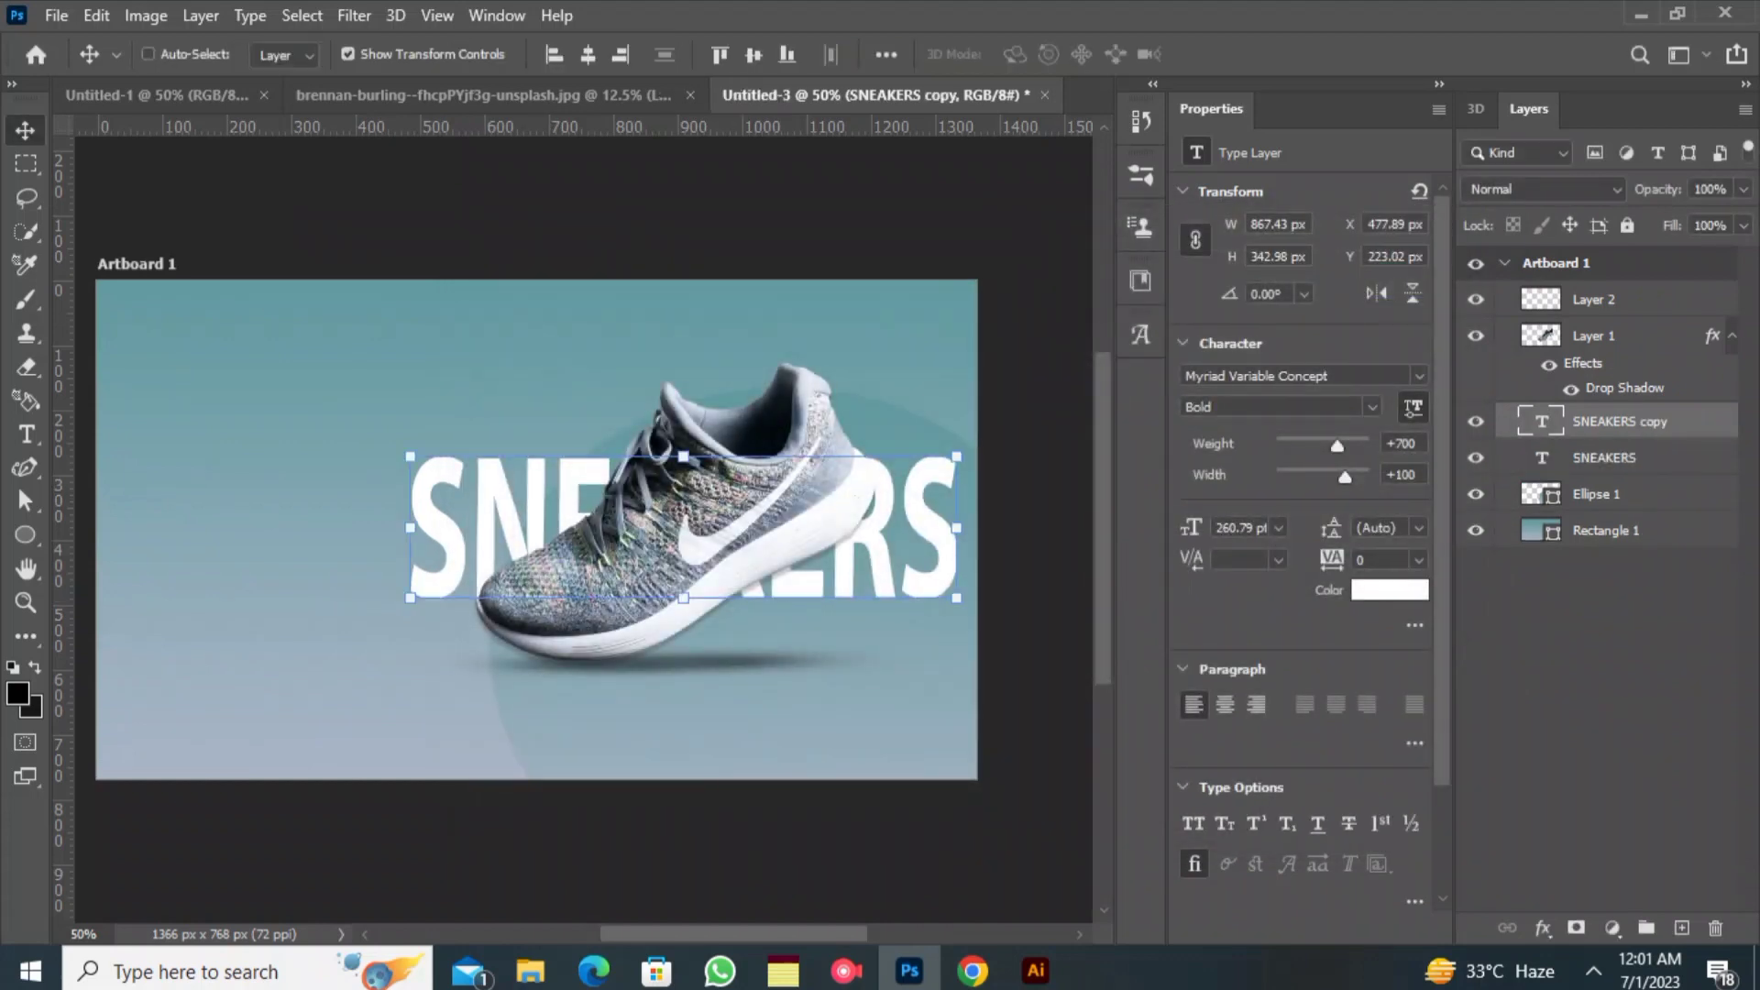
pyautogui.click(1604, 457)
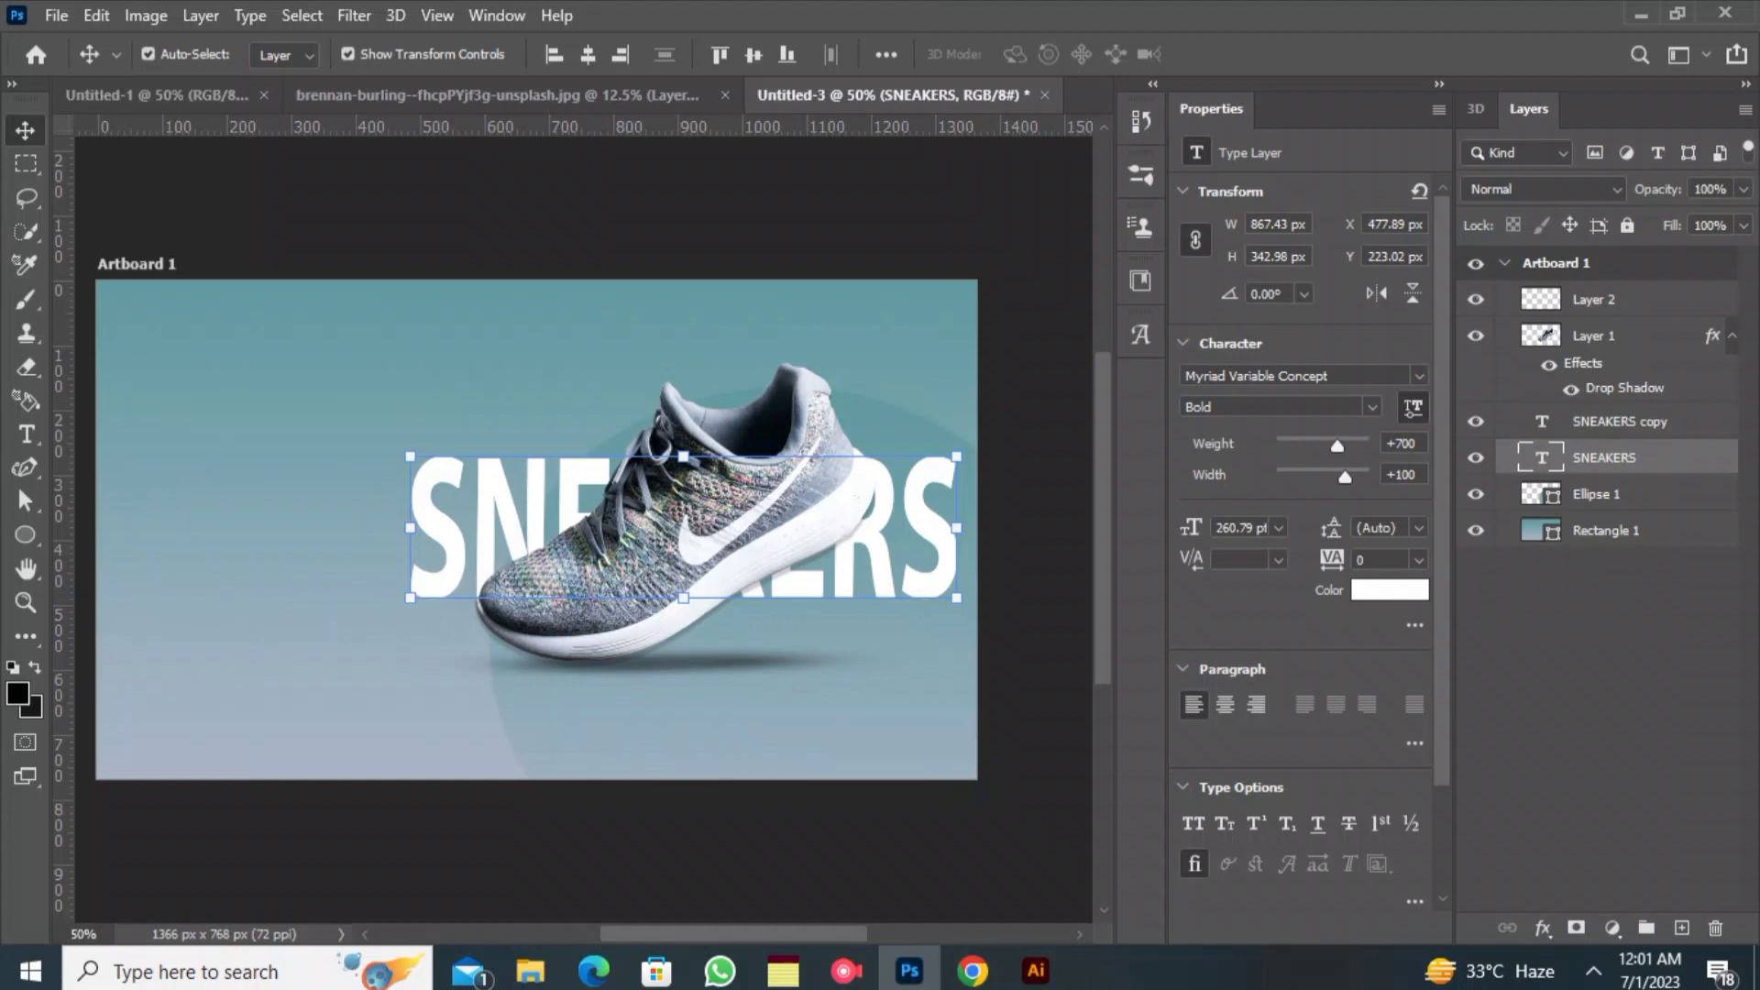
pyautogui.hotkey('ctrl', 't')
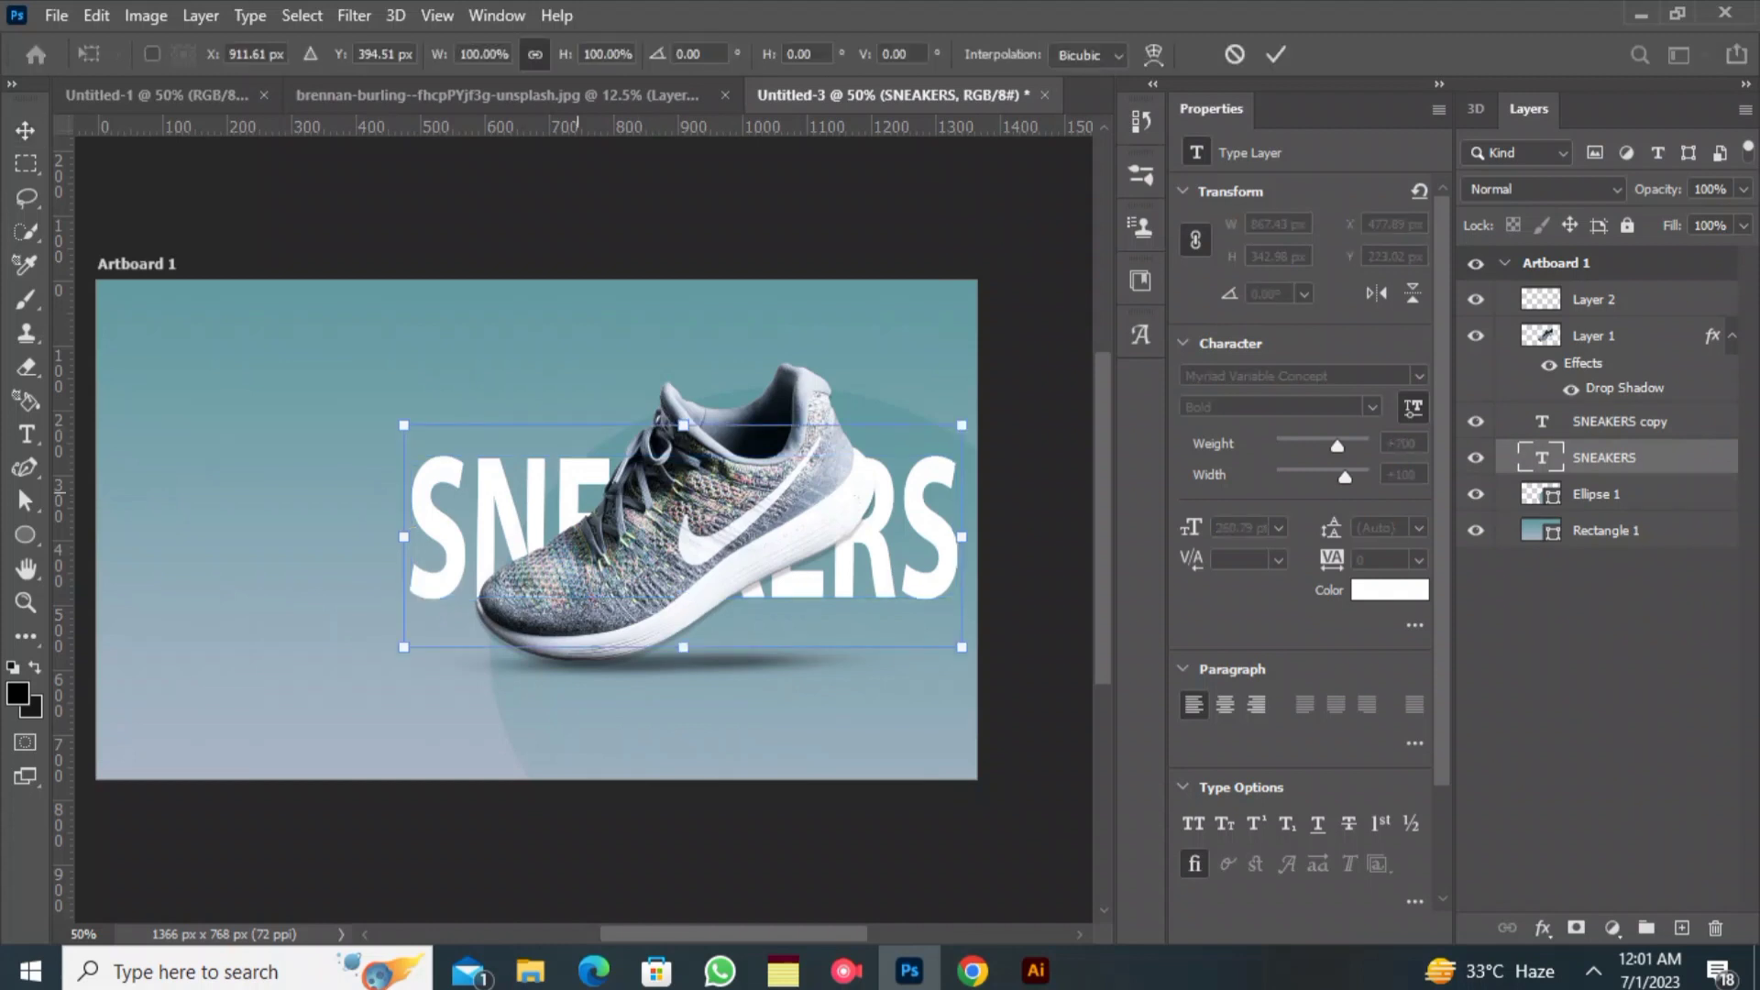
pyautogui.rightClick(568, 504)
pyautogui.click(631, 487)
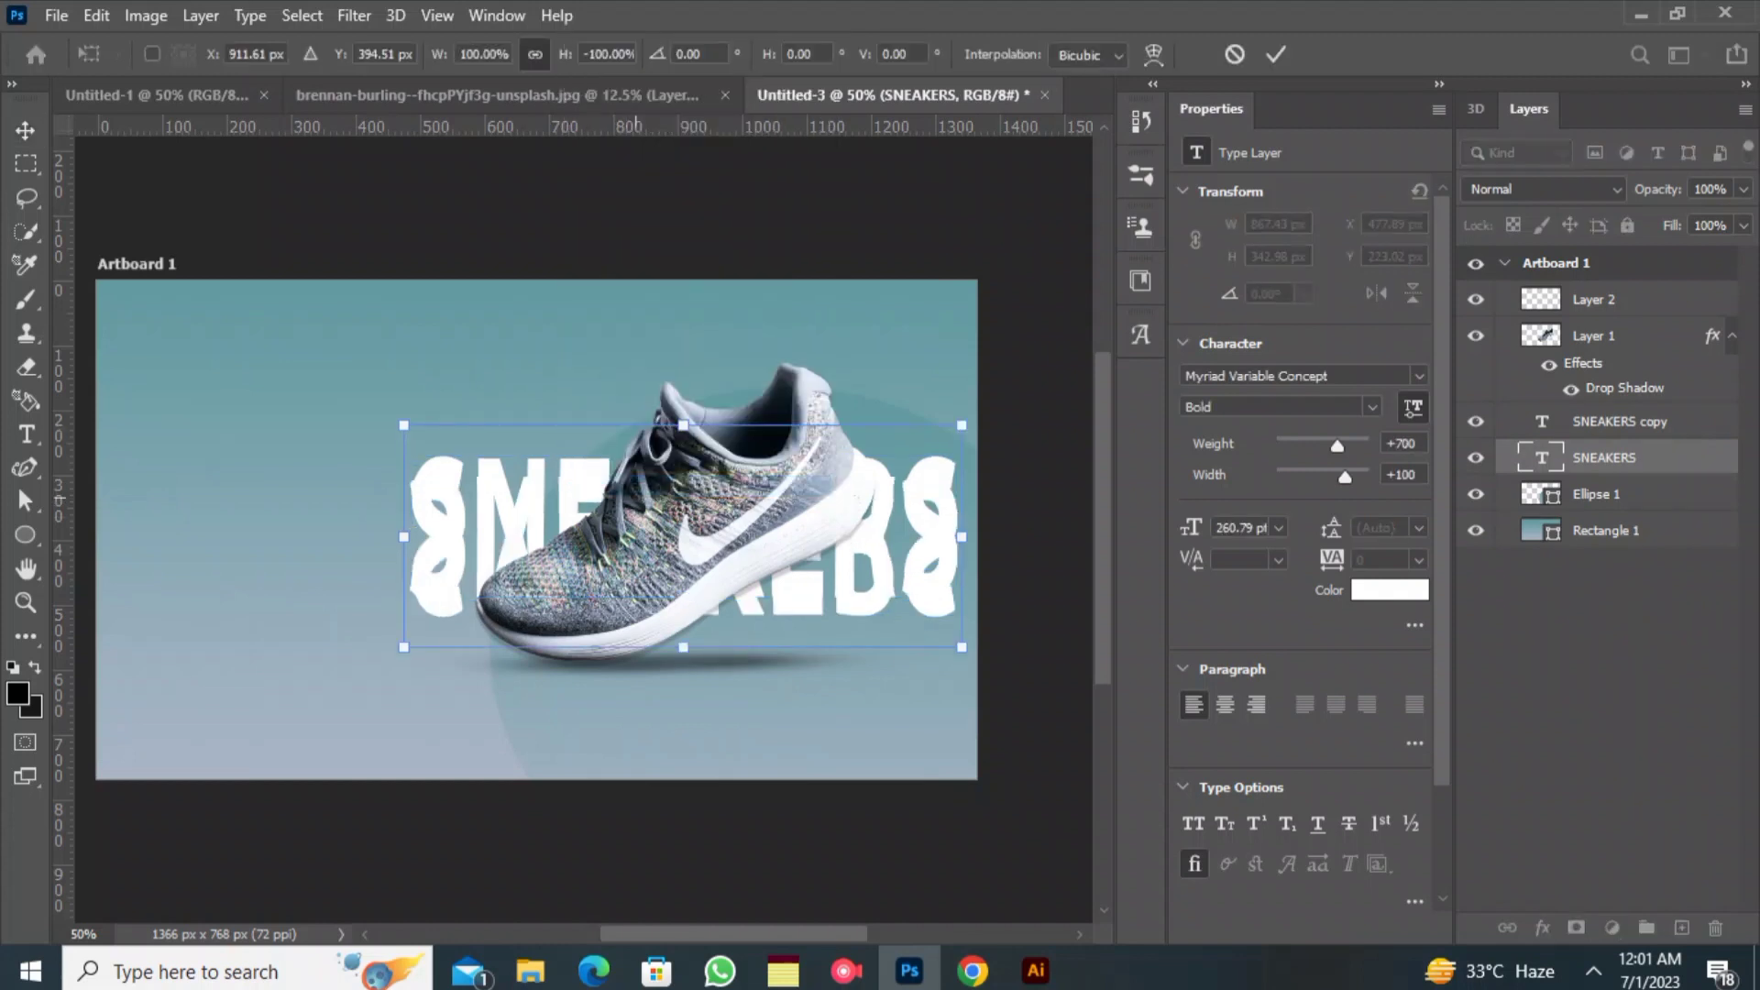
pyautogui.moveTo(645, 429); pyautogui.dragTo(642, 546)
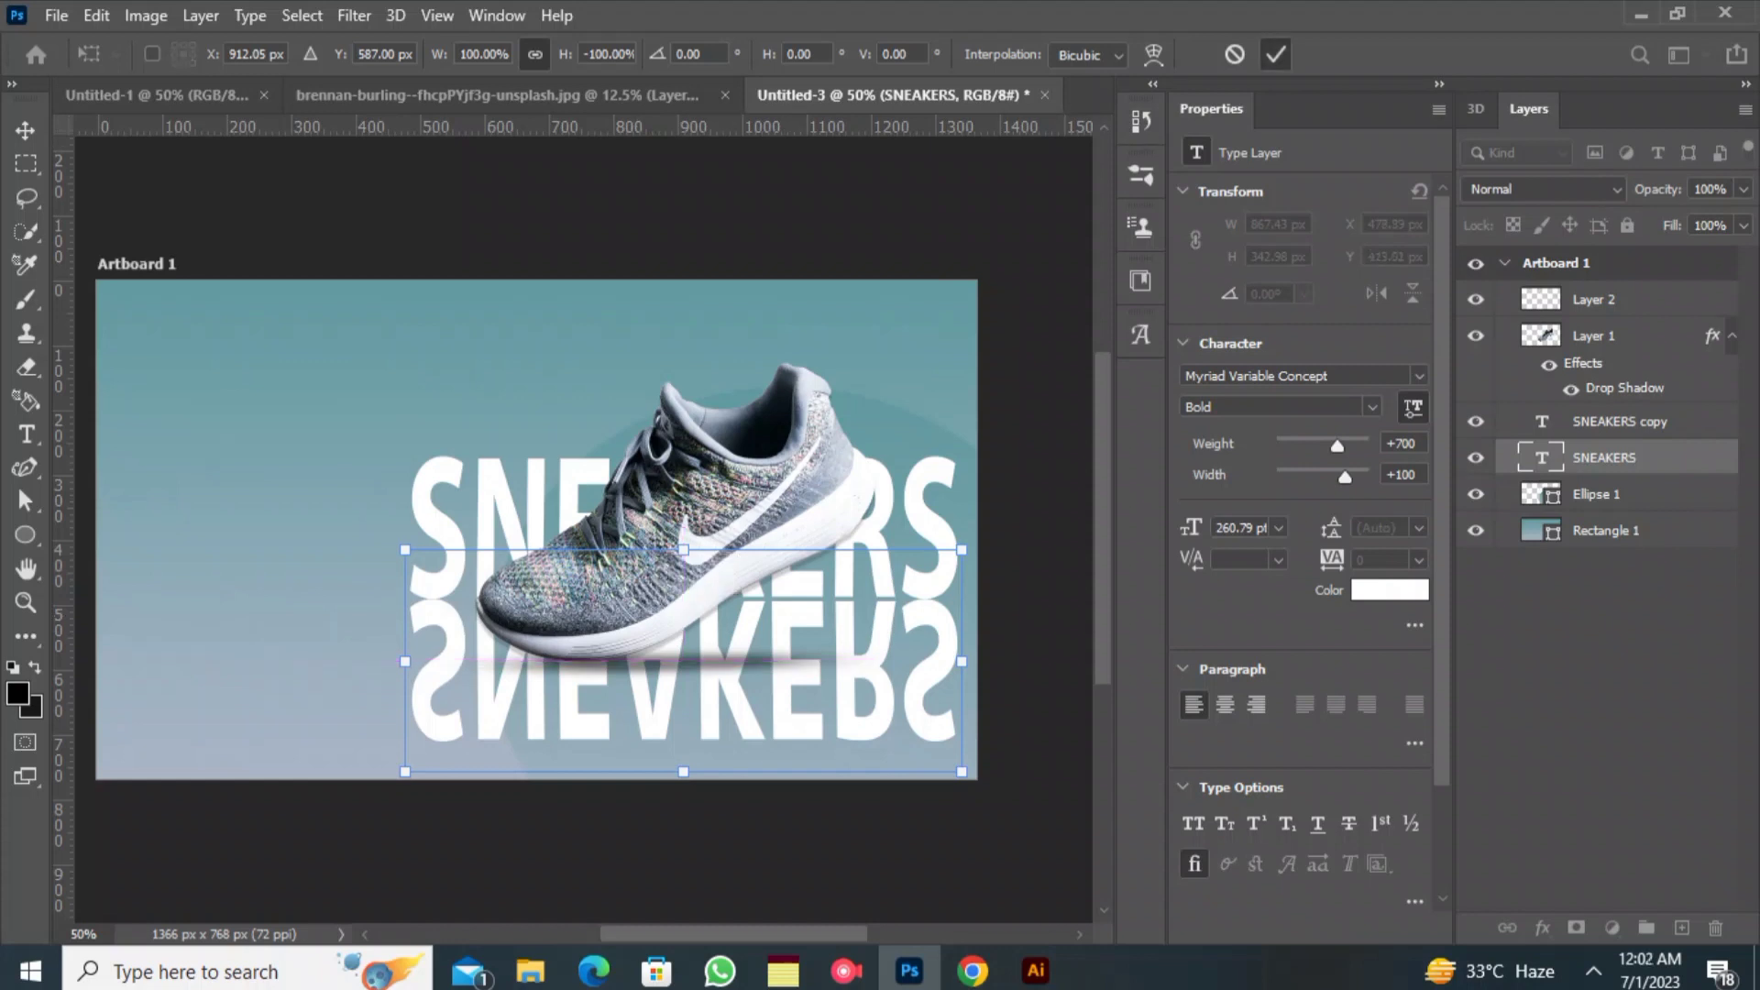
pyautogui.click(1275, 54)
# - Add a layer mask to the flipped SNEAKERS text and fade it out downward with a black-to-white linear gradient
pyautogui.click(1576, 926)
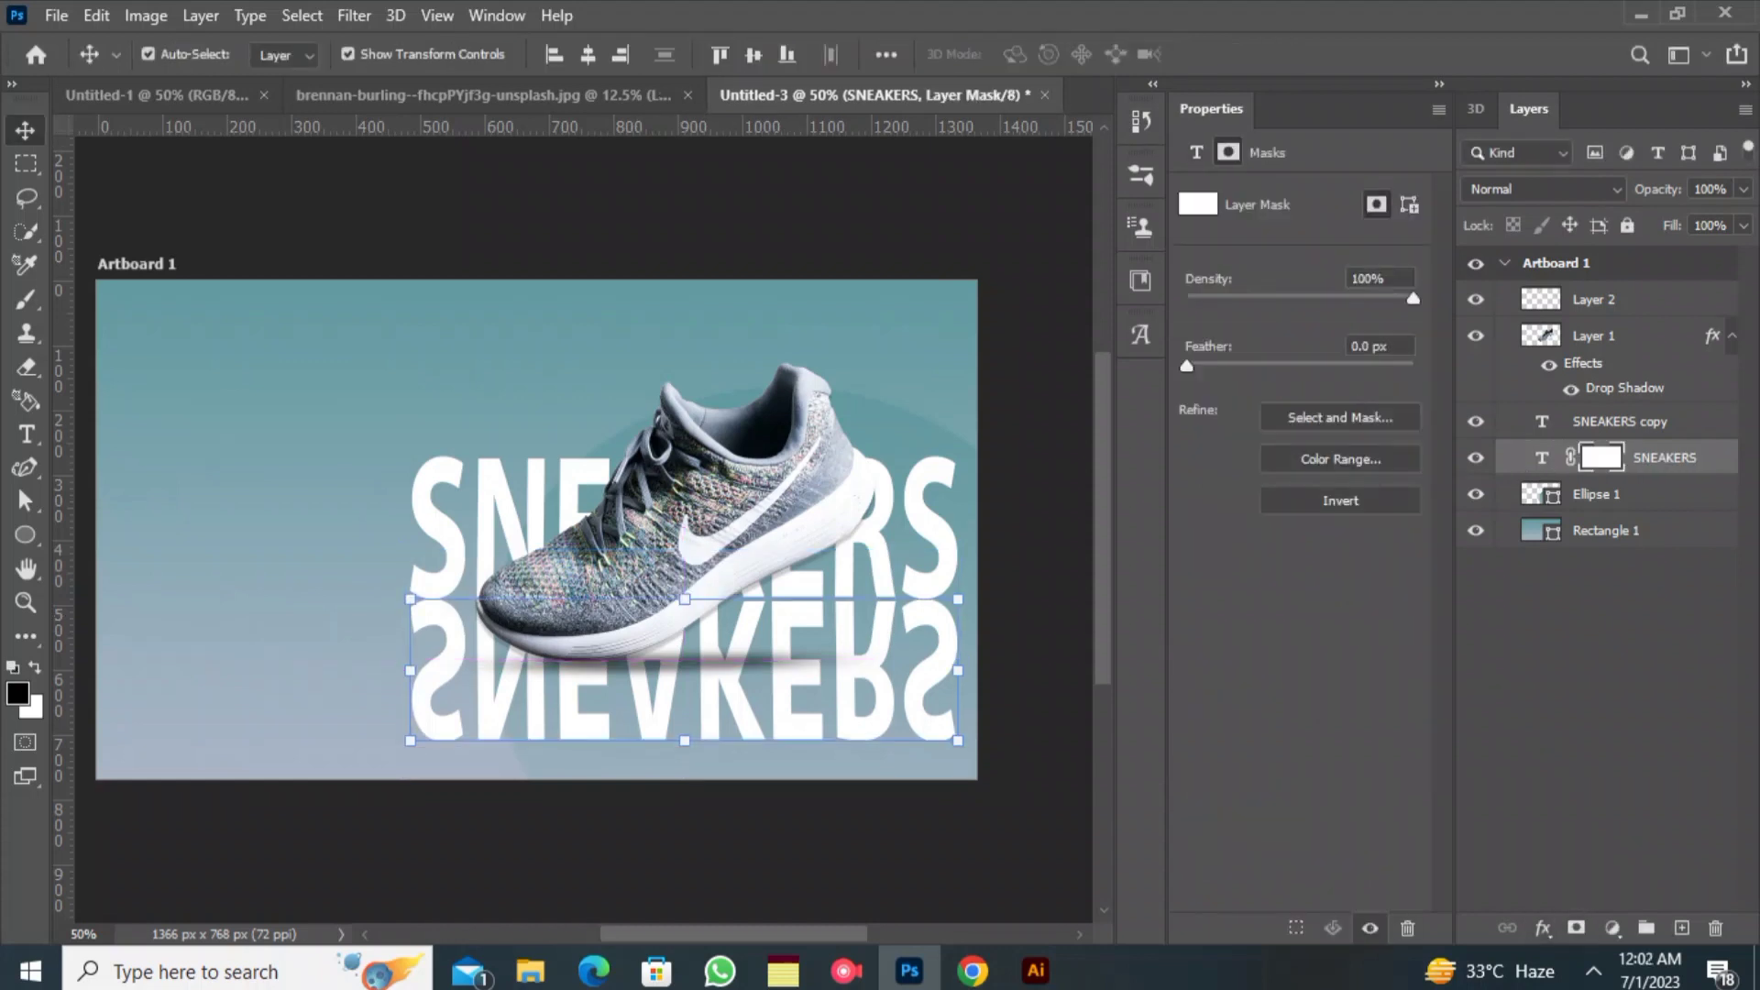
pyautogui.click(24, 636)
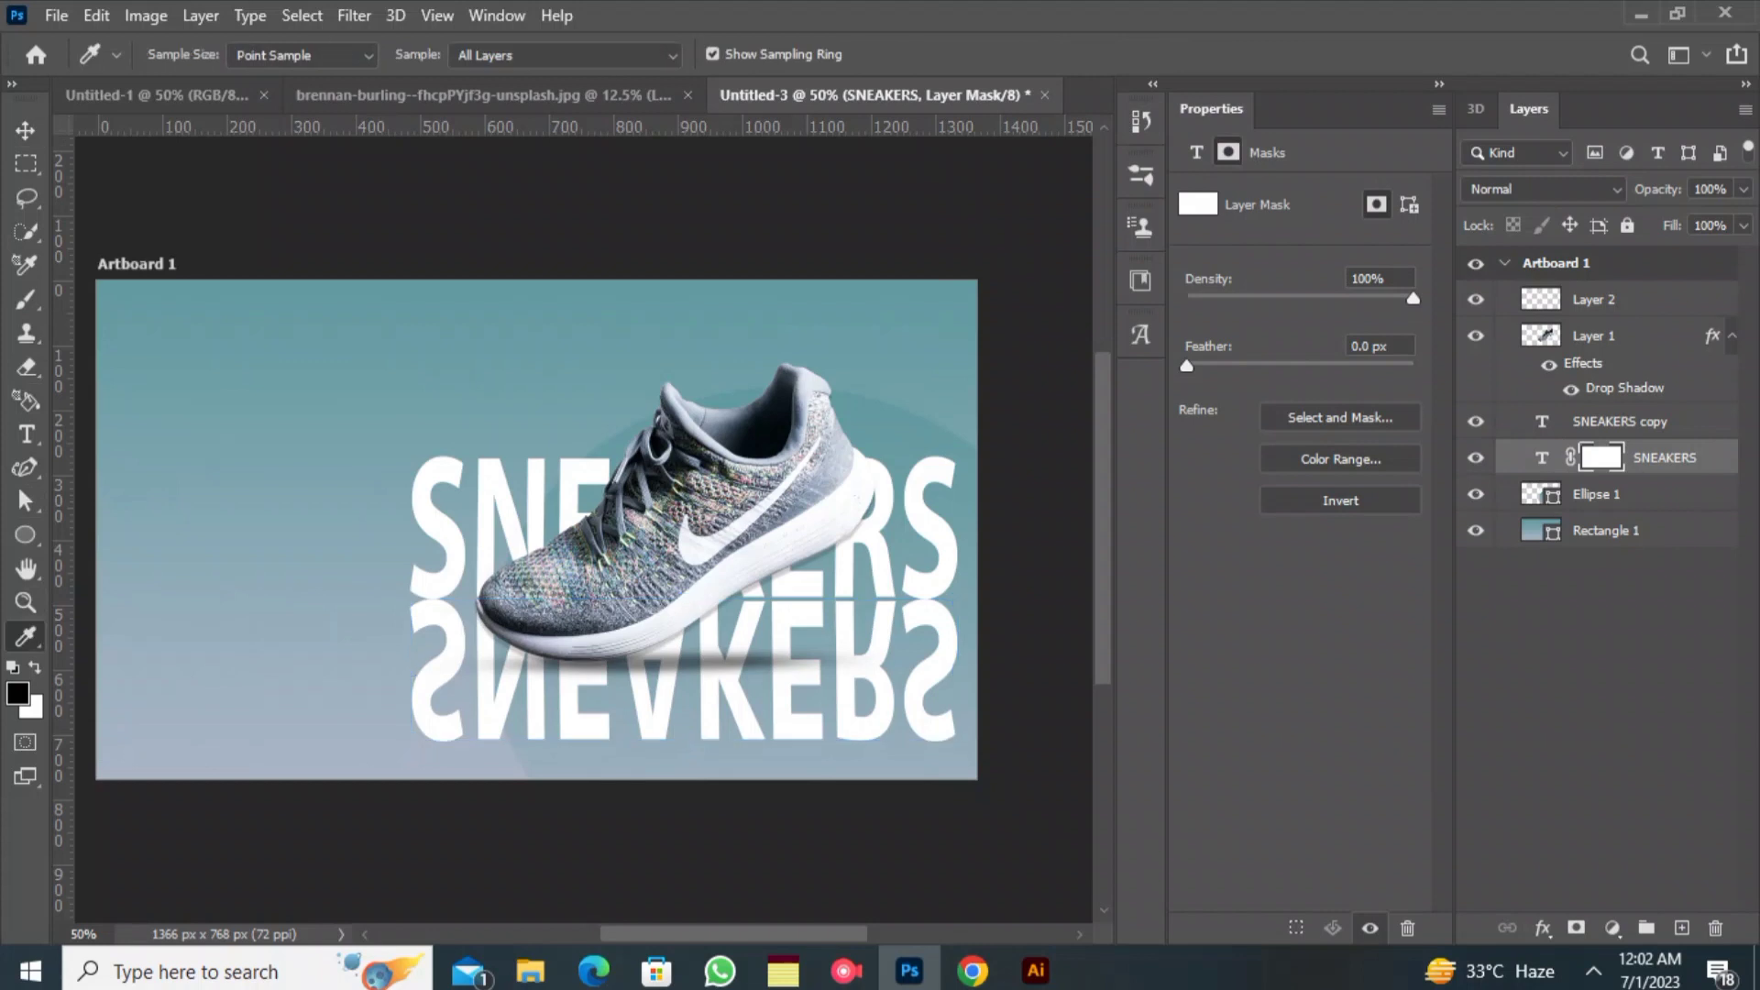
pyautogui.click(129, 834)
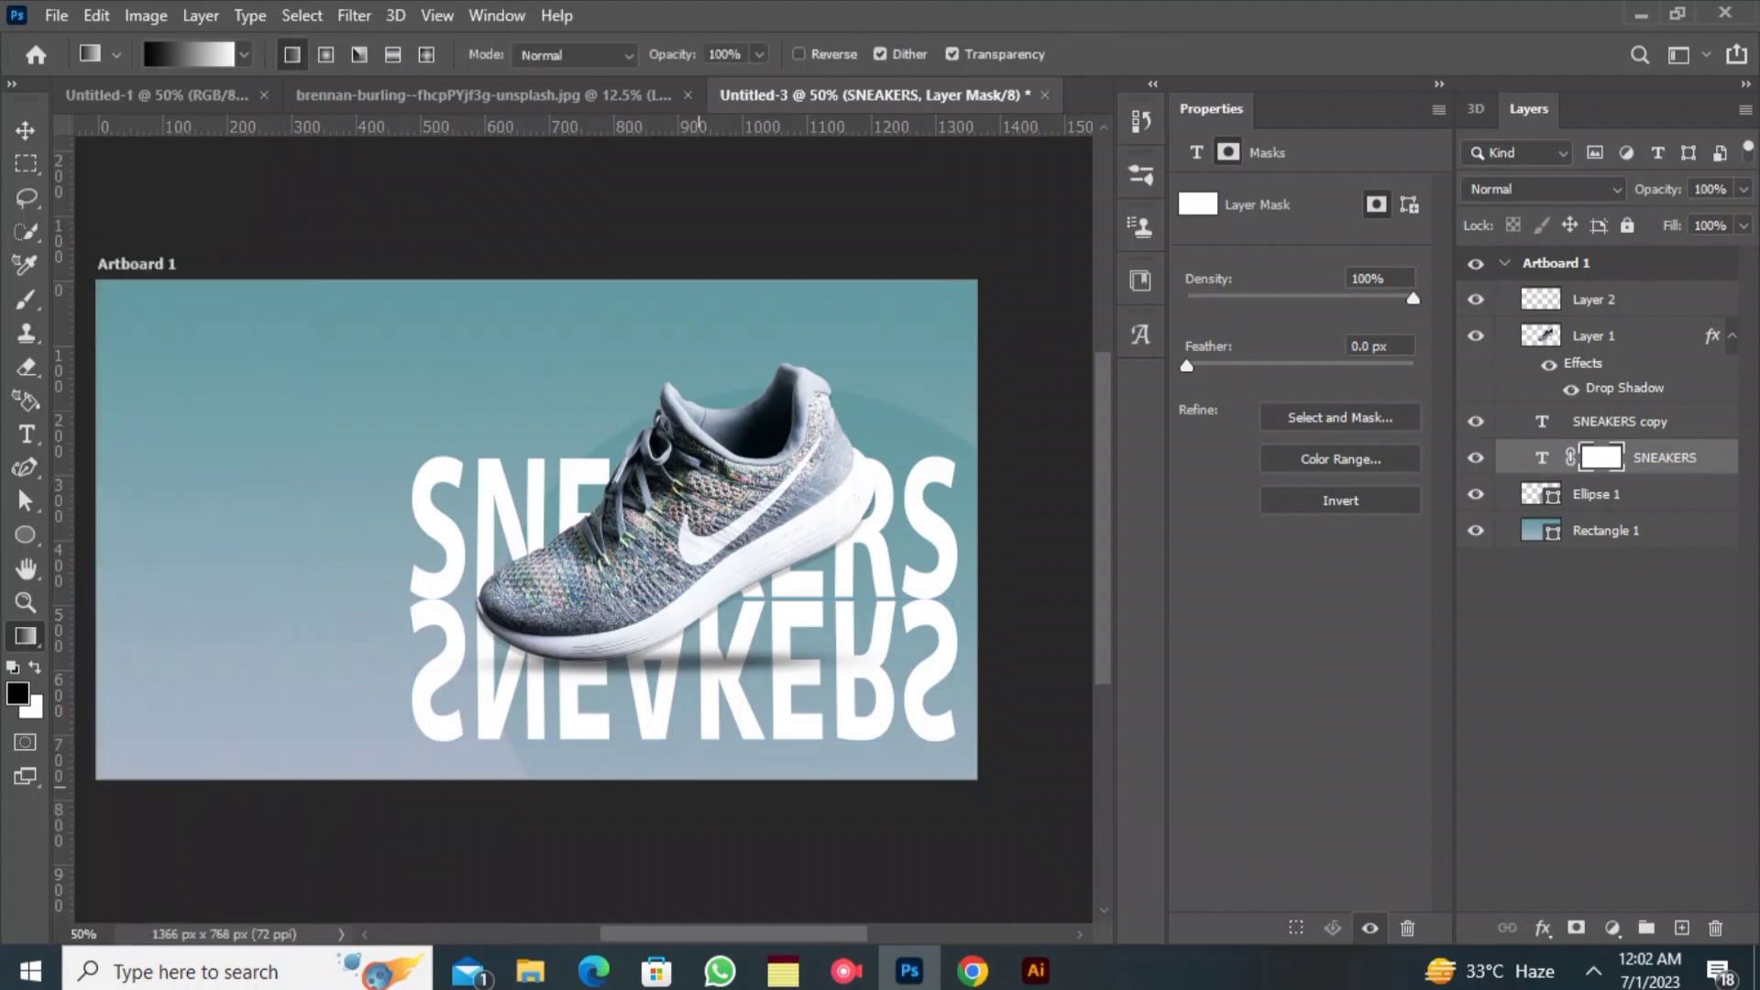
pyautogui.moveTo(688, 655); pyautogui.dragTo(687, 344)
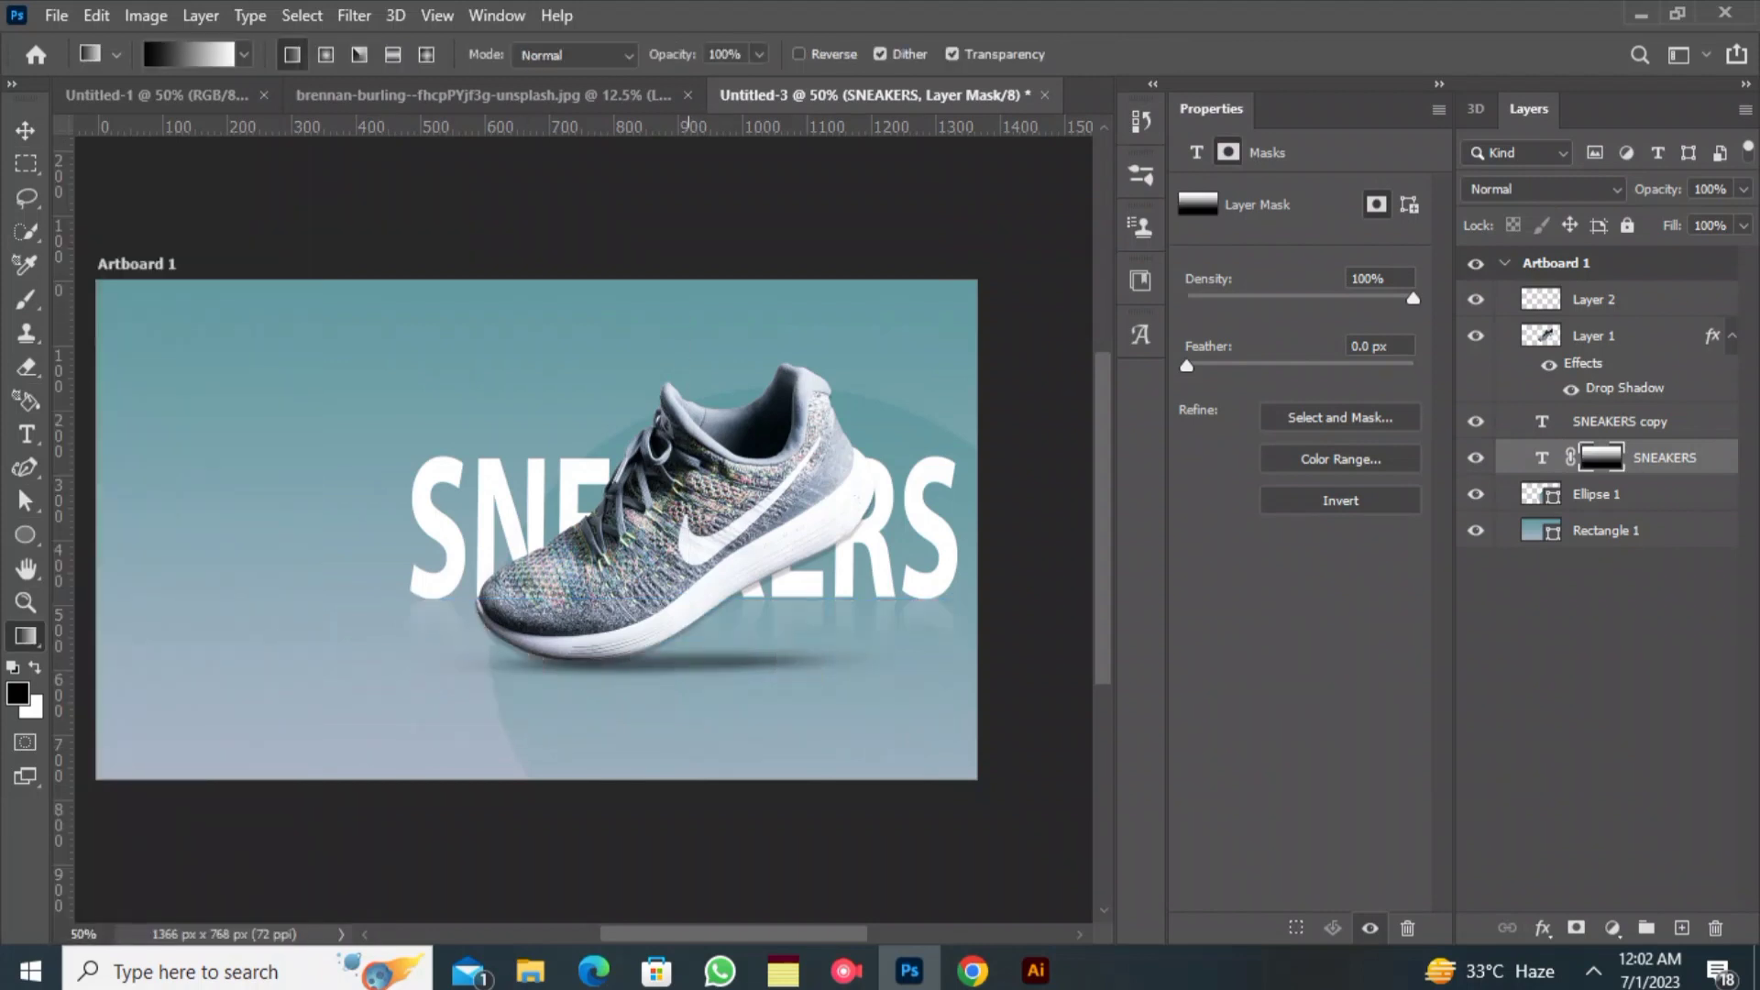
pyautogui.moveTo(712, 692); pyautogui.dragTo(701, 295)
pyautogui.click(25, 130)
pyautogui.click(240, 204)
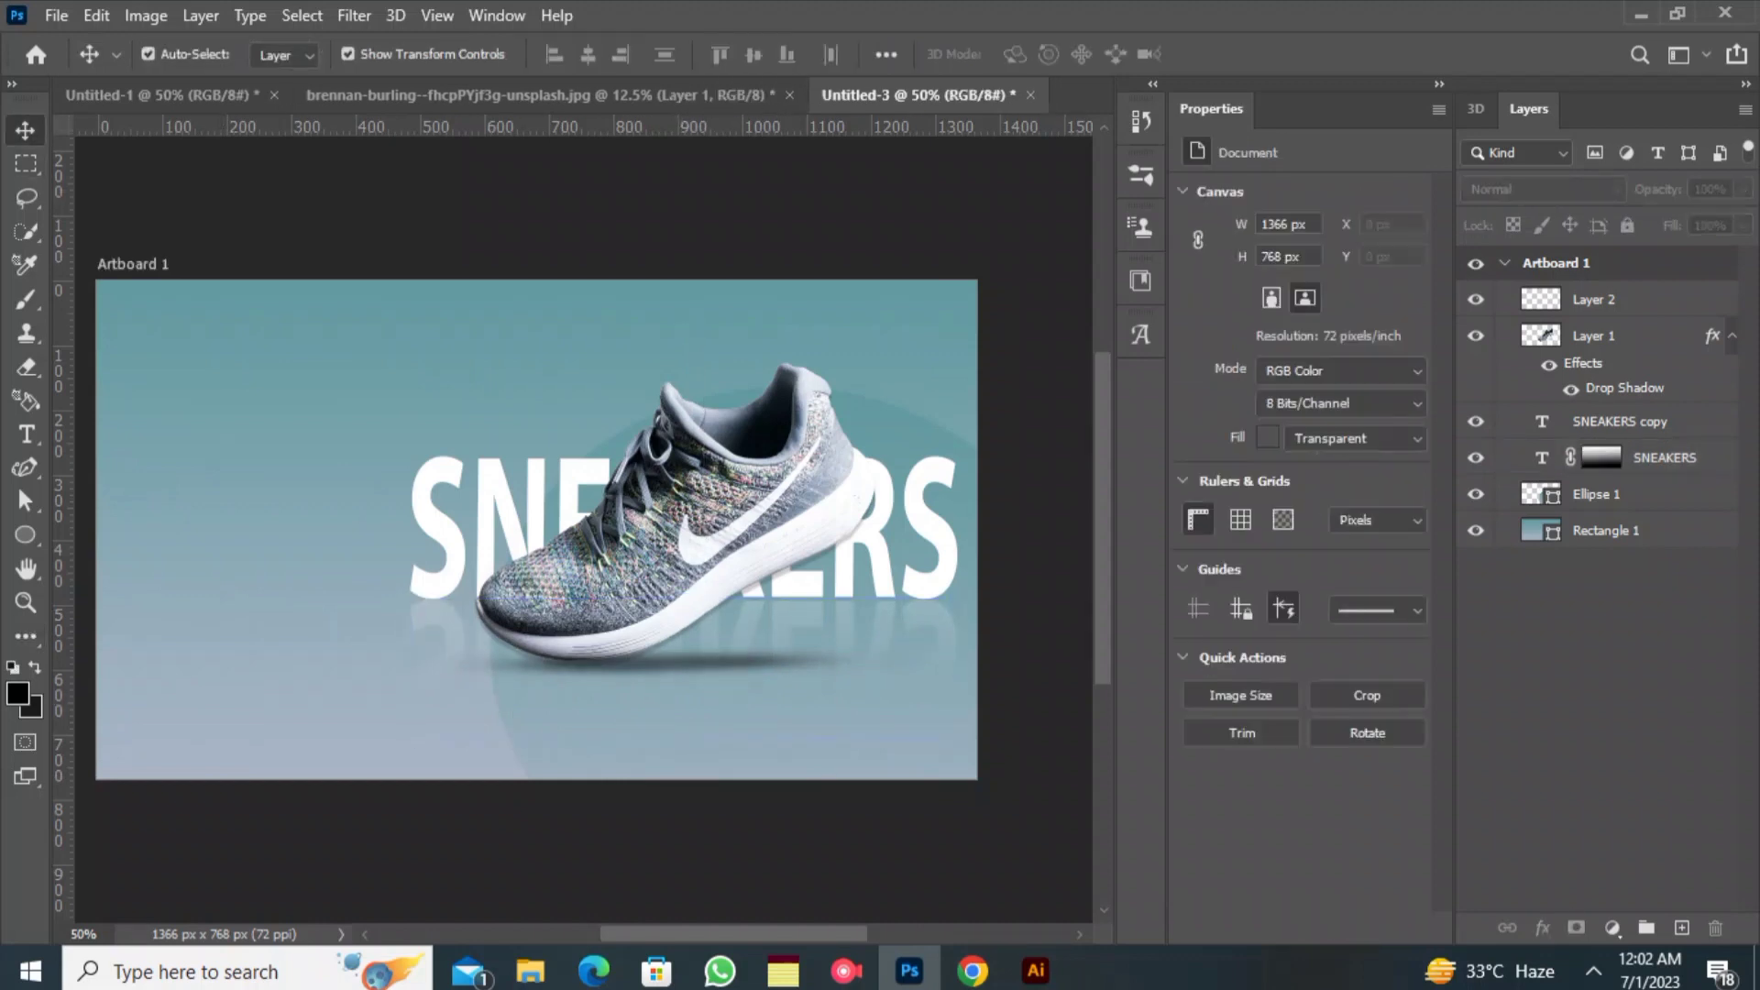
# - Paste the tagline "Feet First: Embrace Comfort and Style with Our Shoes!" as new text near the artboard's upper-left corner
pyautogui.click(25, 434)
pyautogui.click(142, 410)
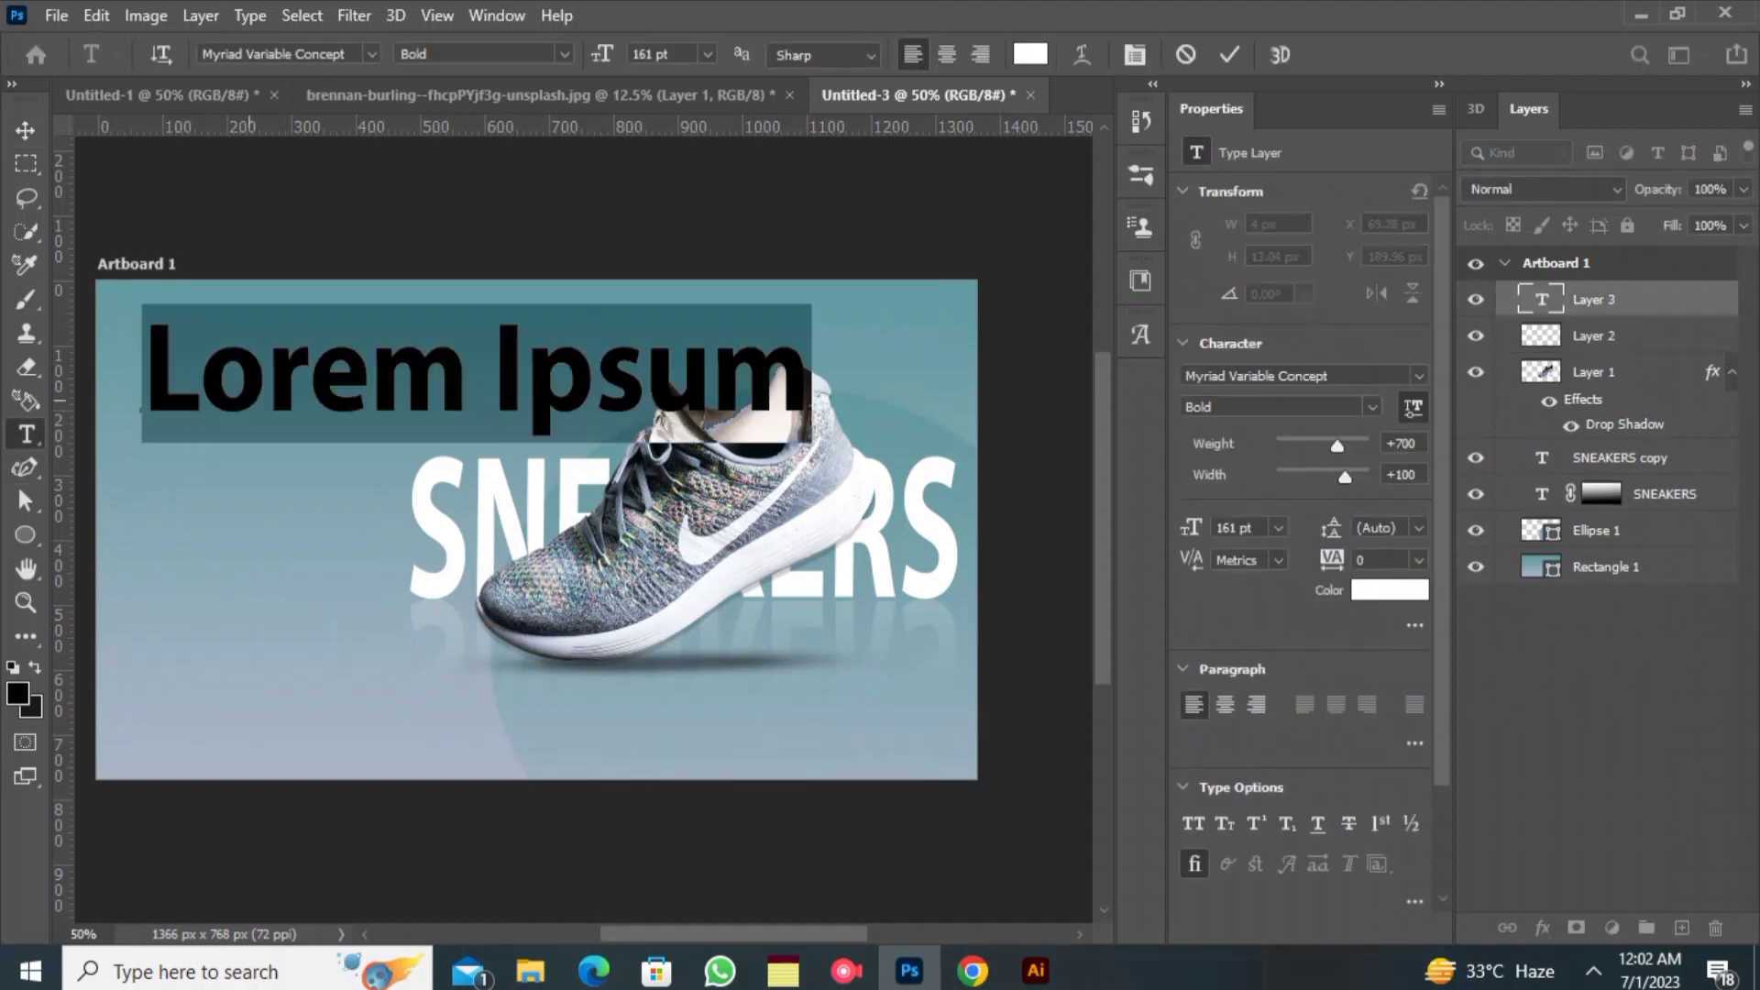
pyautogui.rightClick(248, 399)
pyautogui.click(284, 492)
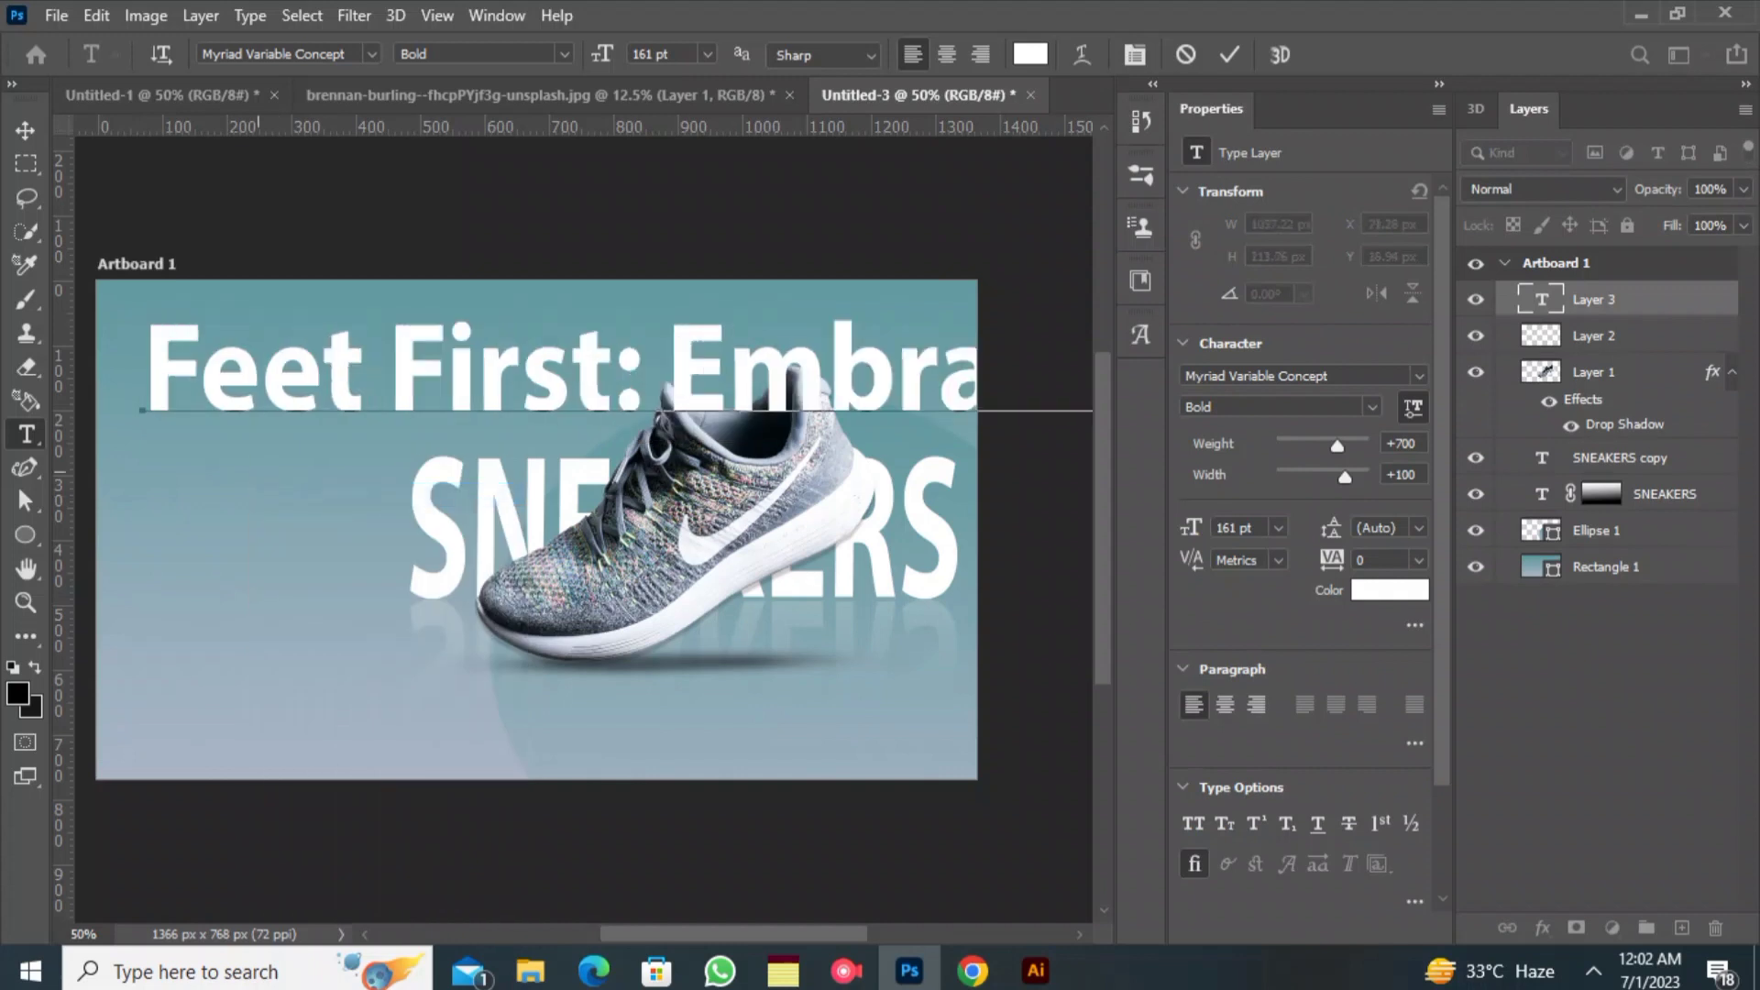
# - Set the font size of the whole tagline to 60 pt
pyautogui.moveTo(143, 366); pyautogui.dragTo(1095, 367)
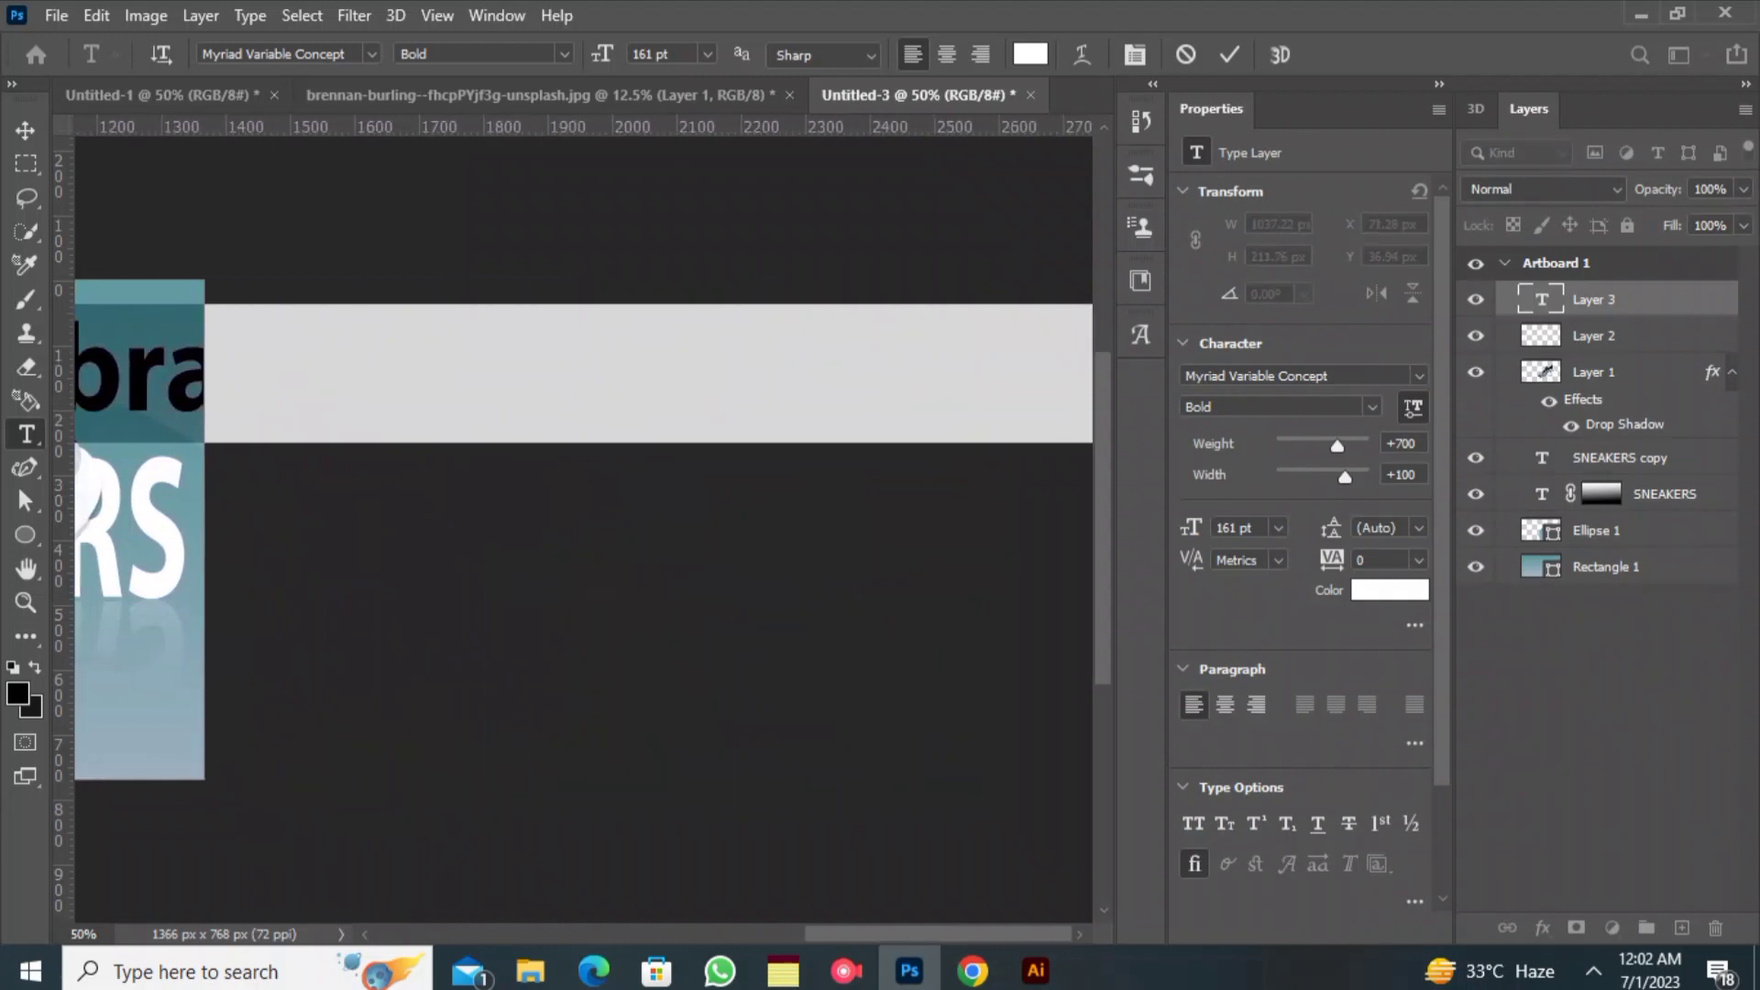
pyautogui.moveTo(602, 54); pyautogui.dragTo(470, 55)
pyautogui.moveTo(603, 54); pyautogui.dragTo(615, 54)
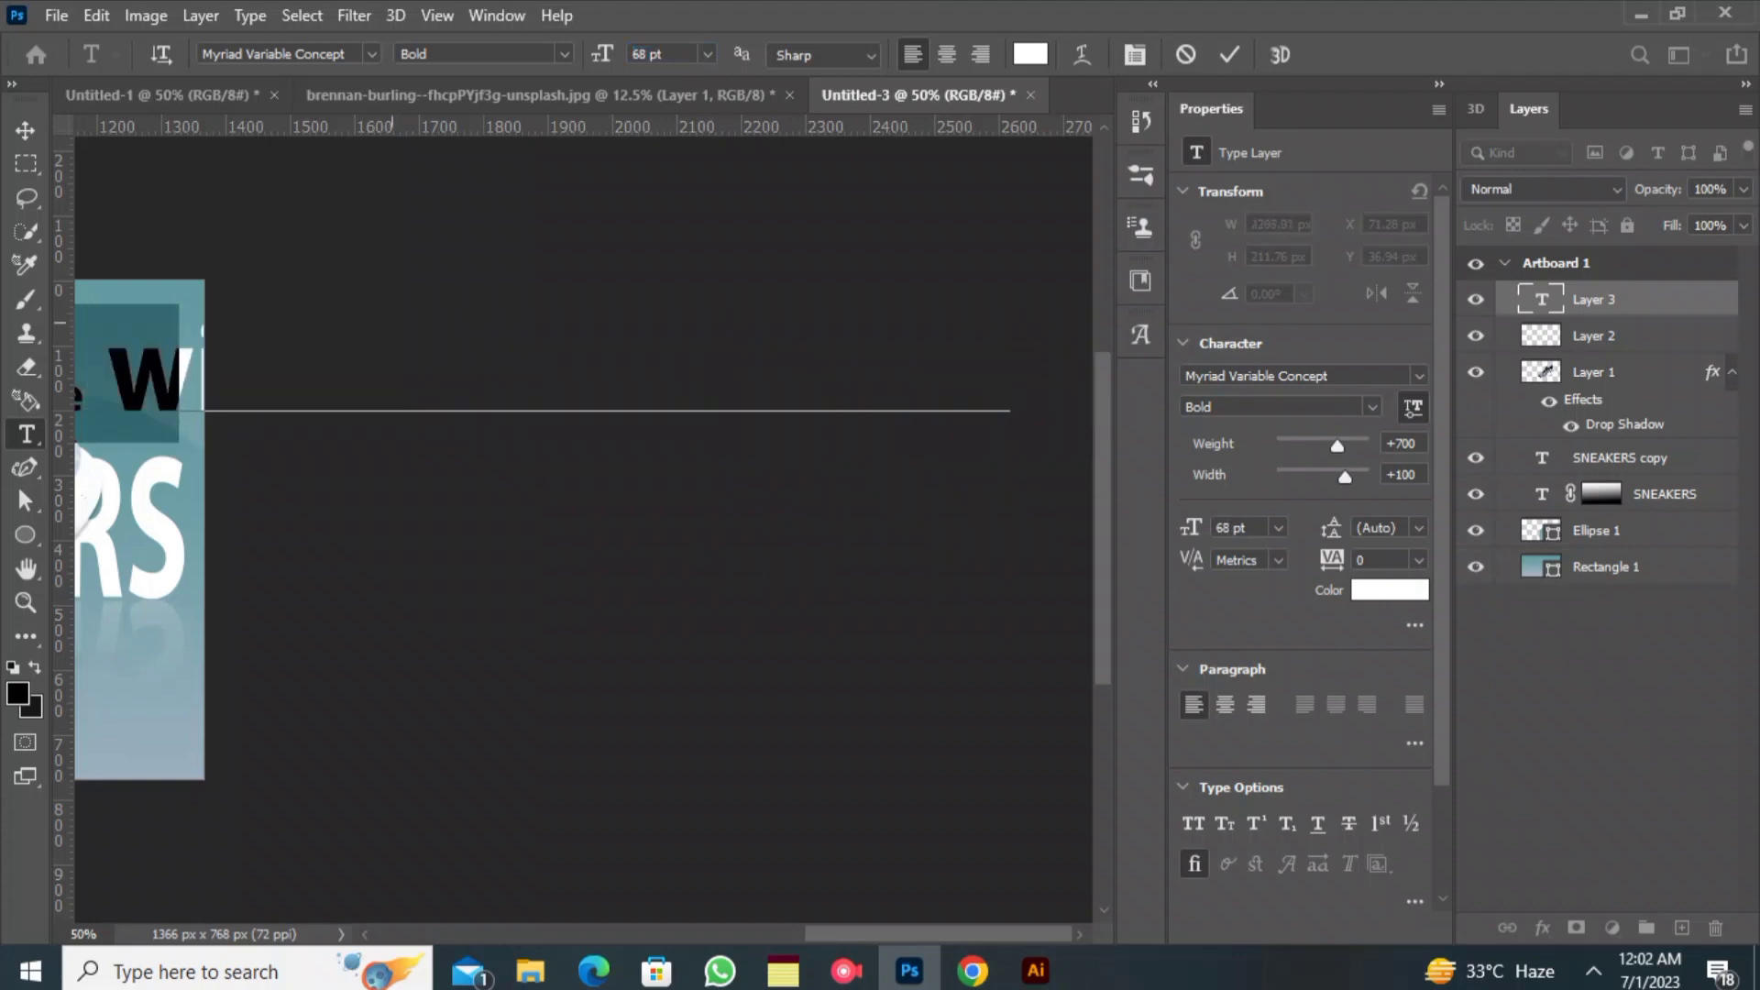
pyautogui.hotkey('ctrl', 'z')
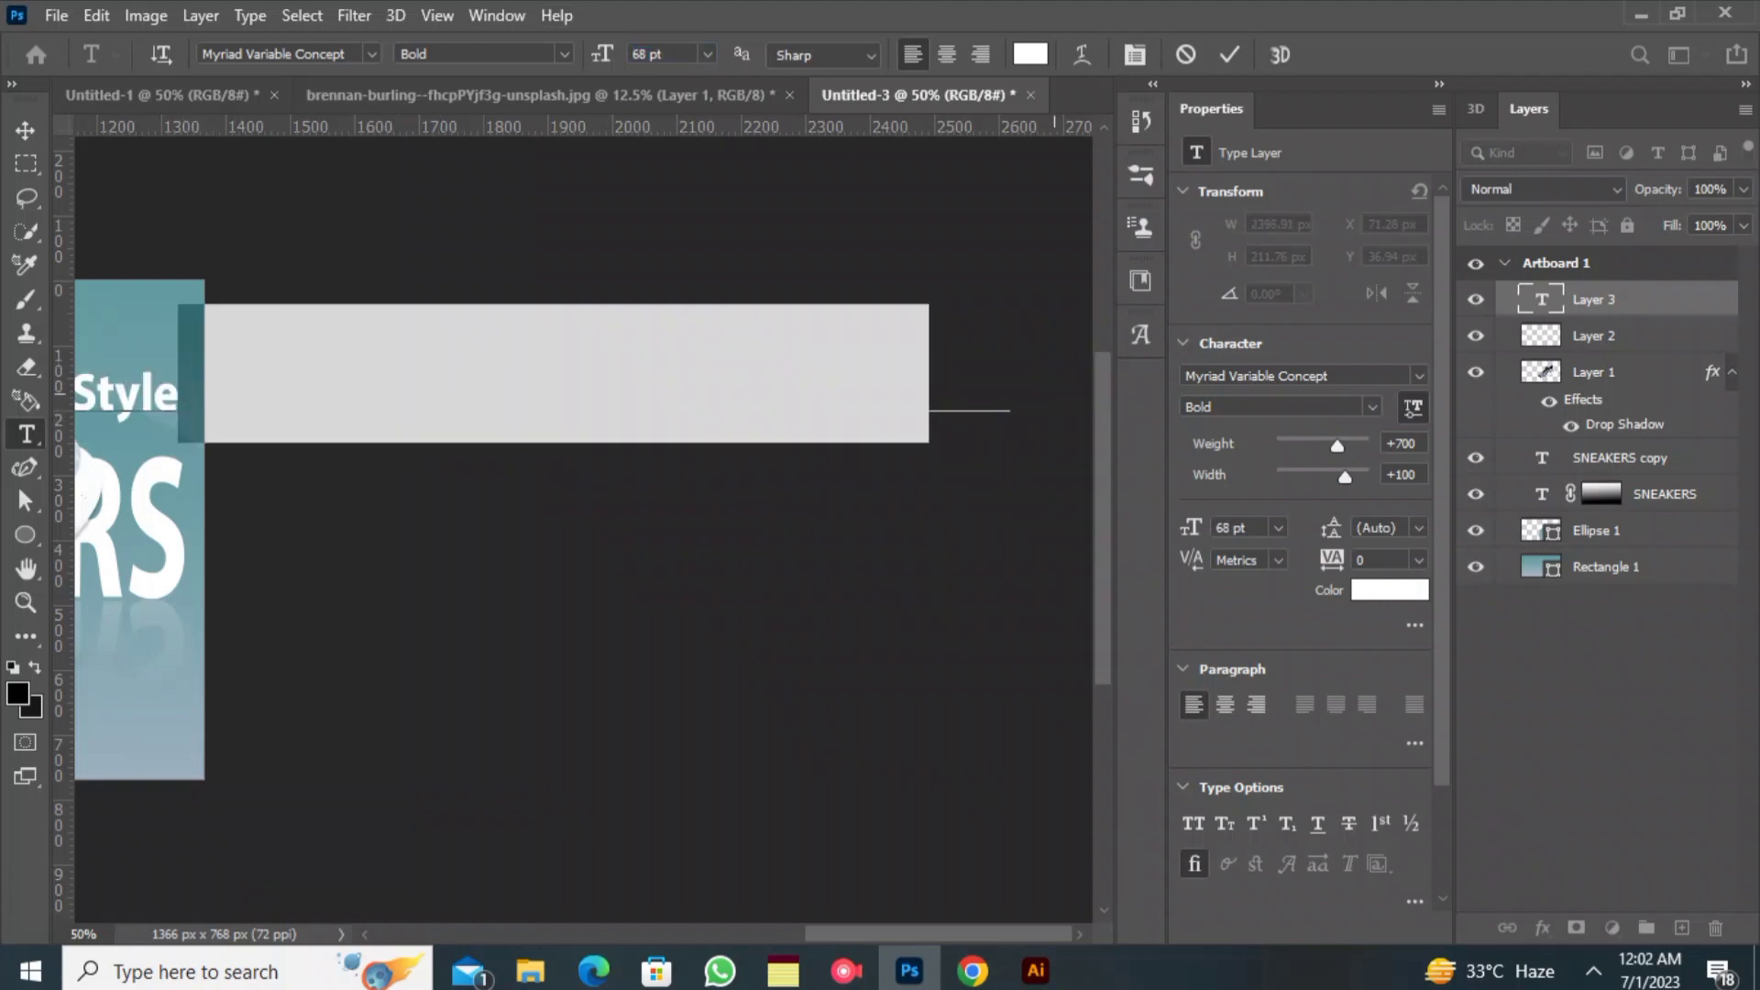
pyautogui.moveTo(603, 54); pyautogui.dragTo(531, 54)
pyautogui.moveTo(866, 934); pyautogui.dragTo(747, 934)
pyautogui.moveTo(1057, 400); pyautogui.dragTo(55, 400)
pyautogui.click(707, 54)
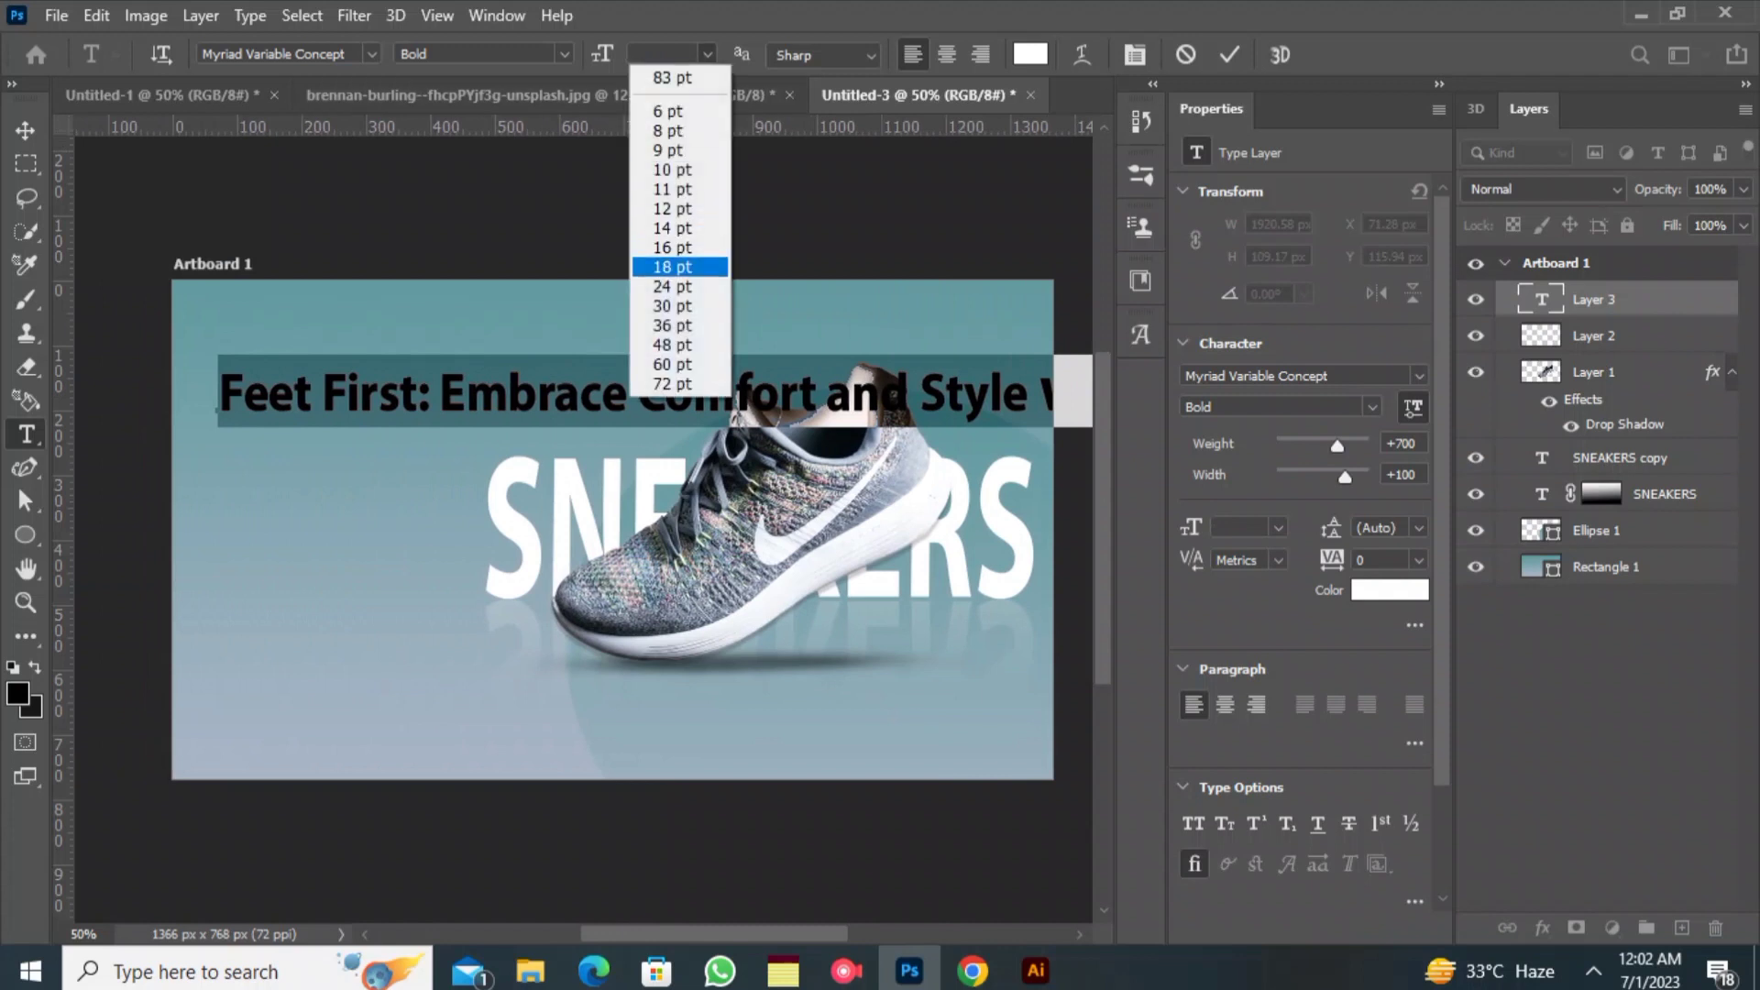
pyautogui.click(675, 271)
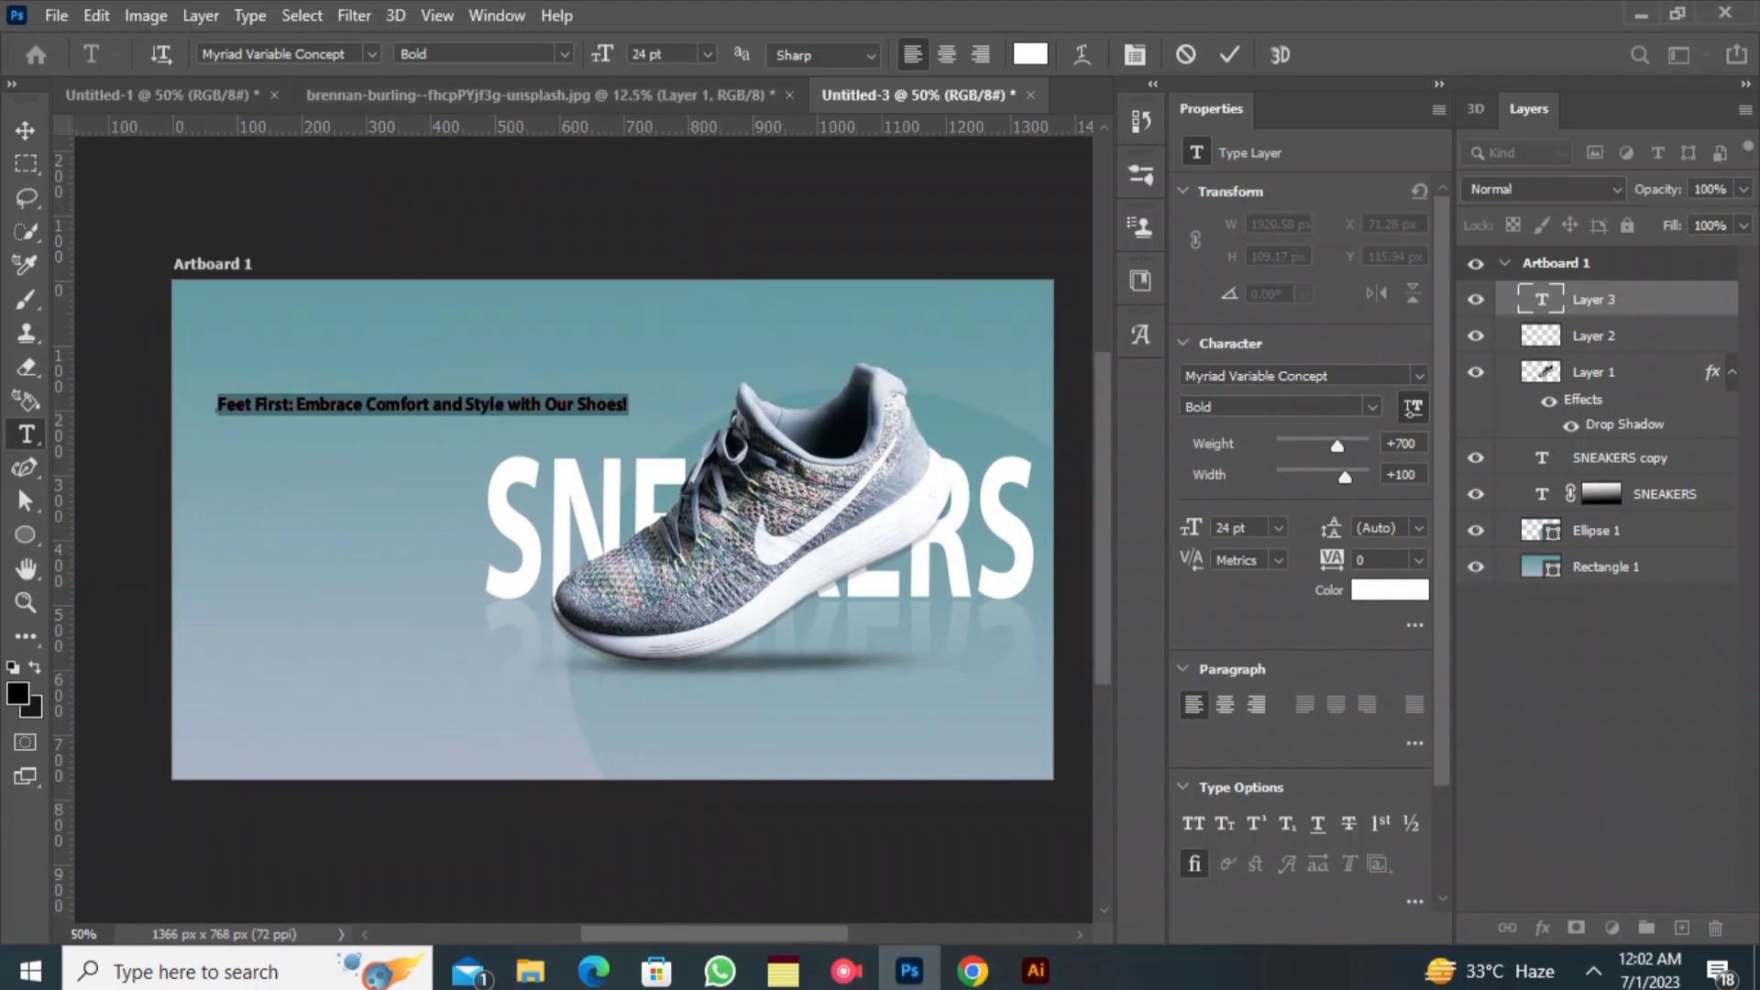
pyautogui.click(706, 54)
pyautogui.click(672, 364)
# - Break the tagline into three lines after "Embrace" and "with", and move it above the SNEAKERS text
pyautogui.click(592, 408)
pyautogui.press('Return')
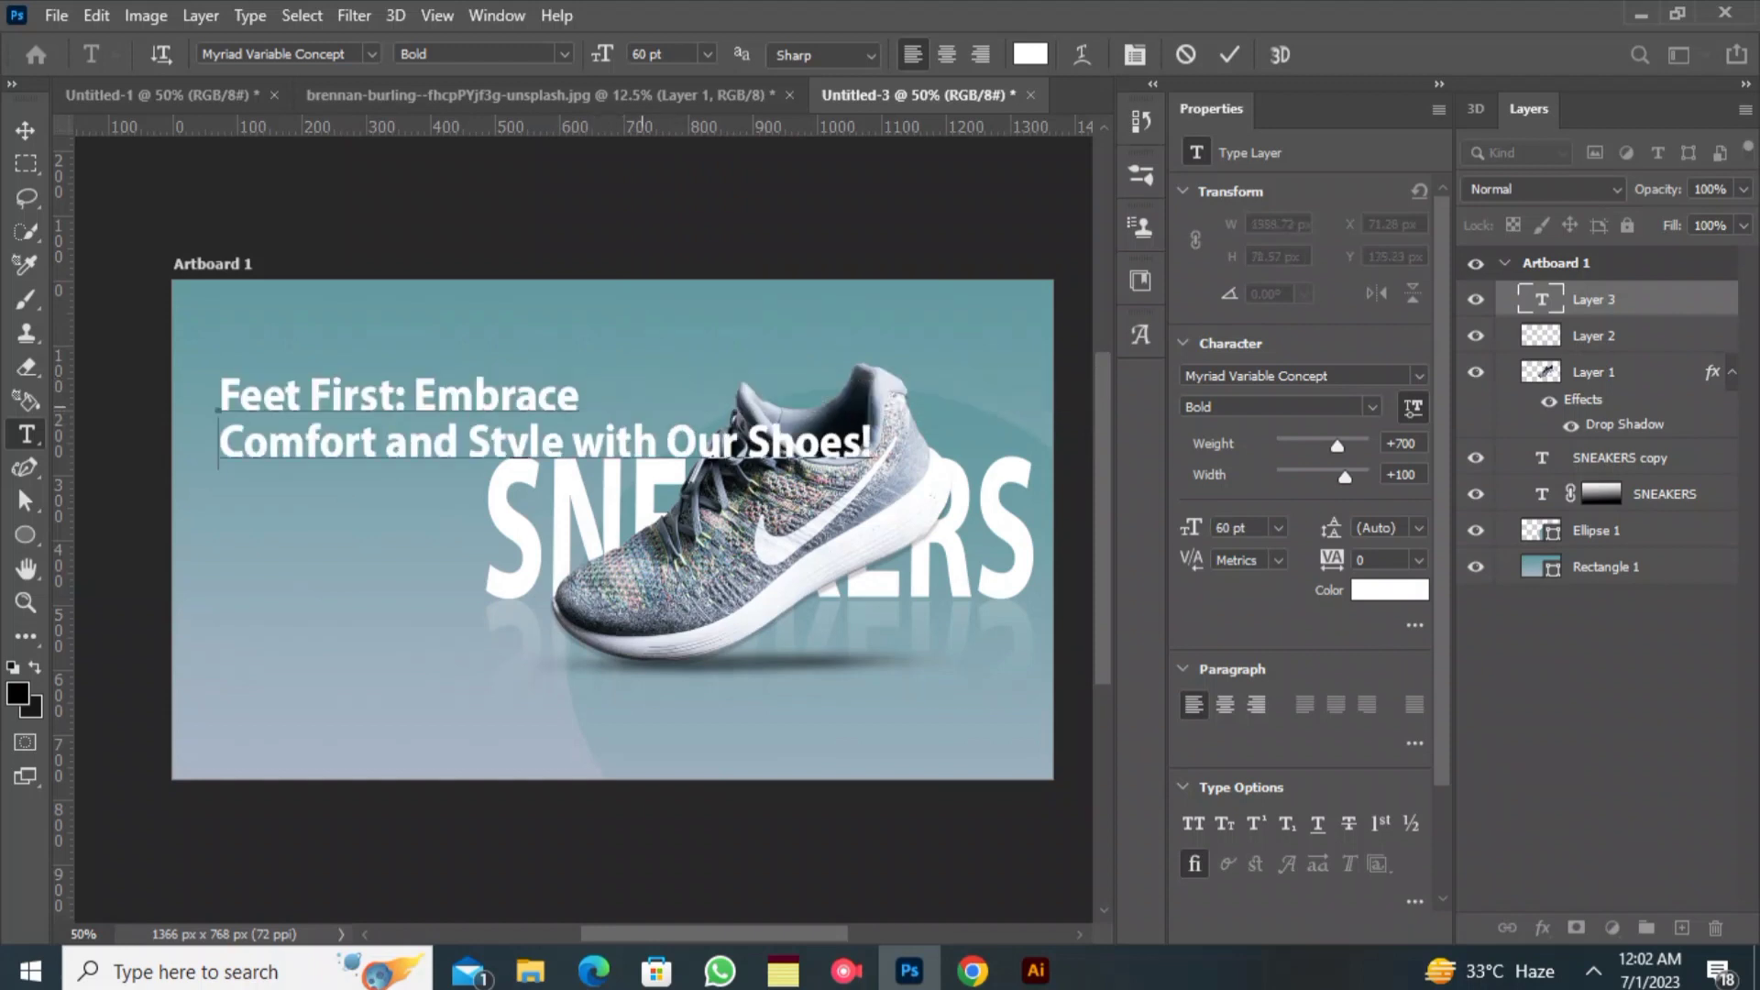
pyautogui.press('Return')
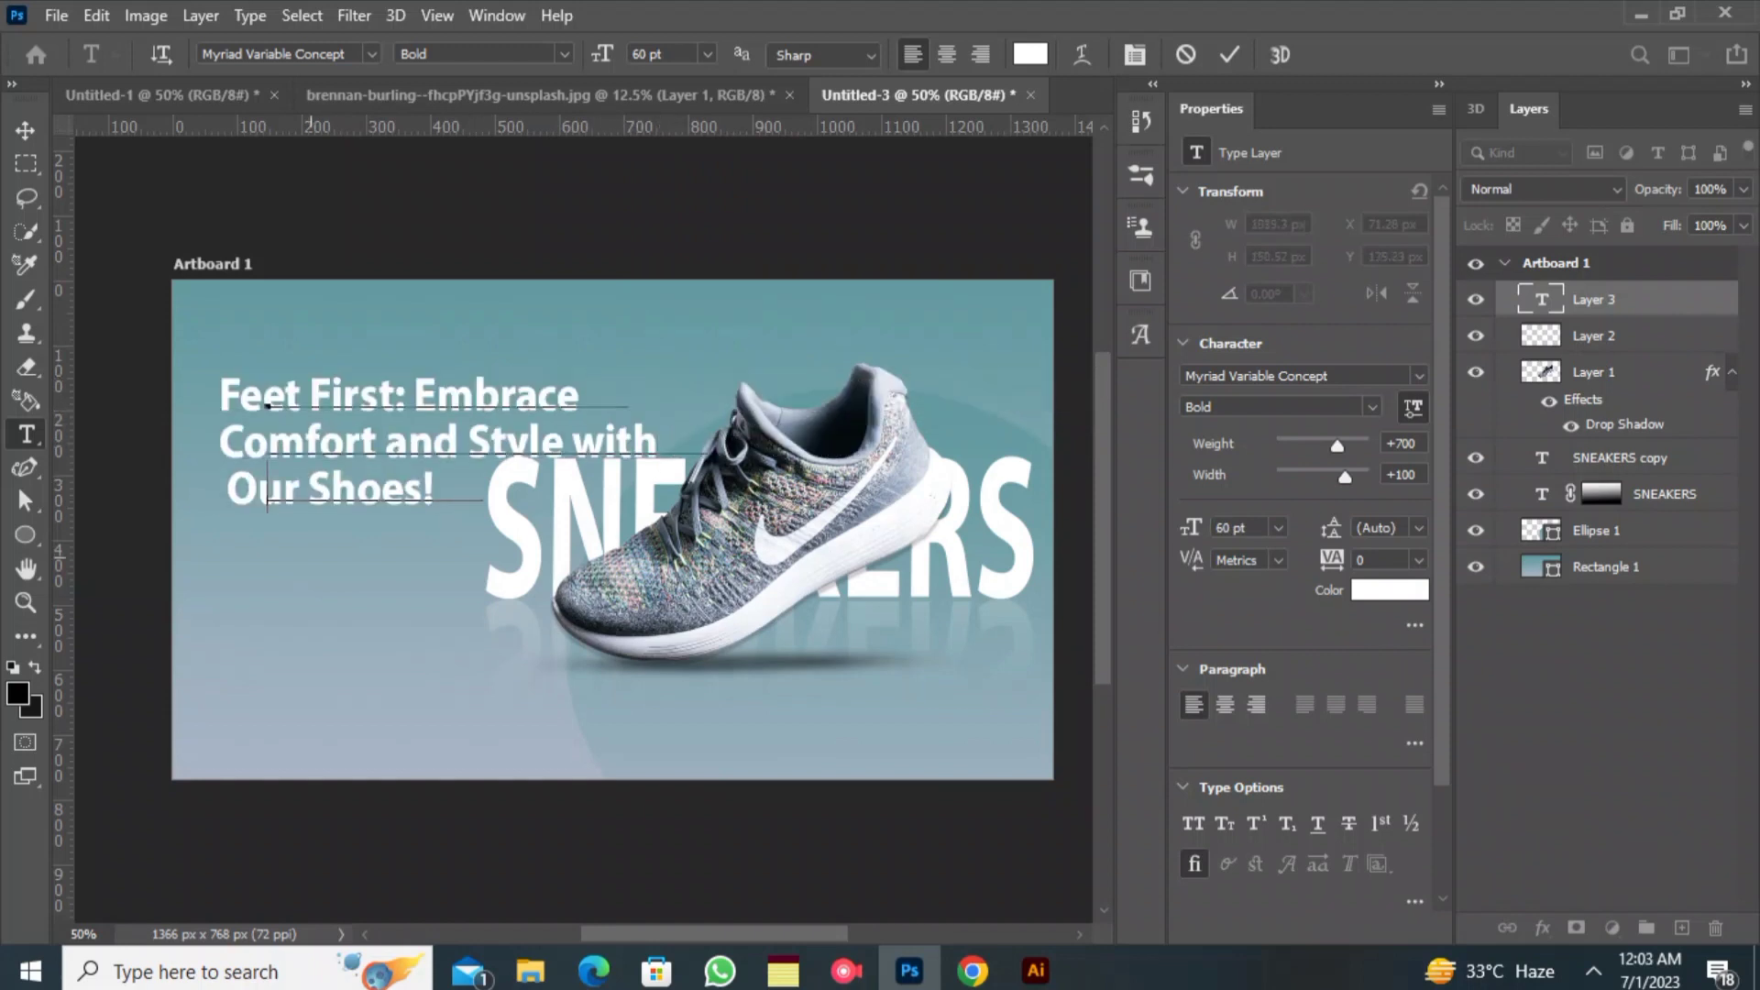
pyautogui.moveTo(317, 556); pyautogui.dragTo(560, 482)
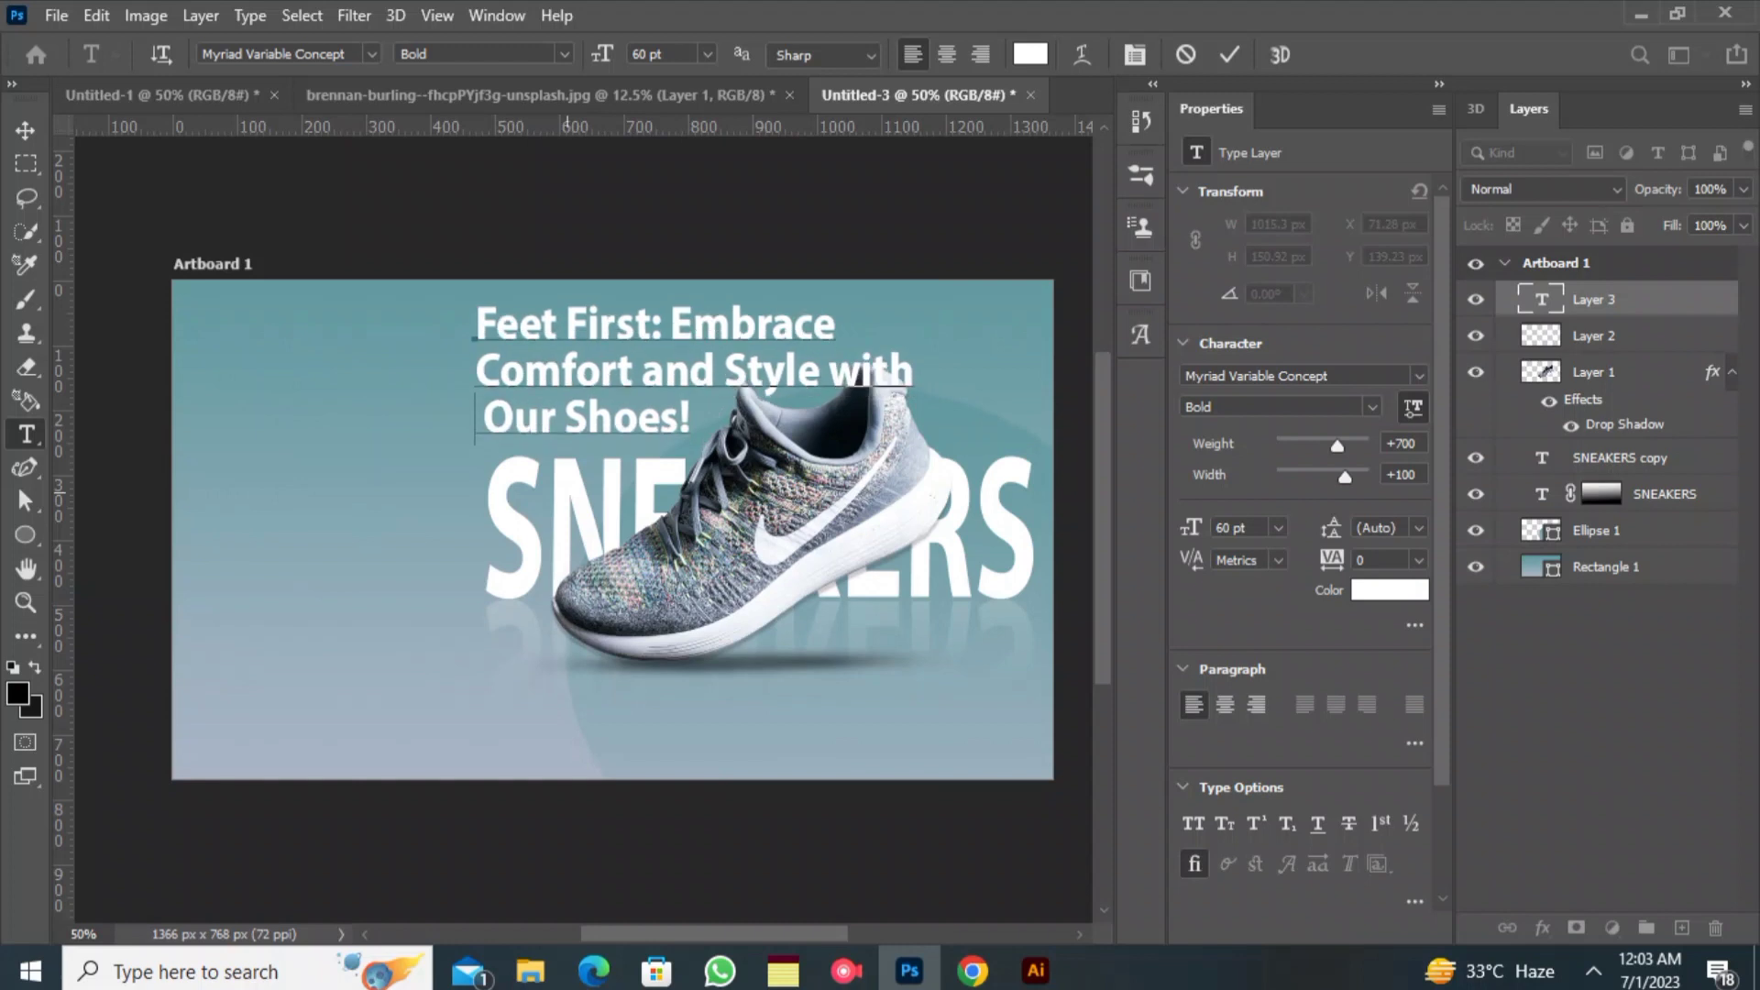
pyautogui.click(1229, 54)
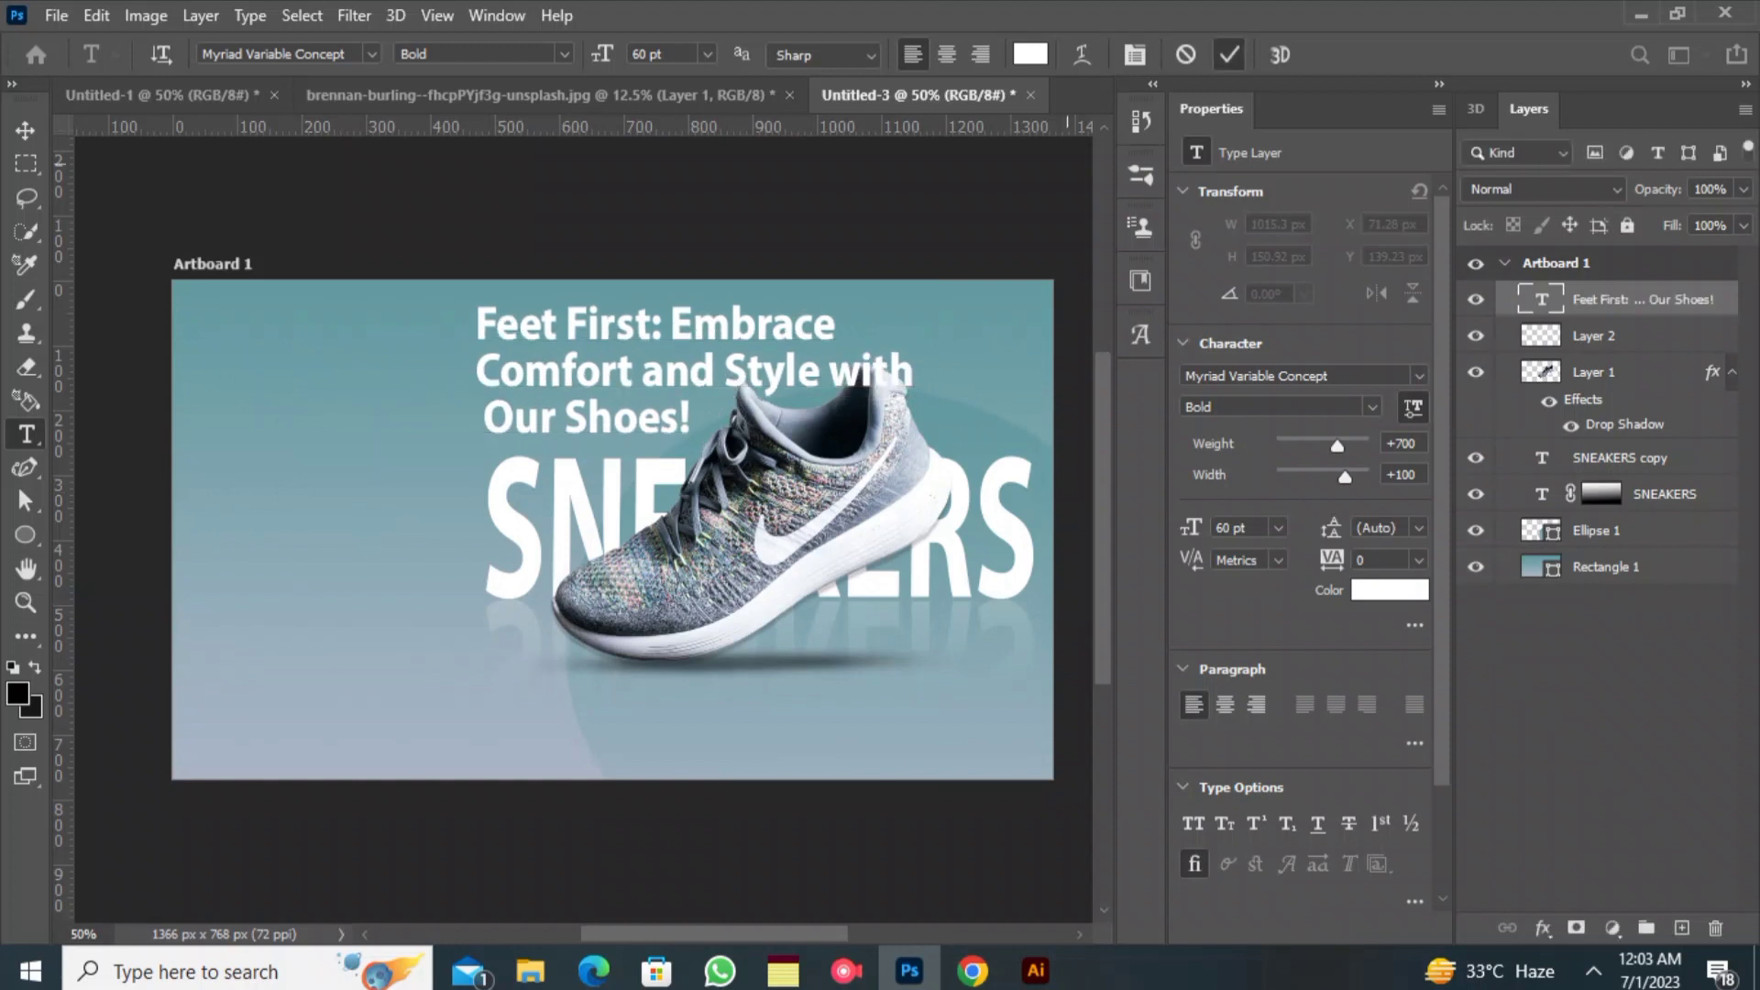
# - Add the text "Feet First" near the artboard's left edge, move it to about X 12 px and select all its characters
pyautogui.click(224, 480)
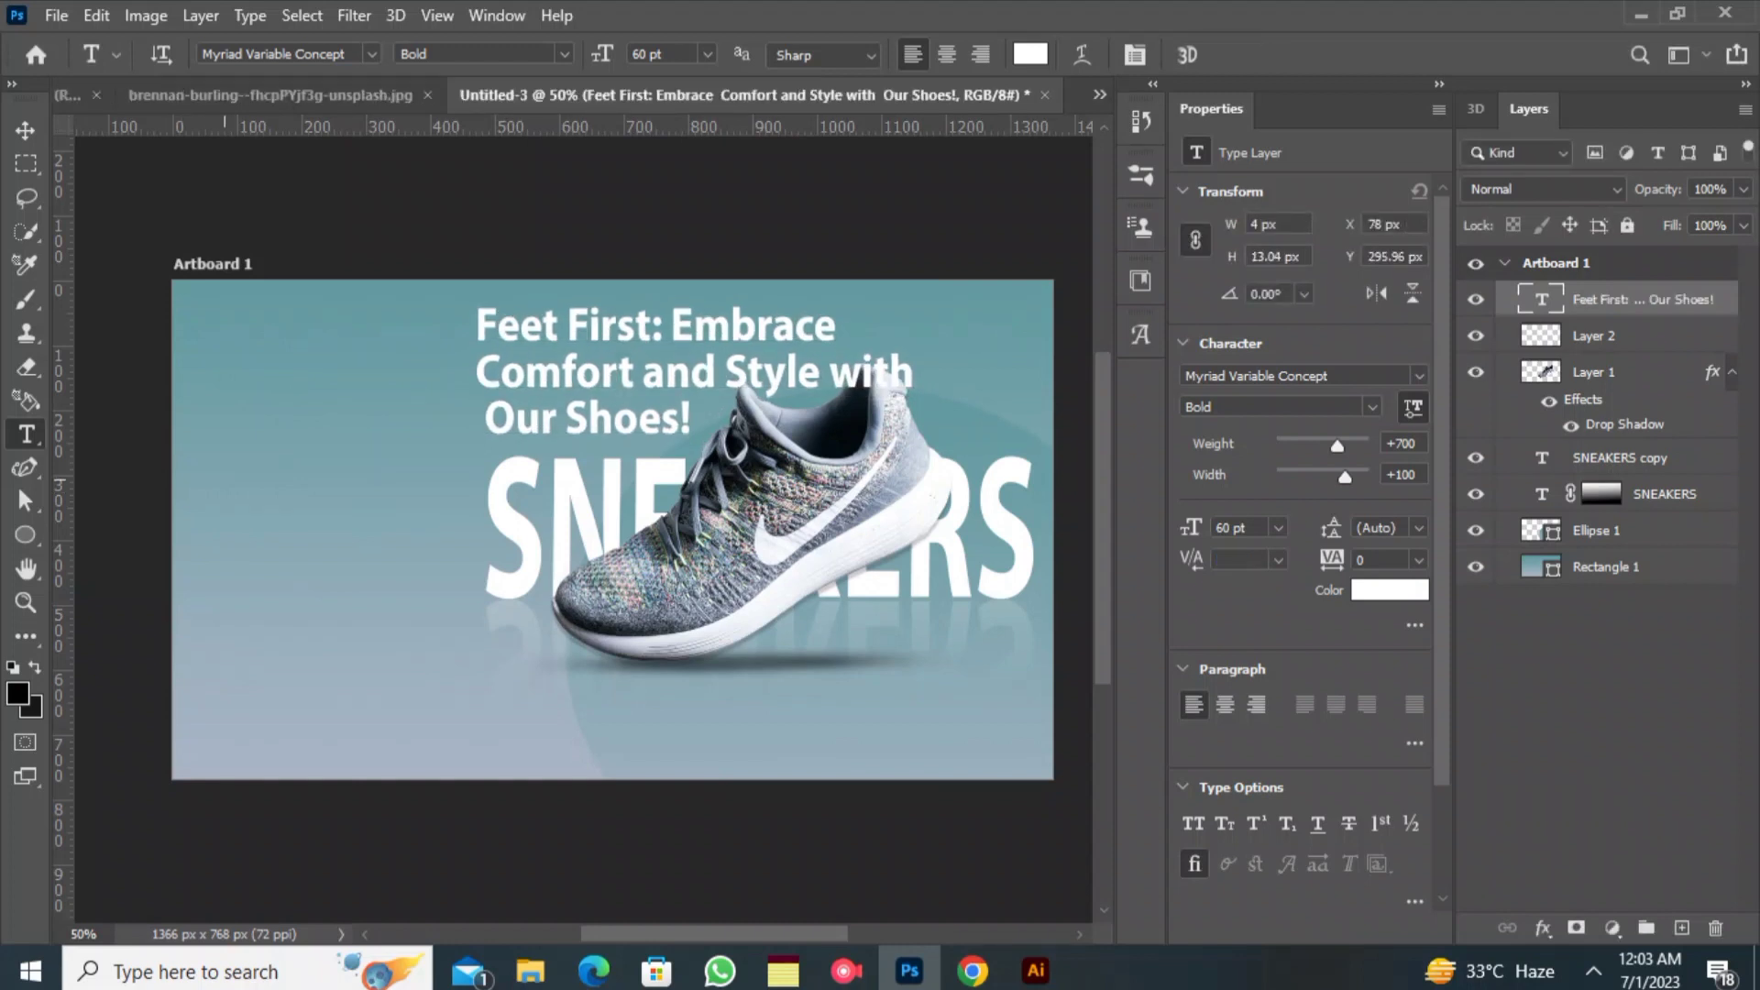
pyautogui.write('FEET')
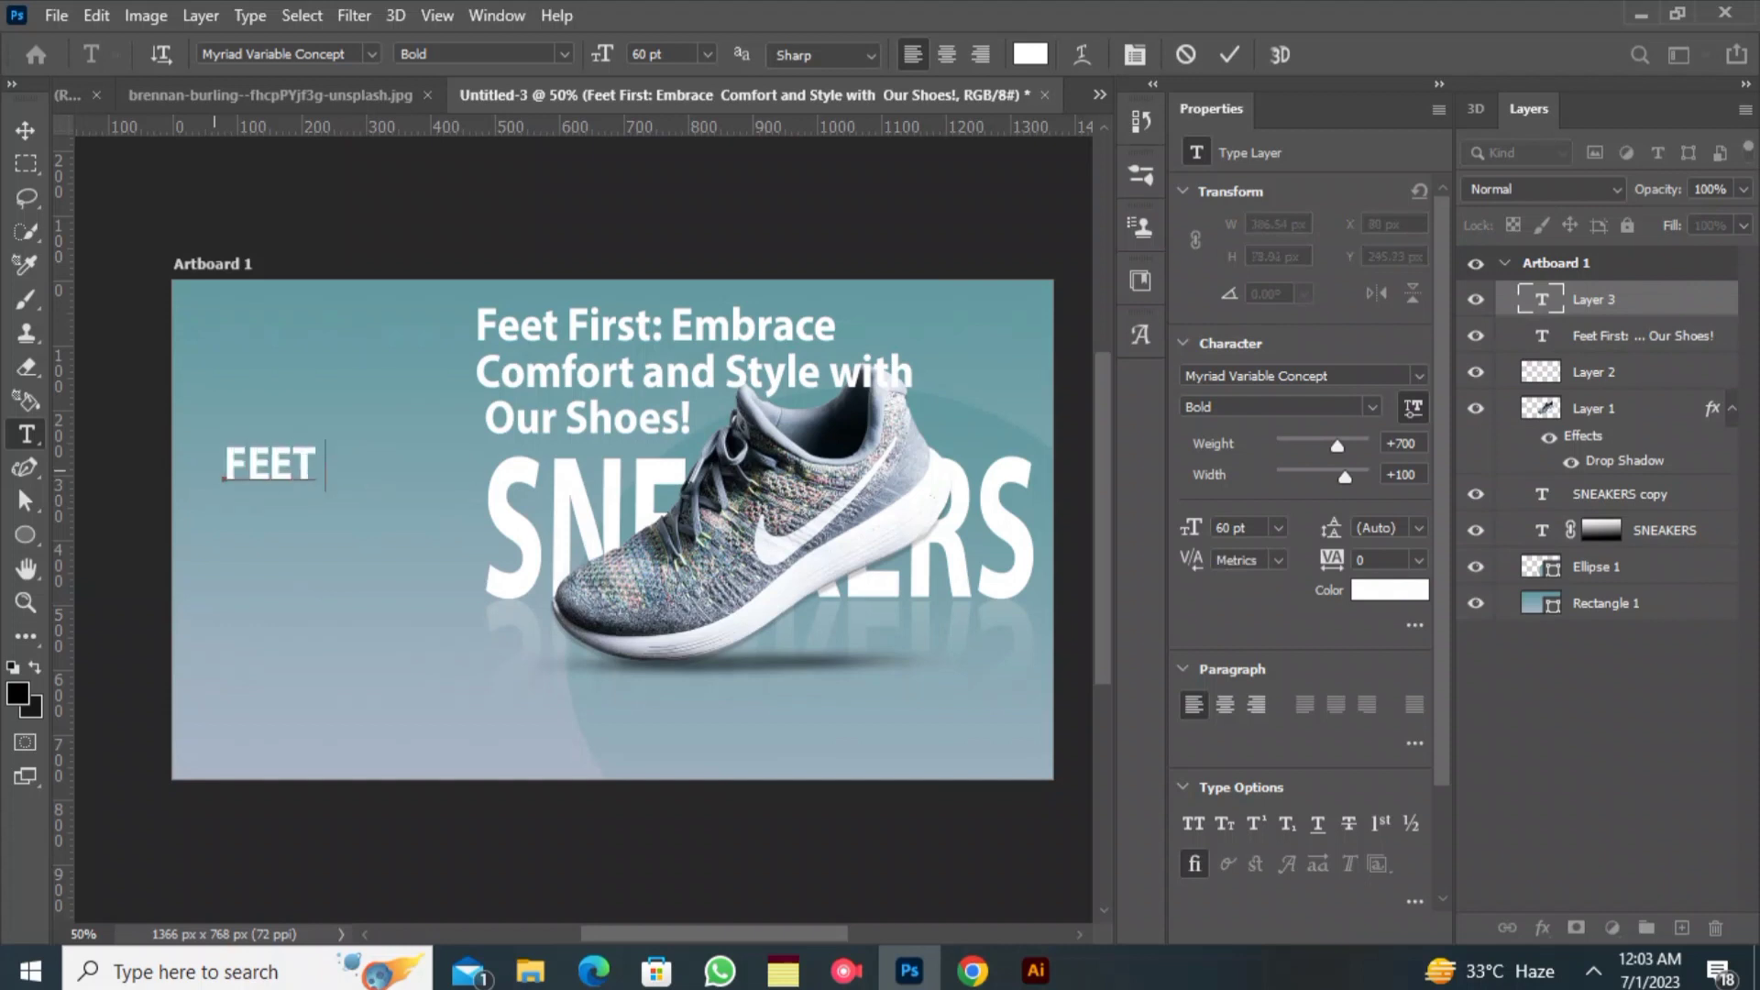
pyautogui.press('BackSpace')
pyautogui.press('BackSpace')
pyautogui.press('BackSpace')
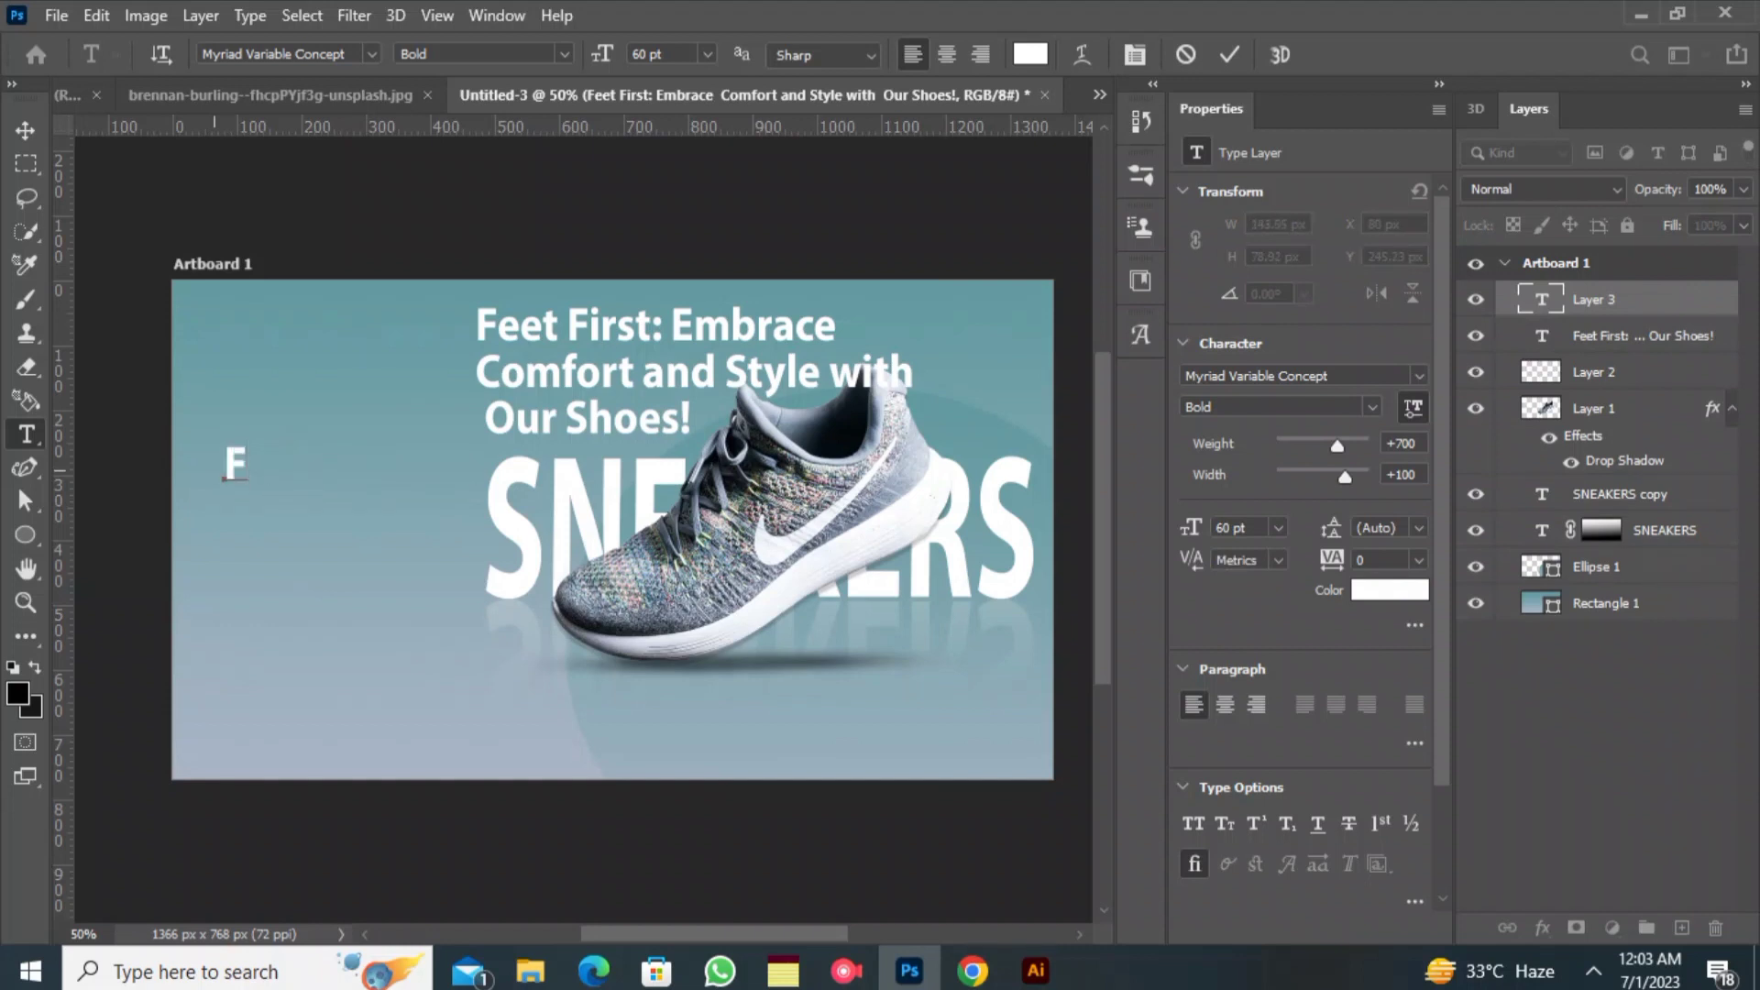
pyautogui.write('eet First')
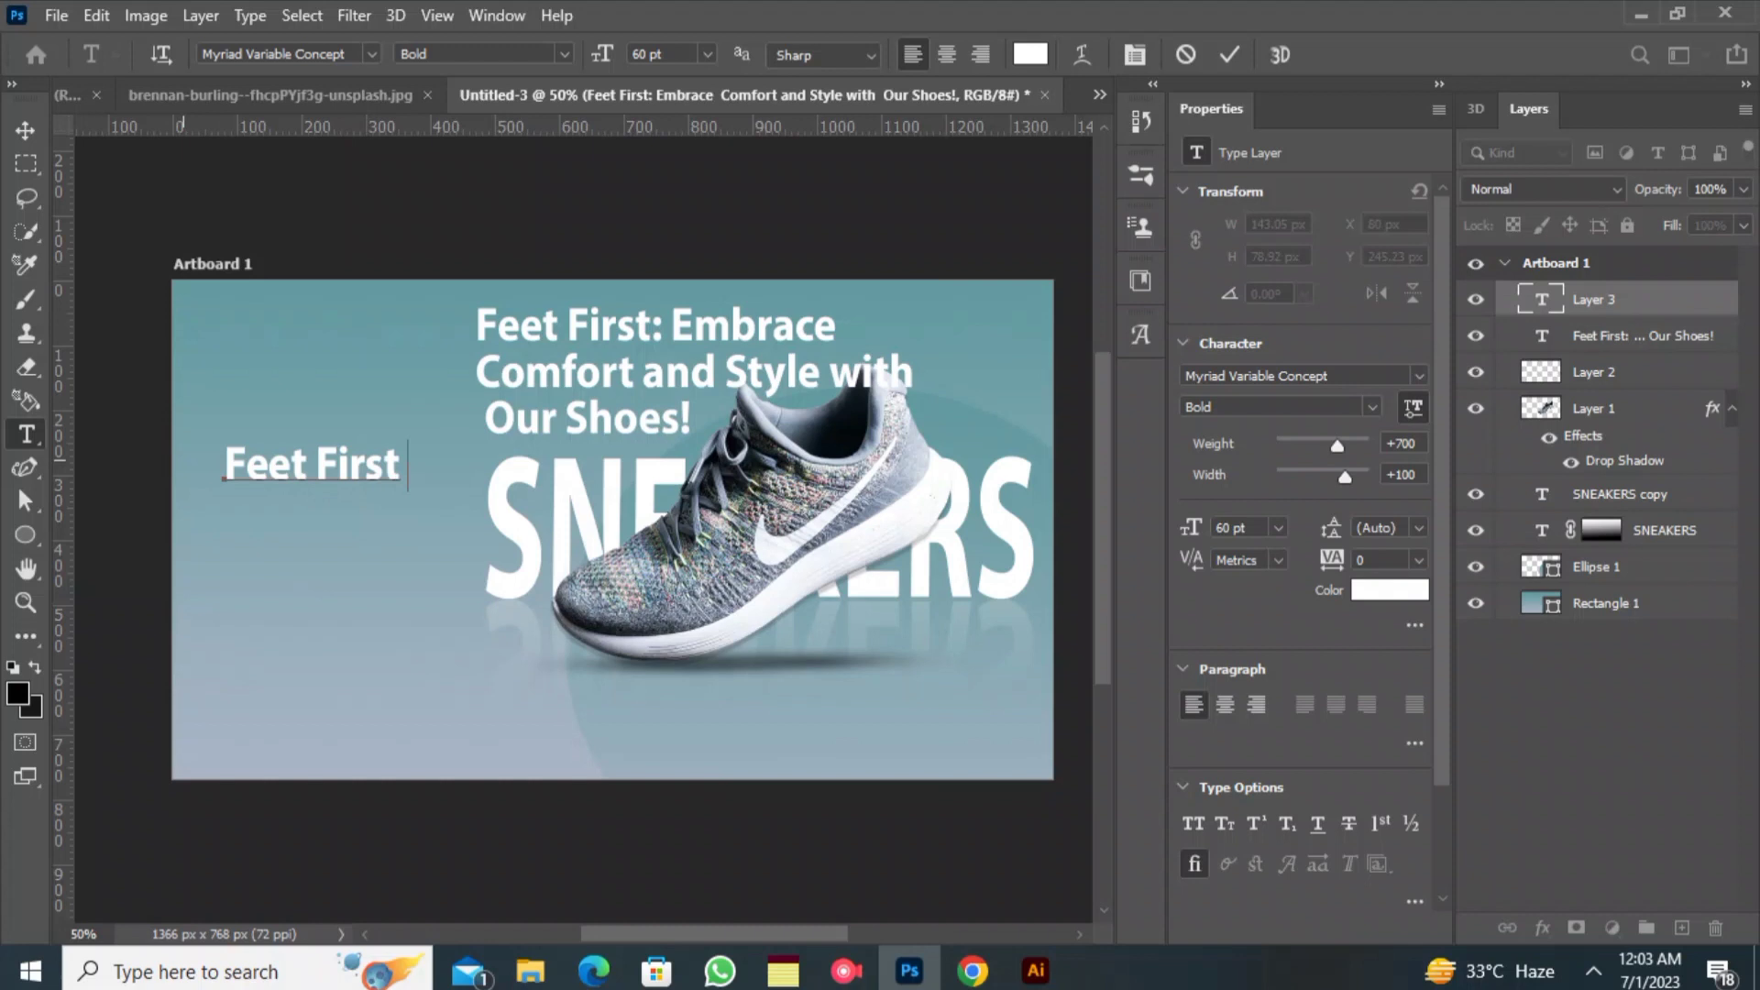
pyautogui.moveTo(184, 460); pyautogui.dragTo(358, 433)
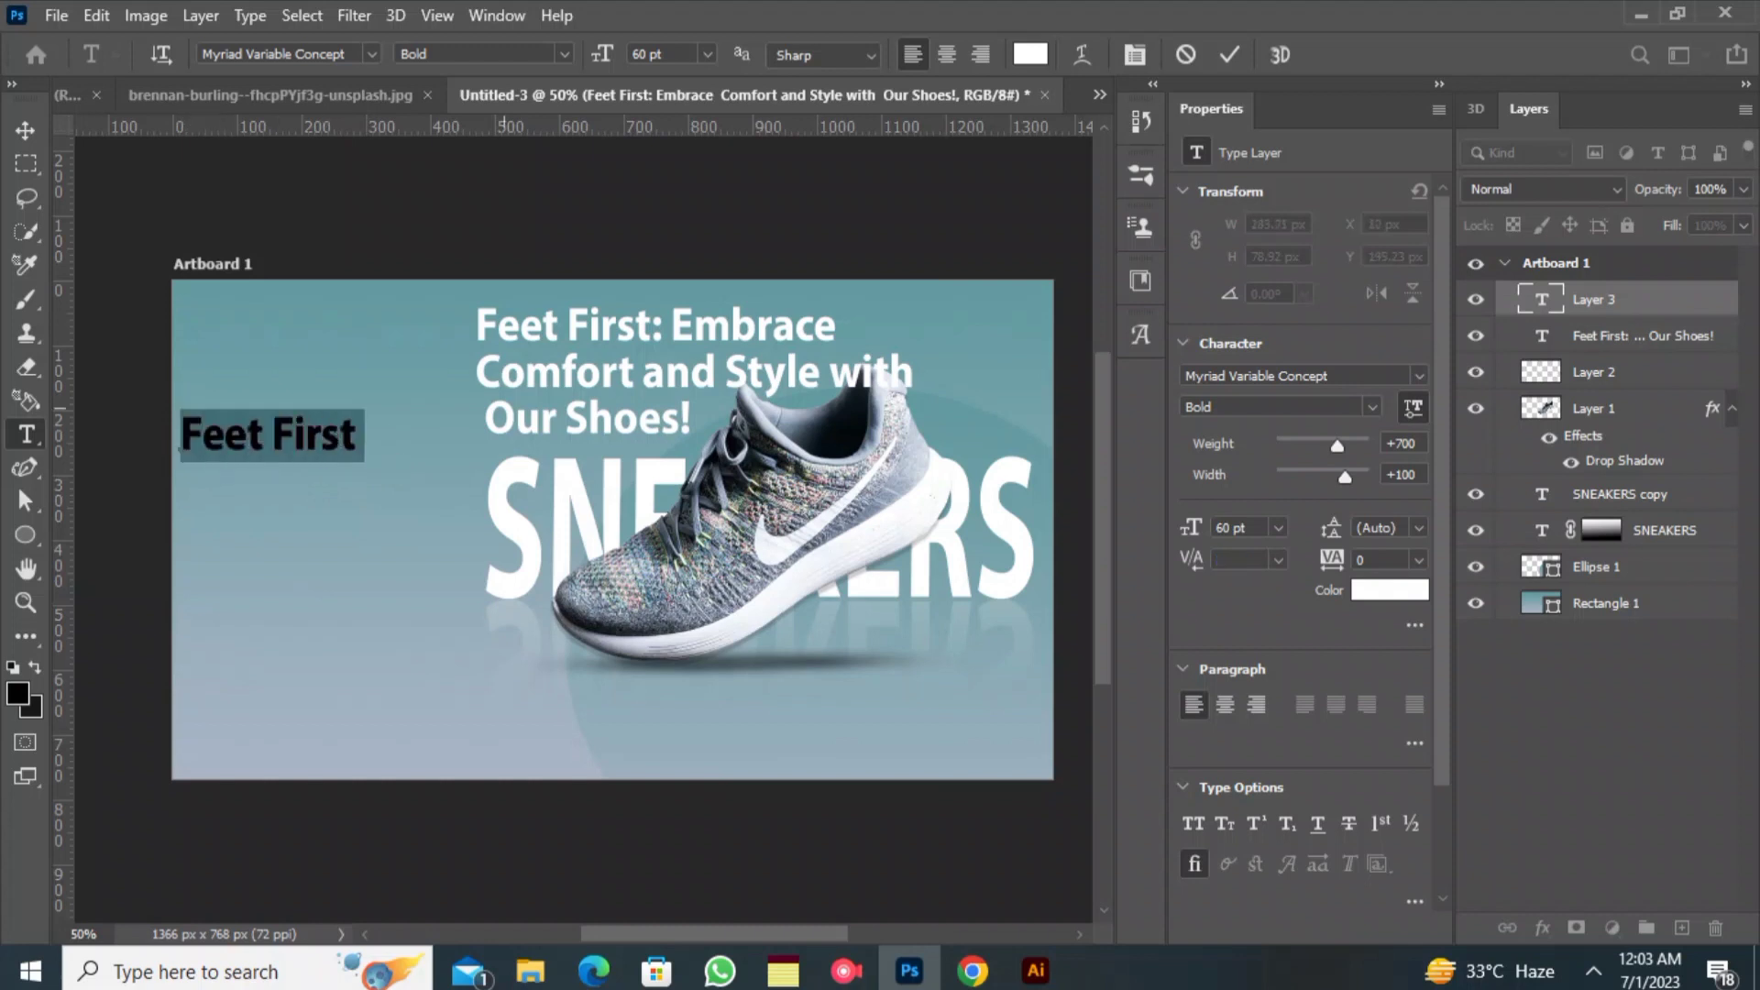
# - Format the "Feet First" text as Calibri Bold Italic at 53 pt and nudge it slightly up and left
pyautogui.click(371, 54)
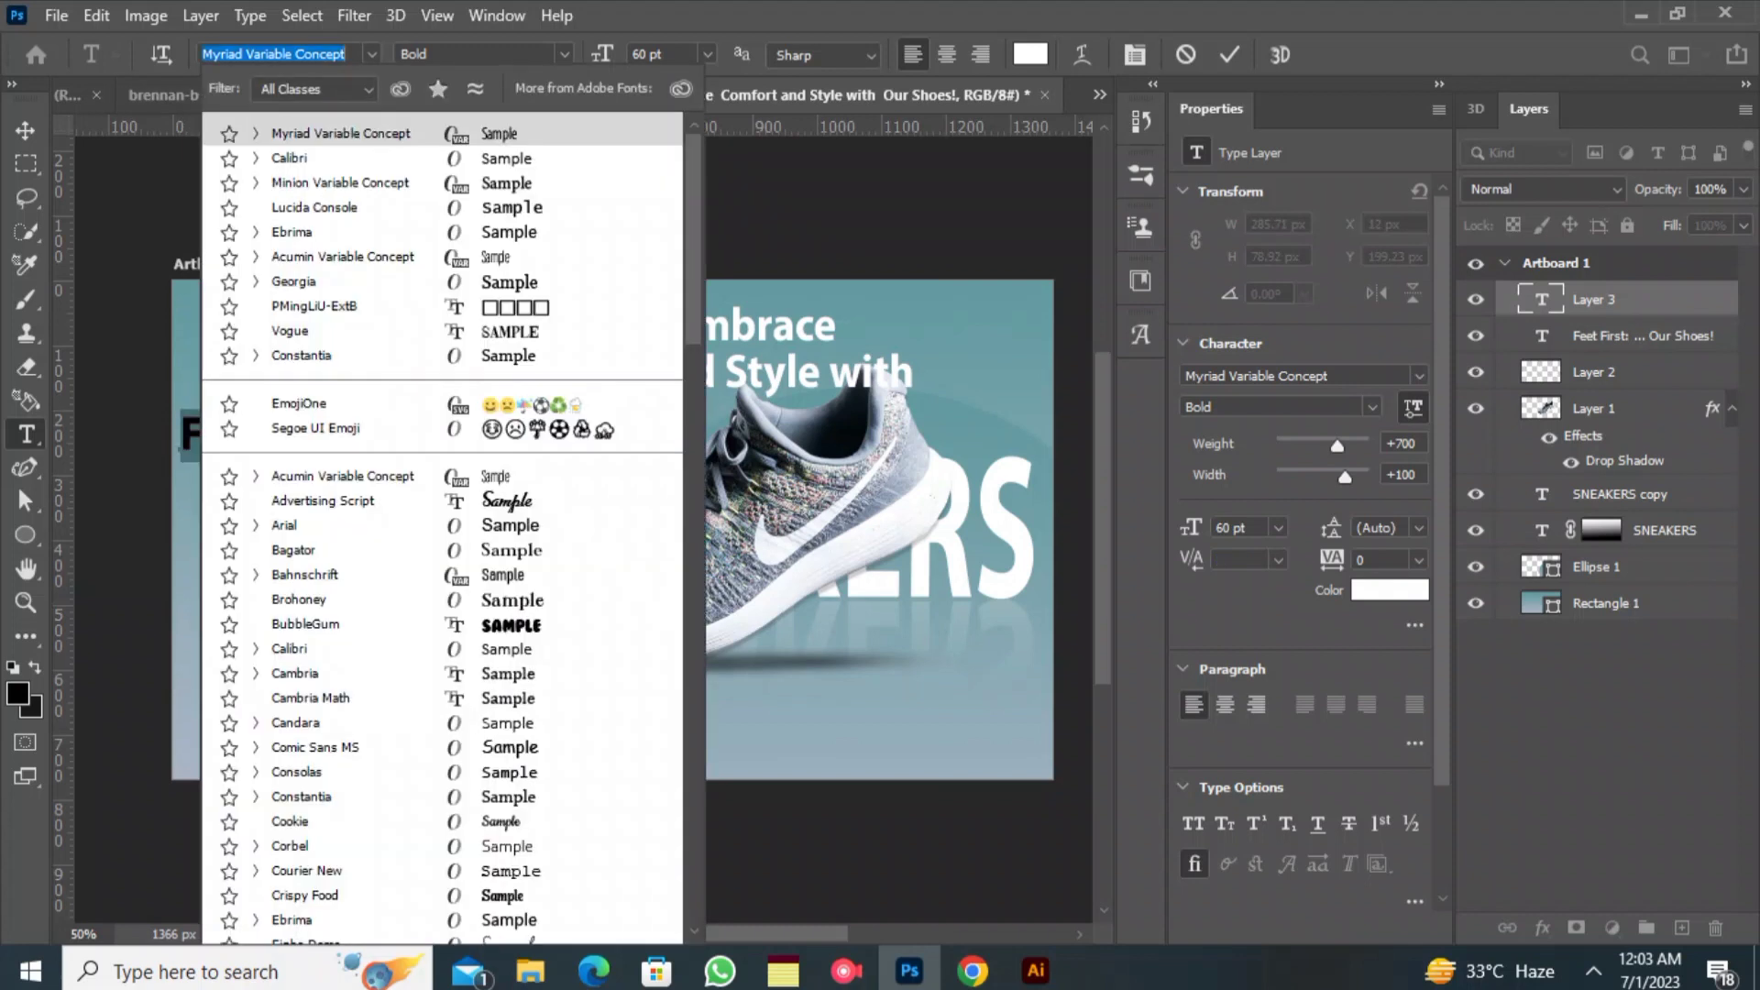
pyautogui.click(317, 158)
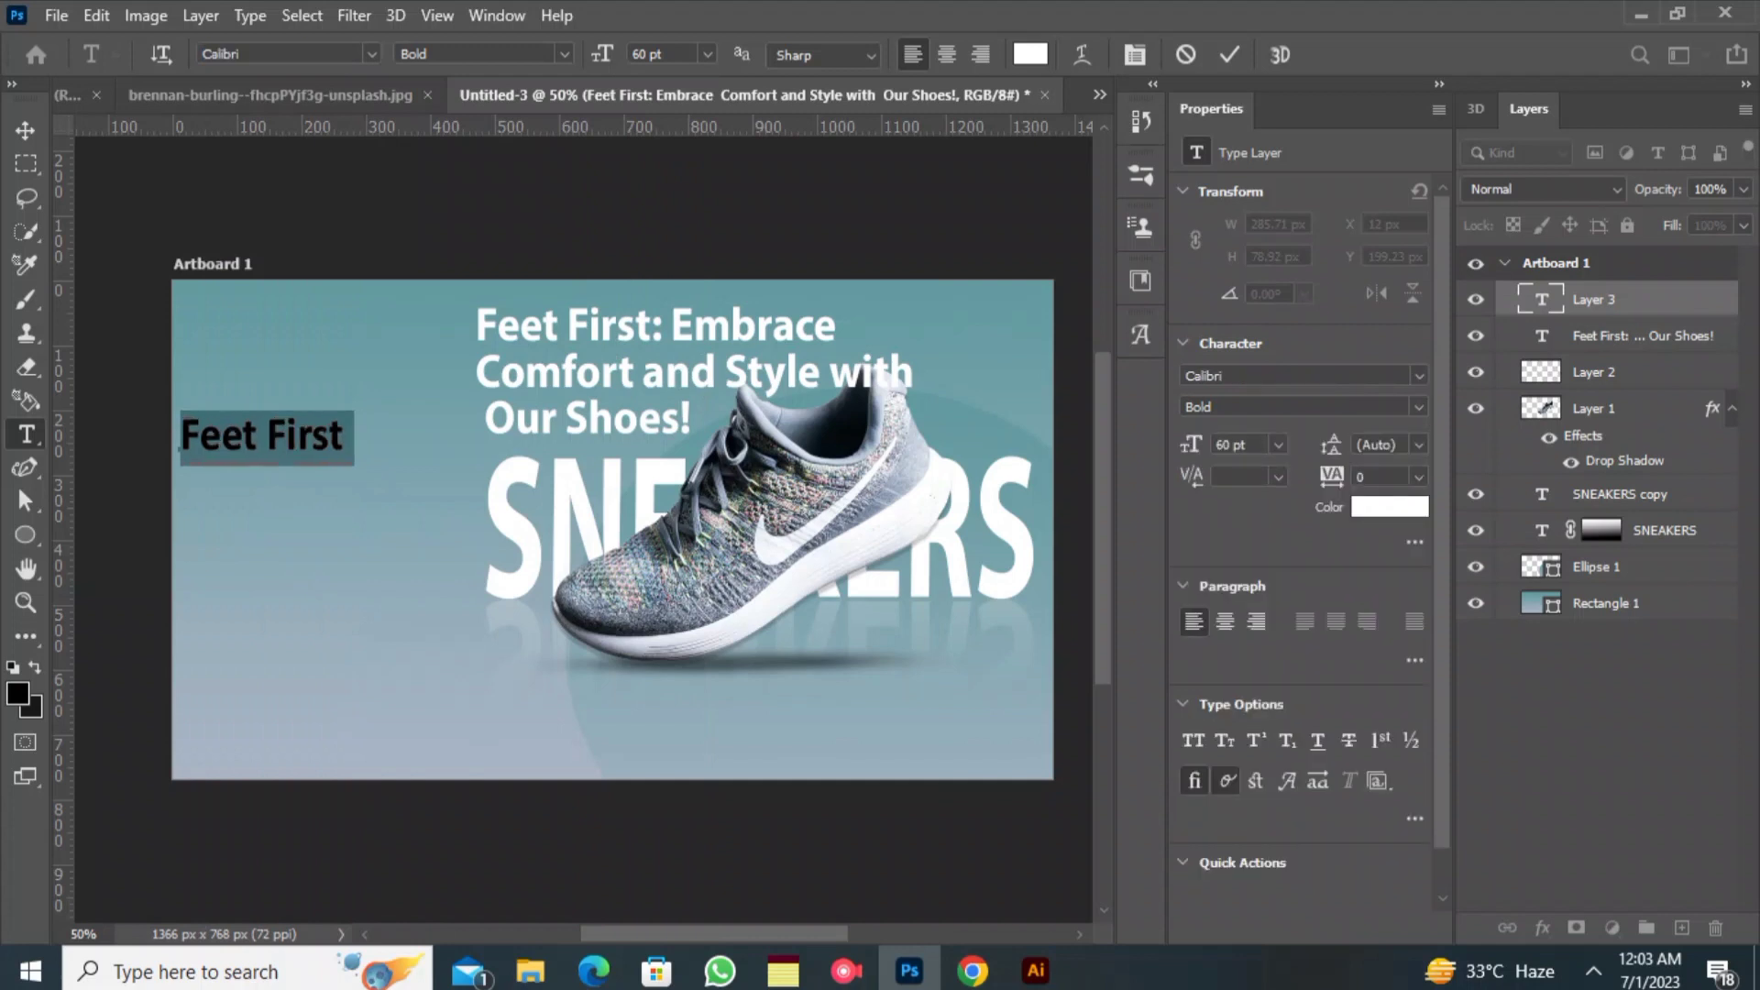
pyautogui.moveTo(602, 54); pyautogui.dragTo(595, 54)
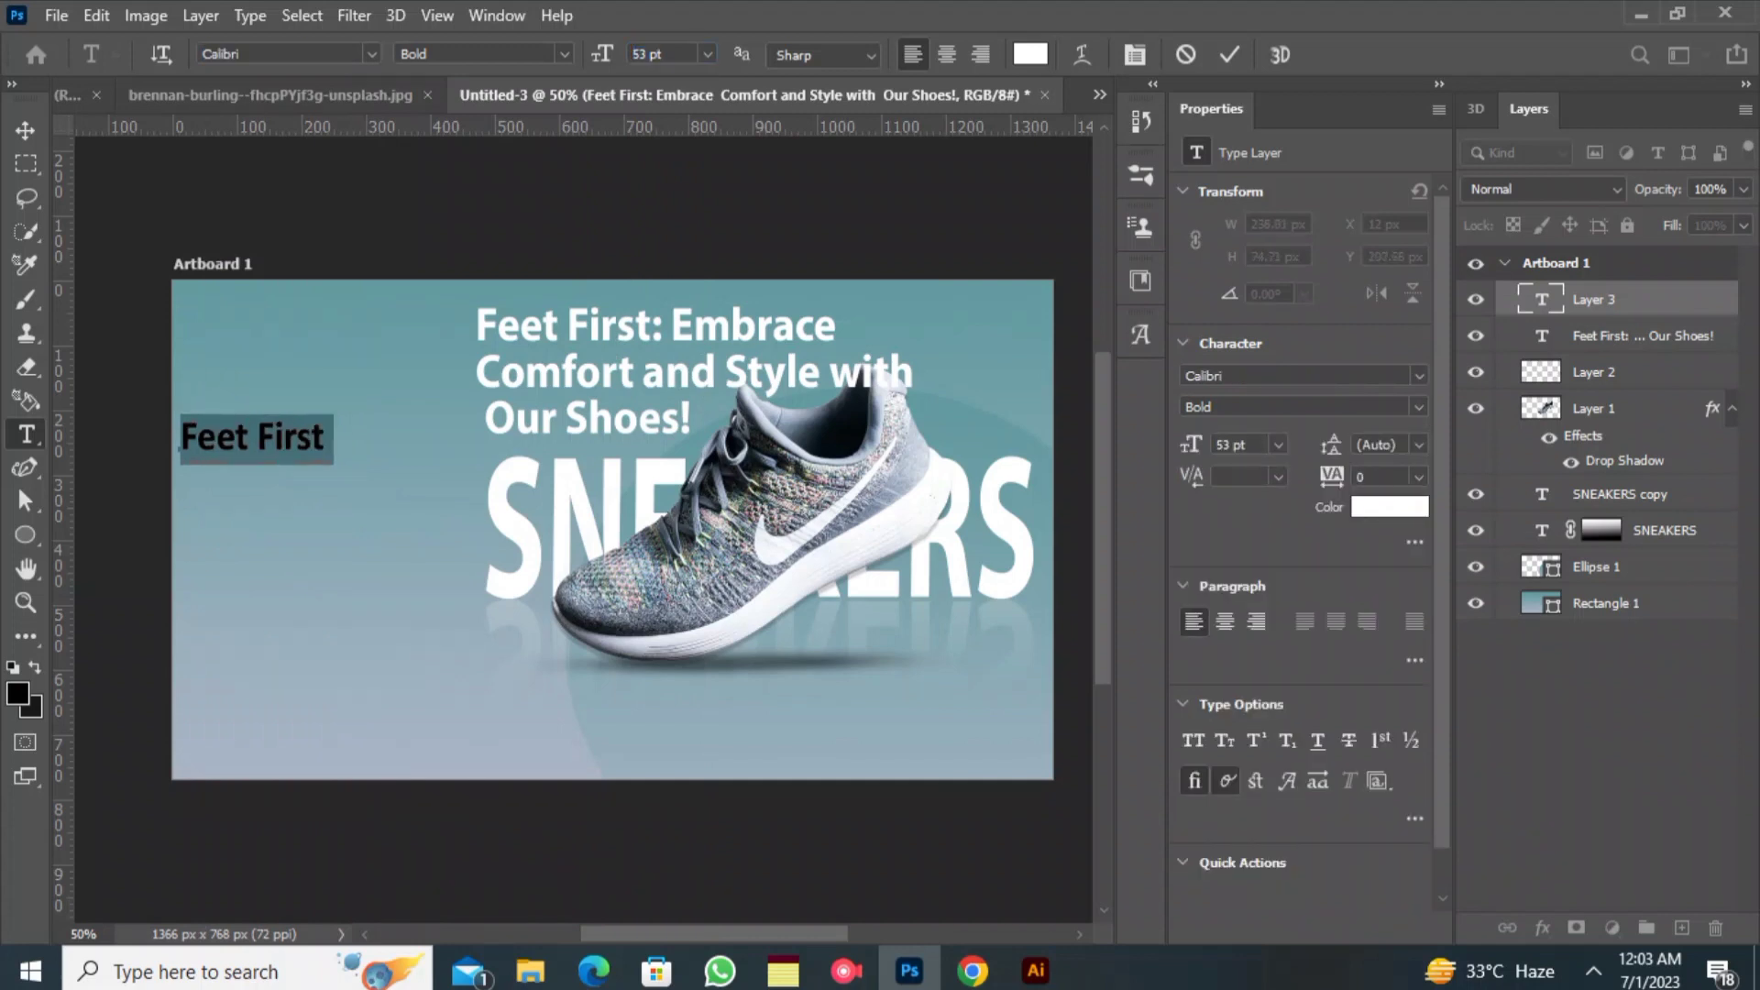
pyautogui.click(564, 54)
pyautogui.click(449, 183)
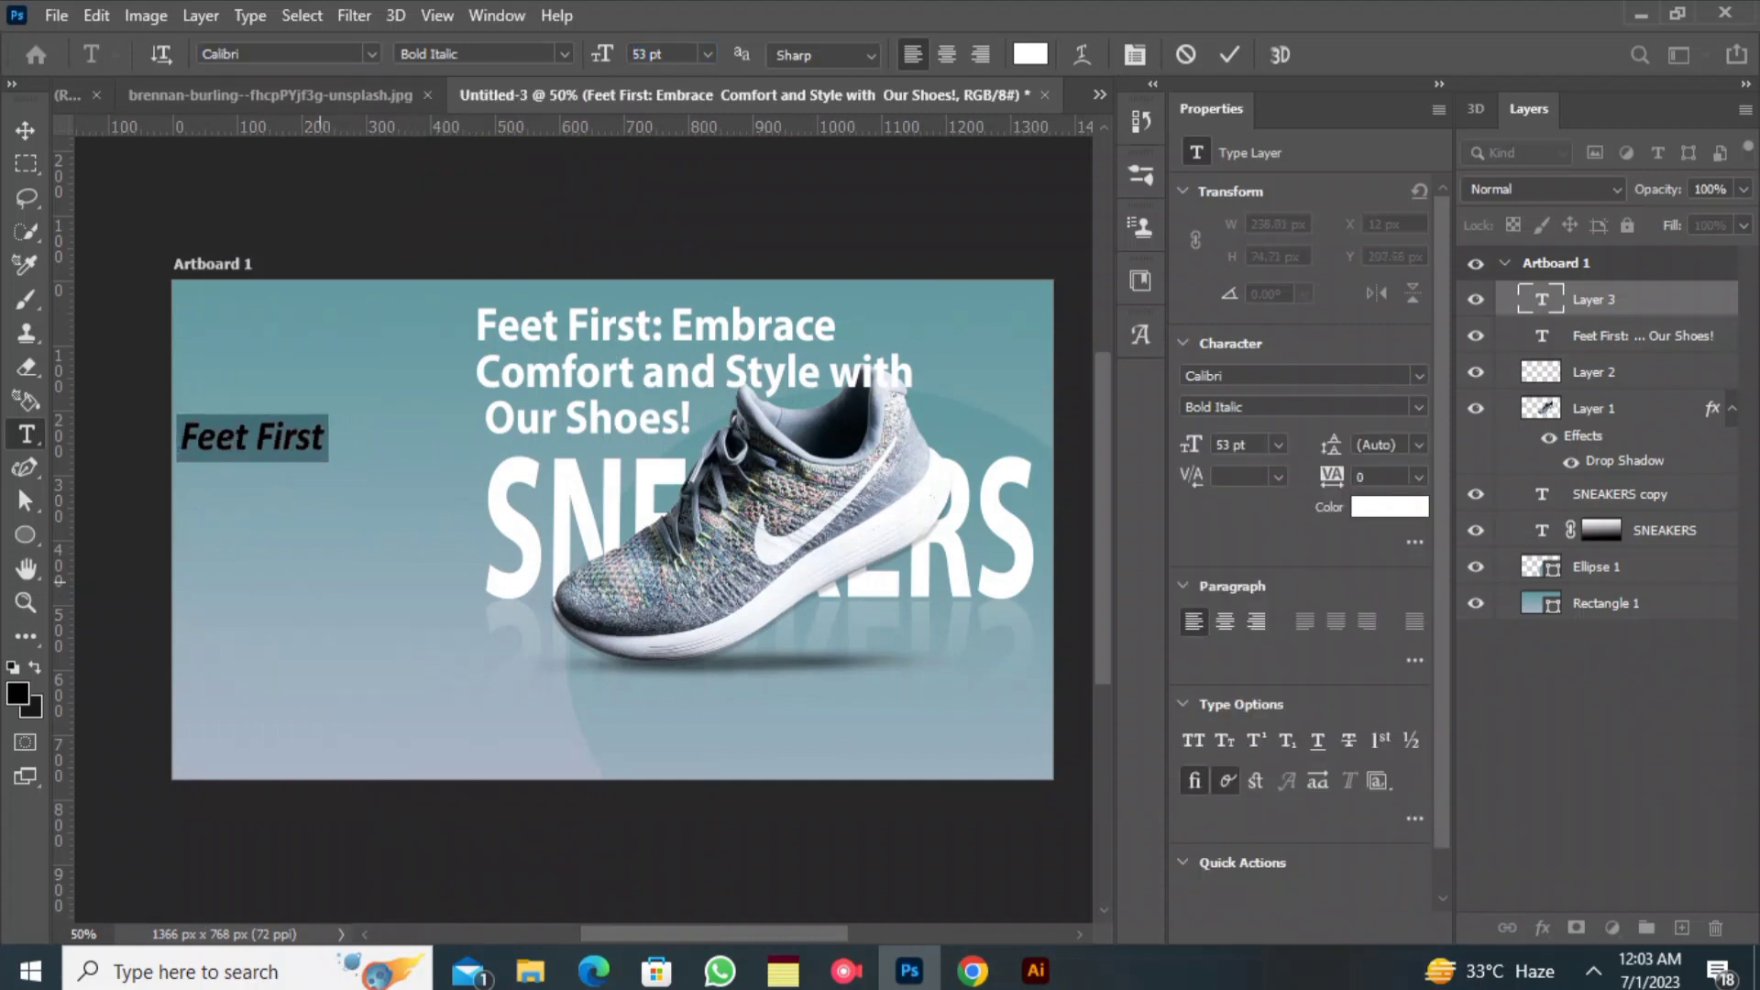
pyautogui.moveTo(320, 581); pyautogui.dragTo(317, 577)
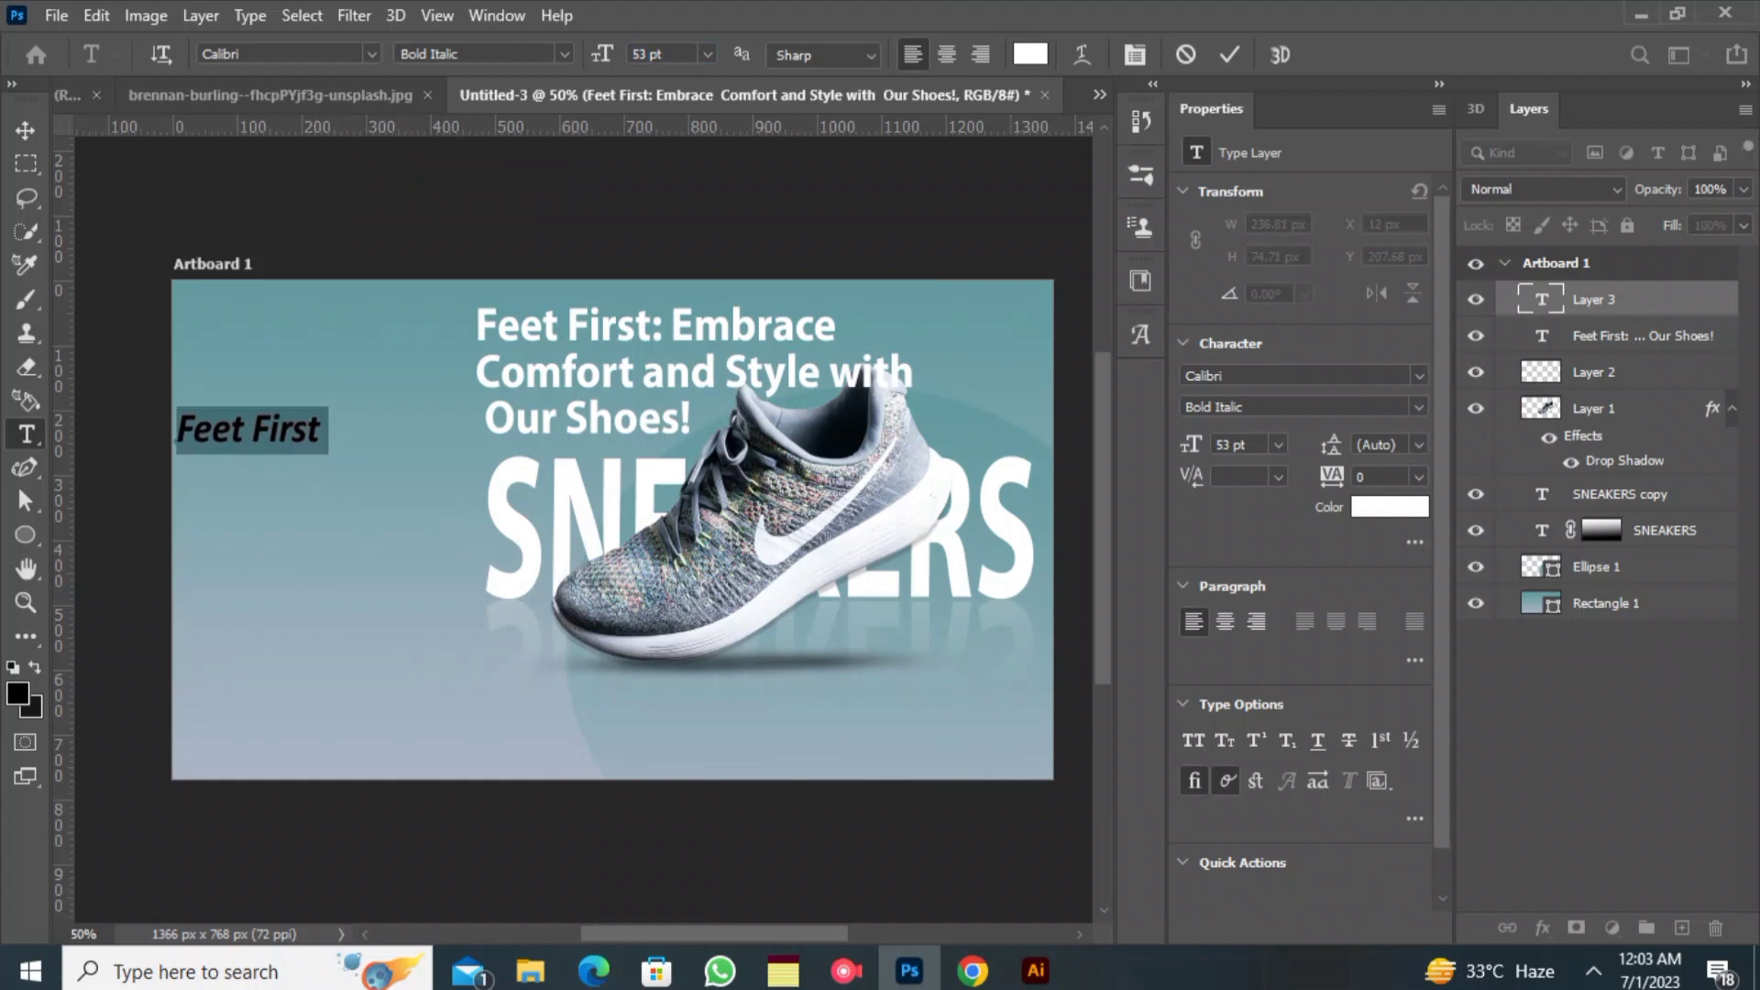
pyautogui.click(1229, 54)
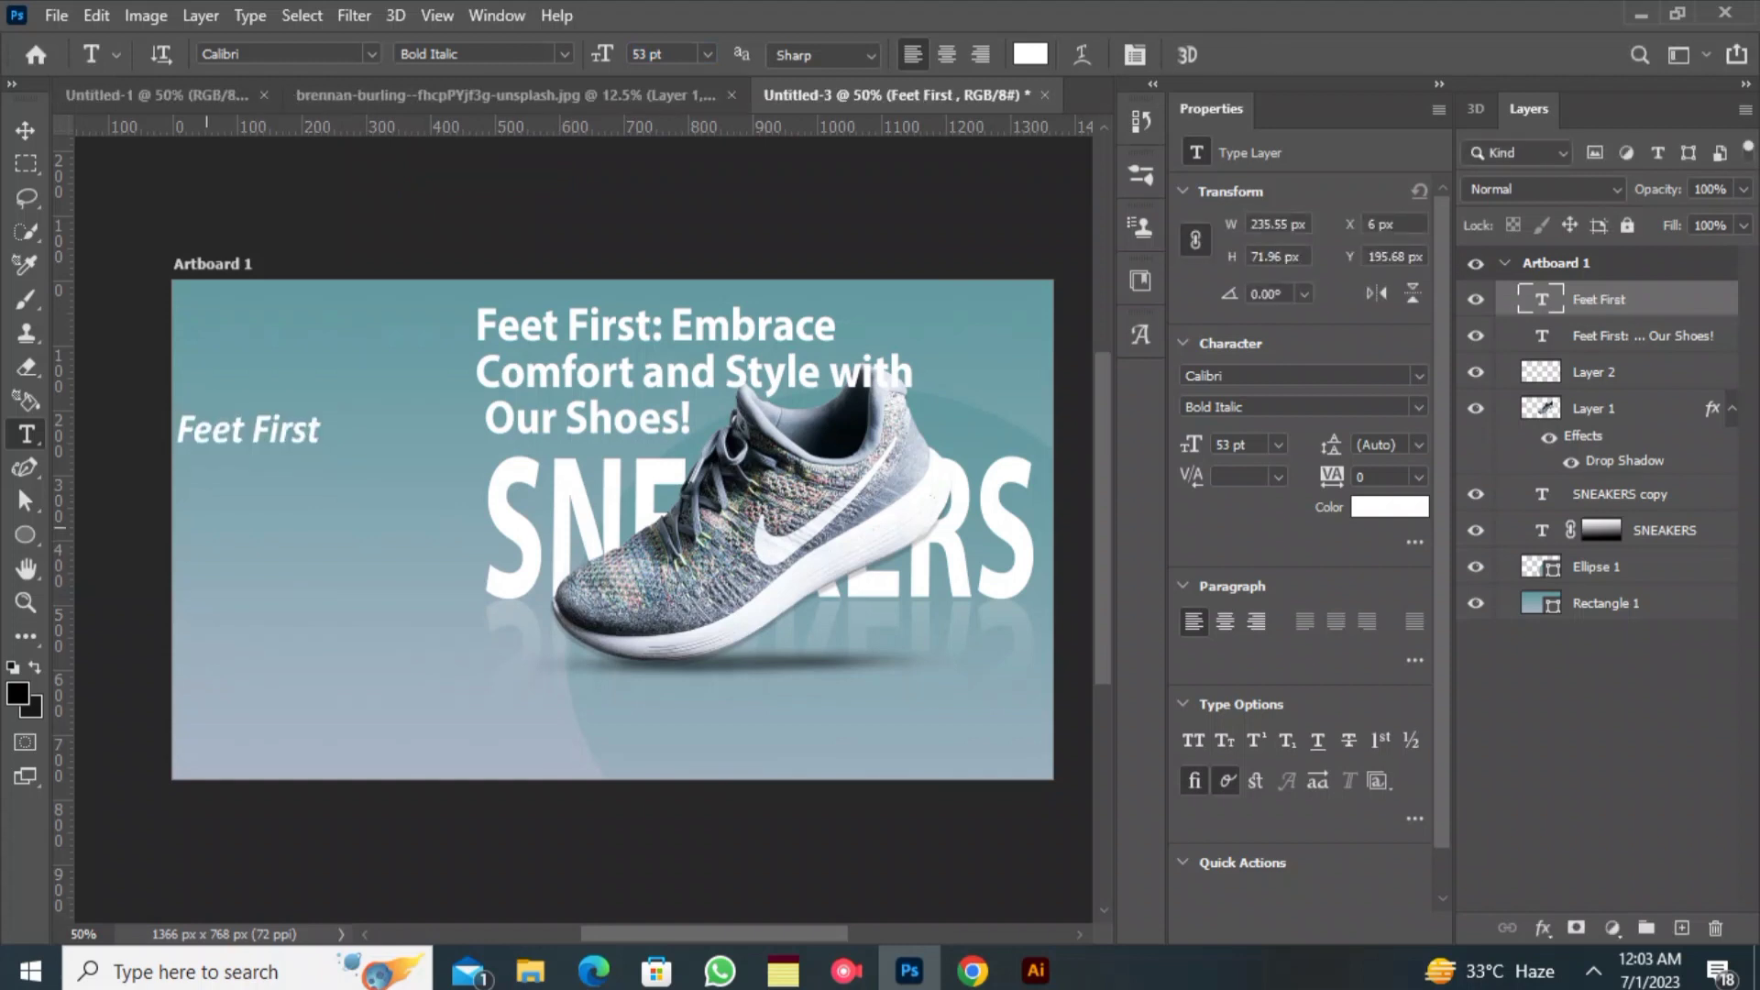
# - Add a two-line text below "Feet First" reading "Embrace Comfort &" and "Style with our Shoes"
pyautogui.click(205, 526)
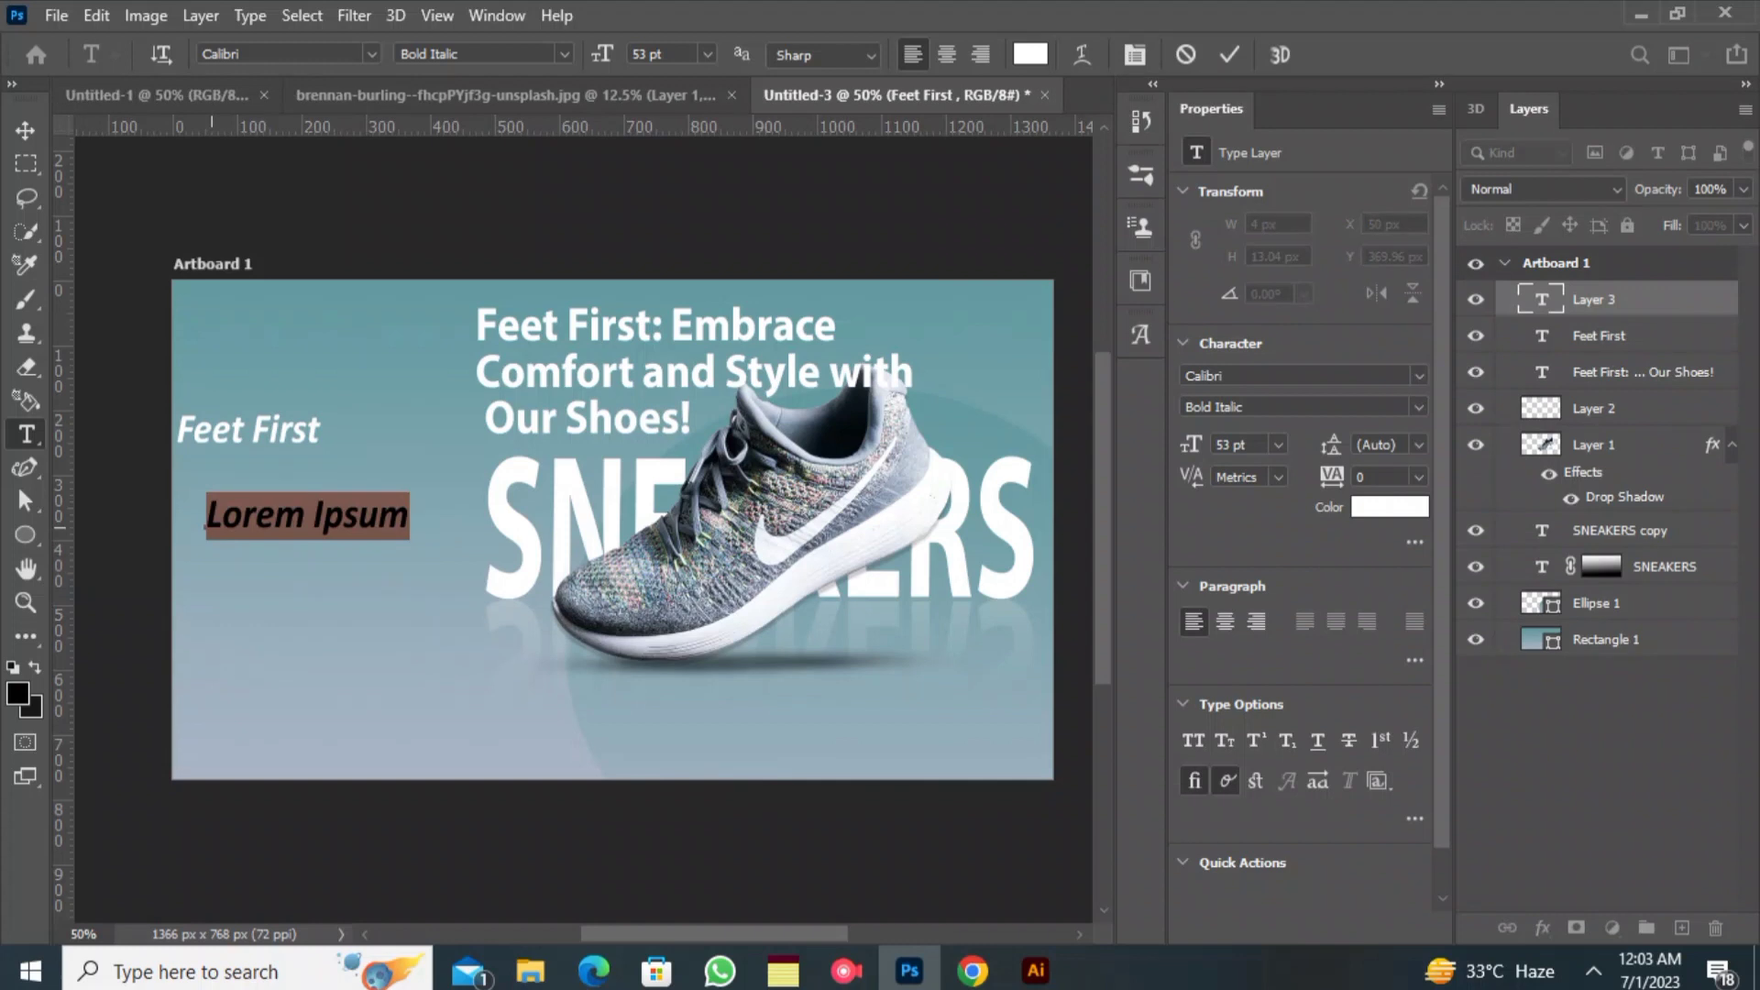
pyautogui.write('Em')
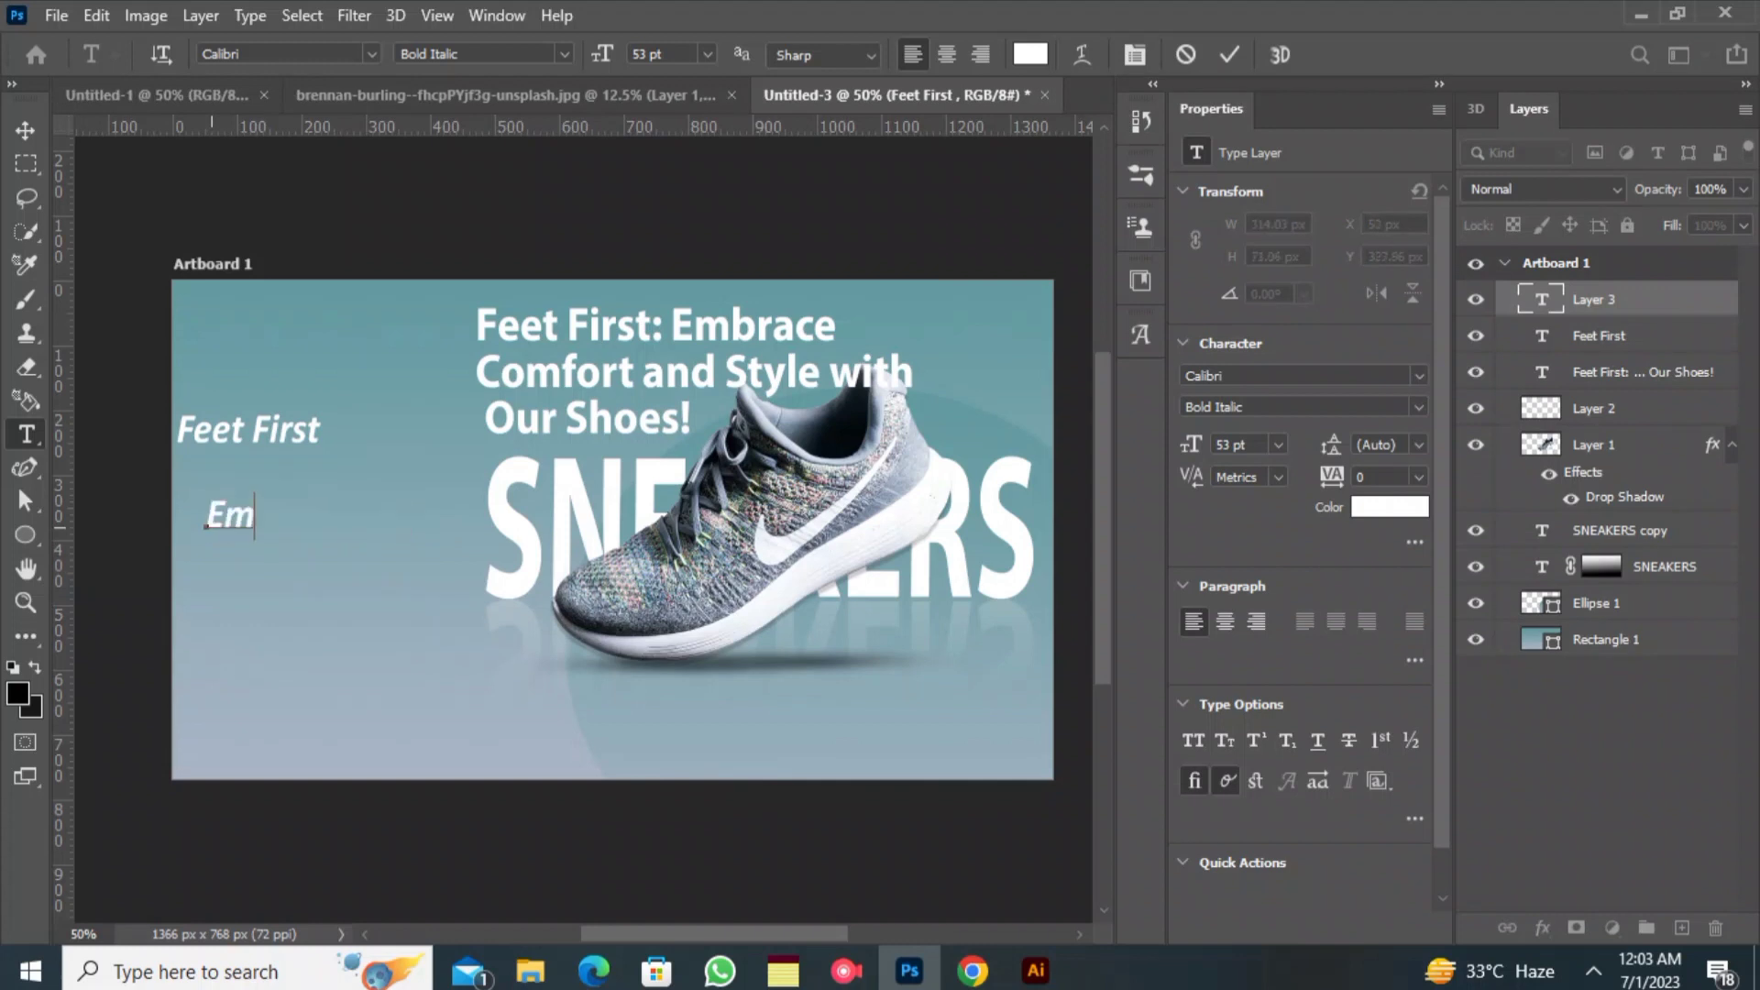
pyautogui.write('brace')
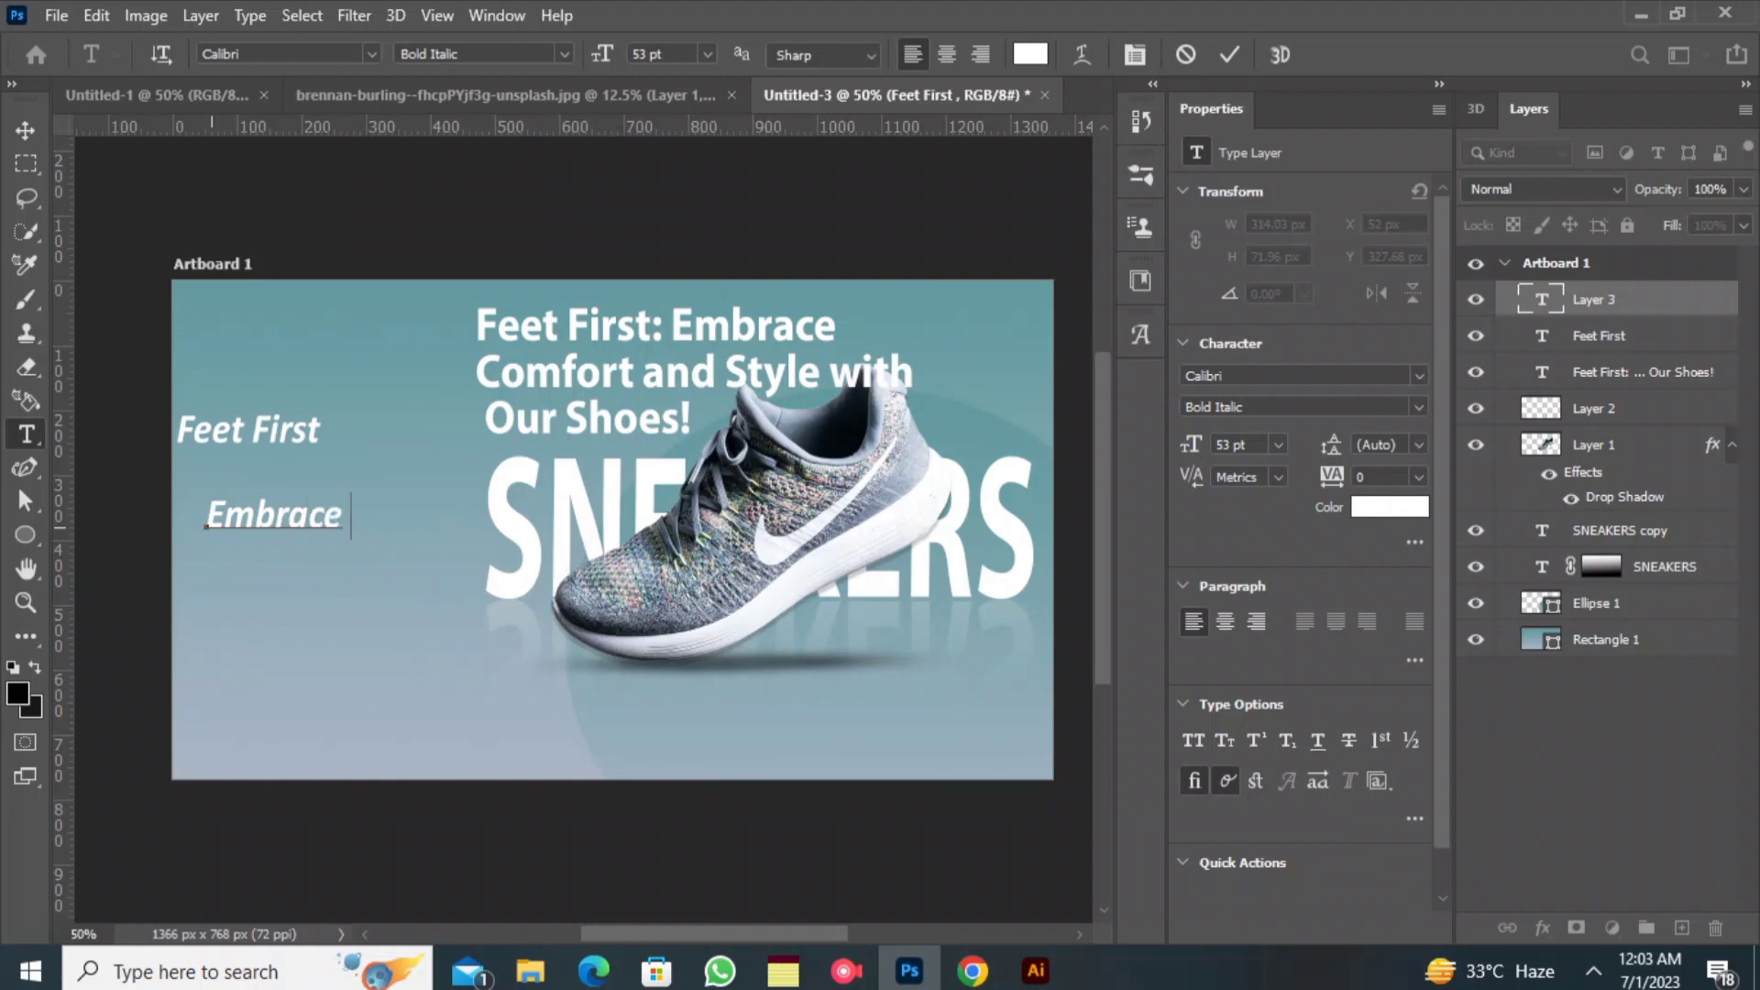
pyautogui.write(' Comfort')
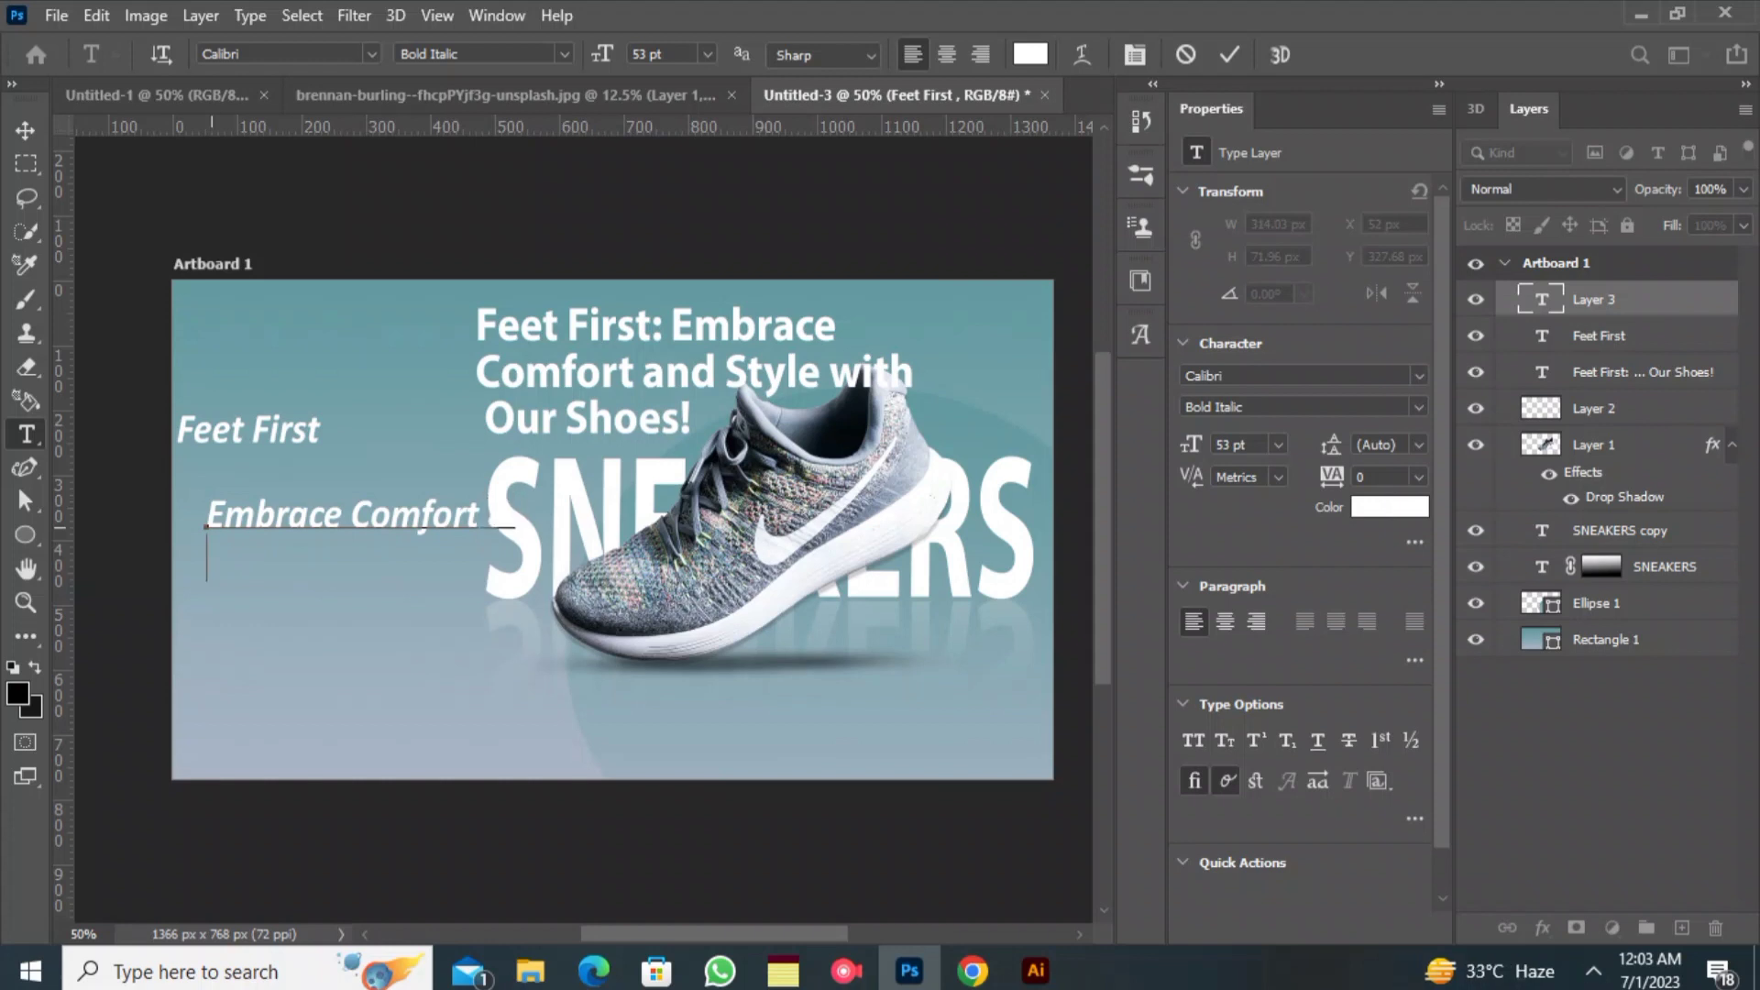
pyautogui.write(' s')
pyautogui.press('BackSpace')
pyautogui.write('Style')
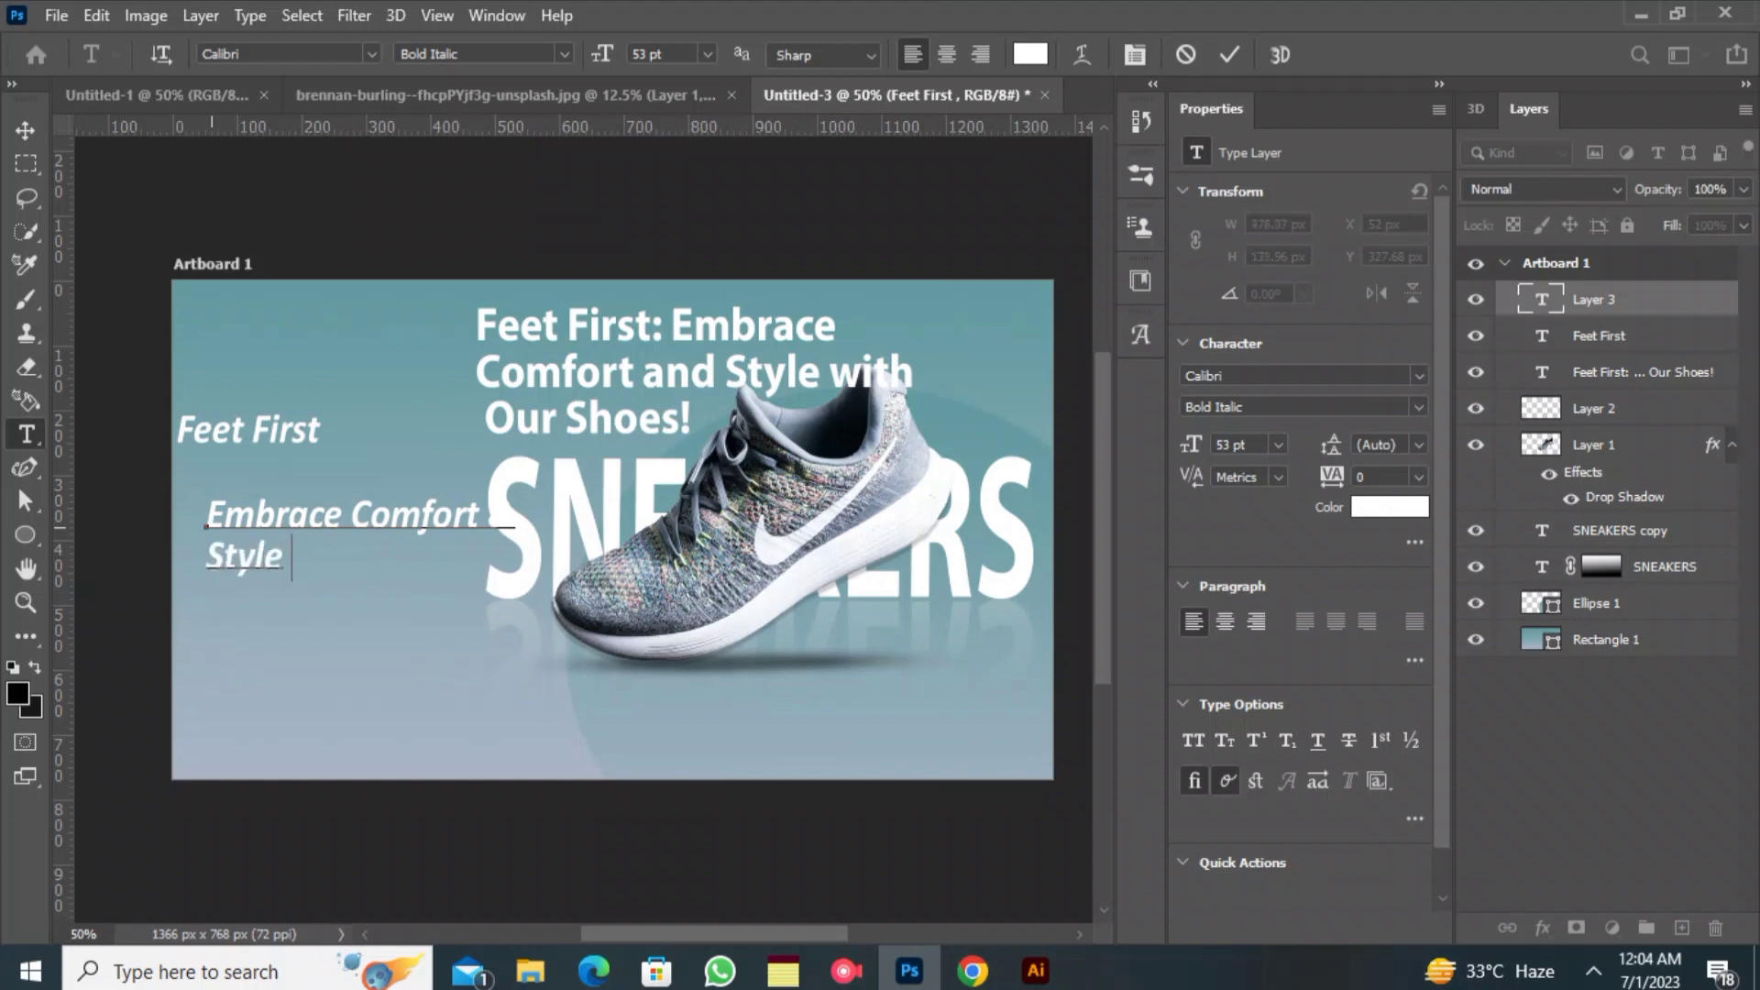
pyautogui.write(' with ou')
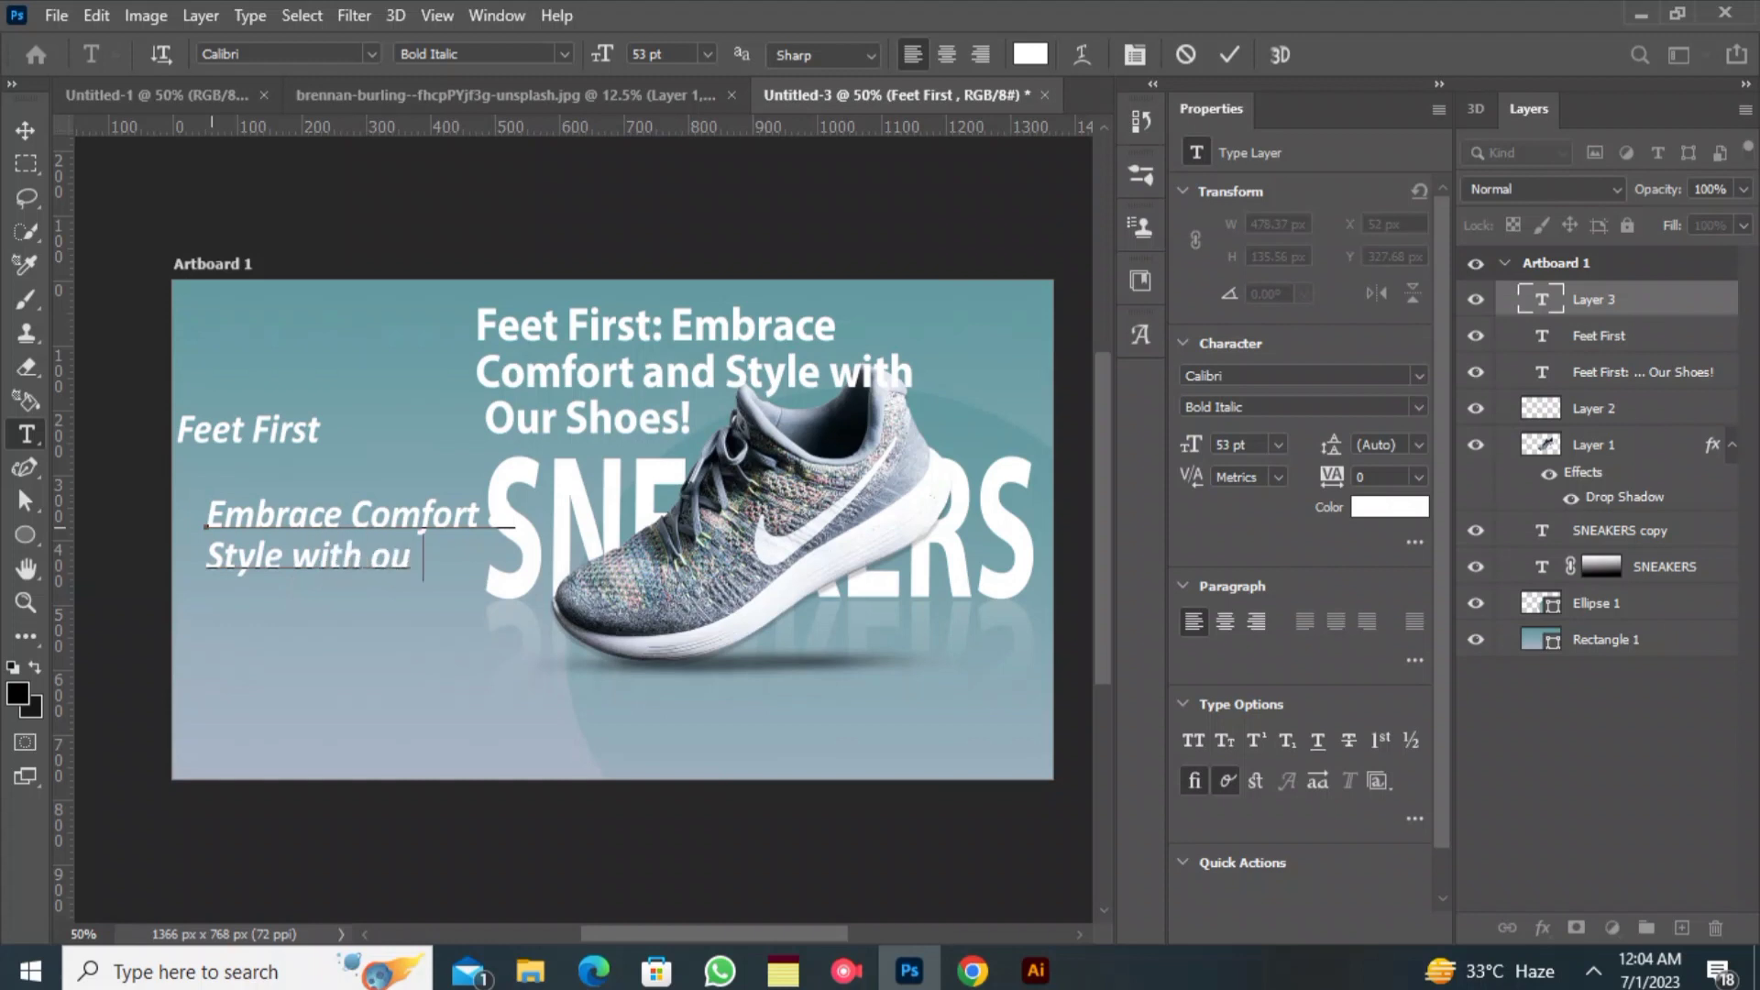
pyautogui.write('r Shoes')
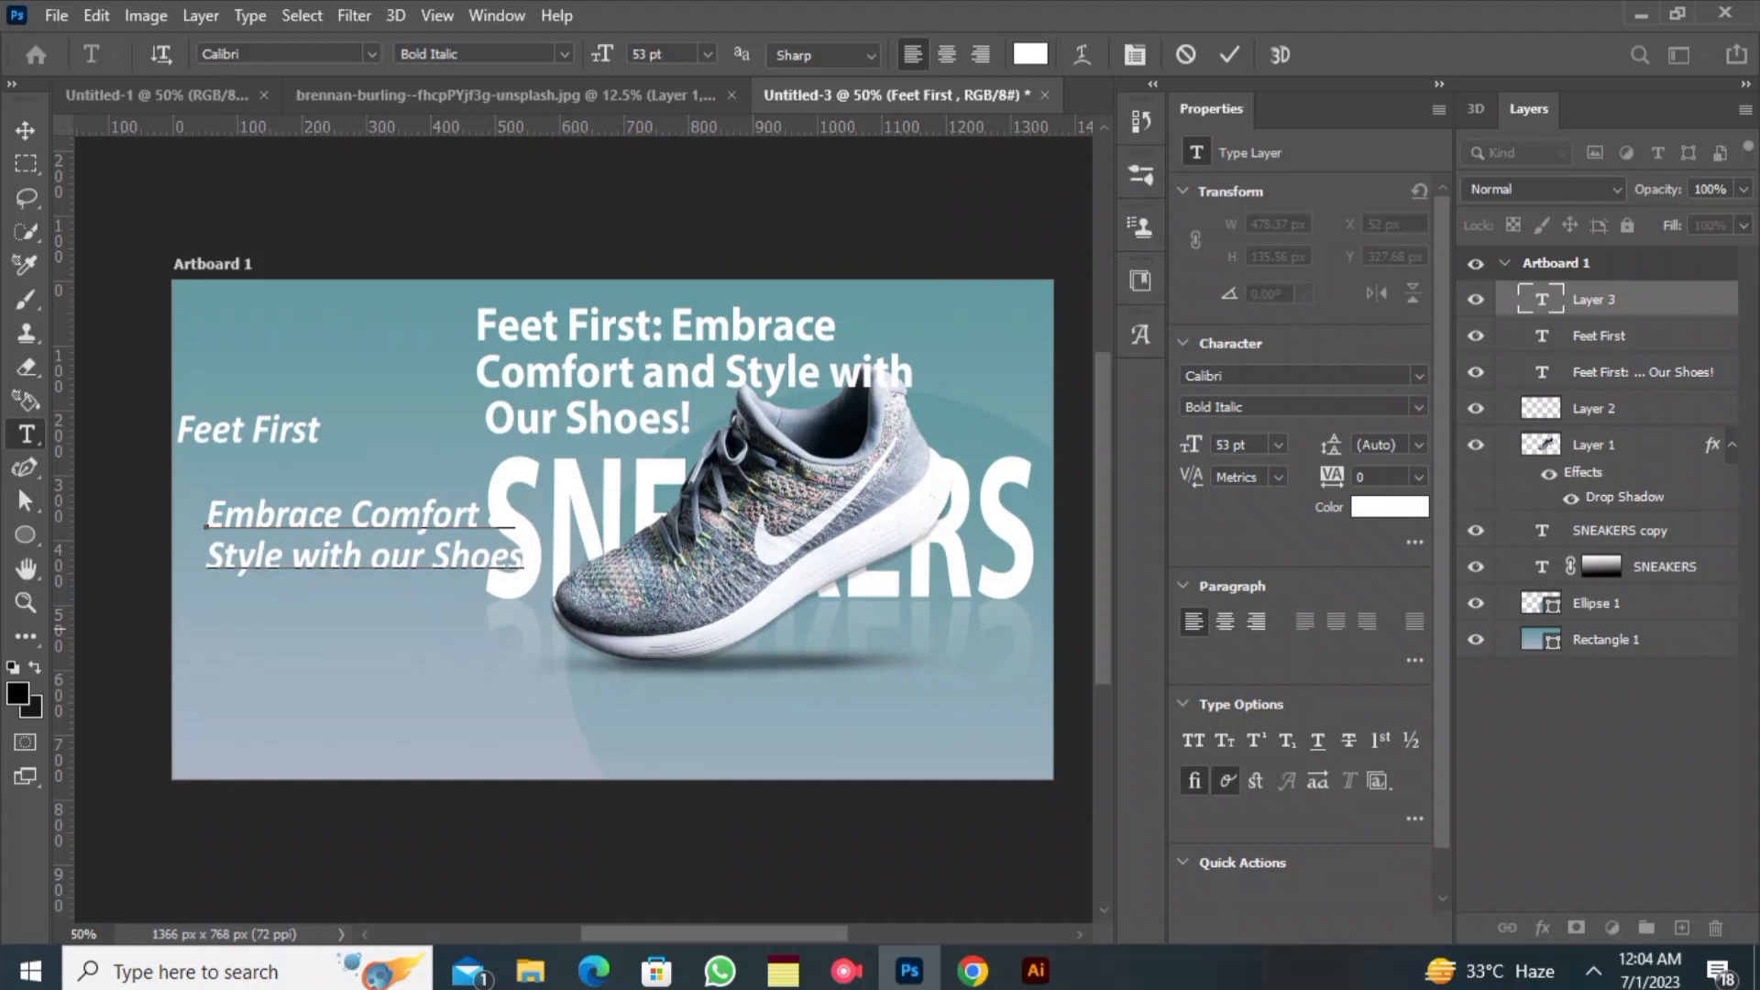
# - Move the two-line "Embrace Comfort & Style with our Shoes" text up and left to line up beneath "Feet First"
pyautogui.moveTo(203, 567); pyautogui.dragTo(456, 468)
pyautogui.hotkey('ctrl', 'a')
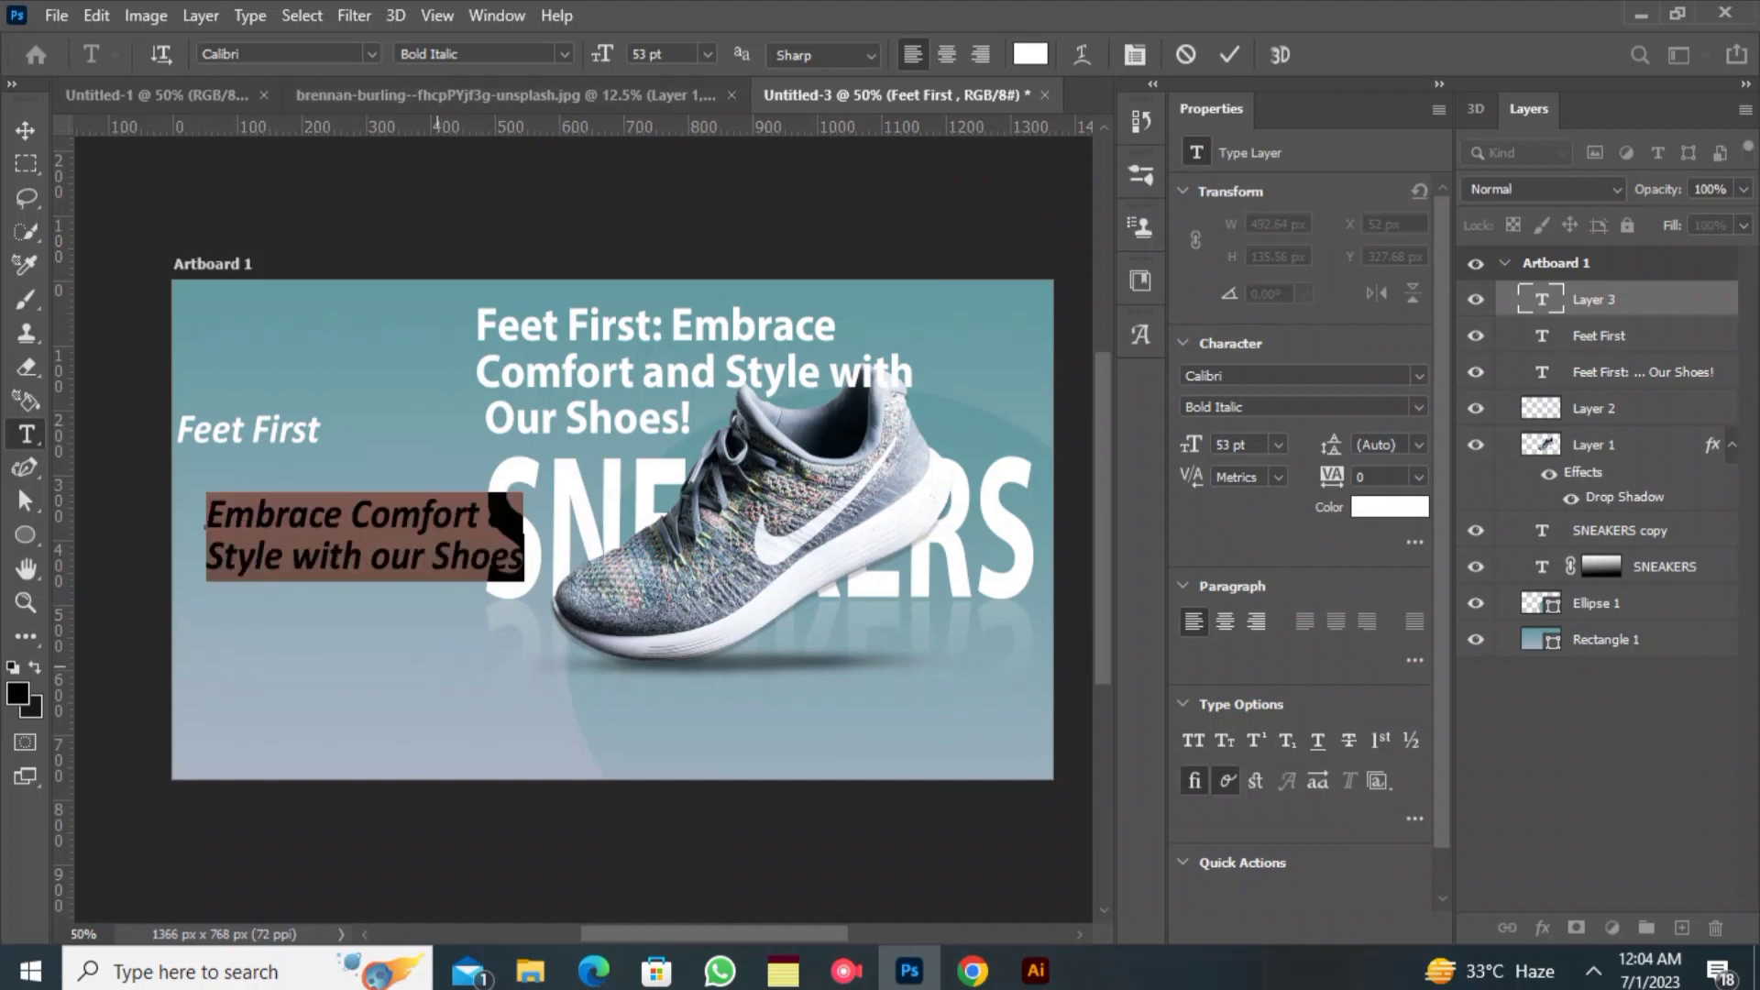
pyautogui.moveTo(205, 527)
pyautogui.mouseDown()
pyautogui.moveTo(173, 527)
pyautogui.moveTo(177, 510)
pyautogui.mouseUp()
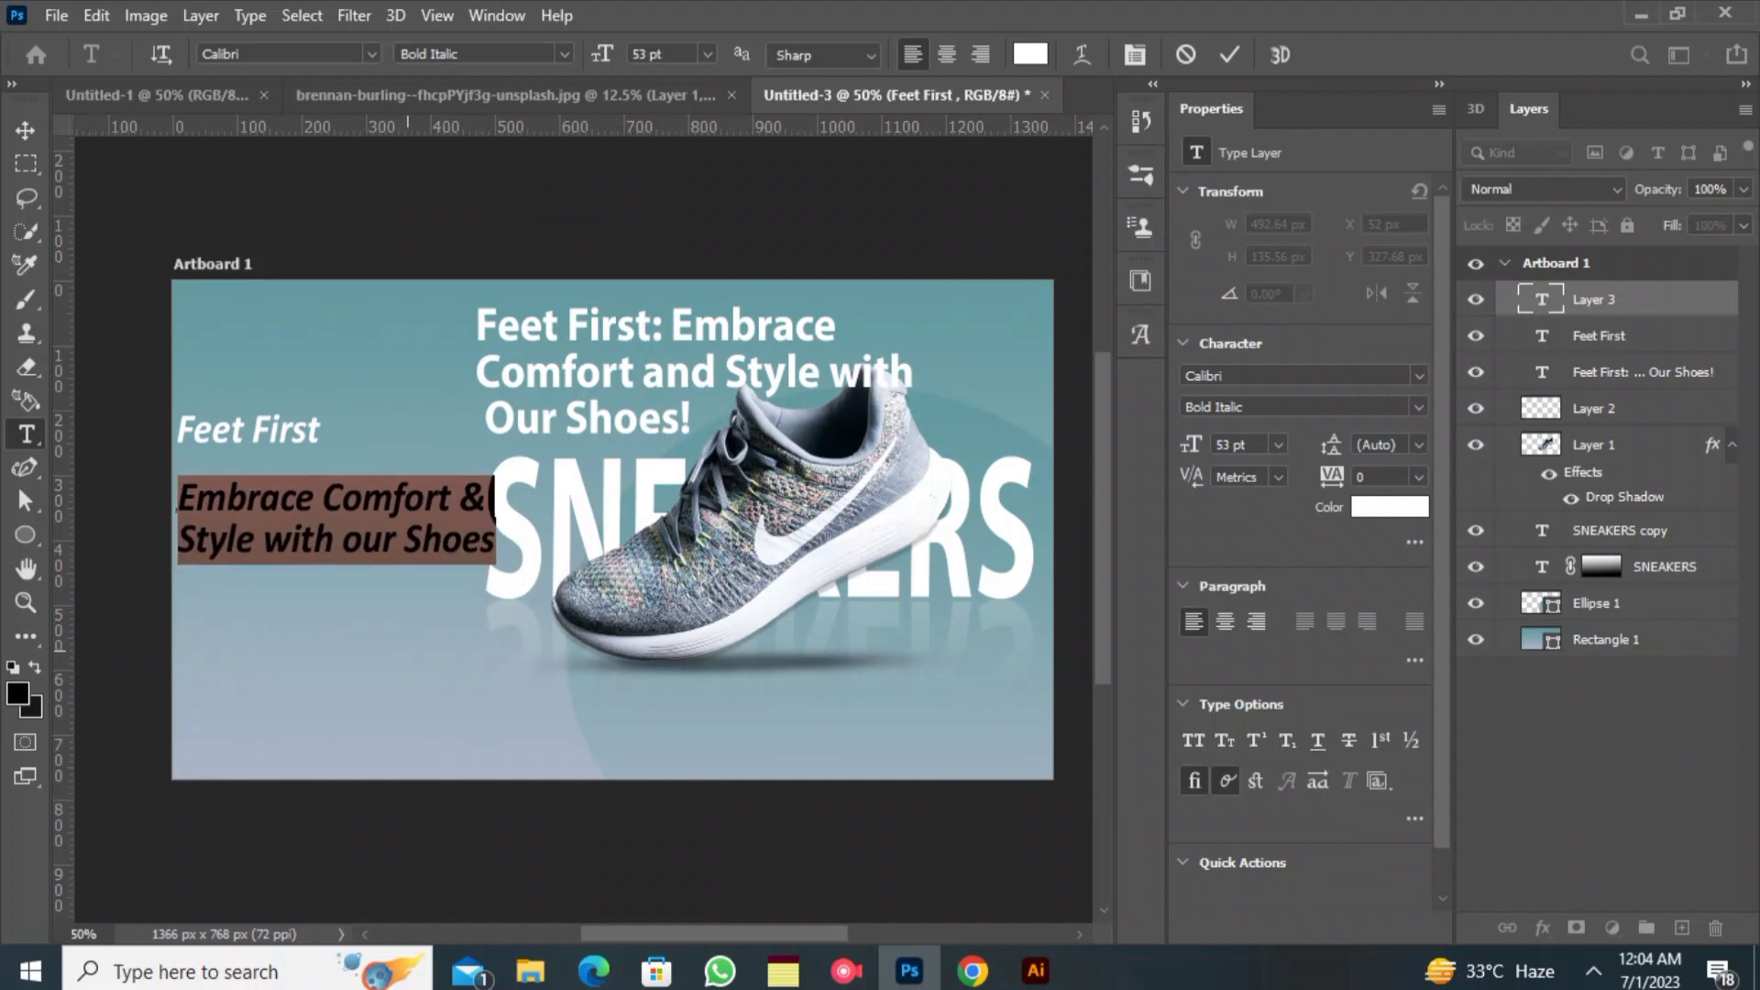
pyautogui.click(1230, 55)
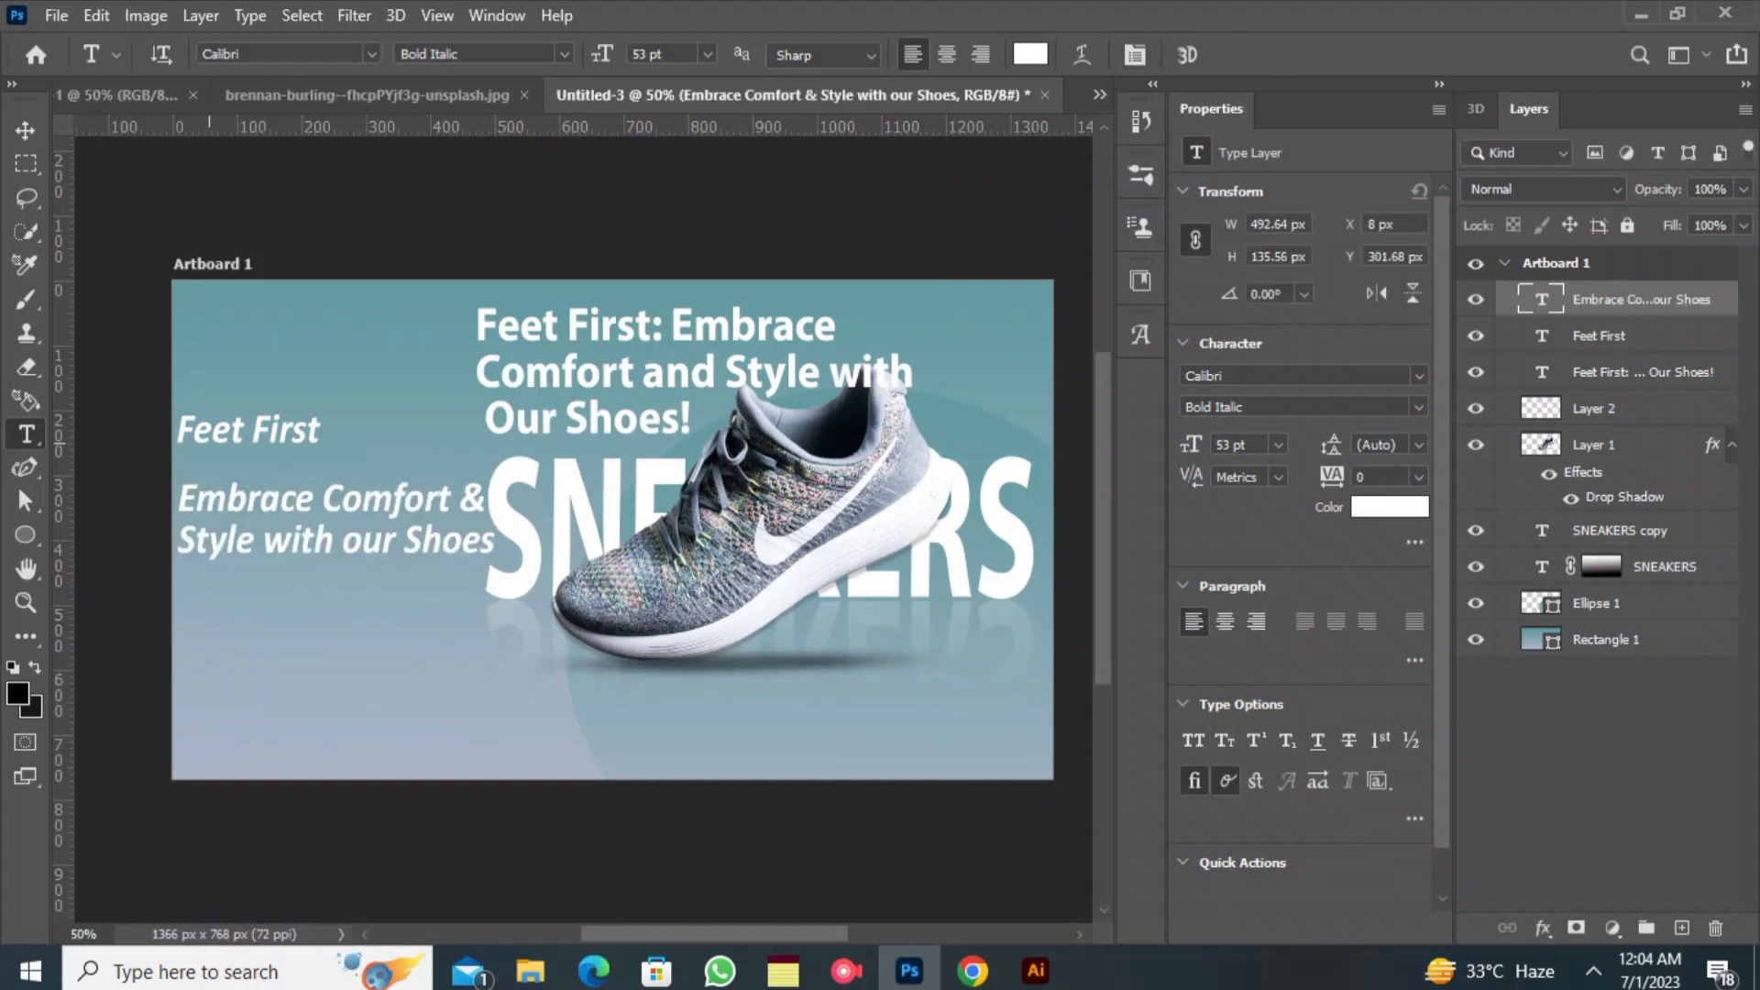
# - Delete the old three-line tagline text above the SNEAKERS text
pyautogui.click(25, 130)
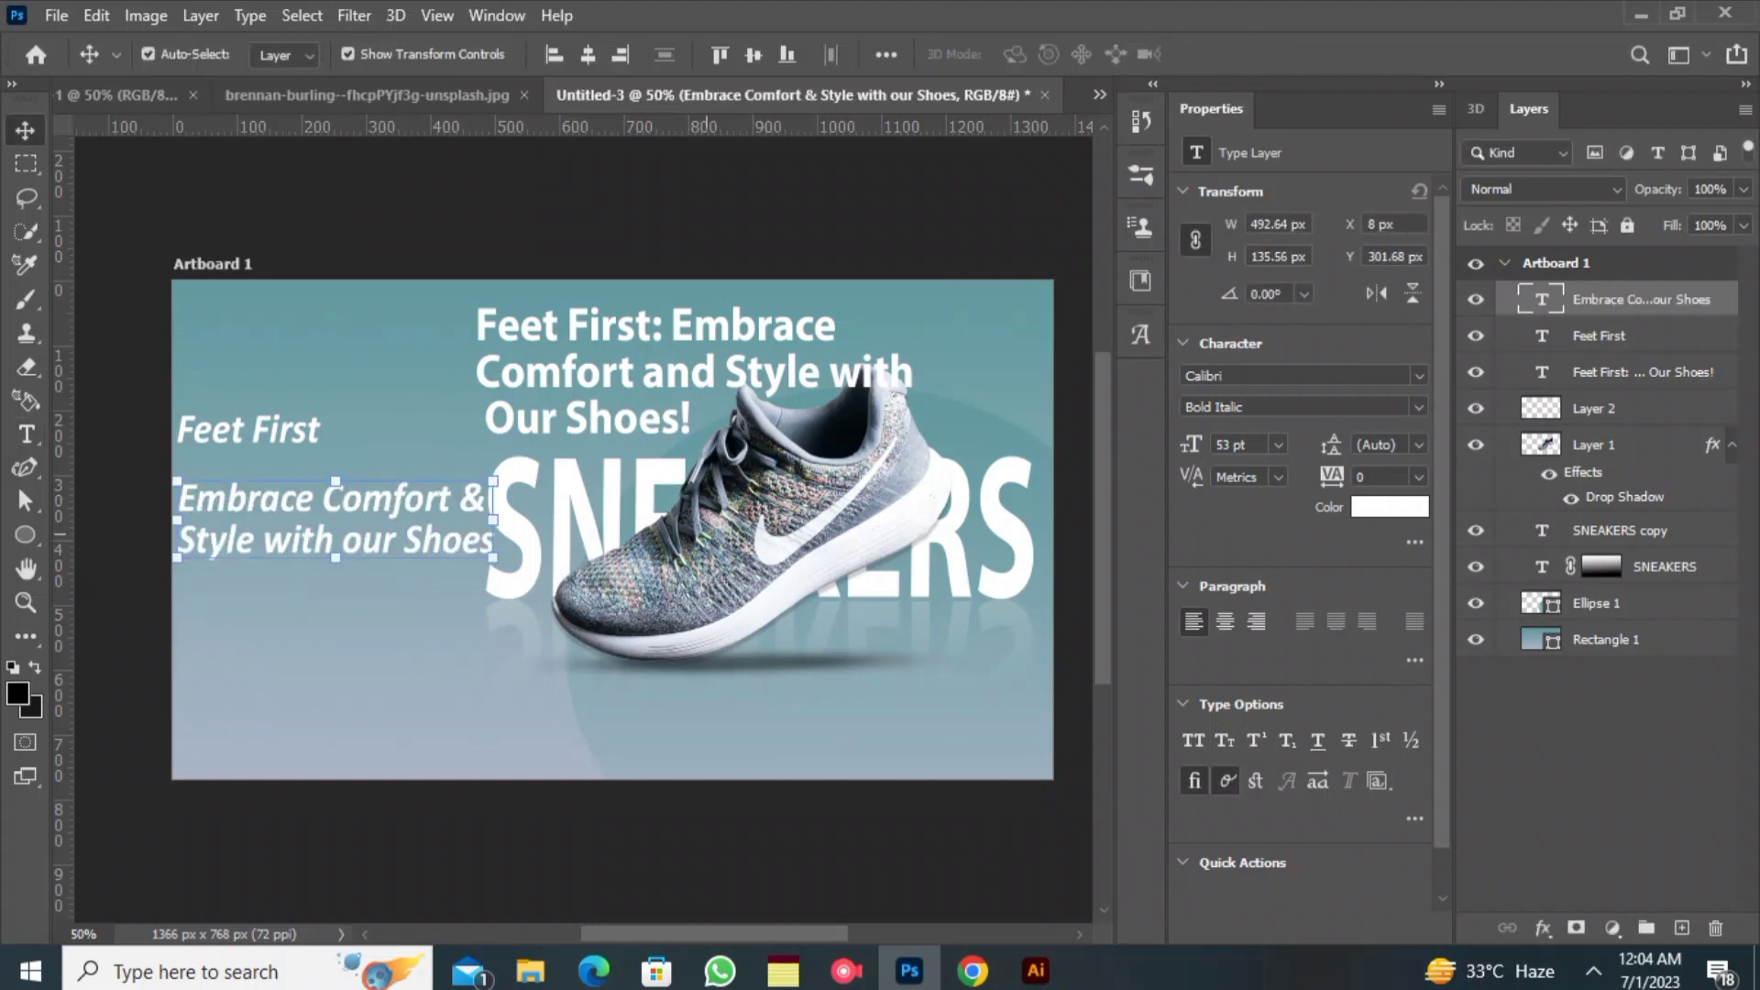
pyautogui.click(663, 379)
pyautogui.press('Delete')
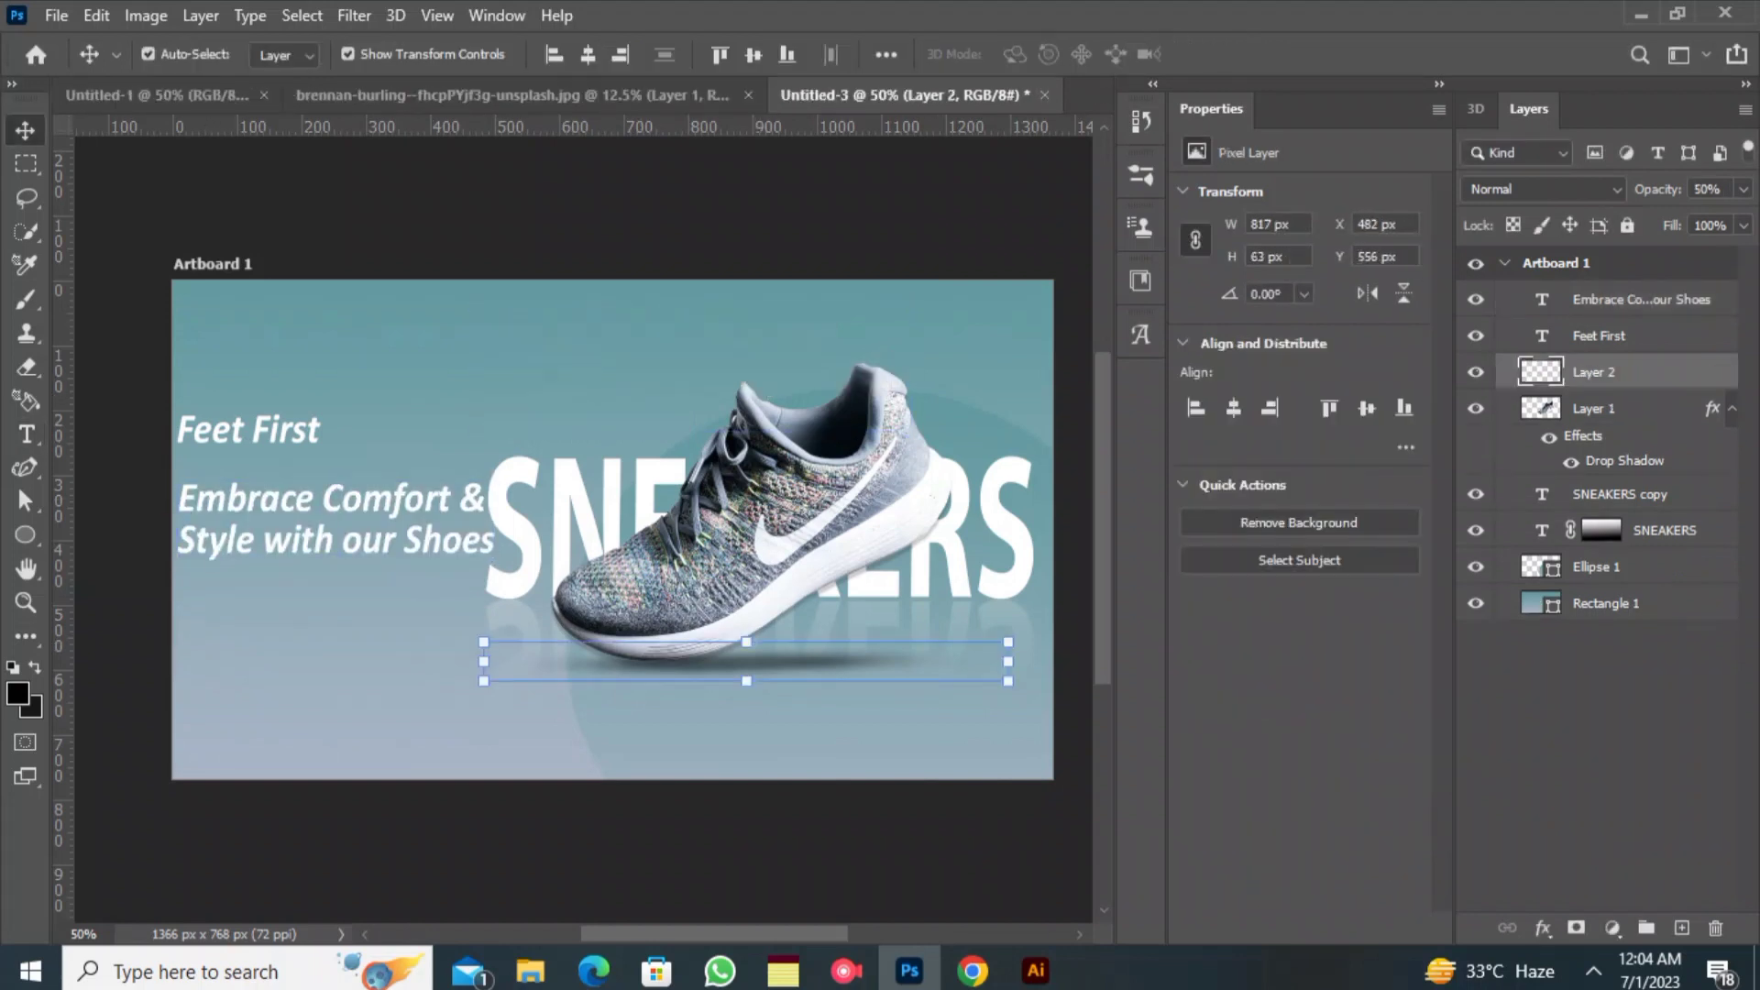
# - Move the shoe, its shadow on Layer 2 and the SNEAKERS copy text together slightly right to the artboard's edge
pyautogui.keyDown('shift'); pyautogui.click(1595, 409); pyautogui.keyUp('shift')
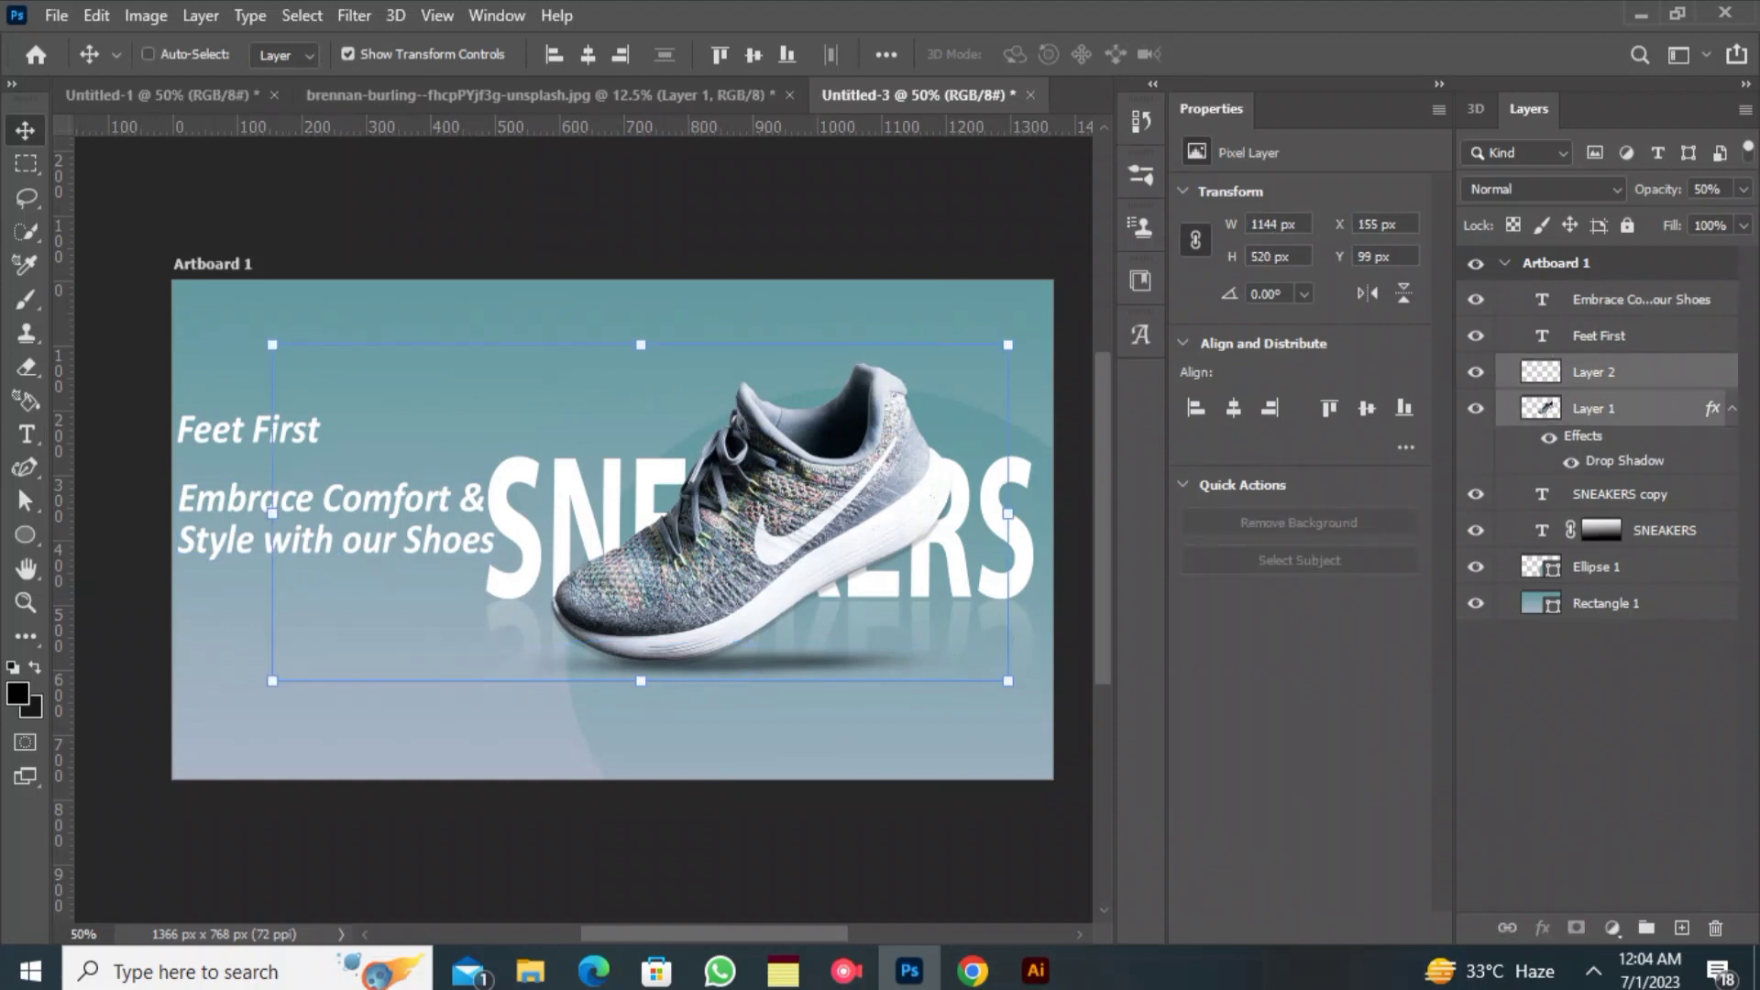
pyautogui.keyDown('shift'); pyautogui.click(1619, 494); pyautogui.keyUp('shift')
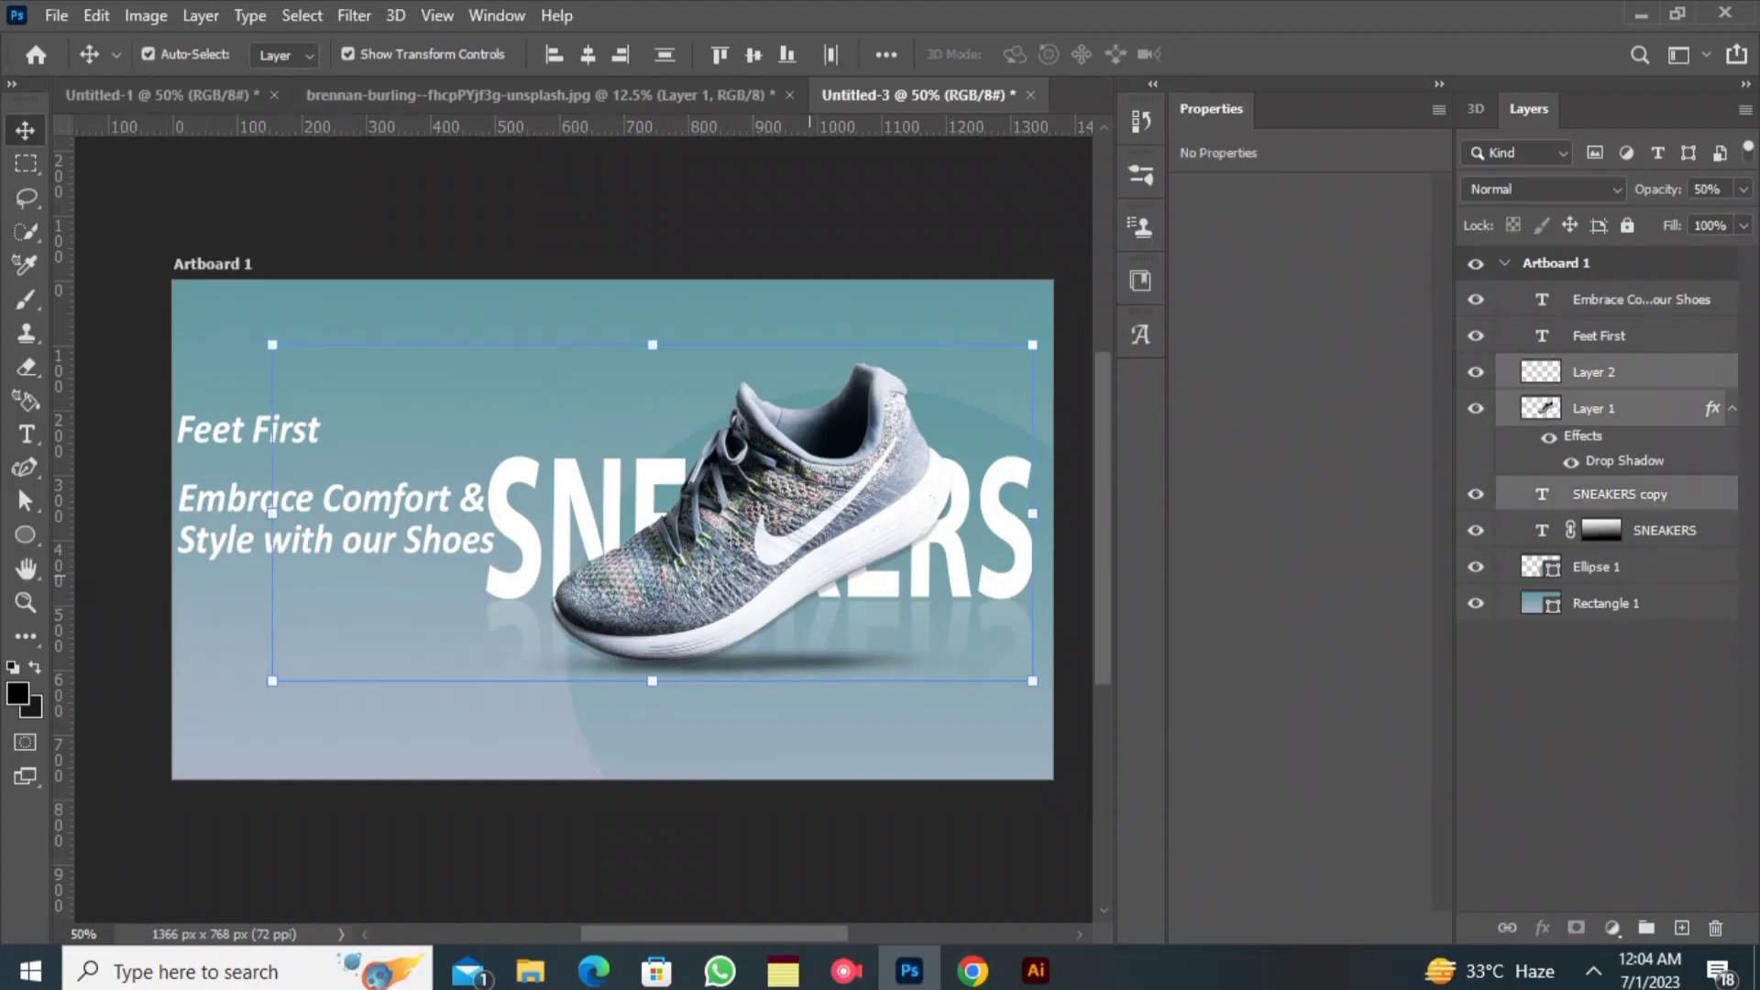
pyautogui.moveTo(830, 515); pyautogui.dragTo(845, 519)
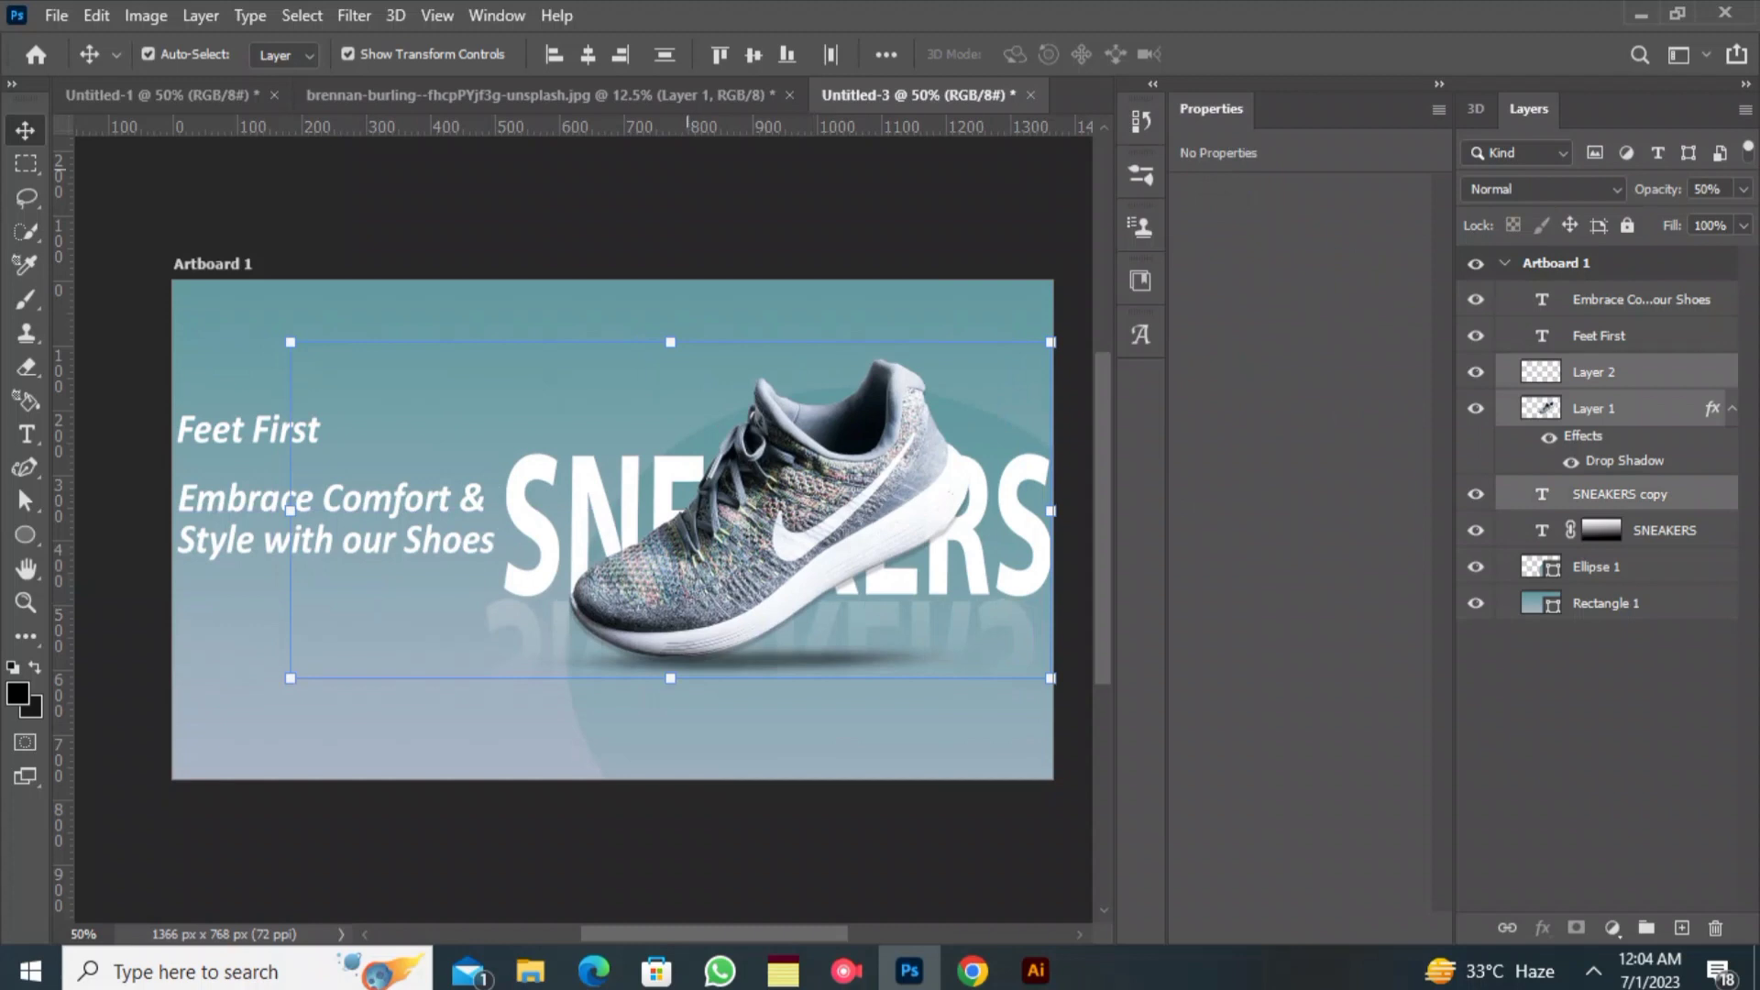
pyautogui.click(687, 170)
# - Try the slate color 576673 on the "Embrace Comfort & Style with our Shoes" text
pyautogui.moveTo(275, 539); pyautogui.dragTo(272, 551)
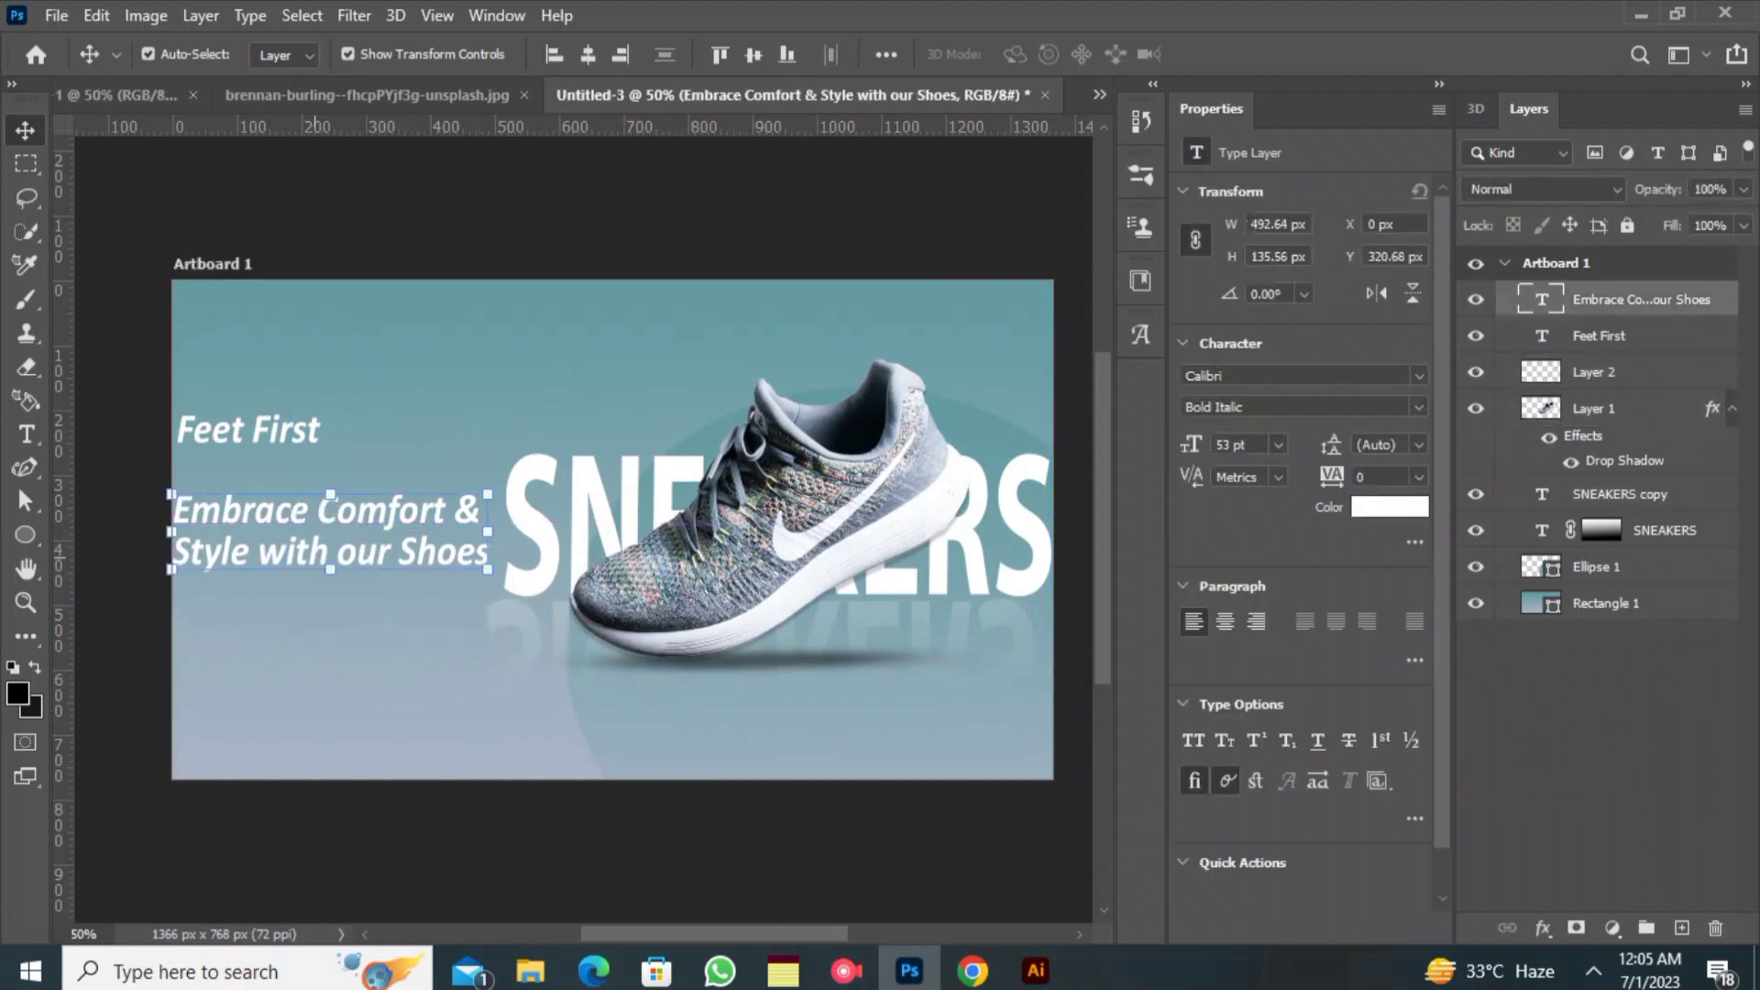
pyautogui.doubleClick(174, 541)
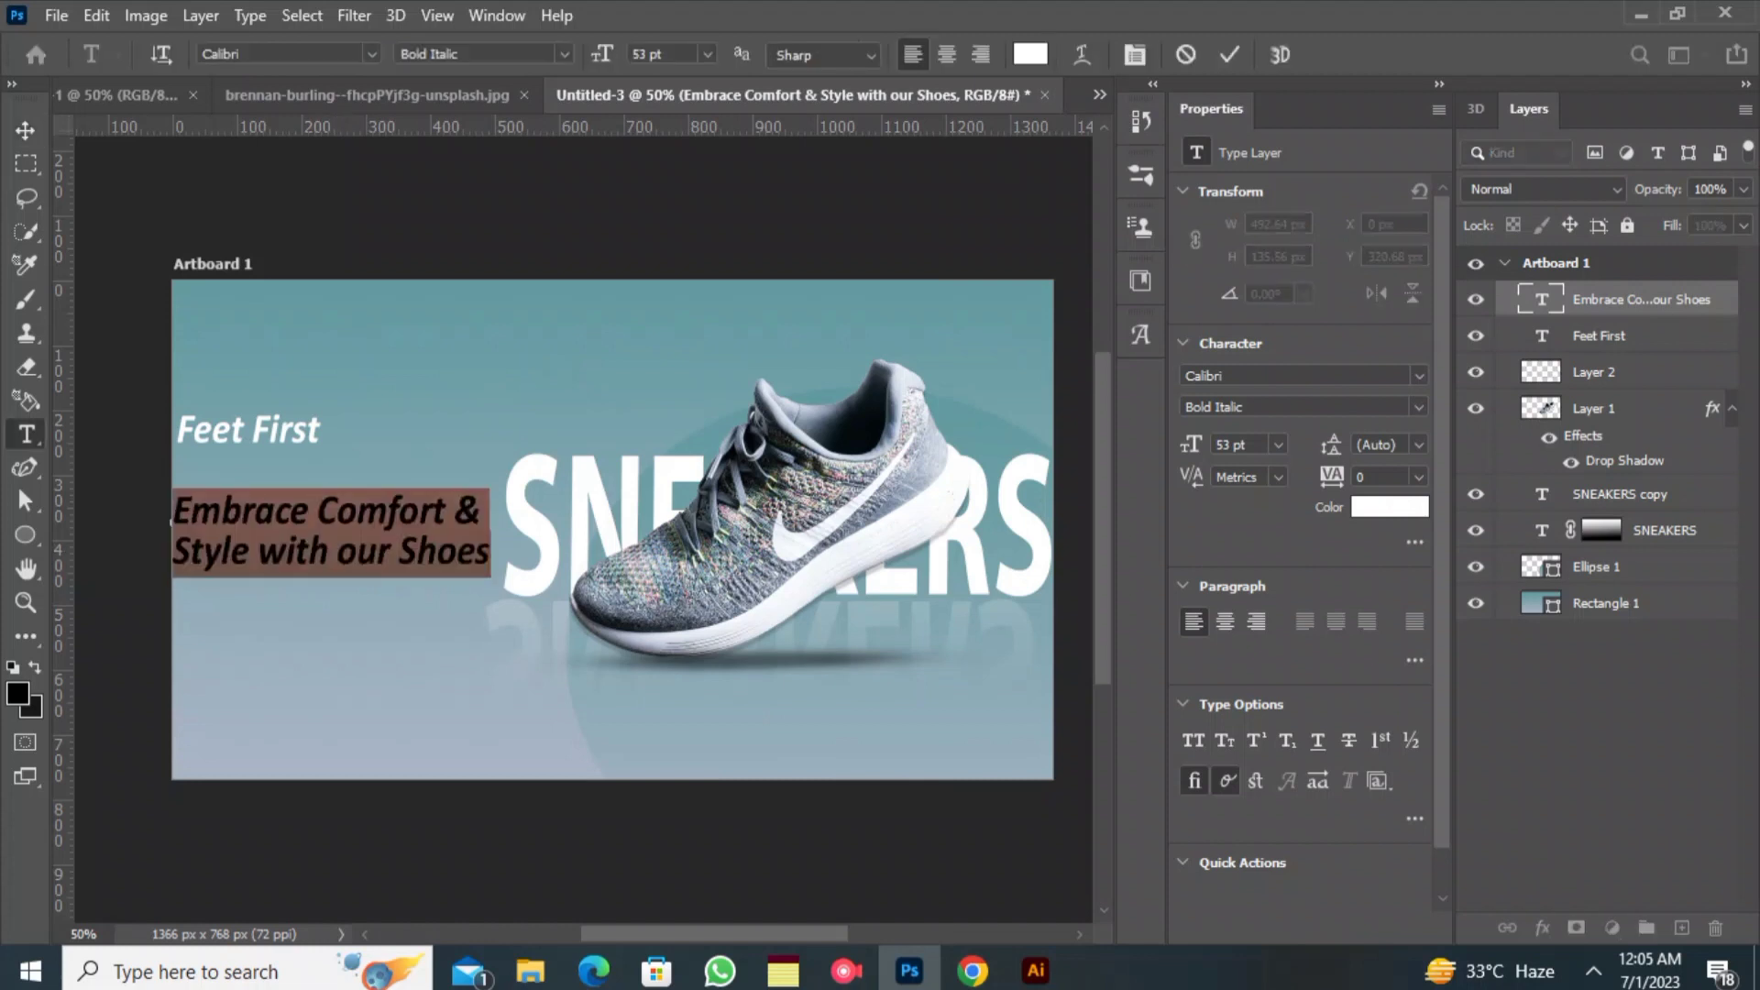
pyautogui.click(1030, 54)
pyautogui.click(810, 428)
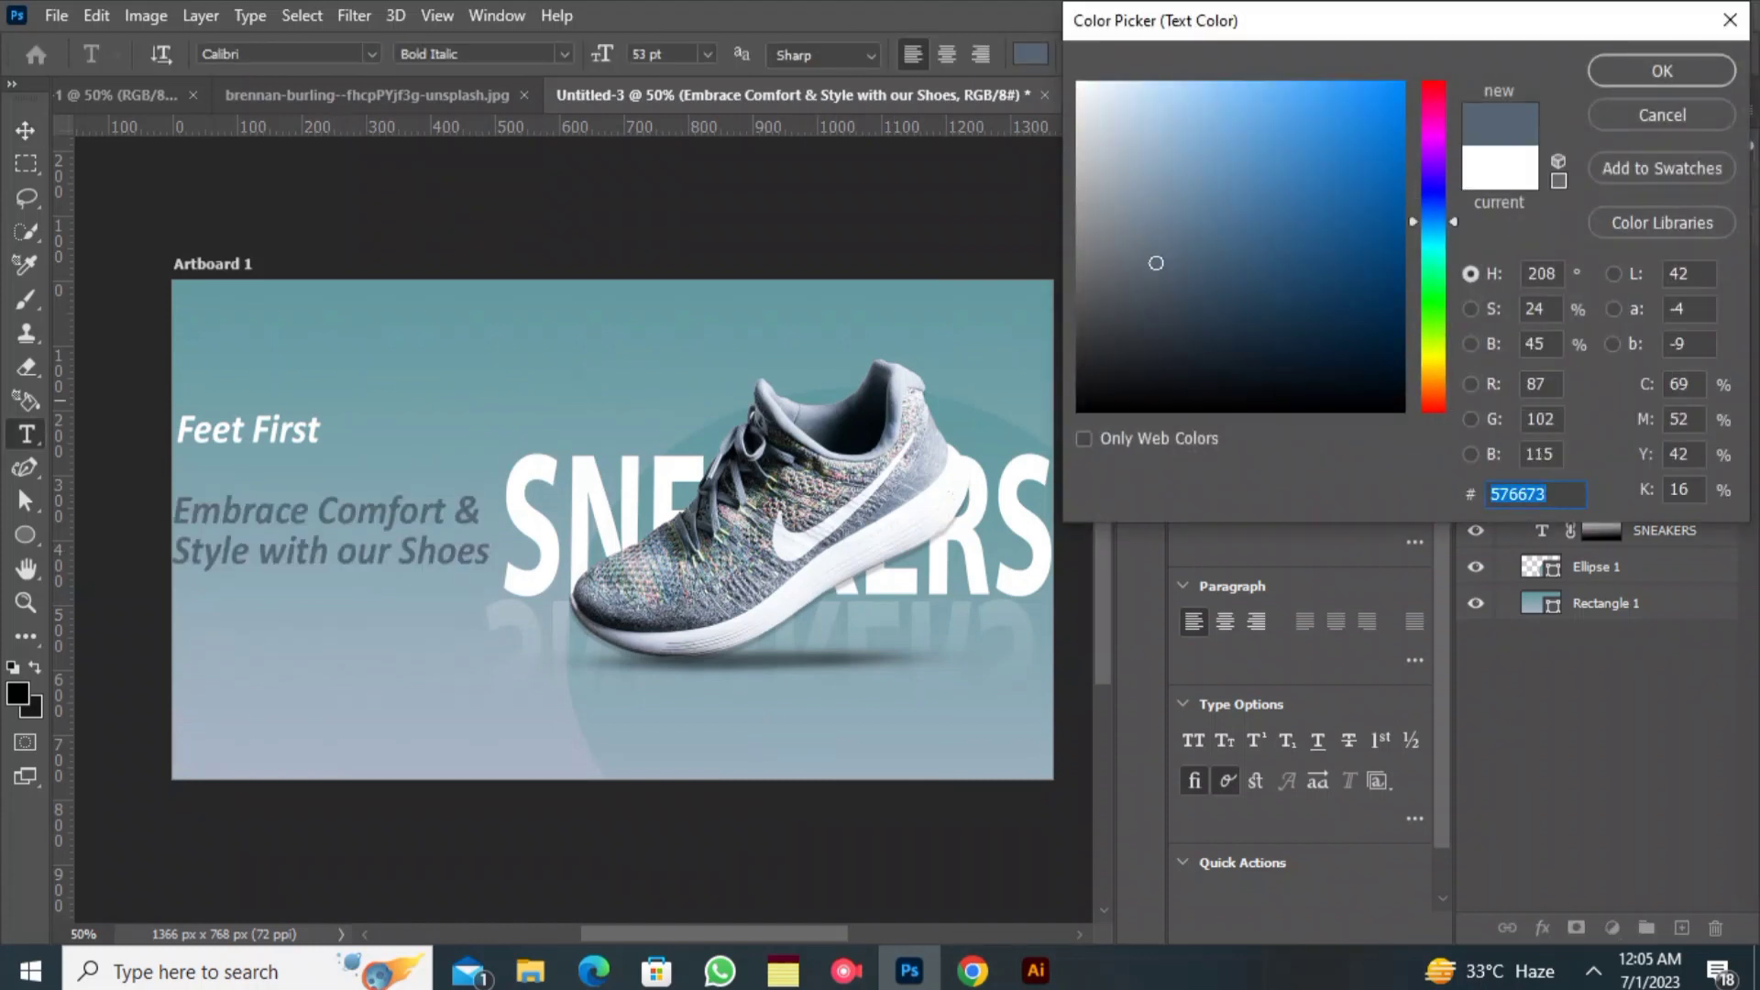
pyautogui.write('ffffff')
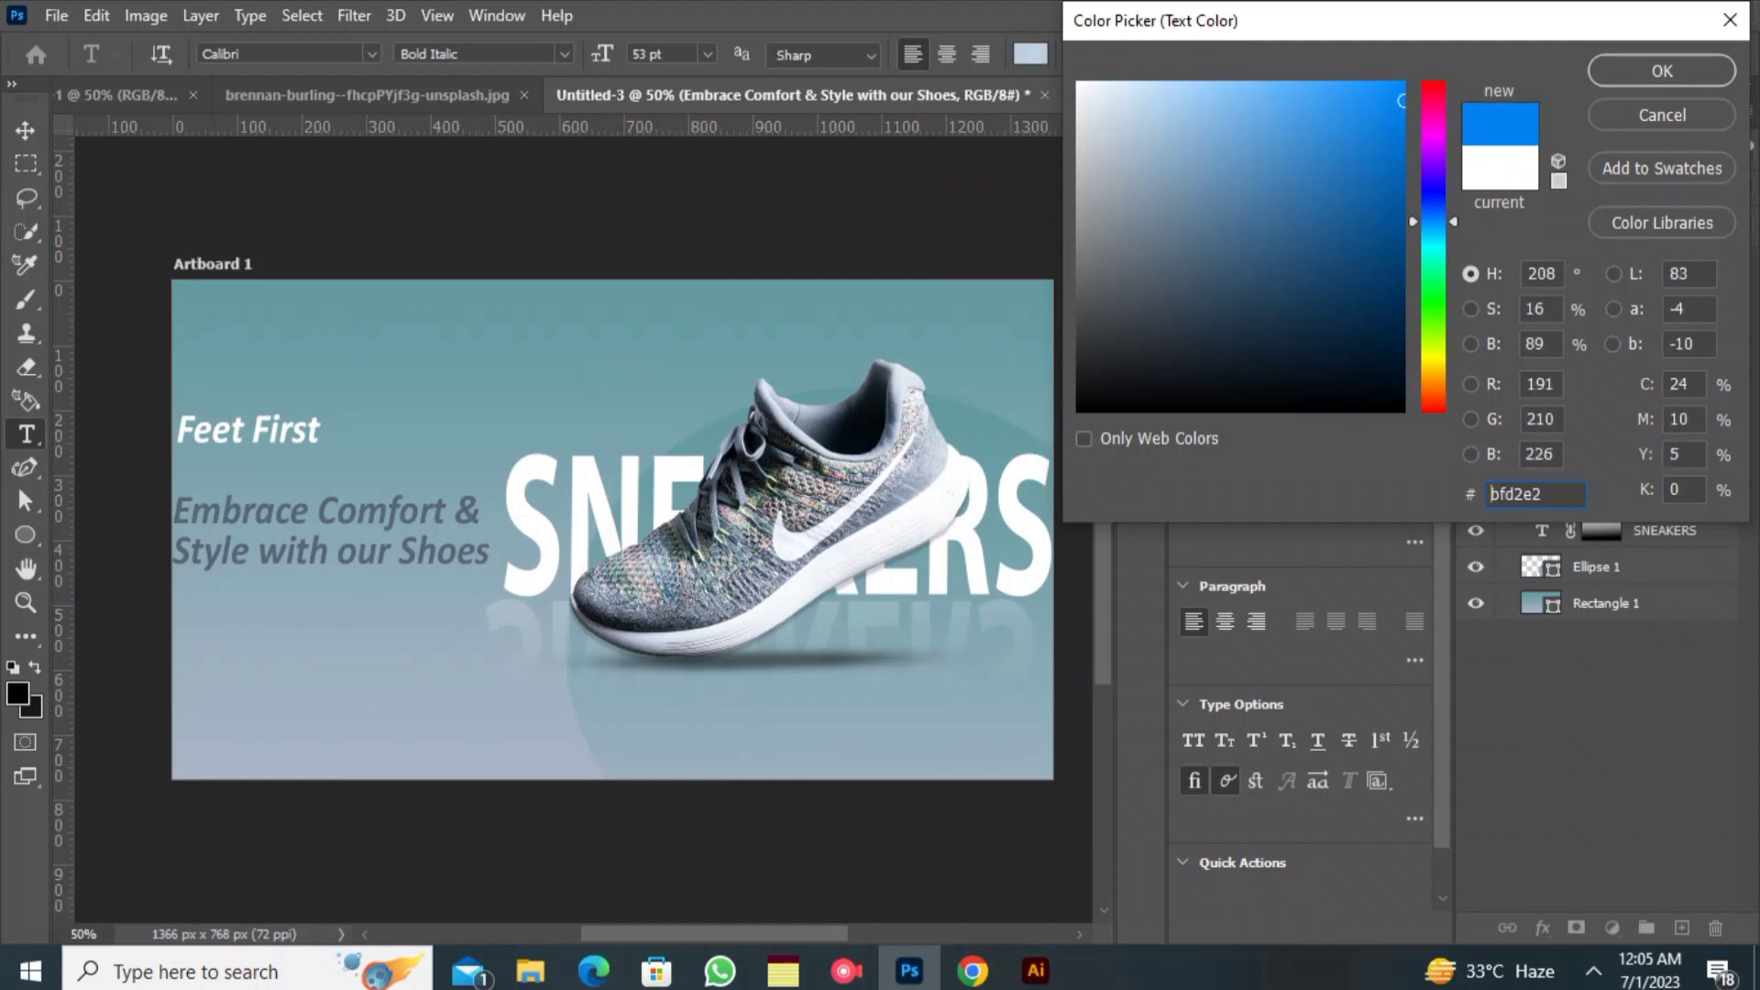
pyautogui.press('Return')
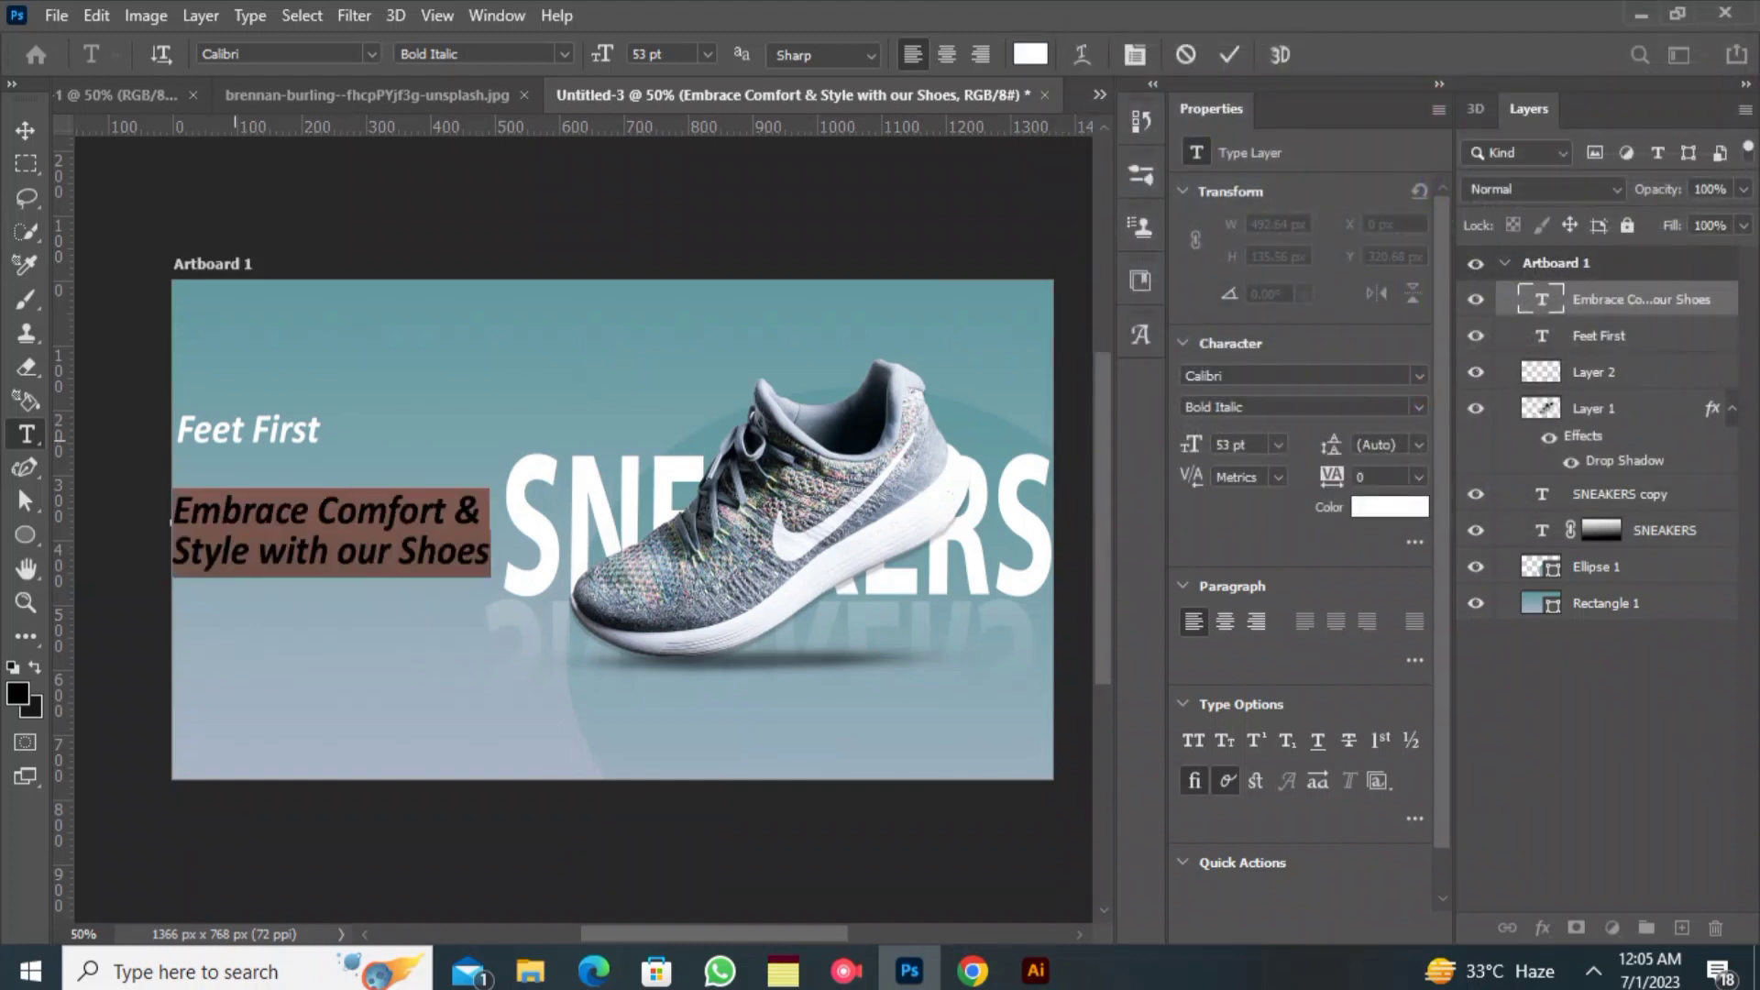
# - Position both tagline texts at X 10 px, with "Feet First" moved down close above the "Embrace Comfort &" line
pyautogui.moveTo(234, 434)
pyautogui.mouseDown()
pyautogui.moveTo(216, 428)
pyautogui.moveTo(216, 454)
pyautogui.mouseUp()
pyautogui.click(1229, 55)
pyautogui.press('v')
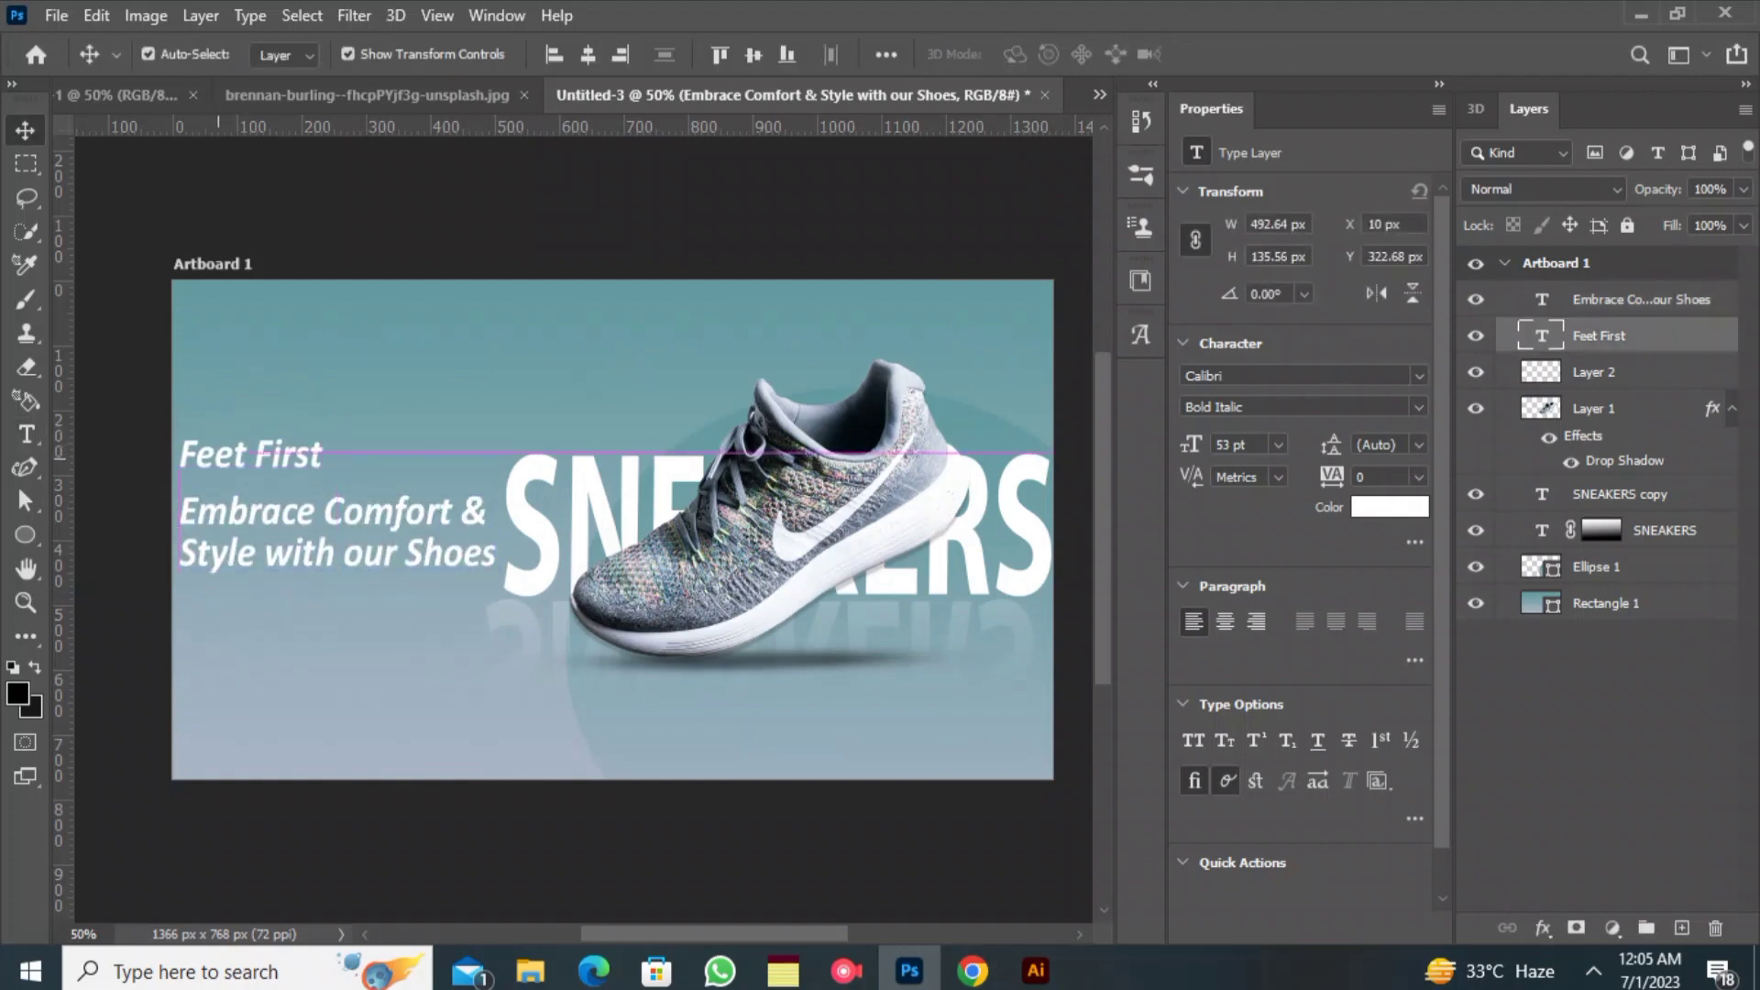
# - Draw a rectangle about 236 × 72 px over the "Feet First" text and fill it with the recently used dark slate color
pyautogui.press('u')
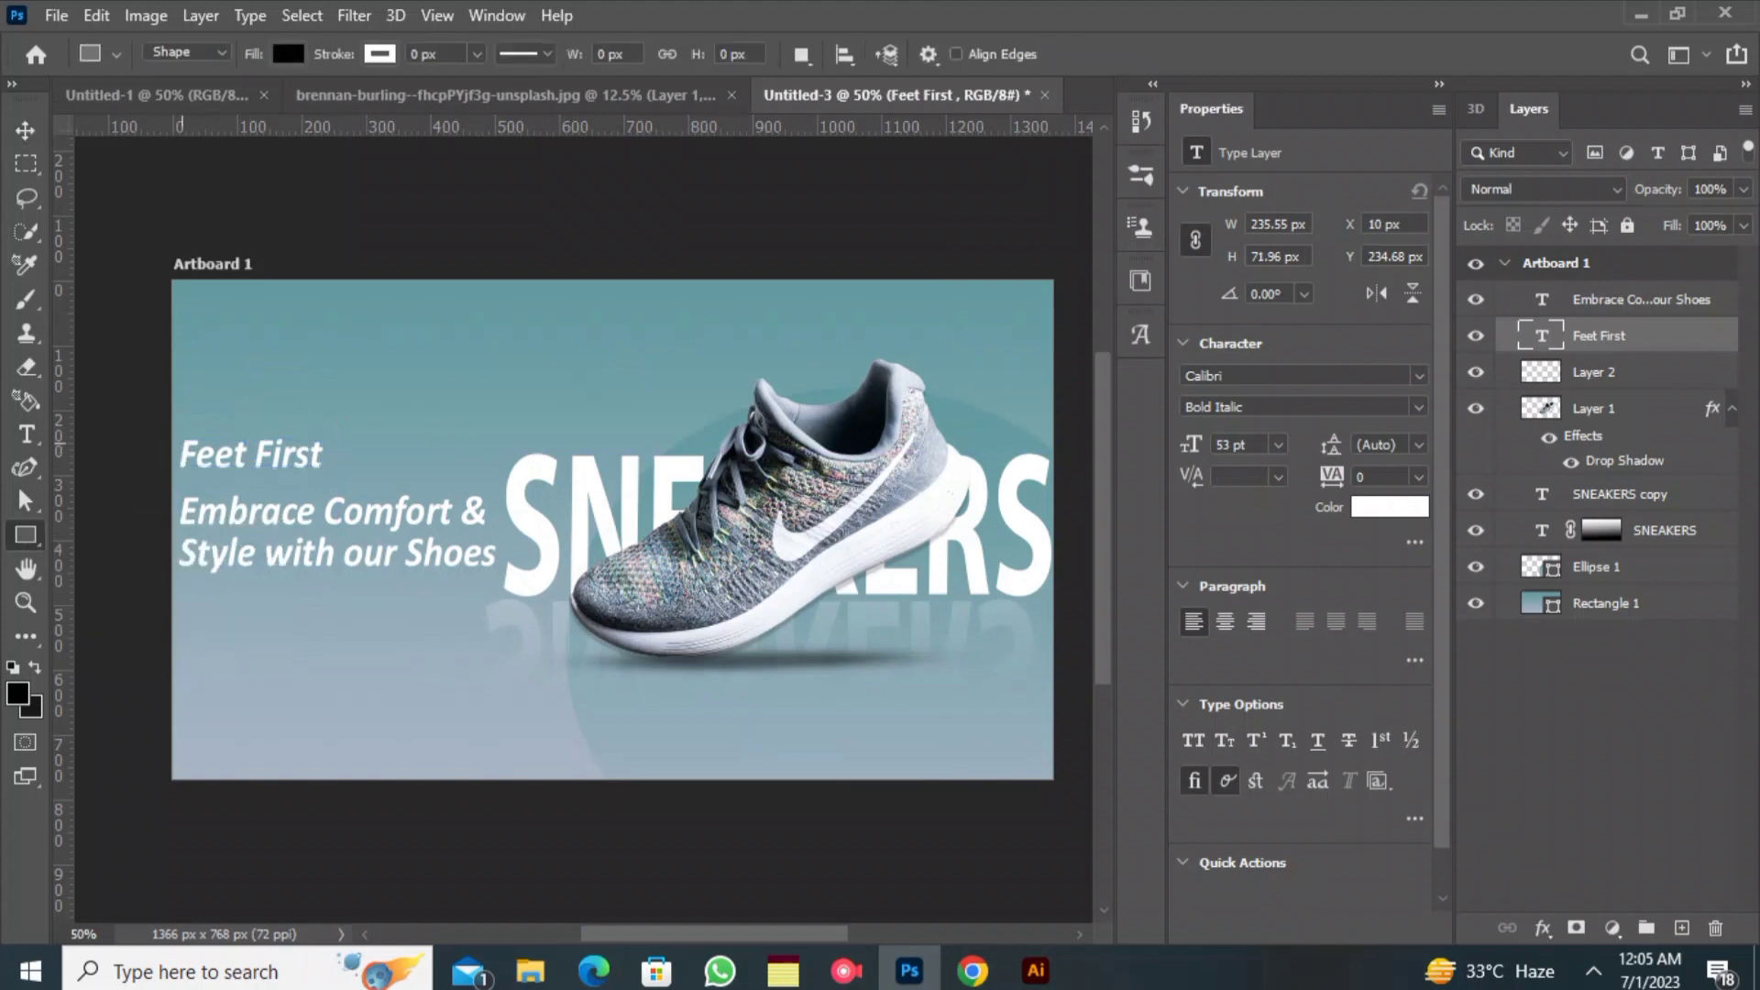
pyautogui.moveTo(177, 431); pyautogui.dragTo(329, 477)
pyautogui.click(288, 53)
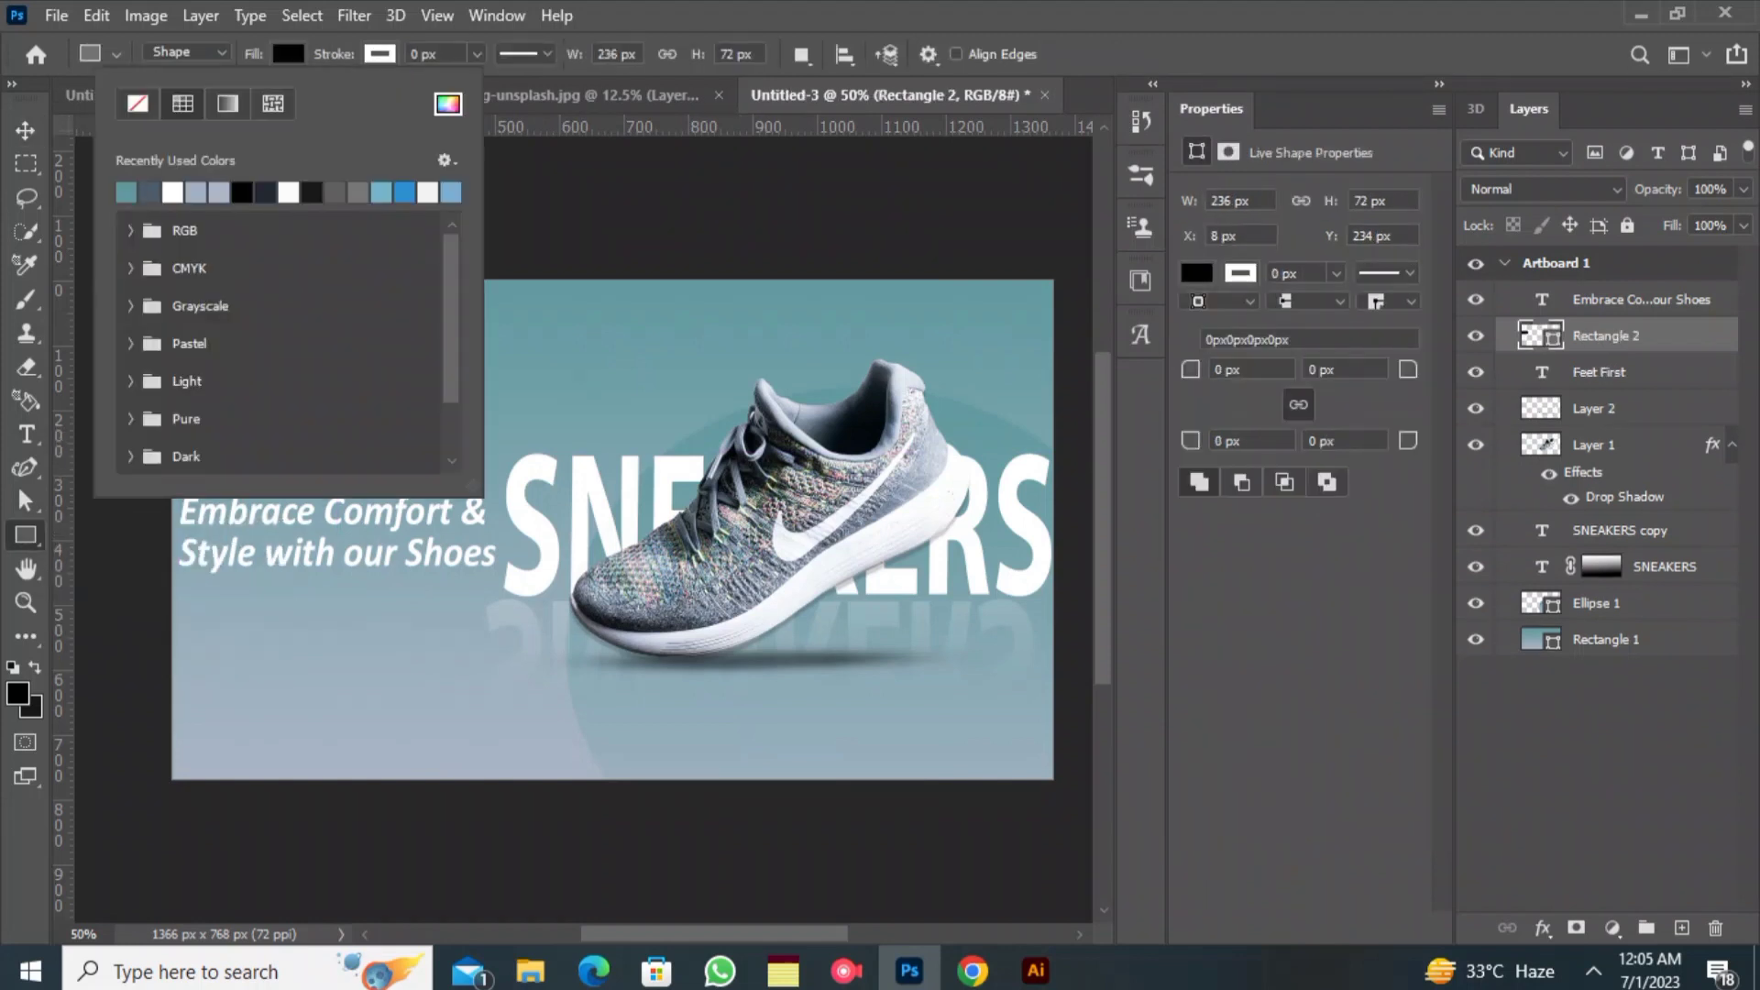
pyautogui.click(149, 192)
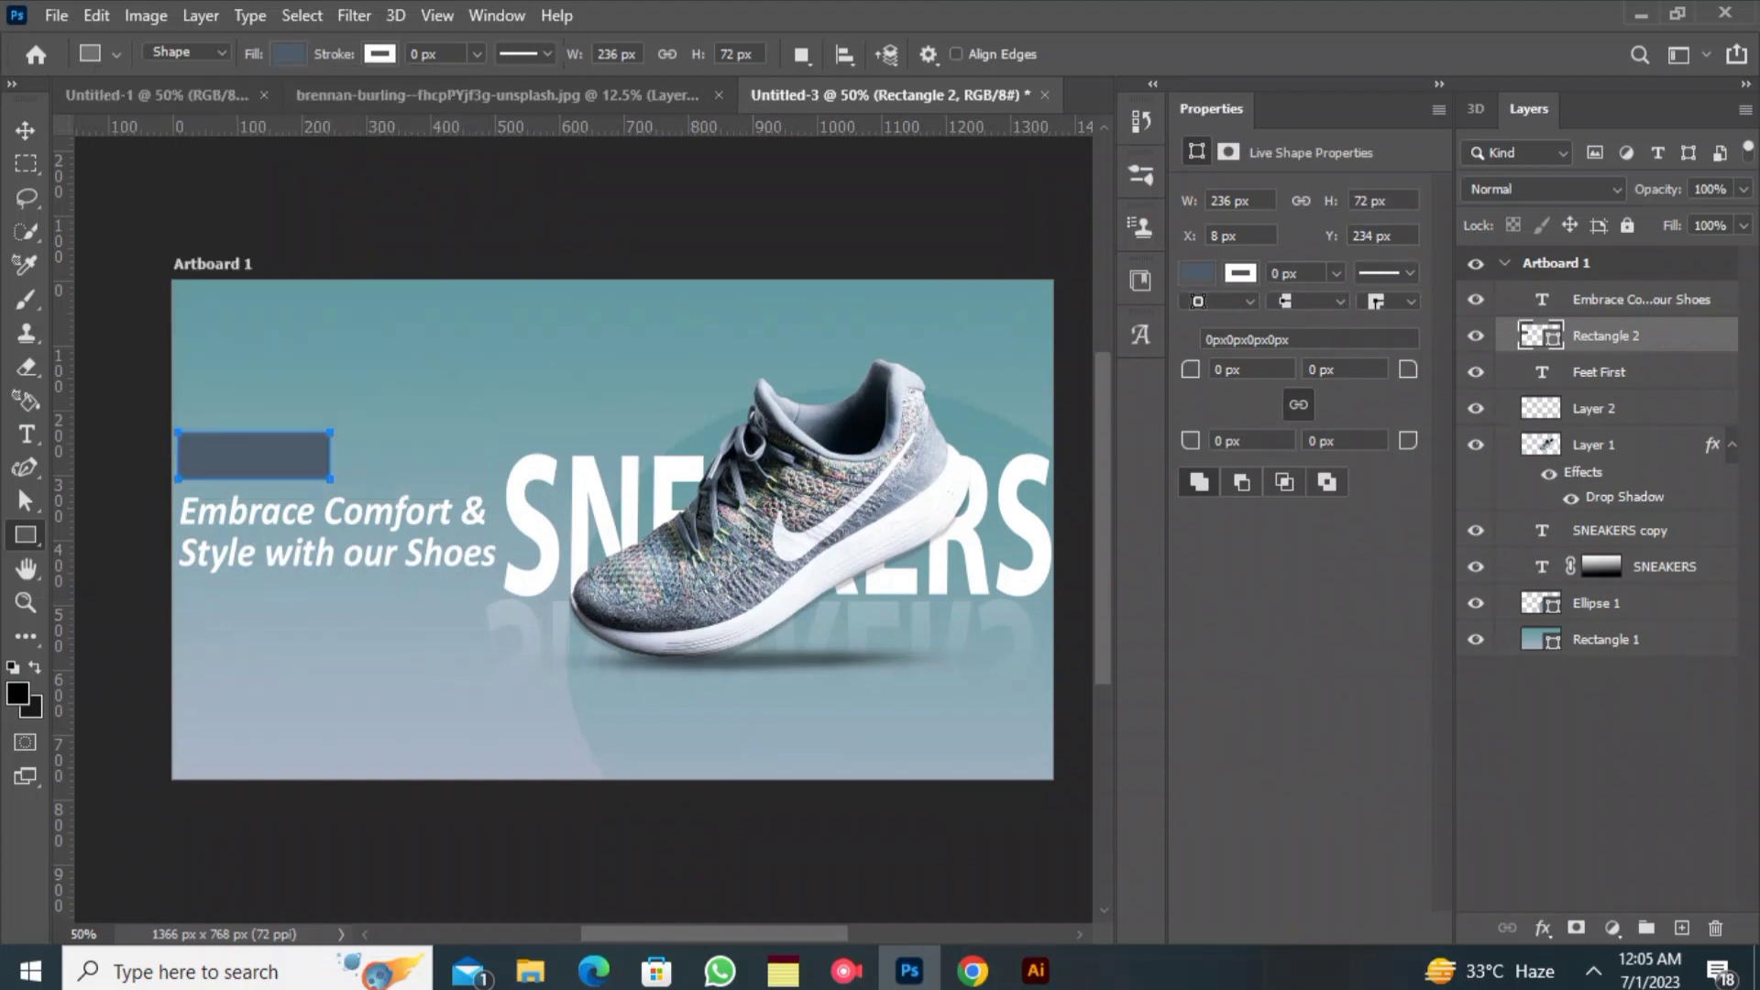
# - Move the Rectangle 2 layer down one level so it sits behind the "Feet First" text
pyautogui.hotkey('ctrl', '[')
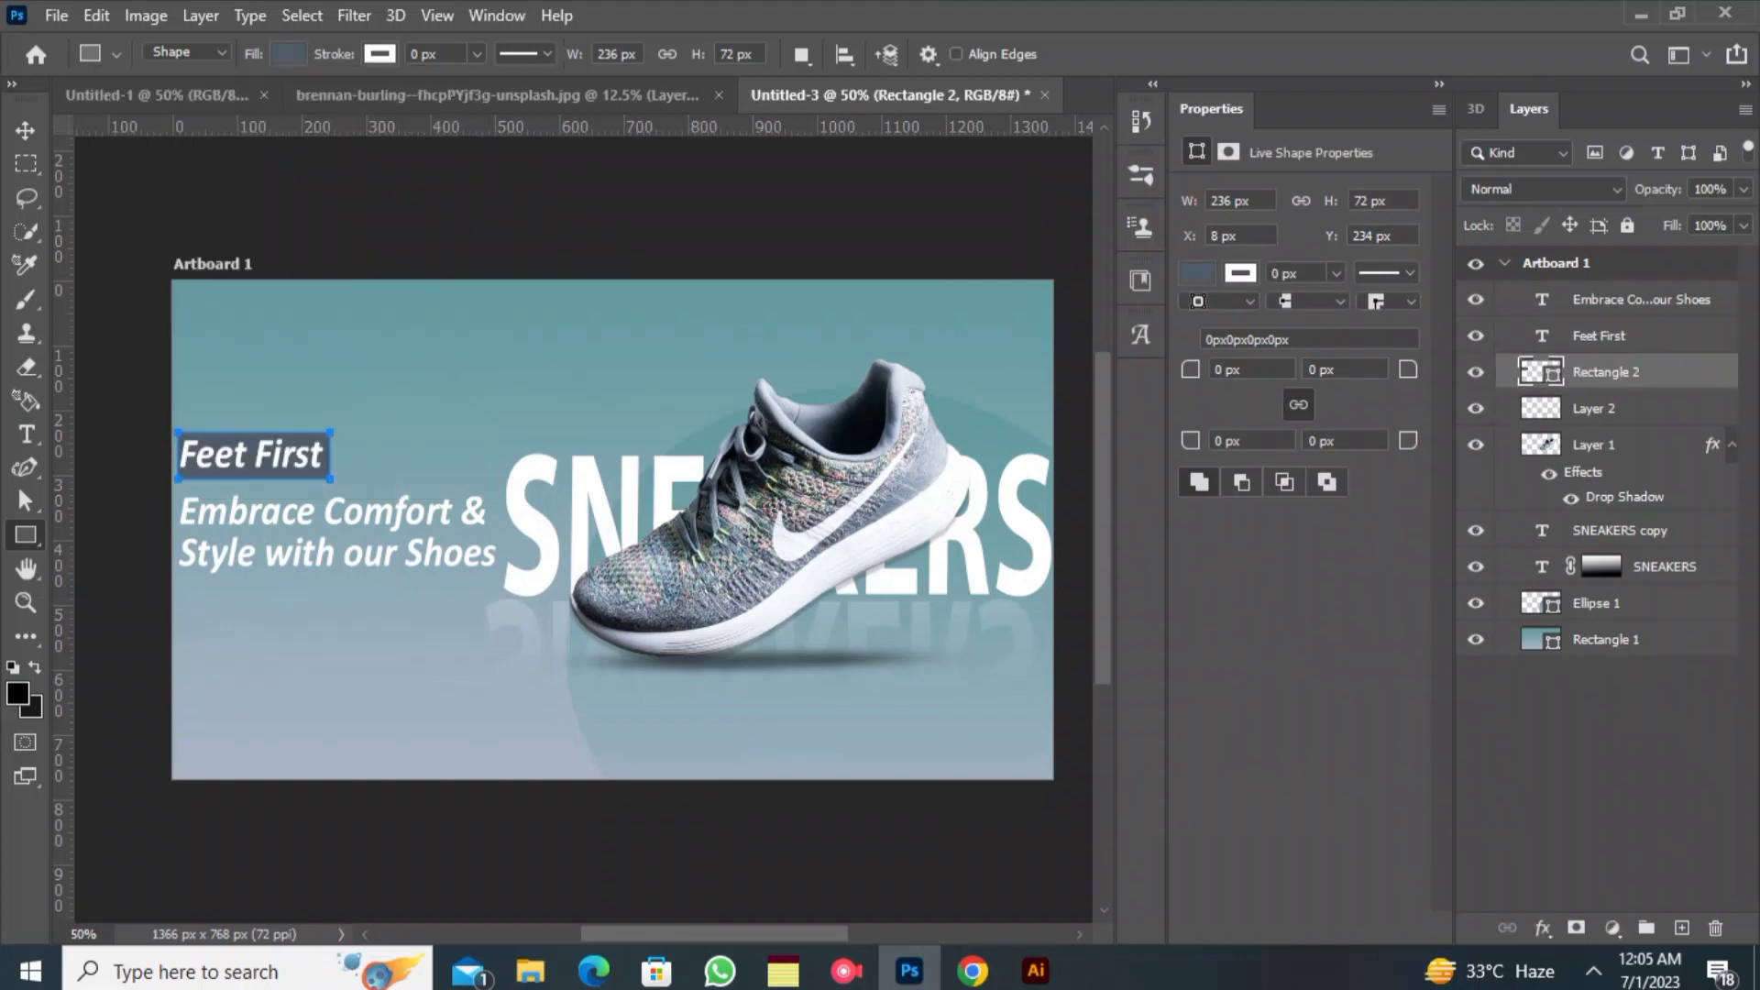
pyautogui.press('v')
pyautogui.click(124, 275)
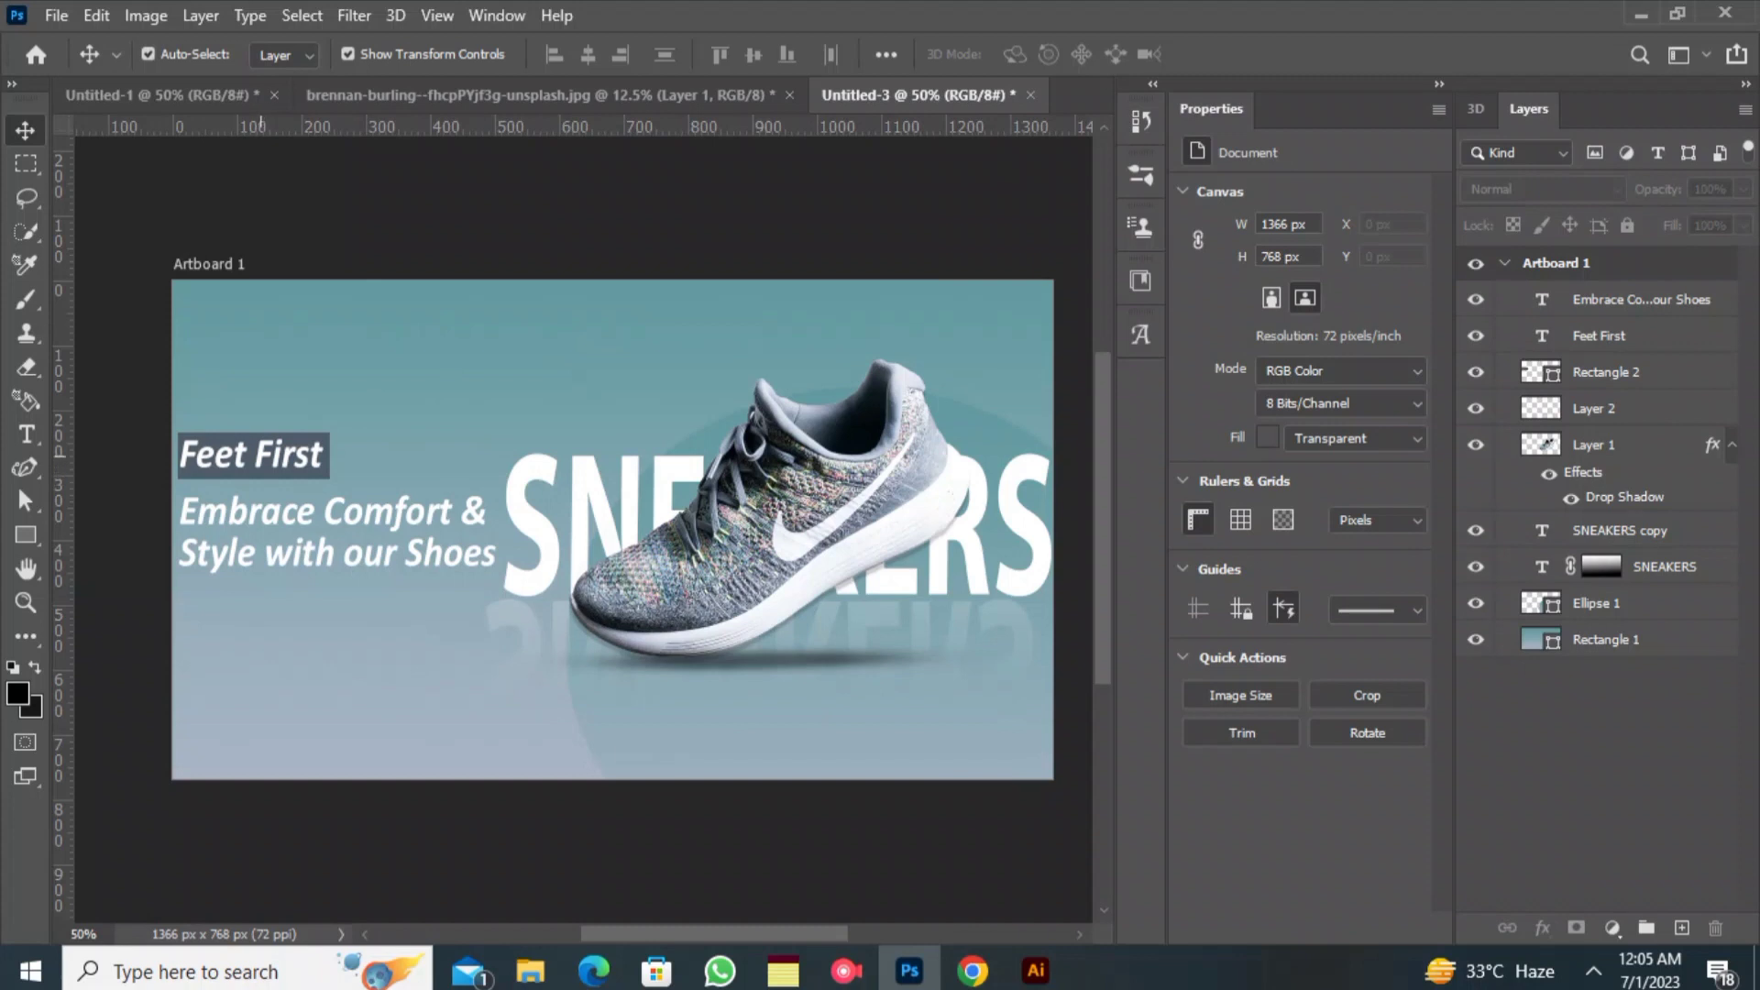
# - Set the "Feet First" text to 47 pt and center it on the dark slate rectangle
pyautogui.doubleClick(263, 453)
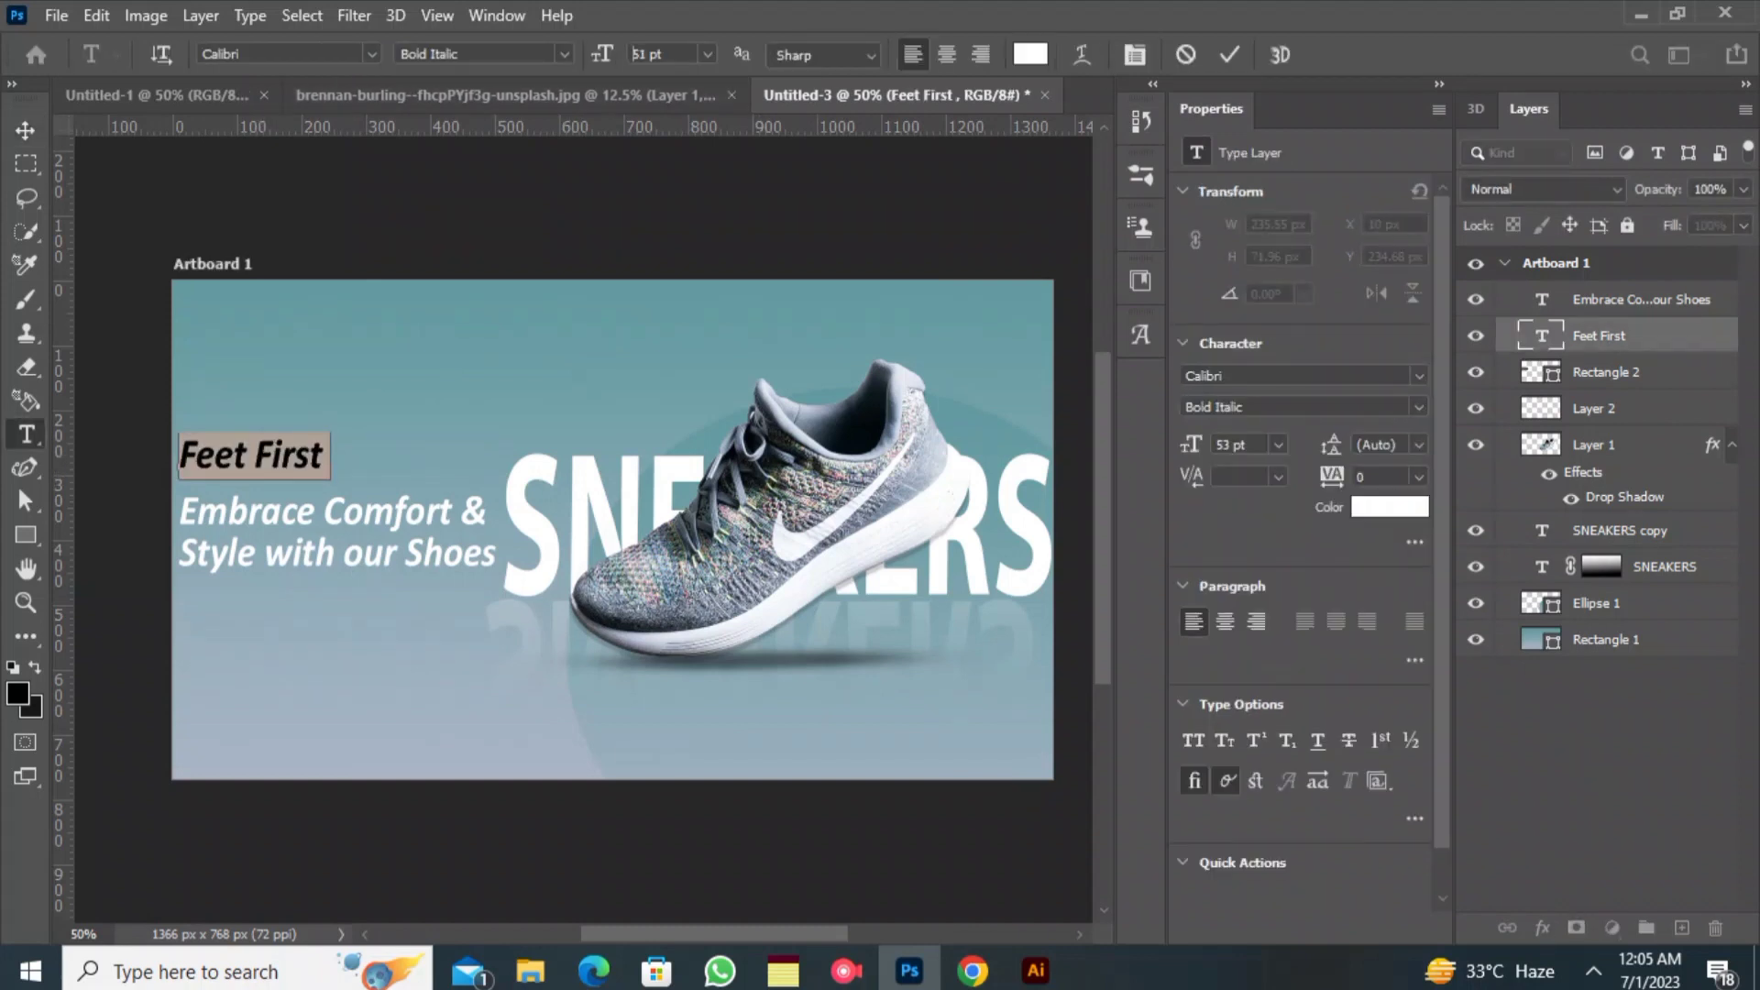
pyautogui.moveTo(598, 55); pyautogui.dragTo(588, 55)
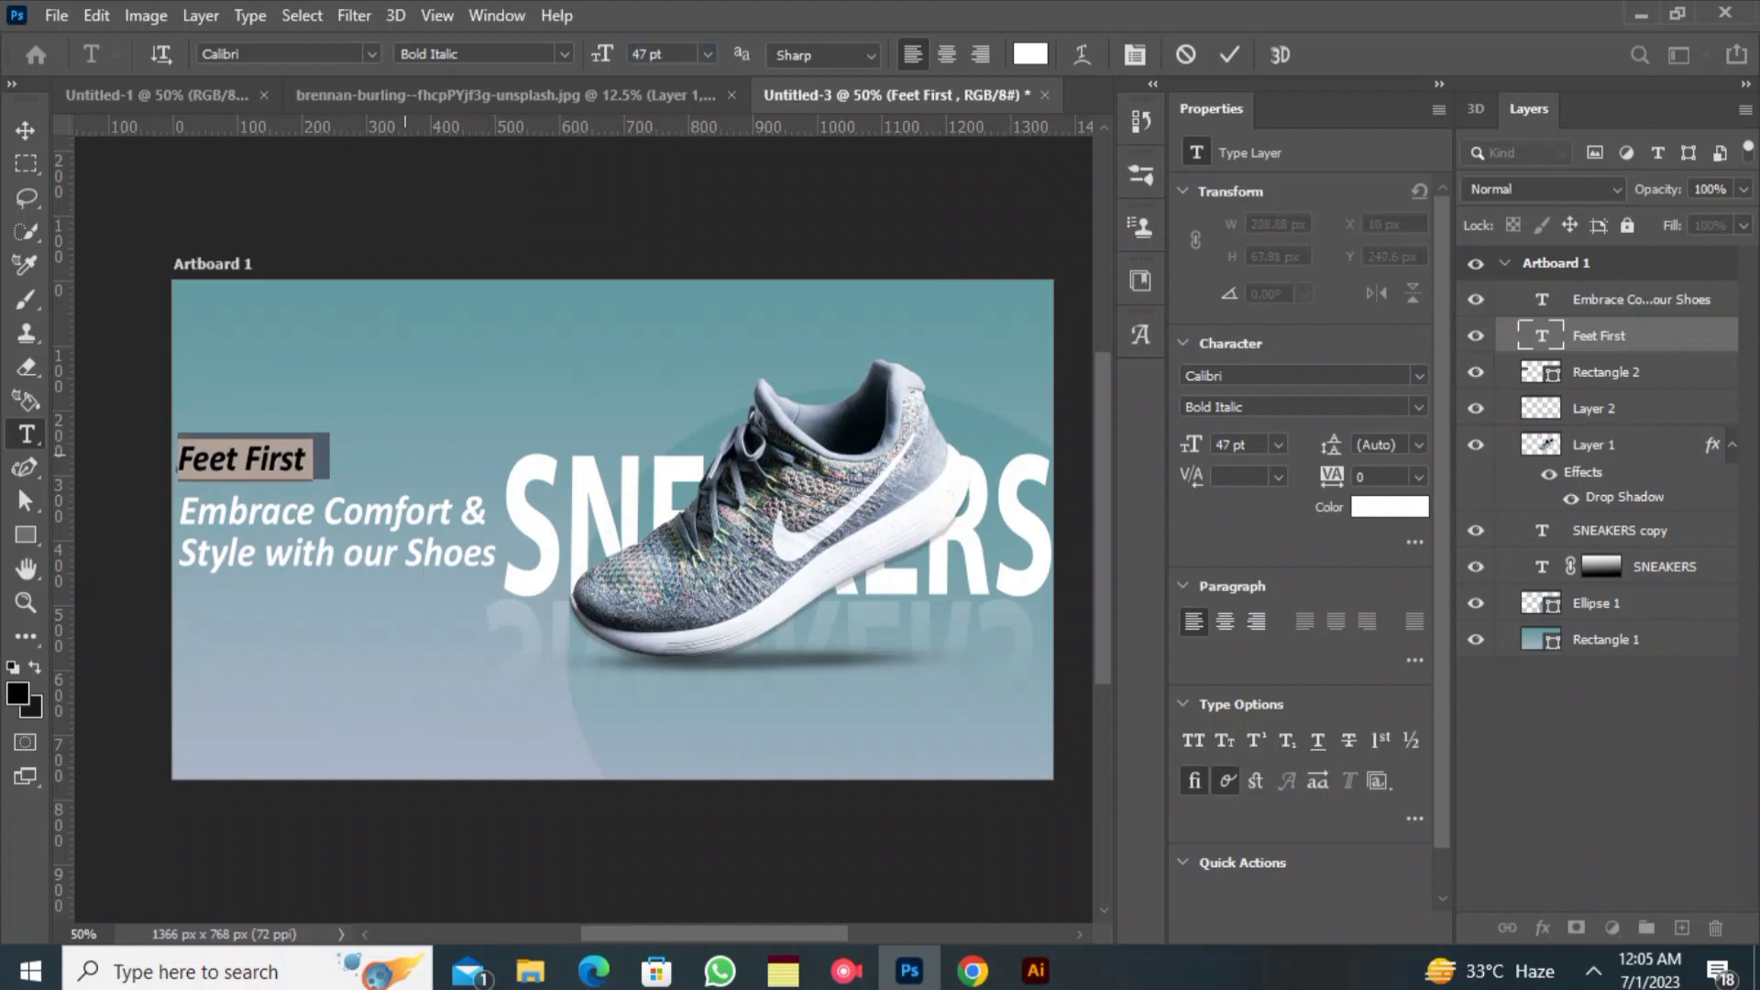
pyautogui.moveTo(404, 453); pyautogui.dragTo(416, 454)
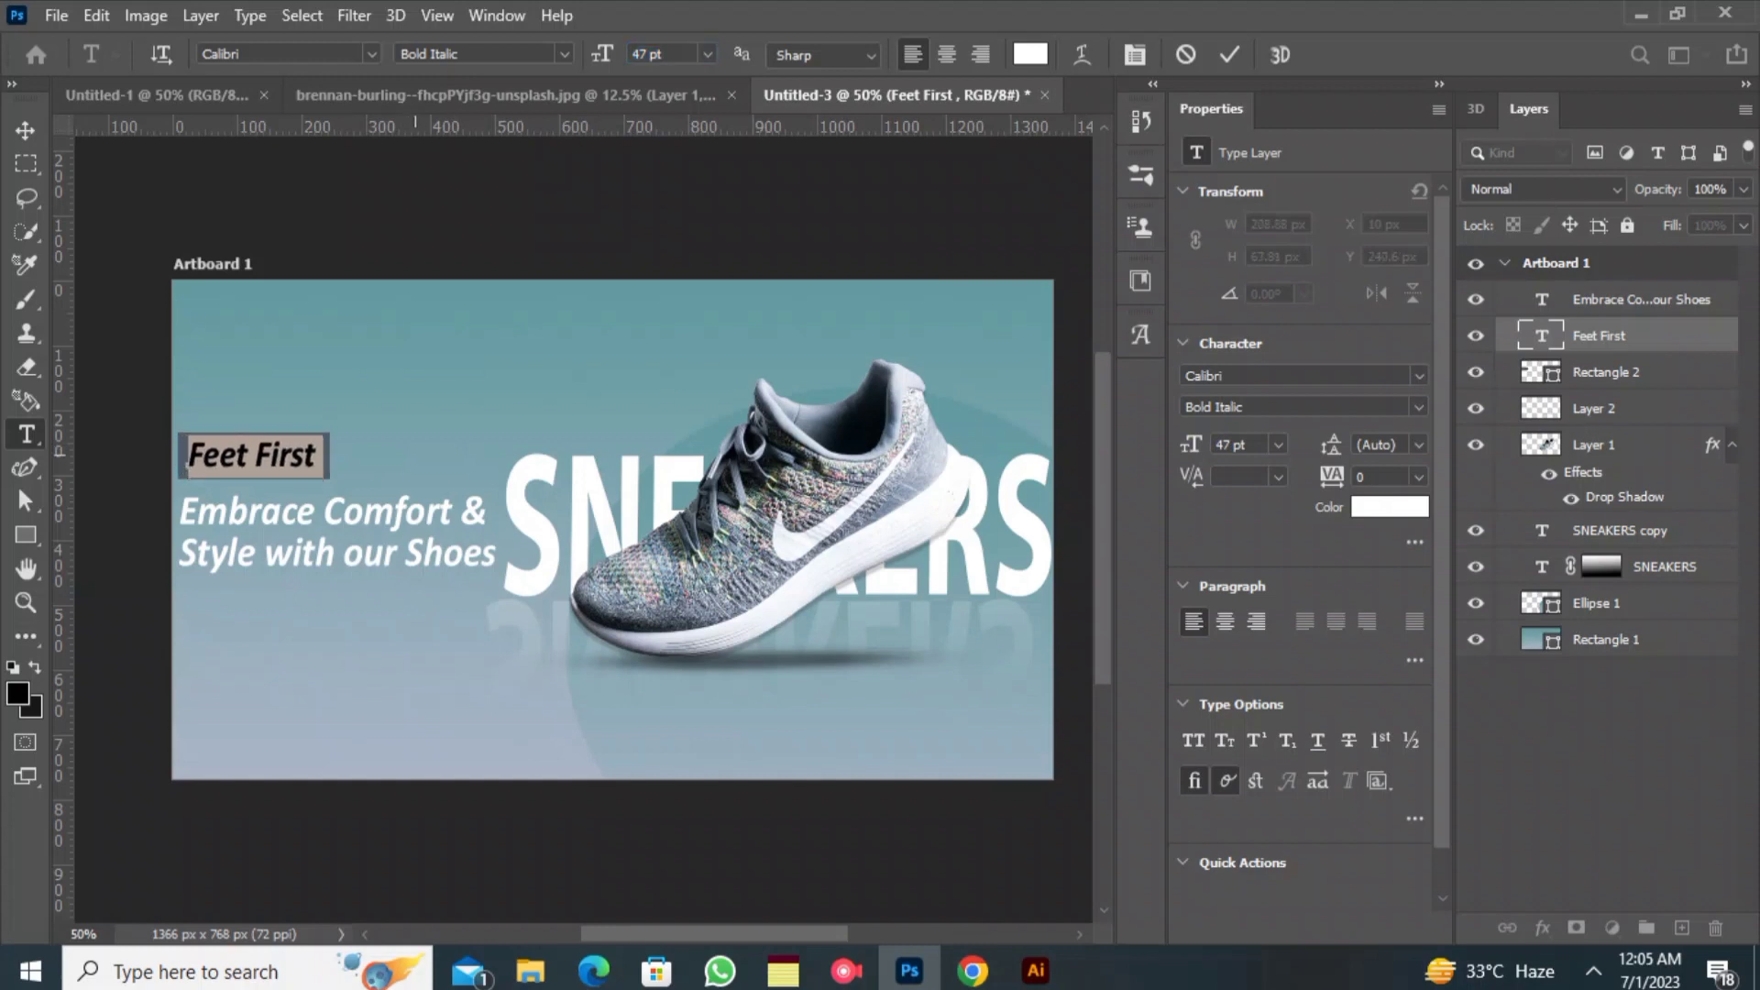
pyautogui.click(1229, 54)
pyautogui.press('v')
pyautogui.click(733, 215)
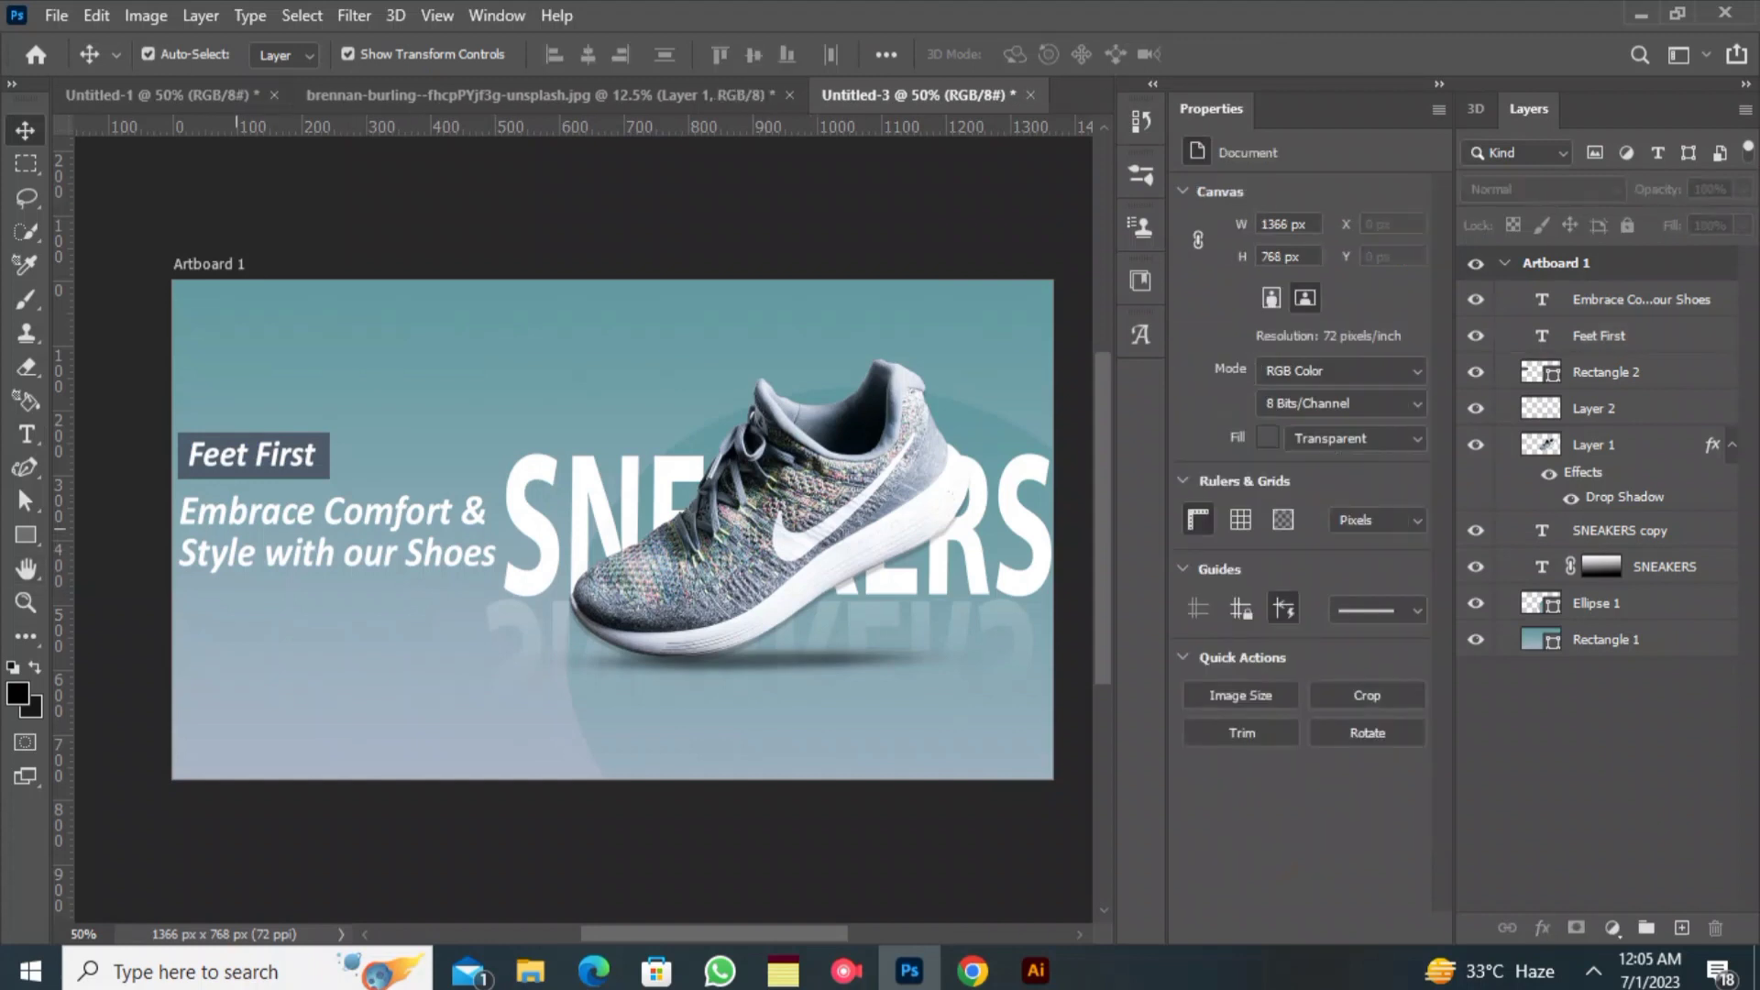
# - Lock the Rectangle 1 background and shift "Feet First" with its rectangle and the tagline slightly right, the tagline to X 20 px
pyautogui.moveTo(159, 450); pyautogui.dragTo(183, 454)
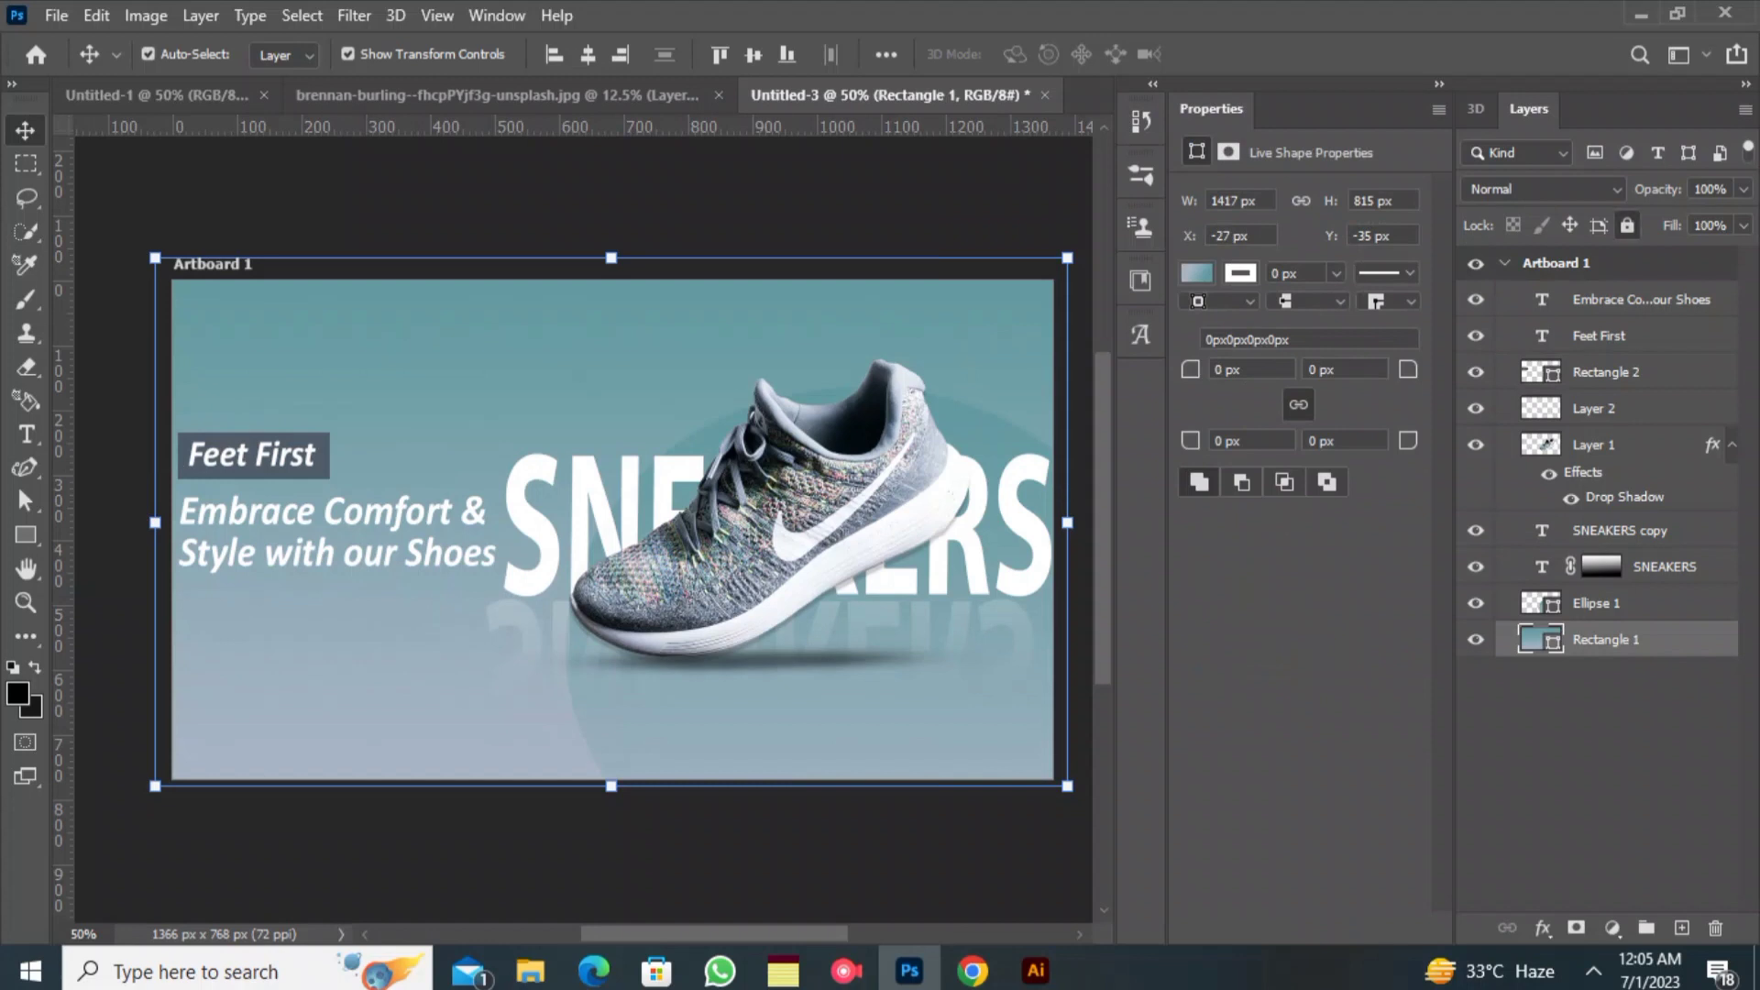
pyautogui.click(1627, 225)
pyautogui.moveTo(146, 424); pyautogui.dragTo(259, 454)
pyautogui.moveTo(236, 547); pyautogui.dragTo(246, 549)
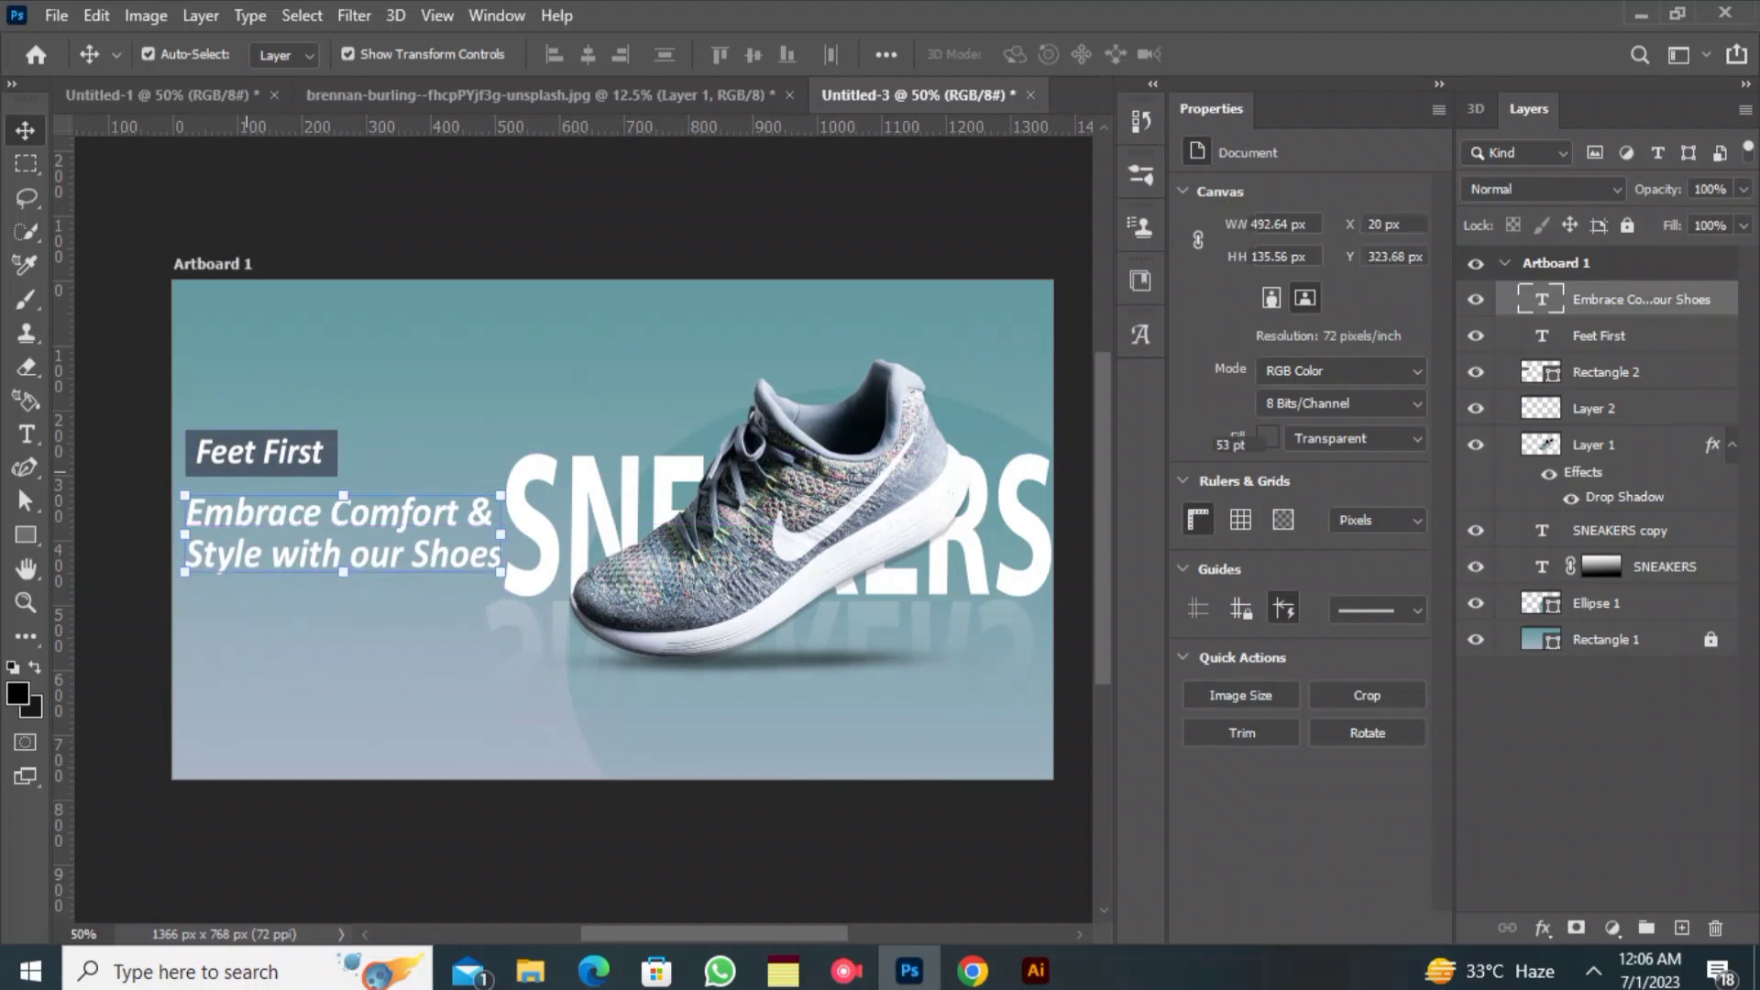
pyautogui.click(125, 550)
# - Draw a rounded rectangle about 150 × 48 px below the tagline and fill it with the recently used dark slate color
pyautogui.rightClick(26, 535)
pyautogui.click(156, 560)
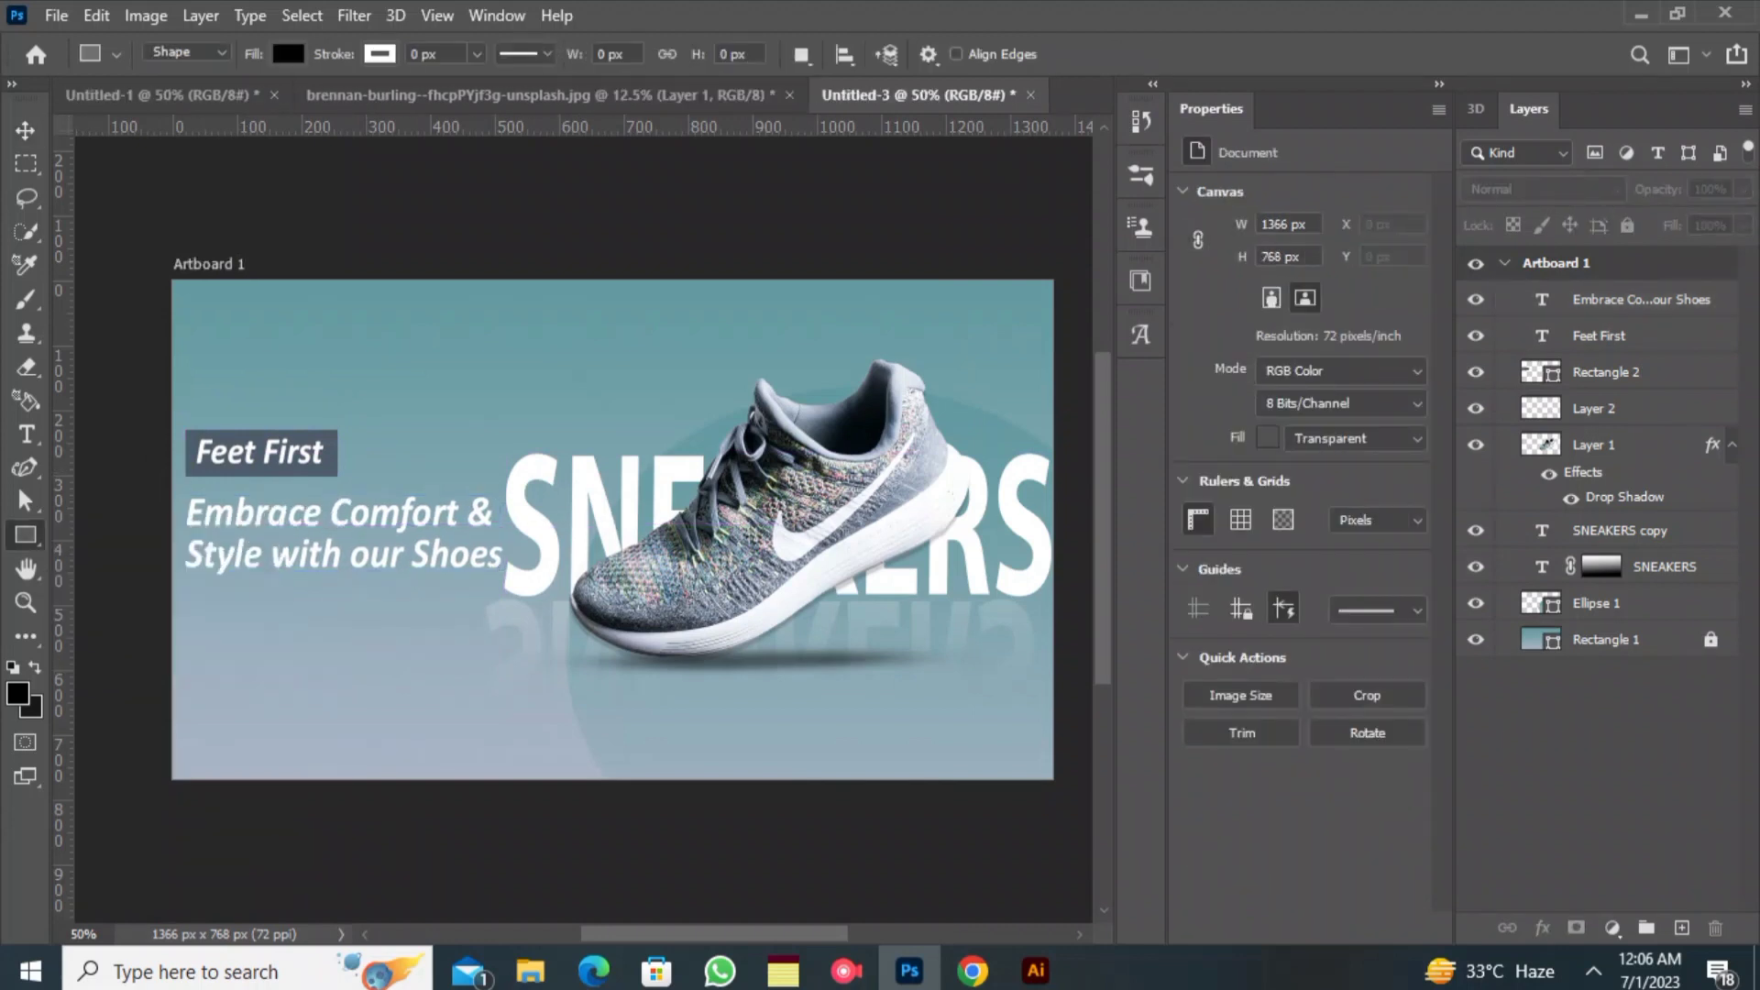
pyautogui.moveTo(287, 633); pyautogui.dragTo(381, 665)
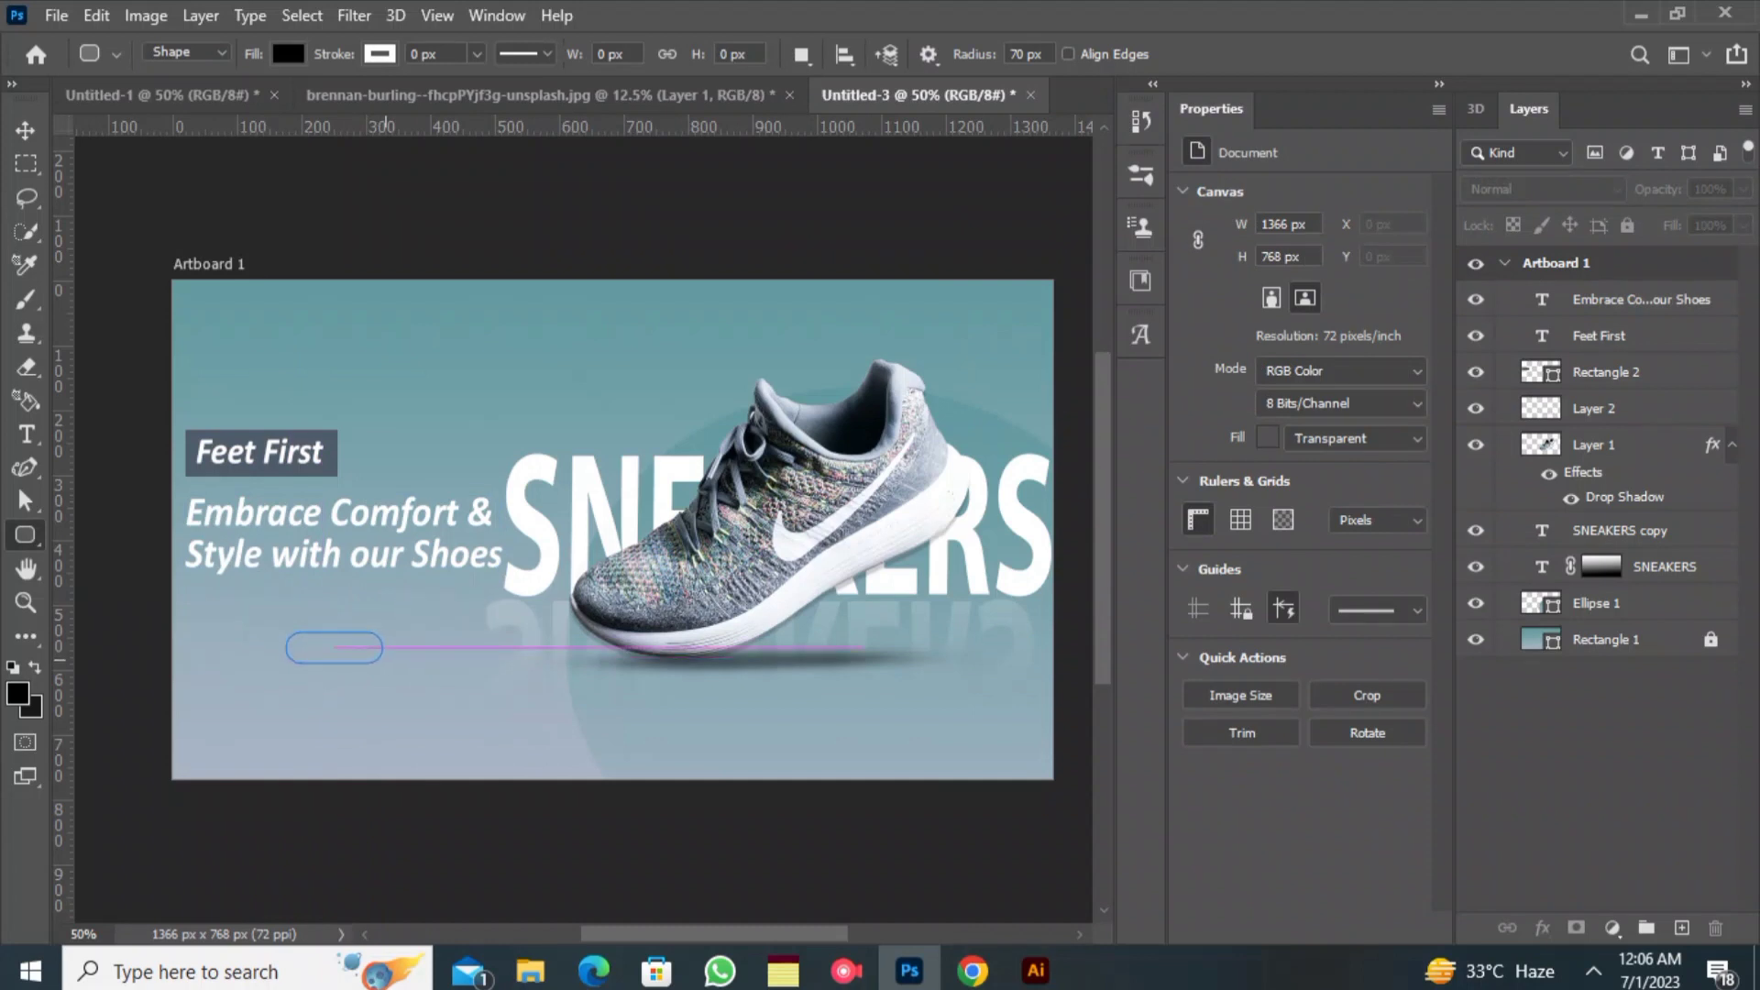
pyautogui.click(288, 54)
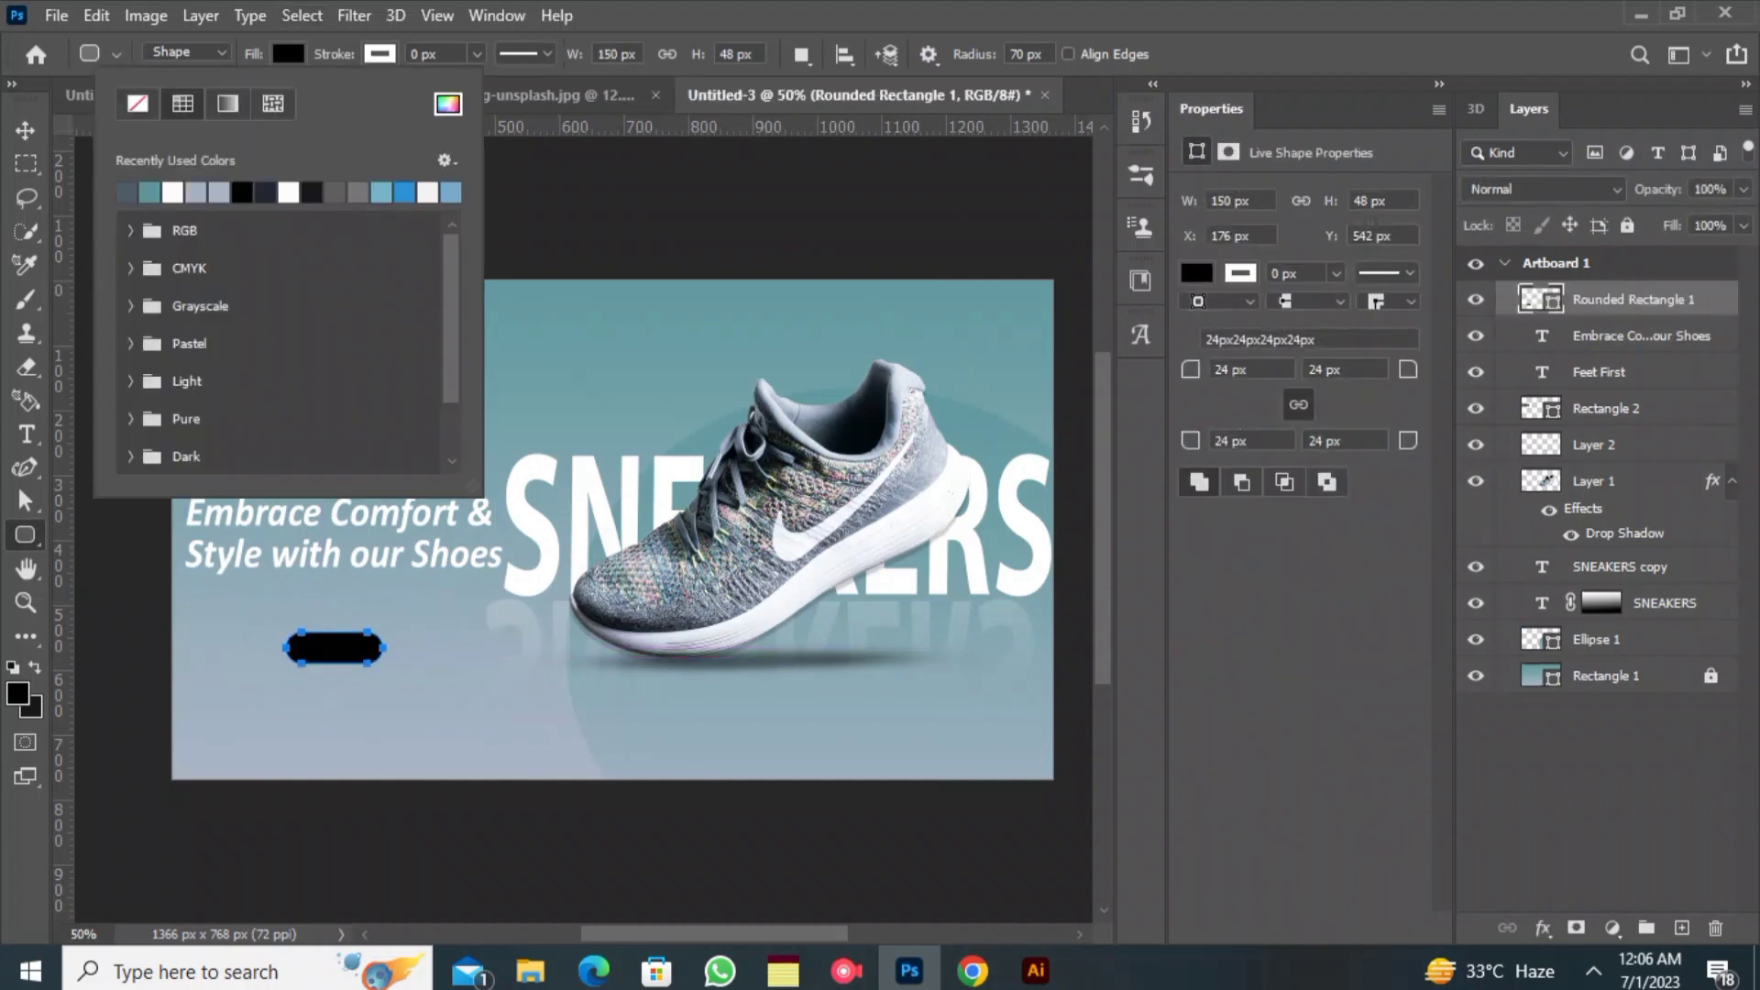
pyautogui.click(126, 193)
# - Move the rounded rectangle slightly left and down under the "Style with our Shoes" line
pyautogui.click(26, 131)
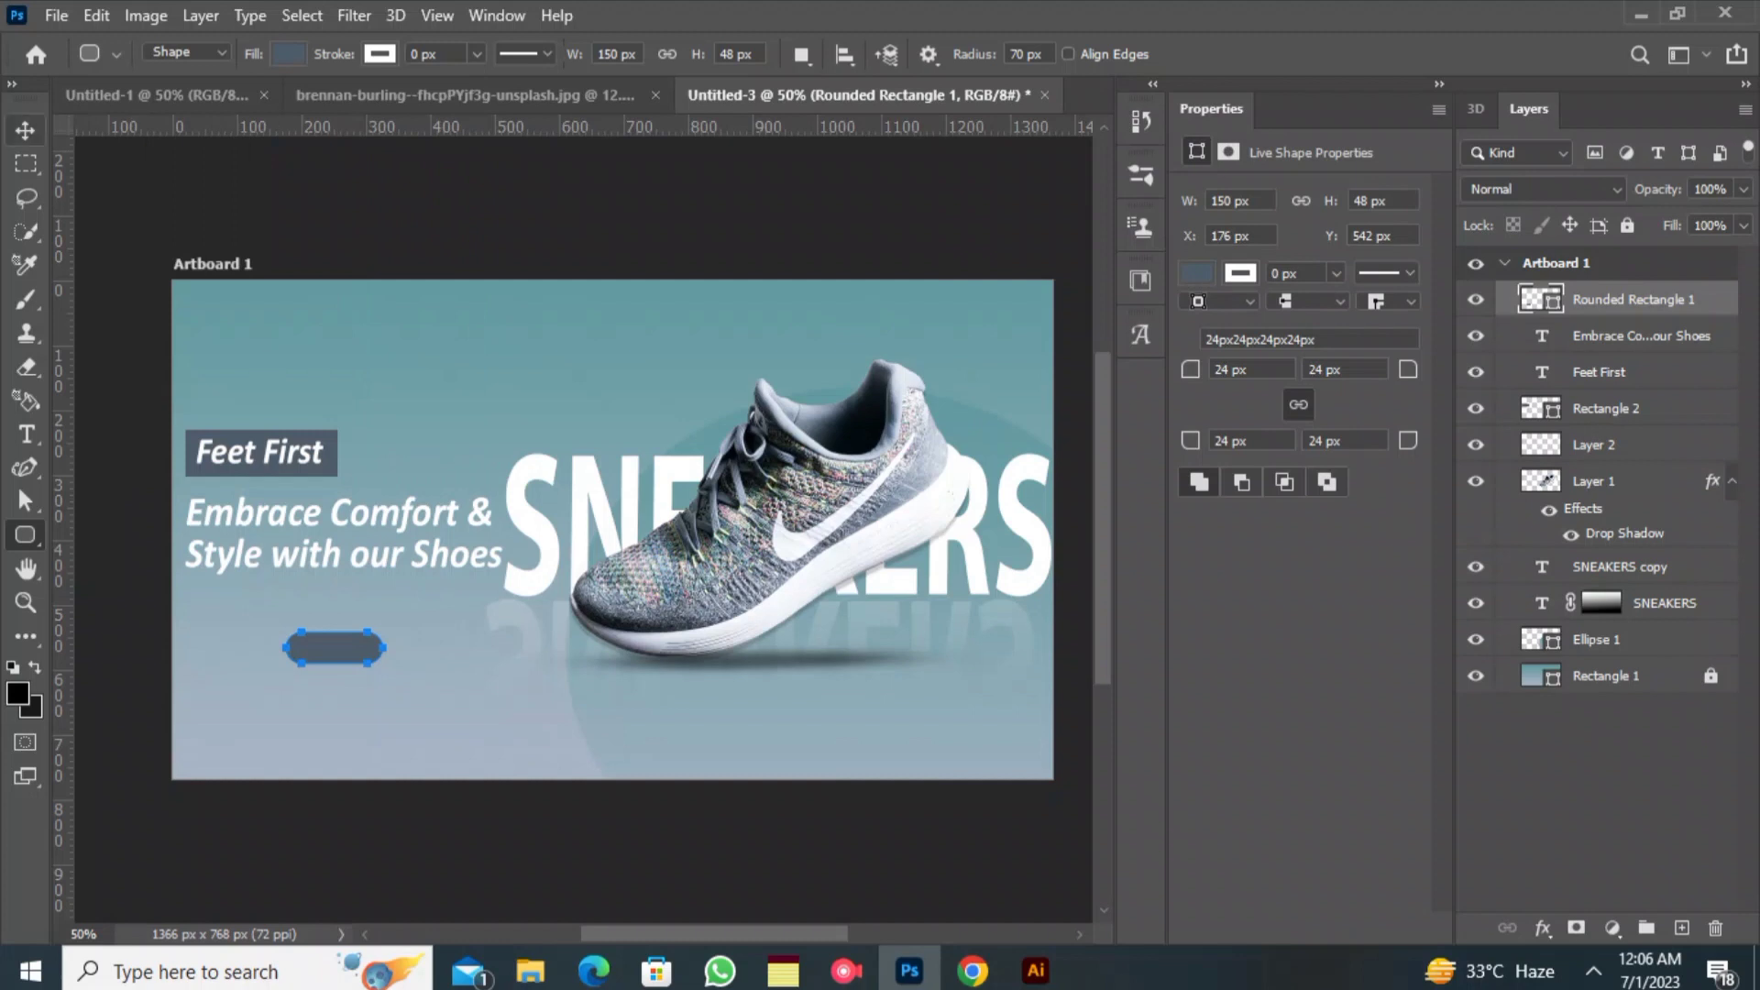
pyautogui.click(26, 131)
pyautogui.moveTo(335, 654); pyautogui.dragTo(278, 665)
pyautogui.click(129, 550)
# - Add the text "place order" beside the rounded rectangle
pyautogui.press('t')
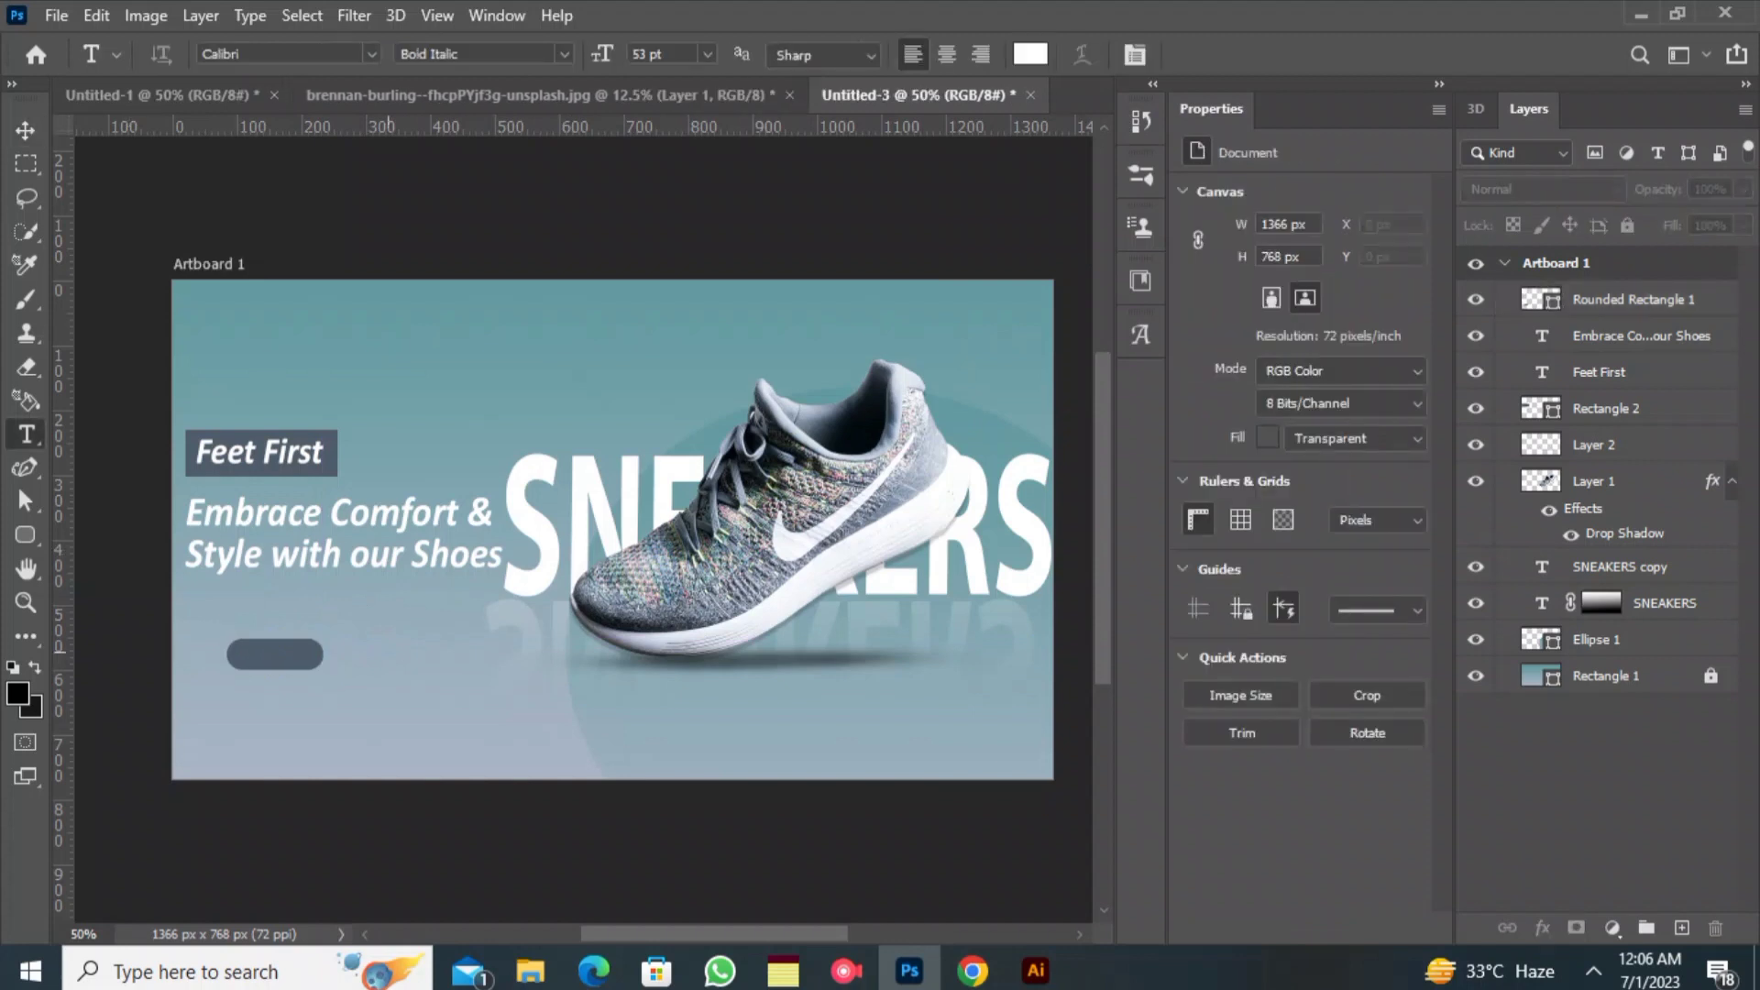
pyautogui.click(390, 646)
pyautogui.write('pl')
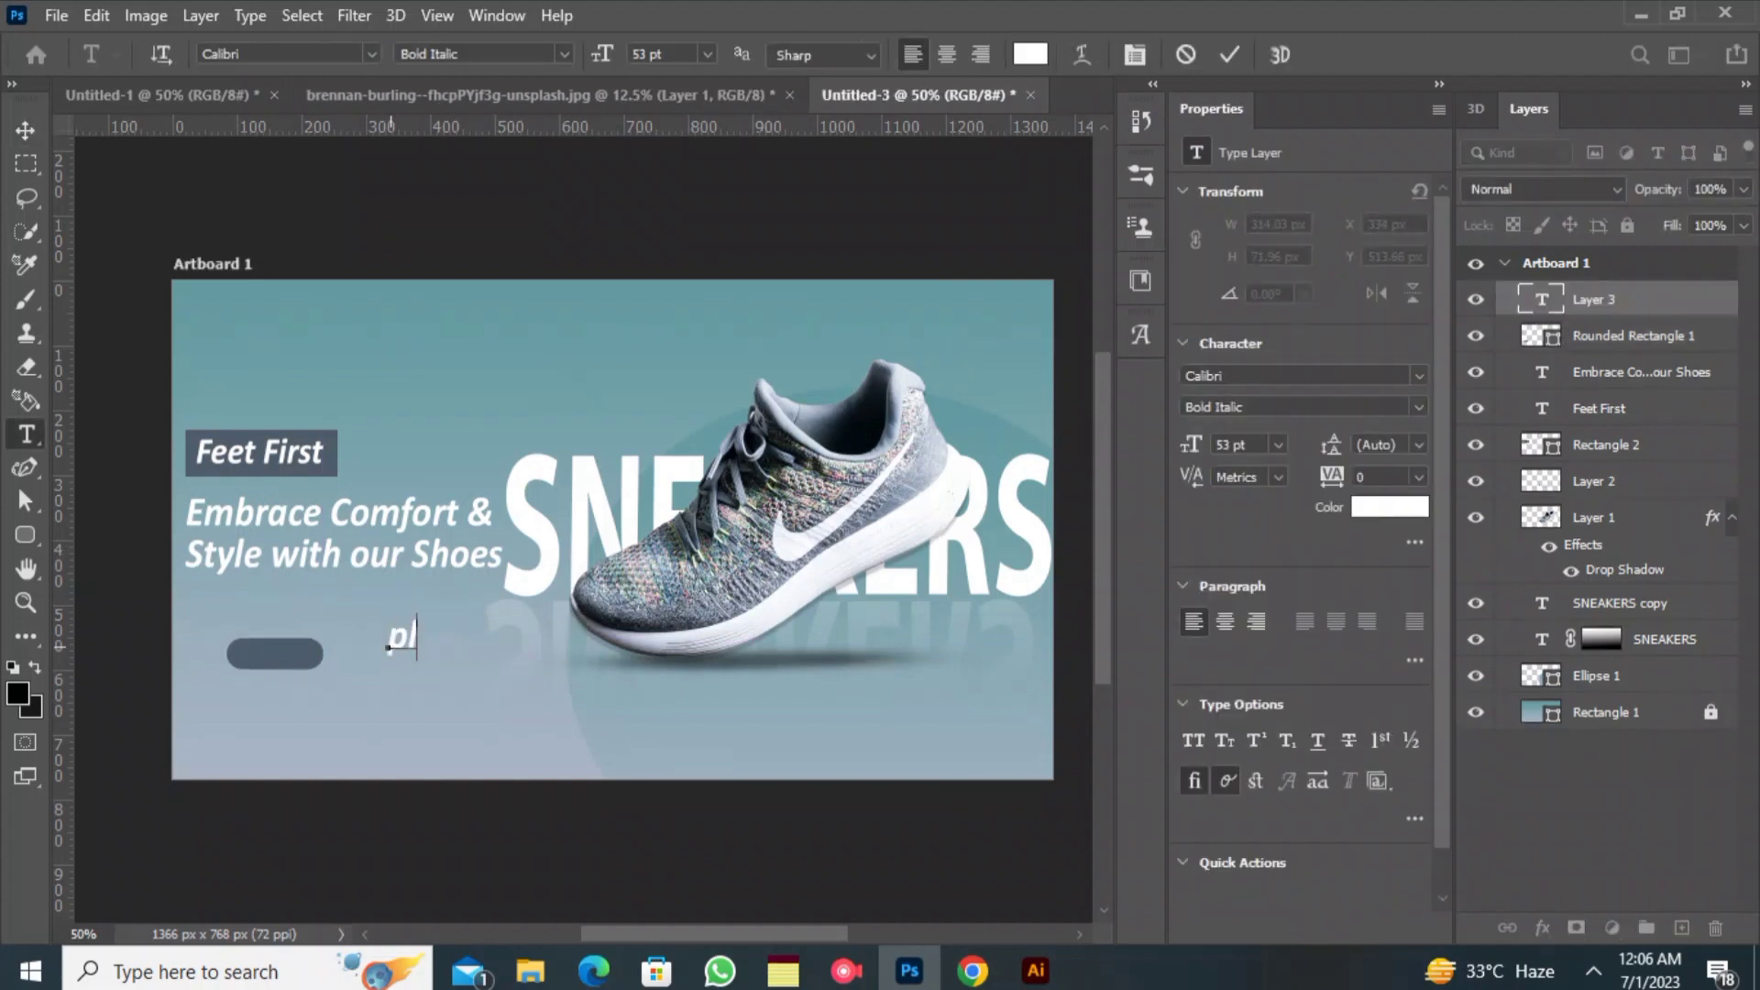
pyautogui.write('ace order')
pyautogui.press('BackSpace')
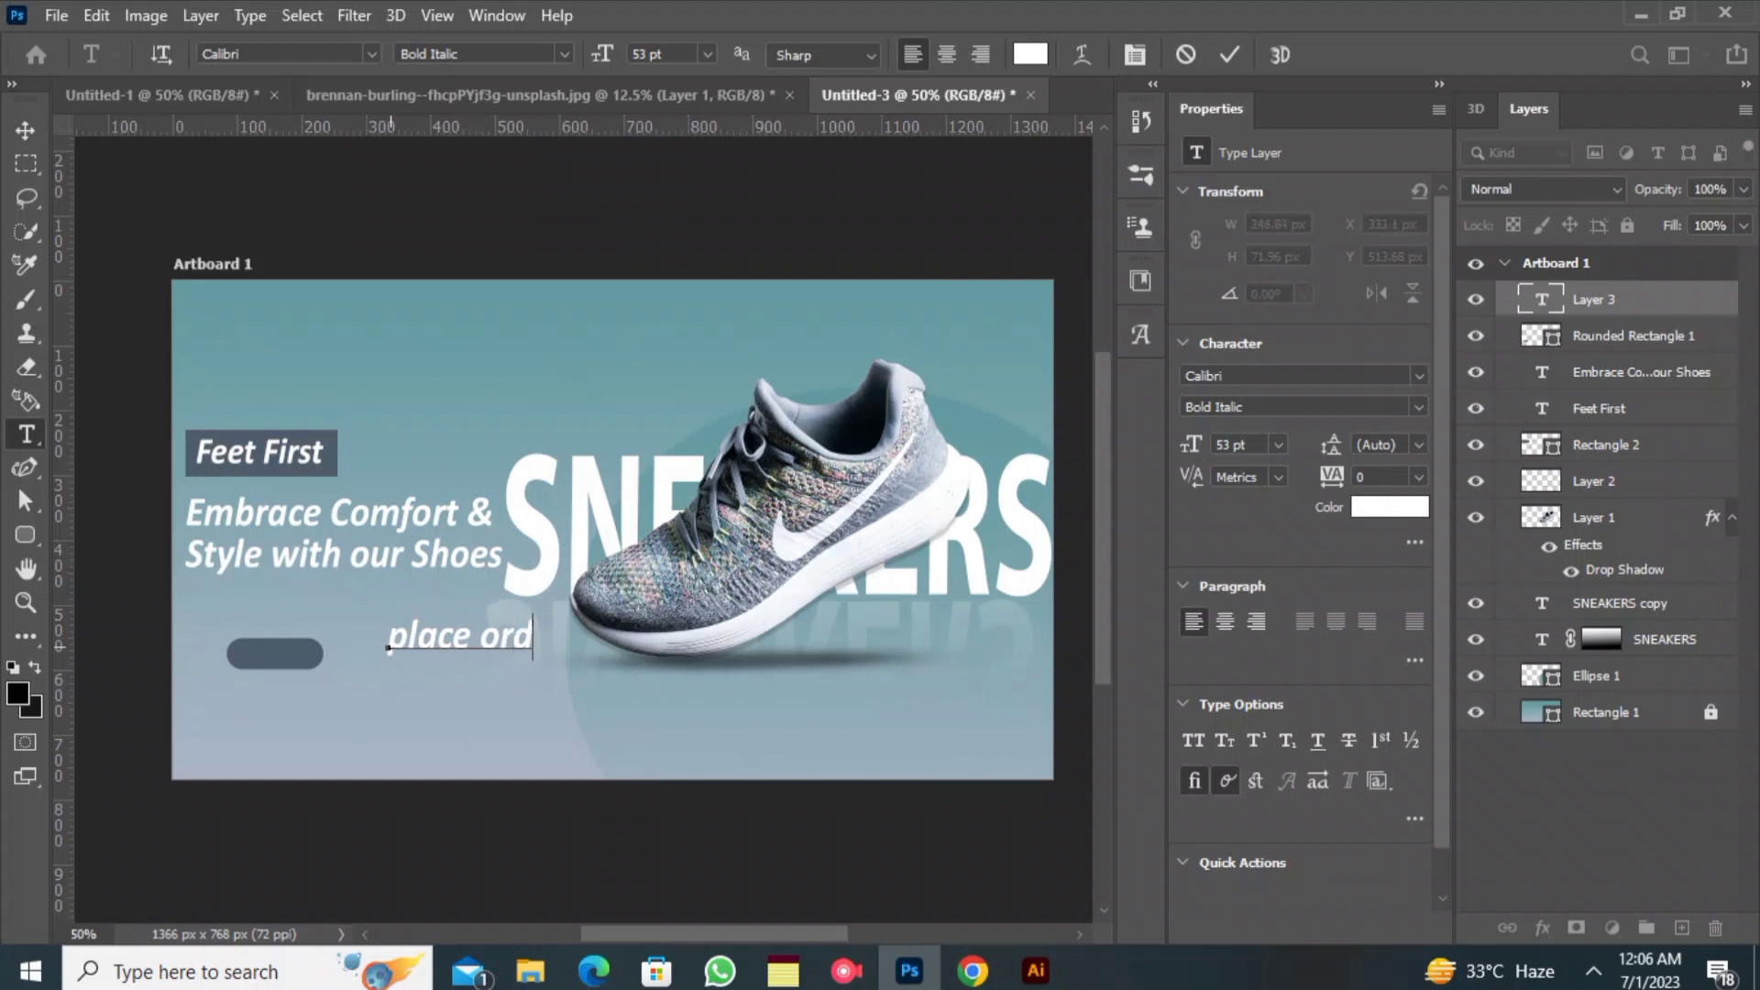
pyautogui.write('er')
# - Change the "place order" text style to Bold, leaving its white color as it is
pyautogui.moveTo(389, 647); pyautogui.dragTo(567, 647)
pyautogui.click(1030, 54)
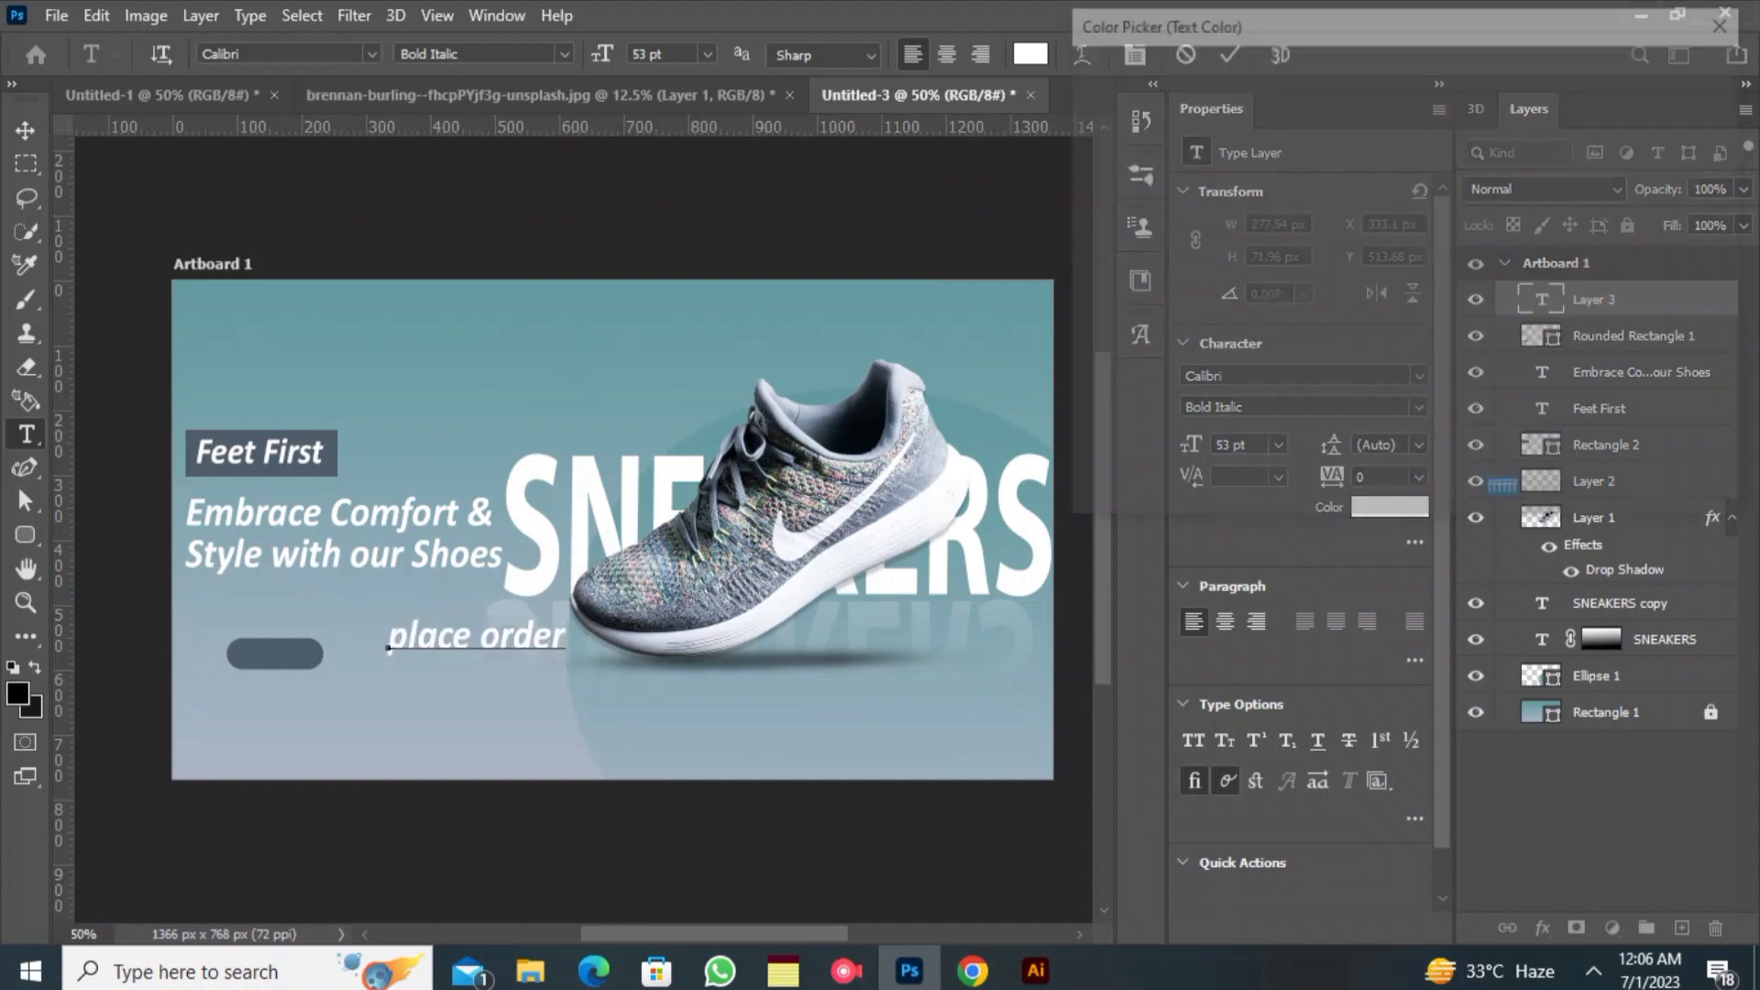
pyautogui.click(1729, 20)
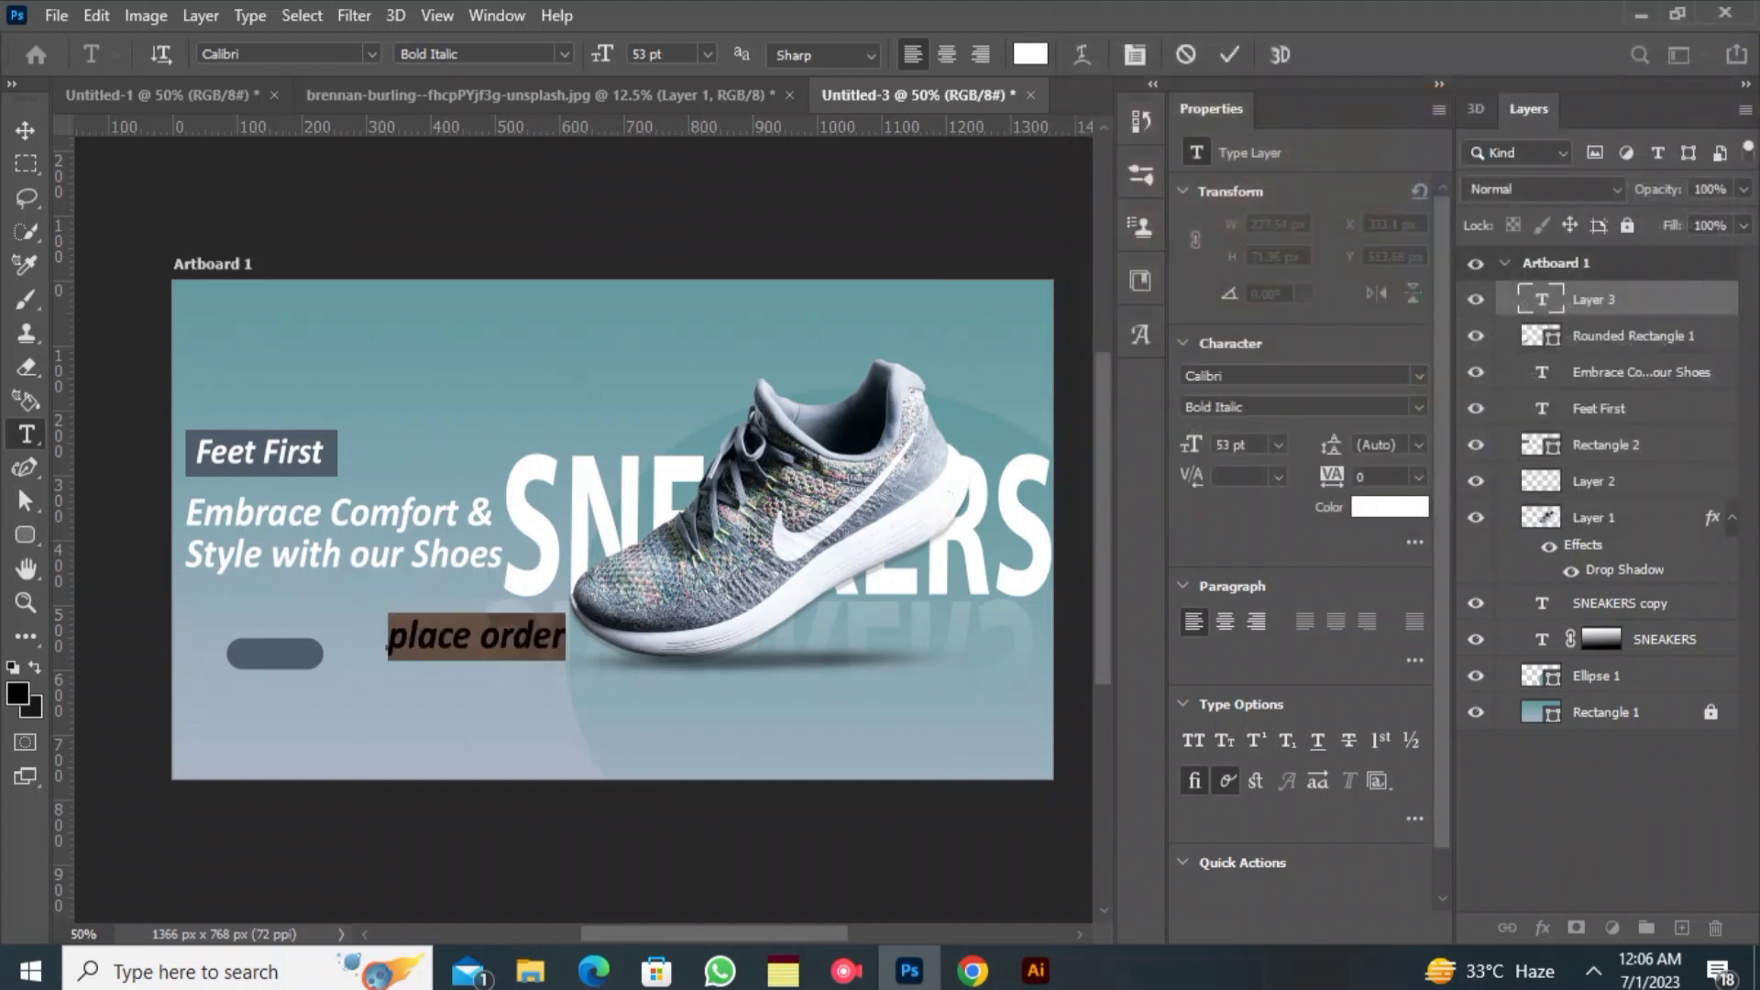
pyautogui.click(484, 53)
pyautogui.click(469, 163)
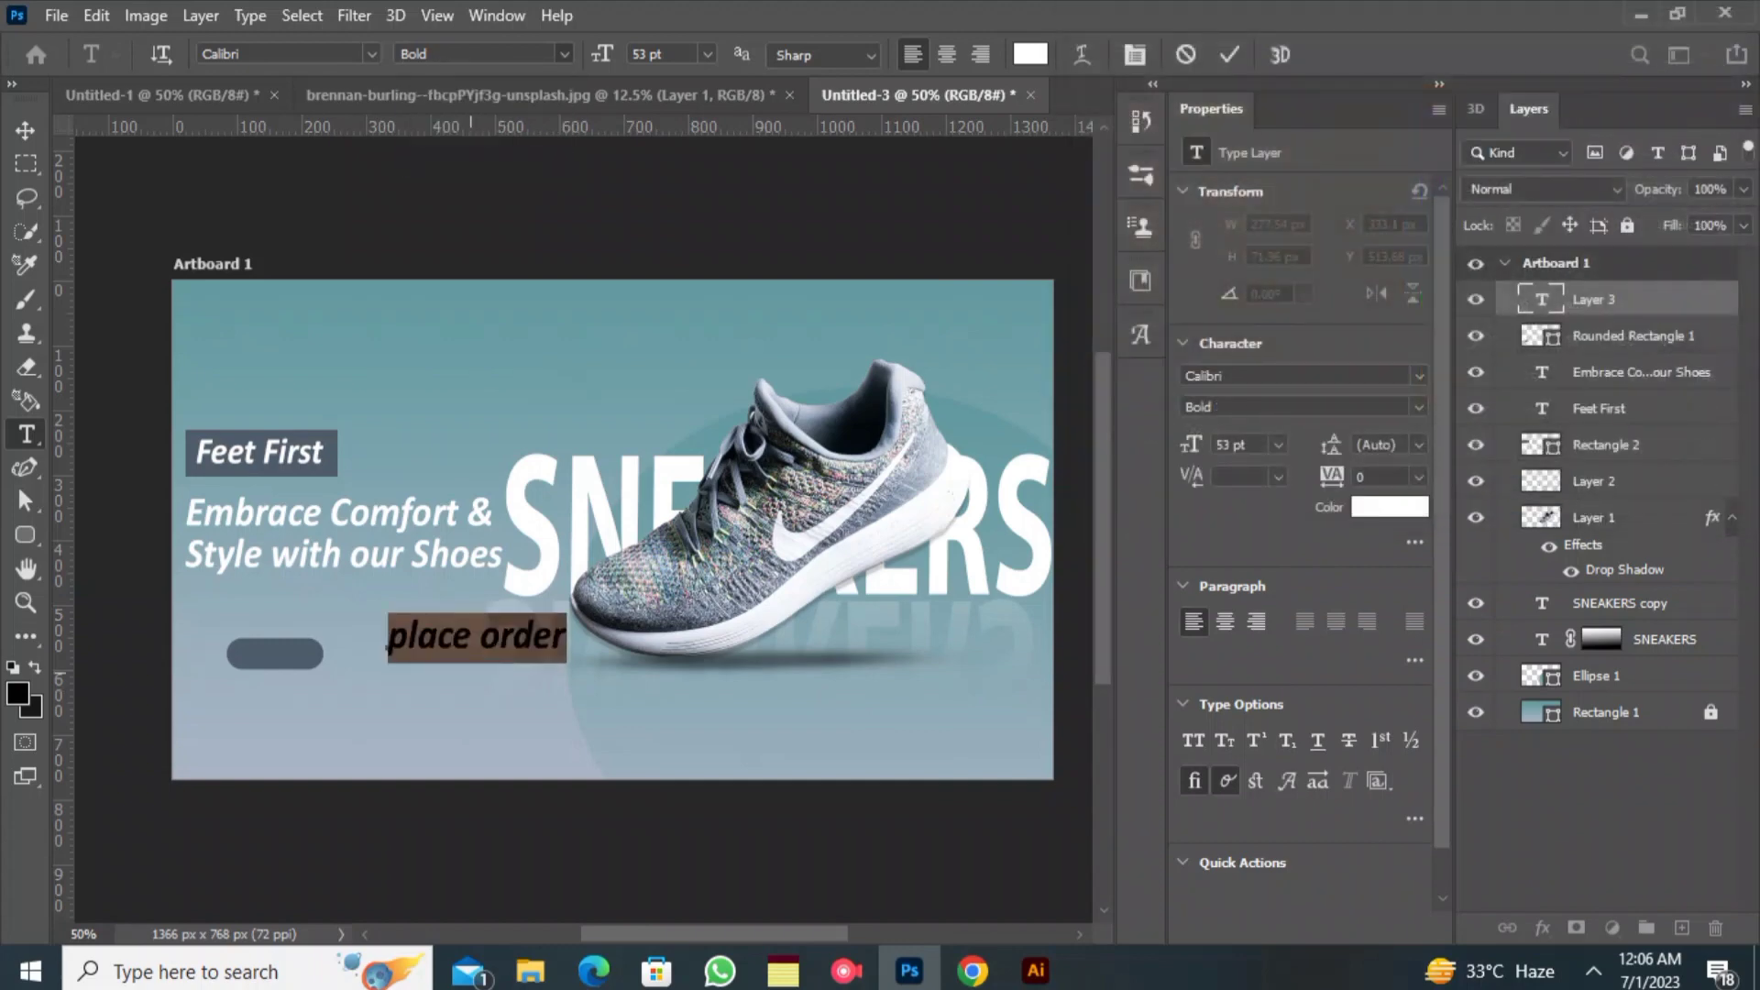
# - Reduce the "place order" text to 24 pt and position it inside the rounded rectangle
pyautogui.moveTo(602, 54); pyautogui.dragTo(583, 54)
pyautogui.moveTo(388, 641); pyautogui.dragTo(220, 654)
pyautogui.moveTo(601, 54); pyautogui.dragTo(593, 54)
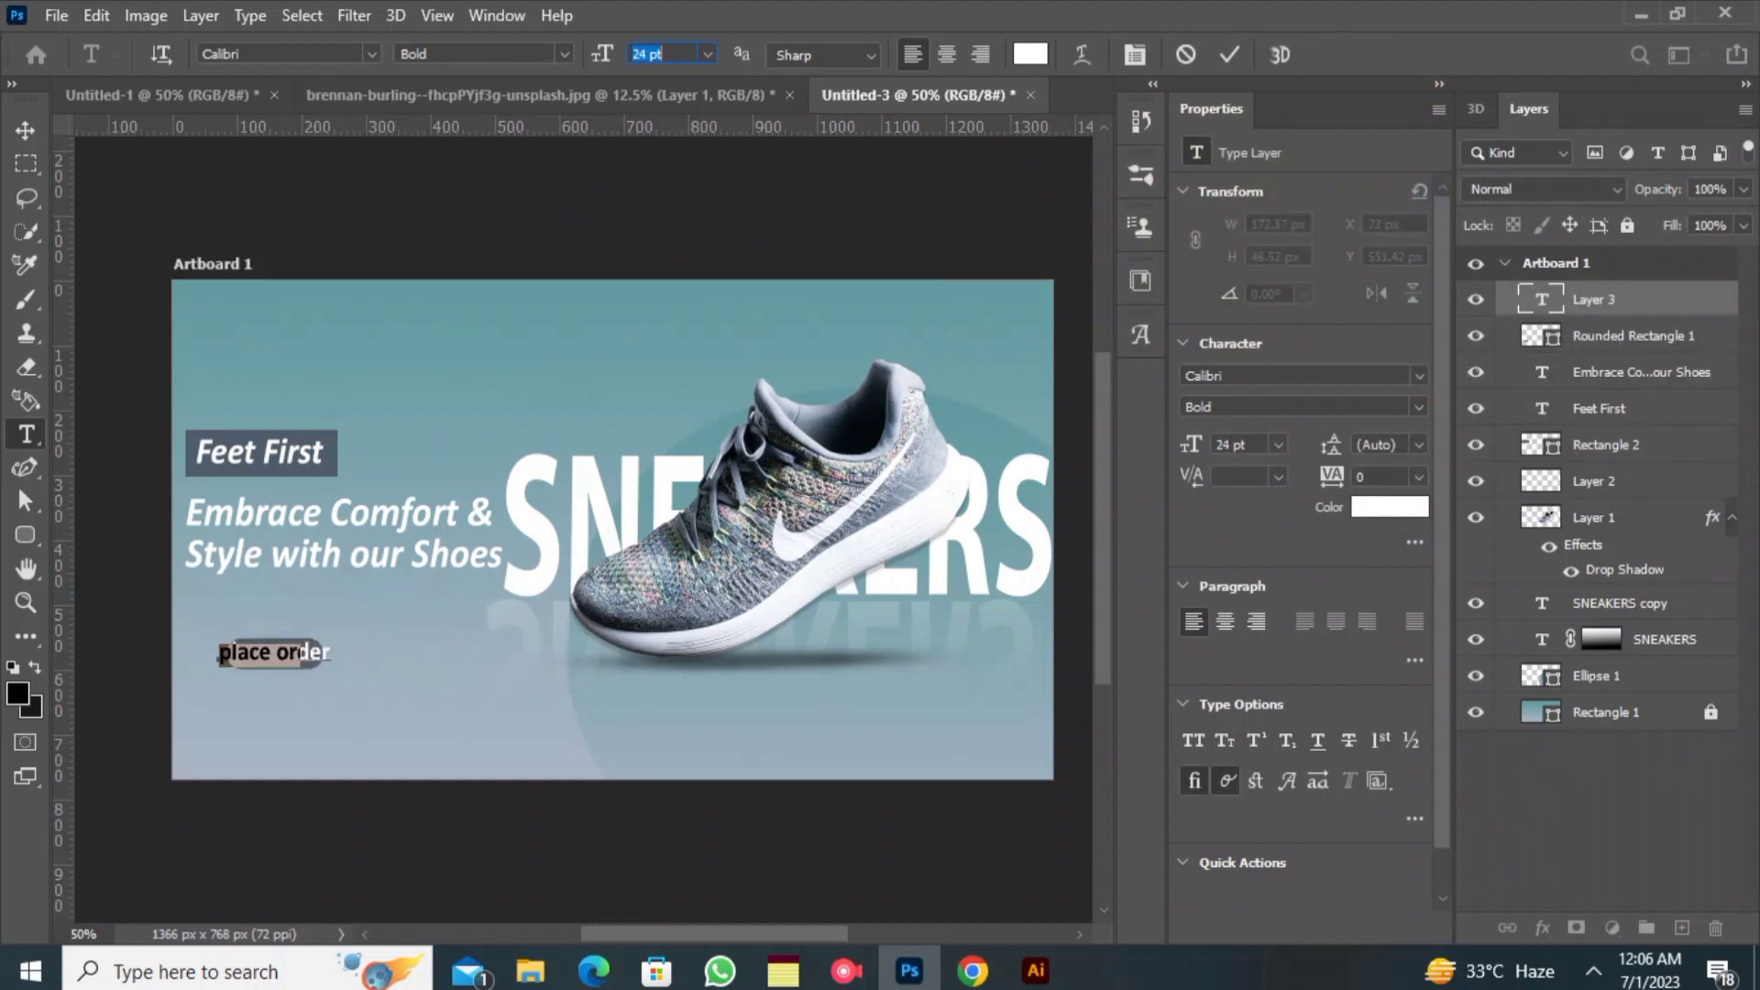
pyautogui.moveTo(219, 653); pyautogui.dragTo(235, 654)
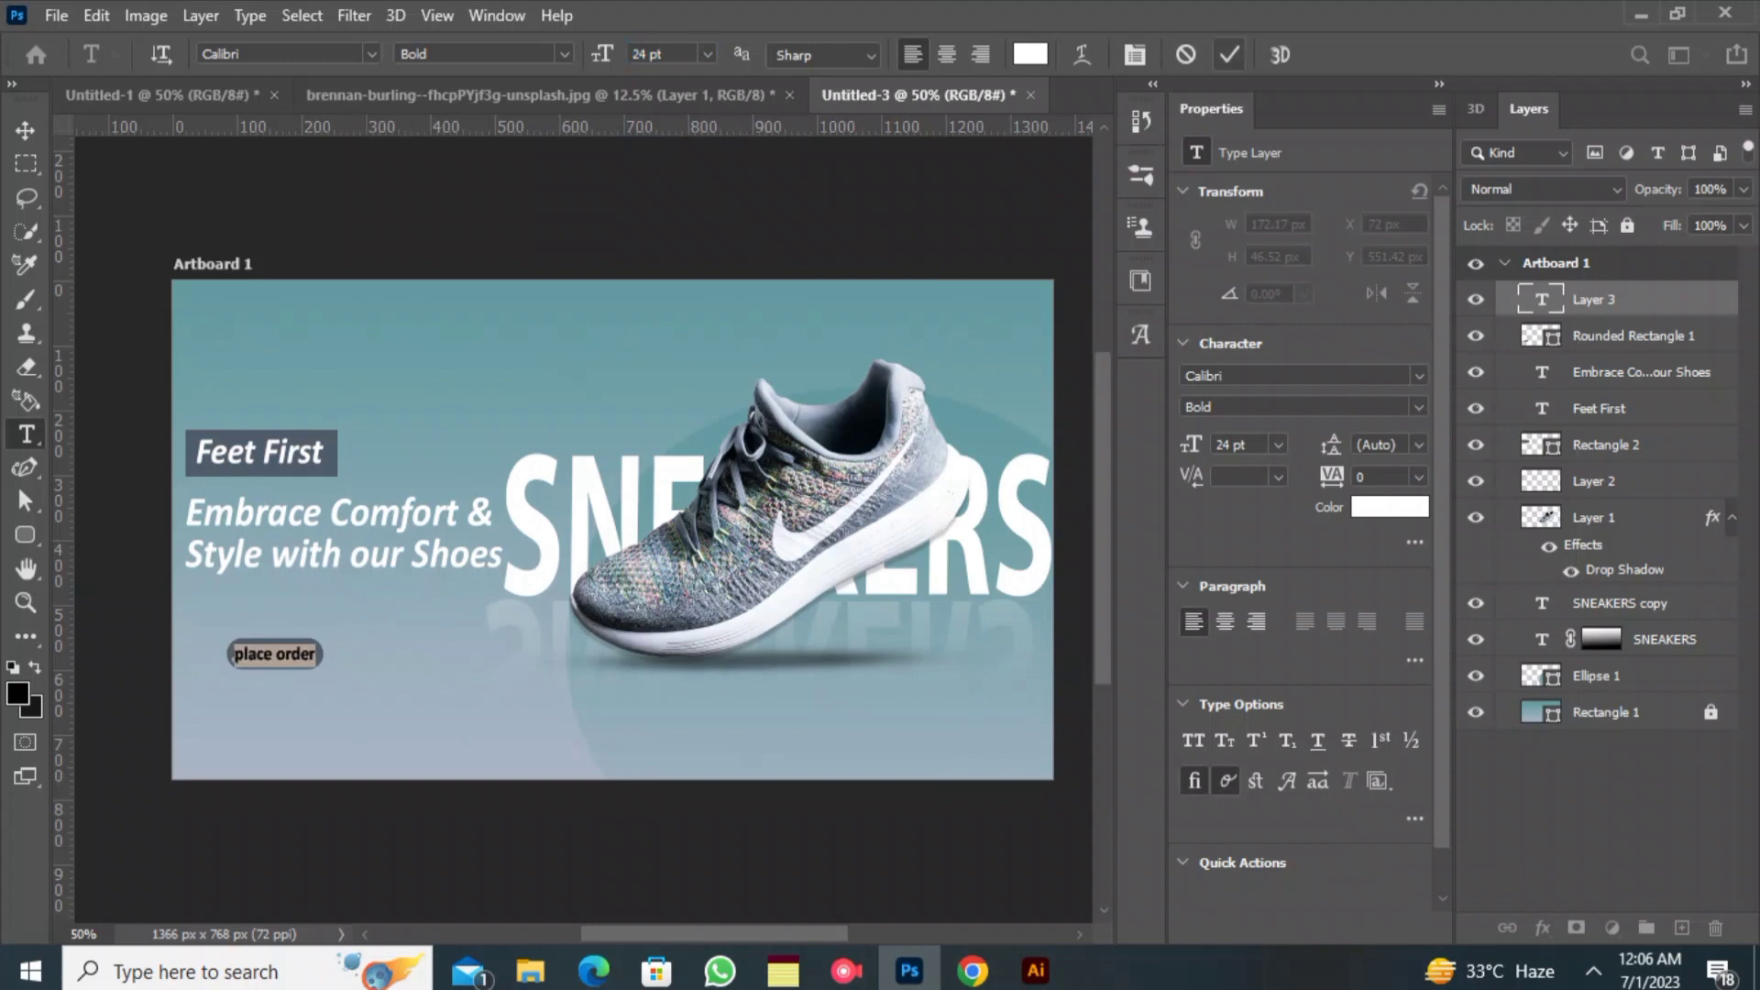
pyautogui.click(1229, 54)
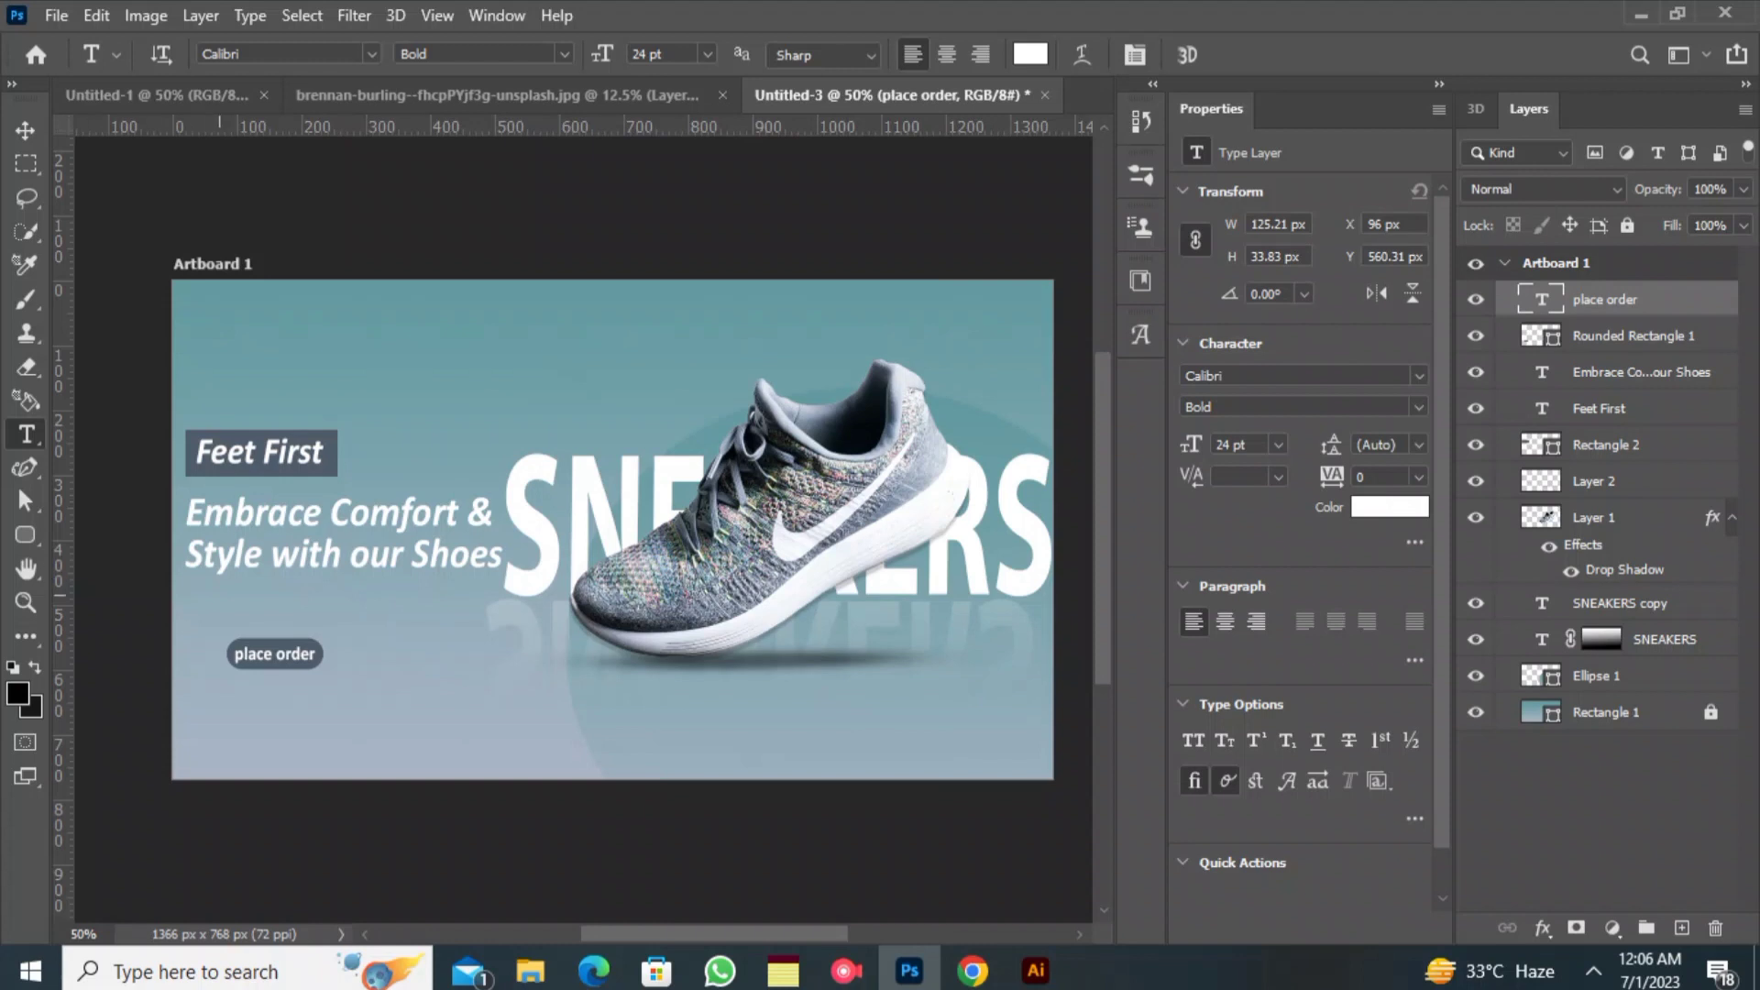
# - Replace the "place order" wording on the rounded rectangle with "Order Now"
pyautogui.moveTo(235, 658); pyautogui.dragTo(391, 646)
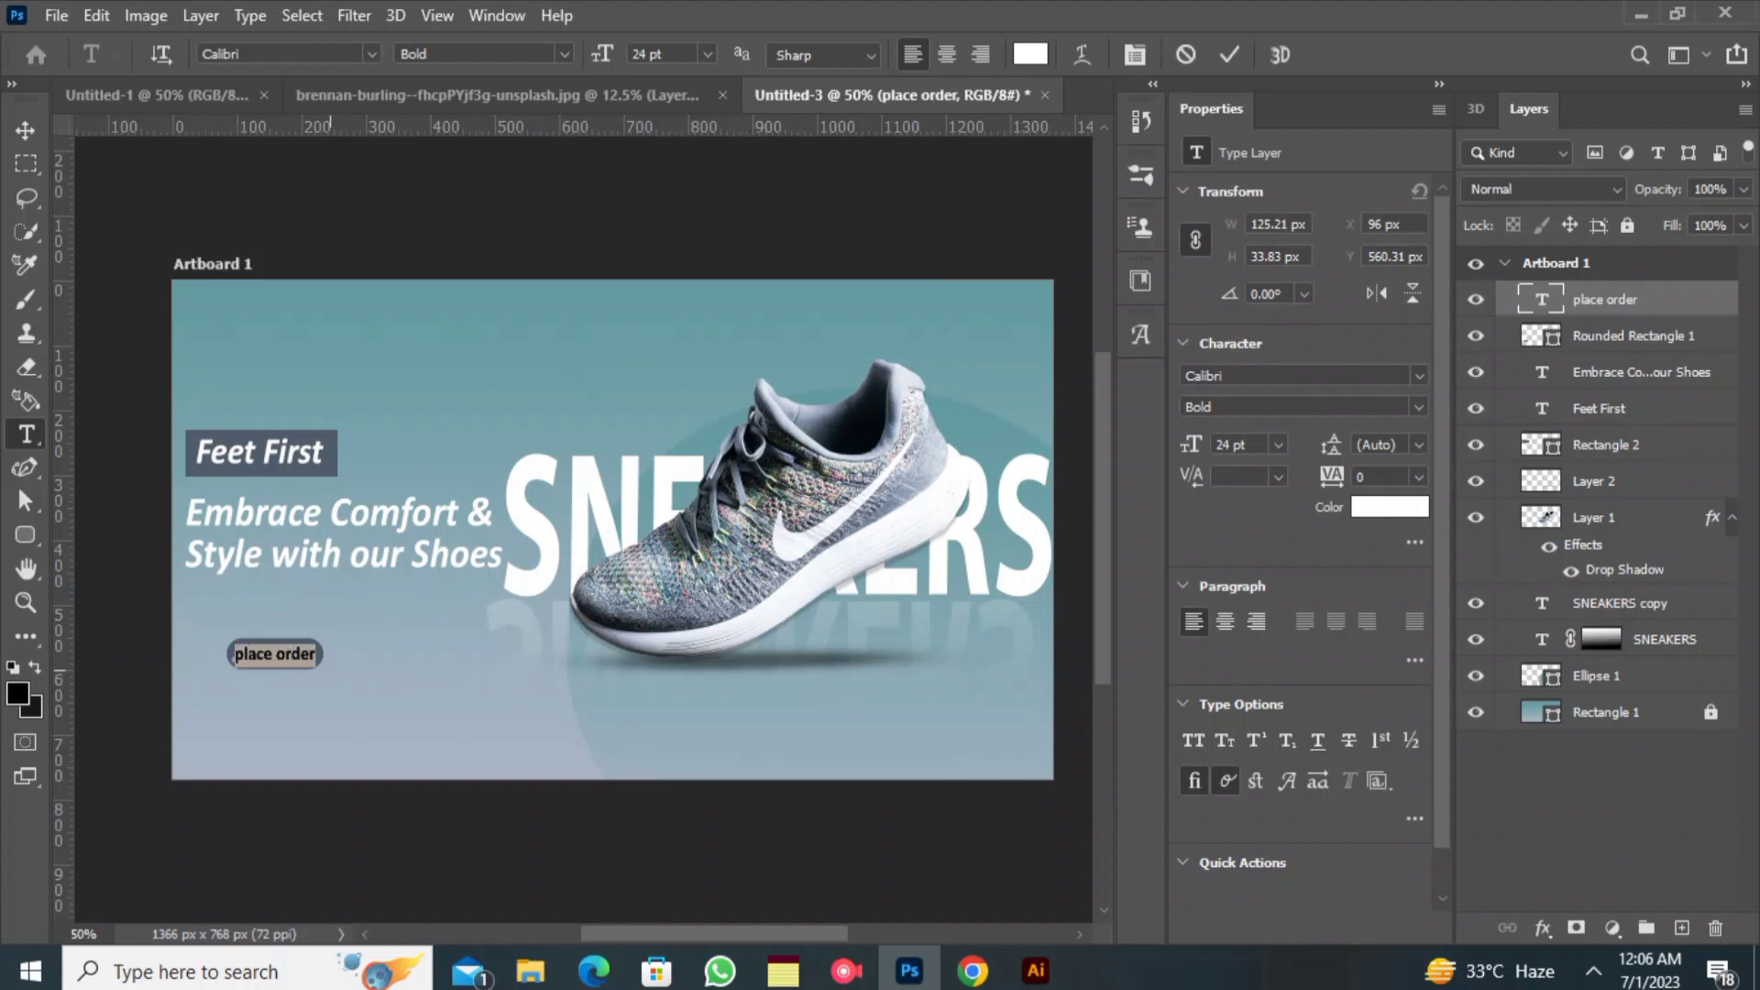
pyautogui.press('BackSpace')
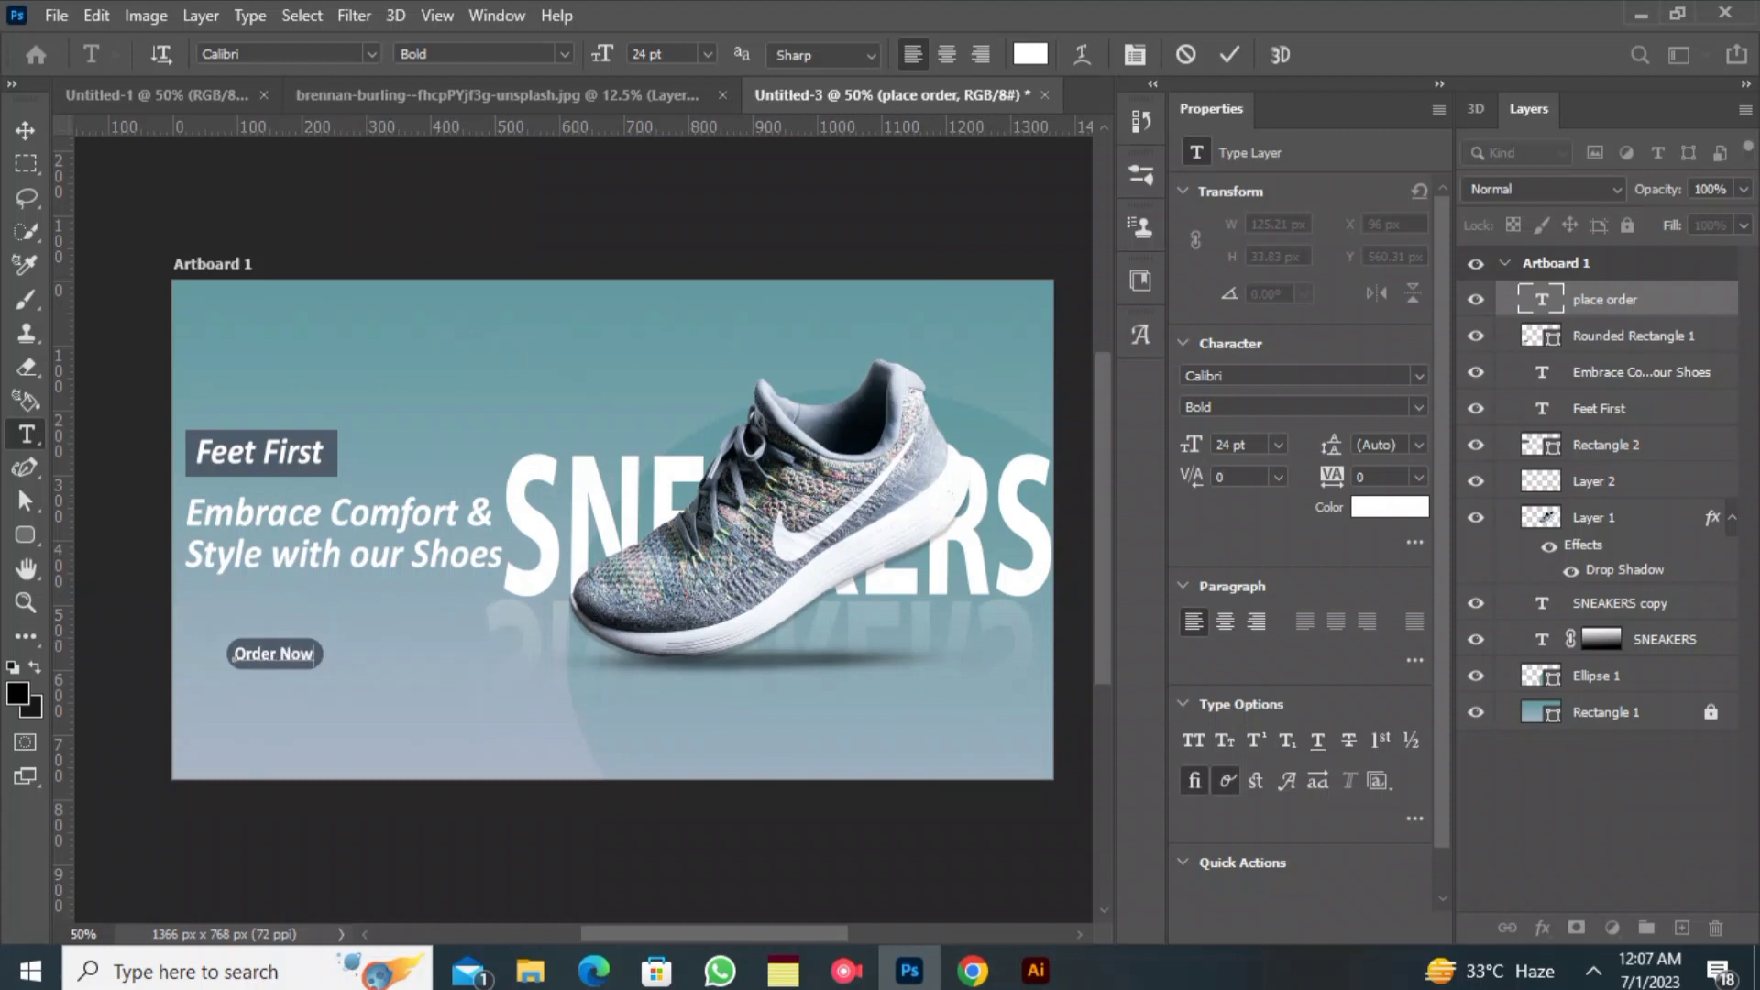
pyautogui.click(1229, 55)
pyautogui.click(24, 130)
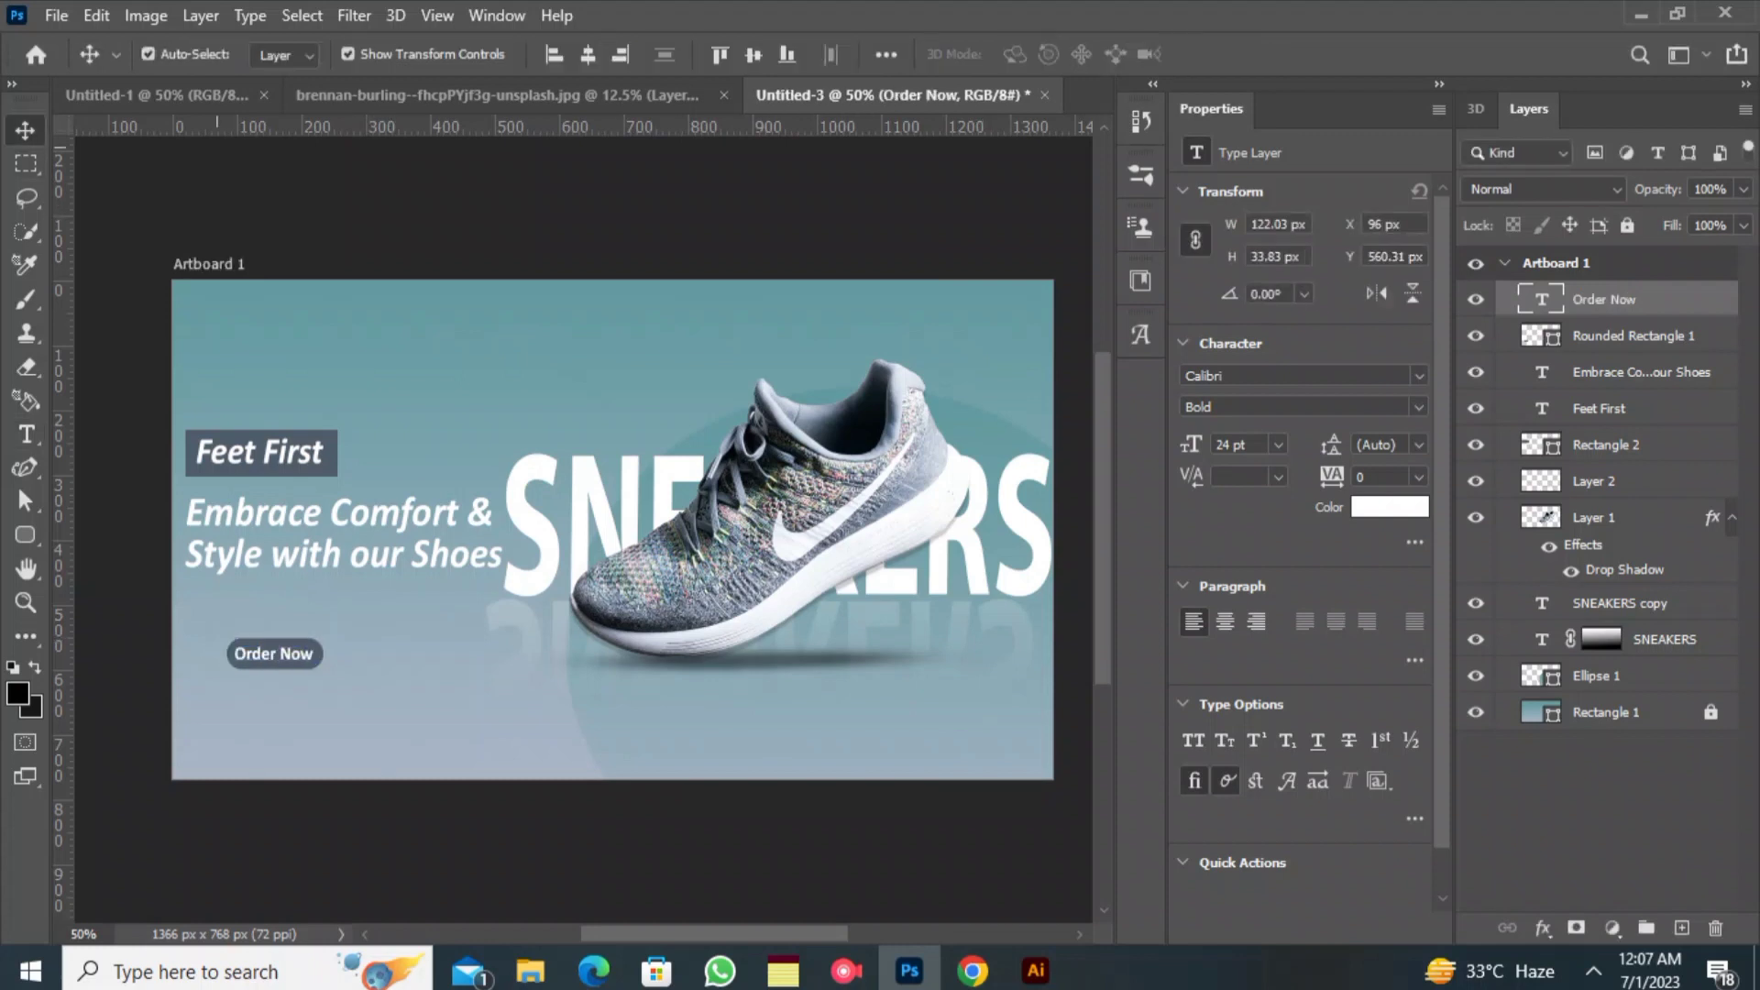
pyautogui.click(219, 165)
# - Duplicate the "Feet First" text and move the copy near the artboard's upper edge, at about X 370 px, Y 67 px
pyautogui.click(257, 451)
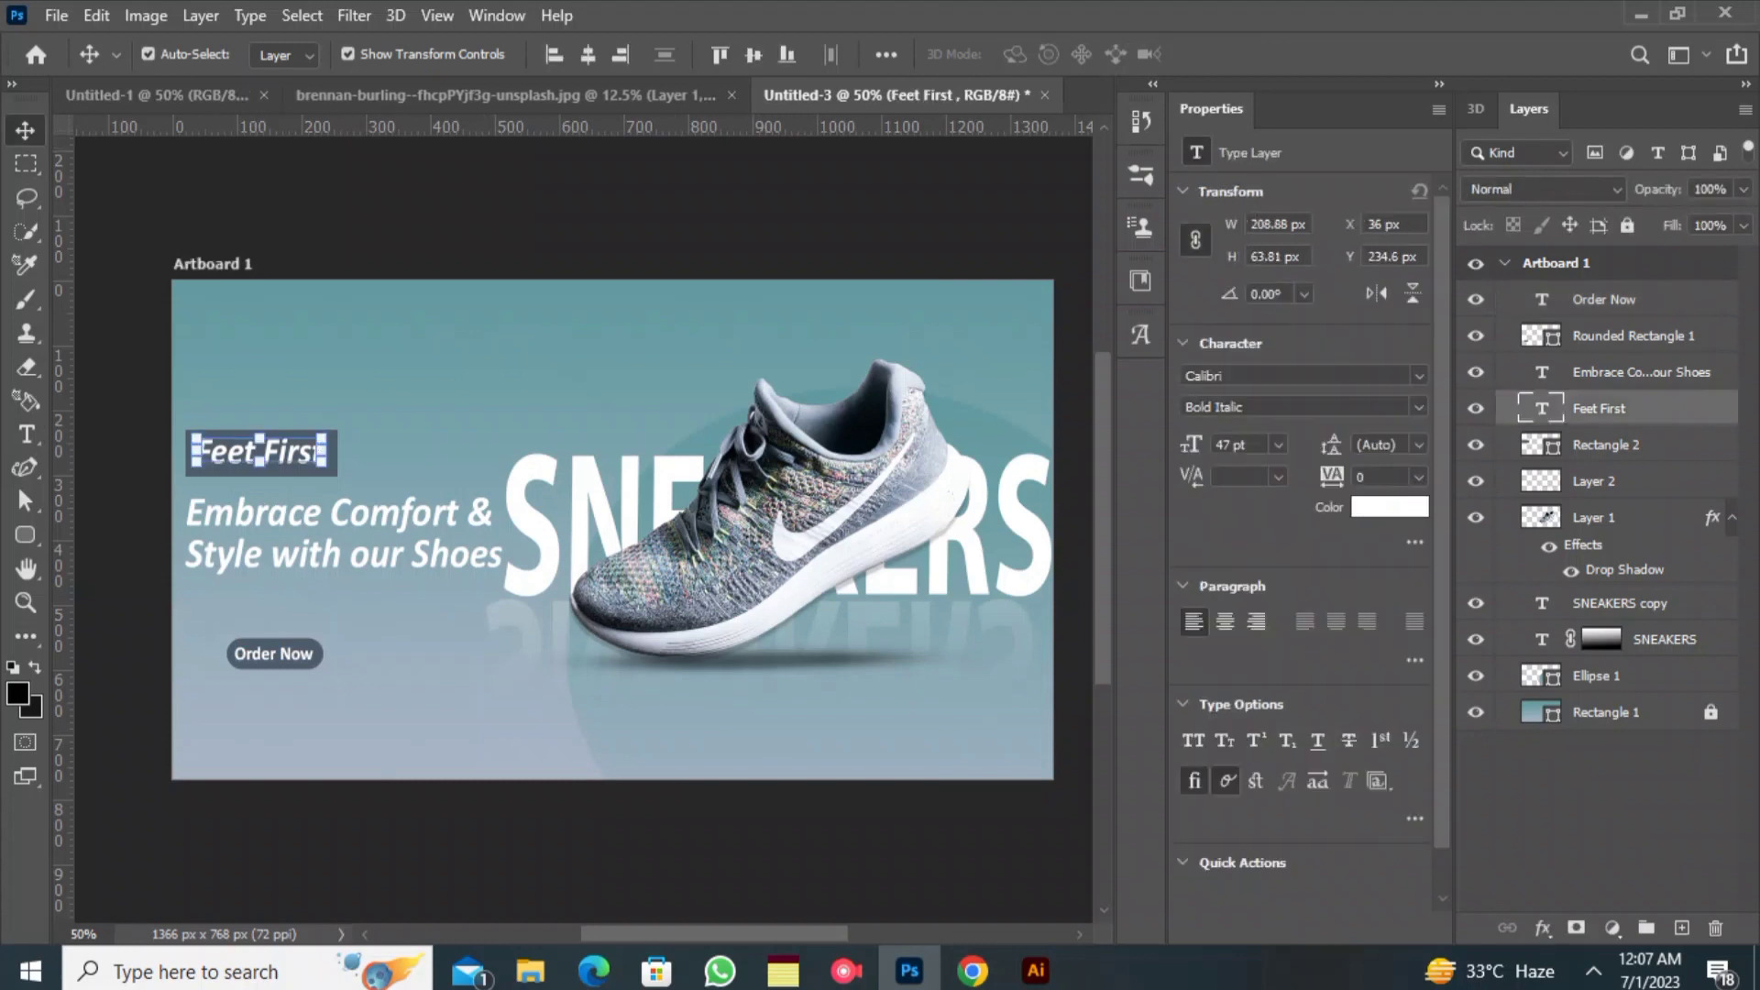
pyautogui.hotkey('ctrl', 'j')
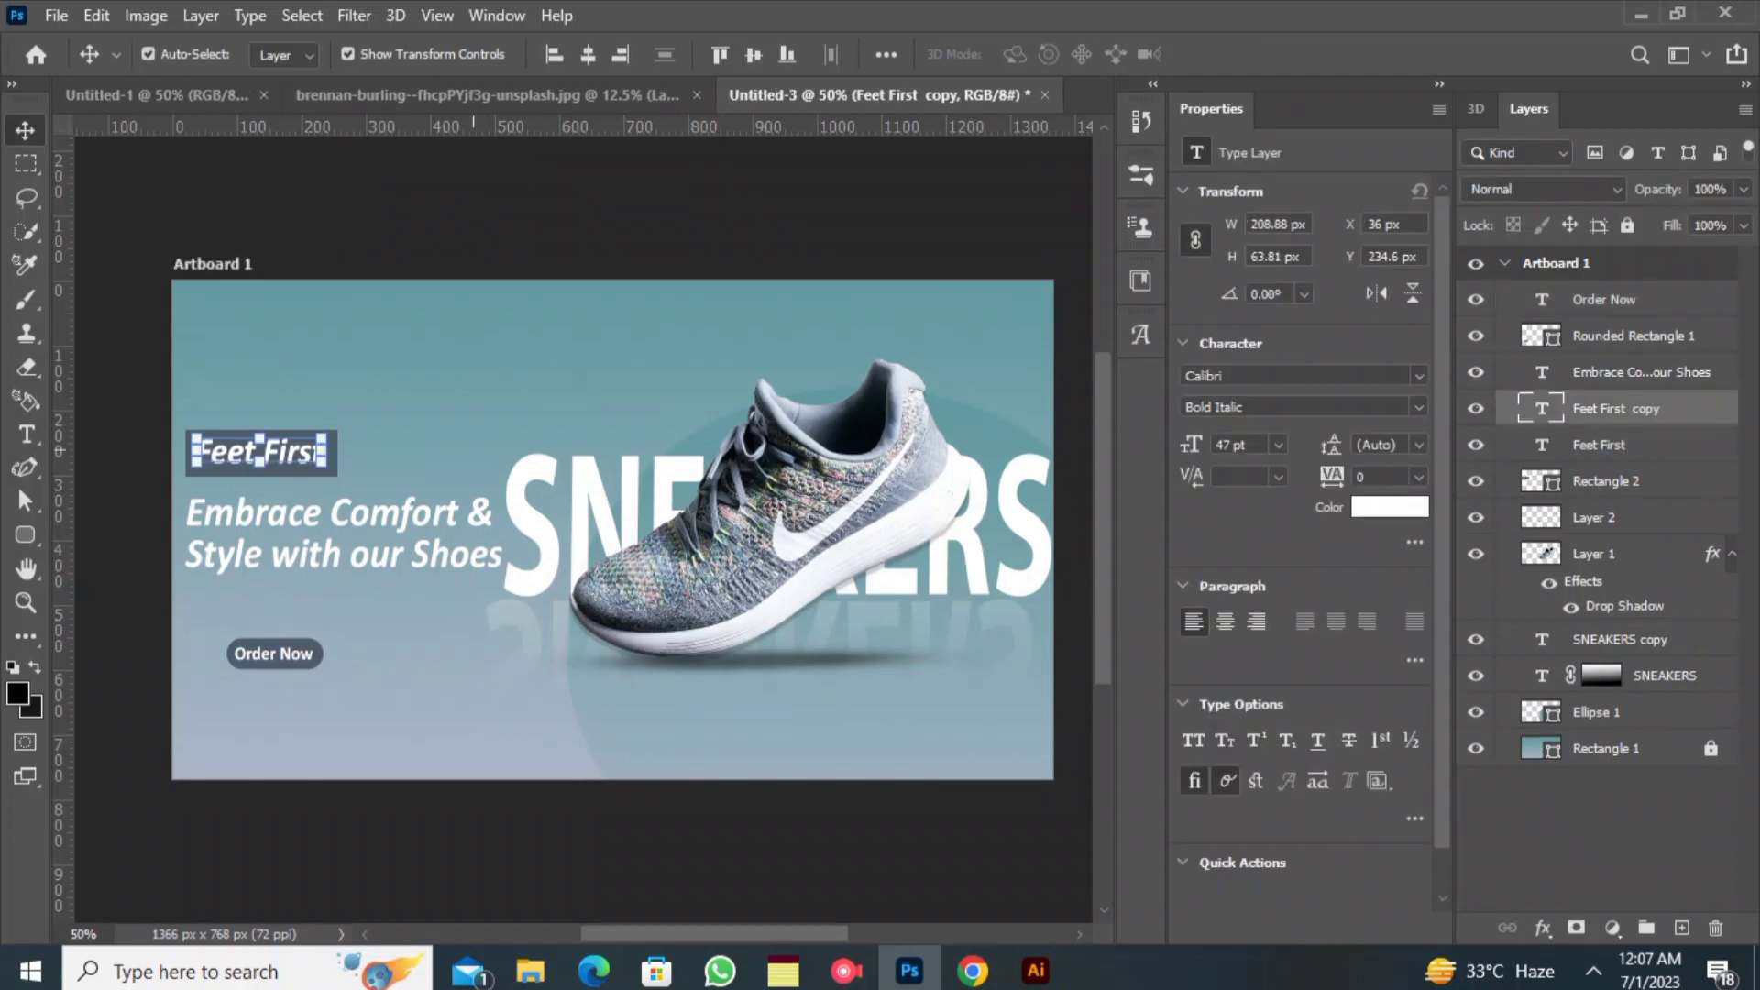
pyautogui.moveTo(257, 452); pyautogui.dragTo(473, 344)
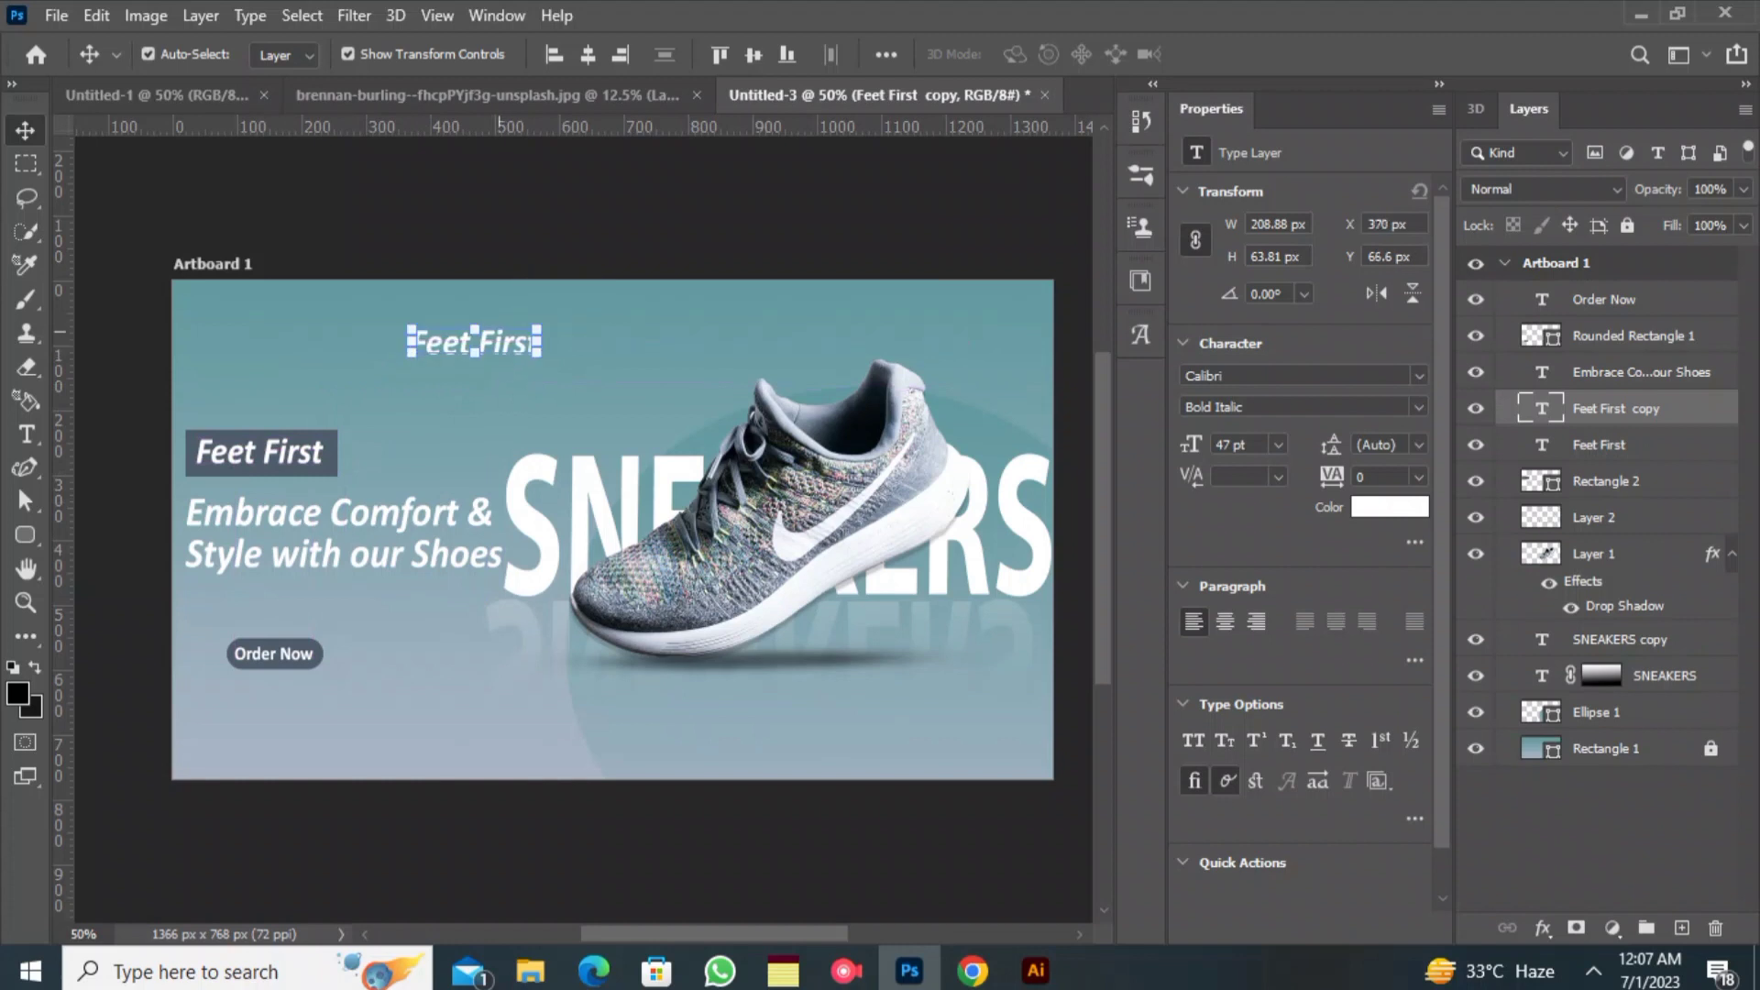
# - Replace the copied text with "HOME" and set it to Bold at 29 pt
pyautogui.doubleClick(473, 344)
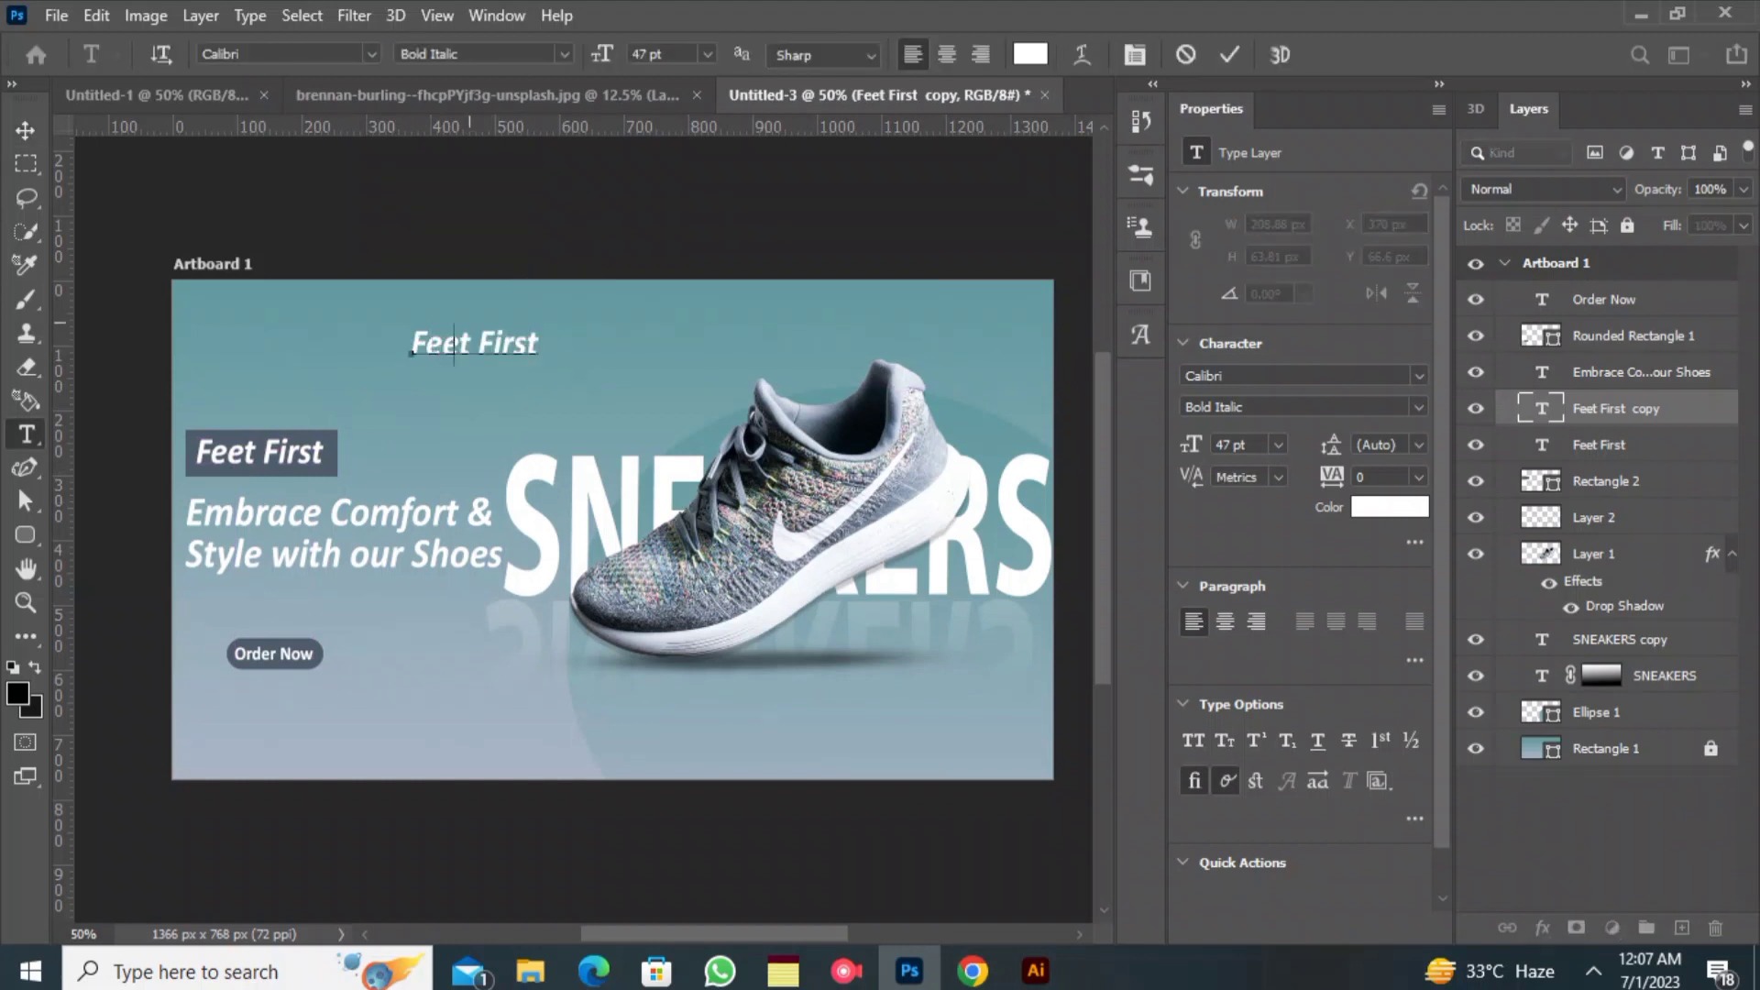
pyautogui.write('HOME')
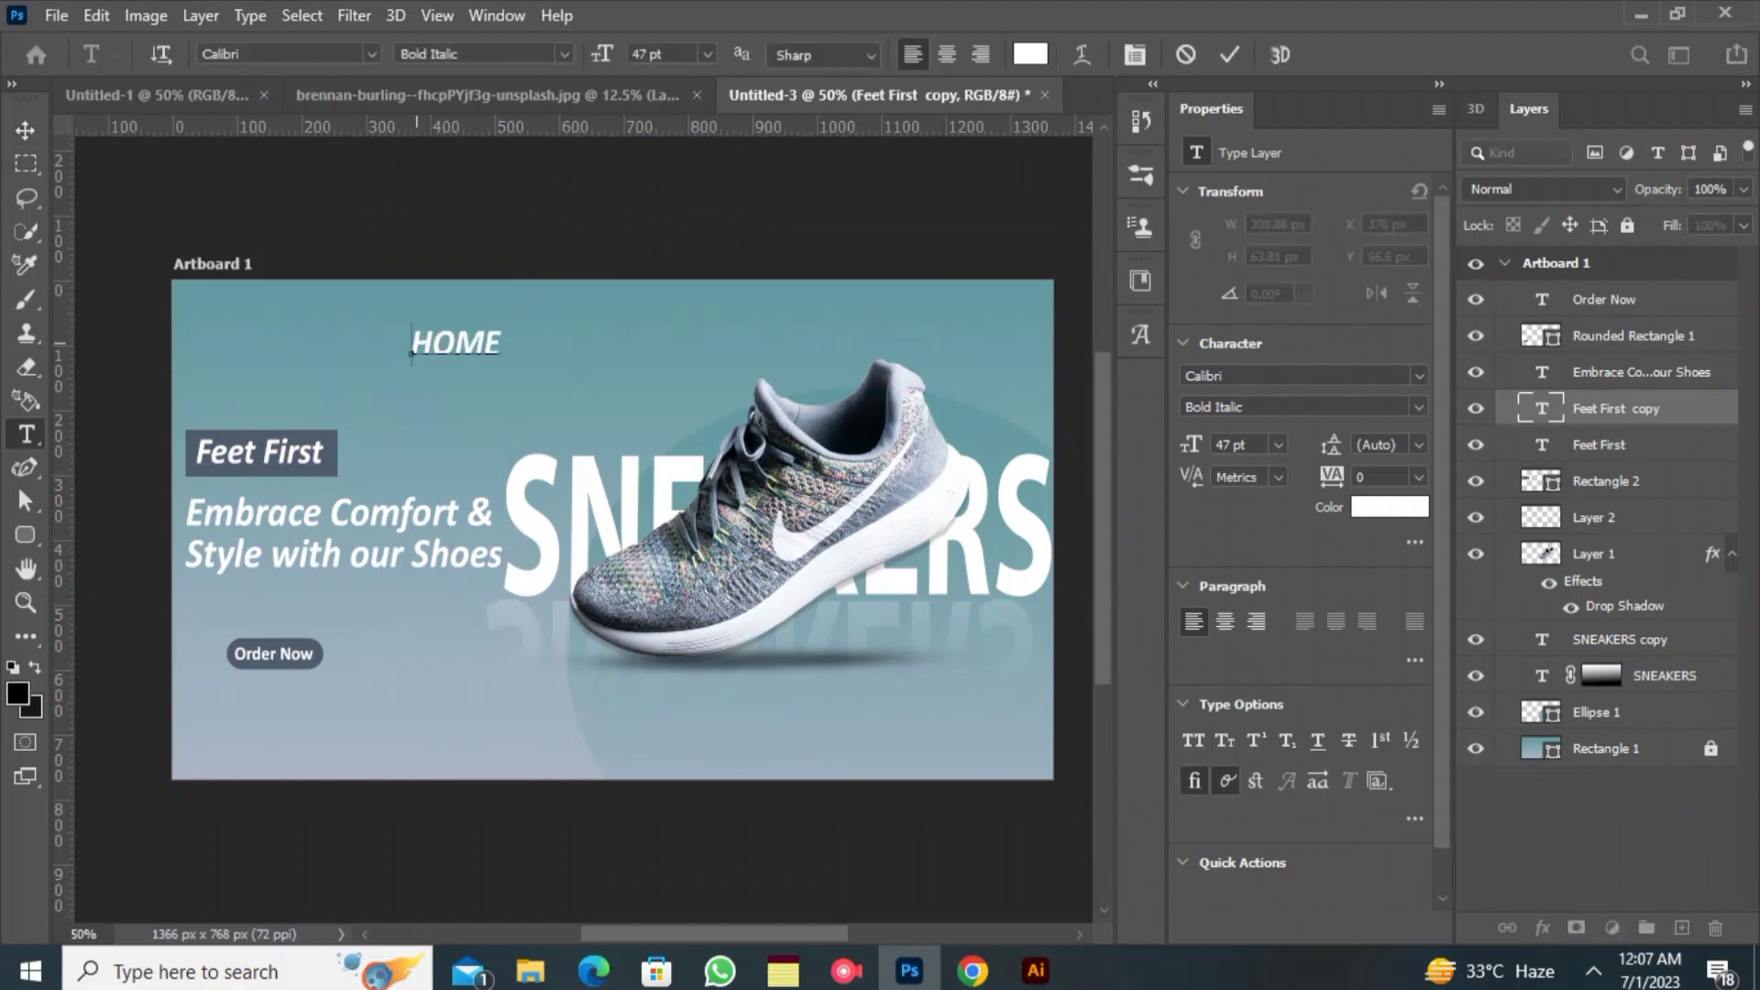
pyautogui.hotkey('ctrl', 'a')
pyautogui.click(481, 53)
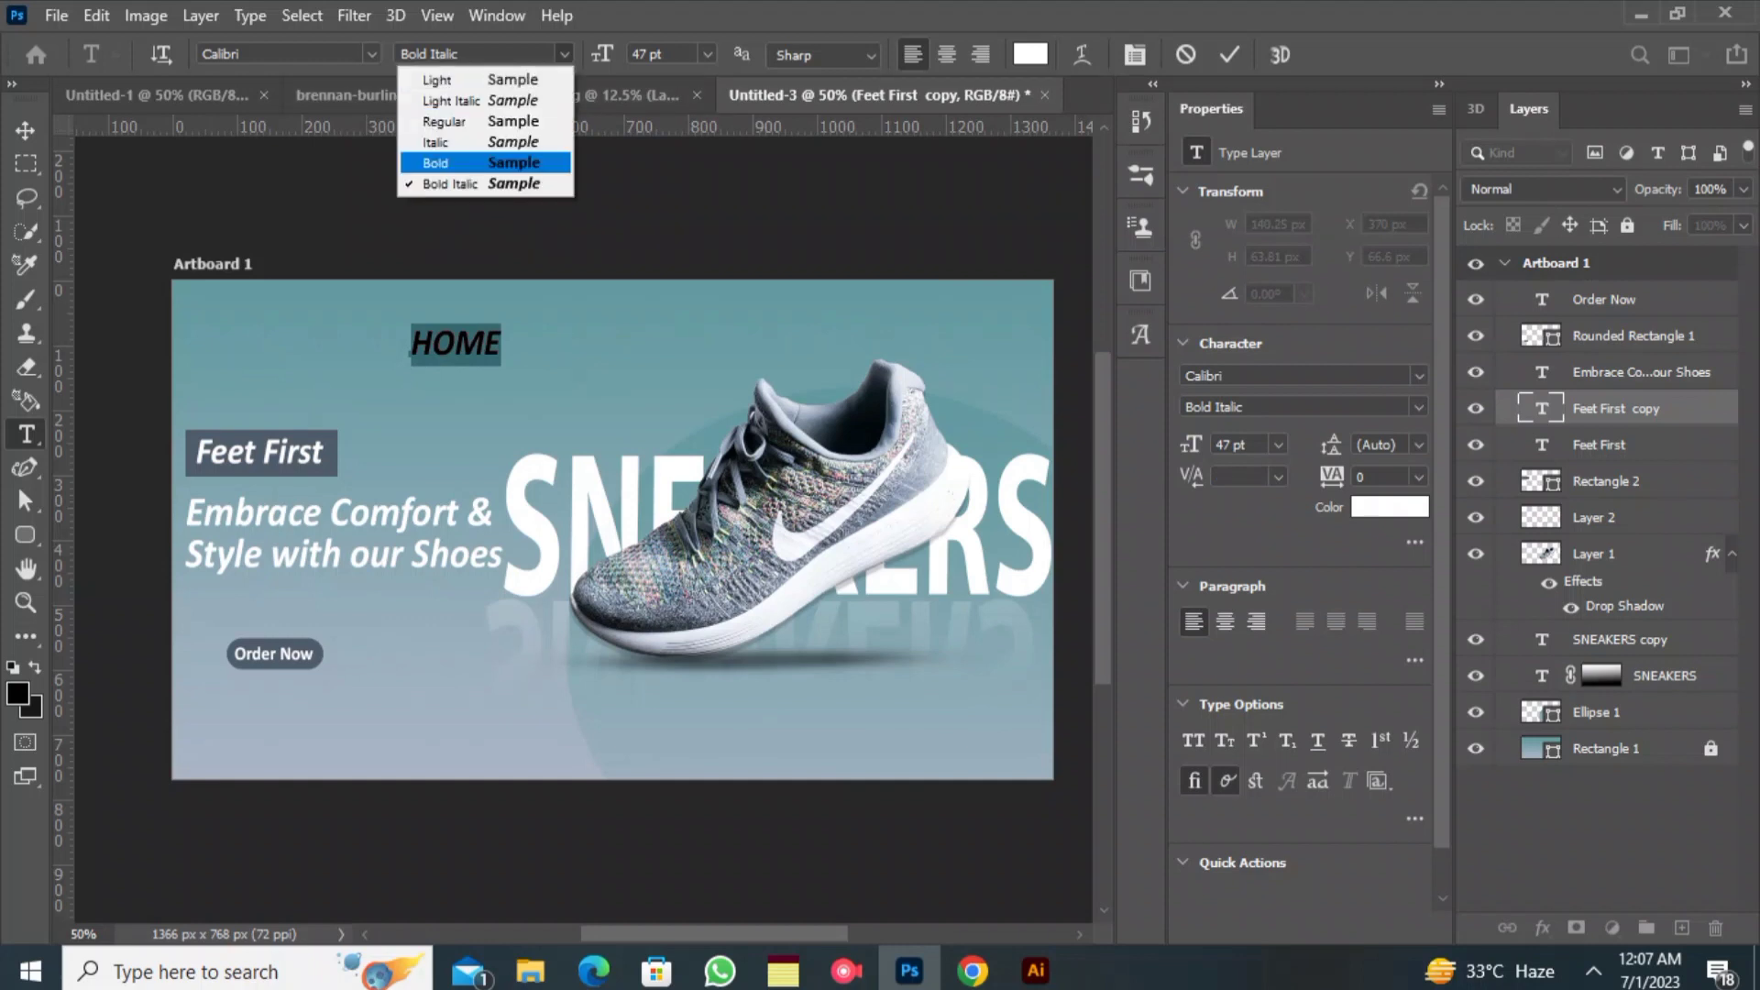
pyautogui.click(440, 162)
pyautogui.moveTo(602, 54); pyautogui.dragTo(583, 54)
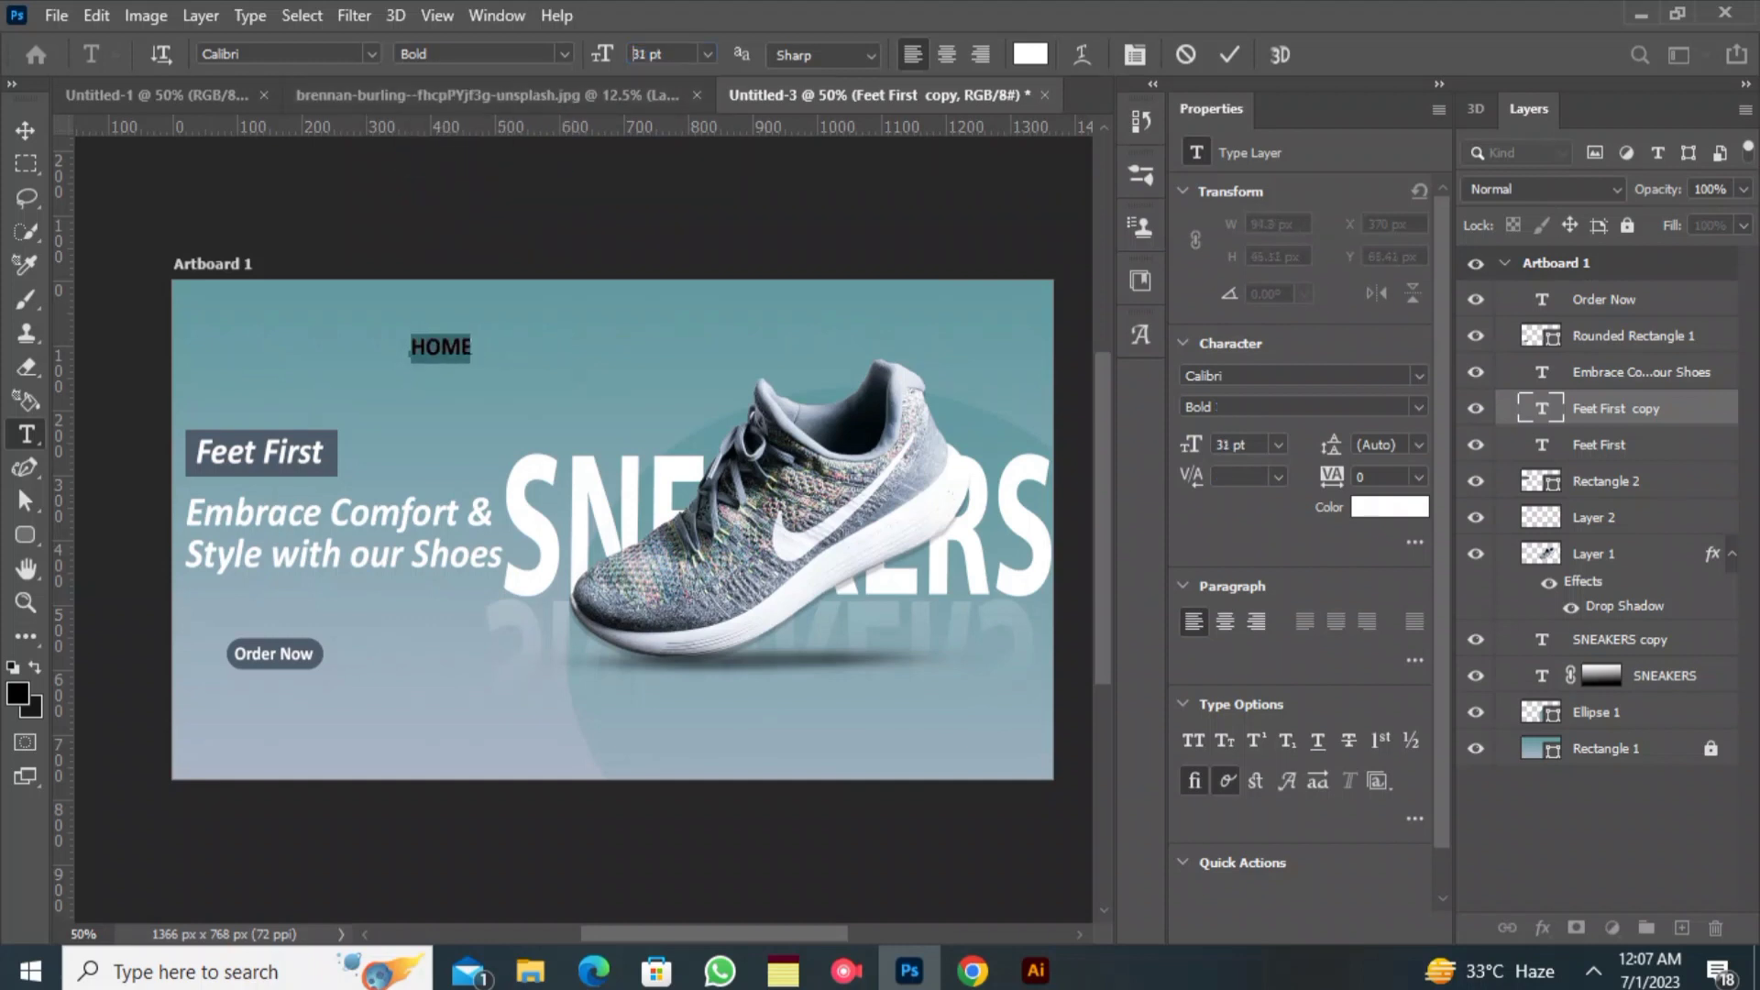
pyautogui.press('Down')
pyautogui.press('Down')
pyautogui.click(1229, 55)
pyautogui.press('v')
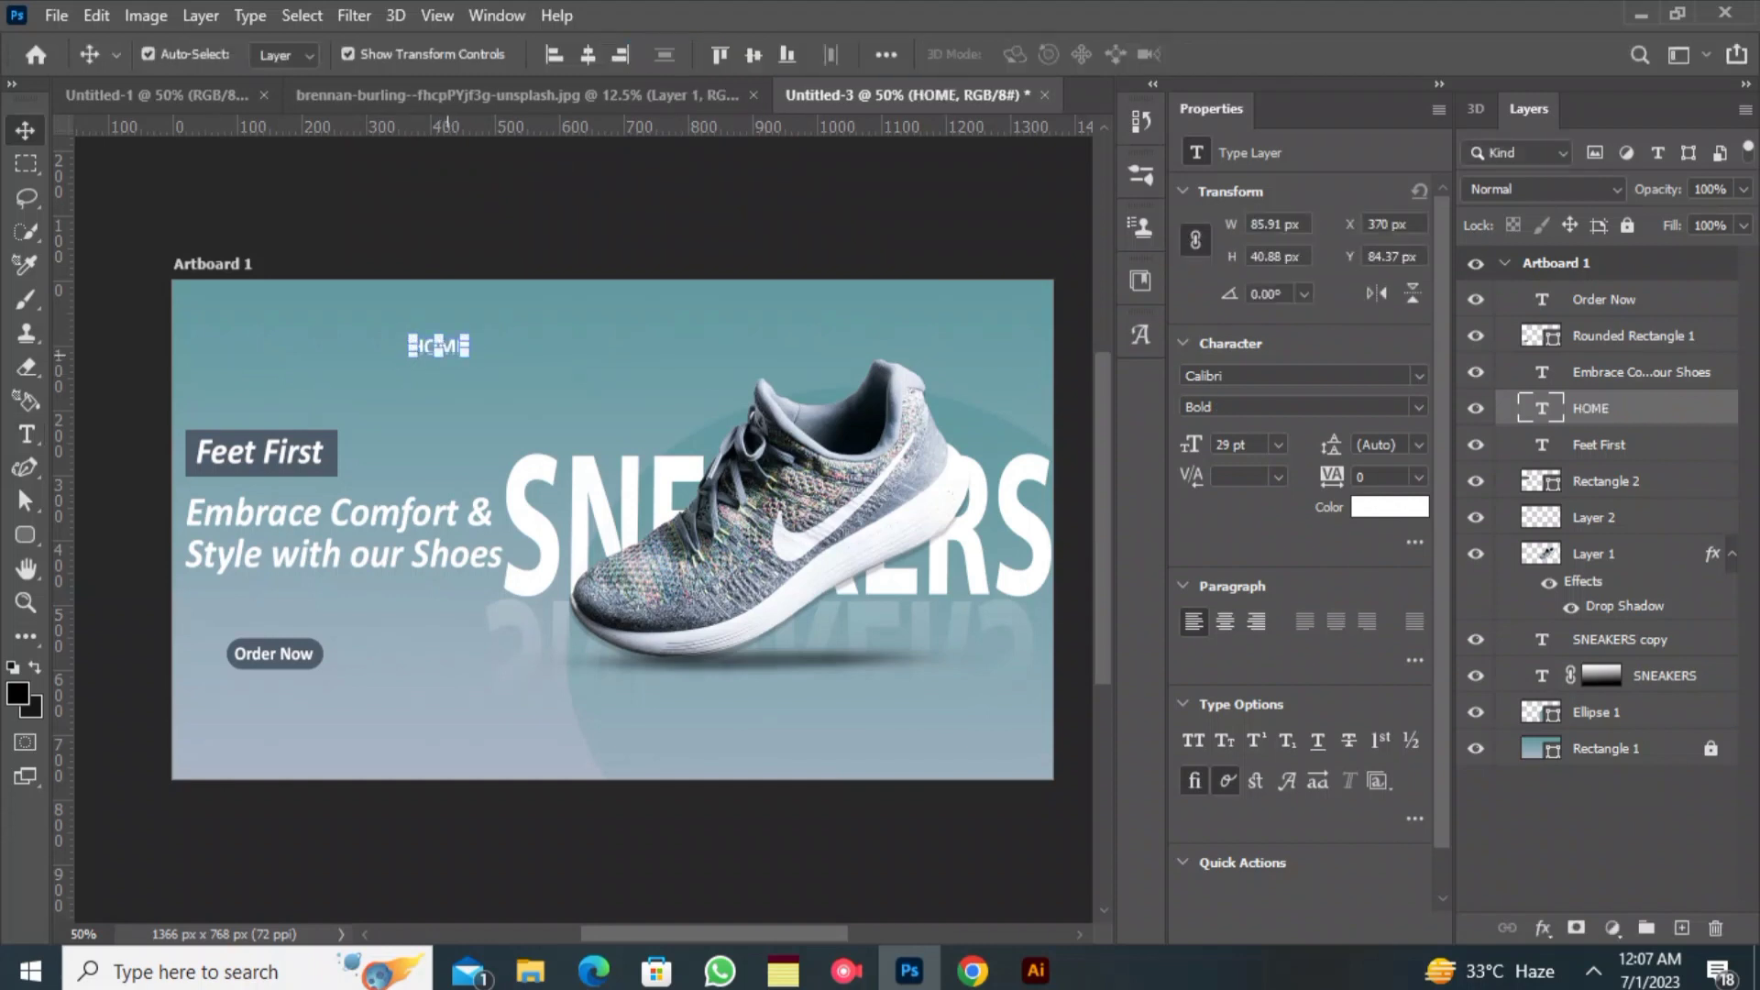
# - Transform the HOME text, enlarging it slightly and shifting it right to about X 403 px
pyautogui.hotkey('ctrl', 't')
pyautogui.moveTo(470, 357); pyautogui.dragTo(492, 363)
pyautogui.press('Return')
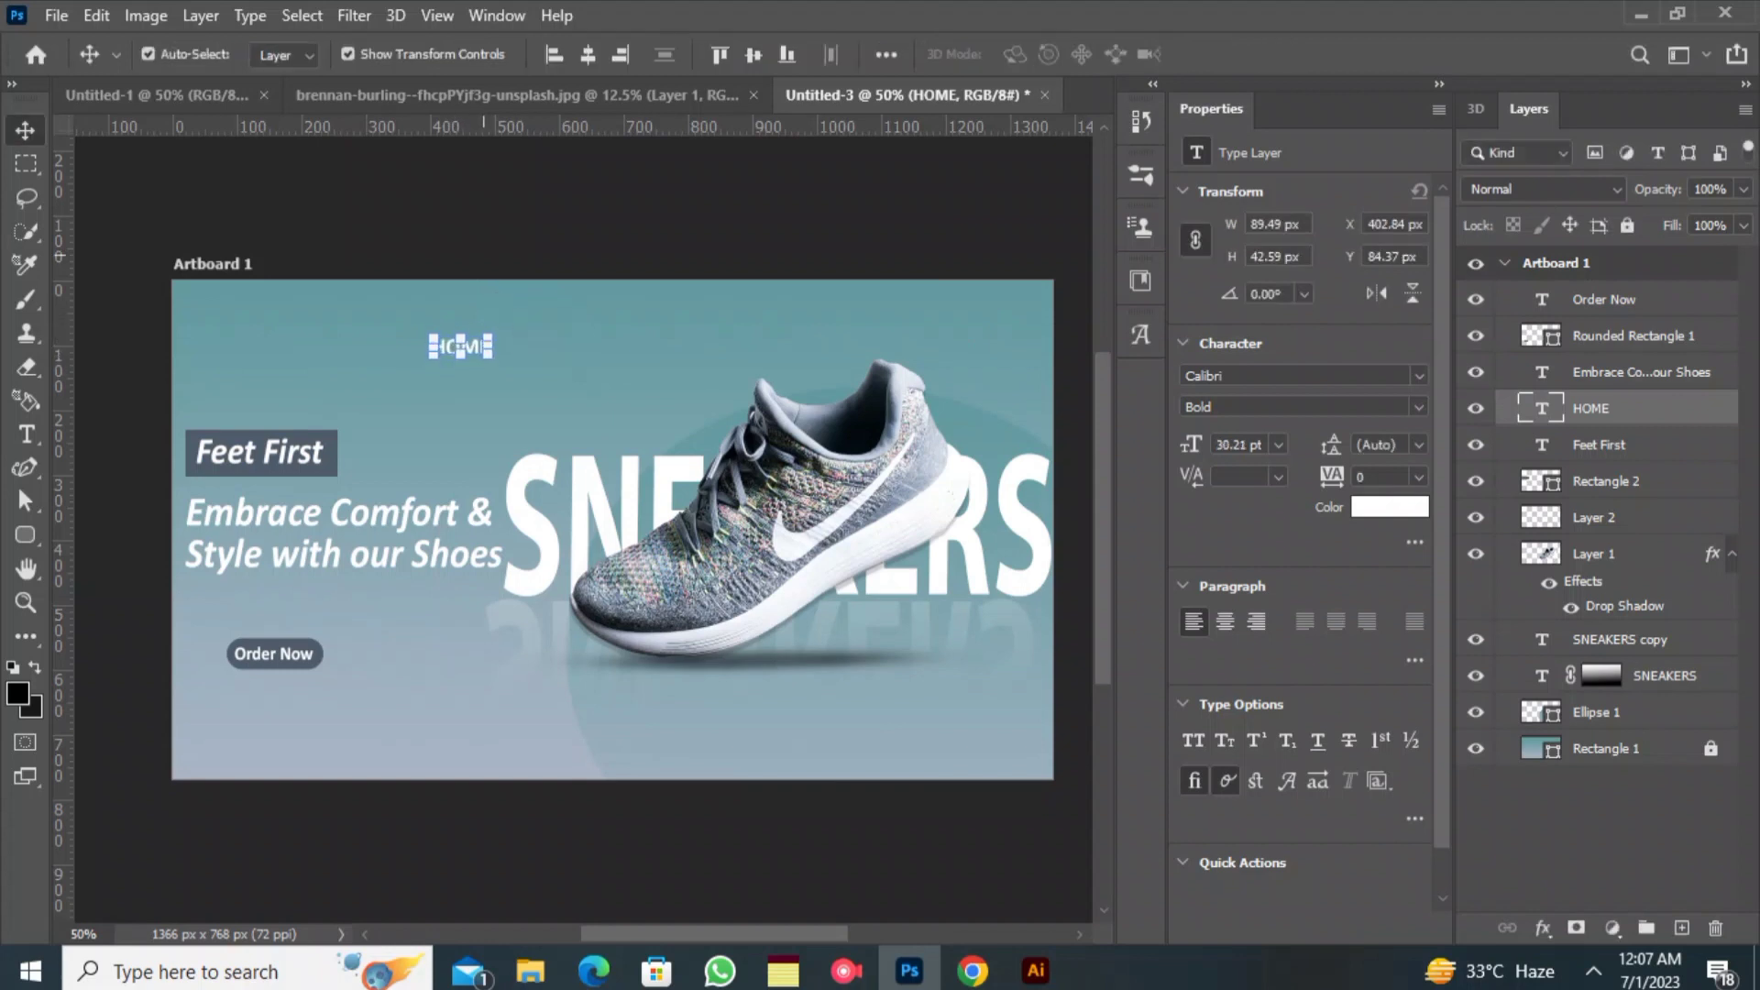
# - Reduce the HOME text size to 21 pt
pyautogui.doubleClick(472, 352)
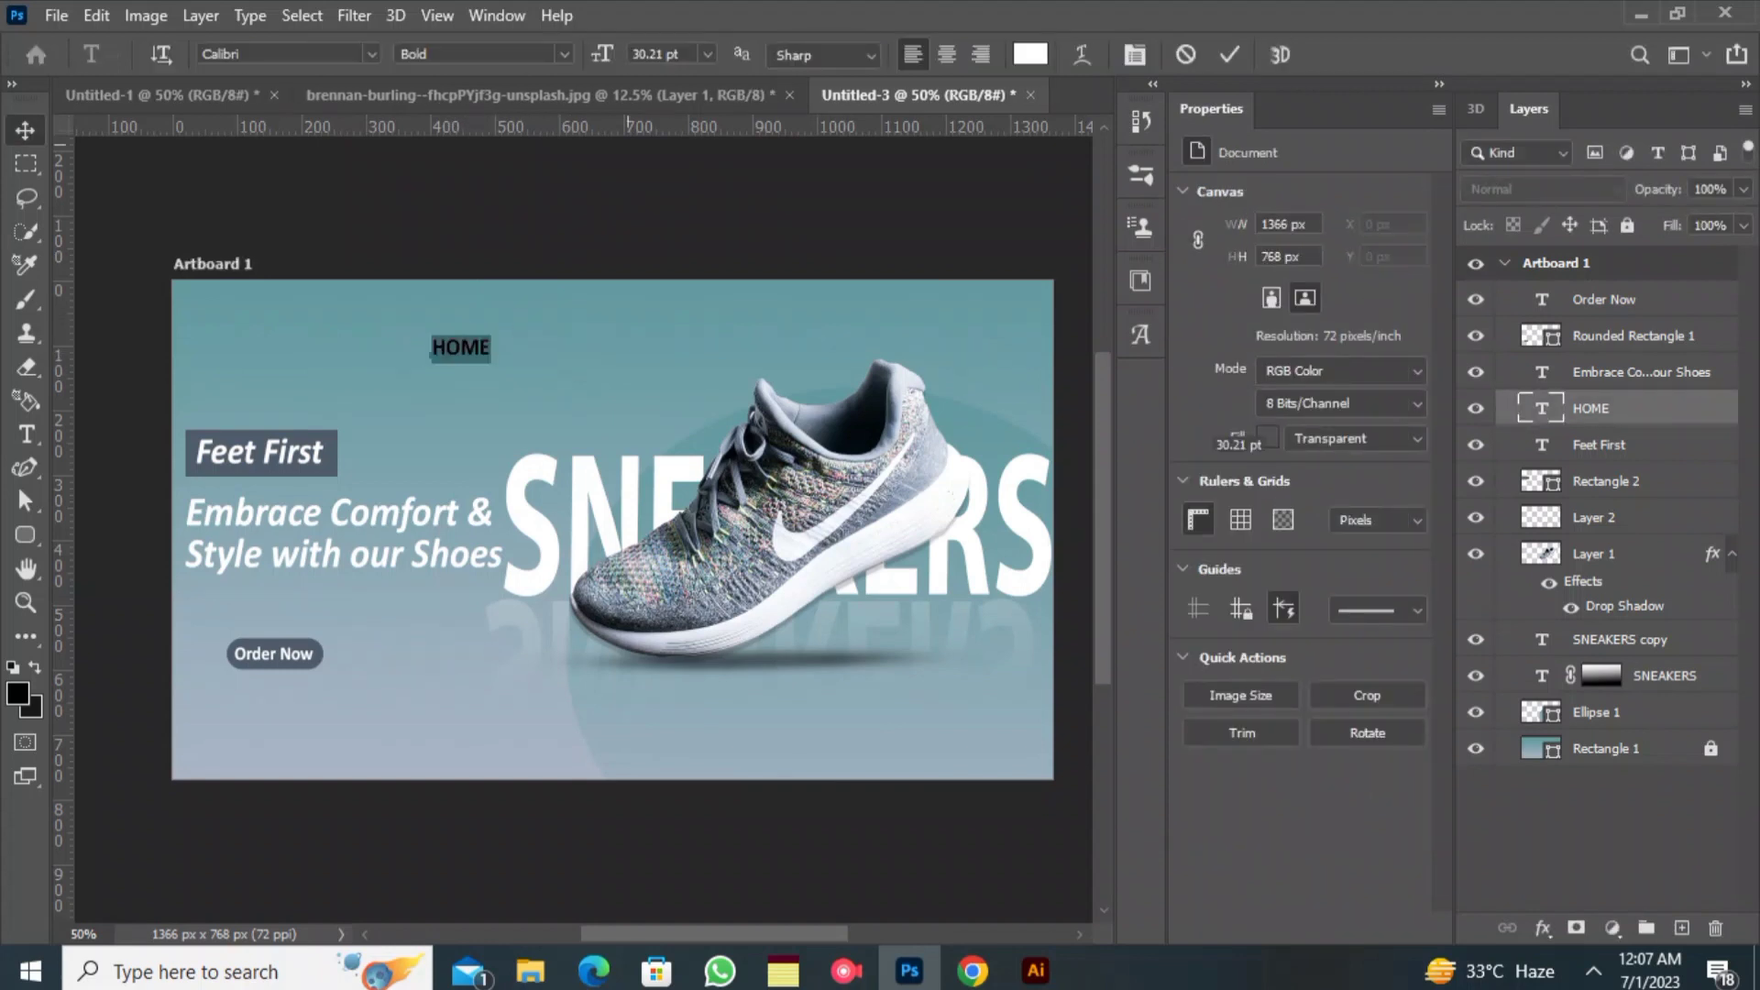
pyautogui.moveTo(602, 54); pyautogui.dragTo(590, 54)
pyautogui.click(1229, 55)
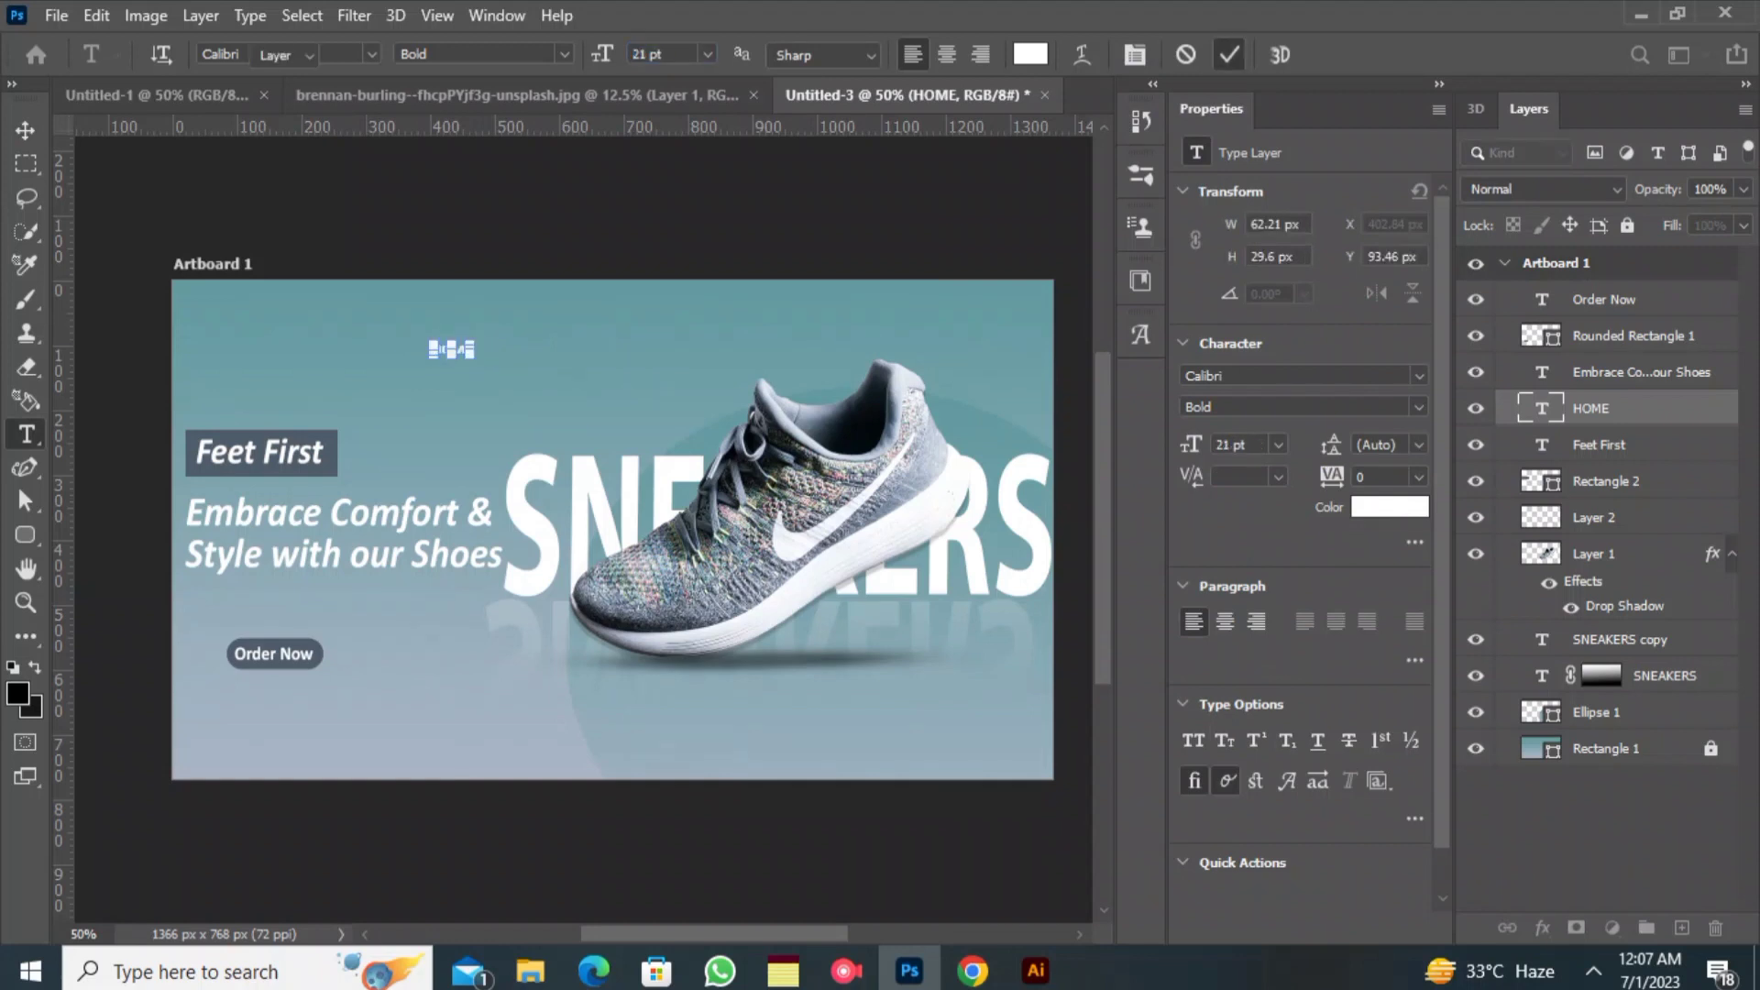
# - Finish editing the HOME text and duplicate its layer four times
pyautogui.click(25, 131)
pyautogui.click(118, 216)
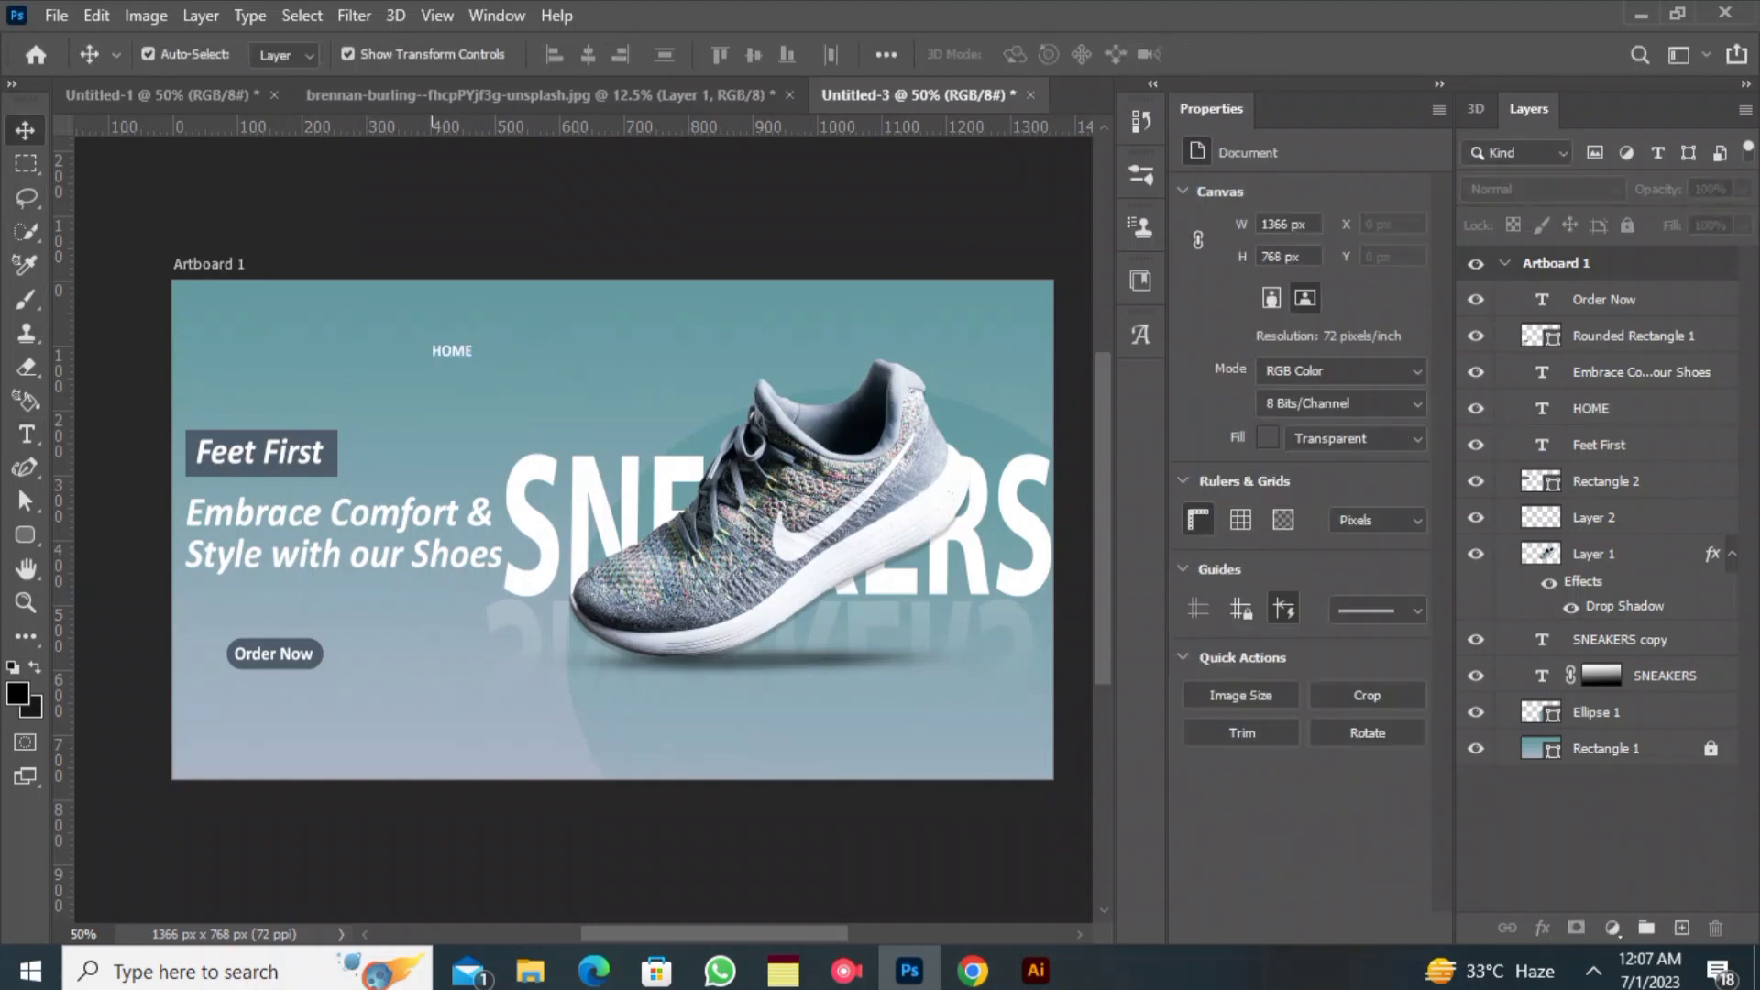
pyautogui.click(451, 349)
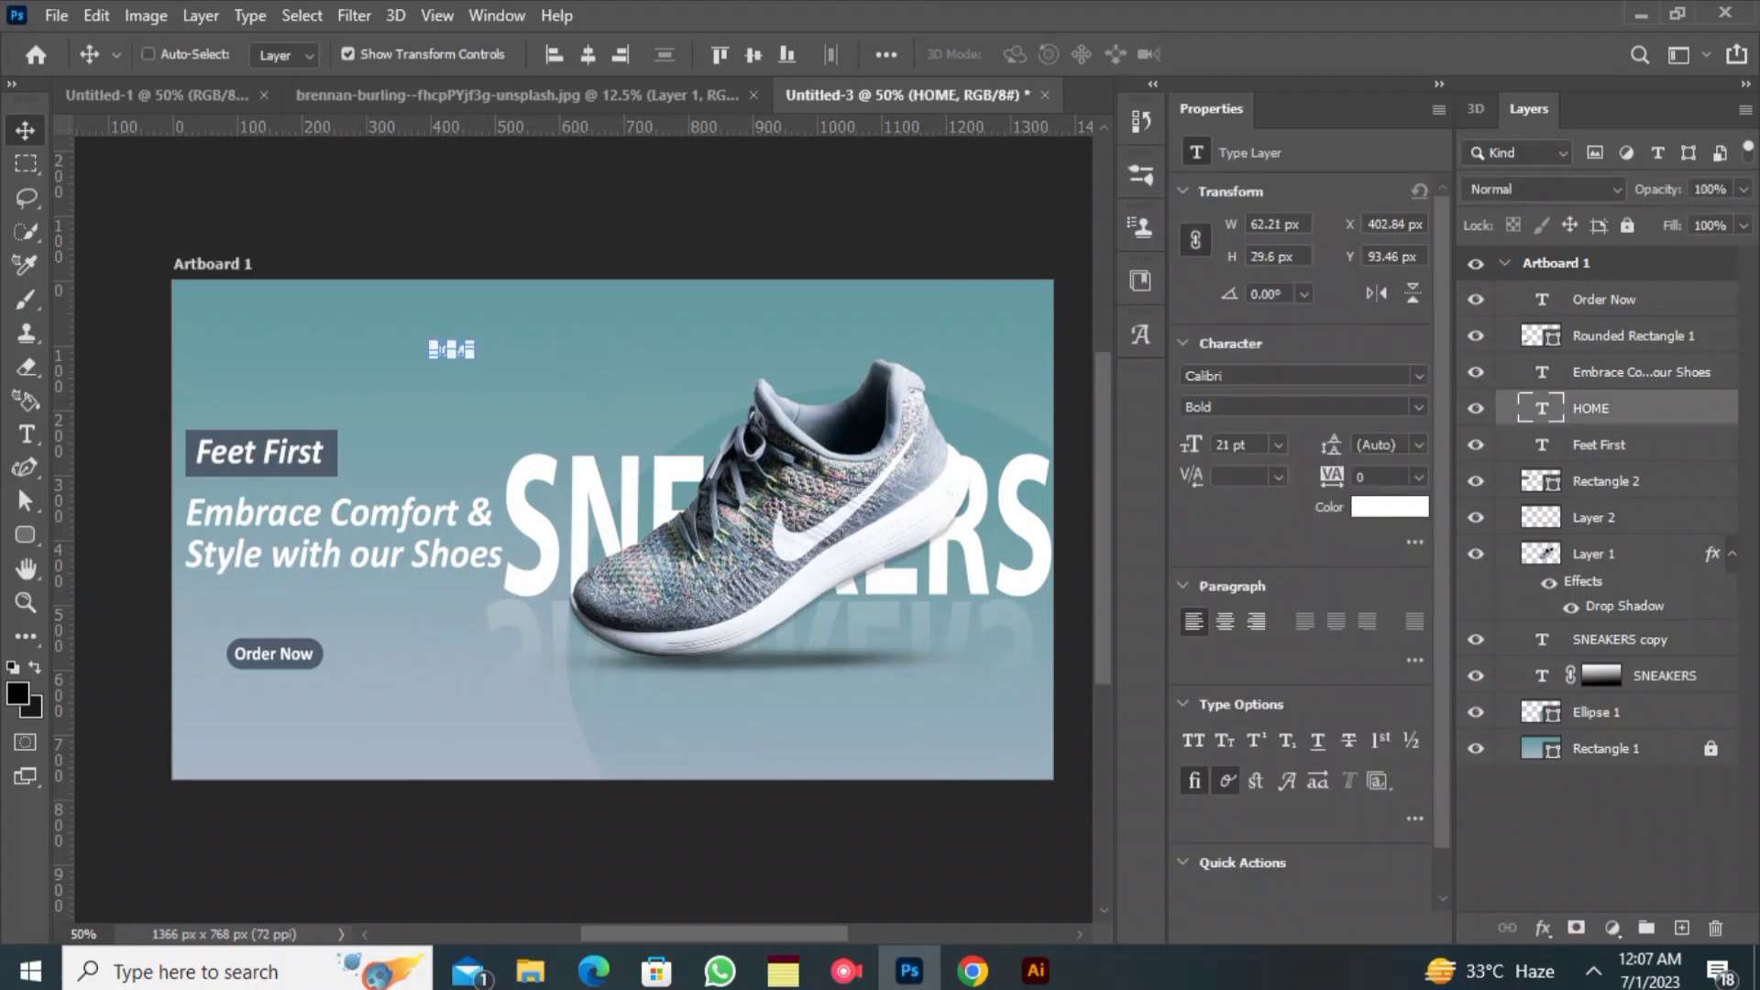
pyautogui.hotkey('ctrl', 'j')
pyautogui.hotkey('ctrl', 'j')
pyautogui.hotkey('ctrl', 'j')
pyautogui.hotkey('ctrl', 'j')
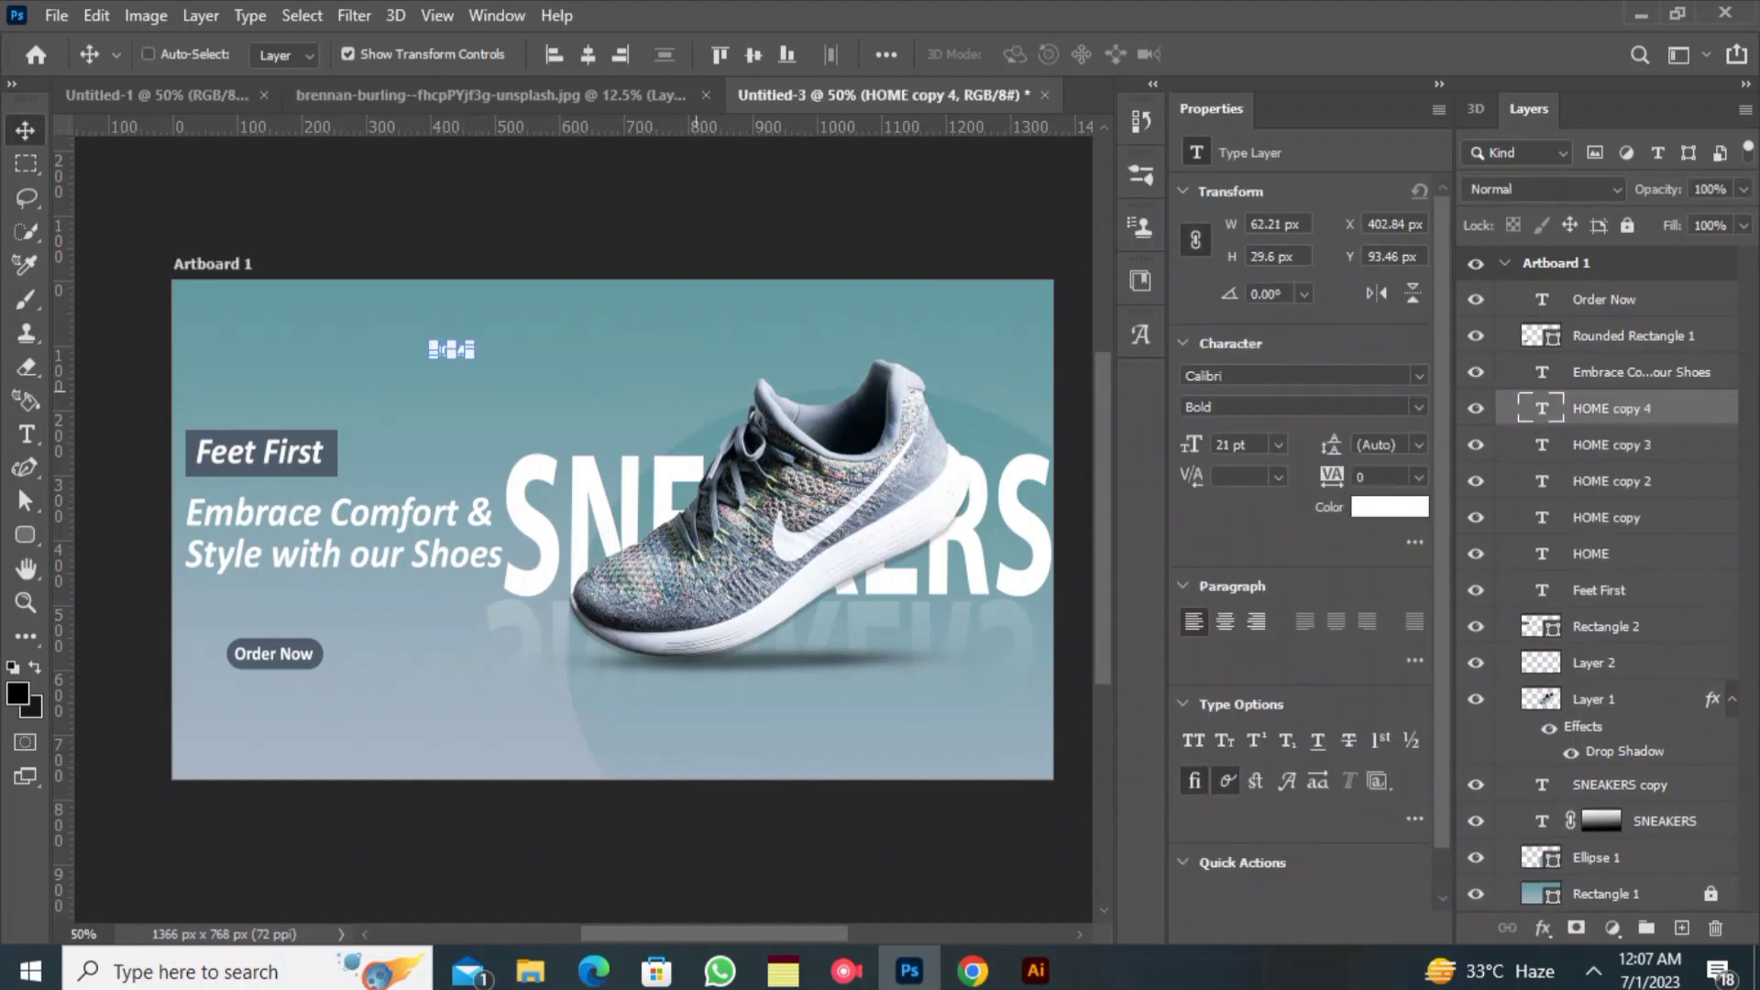
# - Spread the five HOME texts in a horizontal row near the artboard's upper edge, at about Y 29 px
pyautogui.moveTo(451, 349); pyautogui.dragTo(564, 308)
pyautogui.moveTo(451, 350); pyautogui.dragTo(662, 308)
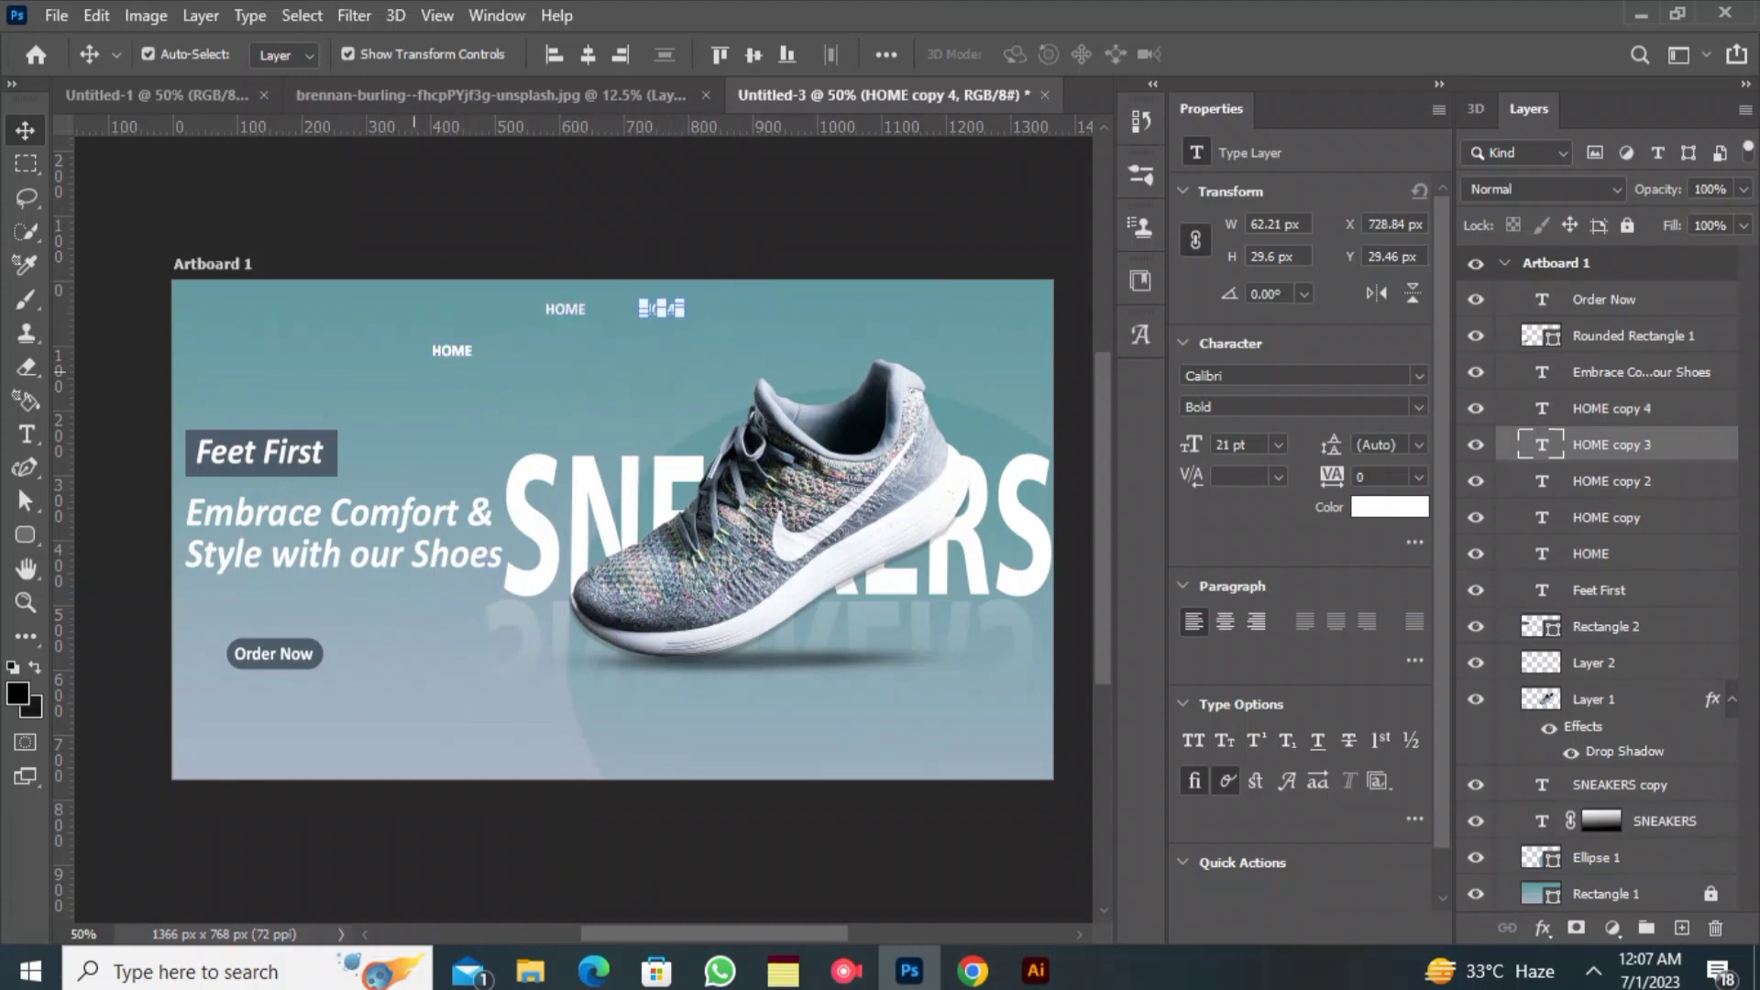
pyautogui.moveTo(447, 350); pyautogui.dragTo(843, 312)
pyautogui.moveTo(452, 354); pyautogui.dragTo(934, 310)
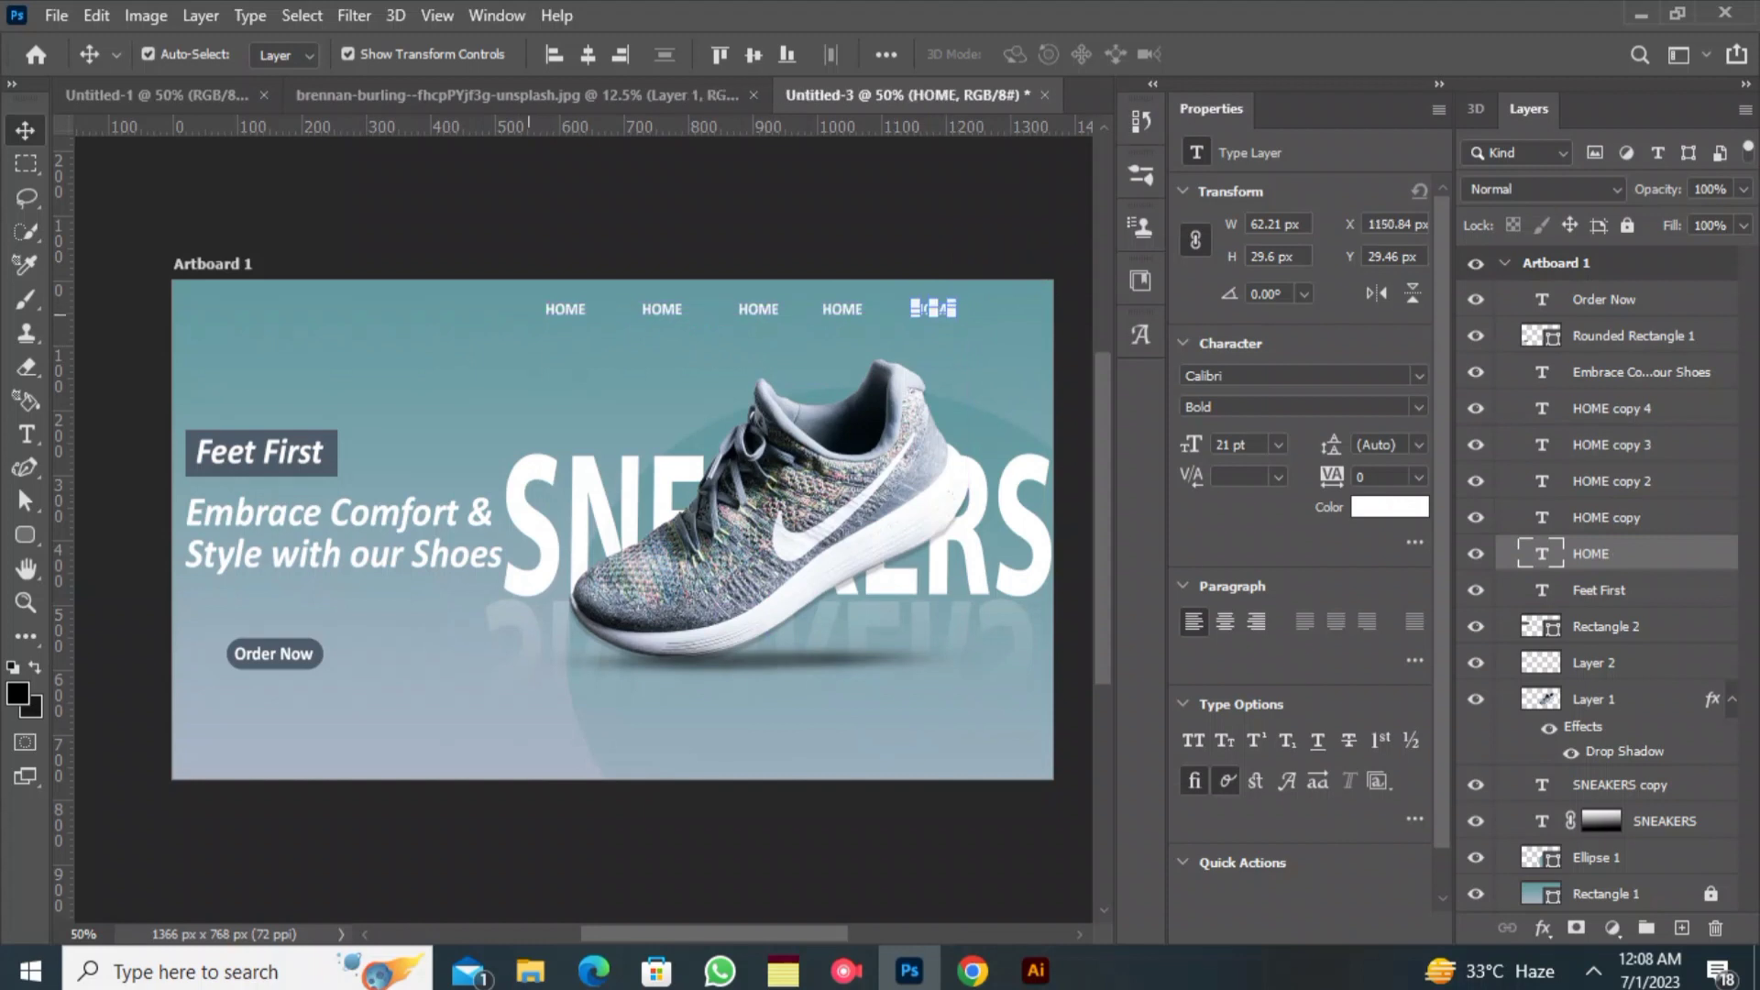
pyautogui.click(953, 353)
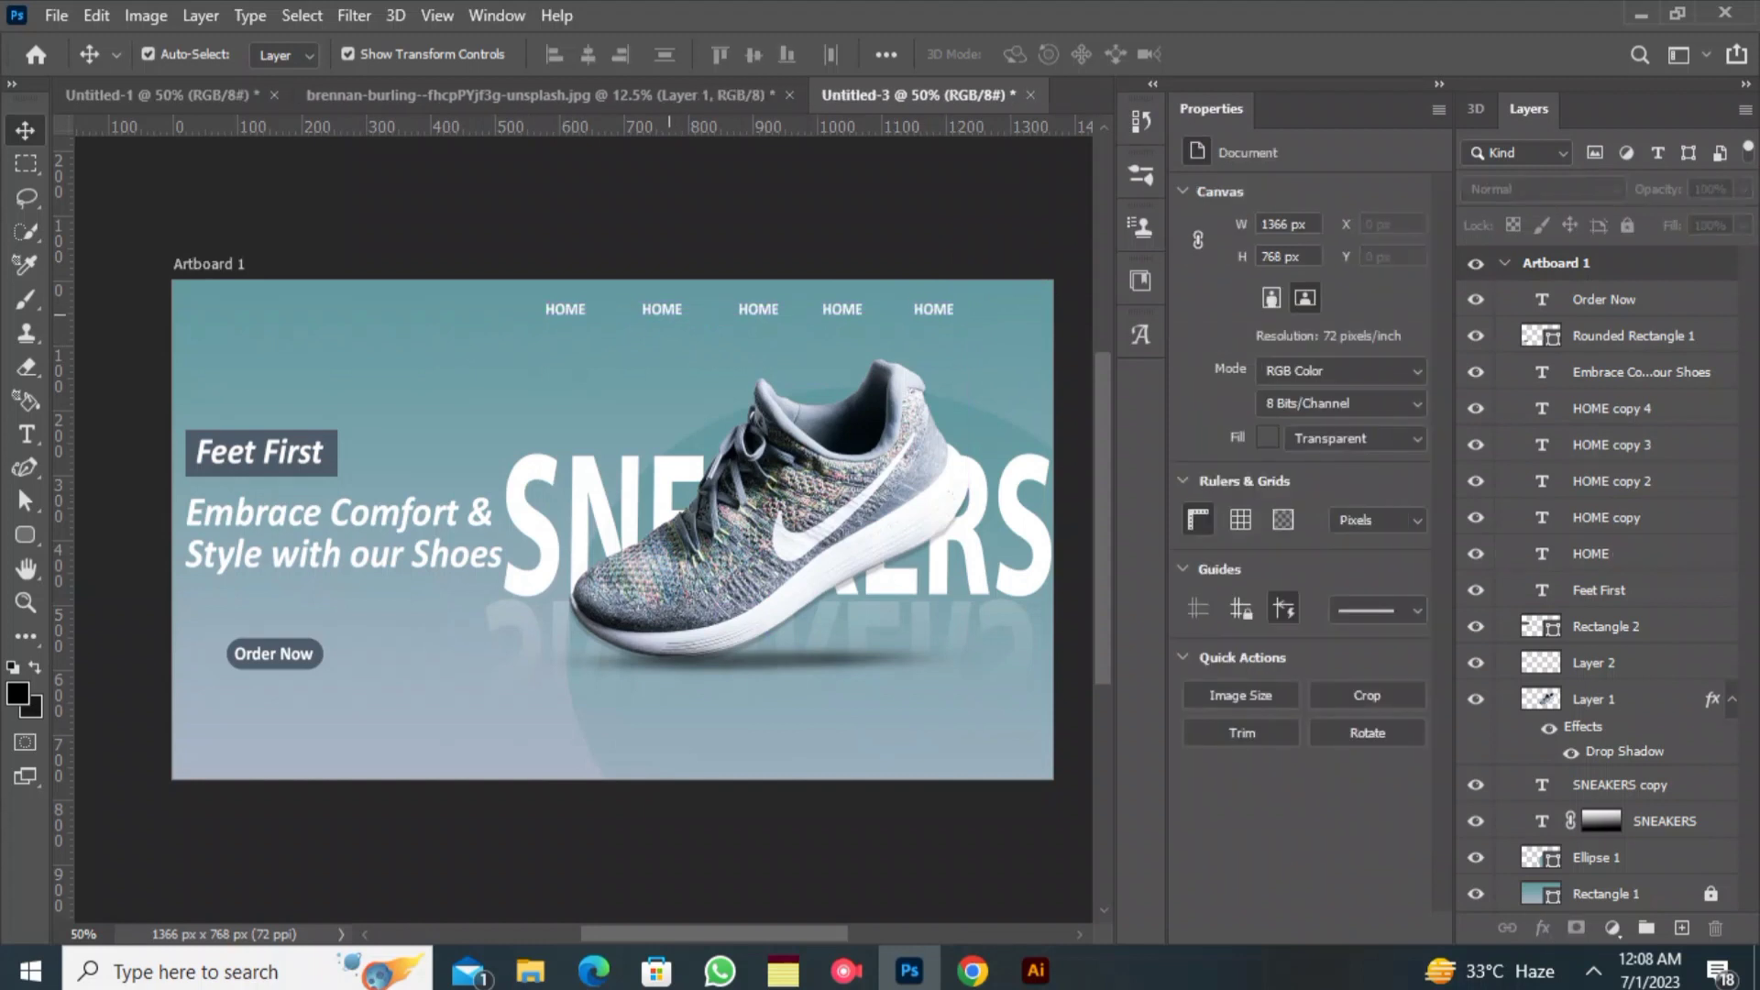
# - Replace the second, third and fourth HOME texts in the row with CONTACT, SERVICES and ABOUT US
pyautogui.click(669, 313)
pyautogui.doubleClick(662, 308)
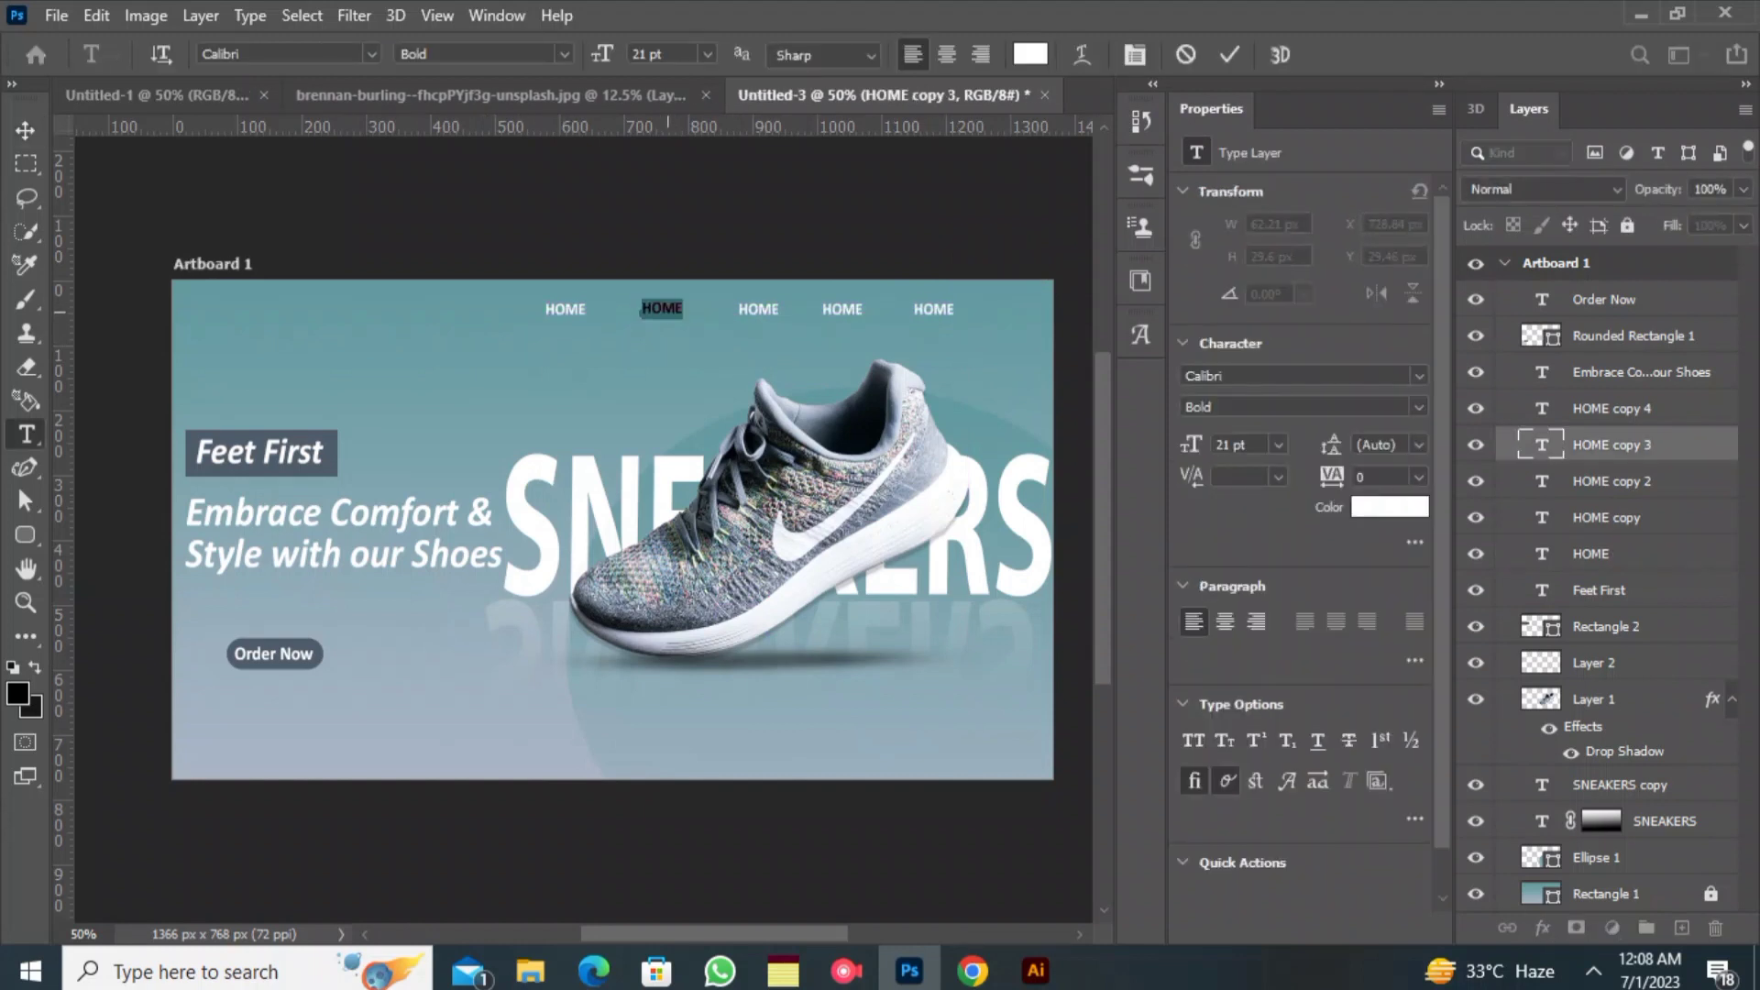
pyautogui.write('CONTACT')
pyautogui.doubleClick(754, 304)
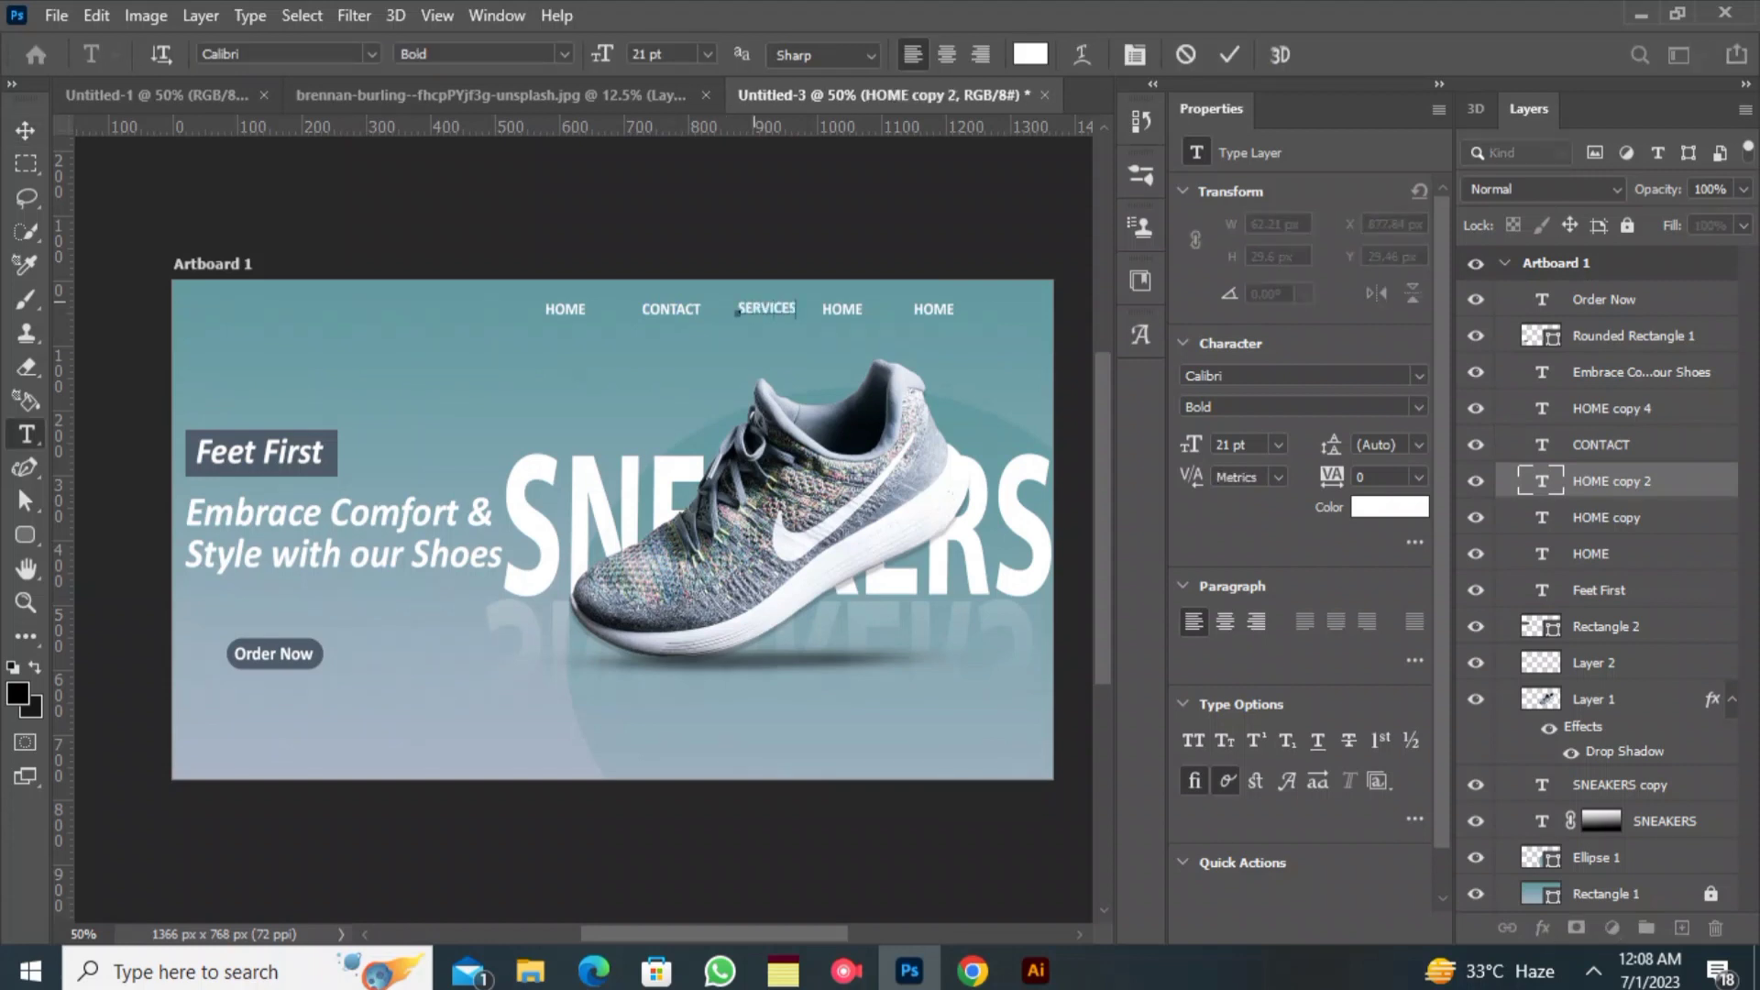
pyautogui.click(842, 309)
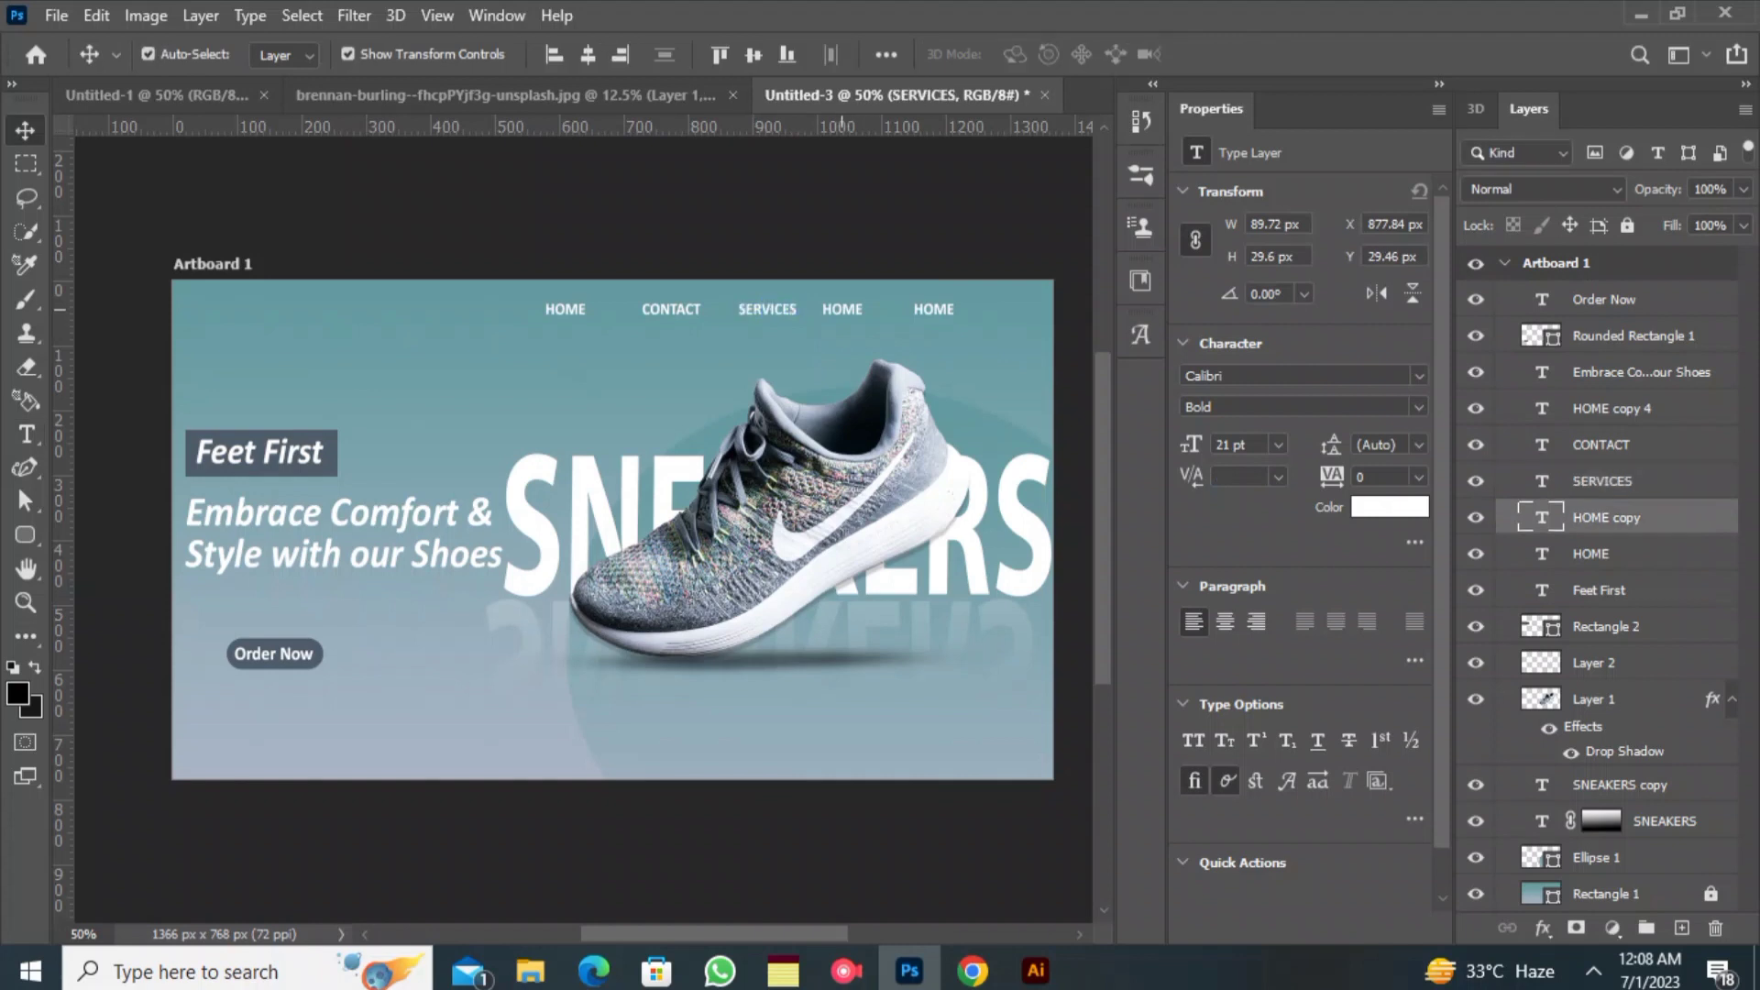
pyautogui.doubleClick(842, 309)
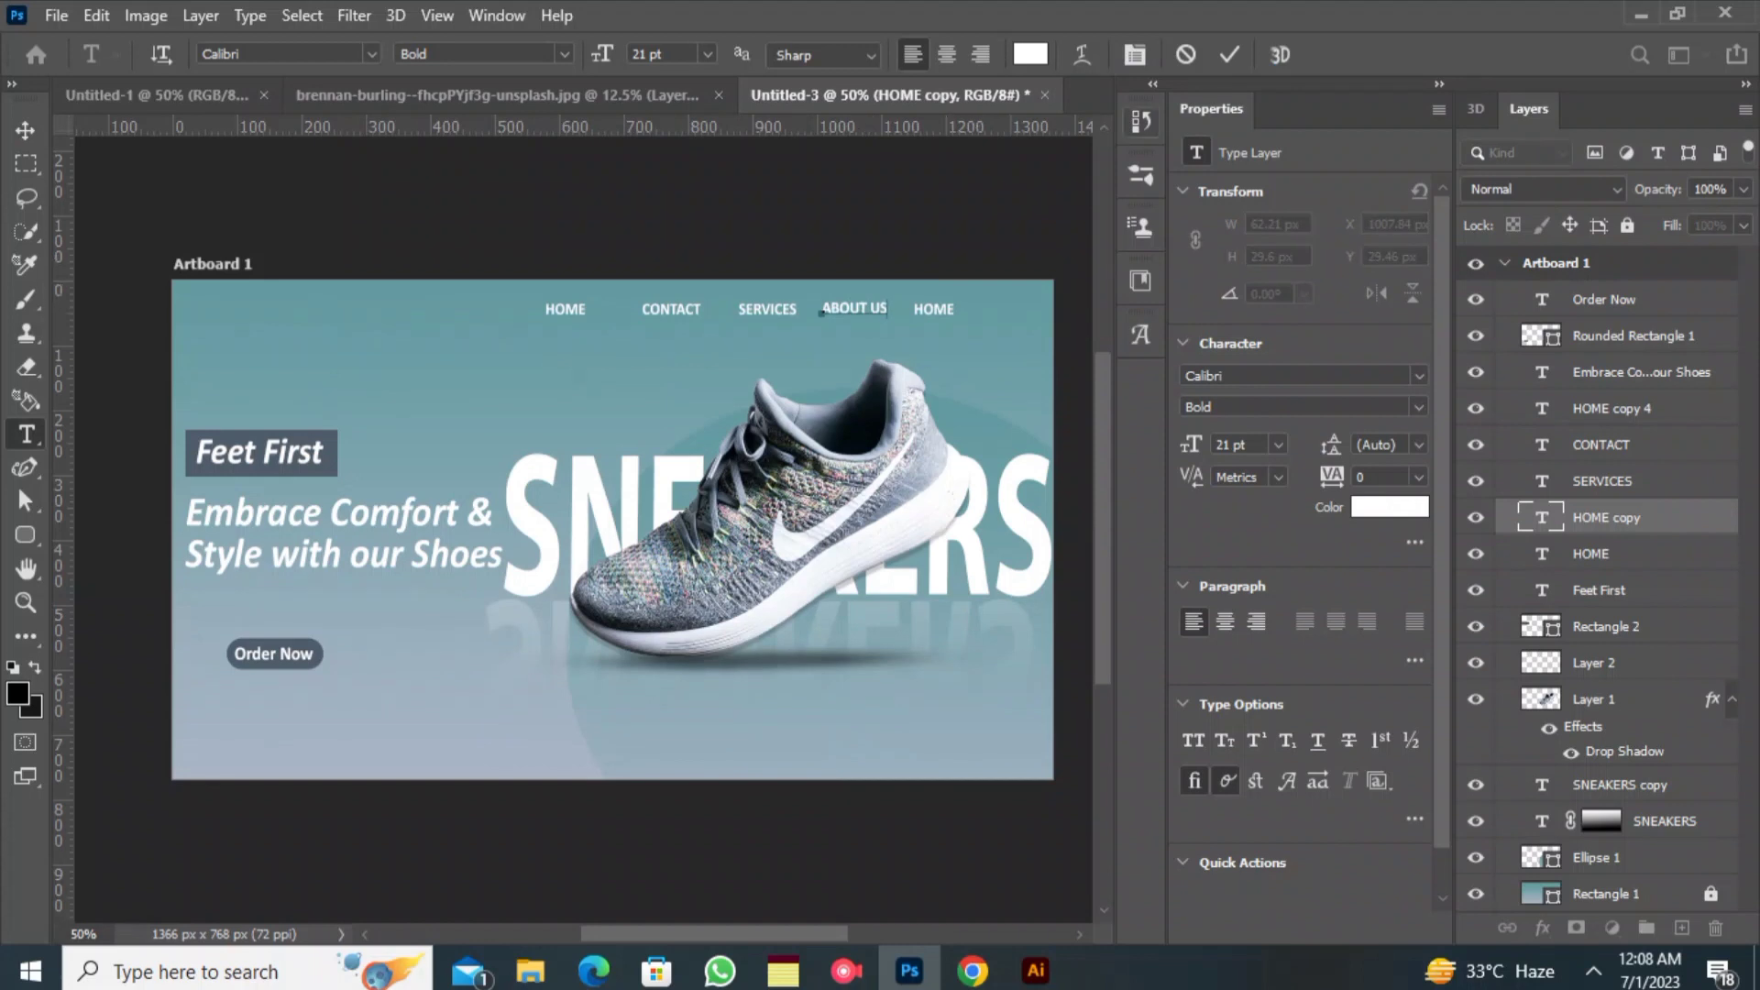
pyautogui.hotkey('ctrl', 'Return')
pyautogui.press('v')
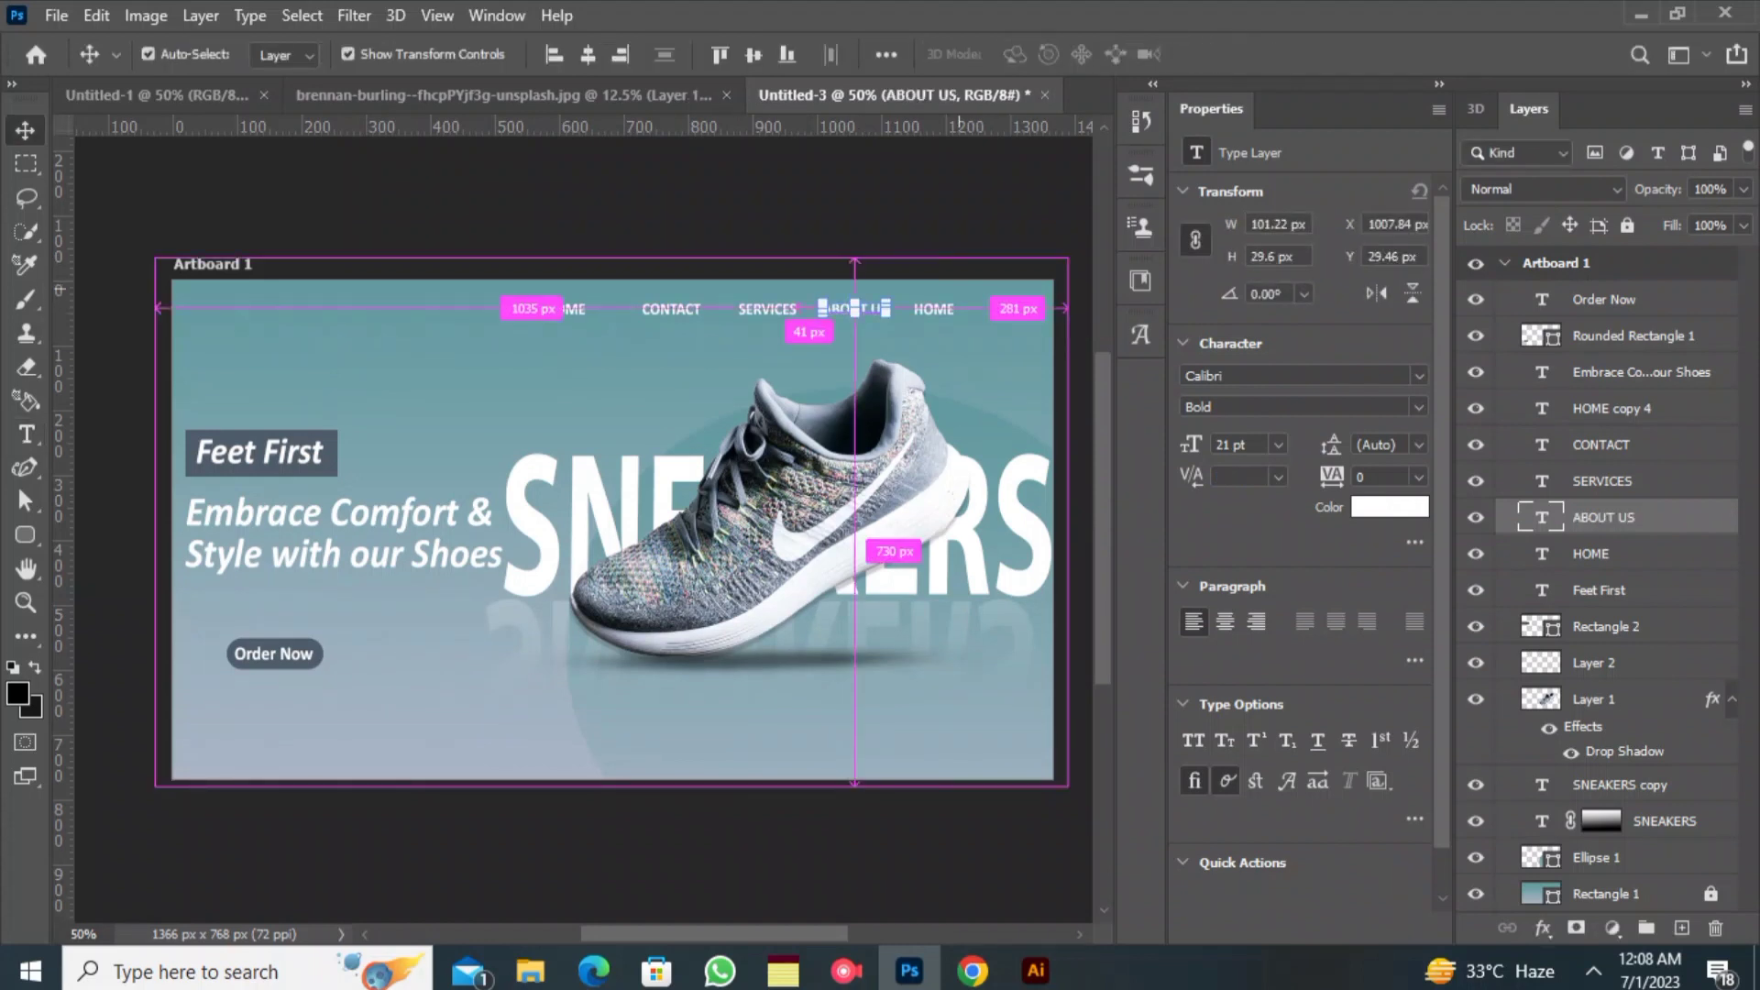
# - Rearrange the navigation row so that SERVICES, ABOUT US and CONTACT follow the first HOME in that order
pyautogui.hotkey('ctrl', '+')
pyautogui.hotkey('ctrl', '+')
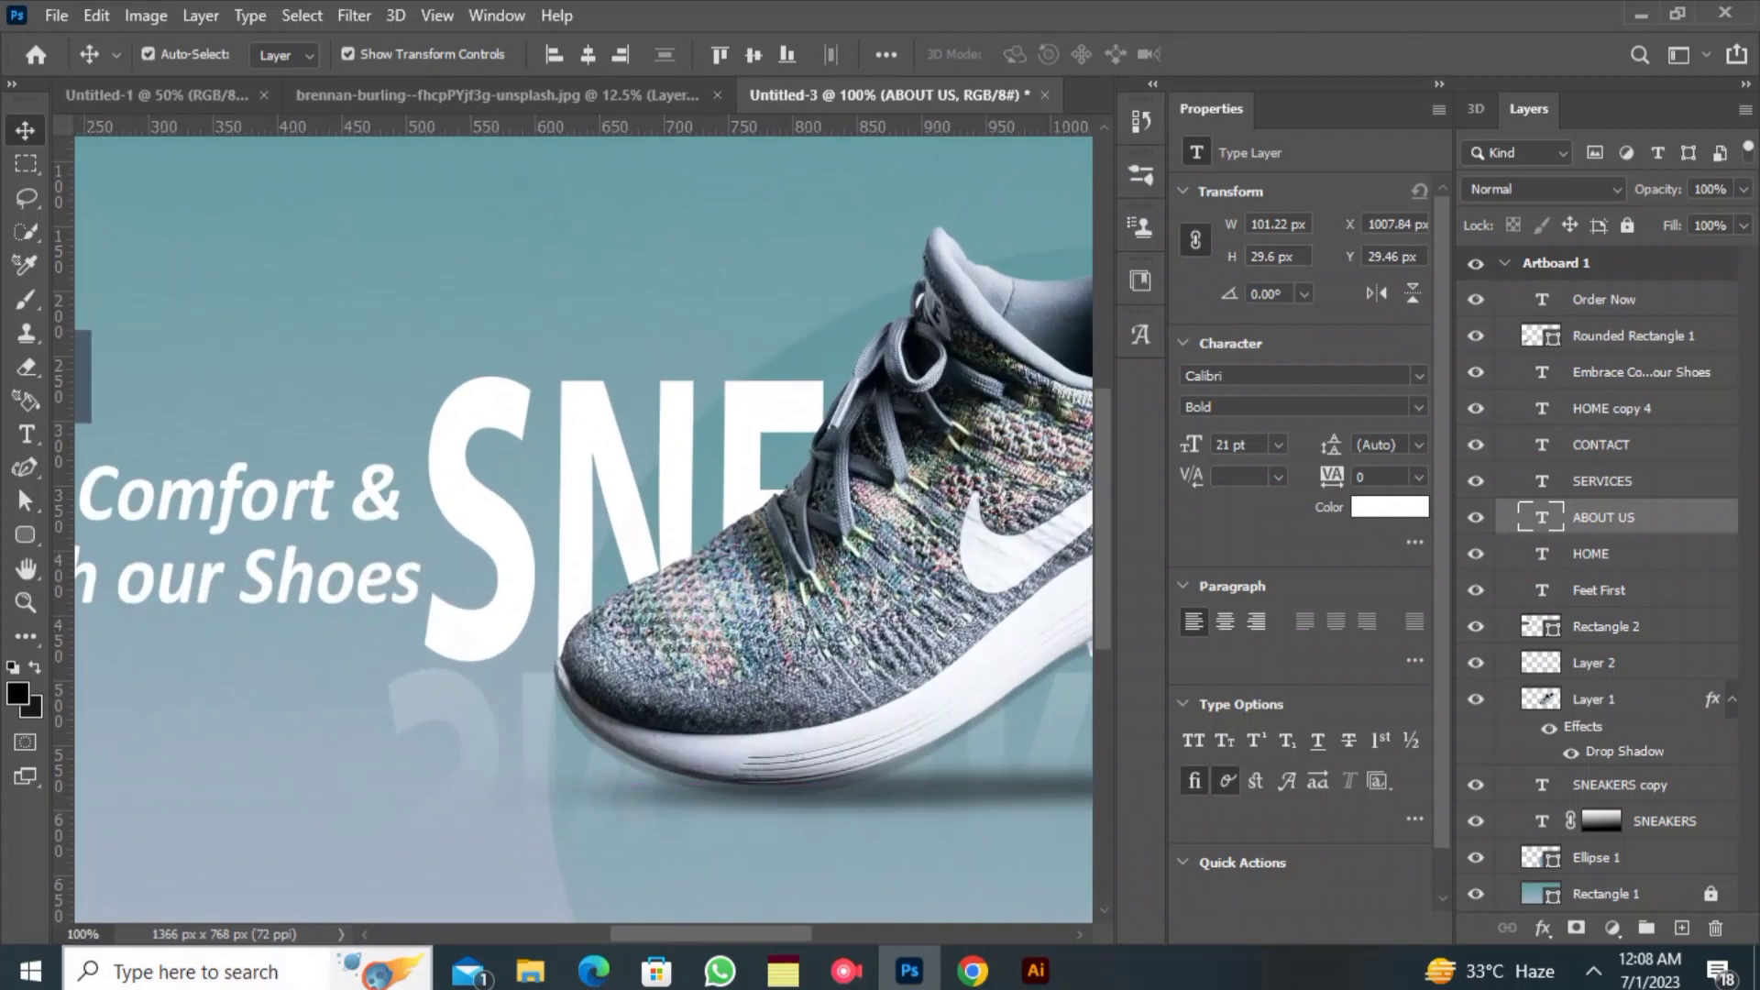
pyautogui.moveTo(715, 933); pyautogui.dragTo(742, 933)
pyautogui.hscroll(9, 583, 530)
pyautogui.scroll(5, 583, 530)
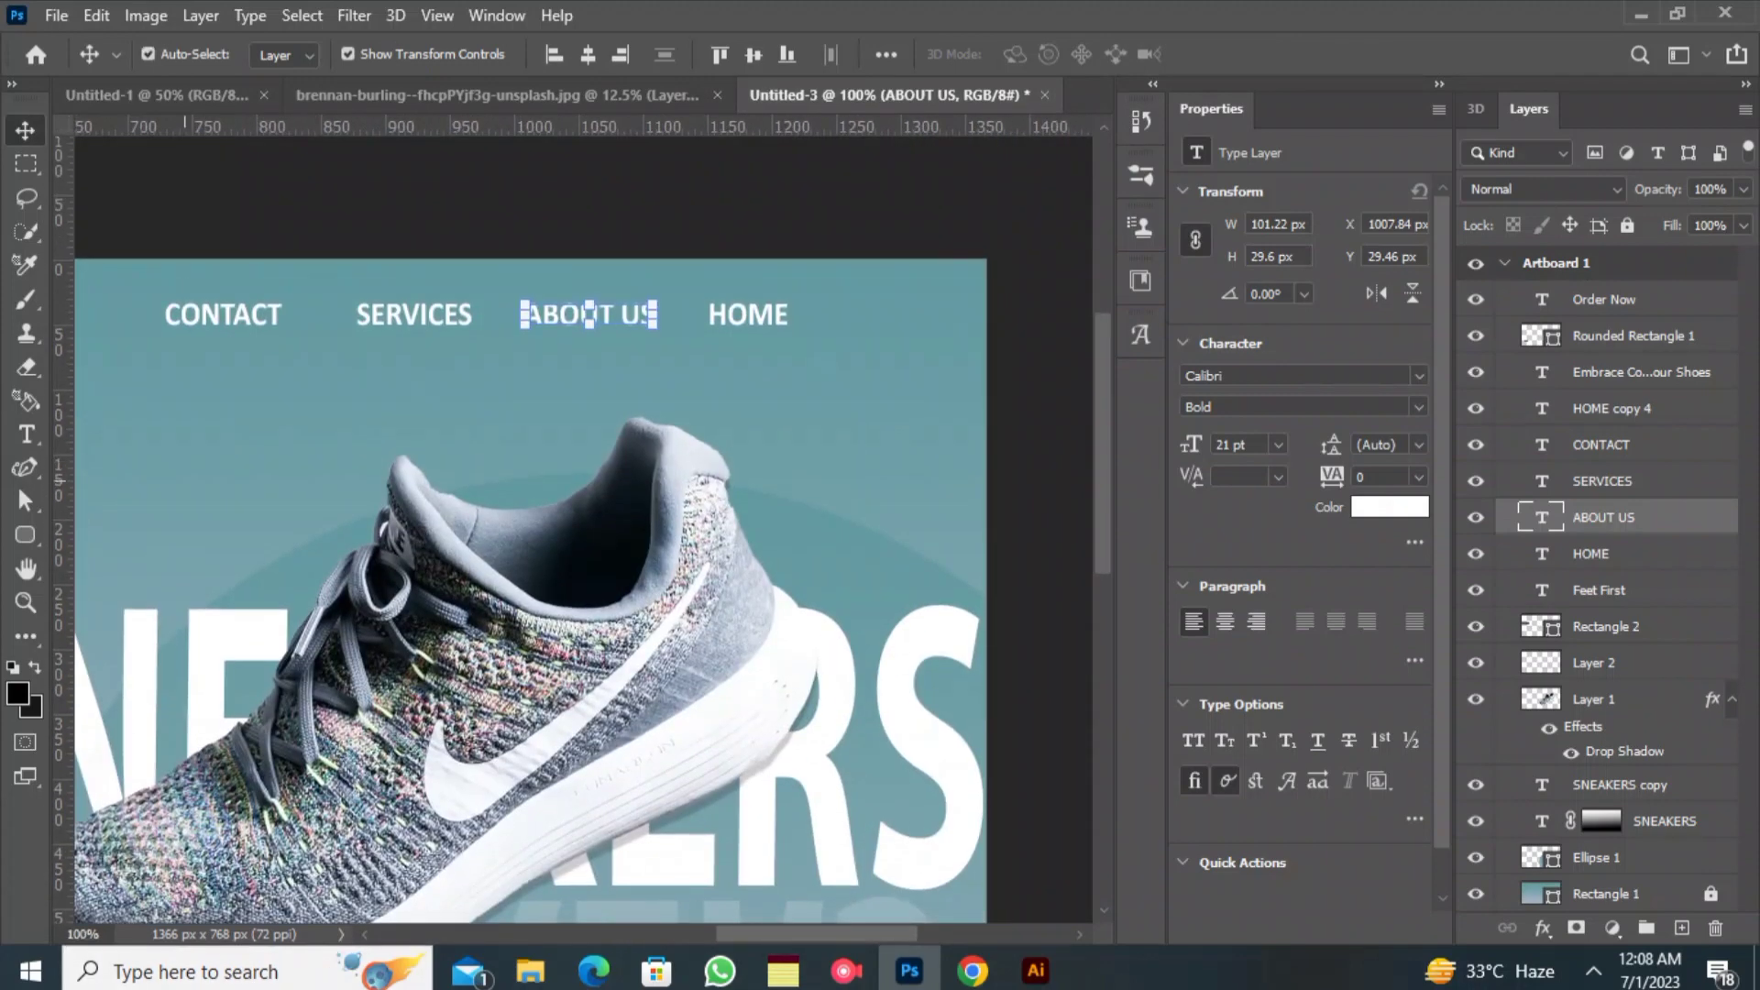
pyautogui.scroll(-1, 583, 530)
pyautogui.hscroll(-5, 583, 529)
pyautogui.scroll(2, 583, 530)
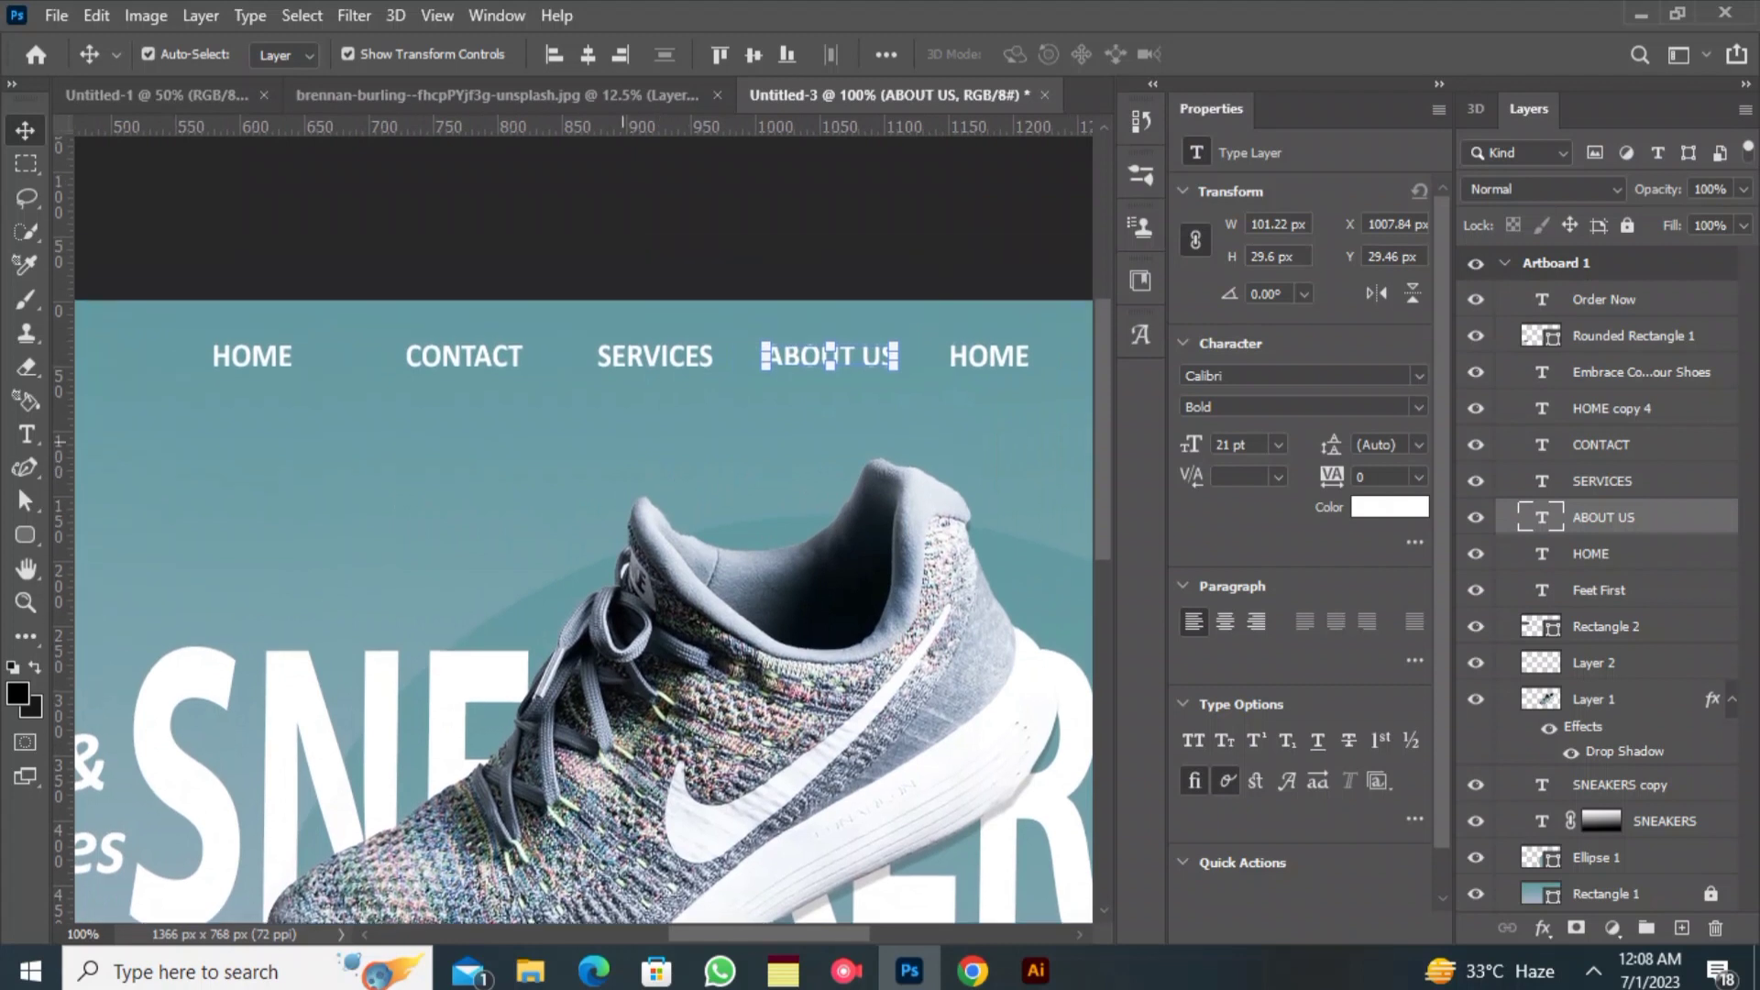
pyautogui.moveTo(463, 359); pyautogui.dragTo(735, 435)
pyautogui.moveTo(655, 355); pyautogui.dragTo(437, 356)
pyautogui.moveTo(830, 355); pyautogui.dragTo(629, 356)
pyautogui.moveTo(735, 434); pyautogui.dragTo(802, 356)
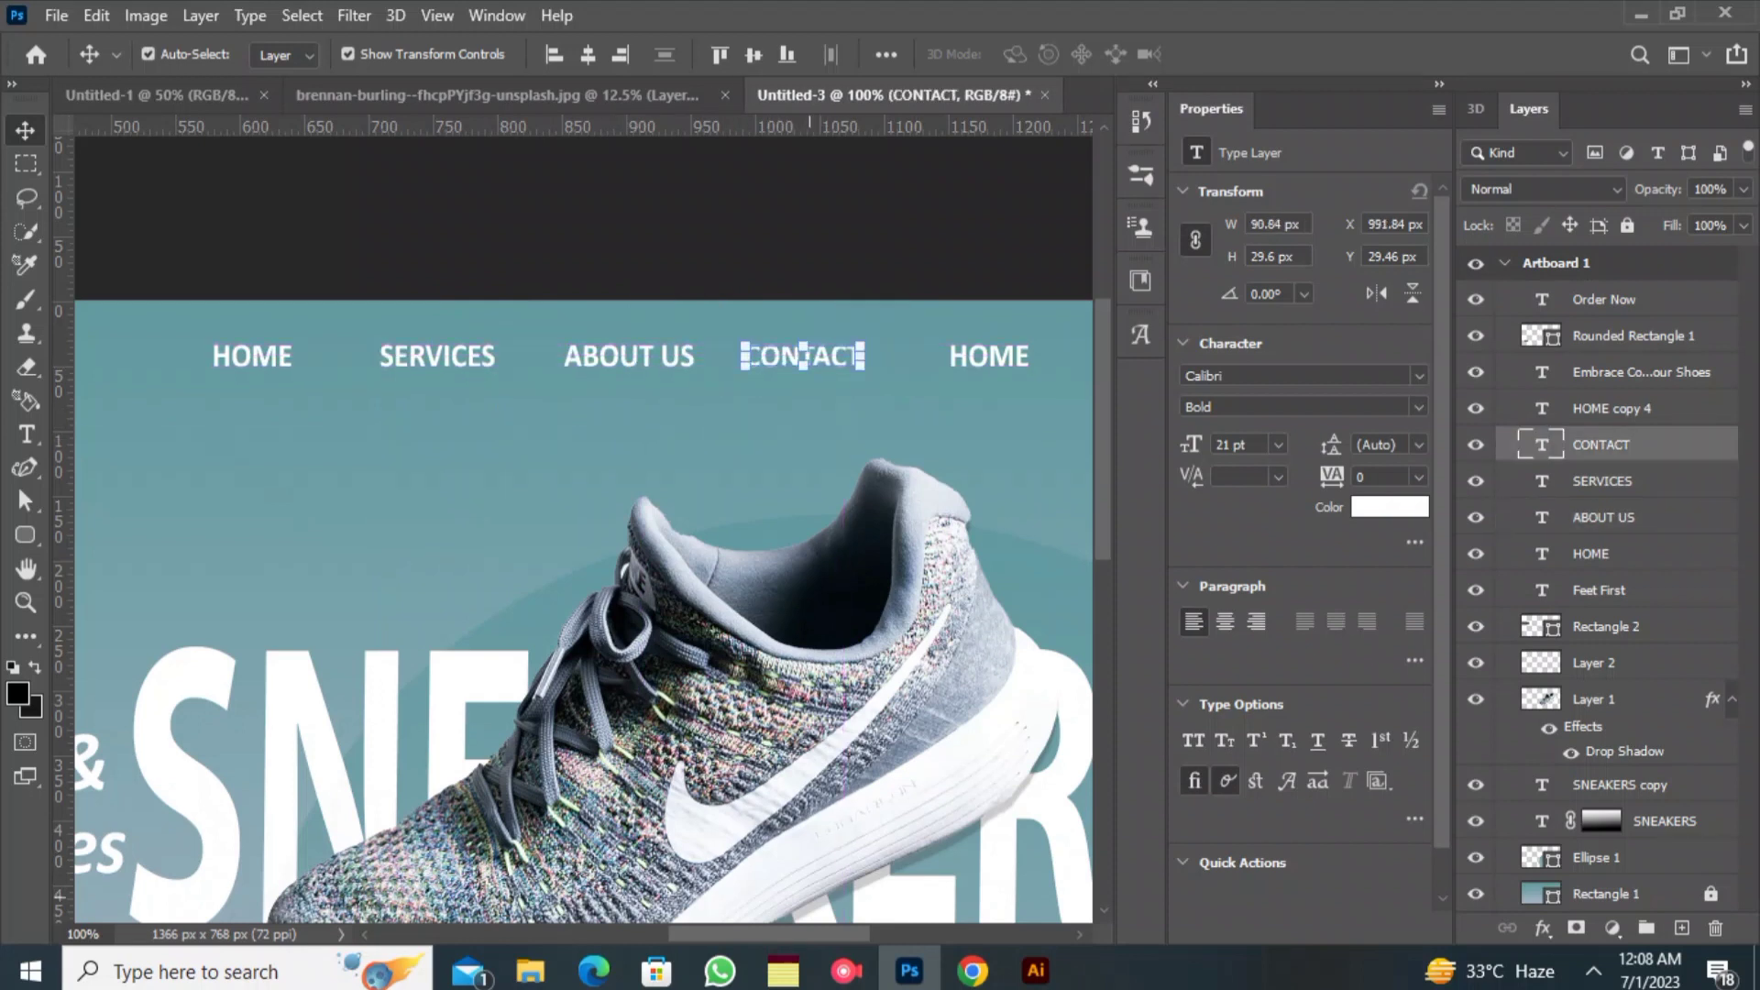
# - Replace the last HOME text with ORDER and shift it slightly left, closer to CONTACT
pyautogui.hscroll(5, 584, 529)
pyautogui.doubleClick(653, 356)
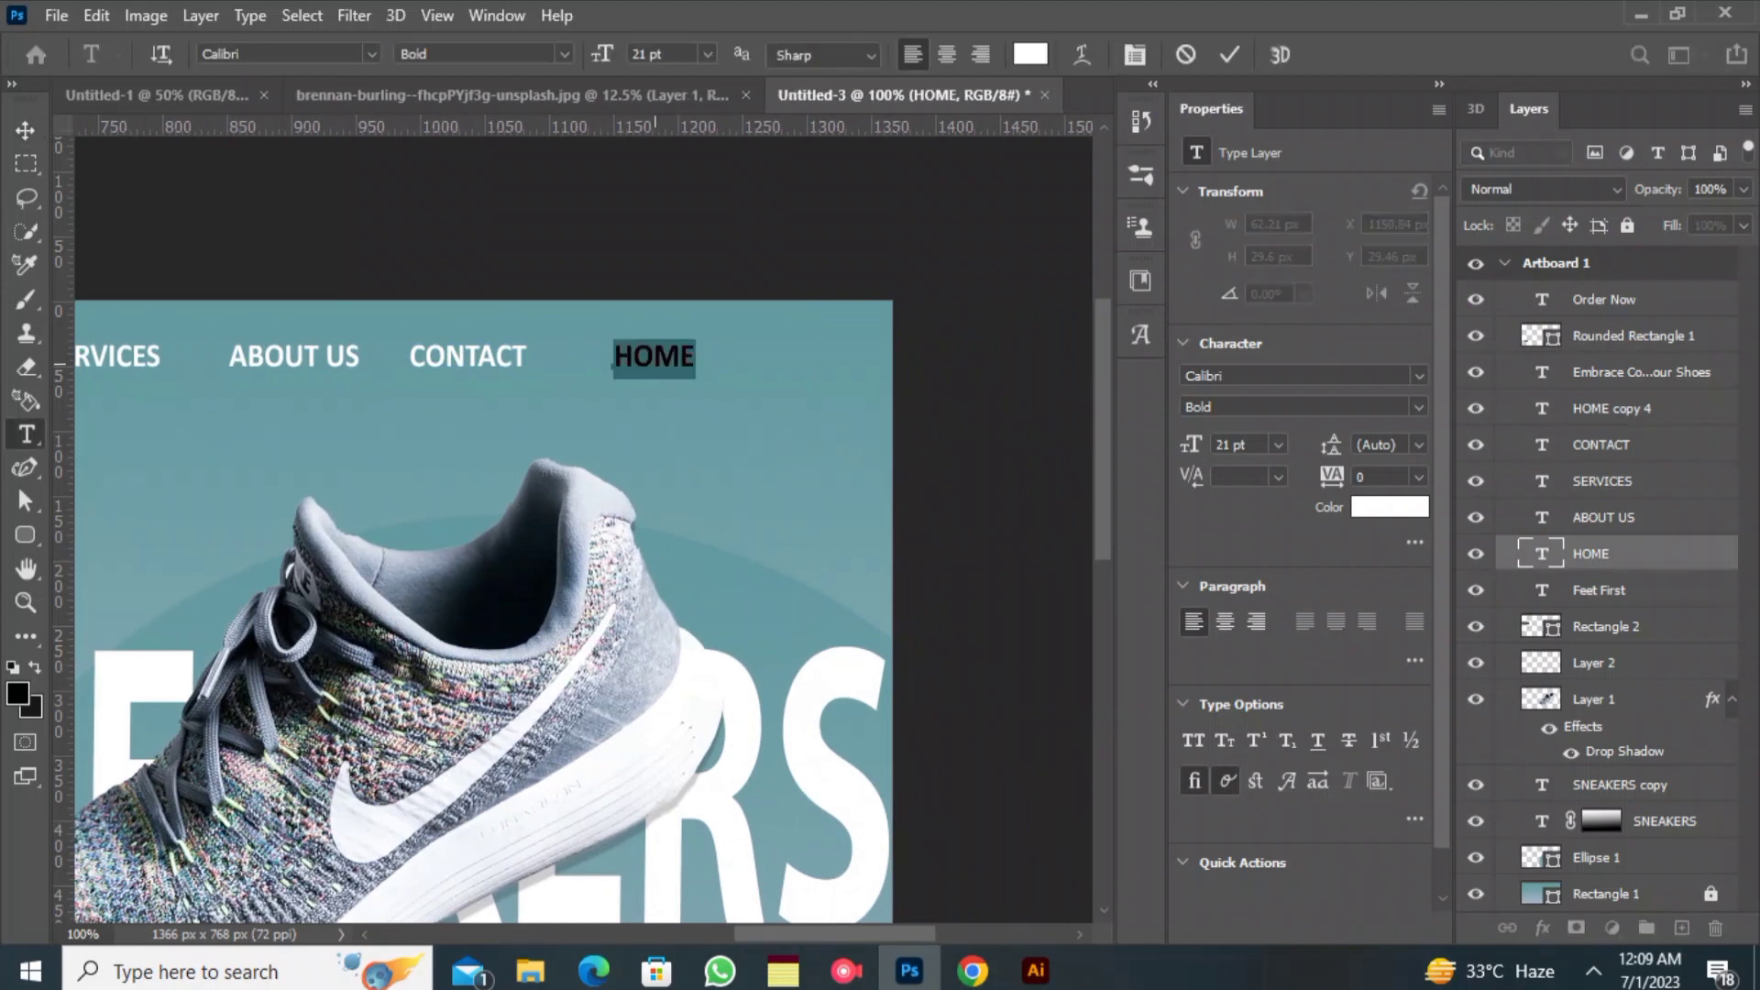
pyautogui.click(634, 359)
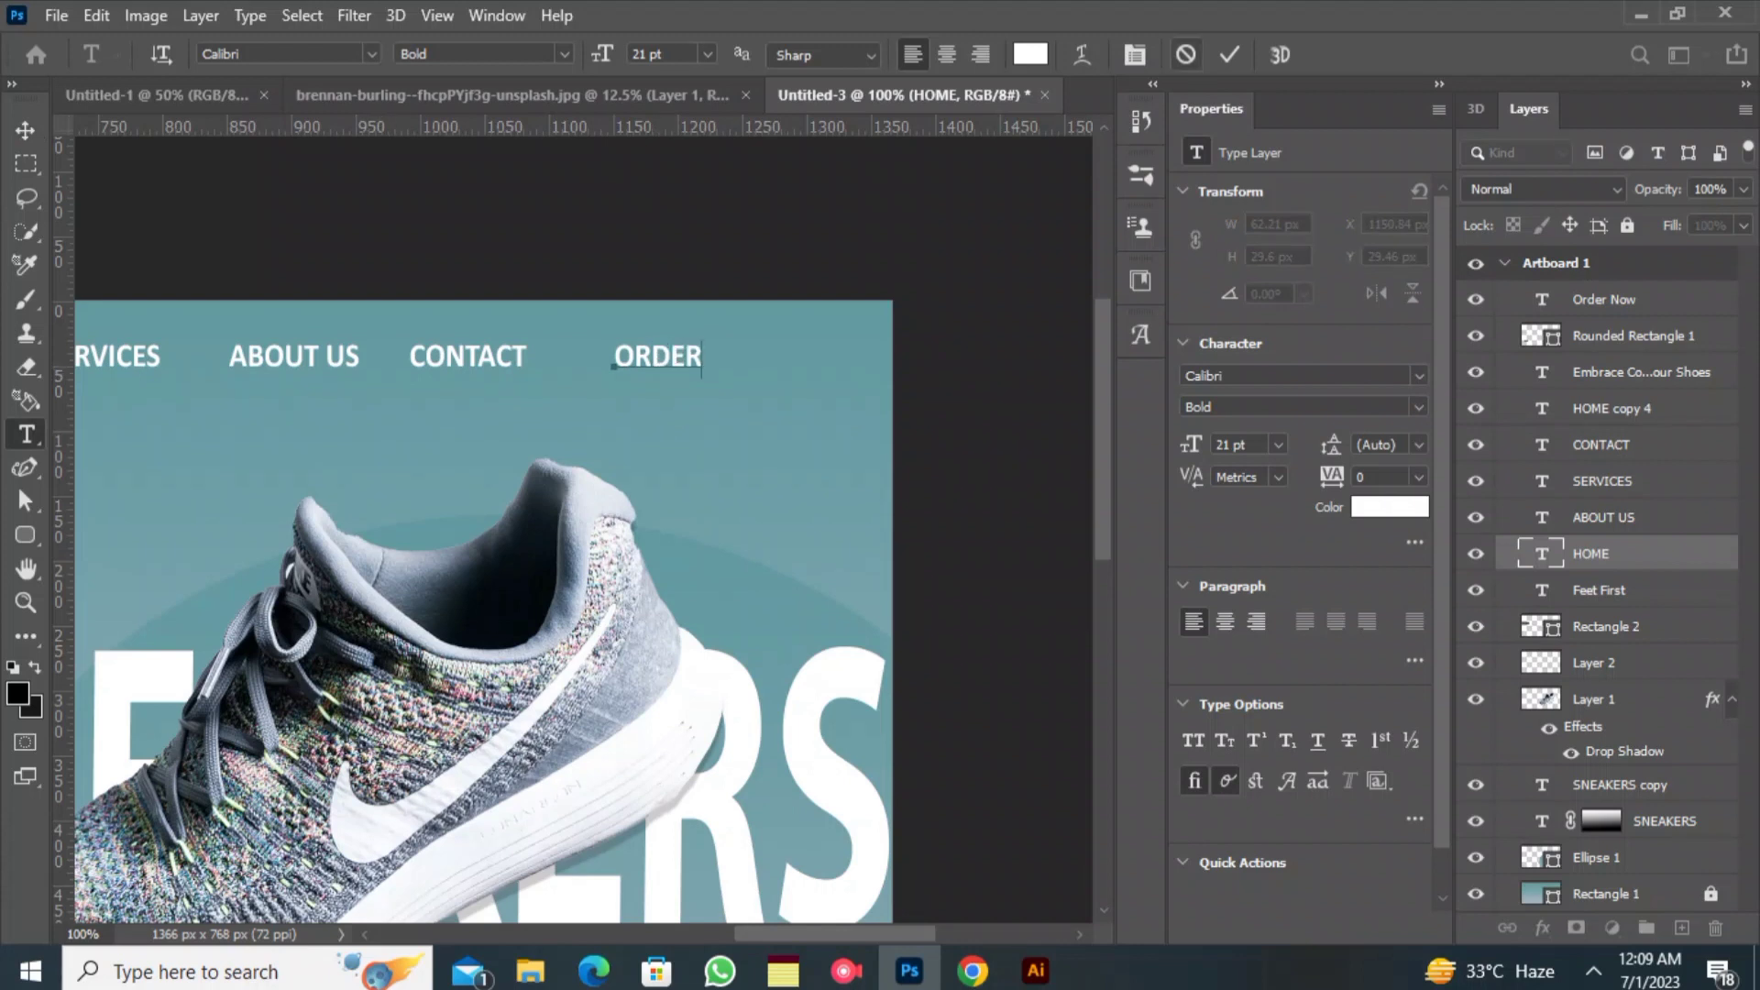
pyautogui.moveTo(683, 350); pyautogui.dragTo(670, 354)
pyautogui.click(655, 163)
# - Draw a rectangle about 53 by 15 px right of ORDER, at about X 1293 px, Y 31 px, and fill it white
pyautogui.rightClick(26, 536)
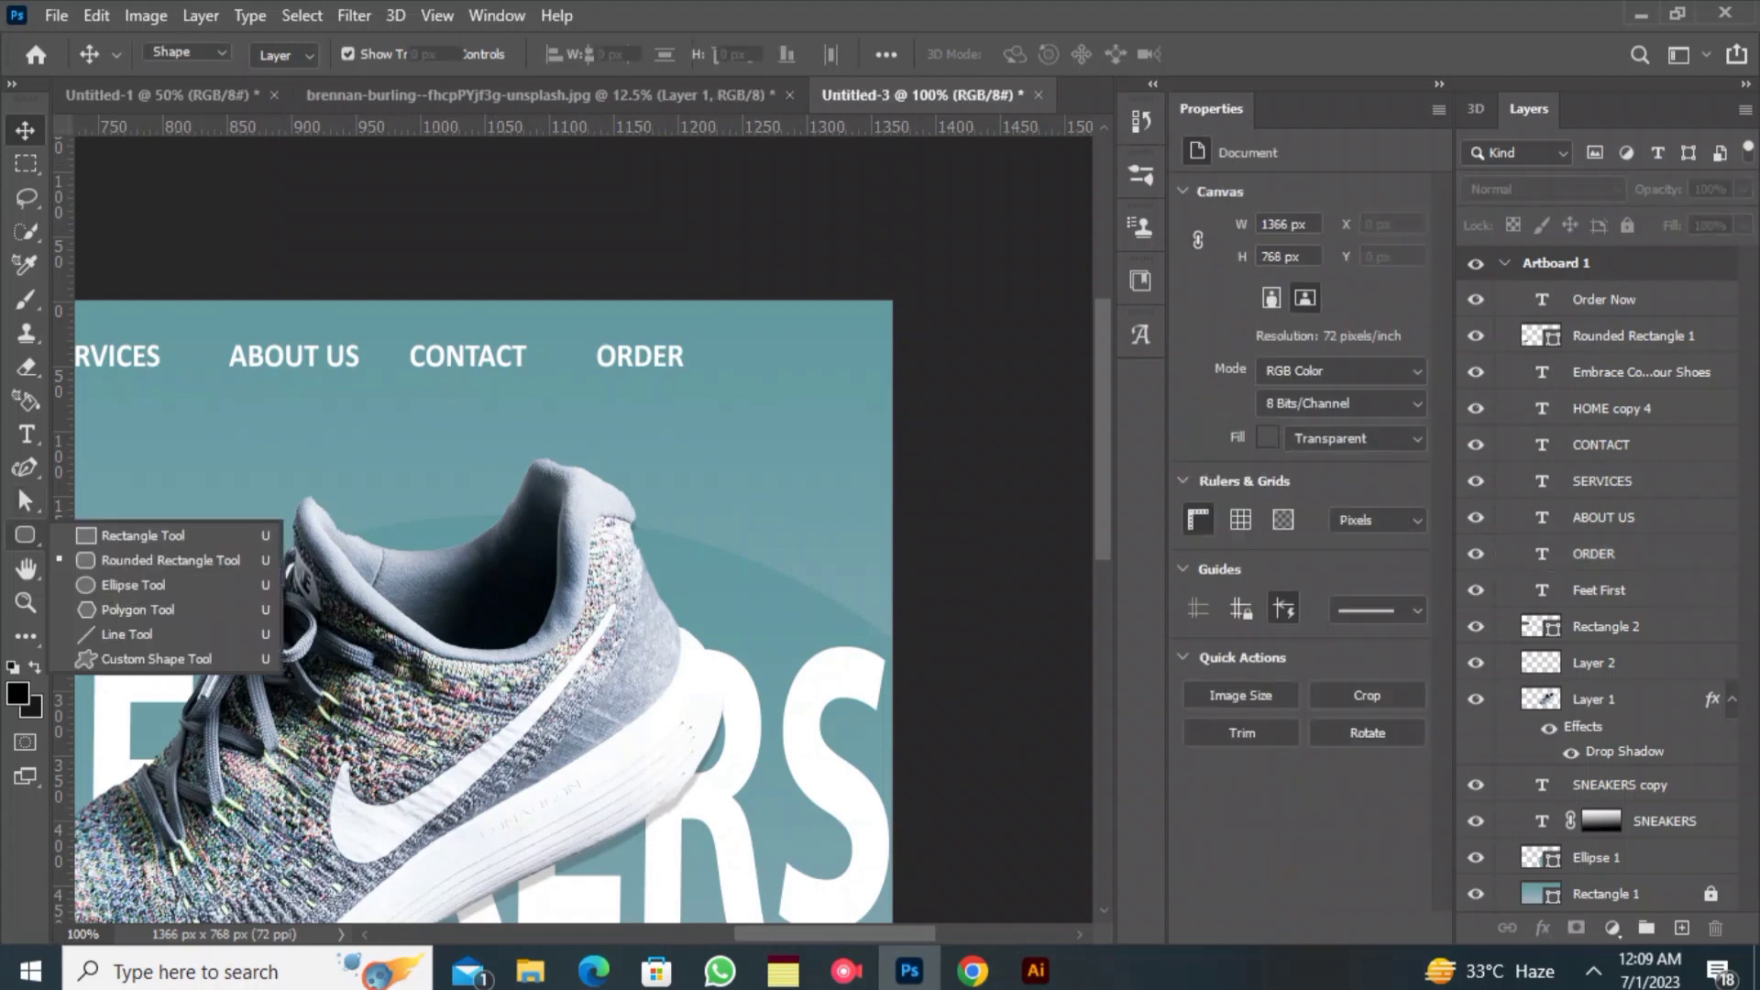
pyautogui.click(131, 533)
pyautogui.moveTo(797, 342); pyautogui.dragTo(864, 362)
pyautogui.click(287, 53)
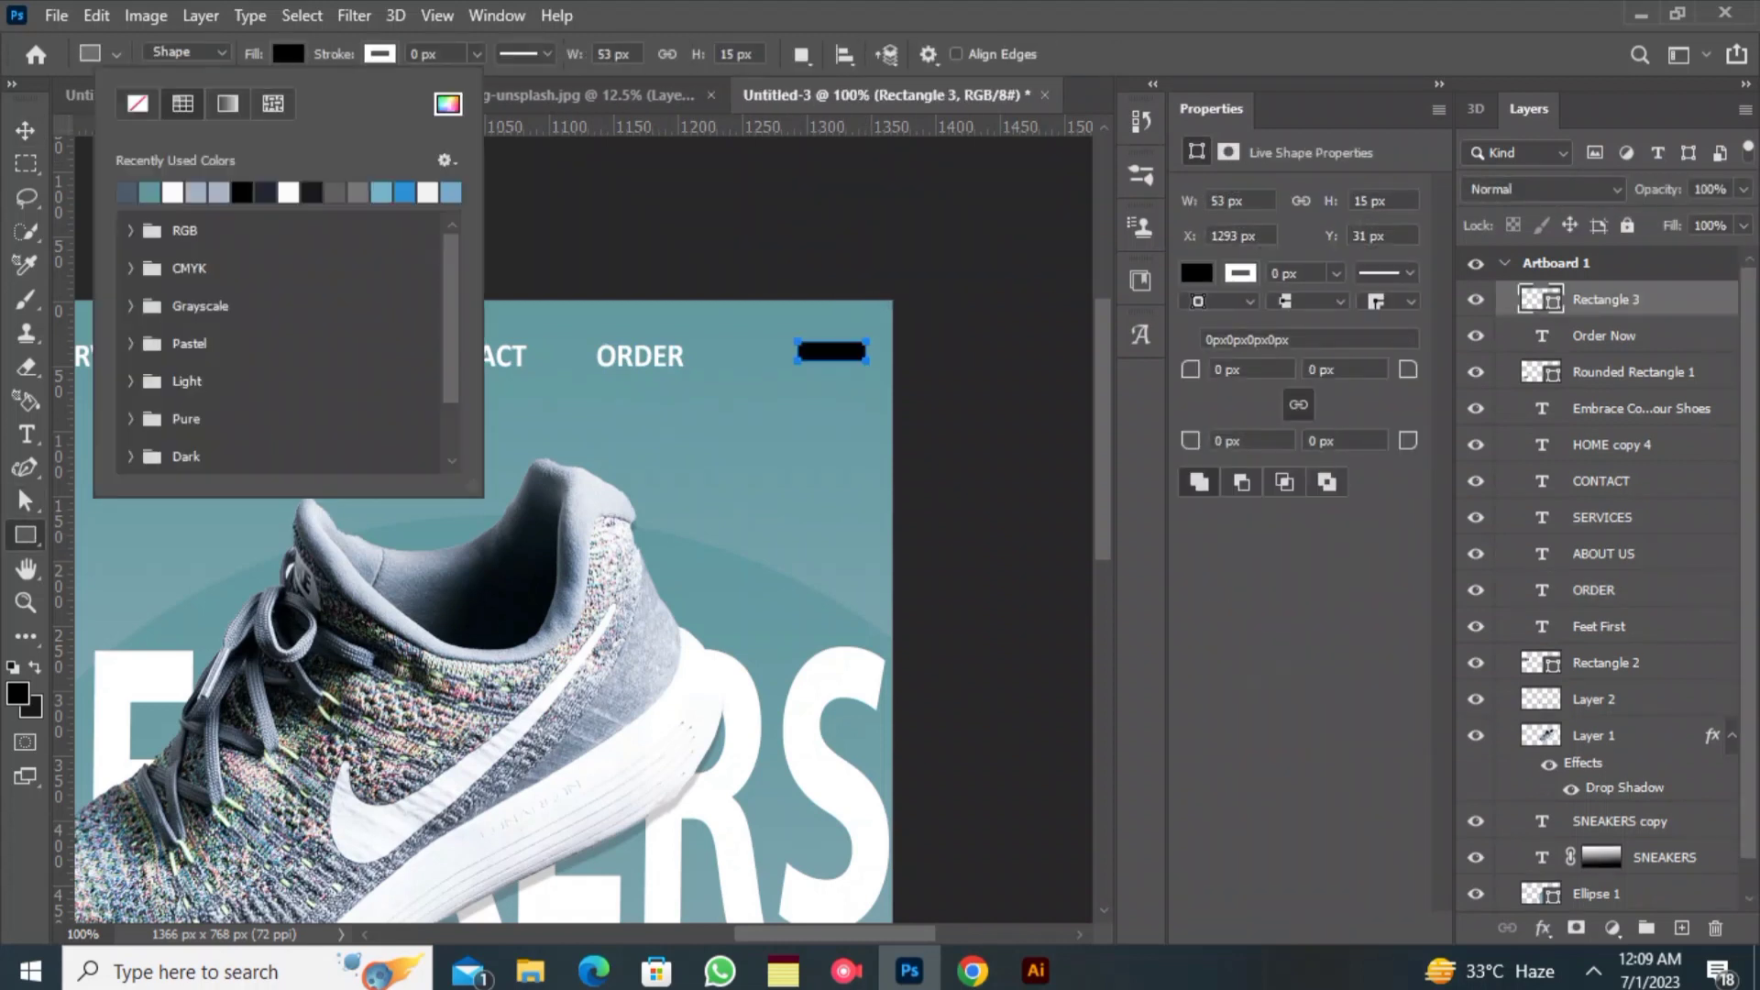
pyautogui.click(289, 192)
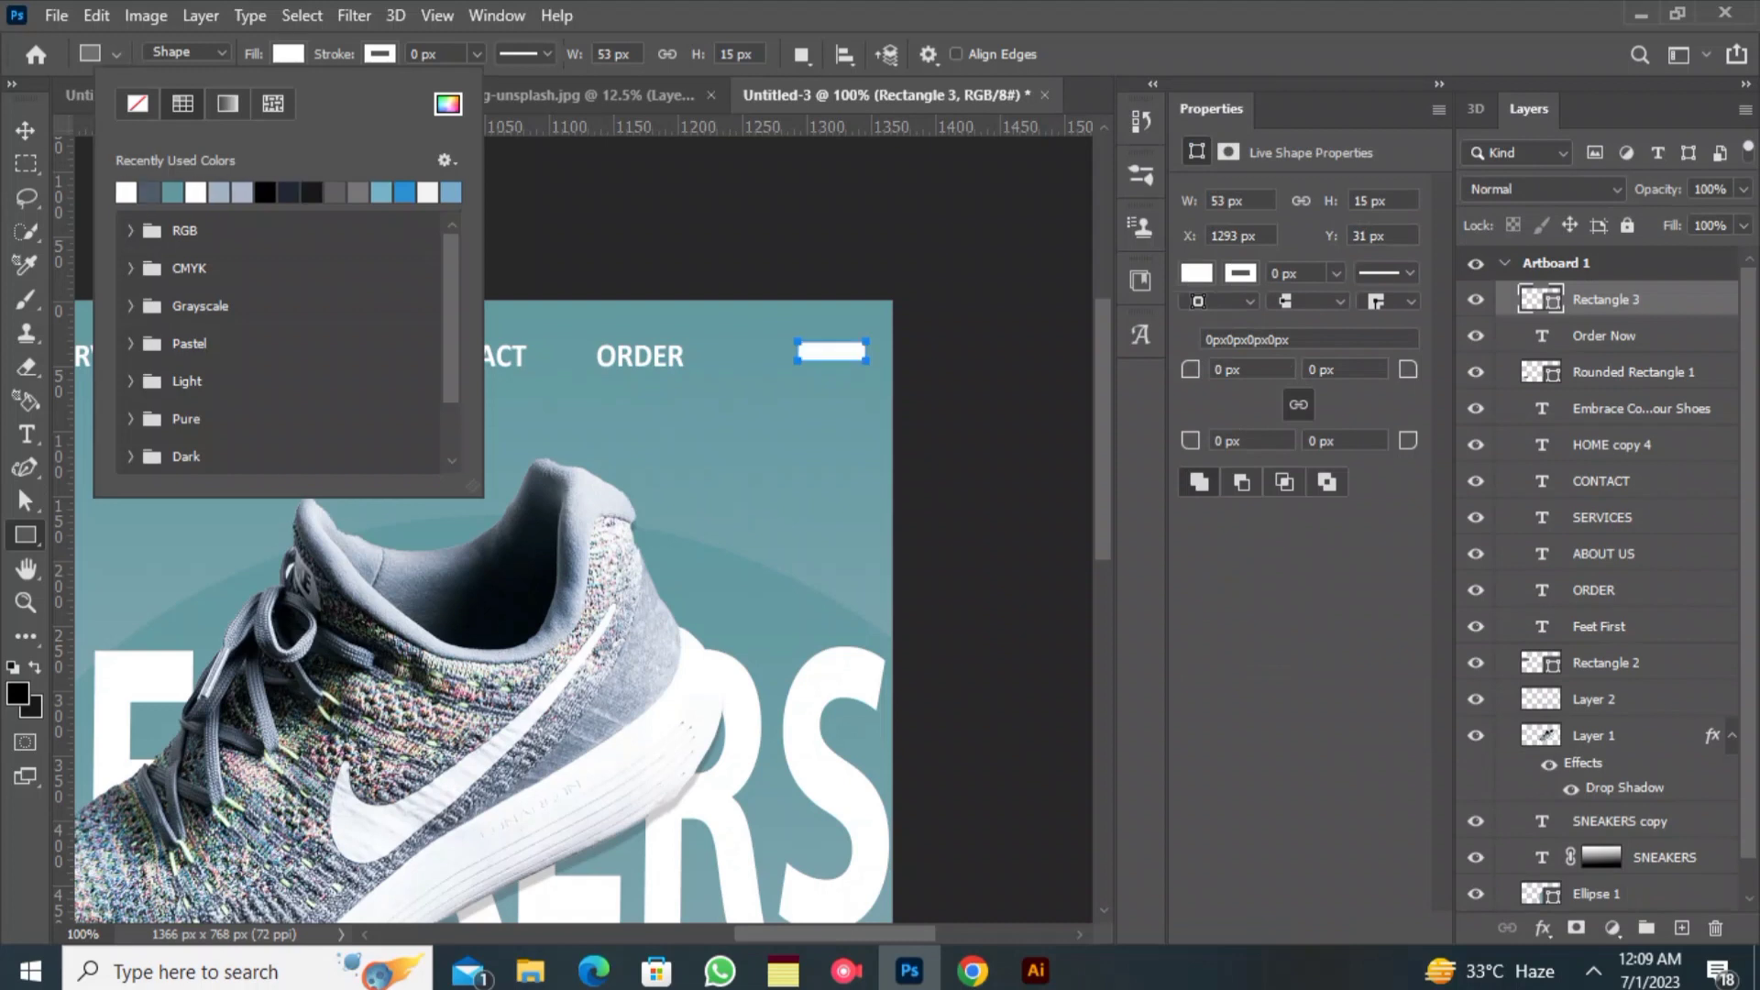
pyautogui.click(287, 53)
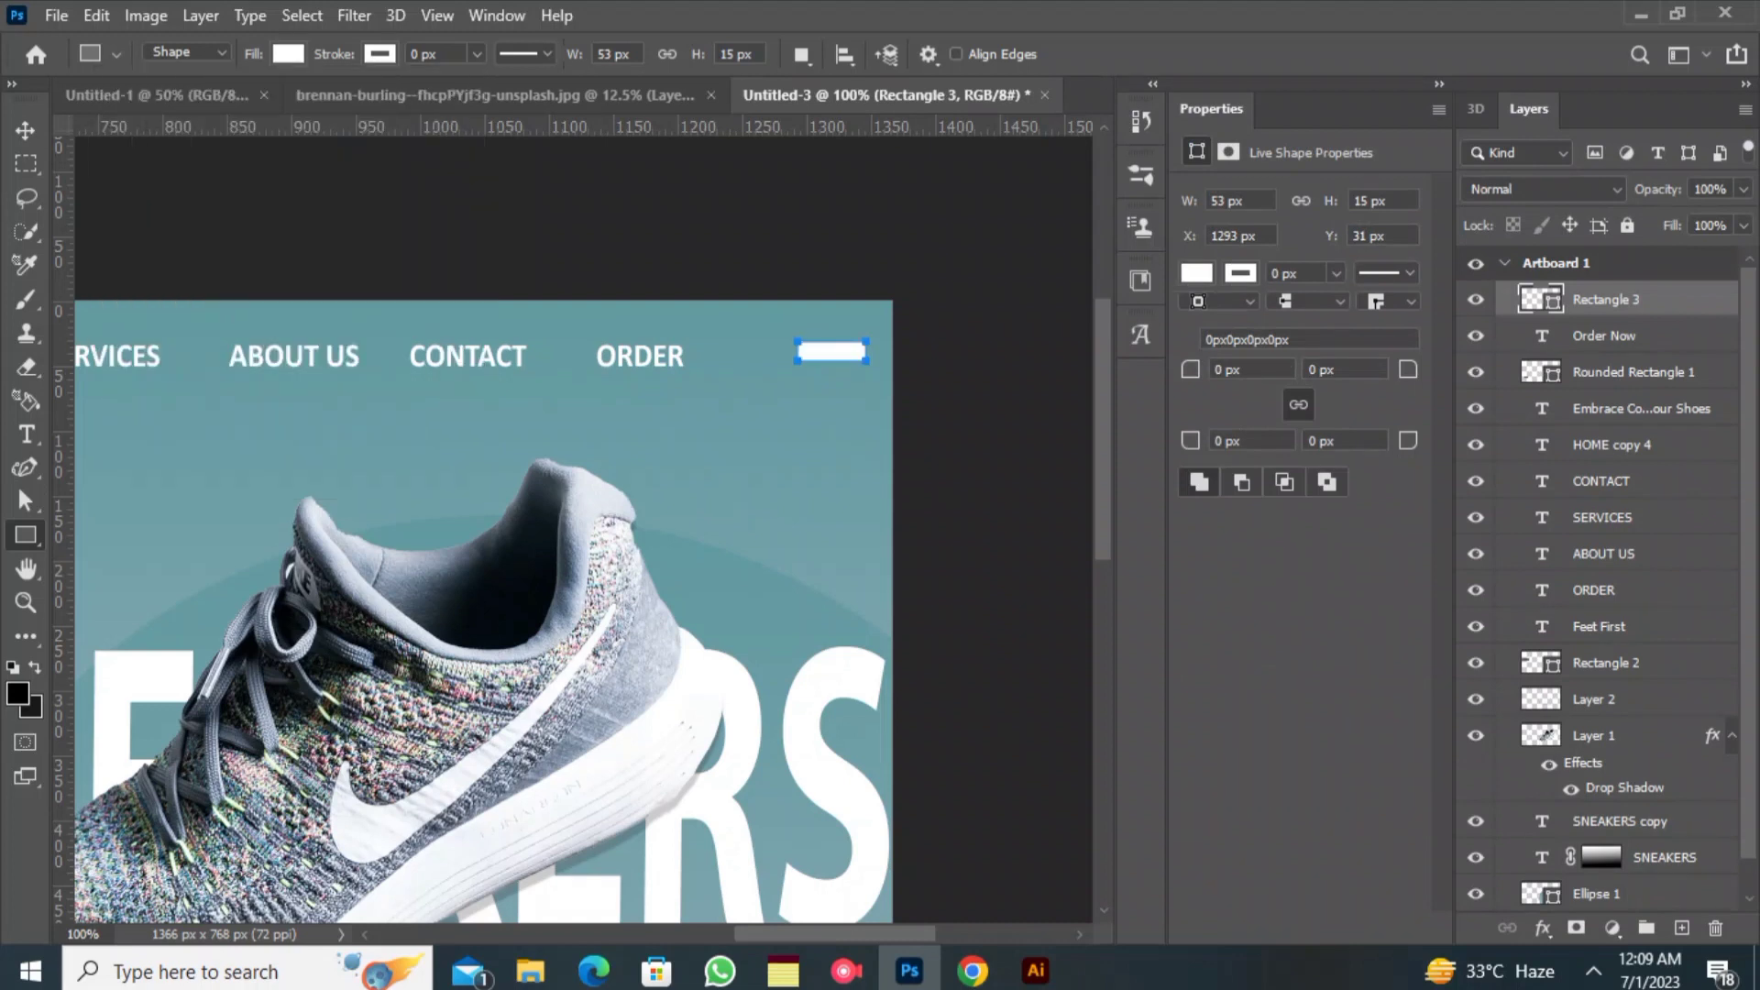
# - Duplicate the white rectangle twice and stack the three bars with narrow gaps as a menu icon in the artboard's upper-right corner
pyautogui.hotkey('ctrl', 'j')
pyautogui.hotkey('ctrl', 'j')
pyautogui.click(850, 226)
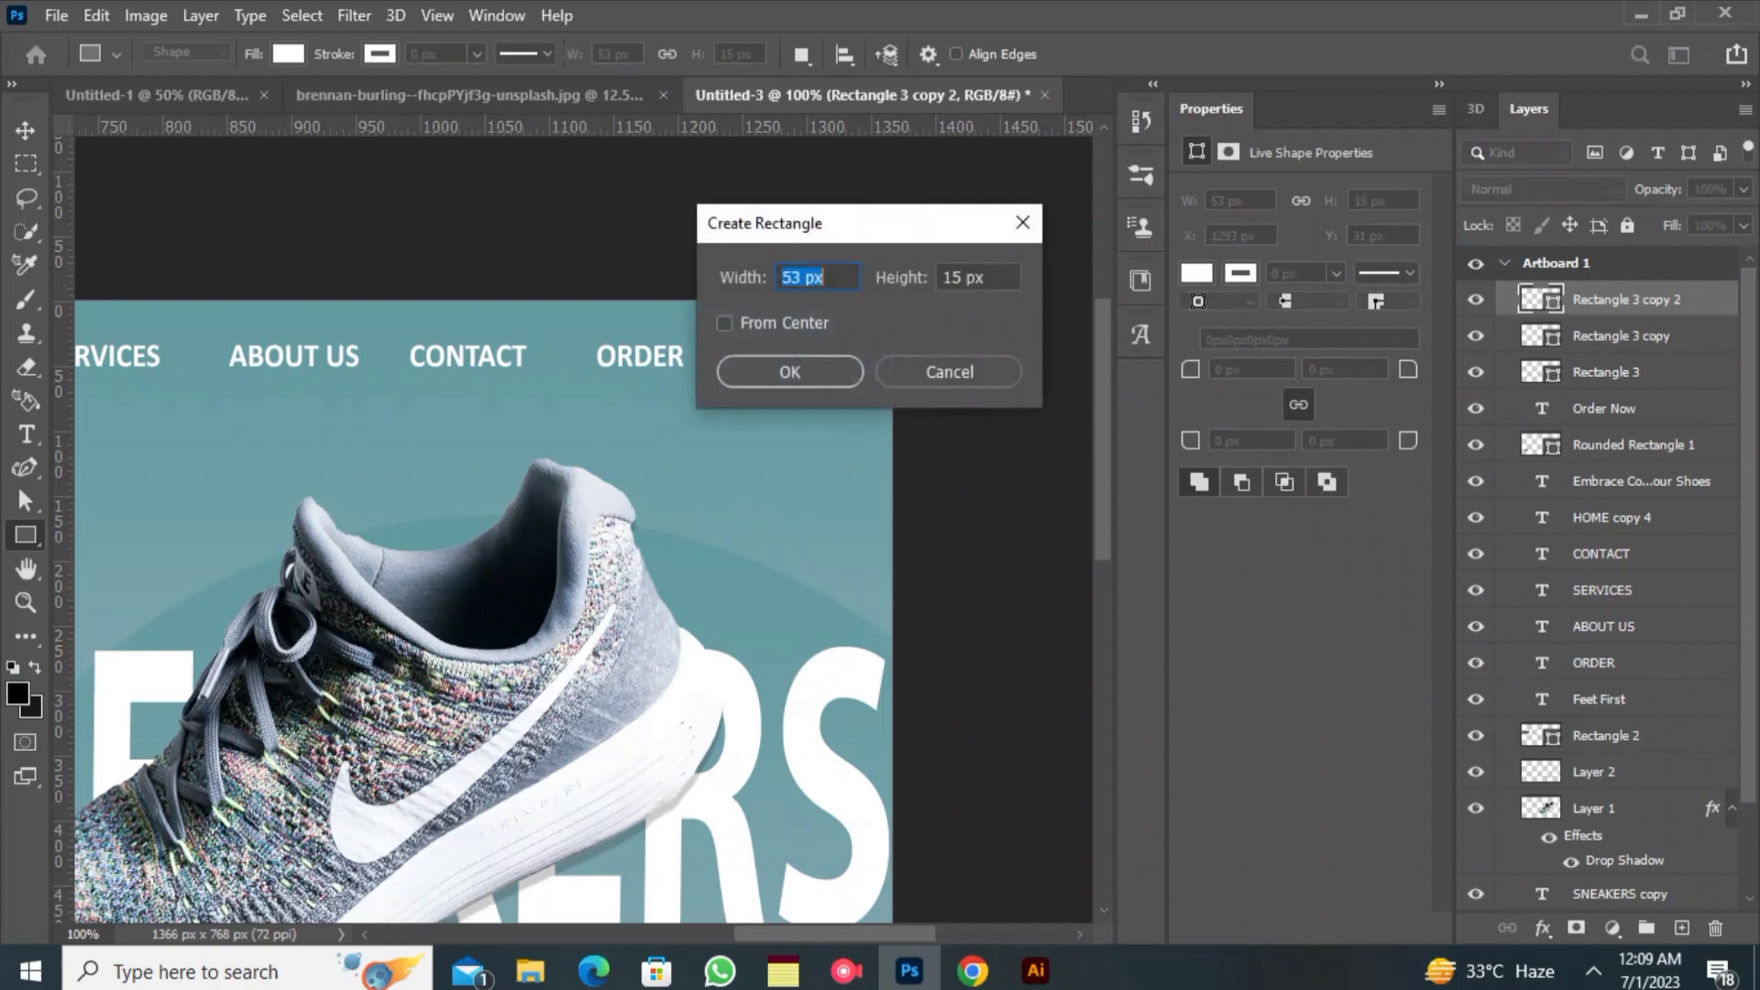
pyautogui.click(950, 371)
pyautogui.press('v')
pyautogui.moveTo(832, 351); pyautogui.dragTo(839, 407)
pyautogui.moveTo(977, 341); pyautogui.dragTo(844, 366)
pyautogui.click(972, 394)
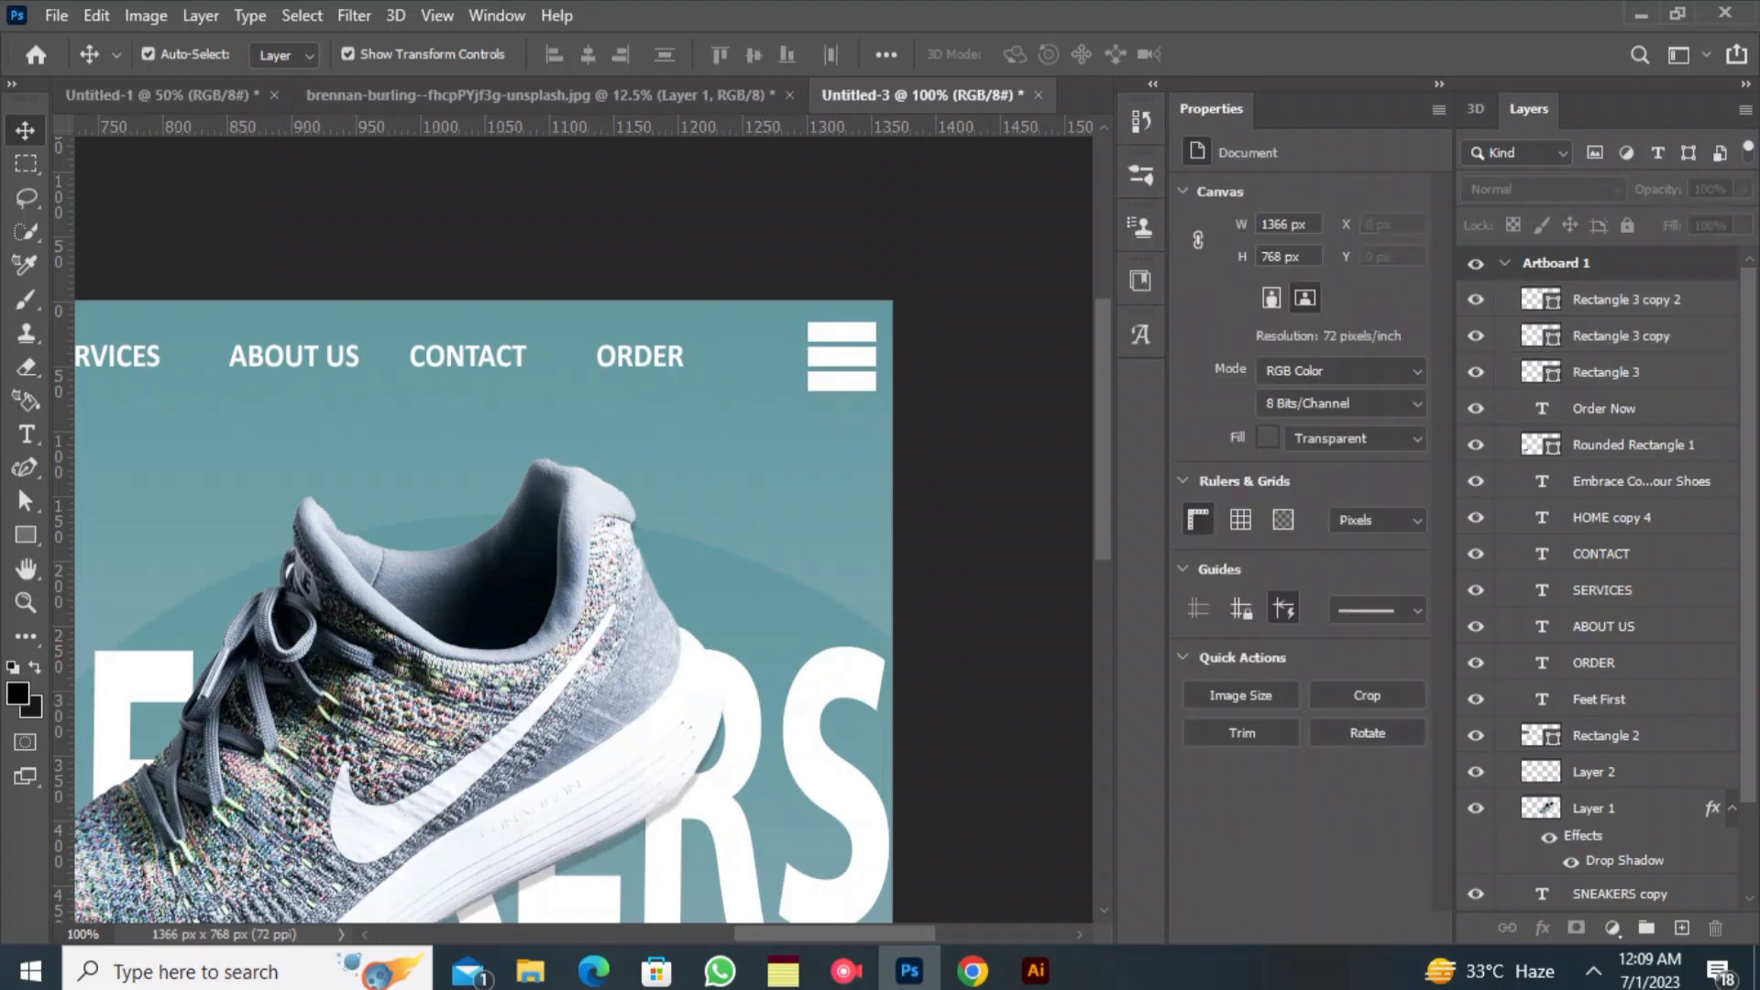
# - Draw a circle about 22 px wide near the artboard's lower edge, at about X 530 px, Y 688 px, and fill it white
pyautogui.hscroll(-6, 583, 522)
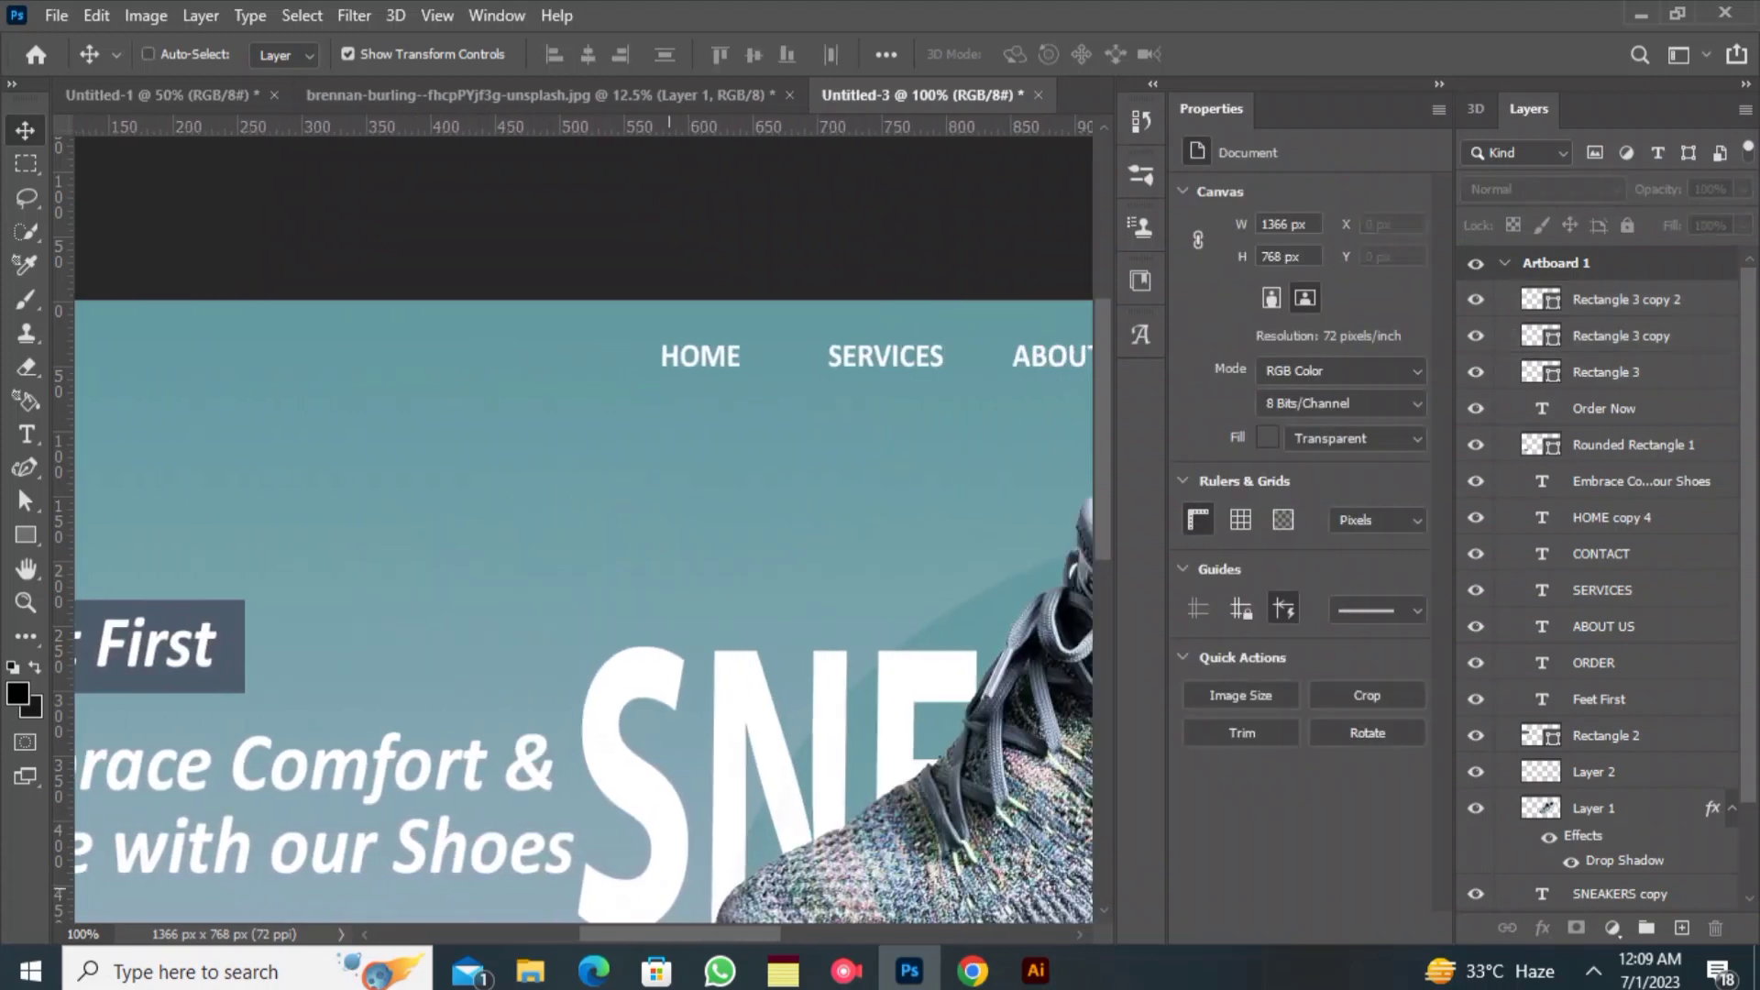
pyautogui.hotkey('ctrl', '-')
pyautogui.hotkey('ctrl', '-')
pyautogui.hotkey('ctrl', '-')
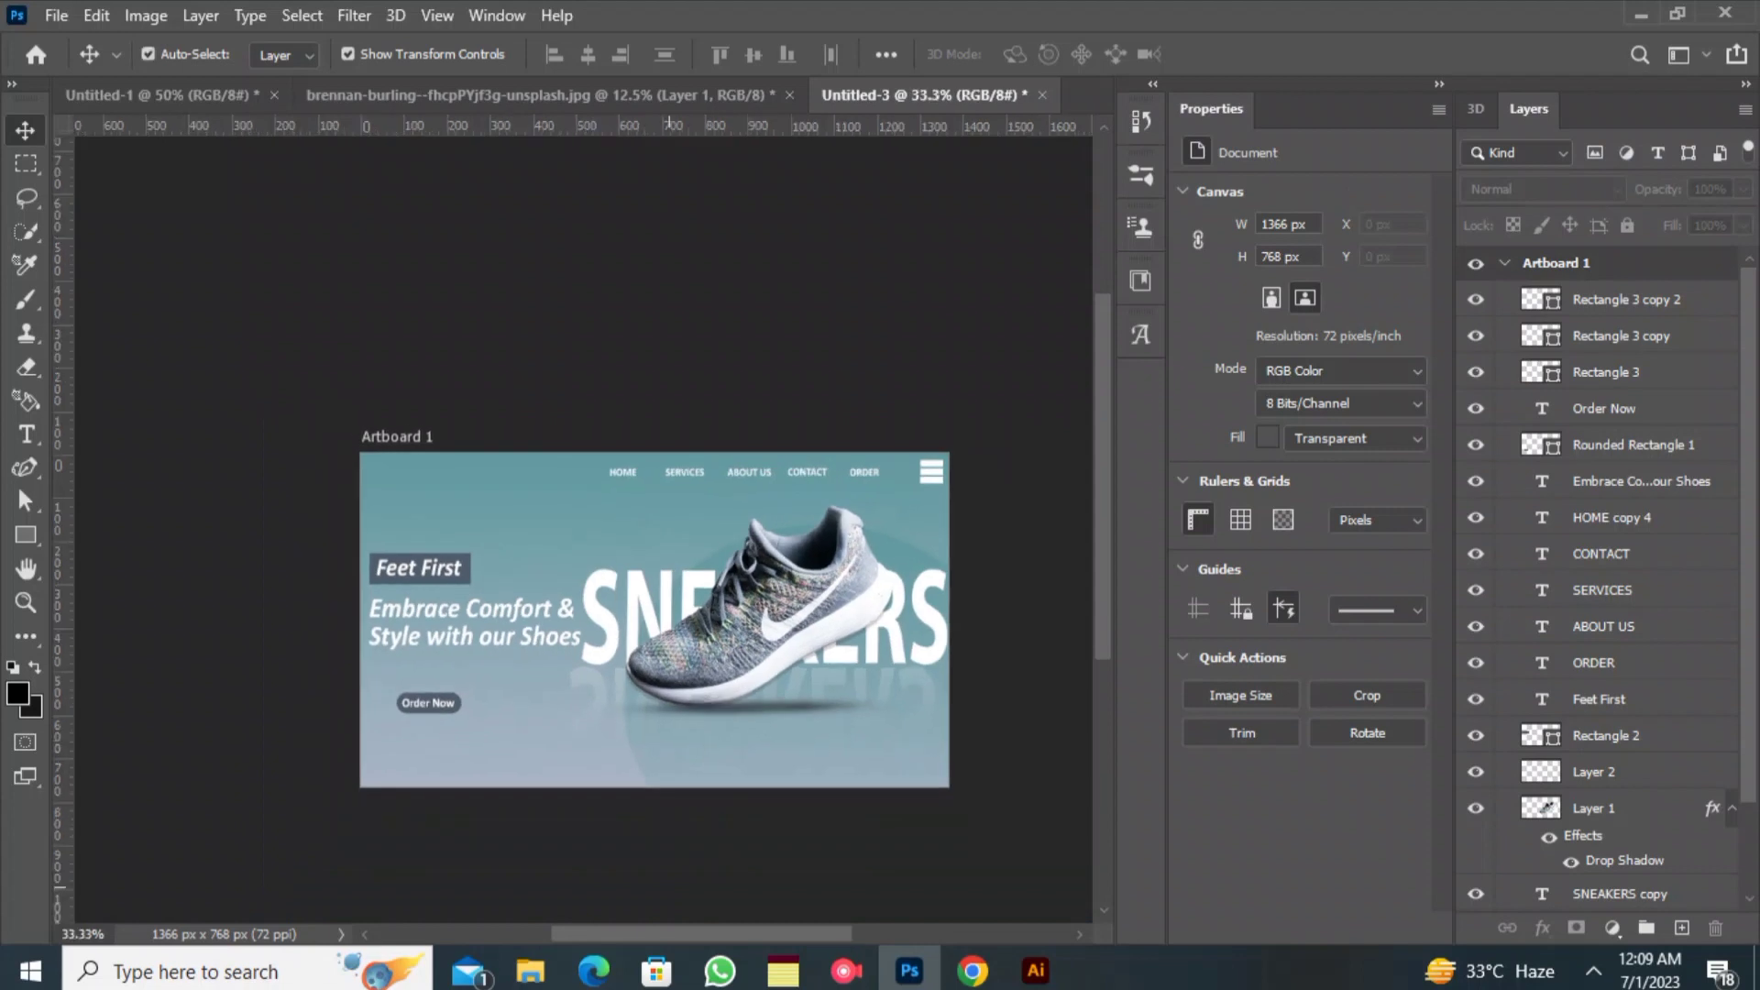
pyautogui.hotkey('ctrl', '+')
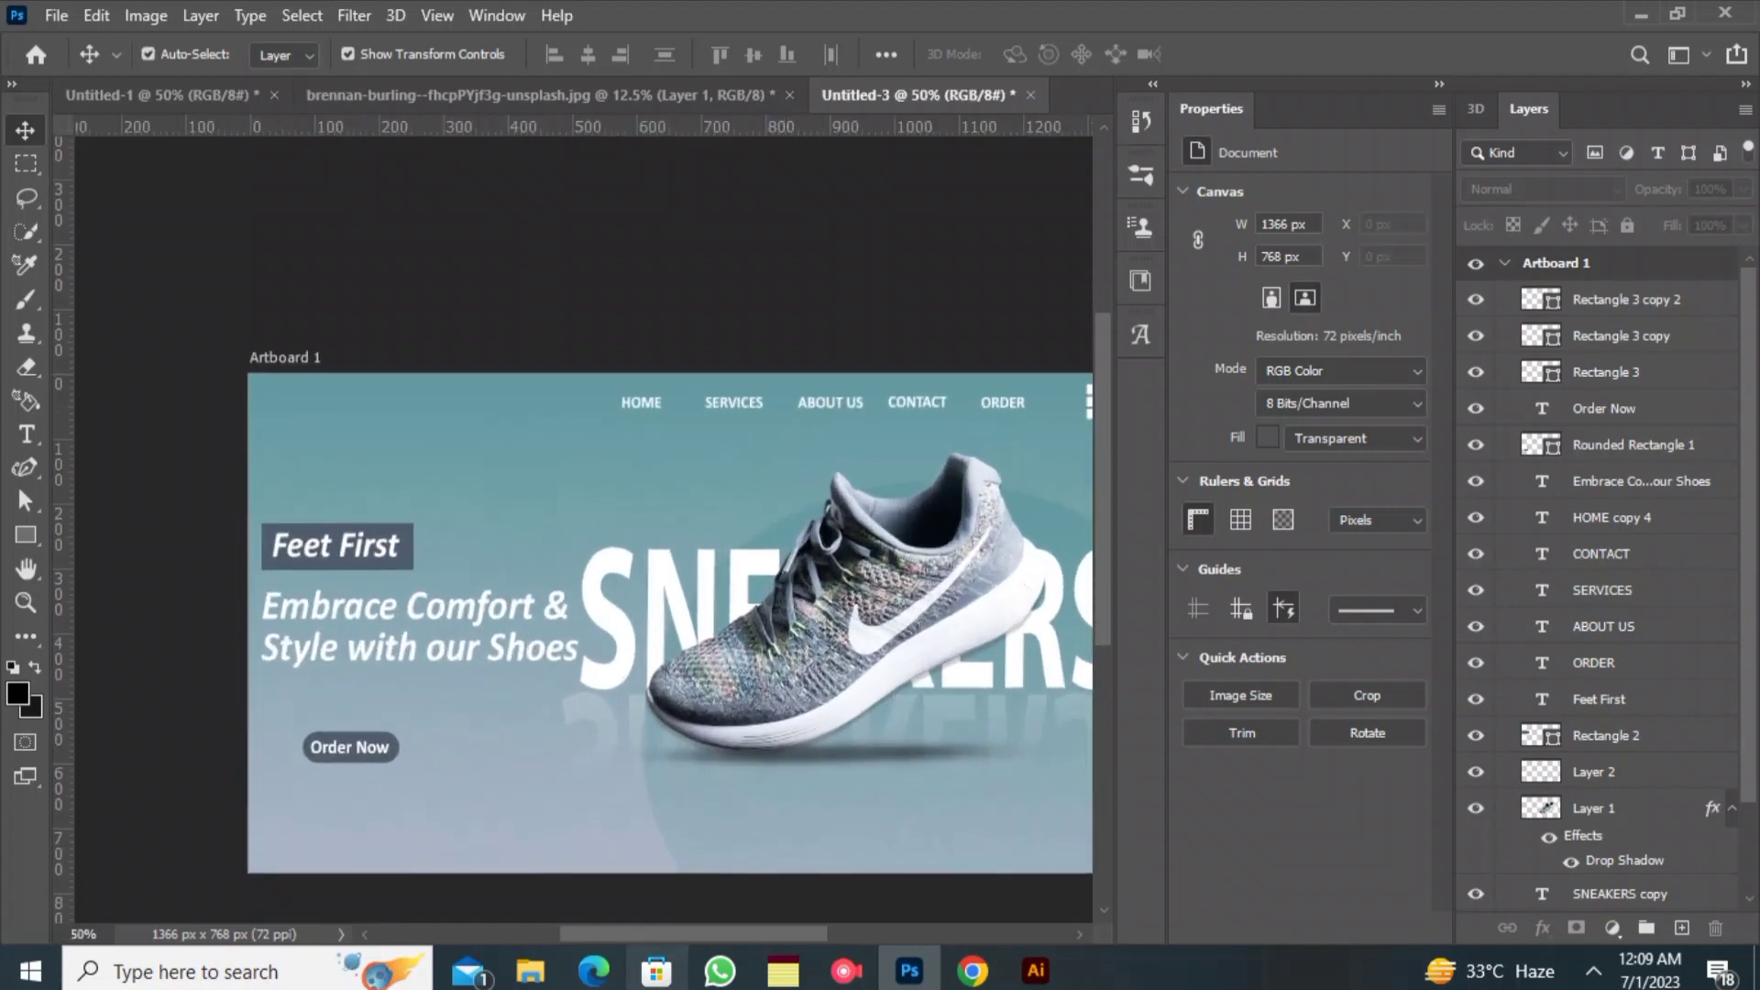
pyautogui.hscroll(1, 412, 502)
pyautogui.scroll(-1, 412, 503)
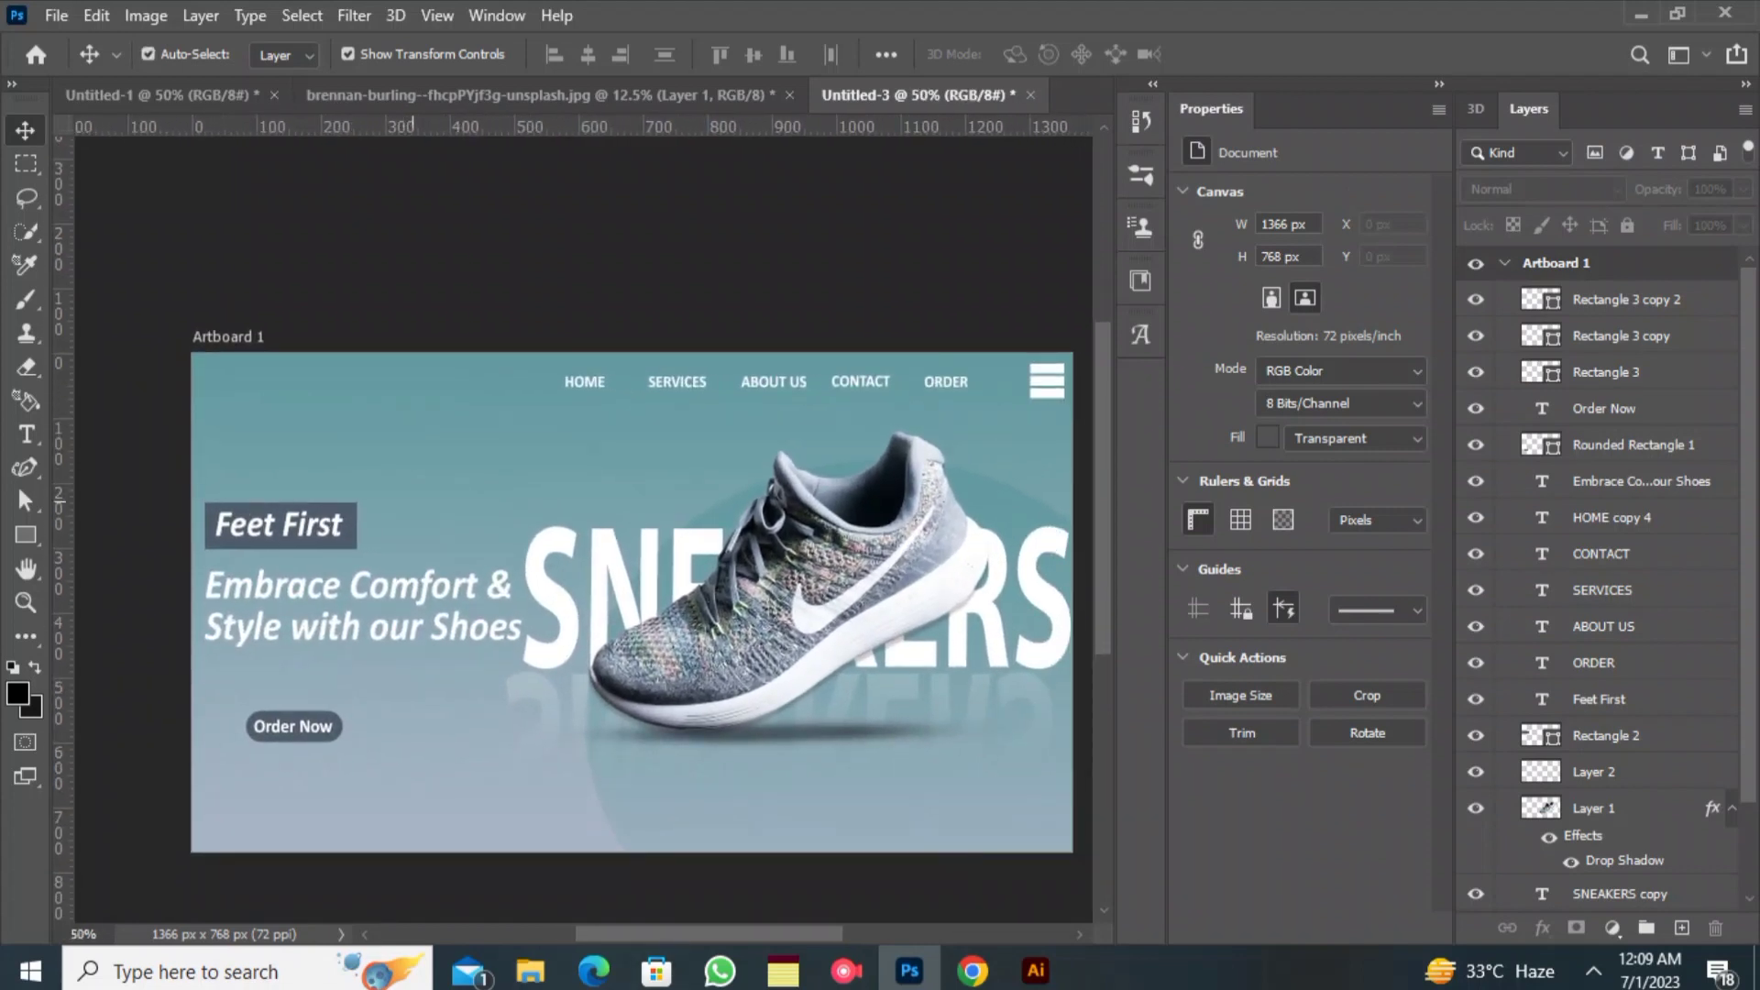
pyautogui.scroll(-2, 581, 525)
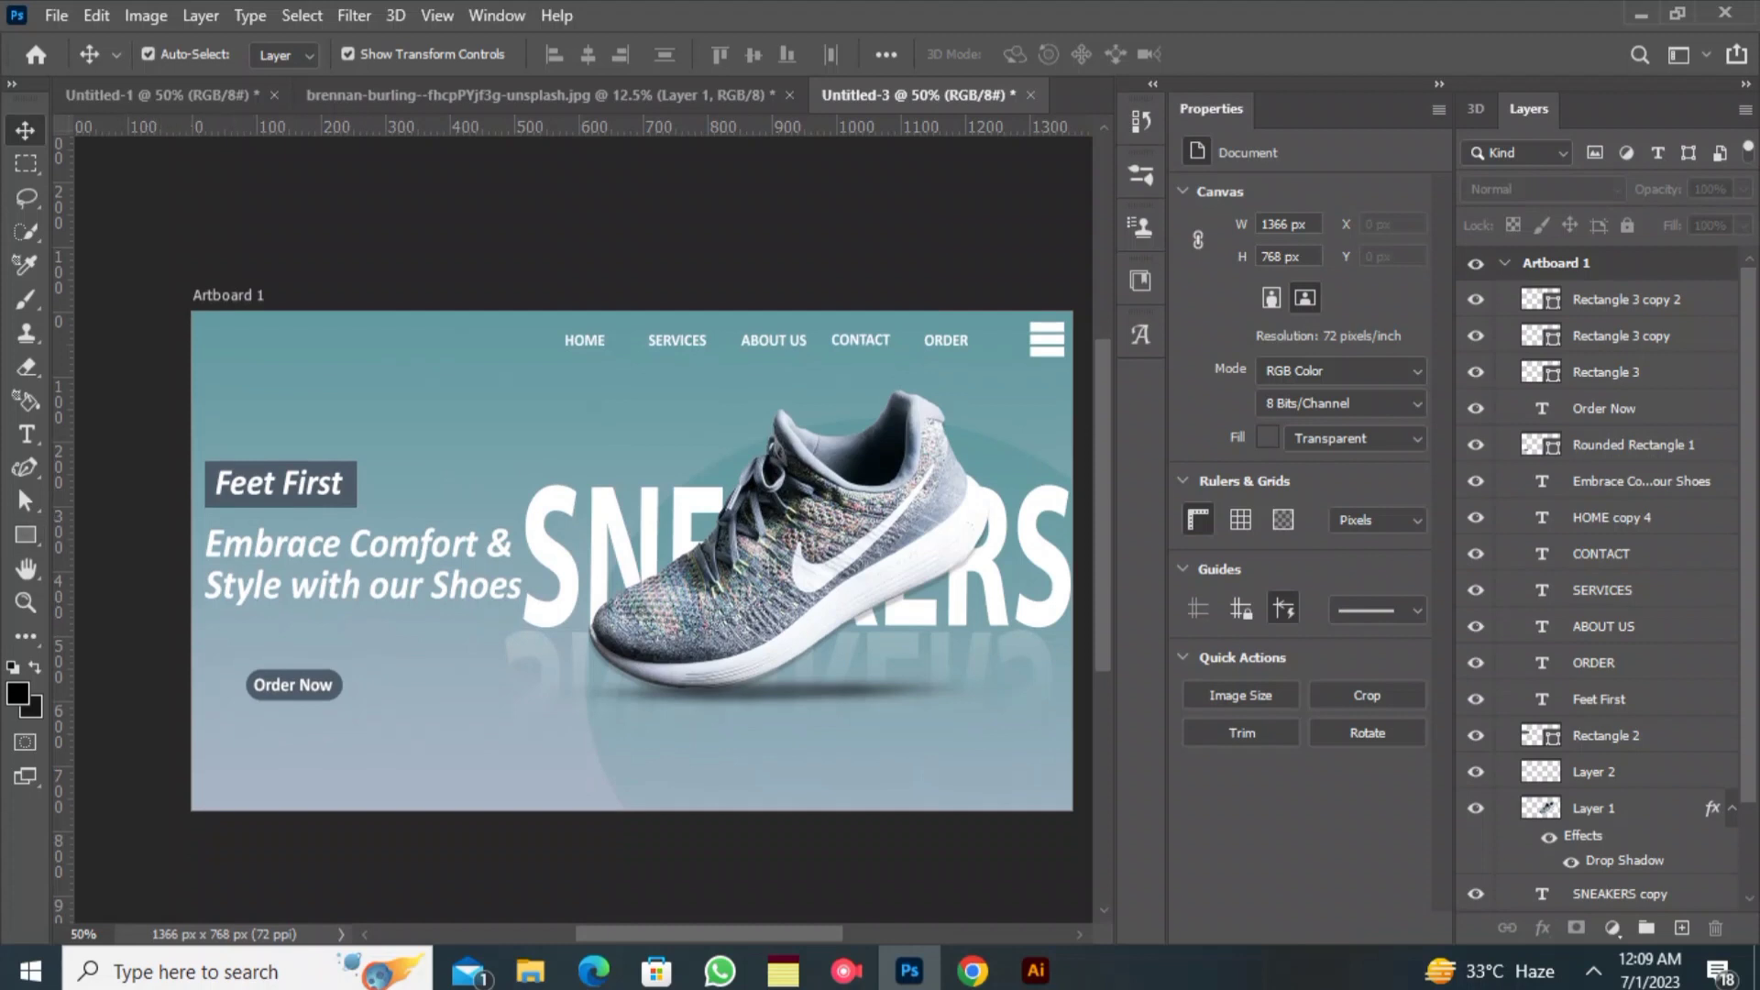
pyautogui.rightClick(25, 534)
pyautogui.click(128, 585)
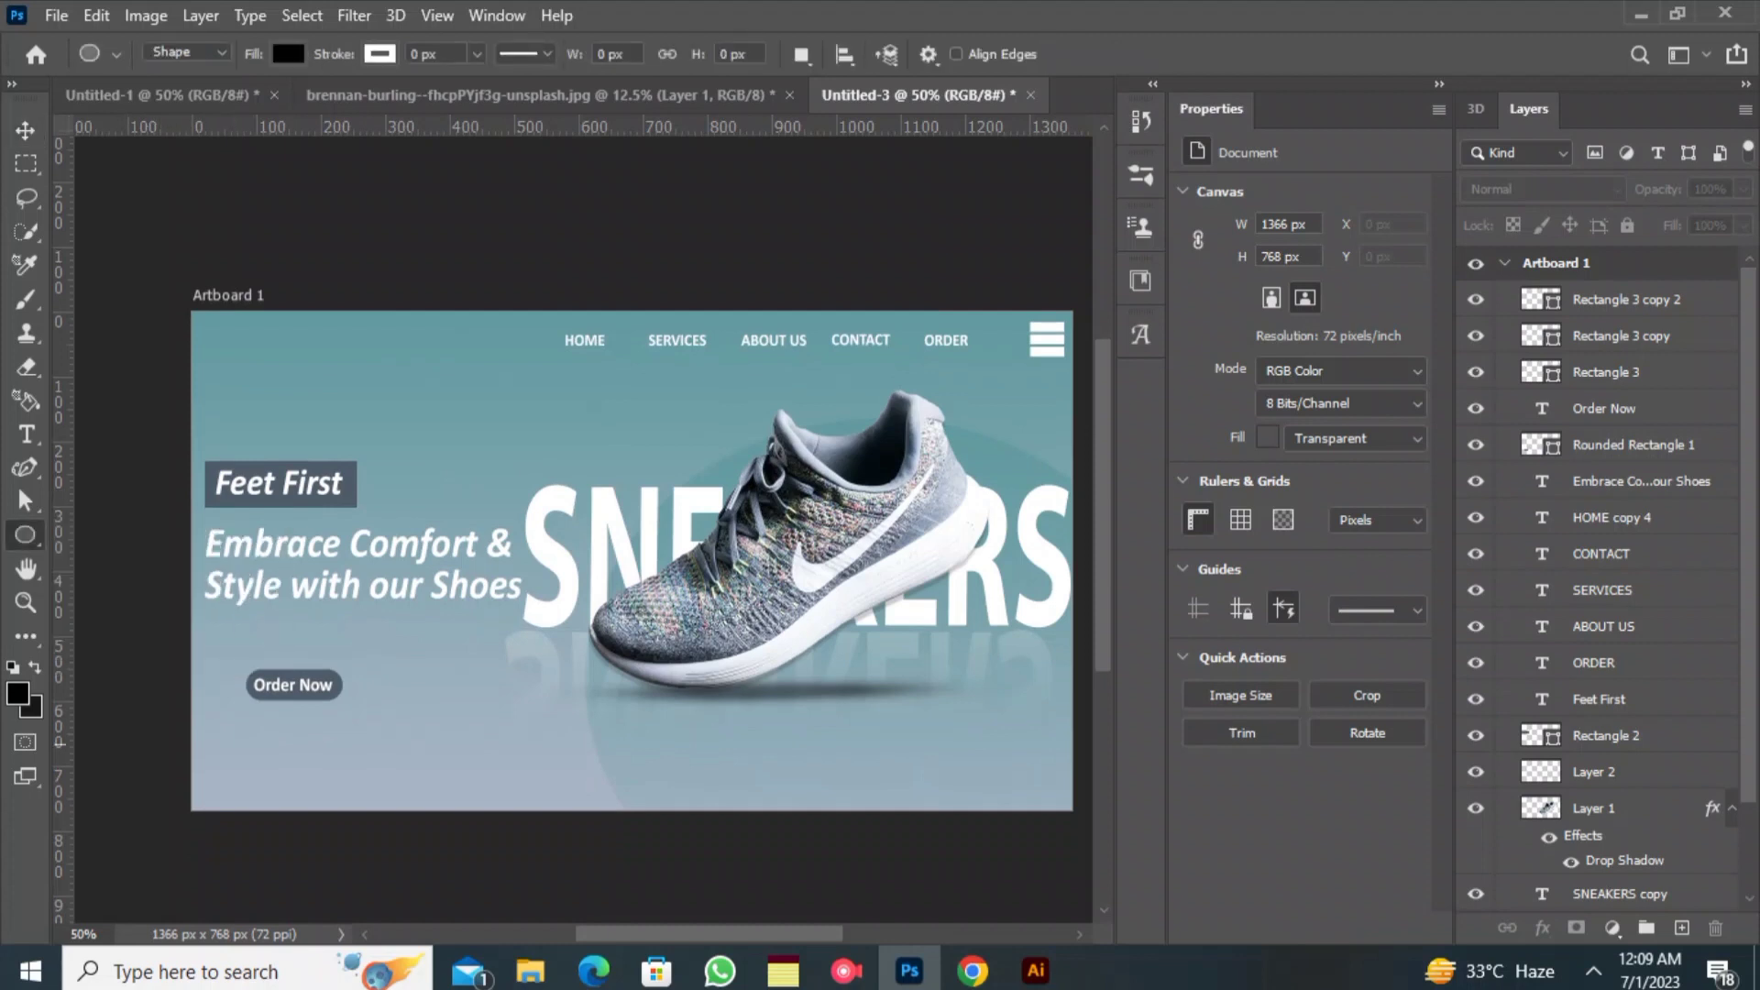
pyautogui.moveTo(534, 759); pyautogui.dragTo(544, 769)
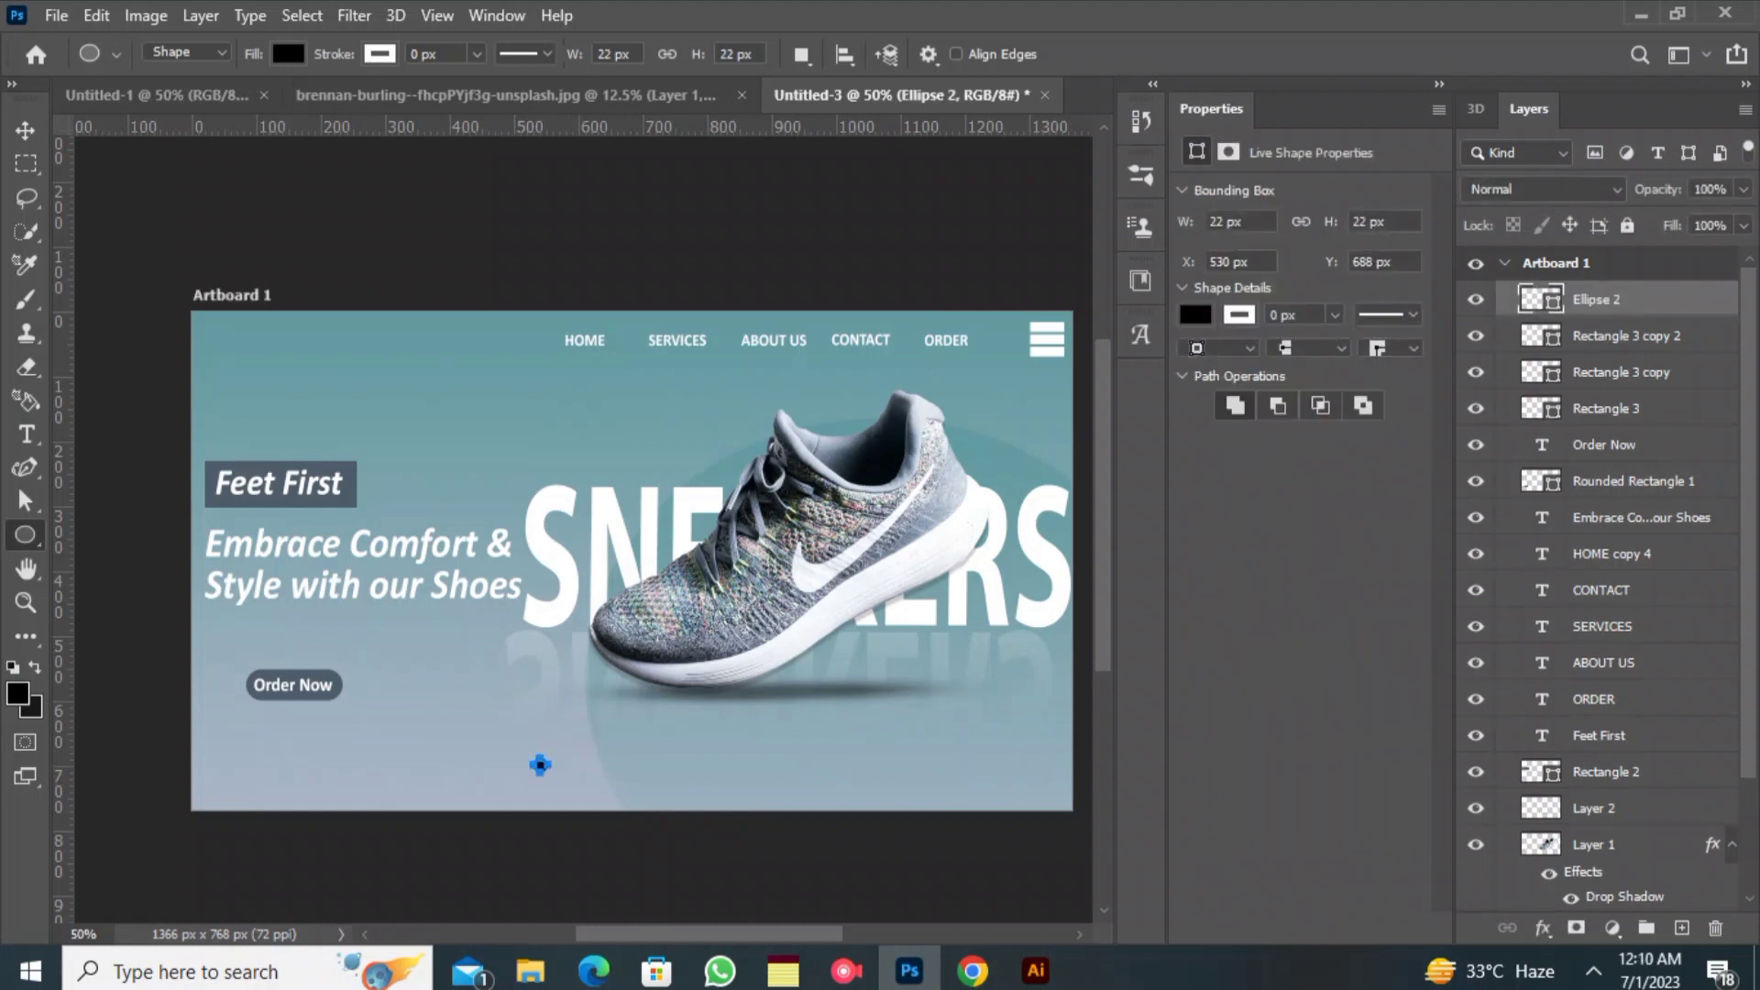
pyautogui.click(289, 54)
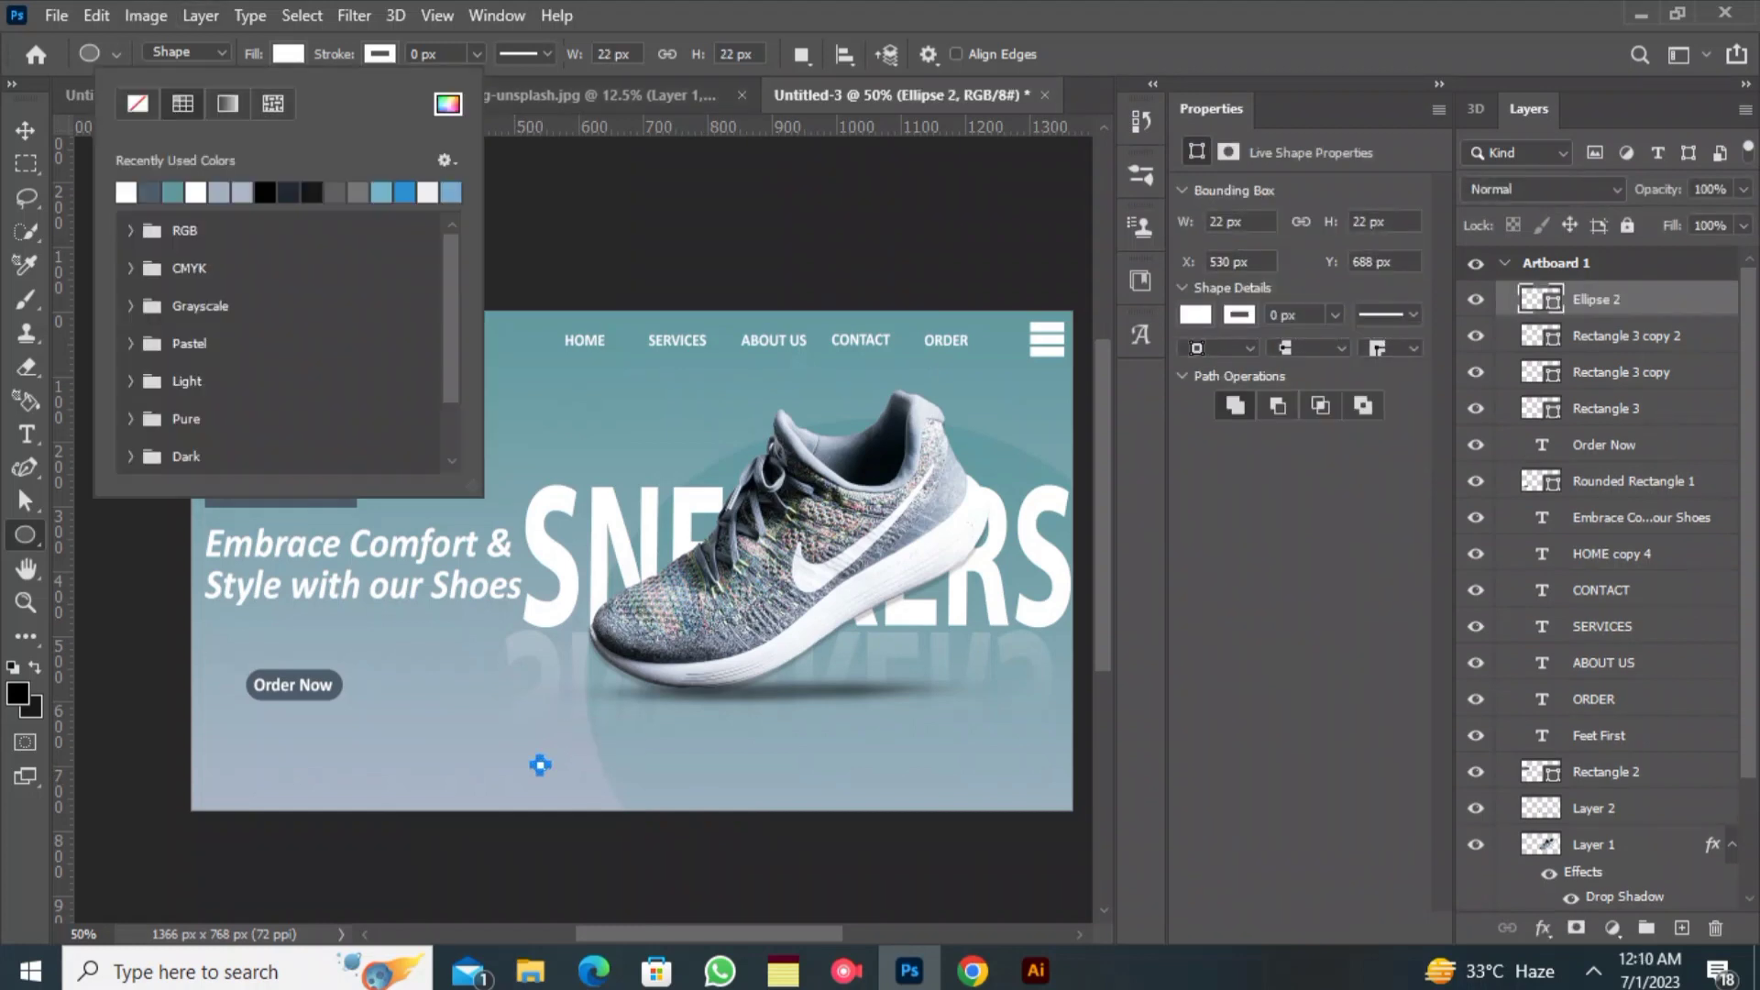
pyautogui.click(1084, 296)
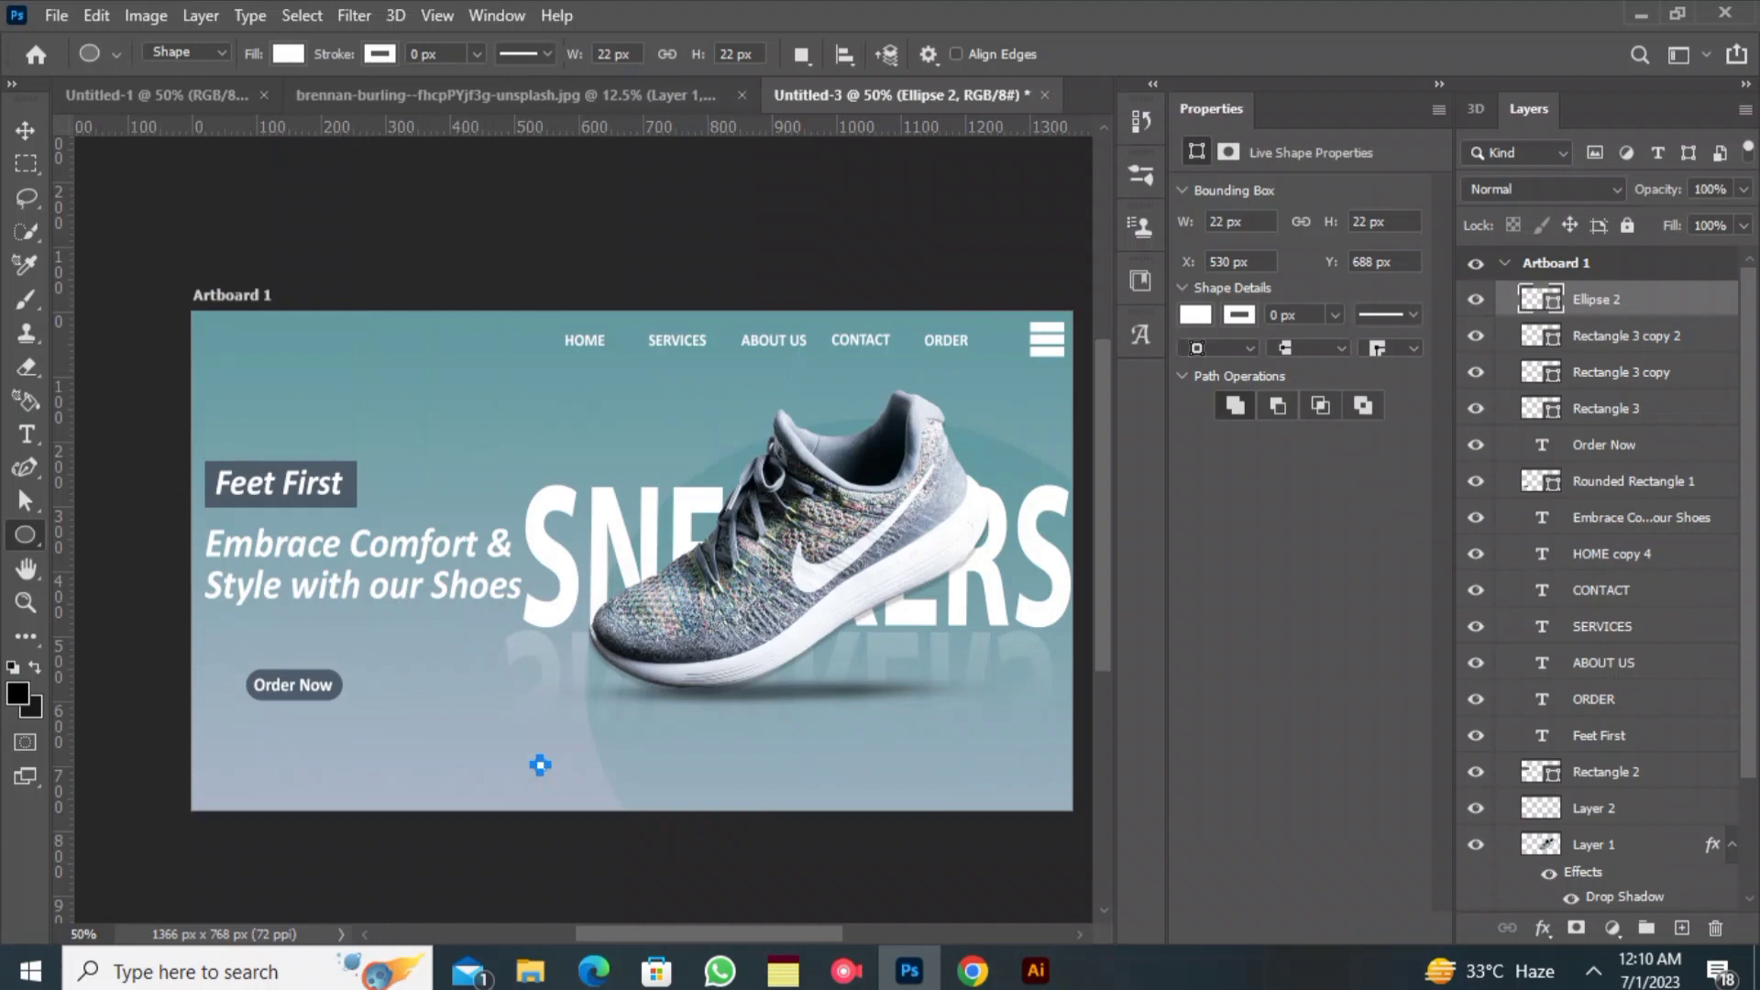
# - Duplicate the white circle twice and place the copies to its right, forming an evenly spaced row of three dots
pyautogui.hotkey('ctrl', 'j')
pyautogui.hotkey('ctrl', 'j')
pyautogui.click(611, 168)
pyautogui.press('Escape')
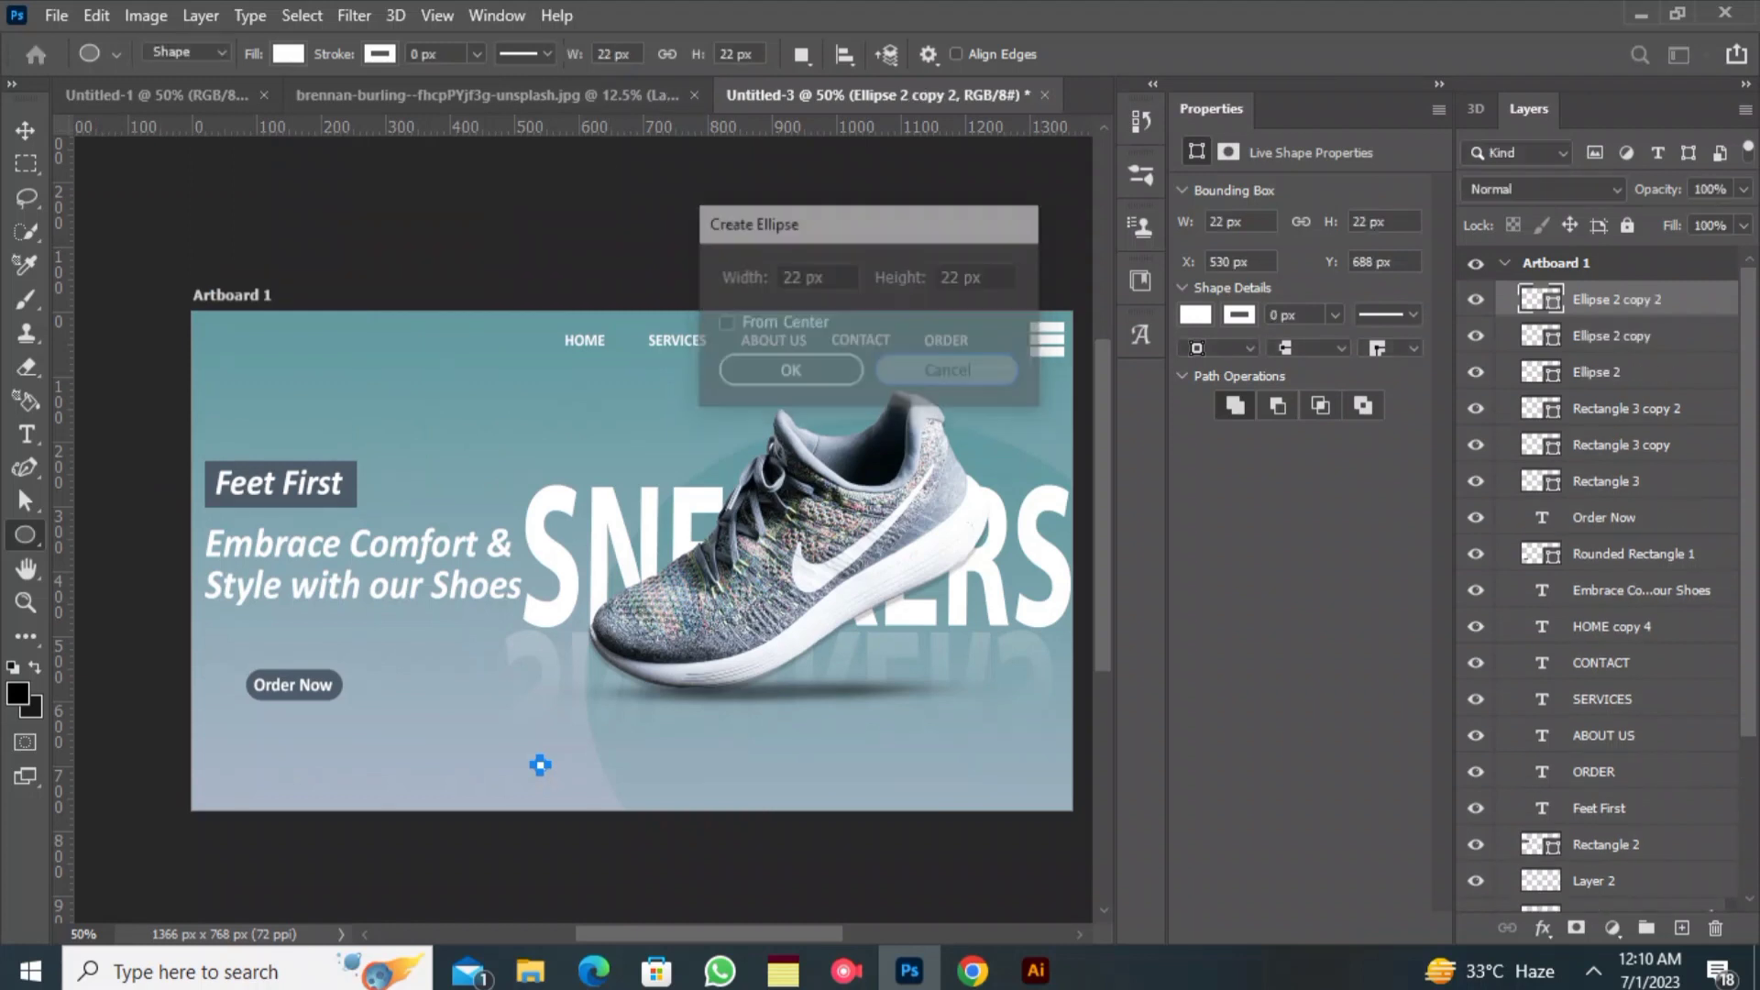
pyautogui.click(24, 130)
pyautogui.click(541, 776)
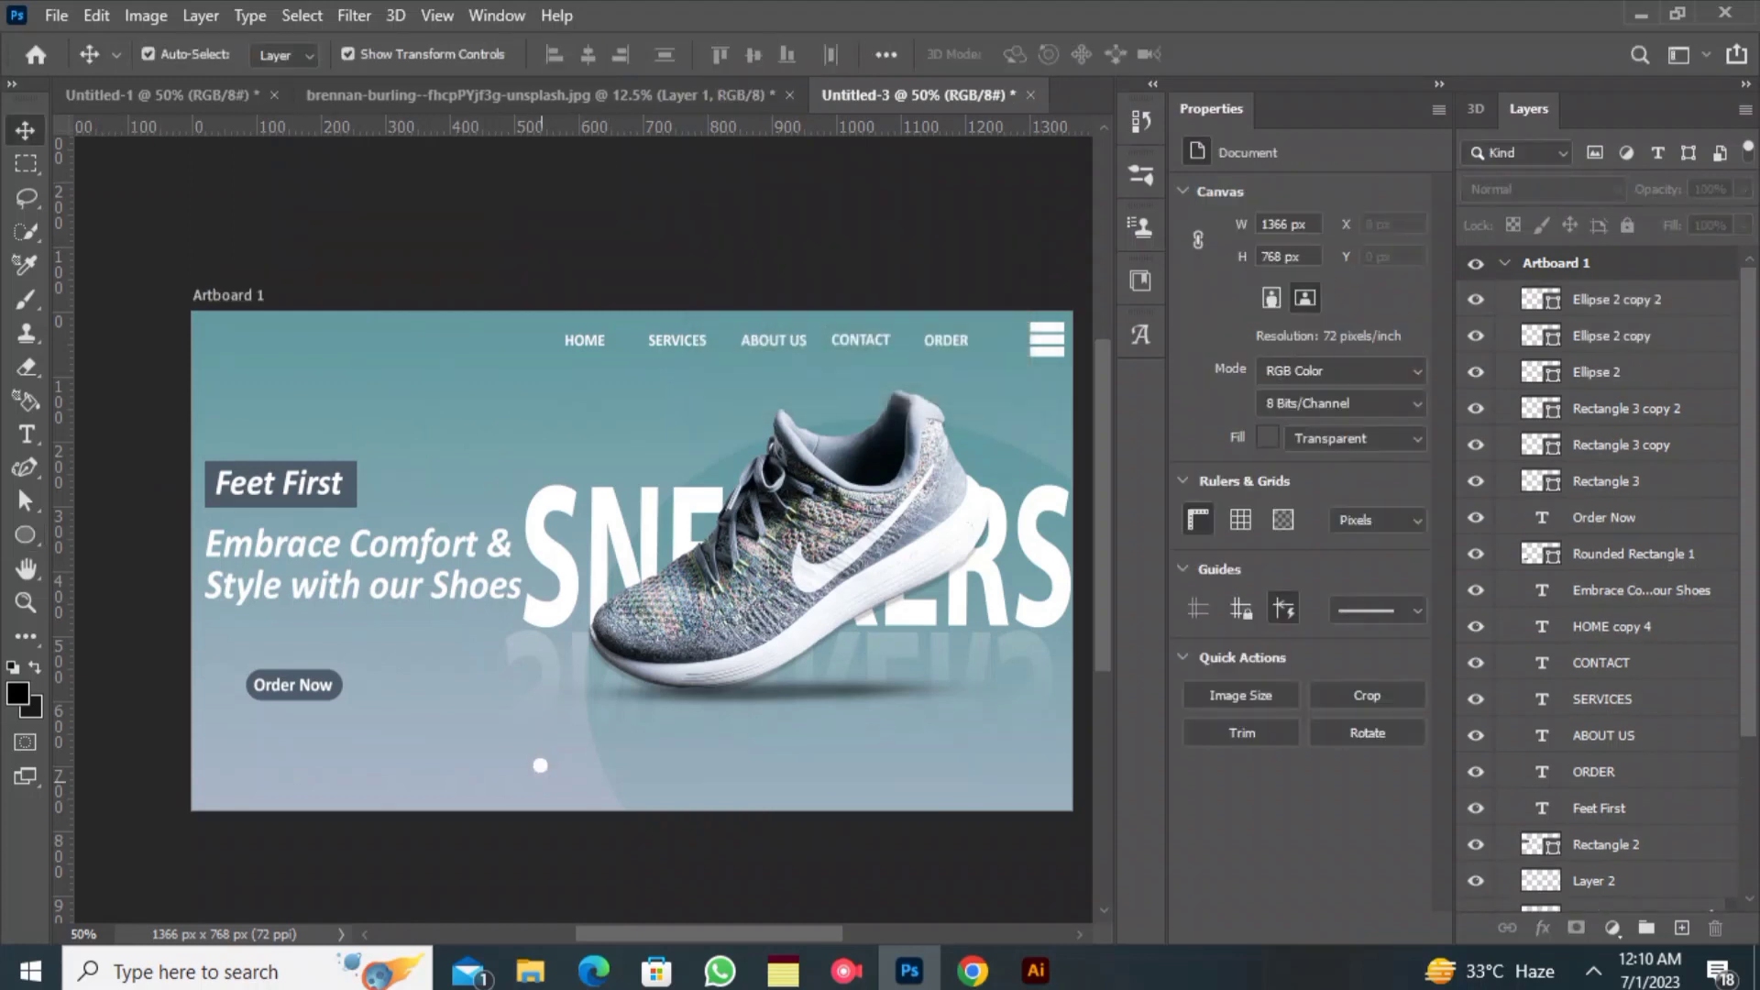
pyautogui.moveTo(540, 766); pyautogui.dragTo(590, 765)
pyautogui.click(548, 787)
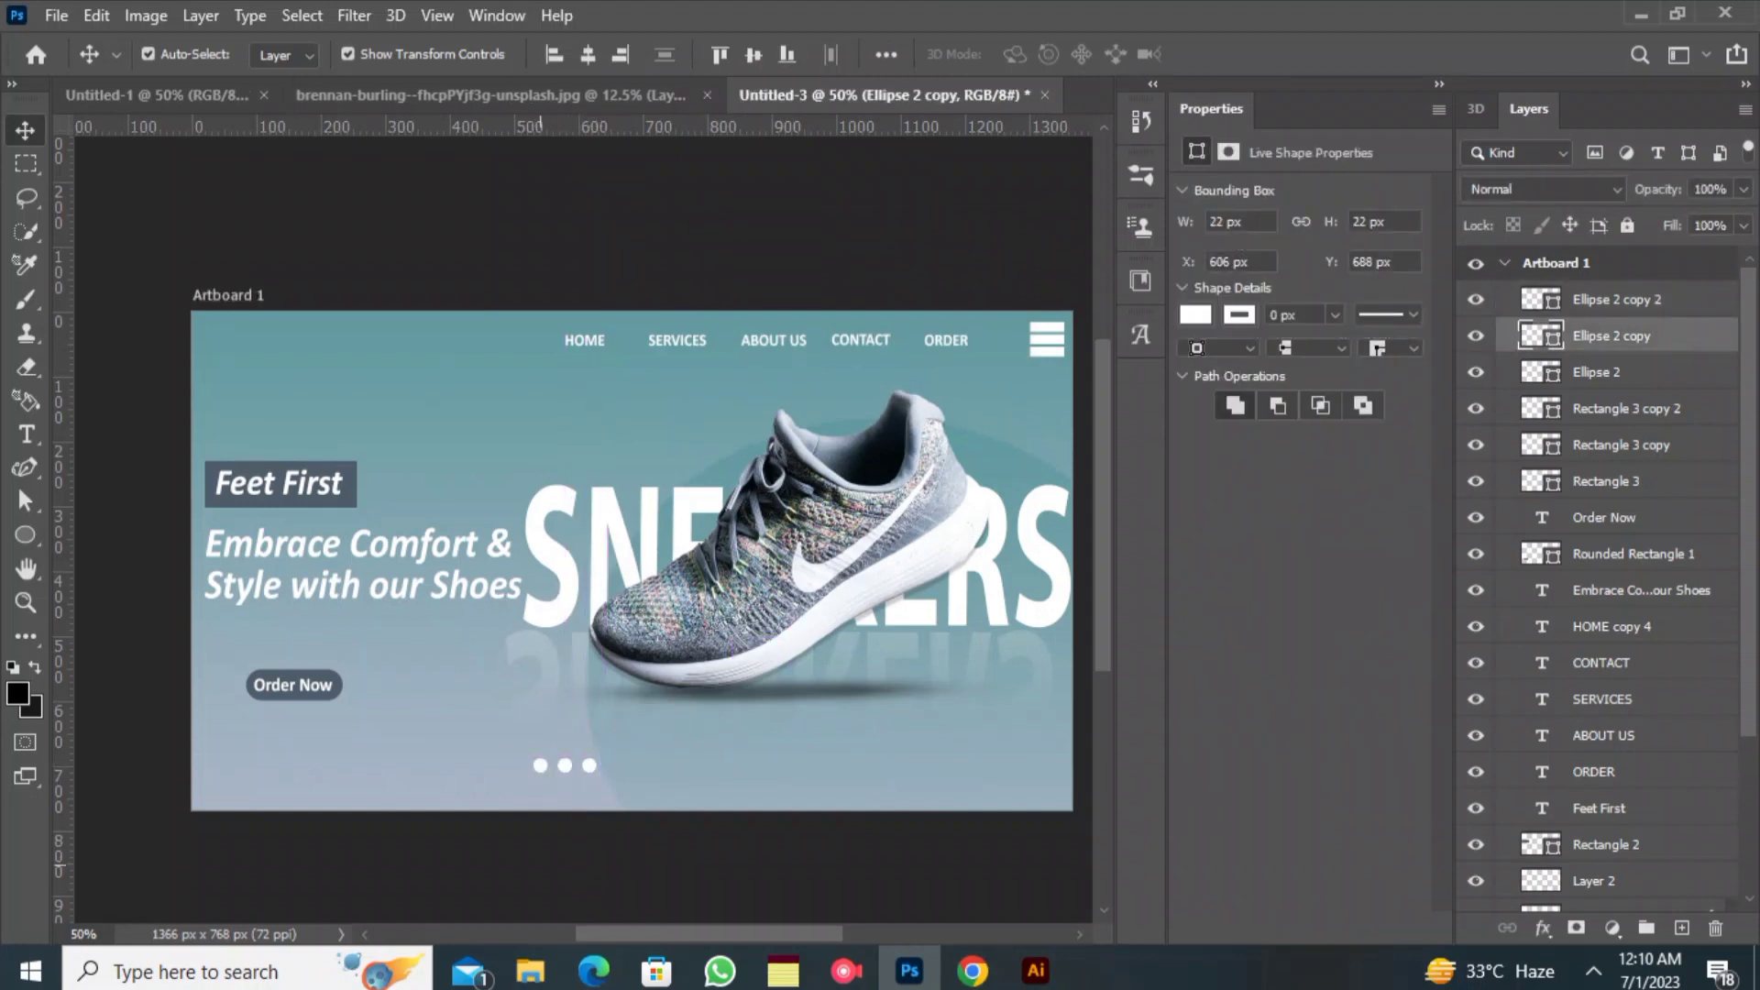
pyautogui.moveTo(517, 842); pyautogui.dragTo(561, 763)
pyautogui.click(1627, 225)
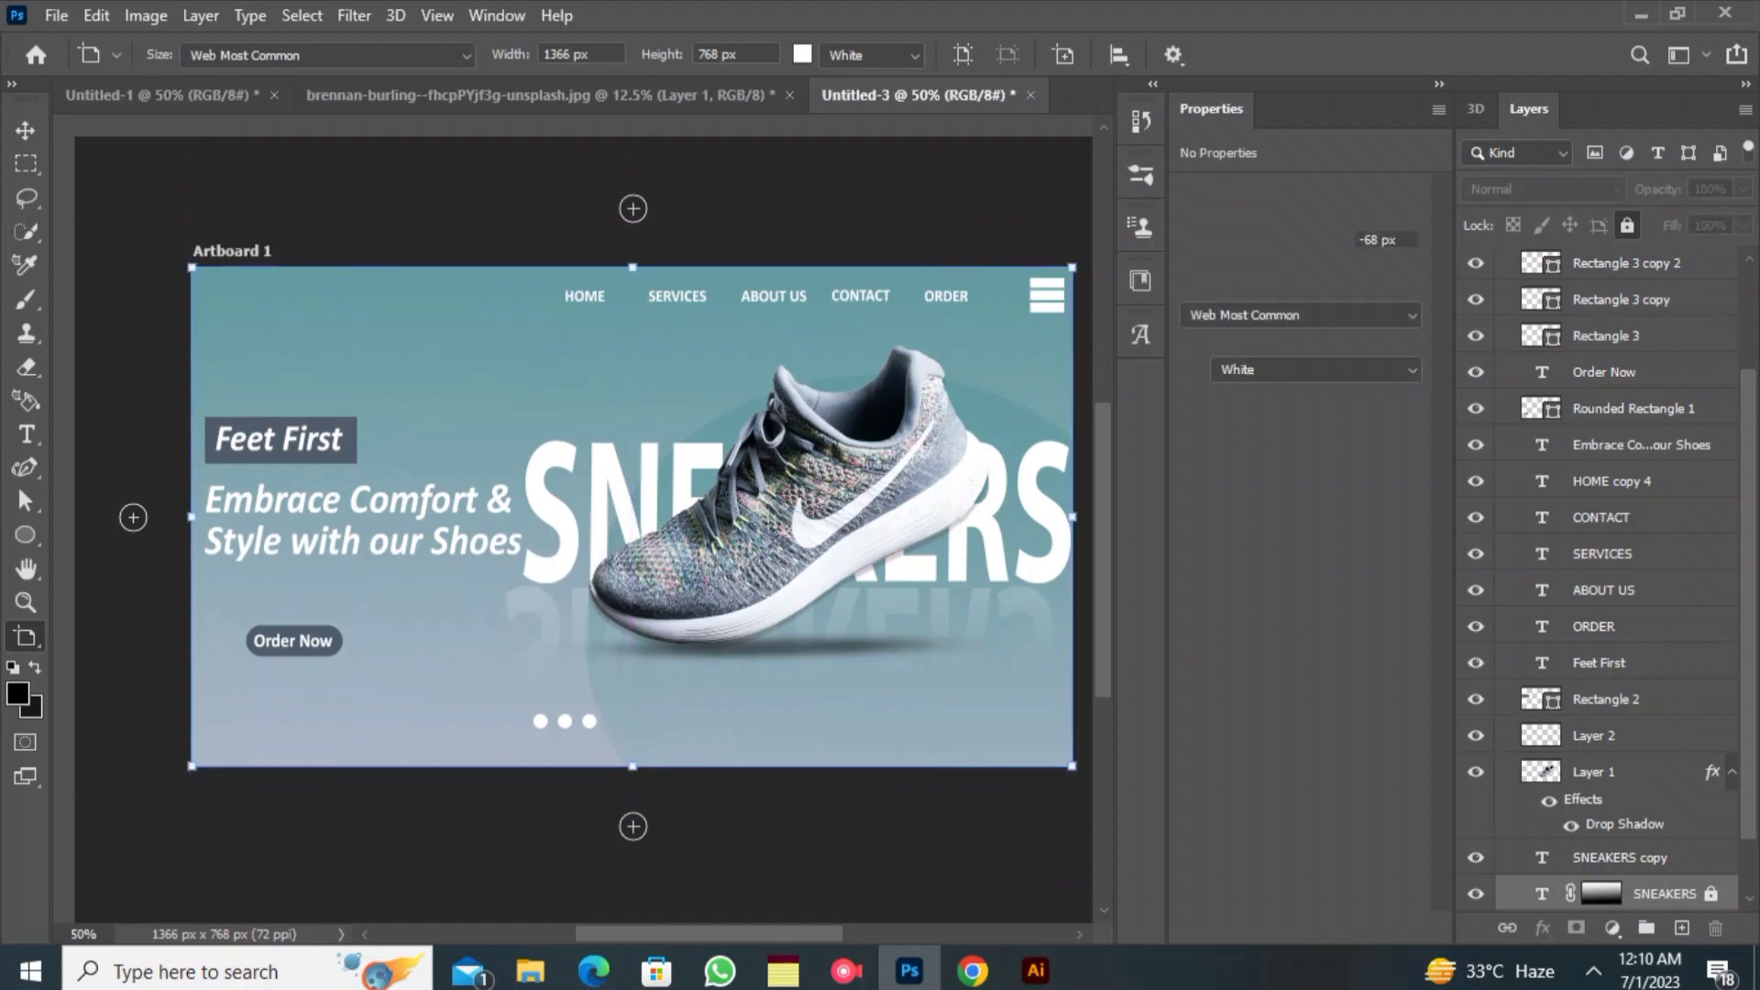
pyautogui.moveTo(511, 832); pyautogui.dragTo(65, 126)
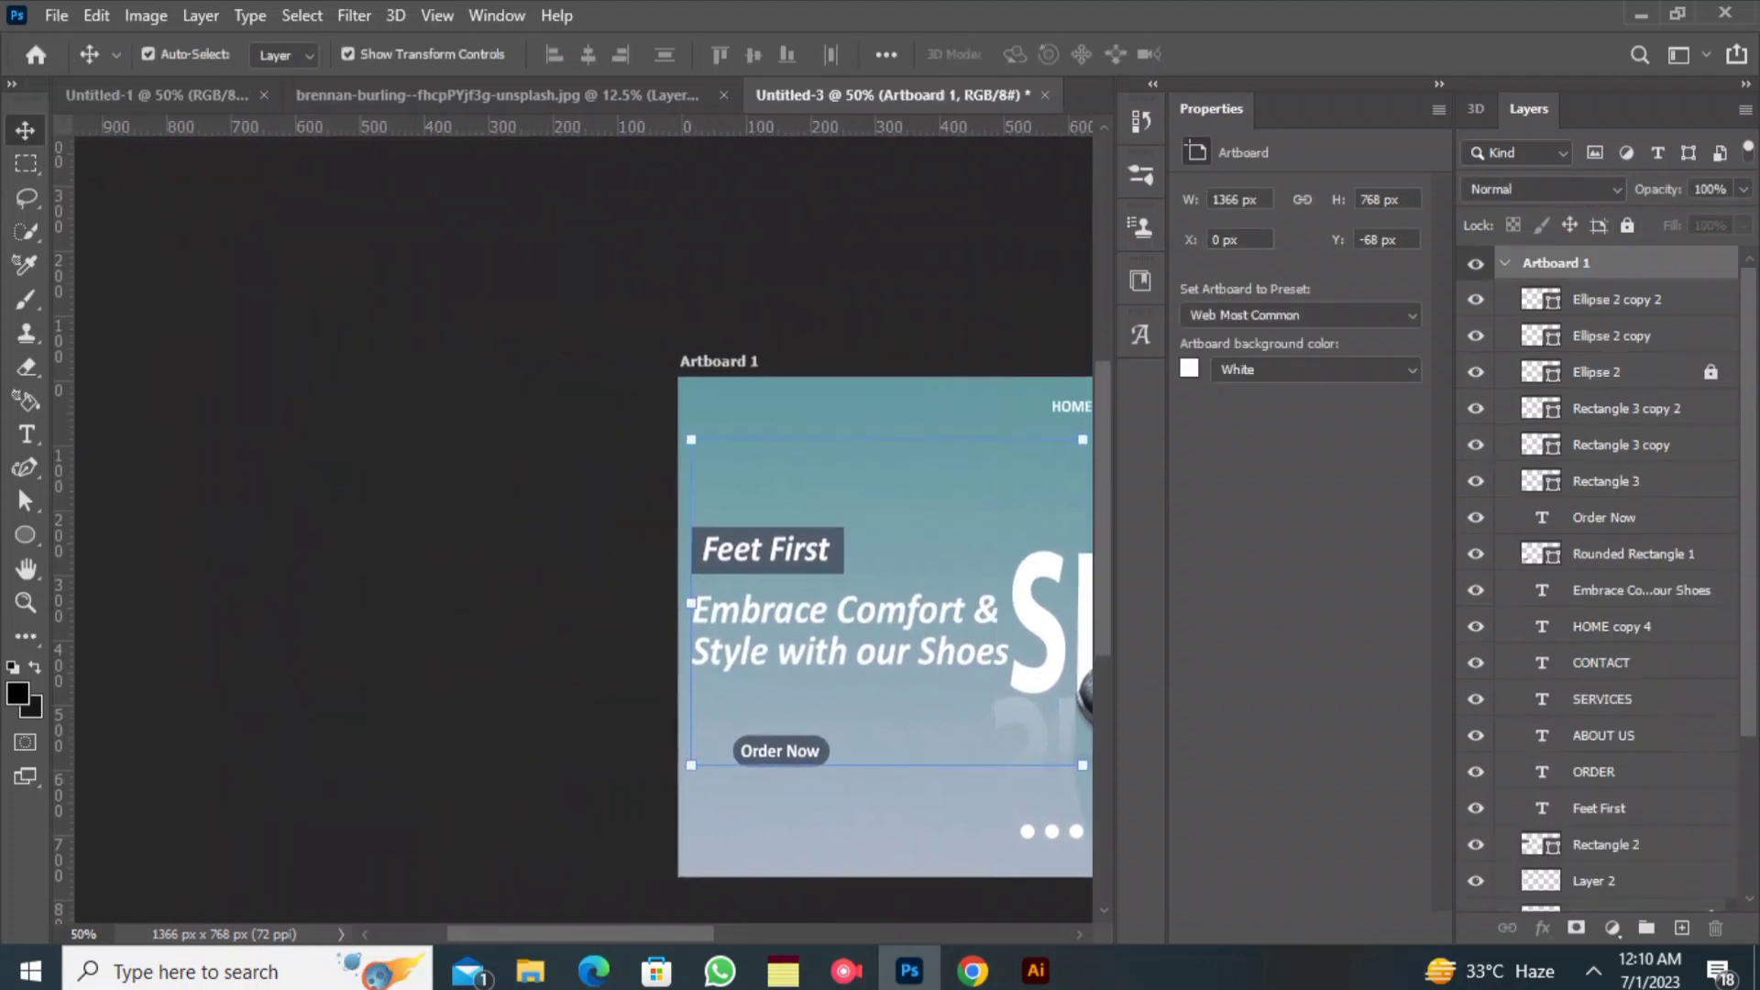
pyautogui.moveTo(651, 934); pyautogui.dragTo(778, 934)
pyautogui.hscroll(1, 477, 793)
pyautogui.scroll(-2, 478, 793)
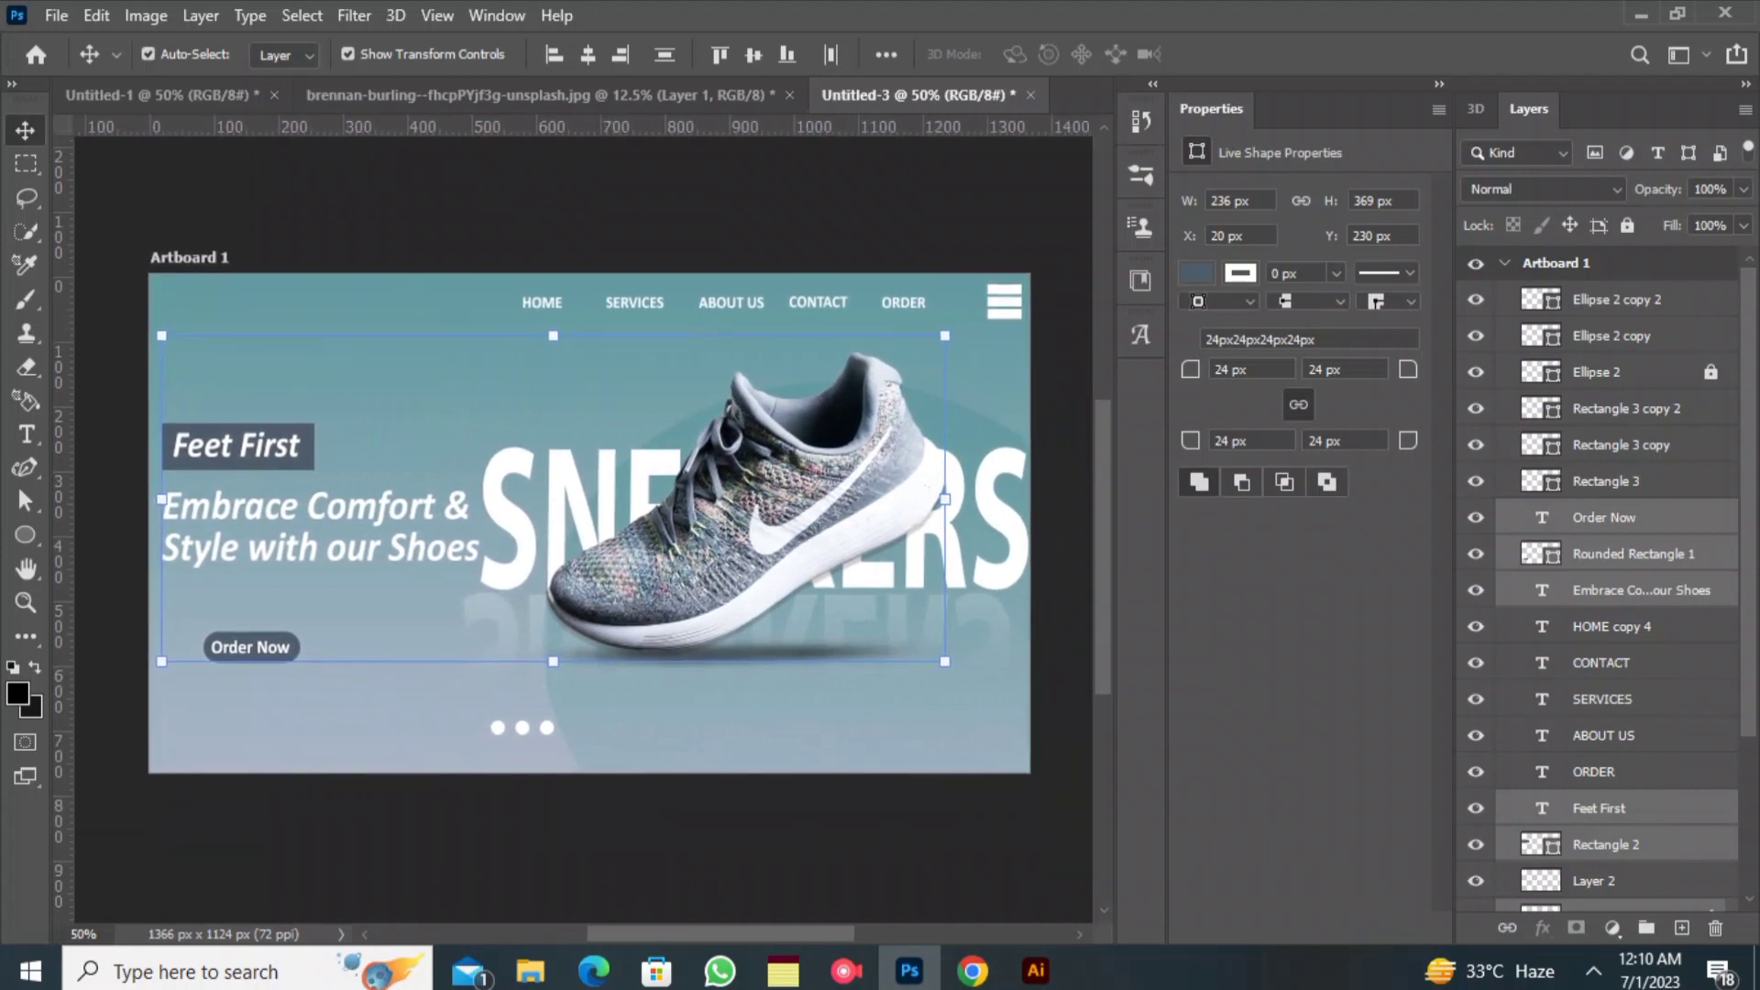
pyautogui.moveTo(478, 793); pyautogui.dragTo(528, 714)
pyautogui.click(477, 733)
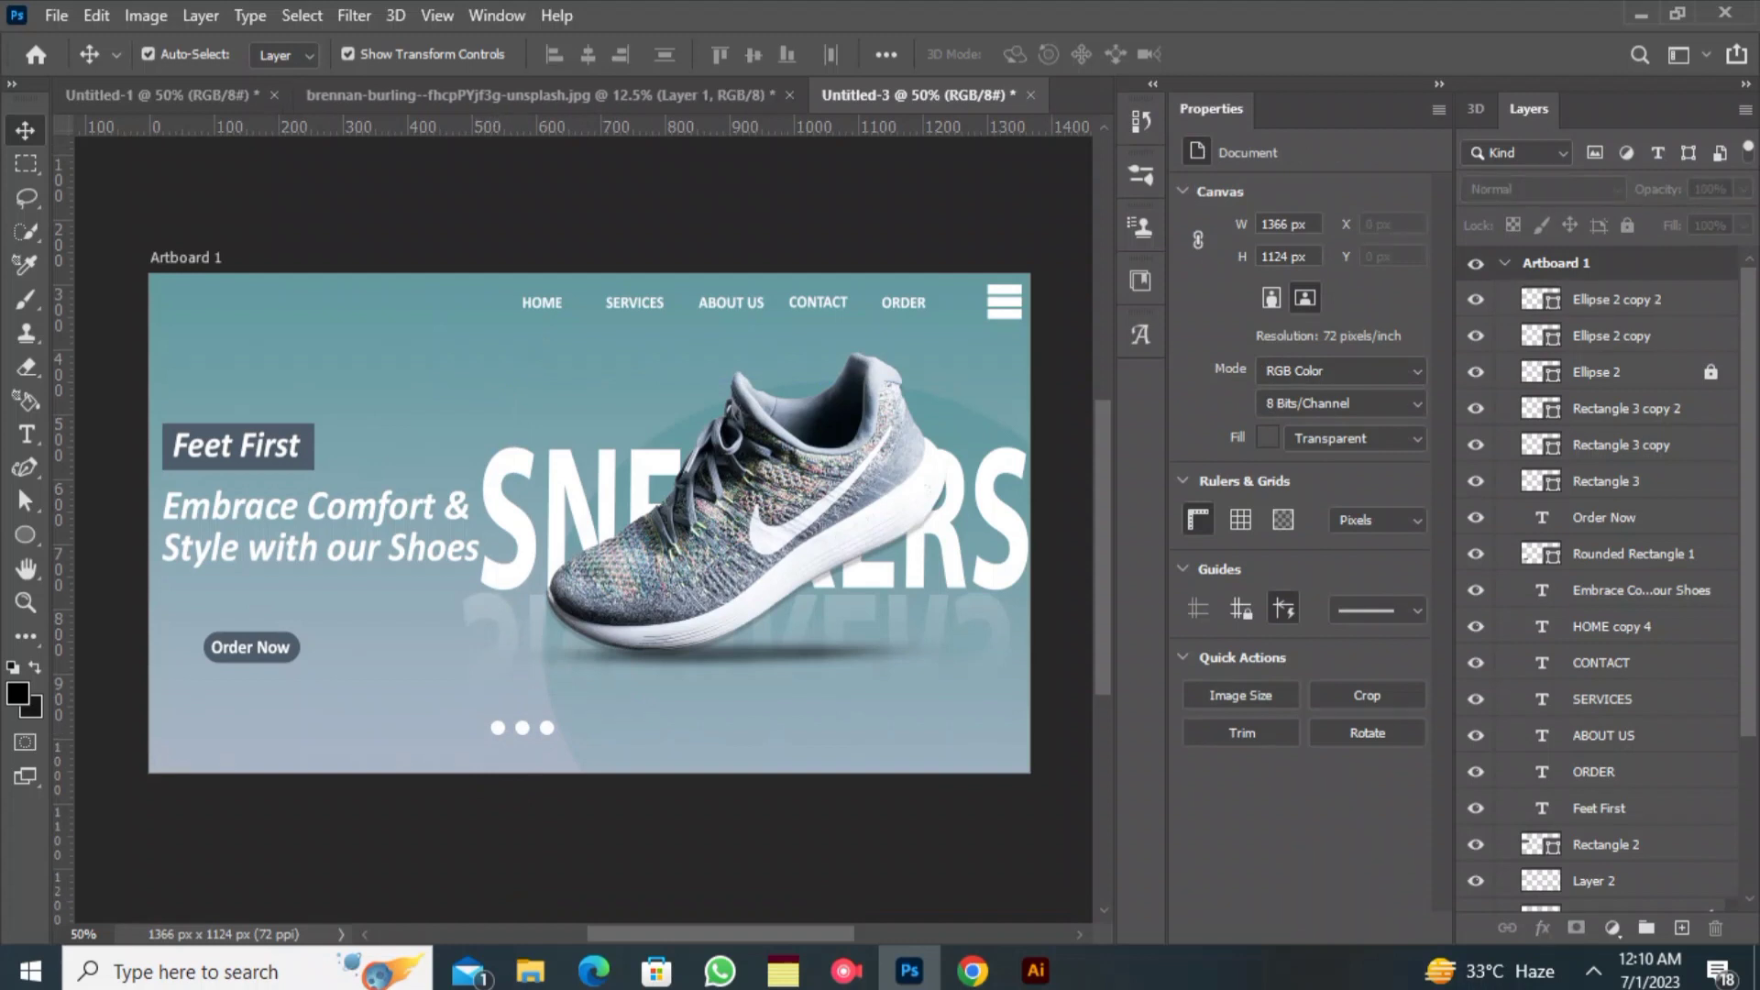
pyautogui.moveTo(493, 779); pyautogui.dragTo(553, 741)
pyautogui.click(552, 778)
pyautogui.scroll(1, 1604, 587)
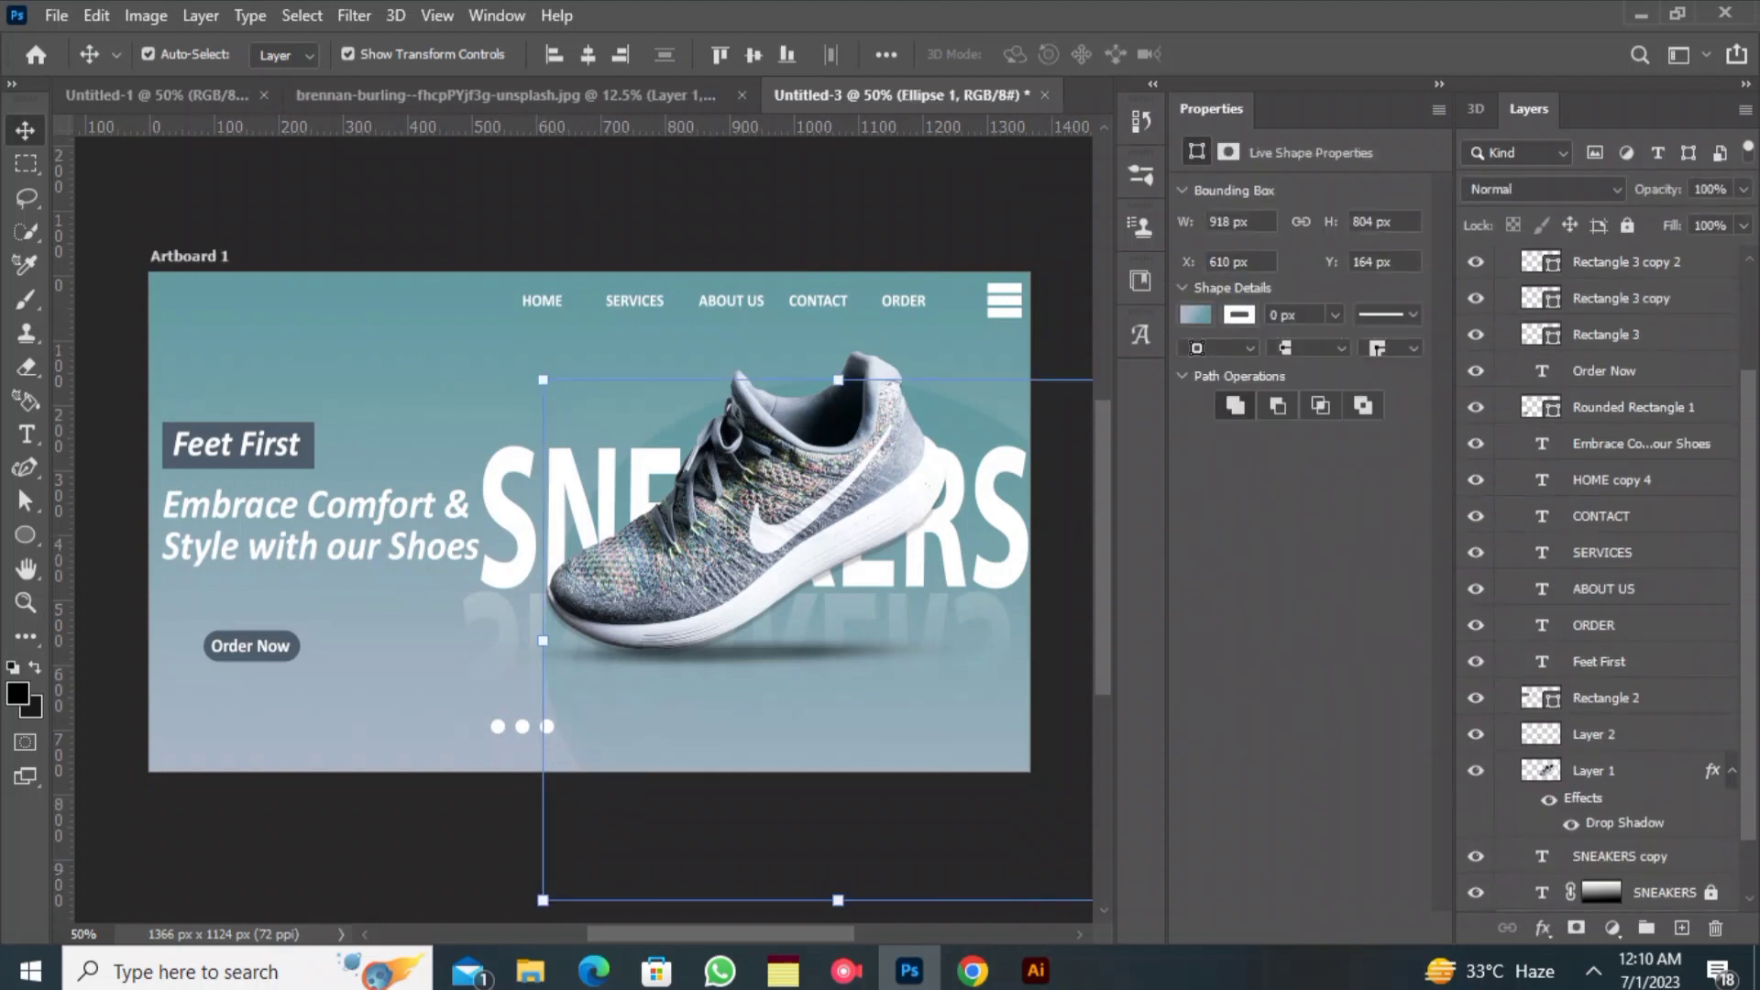
pyautogui.scroll(3, 1604, 587)
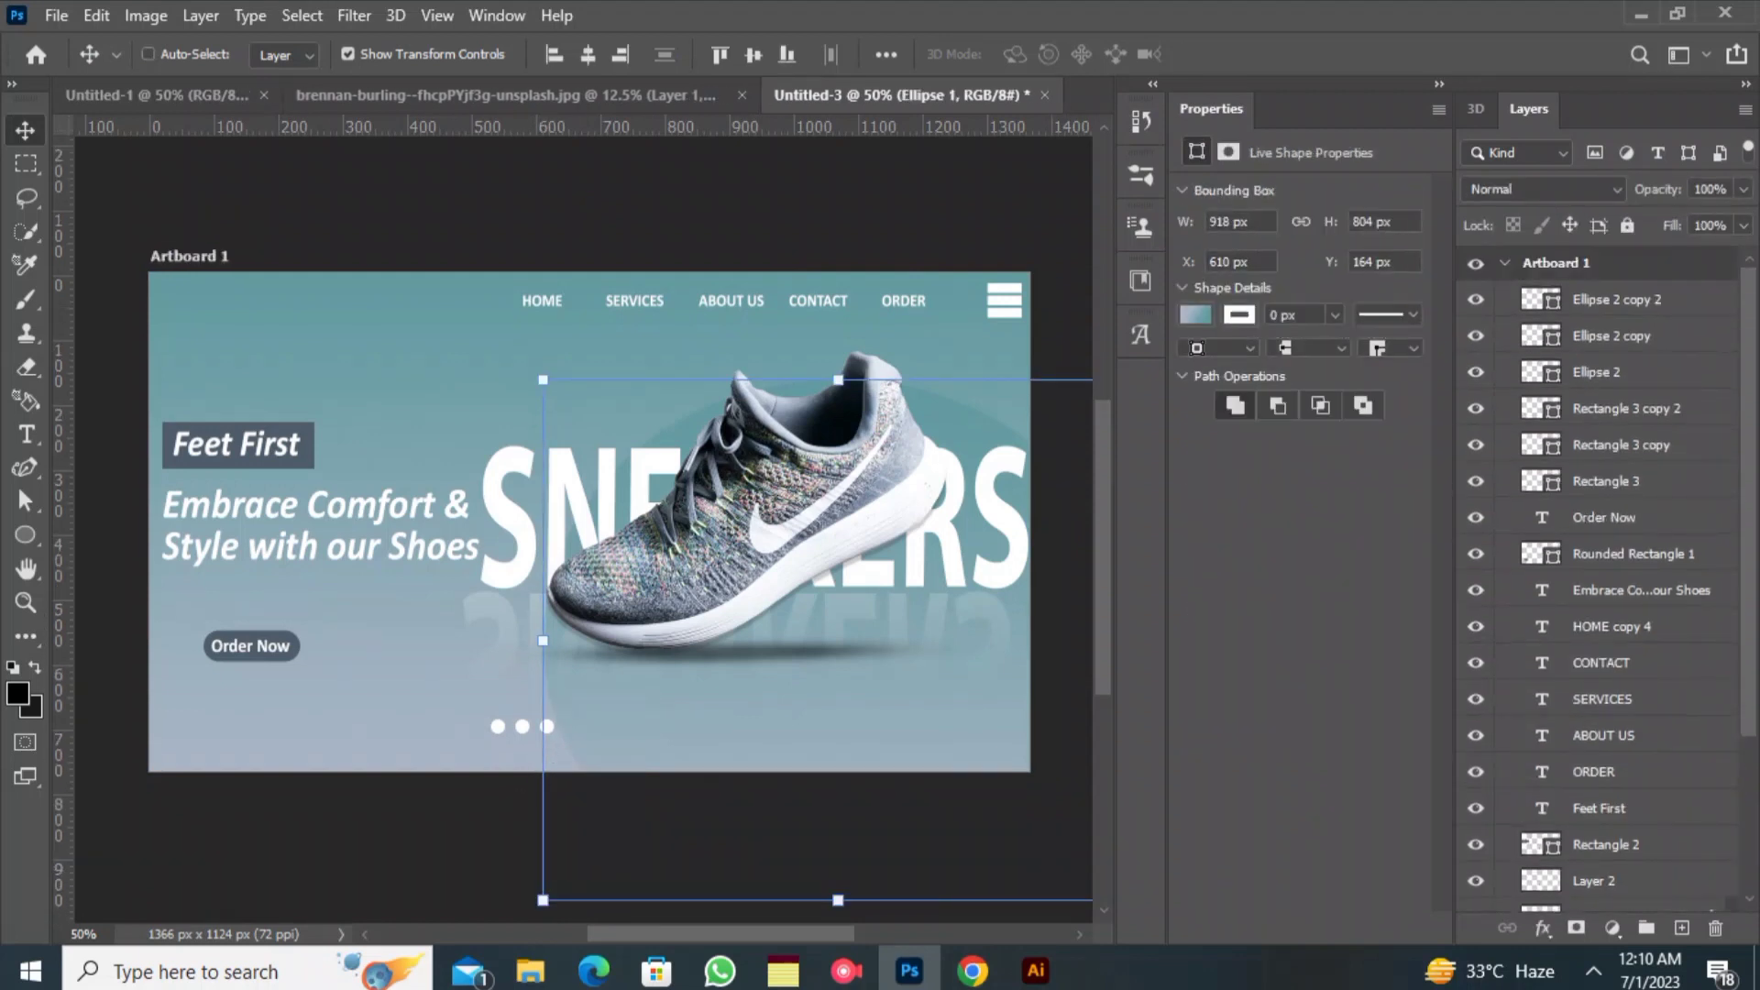
pyautogui.keyDown('ctrl'); pyautogui.click(1617, 300); pyautogui.keyUp('ctrl')
pyautogui.keyDown('ctrl'); pyautogui.click(1614, 336); pyautogui.keyUp('ctrl')
pyautogui.click(992, 805)
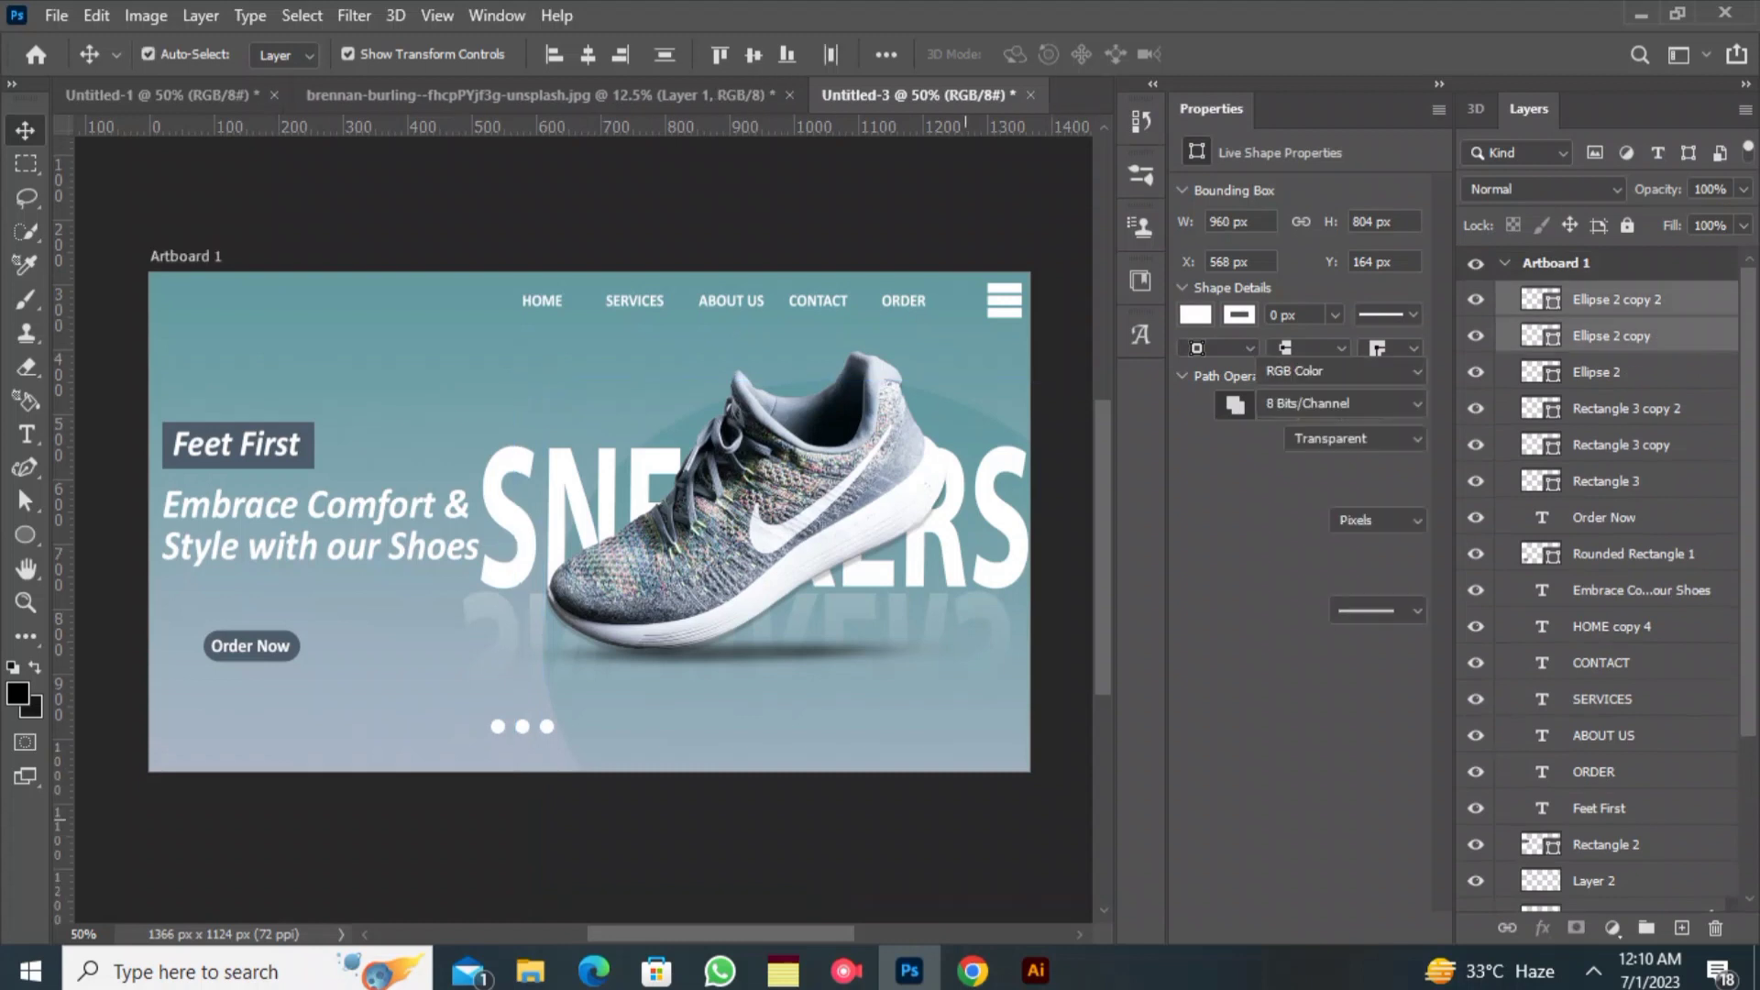
# - Select the three white dot layers together and move the row slightly down and right, to about X 561 px, Y 716 px
pyautogui.keyDown('ctrl'); pyautogui.click(1617, 300); pyautogui.keyUp('ctrl')
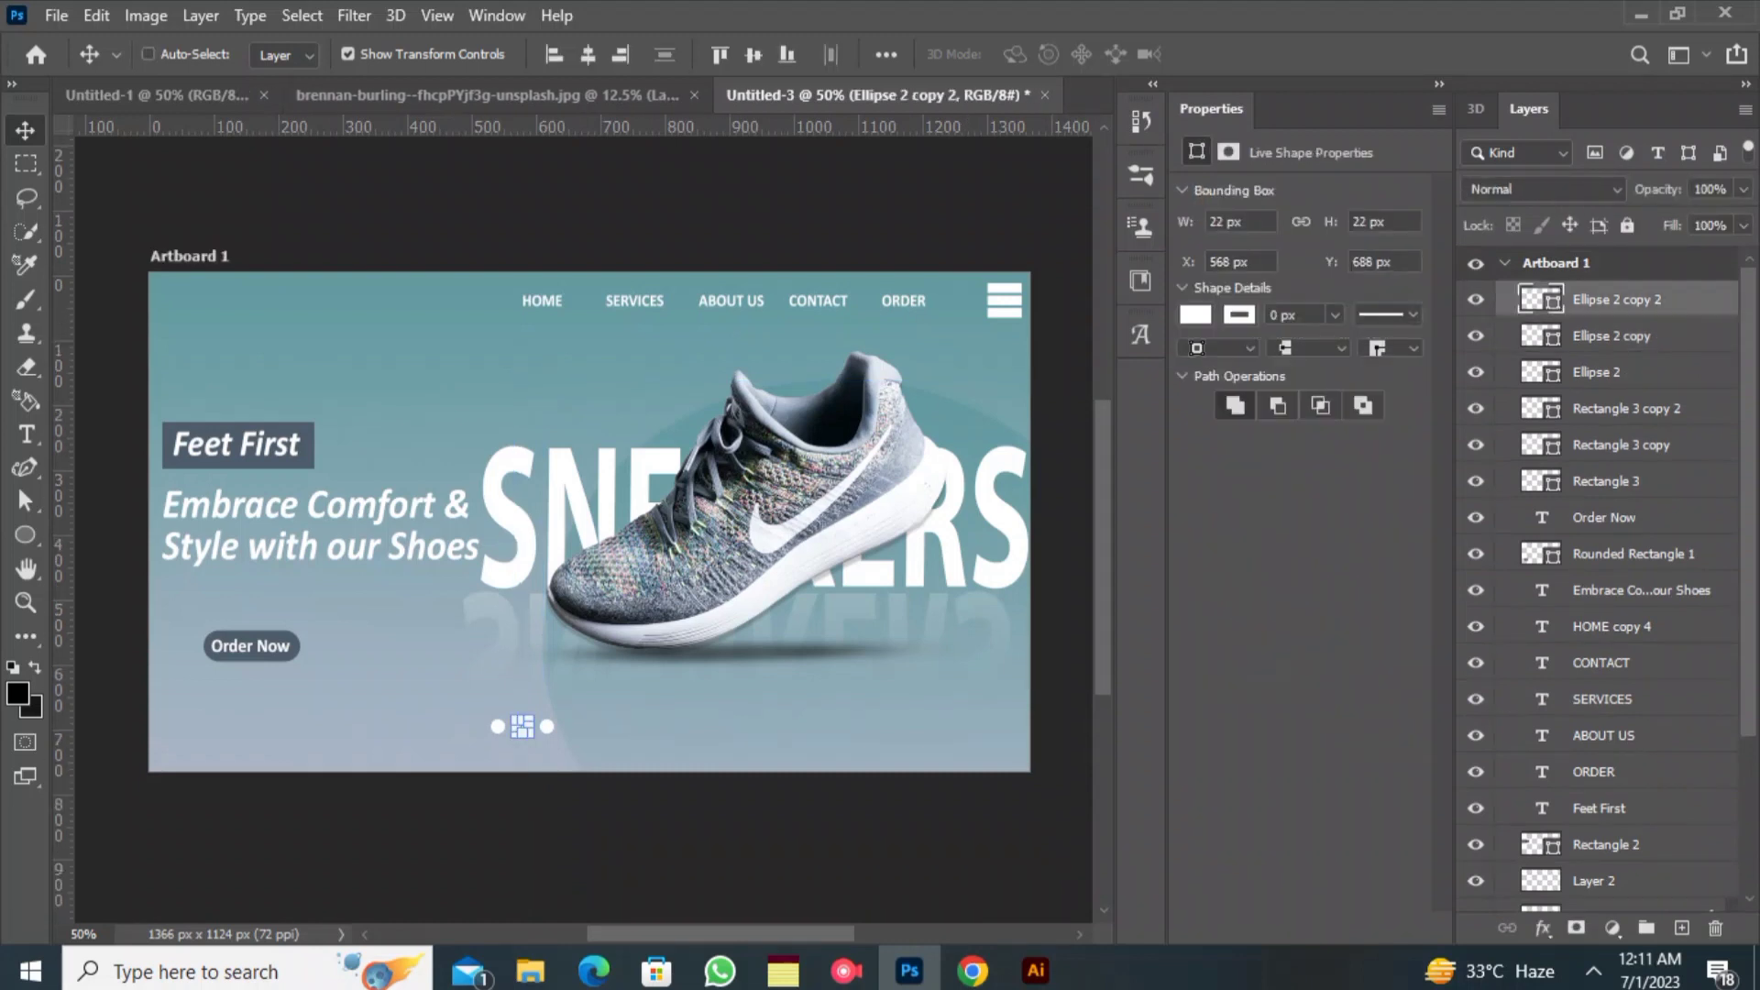
pyautogui.keyDown('ctrl'); pyautogui.click(1613, 336); pyautogui.keyUp('ctrl')
pyautogui.keyDown('ctrl'); pyautogui.click(1599, 372); pyautogui.keyUp('ctrl')
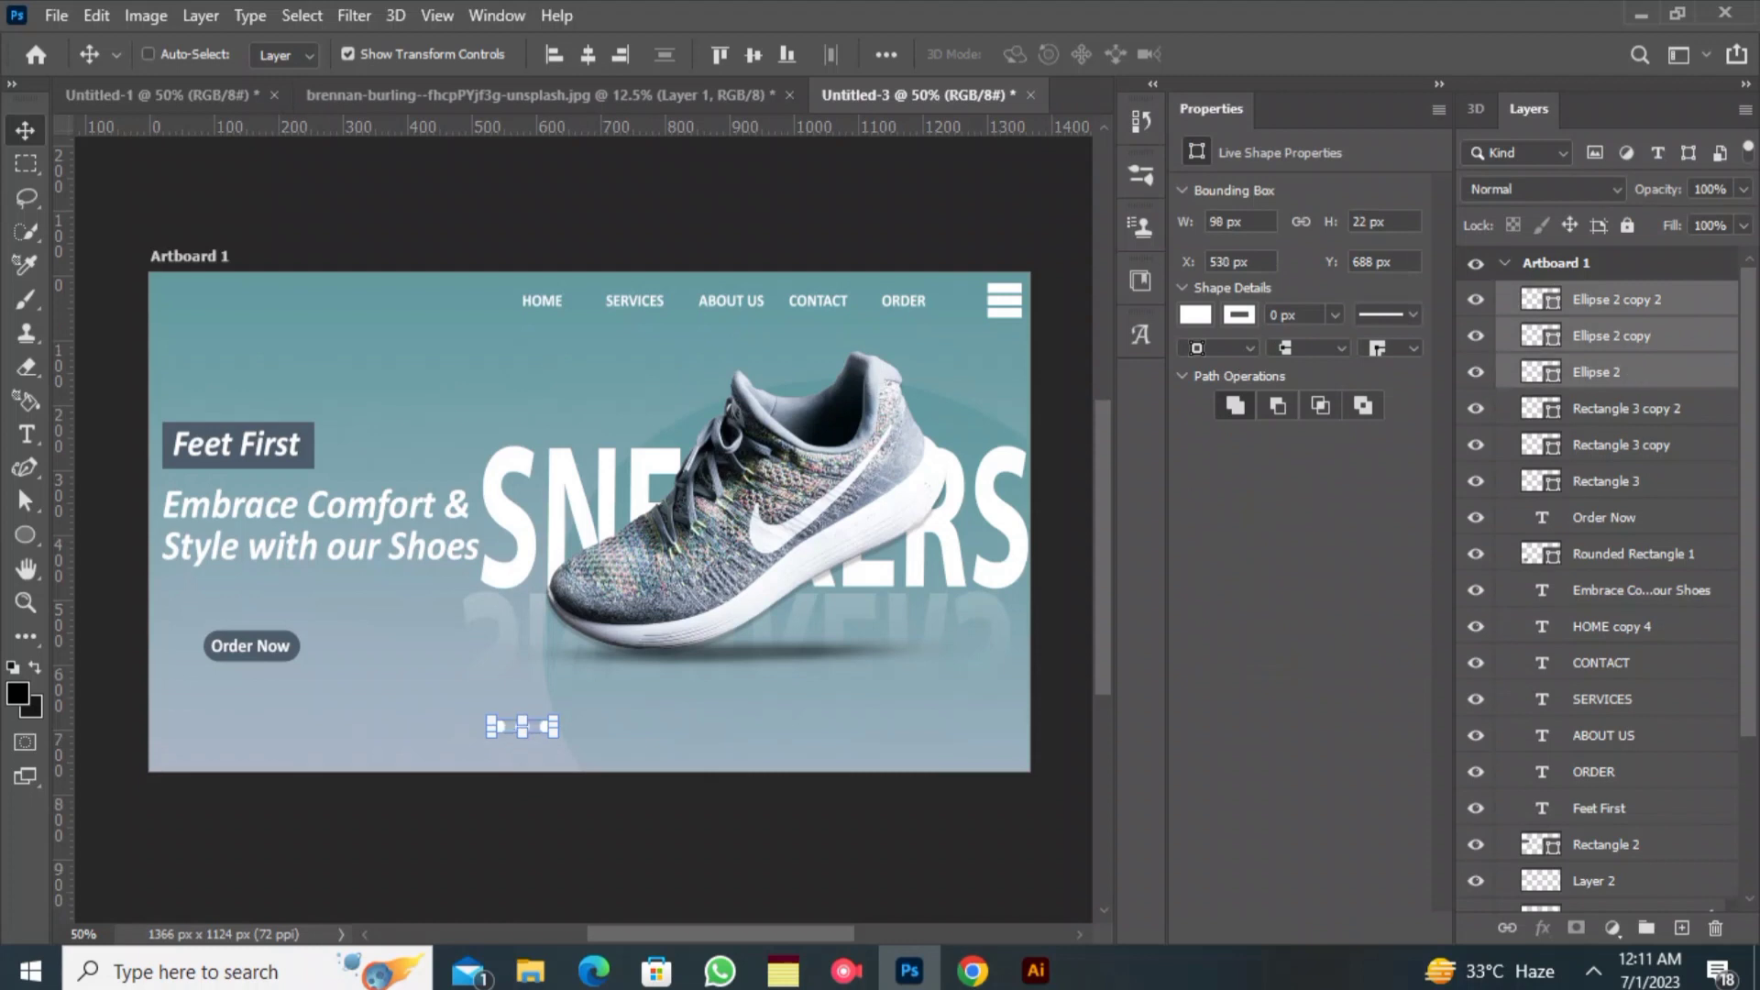
pyautogui.moveTo(550, 727); pyautogui.dragTo(570, 745)
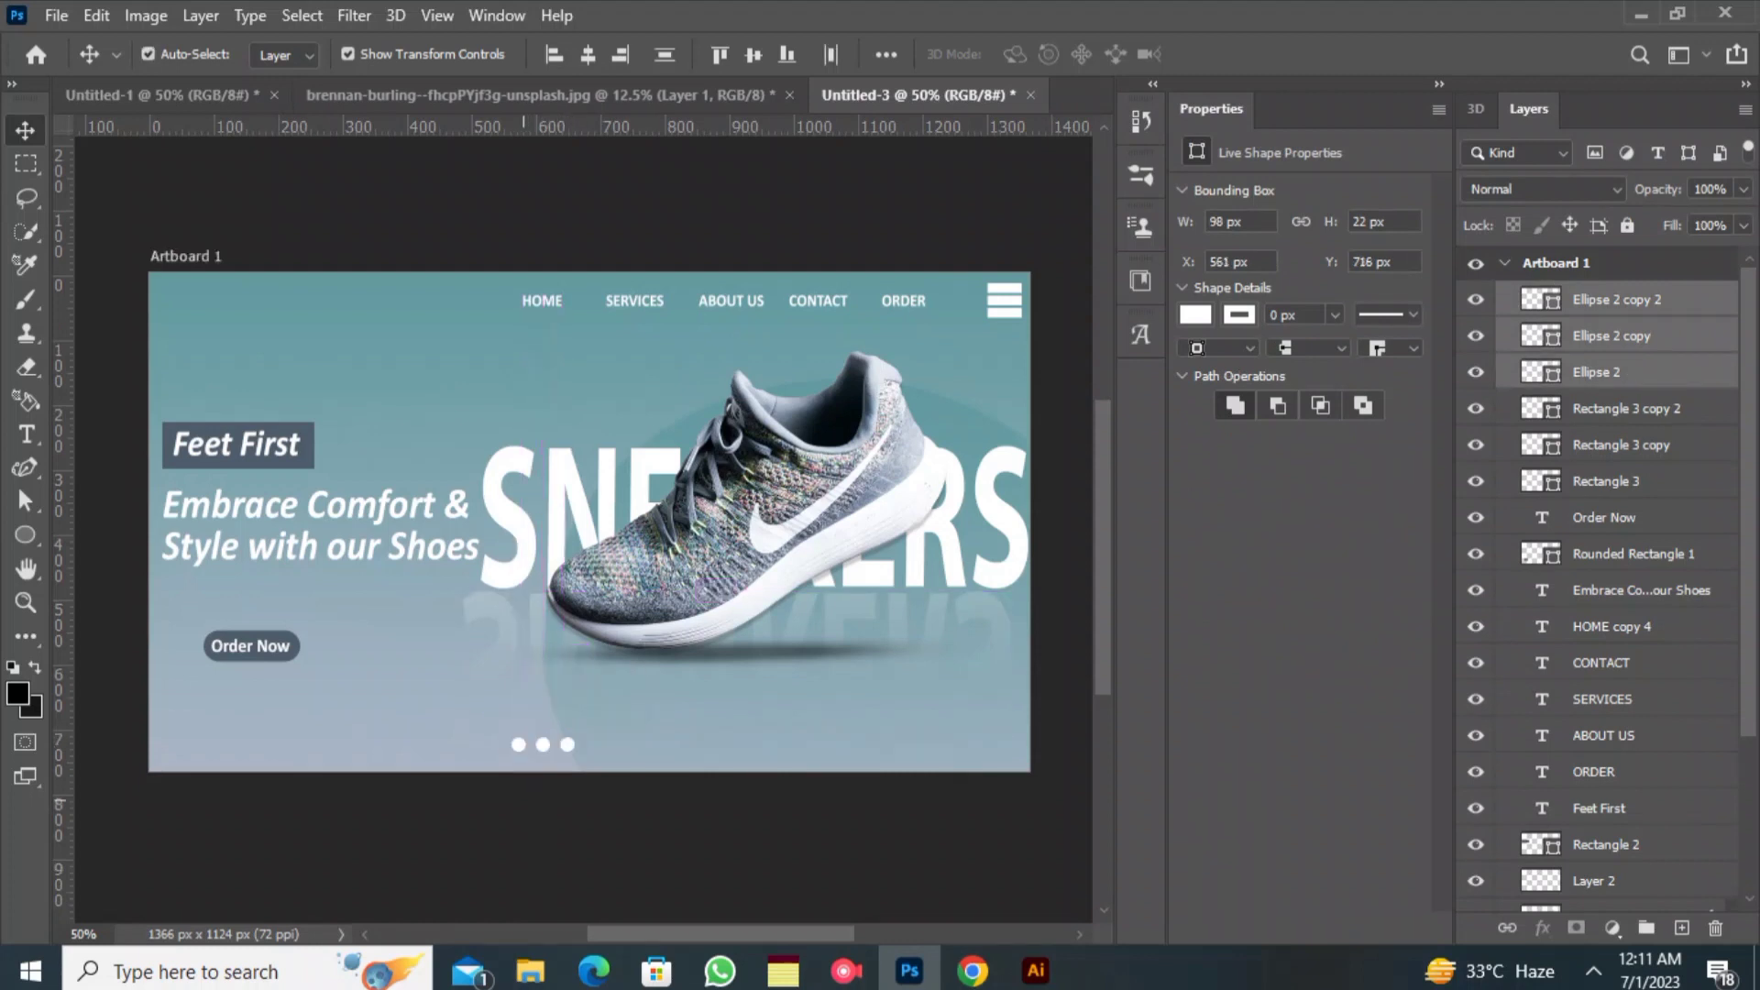
pyautogui.click(542, 744)
pyautogui.click(523, 796)
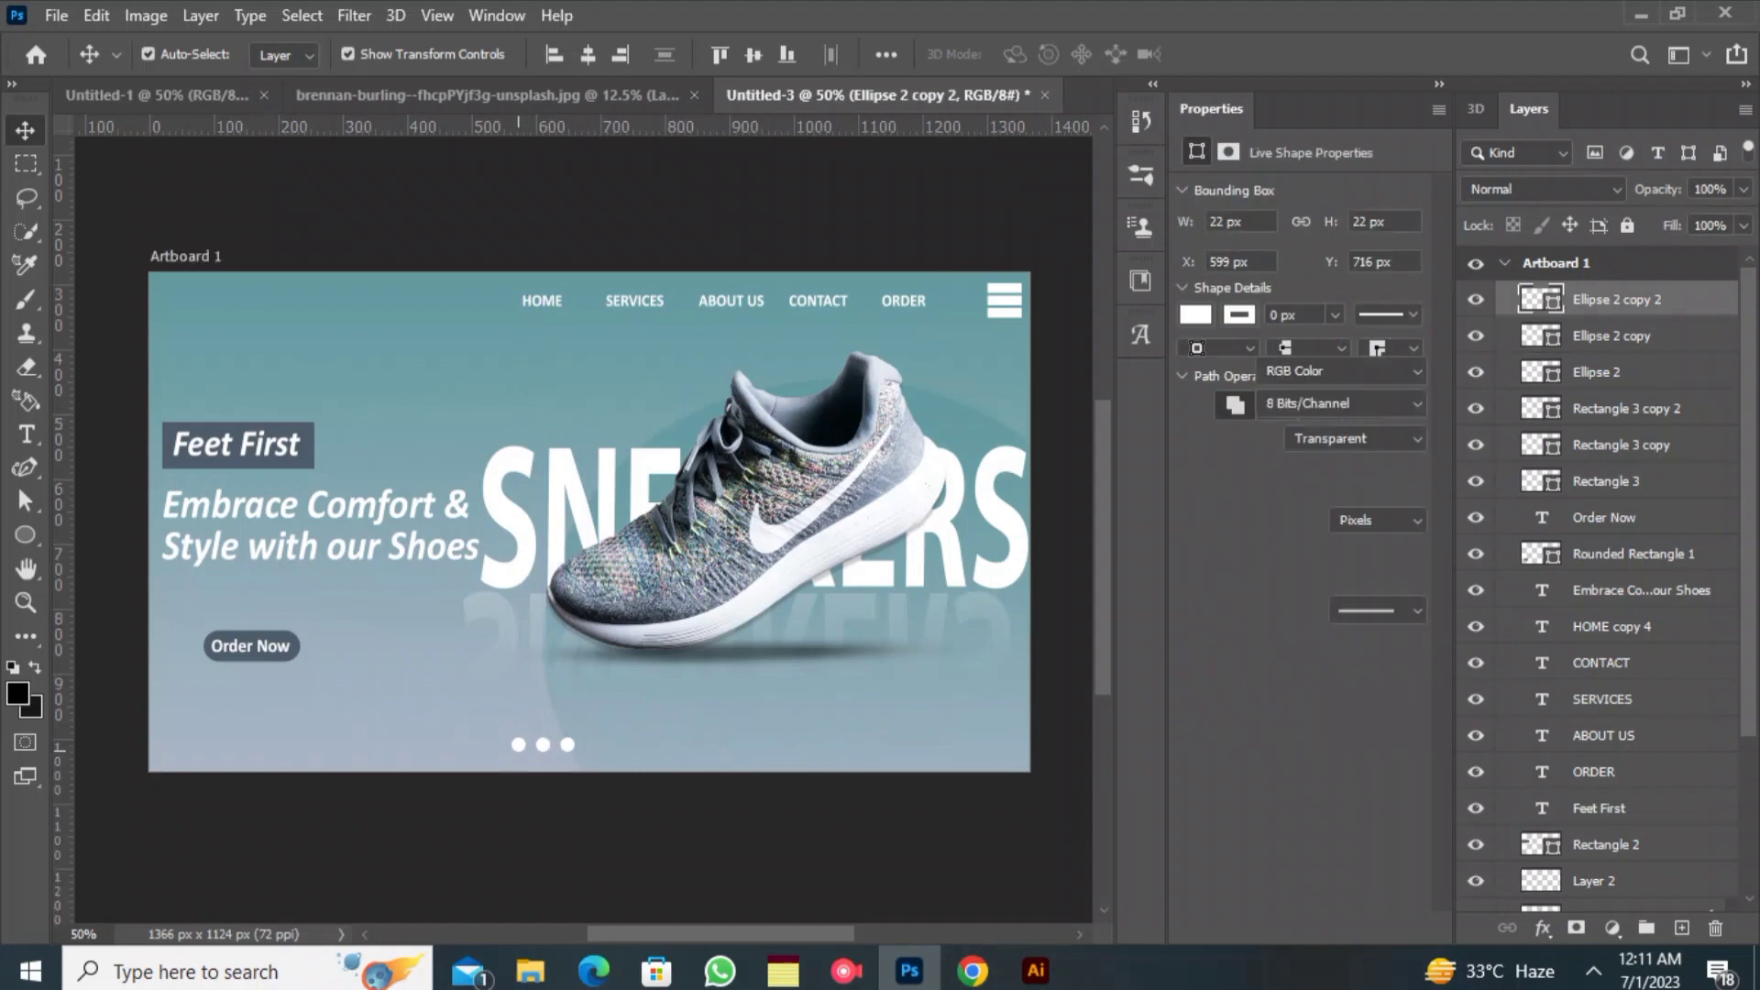
# - Fill the middle dot of the slider row with the dark slate blue used for the Feet First box
pyautogui.click(542, 745)
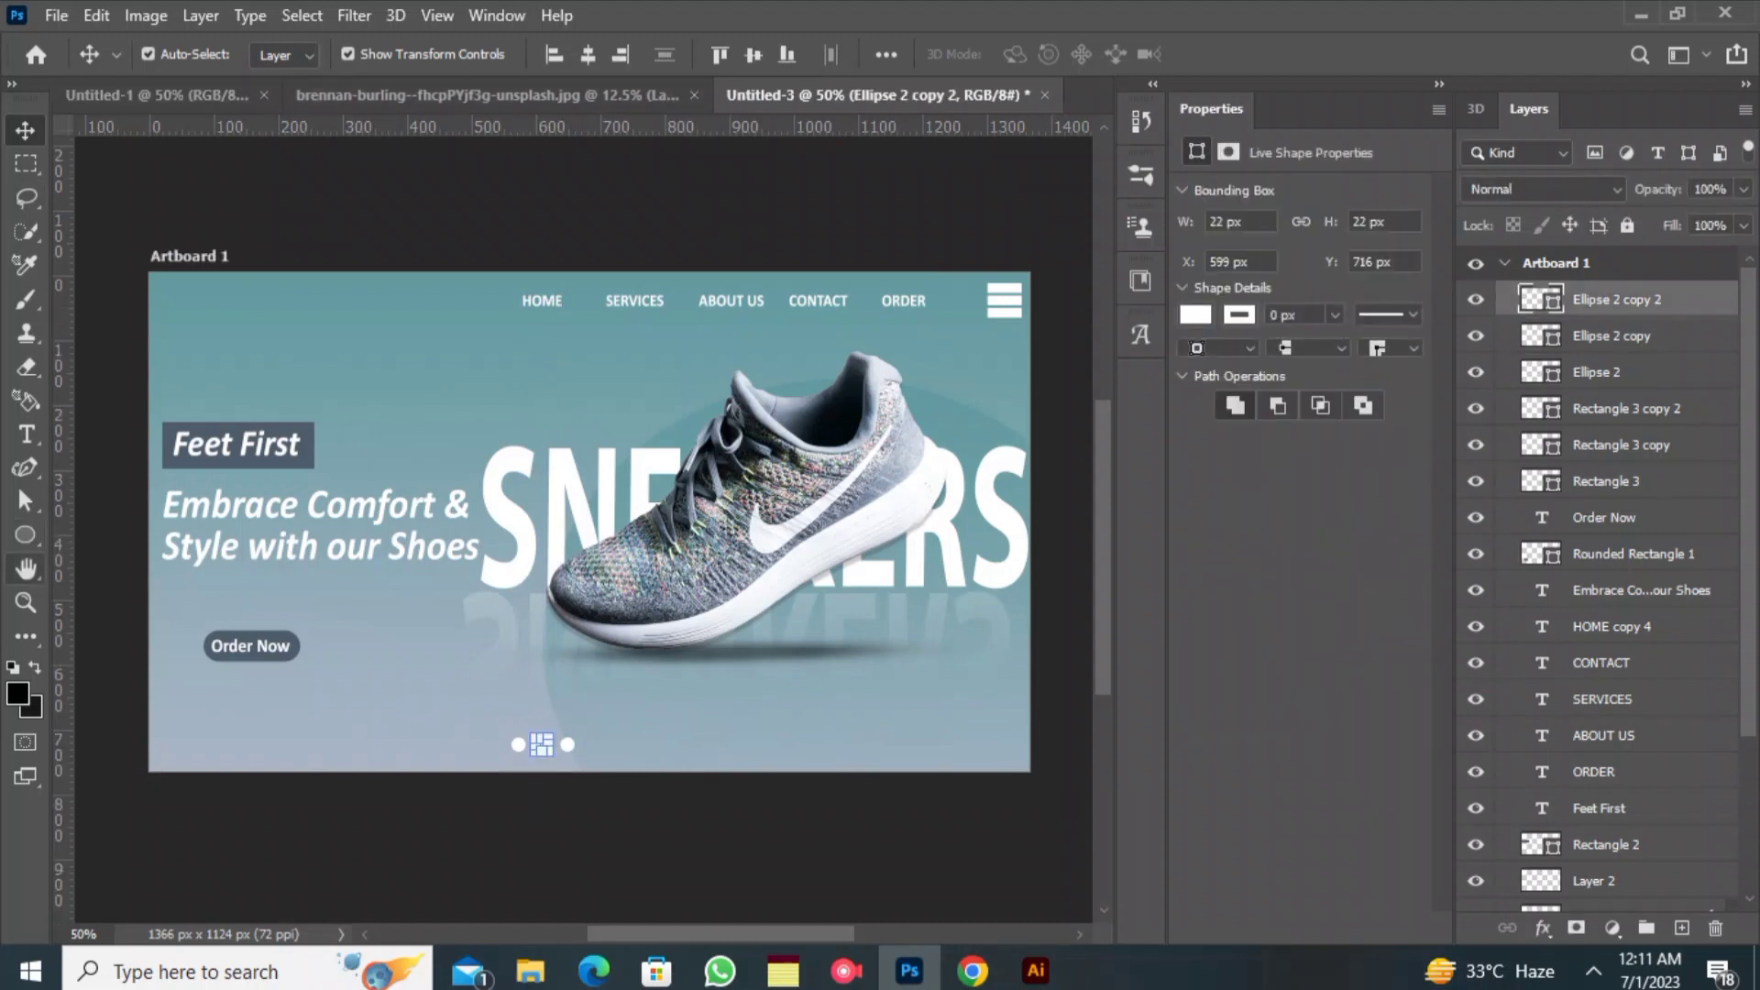
pyautogui.press('u')
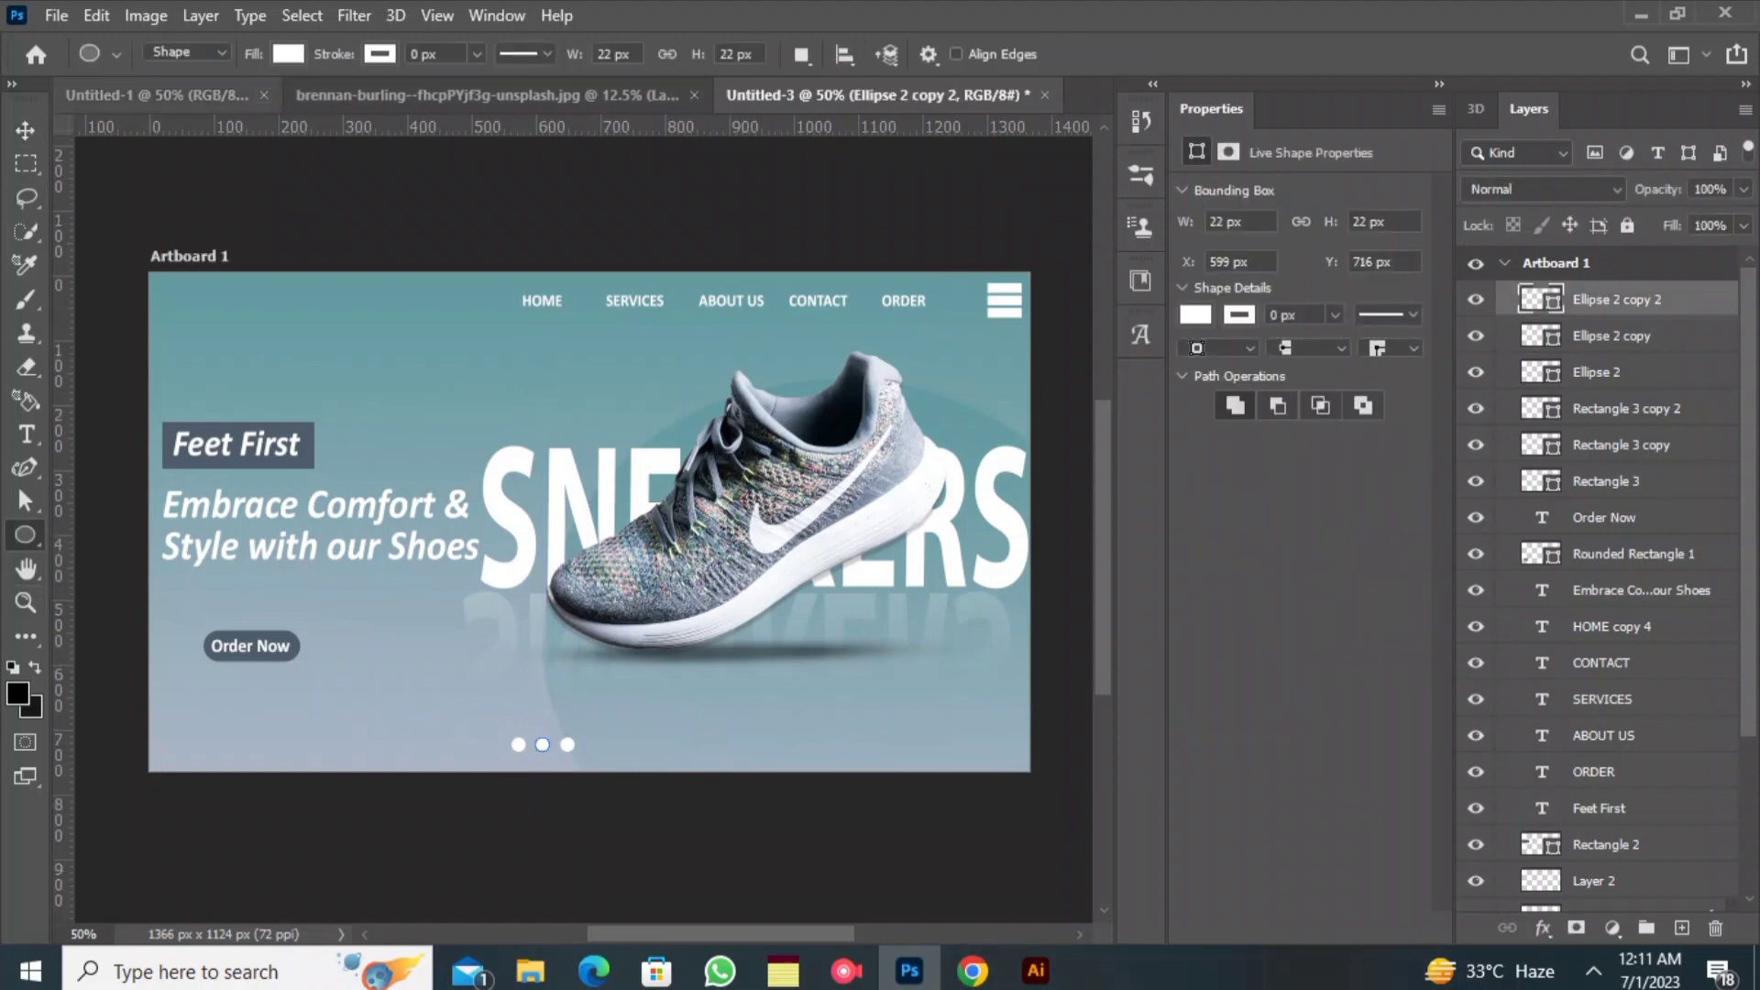
pyautogui.click(287, 53)
pyautogui.doubleClick(150, 192)
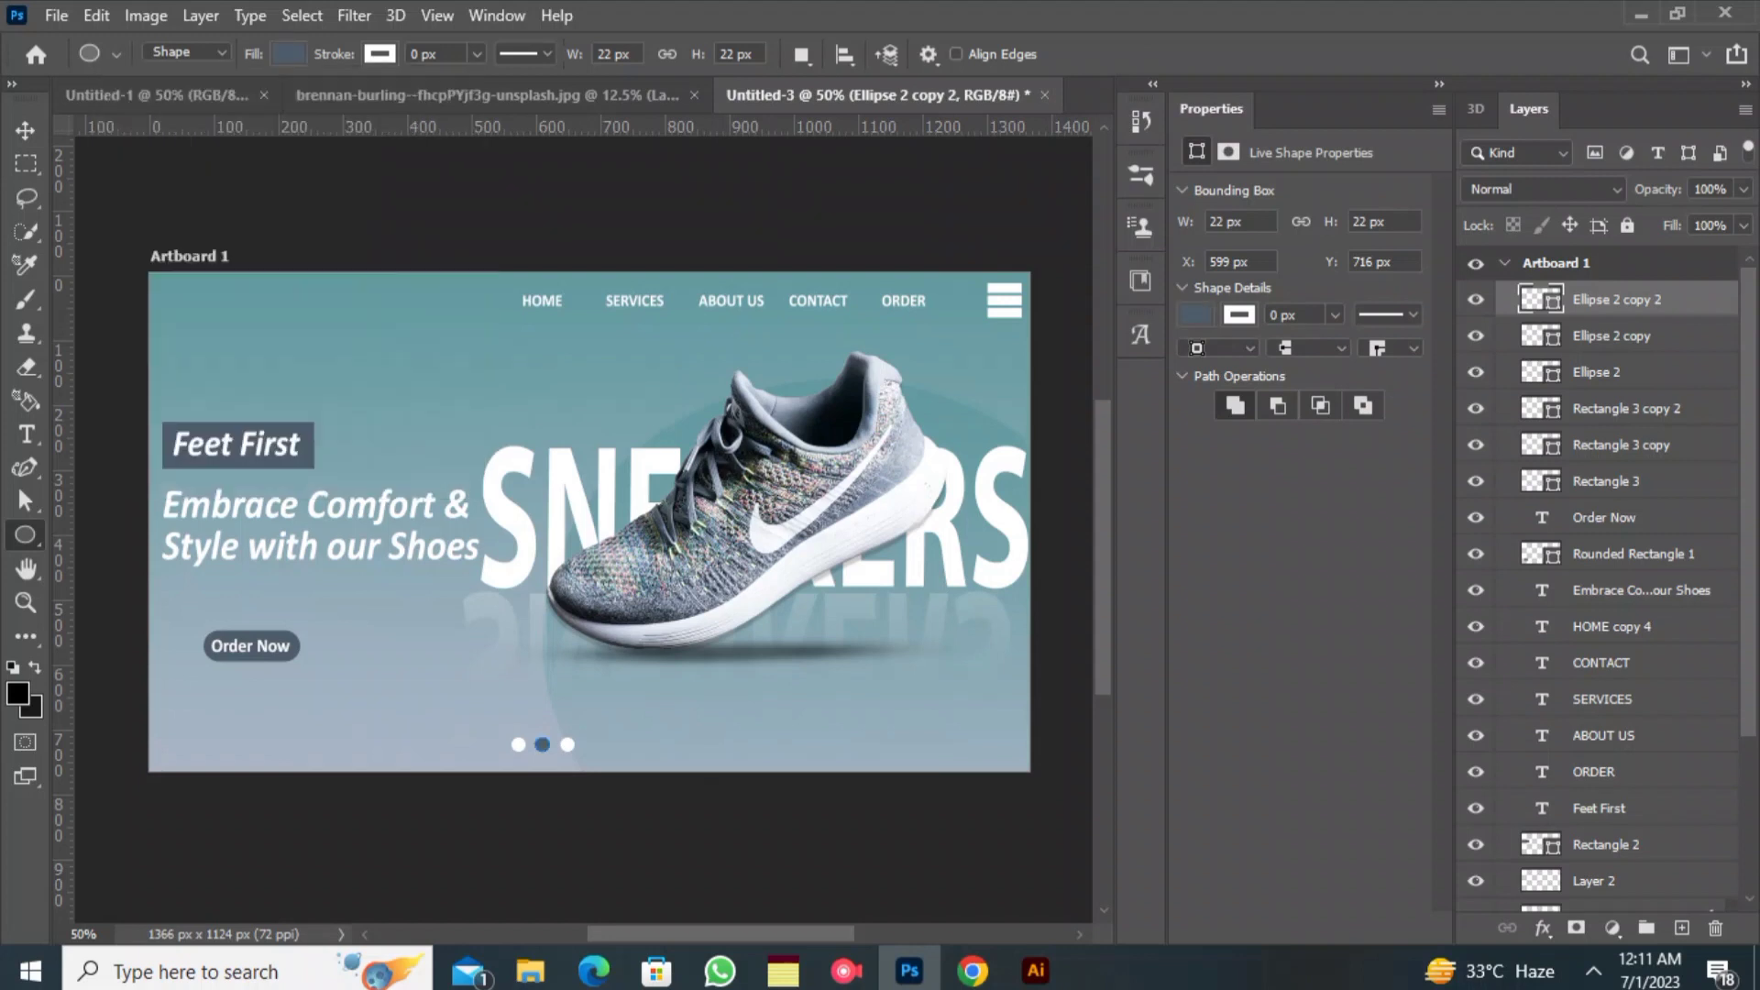
pyautogui.press('v')
pyautogui.click(331, 231)
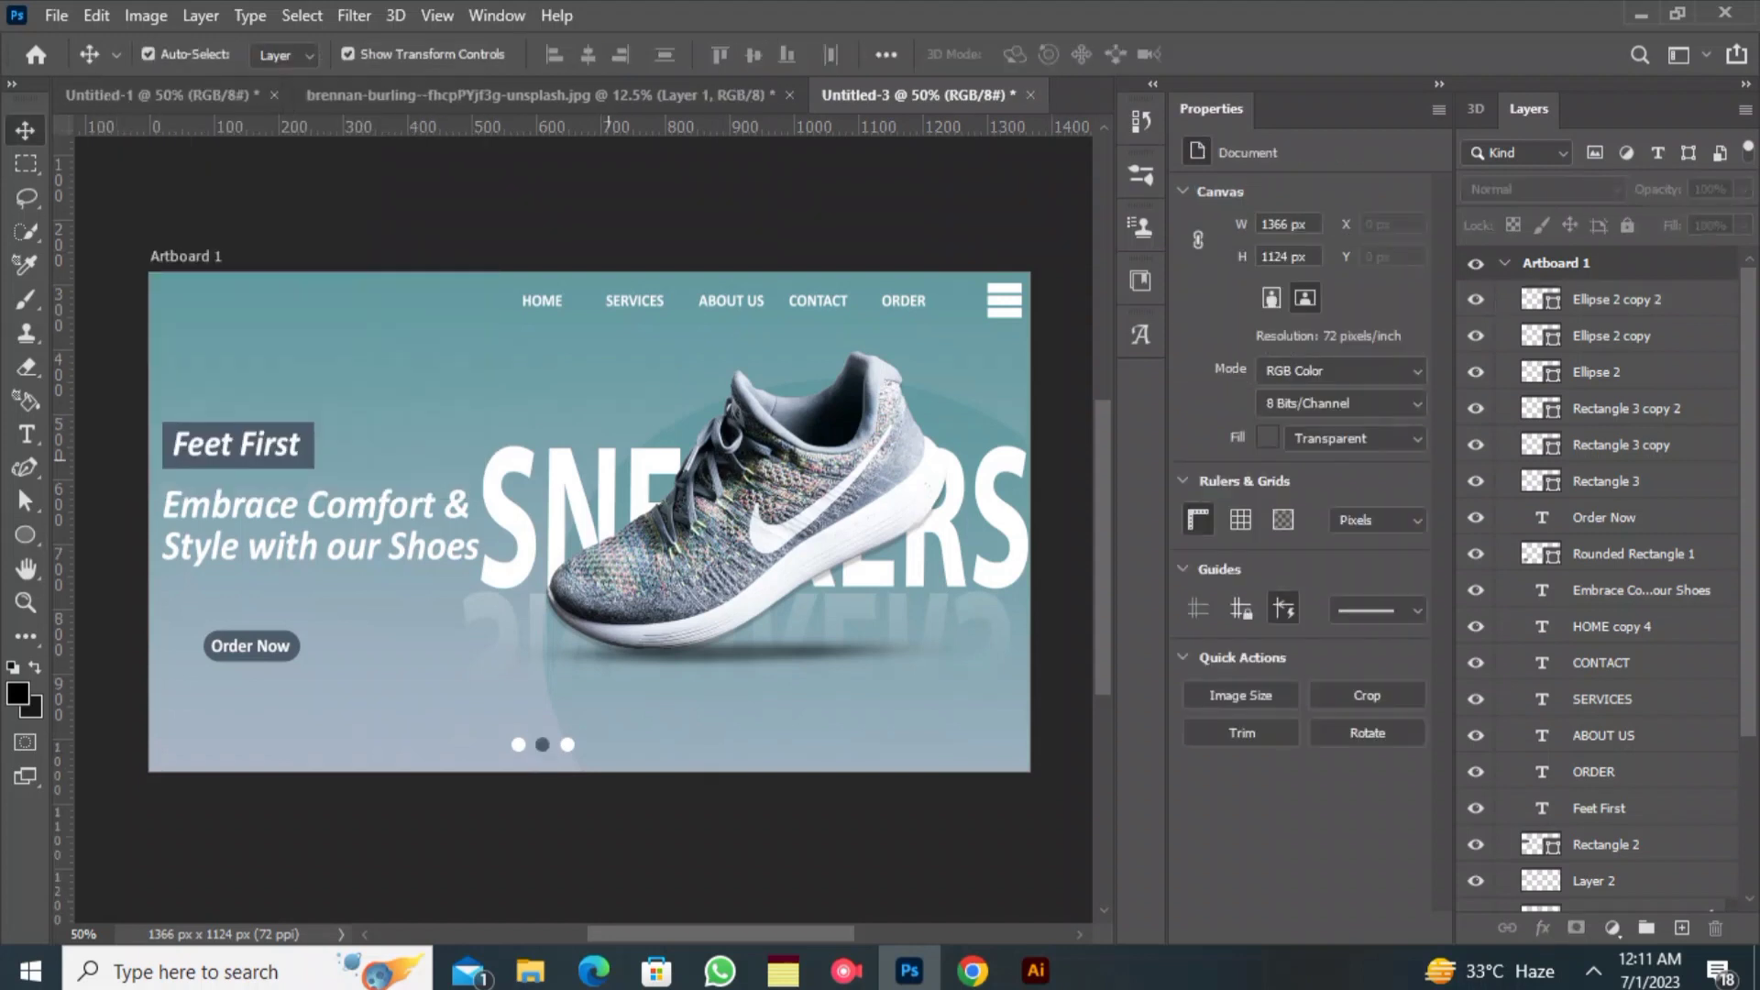
# - Place the marbel texture image from the Downloads folder as a linked object in the banner document
pyautogui.click(56, 16)
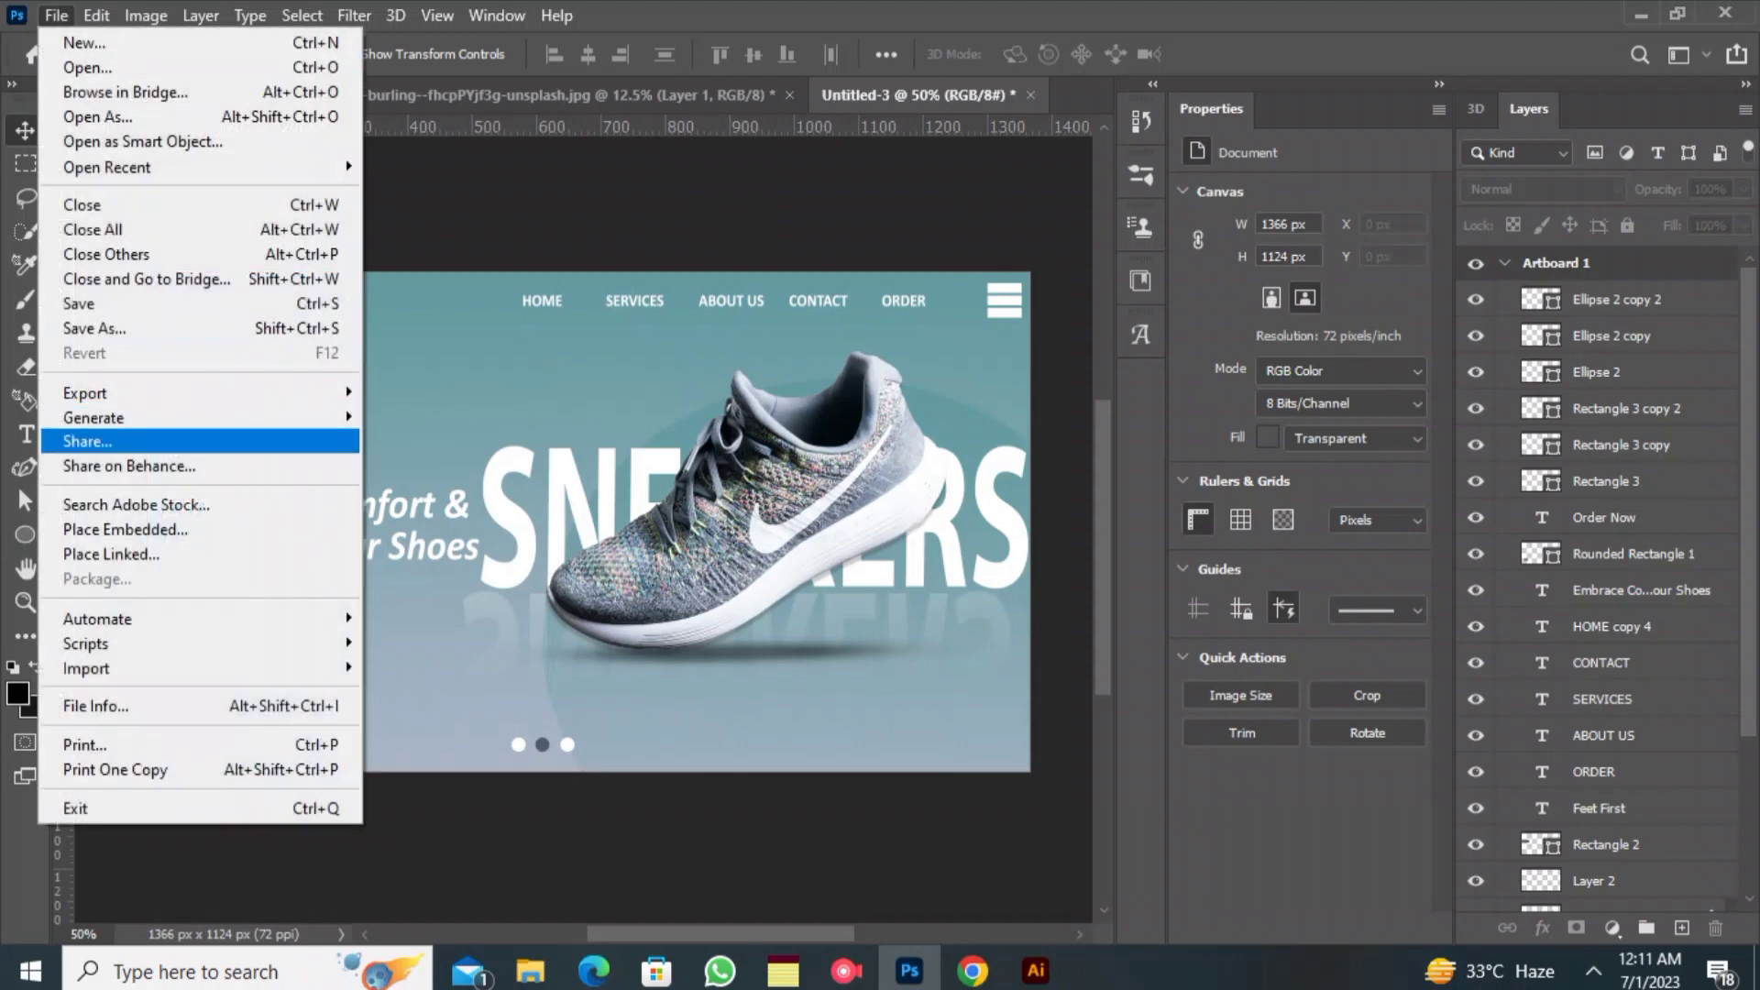
pyautogui.click(105, 554)
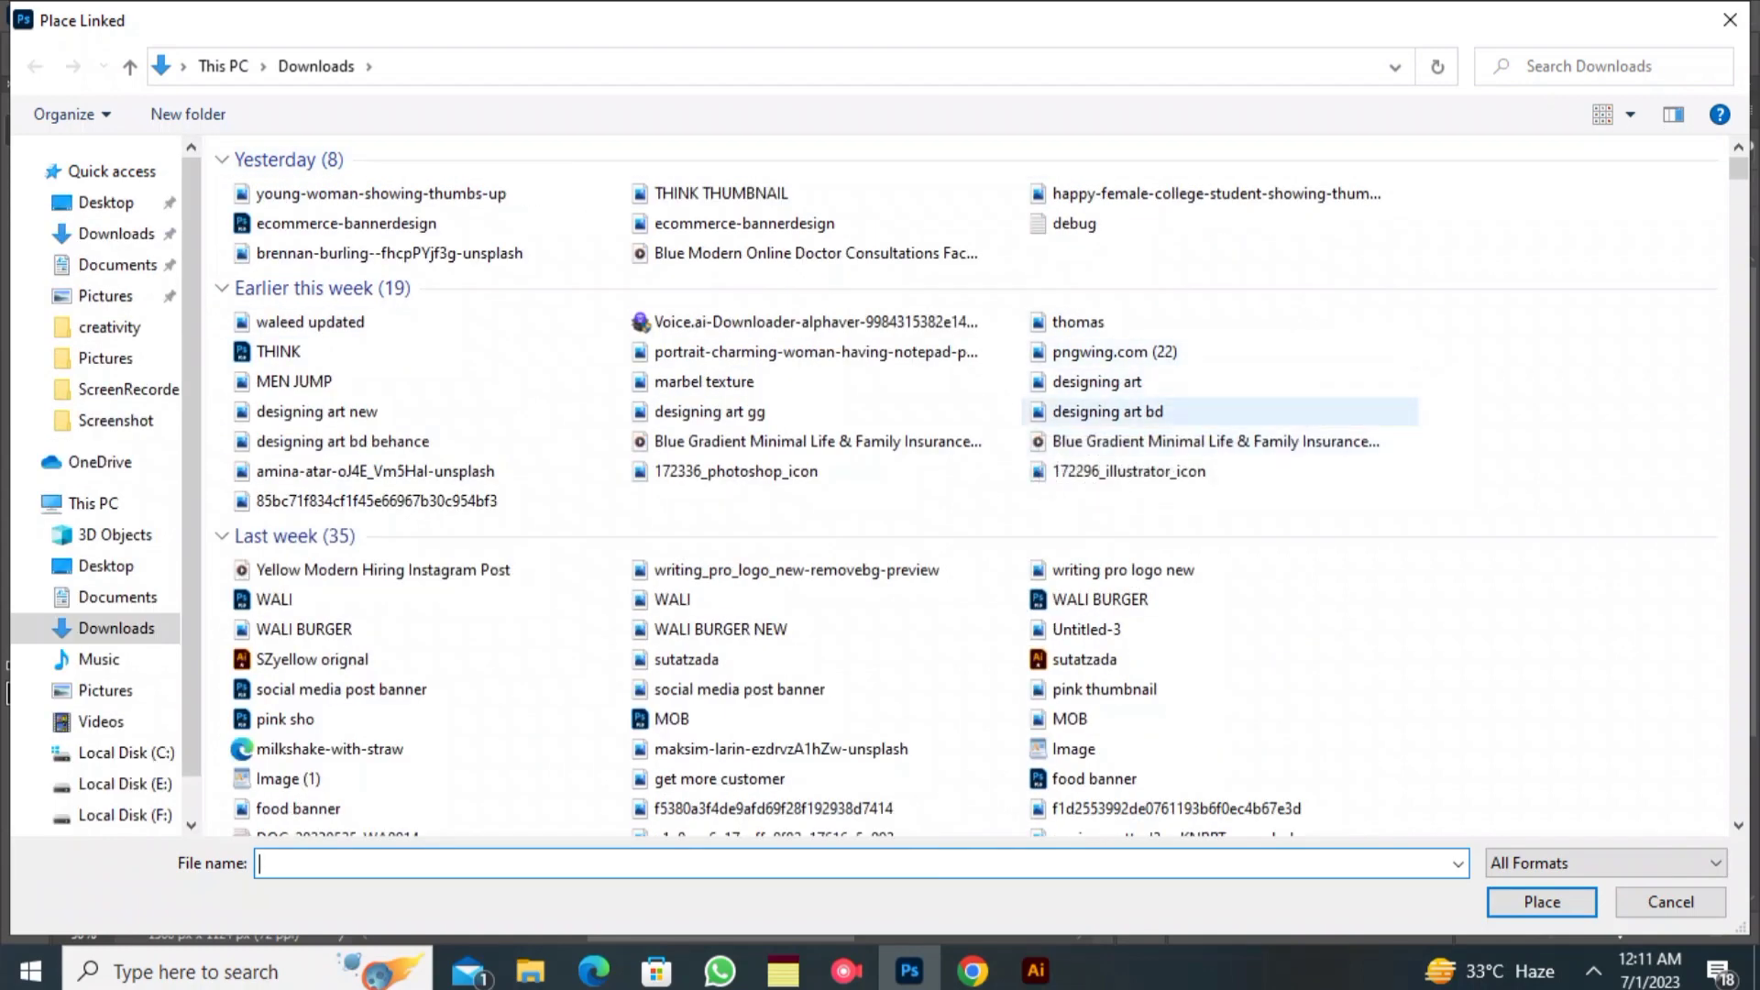
pyautogui.doubleClick(704, 381)
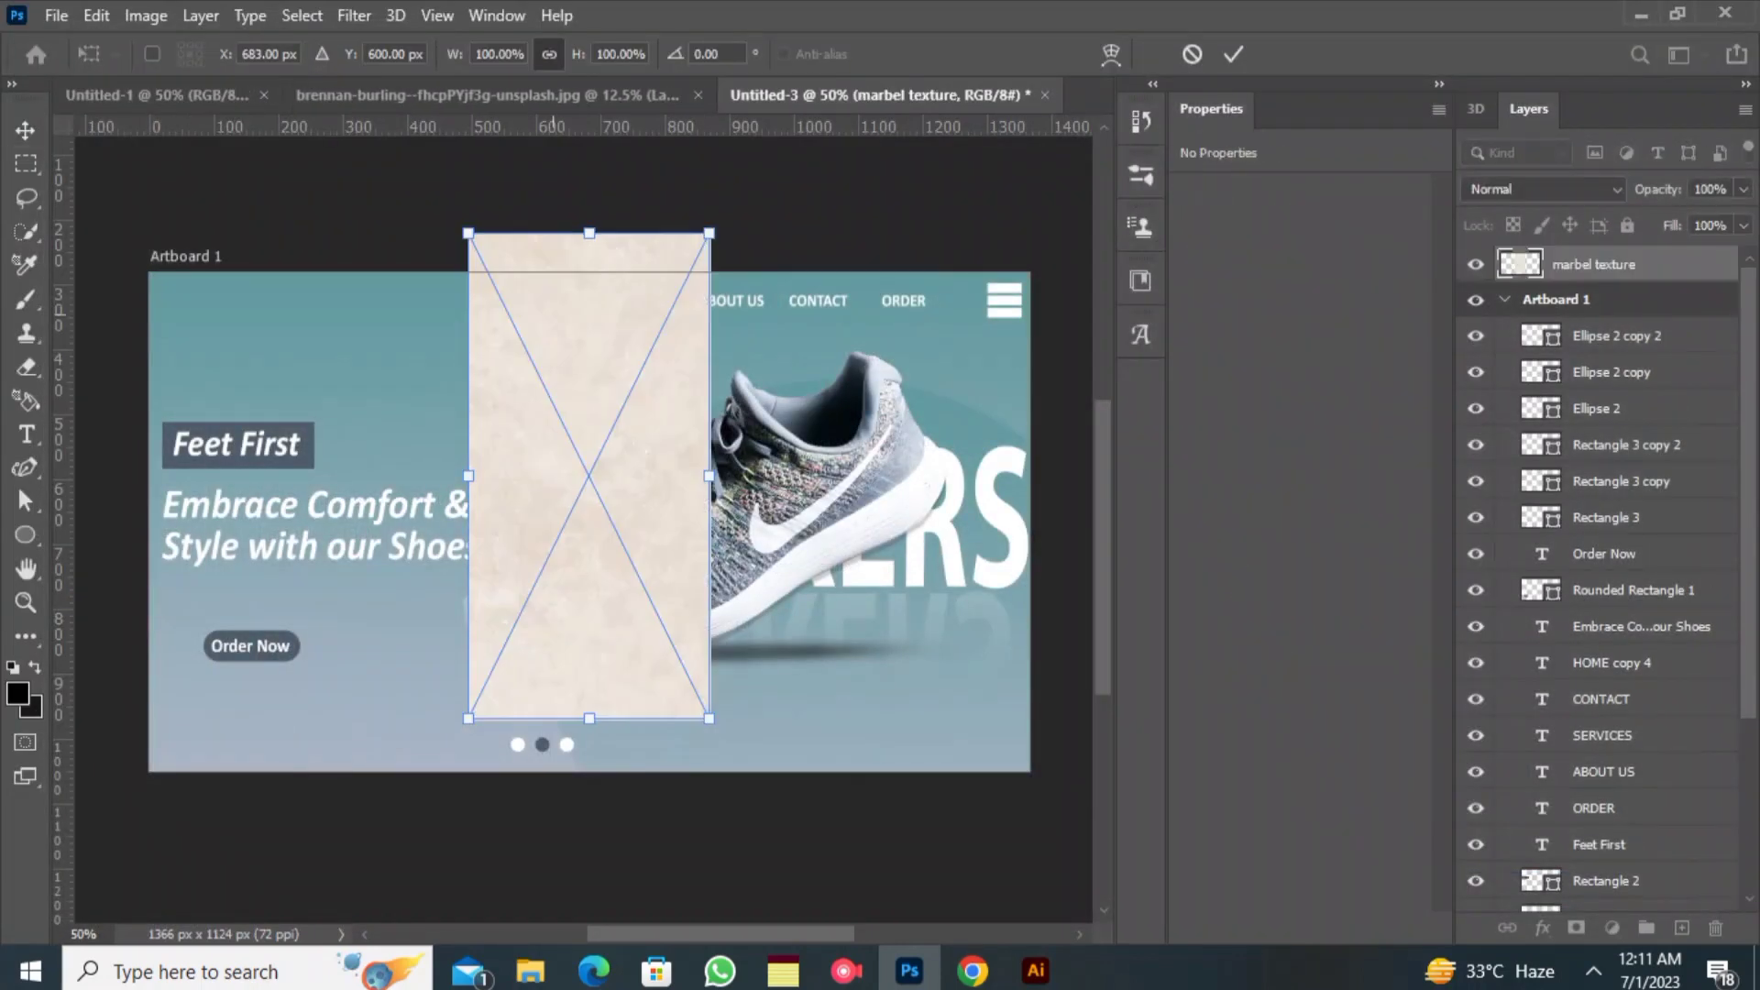
# - Rotate the marbel texture to about -90 degrees, scale it to about 223%, and position it over the whole artboard
pyautogui.moveTo(468, 216); pyautogui.dragTo(149, 475)
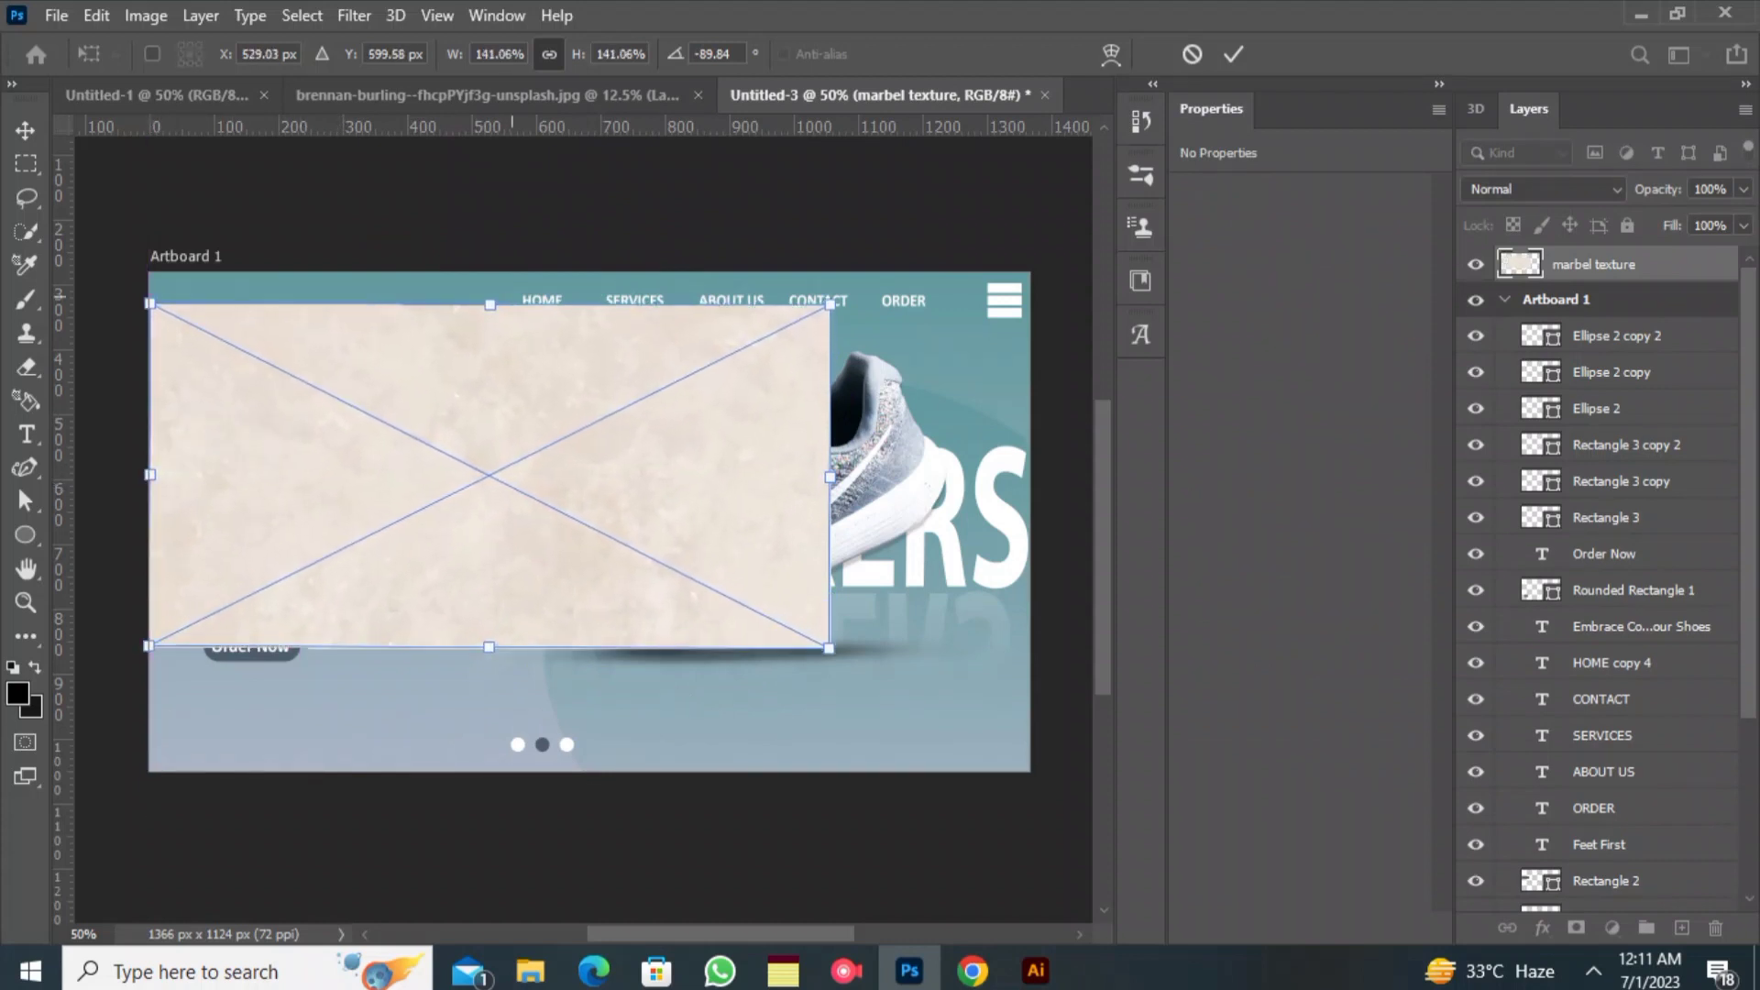
pyautogui.moveTo(490, 304); pyautogui.dragTo(490, 272)
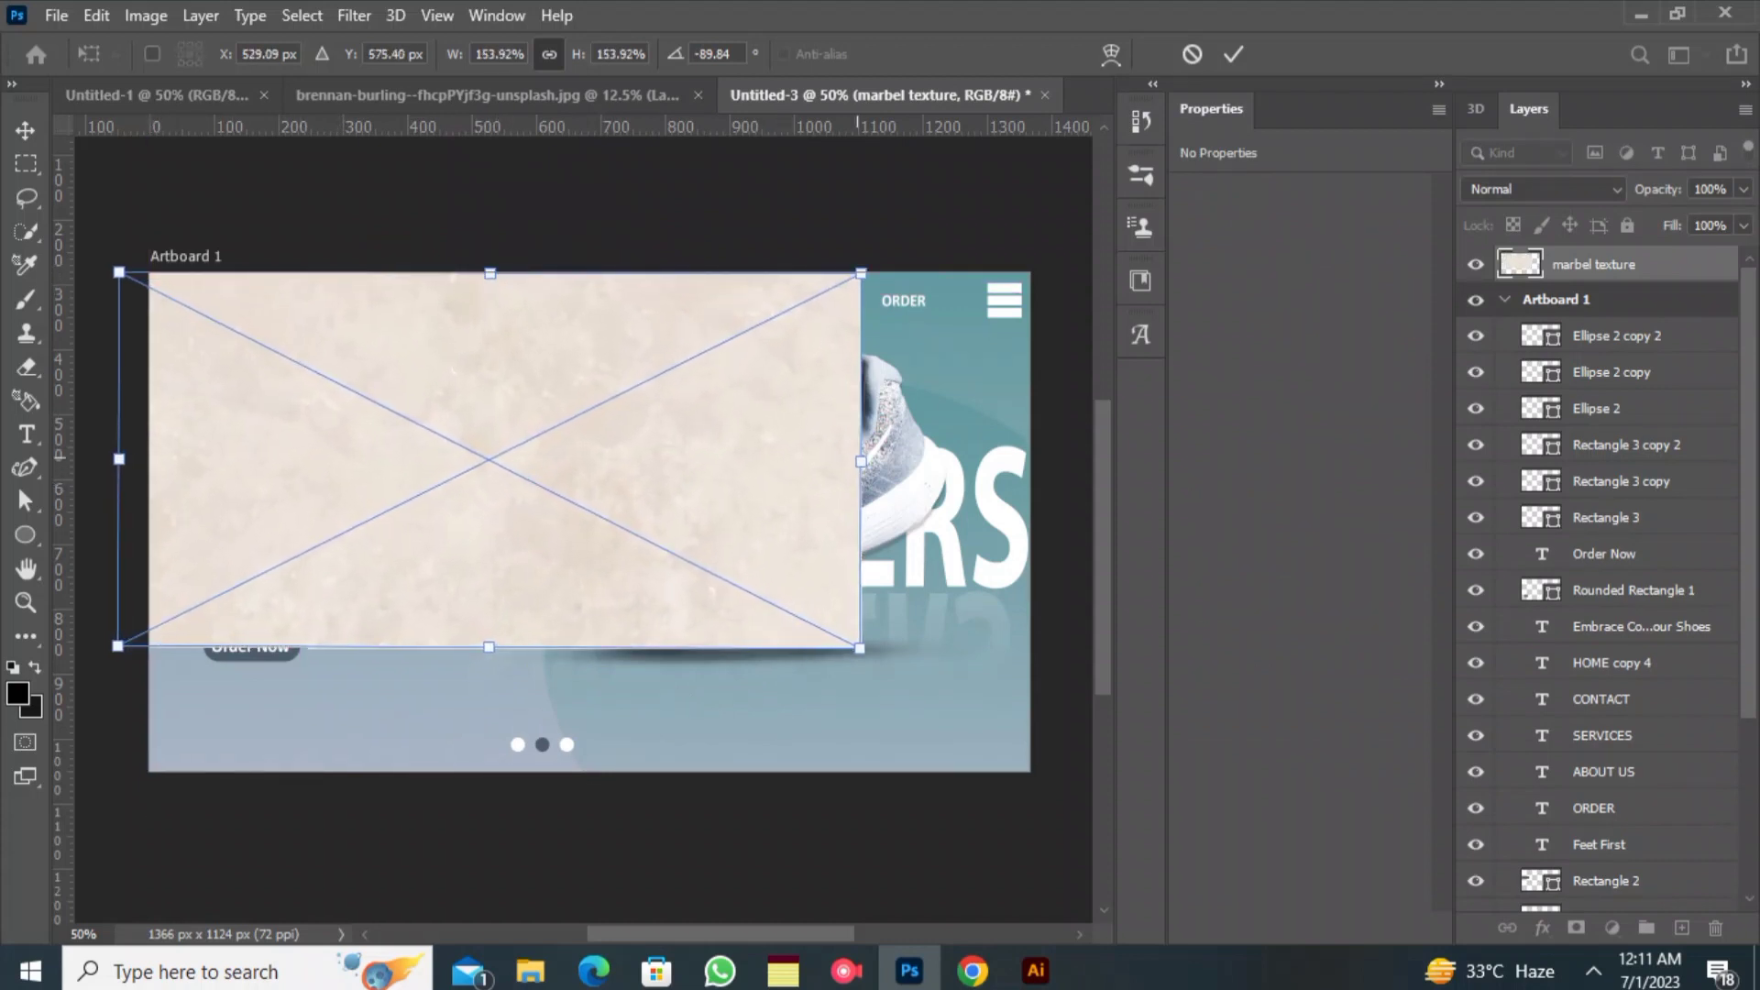
pyautogui.moveTo(860, 460); pyautogui.dragTo(1044, 461)
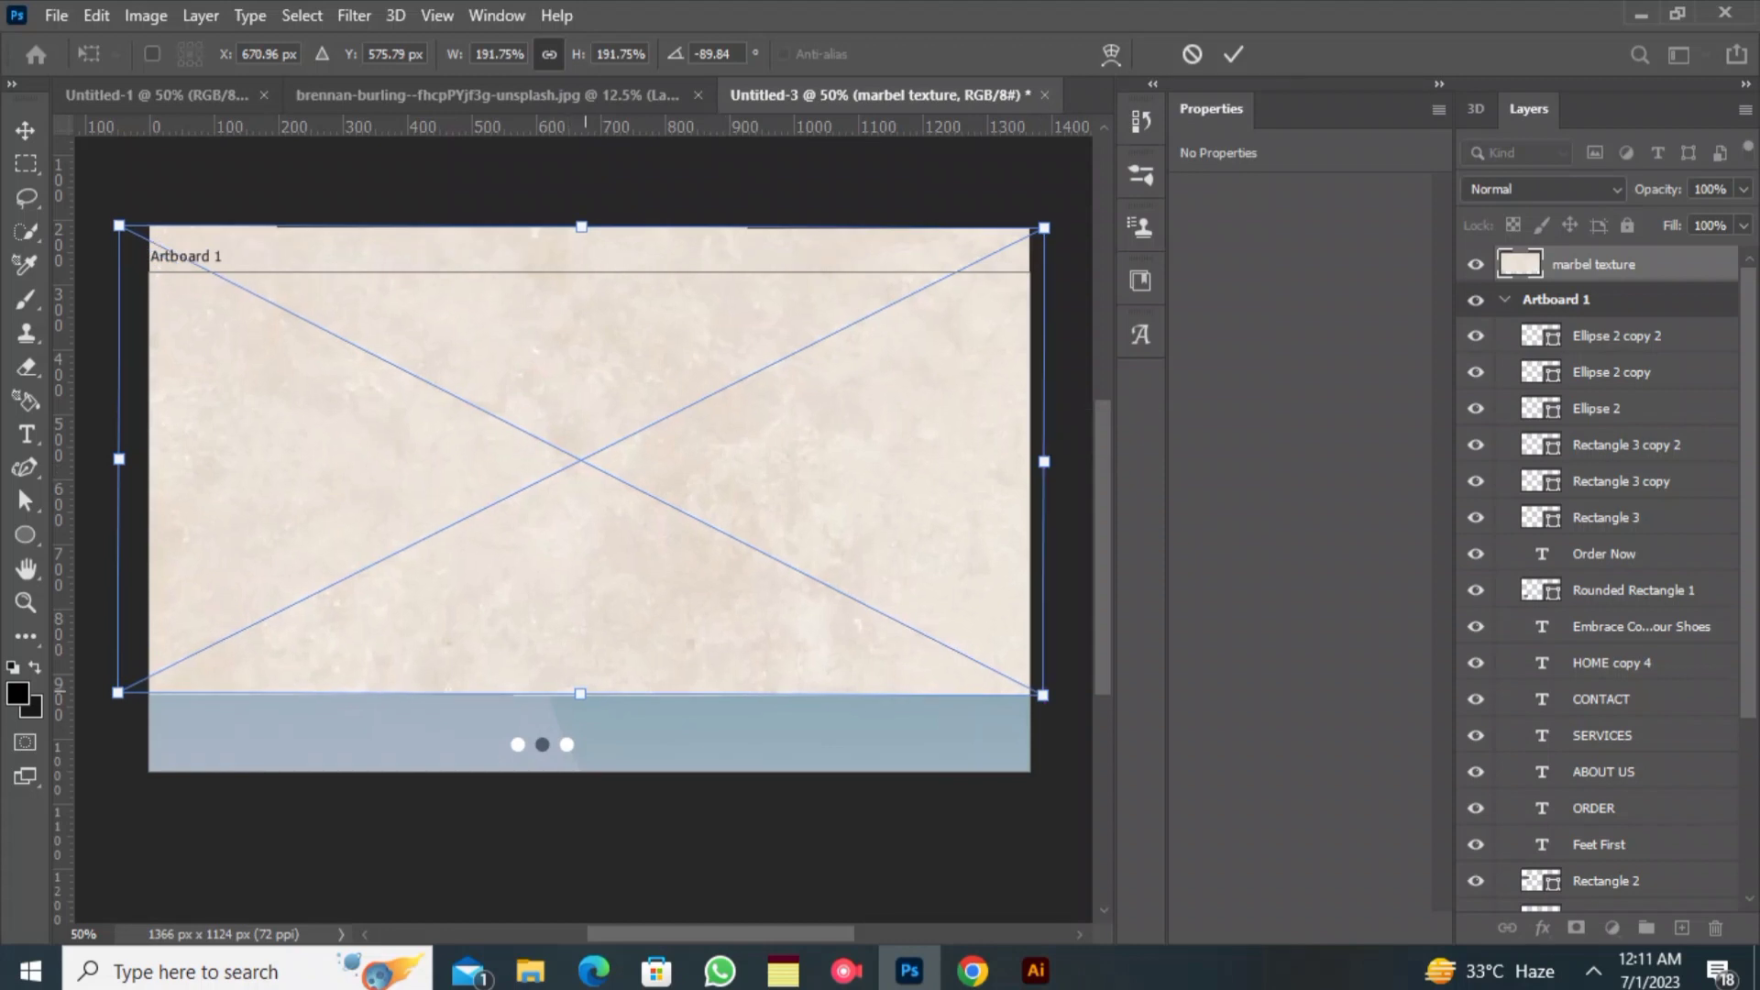
pyautogui.moveTo(580, 694); pyautogui.dragTo(581, 770)
pyautogui.moveTo(581, 497); pyautogui.dragTo(587, 524)
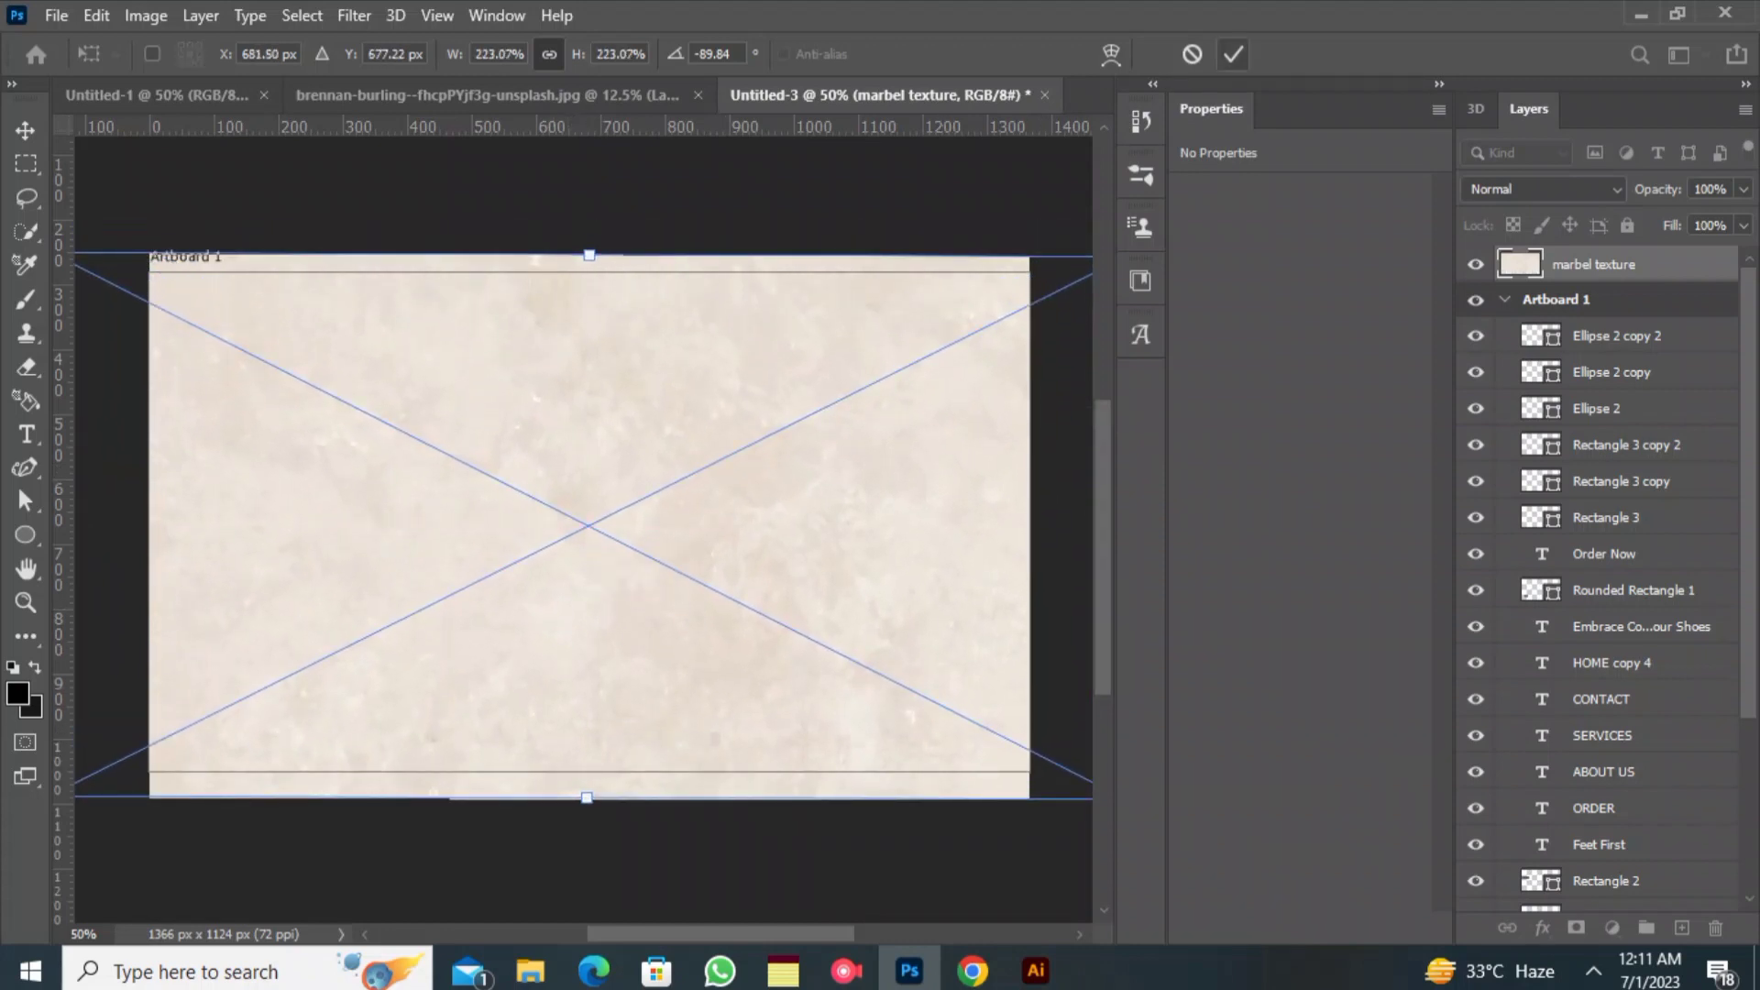
pyautogui.click(1233, 54)
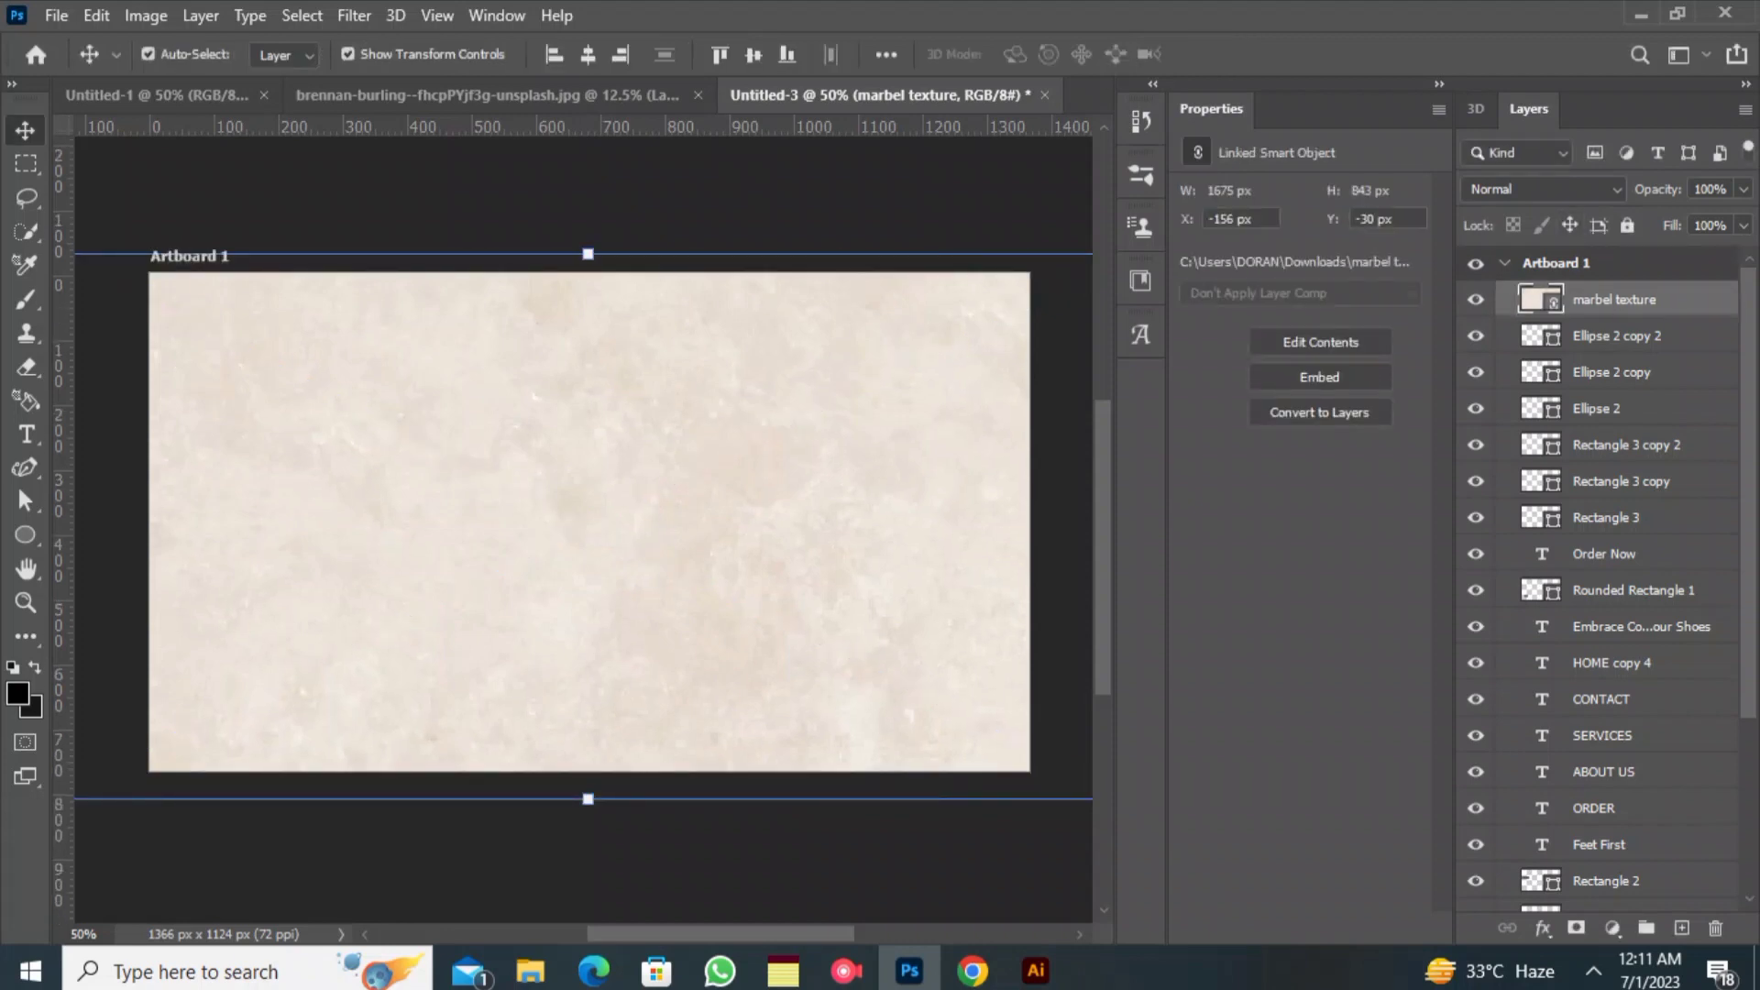
# - Set the marbel texture layer's blend mode to Linear Burn and deselect the layer
pyautogui.click(1546, 190)
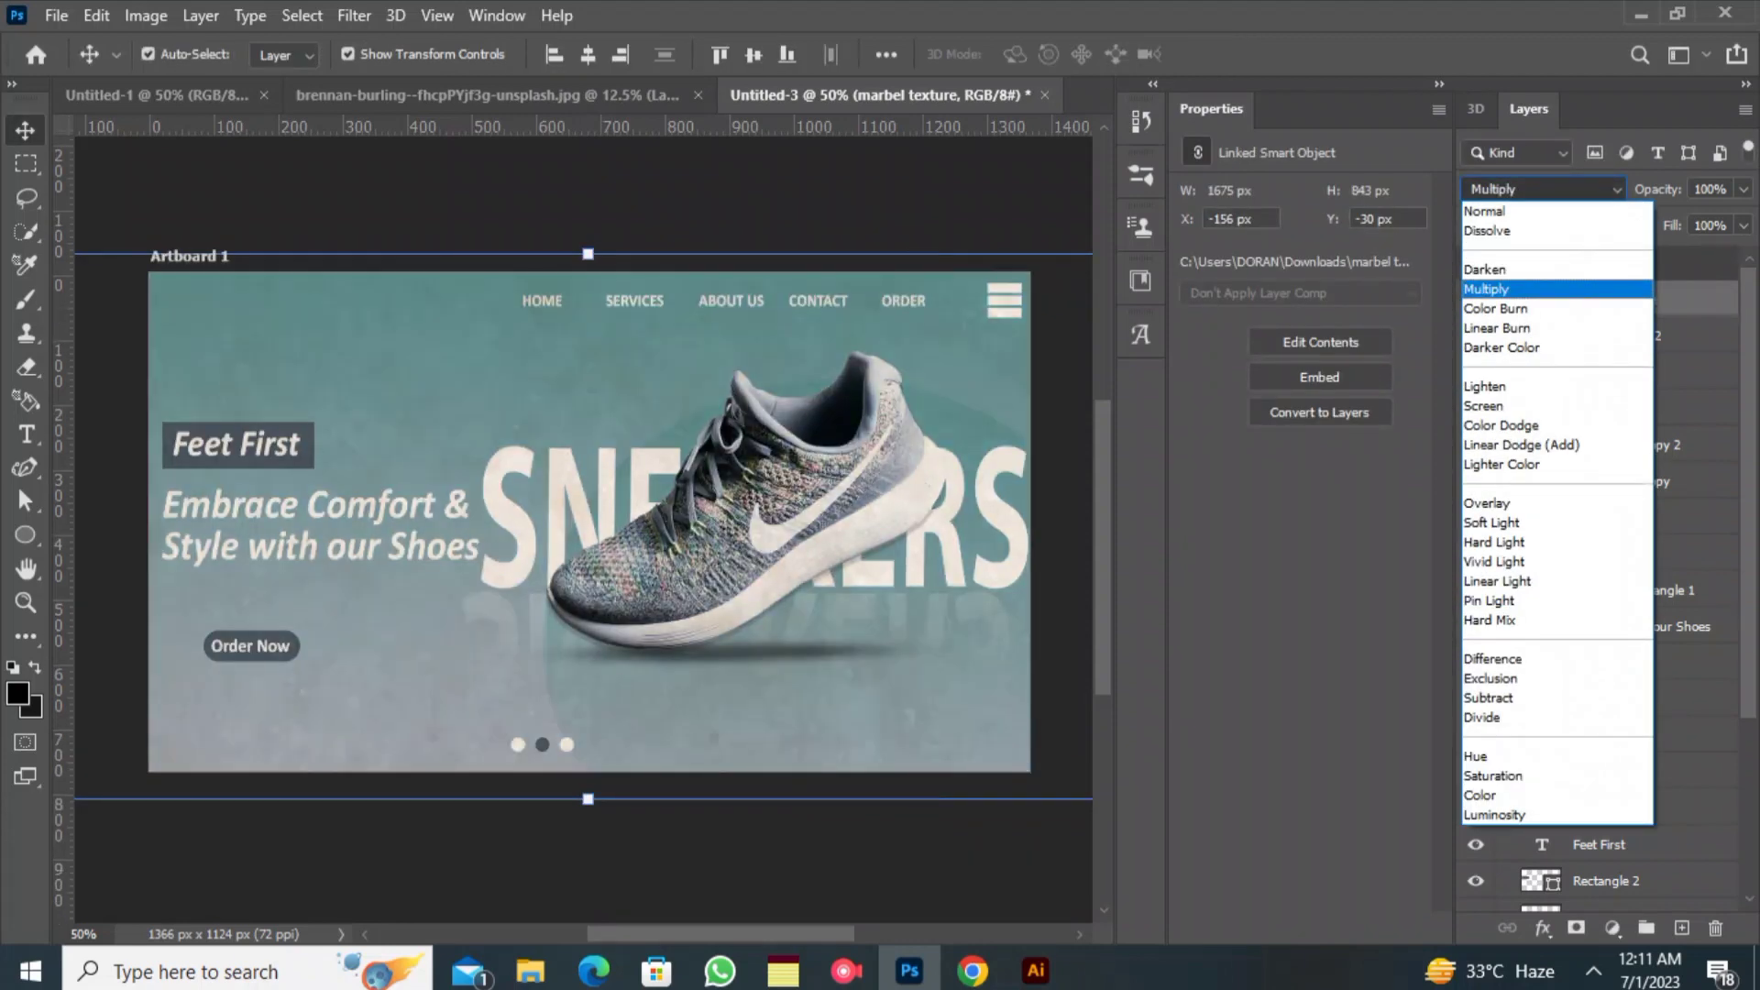
pyautogui.press('Down')
pyautogui.press('Down')
pyautogui.press('Return')
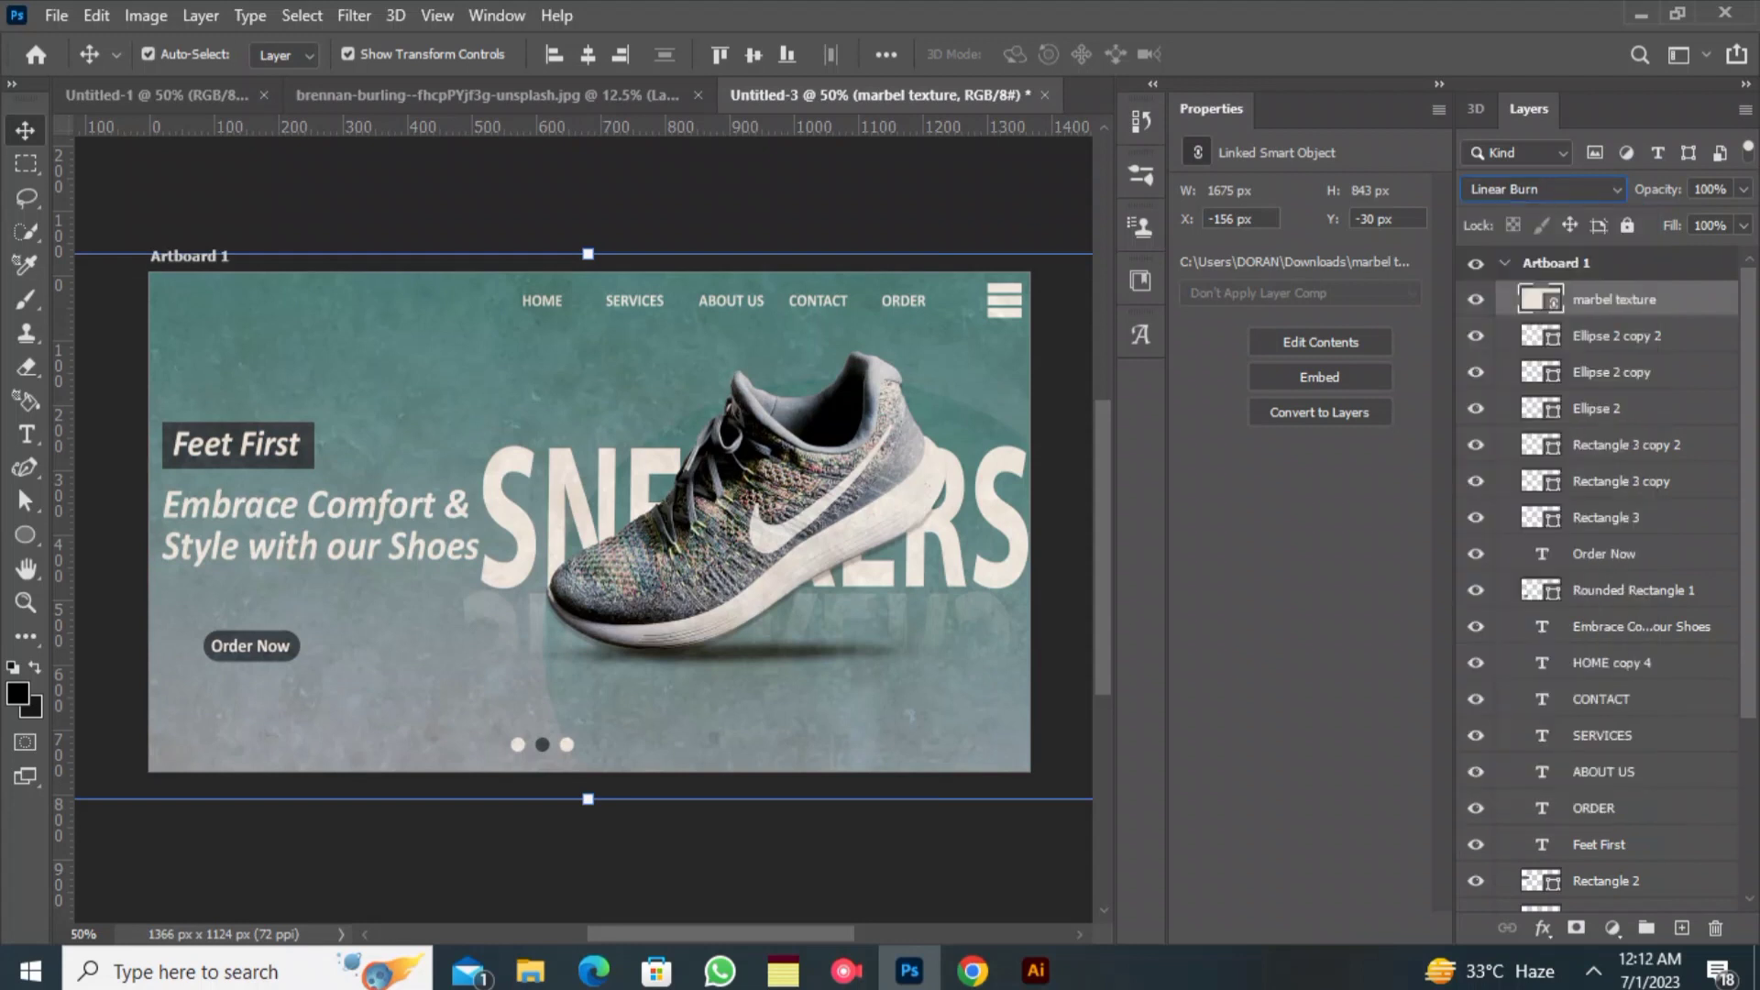
pyautogui.click(806, 852)
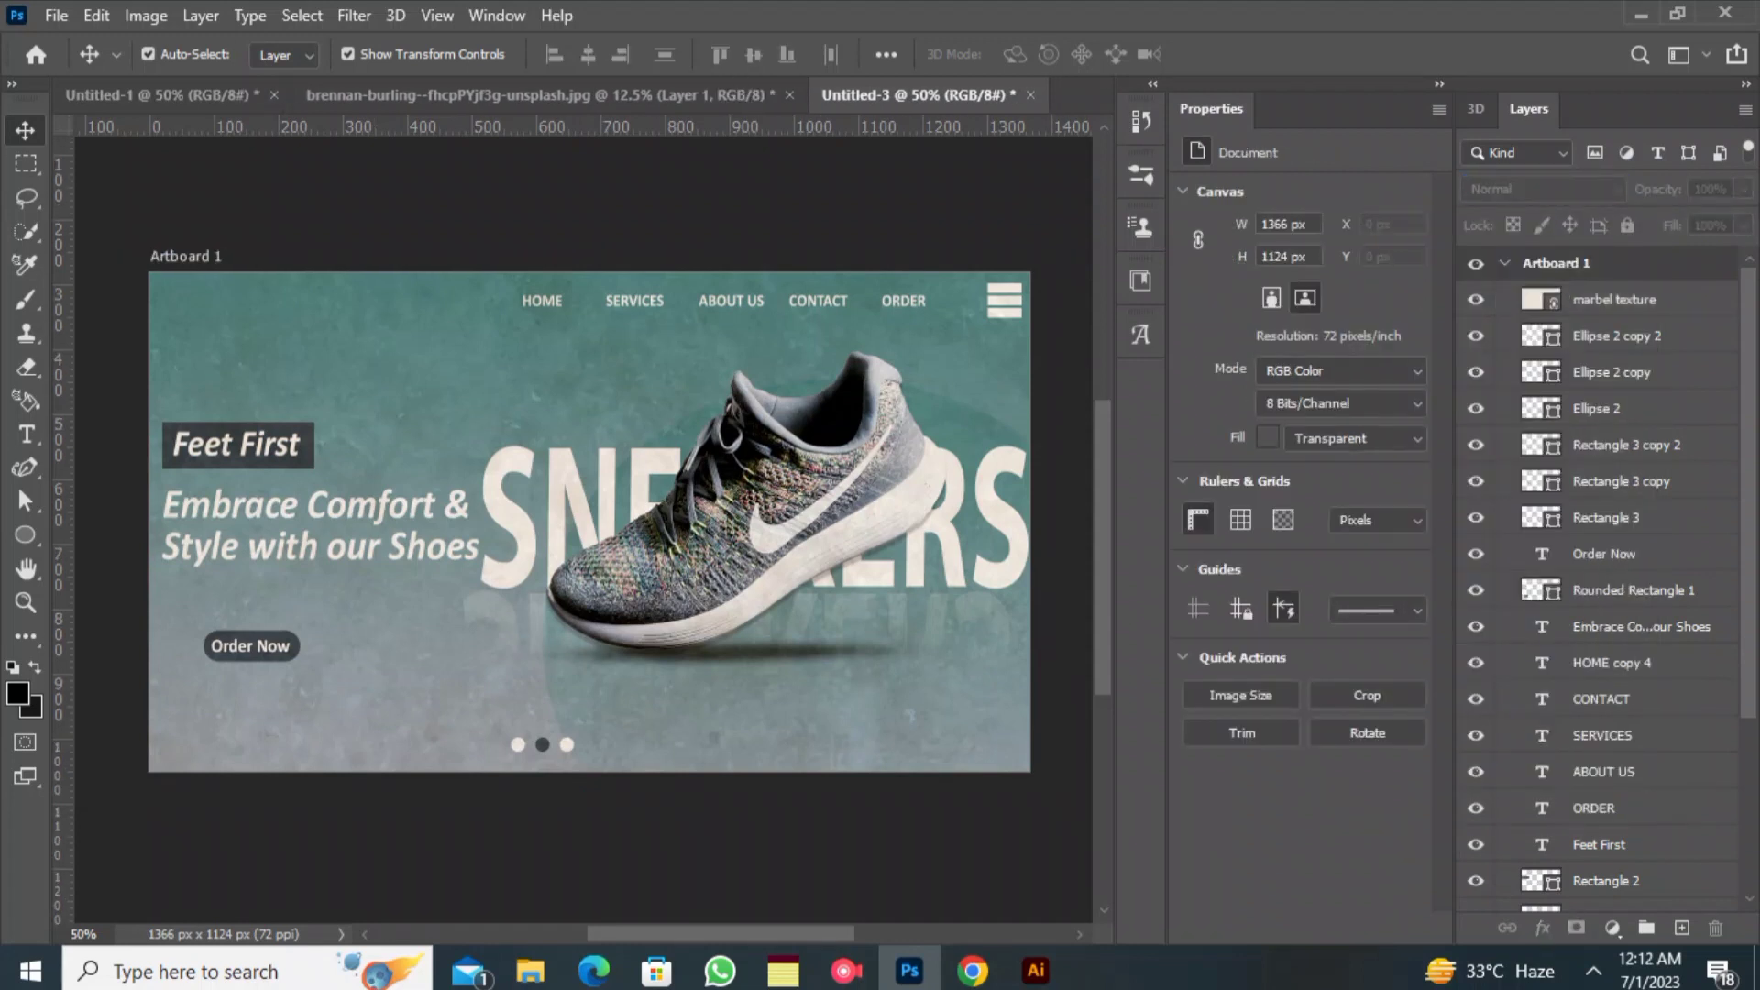